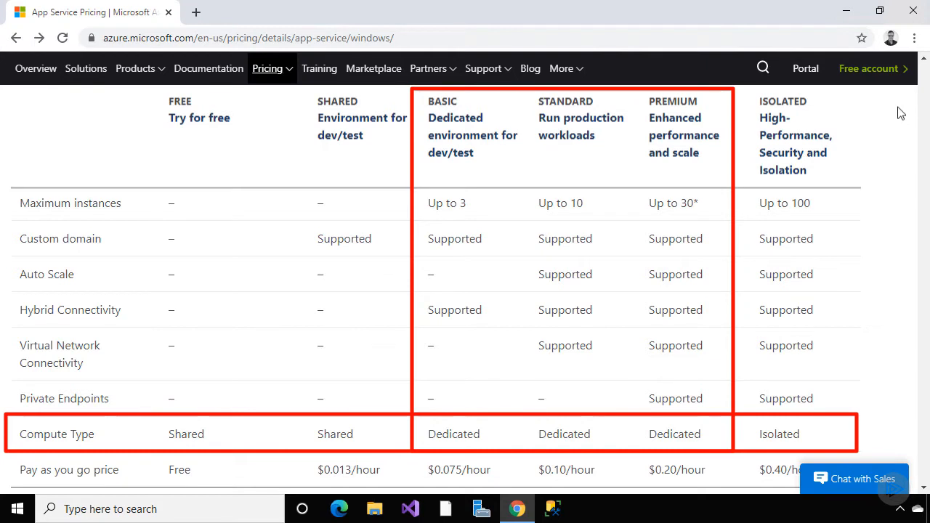
Scroll the Azure pricing table and follow 'View full details for App Service Plans'
{"action": "scroll", "coordinate": [899, 183], "scroll_direction": "up", "scroll_amount": 2}
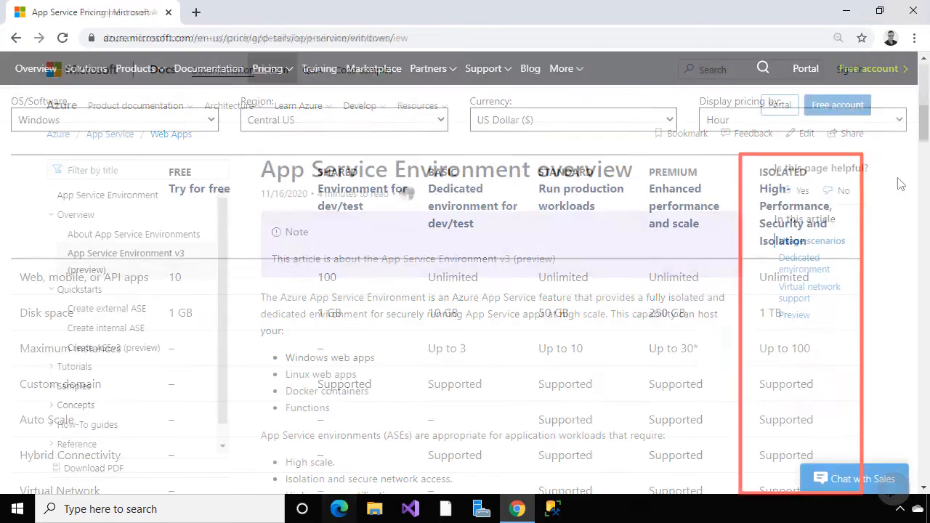
{"action": "scroll", "coordinate": [899, 183], "scroll_direction": "down", "scroll_amount": 3}
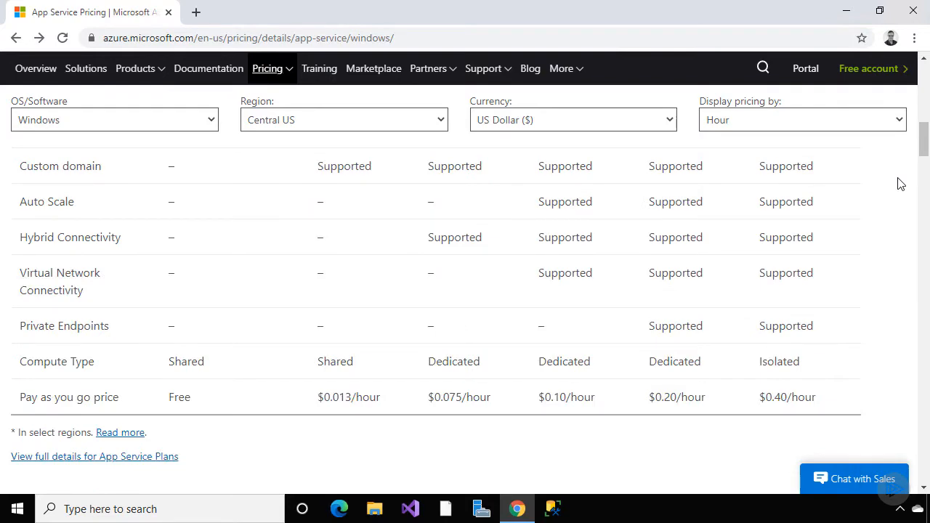
{"action": "left_click", "coordinate": [157, 456]}
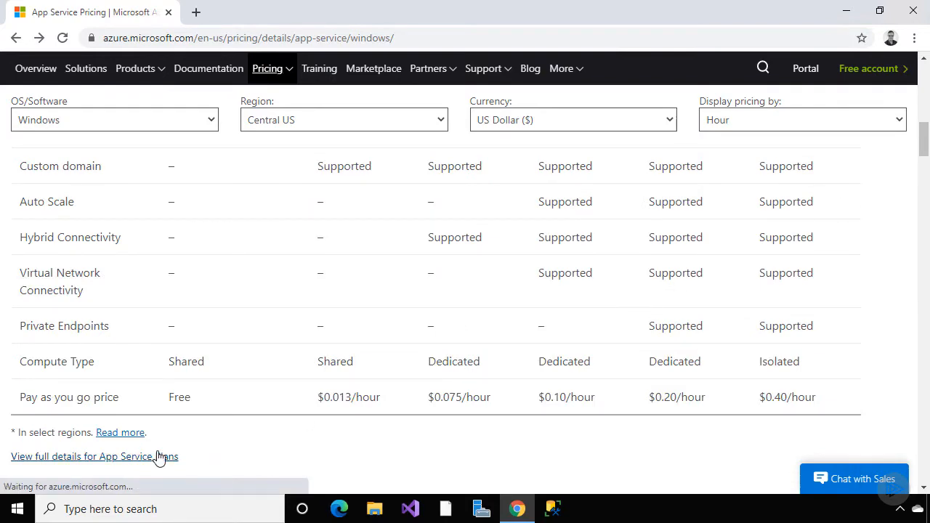
Read the App Service limits table comparing the Basic, Standard and Premium tiers
{"action": "scroll", "coordinate": [398, 363], "scroll_direction": "down", "scroll_amount": 9}
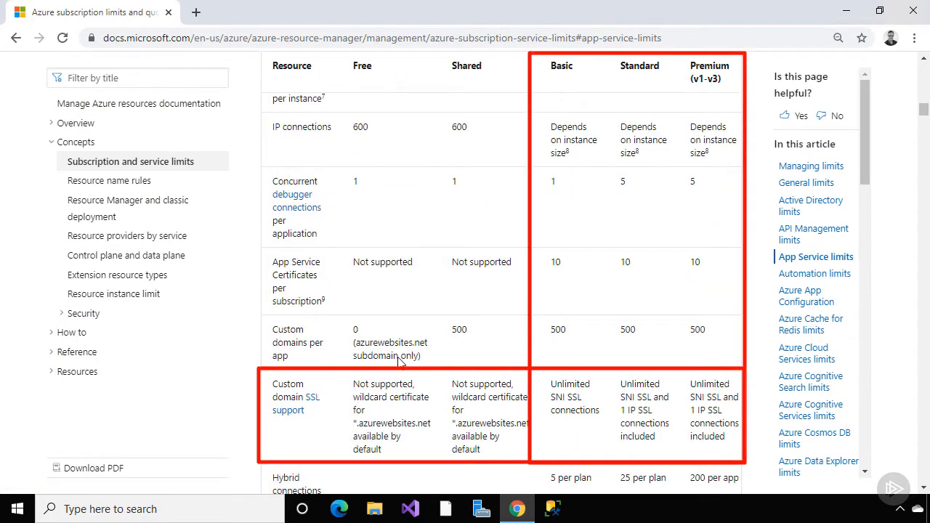
{"action": "scroll", "coordinate": [398, 361], "scroll_direction": "down", "scroll_amount": 9}
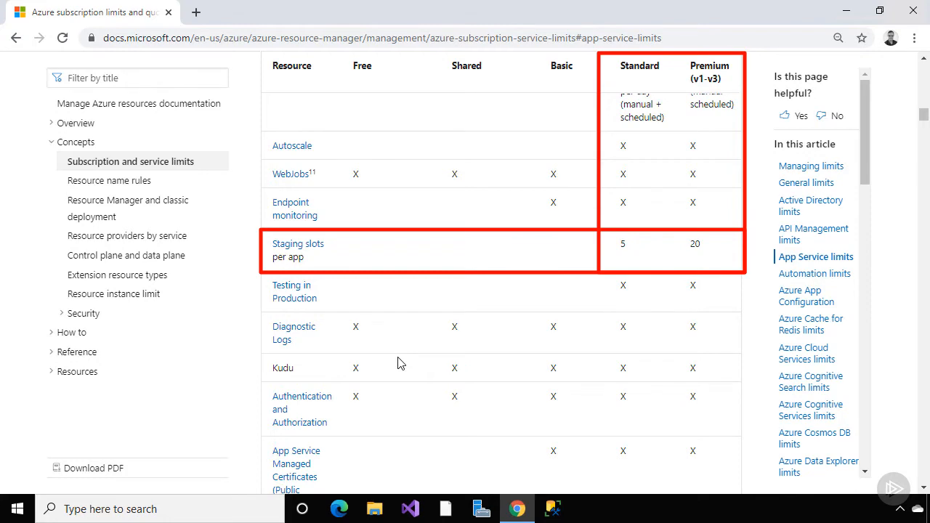
{"action": "scroll", "coordinate": [398, 364], "scroll_direction": "up", "scroll_amount": 20}
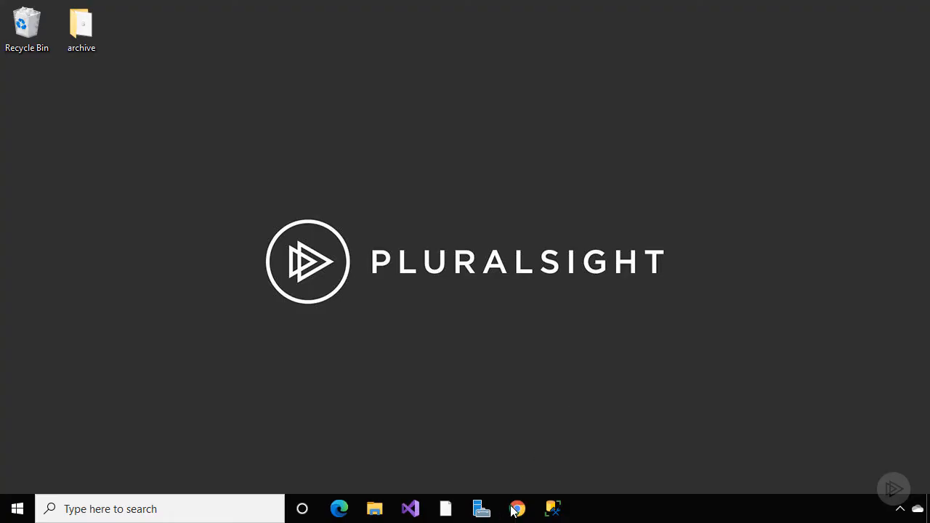
Sign in to the Azure portal with the saved account, reaching My Dashboard
{"action": "left_click", "coordinate": [517, 509]}
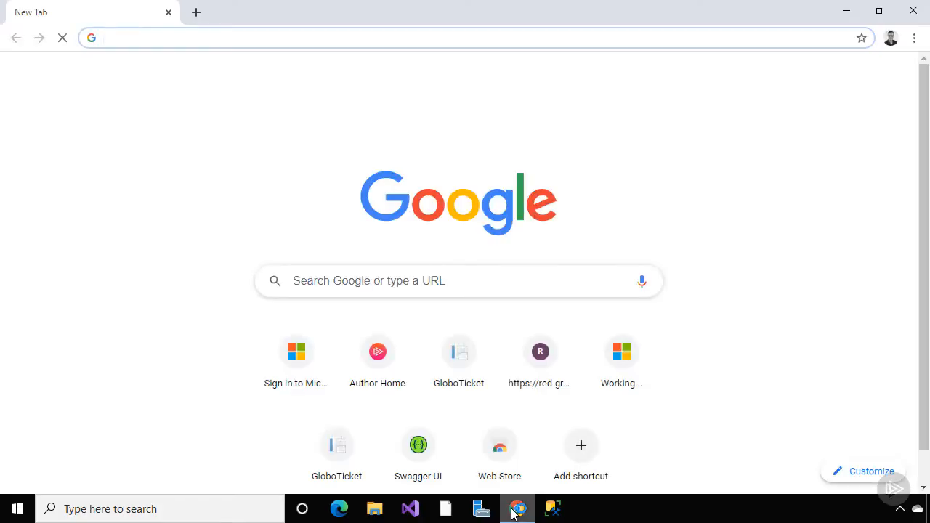
{"action": "type", "text": "portal"}
{"action": "key", "text": "Return"}
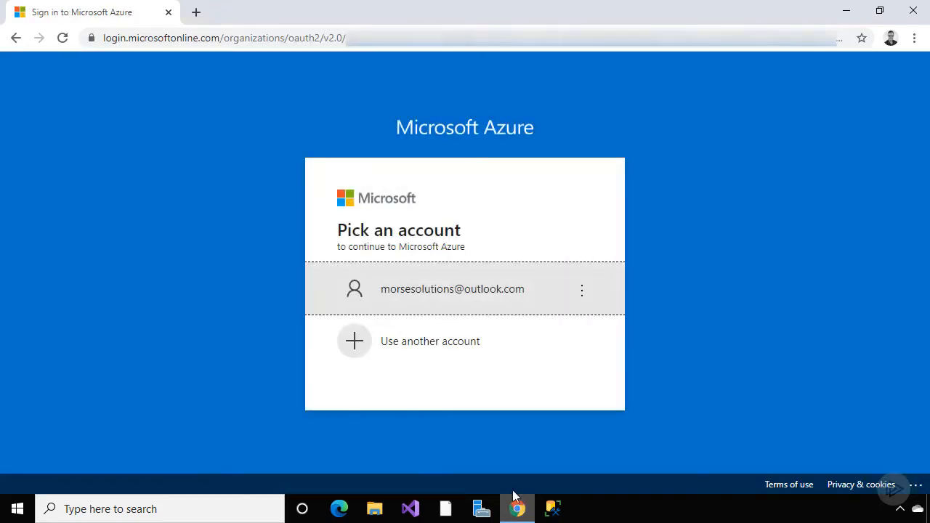
{"action": "left_click", "coordinate": [516, 291]}
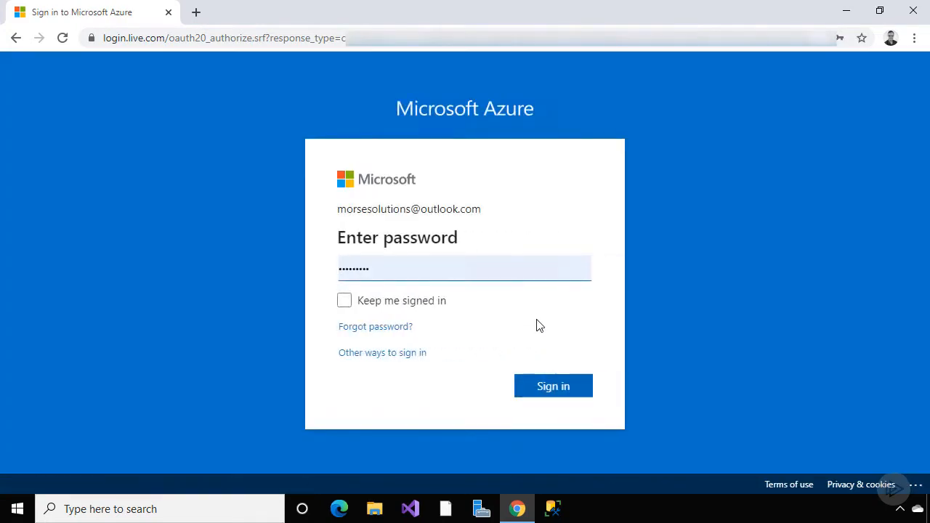
{"action": "left_click", "coordinate": [566, 391]}
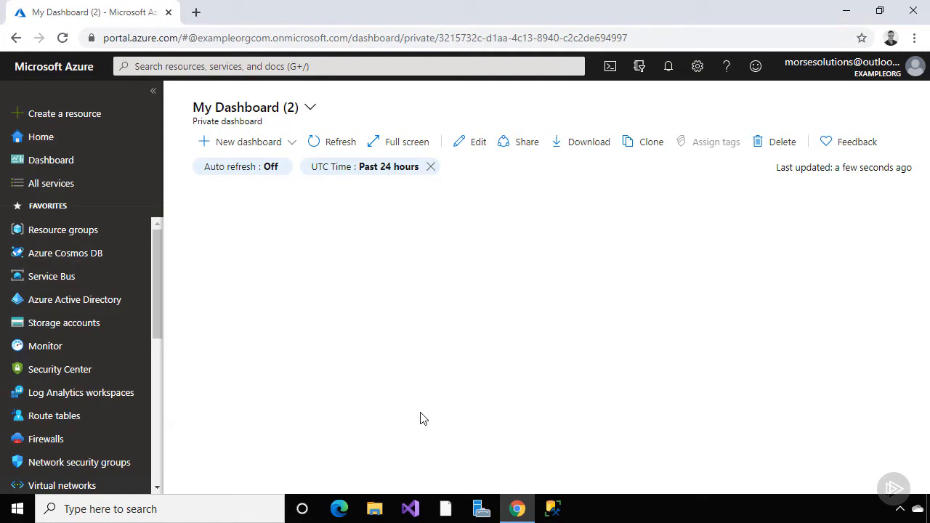
Search the New resource hub for 'app service plan' and begin creating an App Service Plan
{"action": "left_click", "coordinate": [105, 118]}
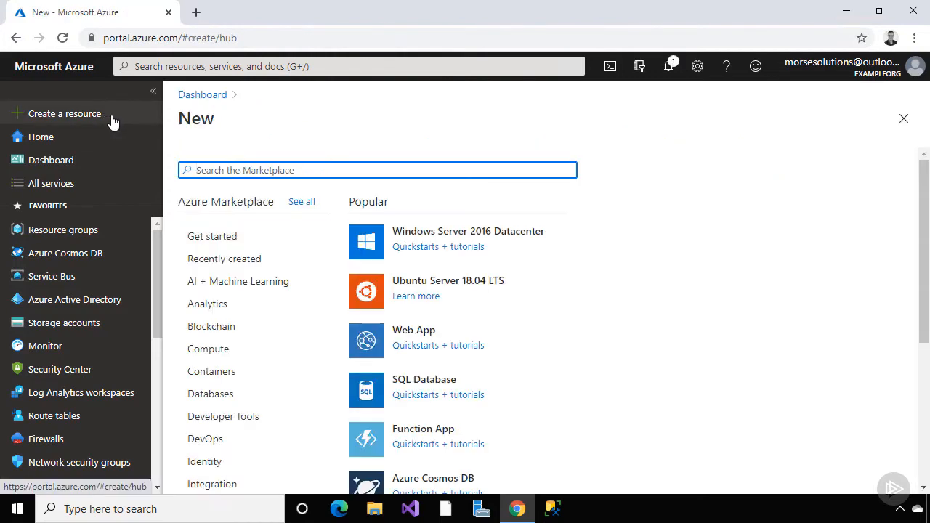
{"action": "type", "text": "app service plan"}
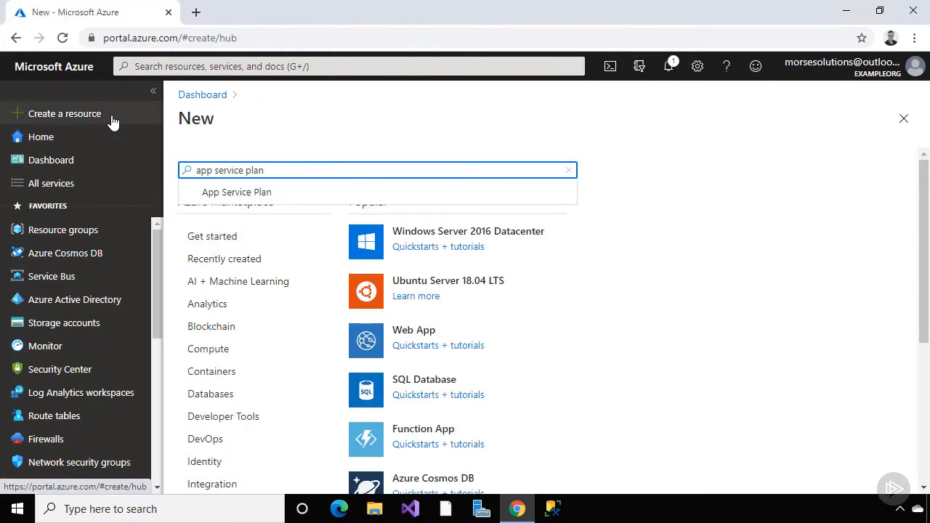
{"action": "left_click", "coordinate": [215, 192]}
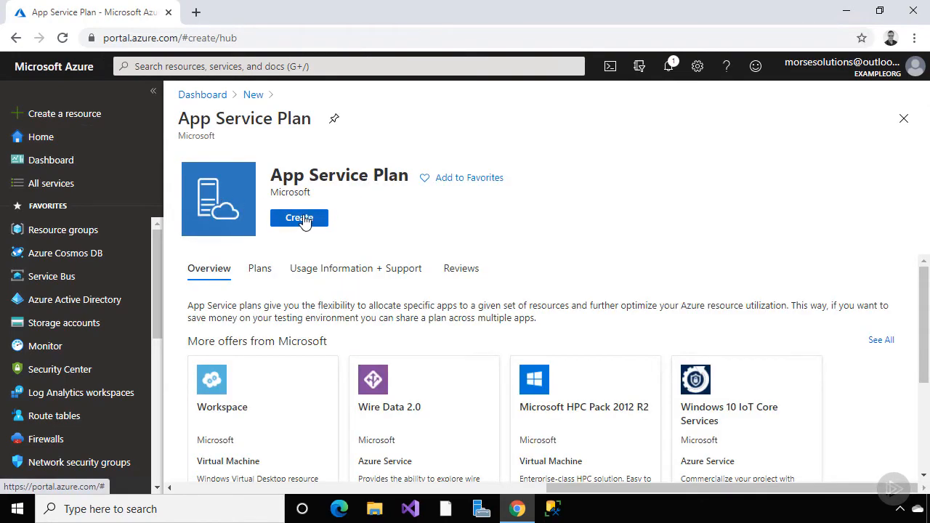
{"action": "left_click", "coordinate": [299, 218]}
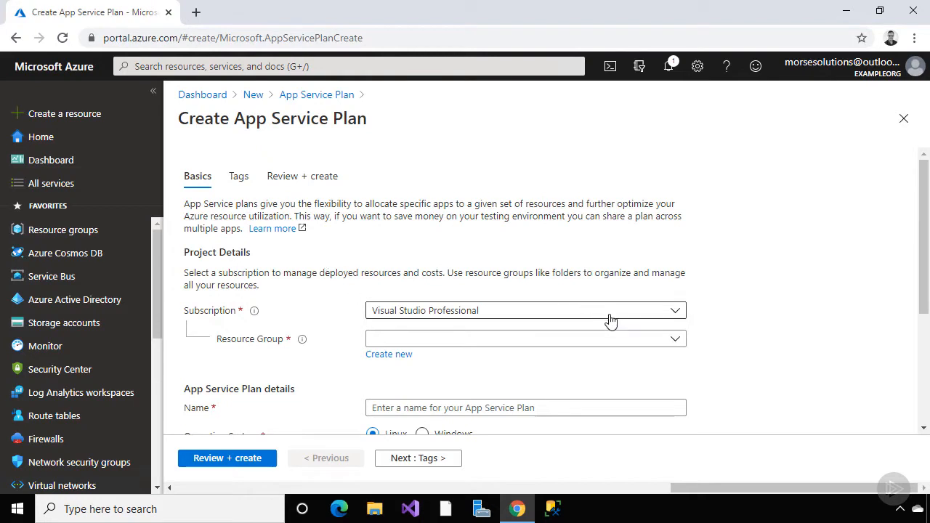
Create a new resource group named psappsrg for the plan
{"action": "left_click", "coordinate": [677, 340]}
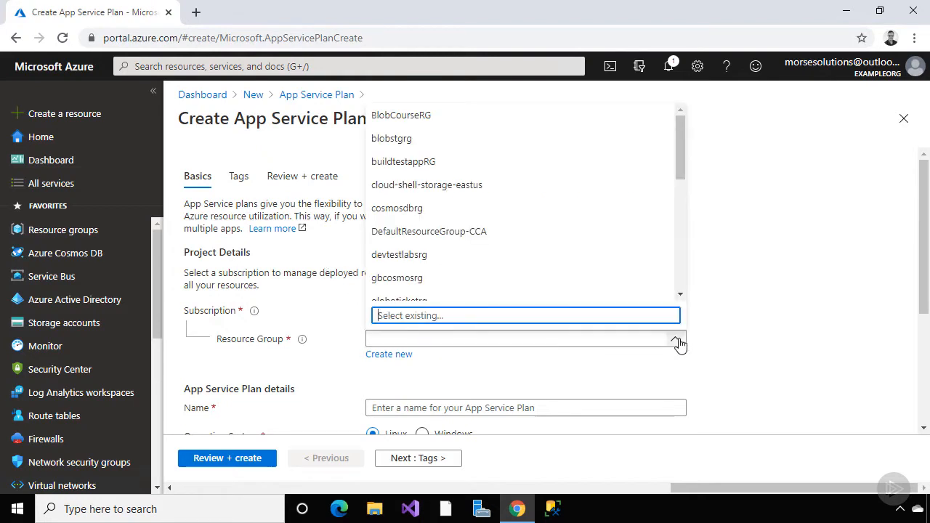
{"action": "left_click", "coordinate": [675, 340]}
{"action": "left_click", "coordinate": [403, 358]}
{"action": "type", "text": "psappsrg"}
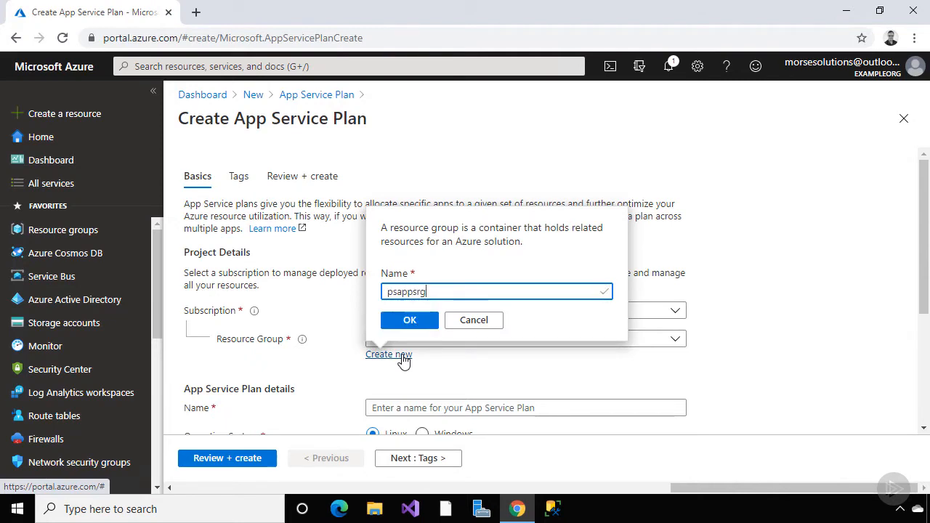
{"action": "left_click", "coordinate": [409, 319]}
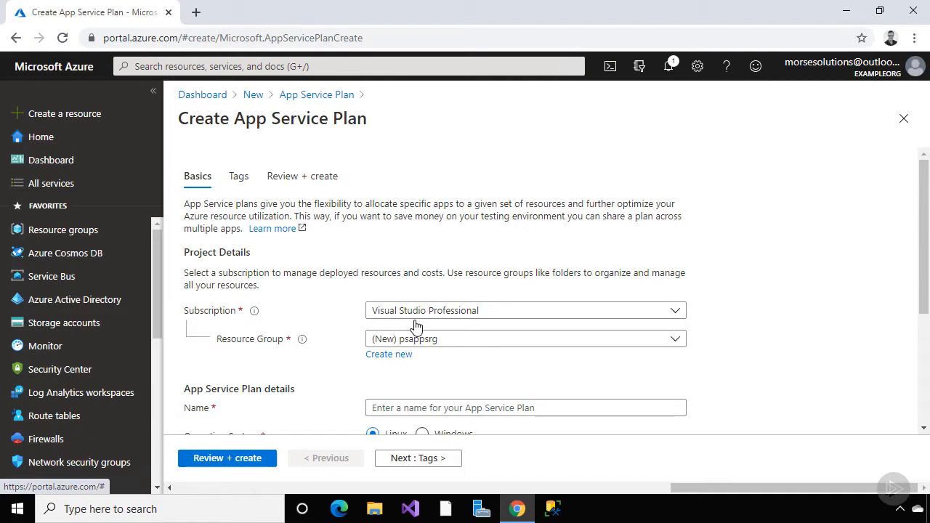
Name the App Service Plan psappsvcplan
{"action": "scroll", "coordinate": [416, 326], "scroll_direction": "down", "scroll_amount": 2}
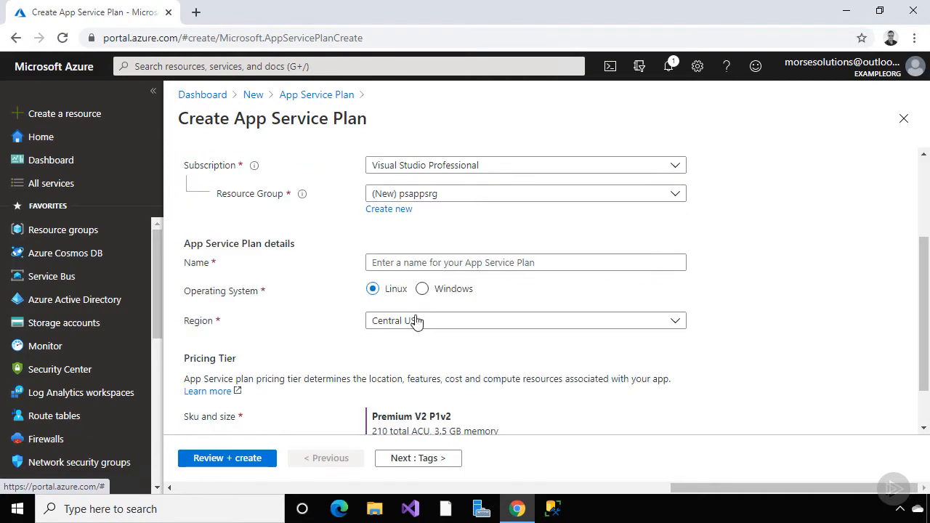
{"action": "left_click", "coordinate": [411, 263]}
{"action": "type", "text": "psapps"}
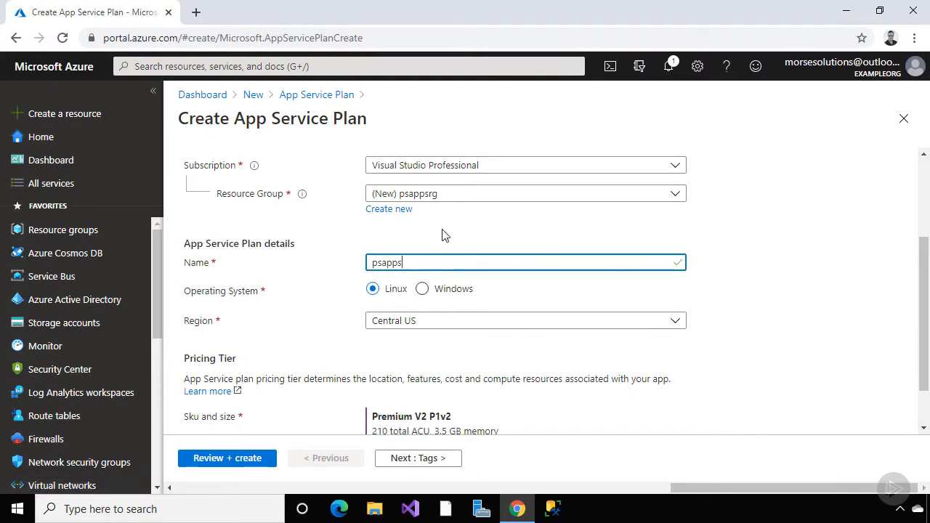
{"action": "type", "text": "vcplan"}
{"action": "scroll", "coordinate": [443, 235], "scroll_direction": "down", "scroll_amount": 1}
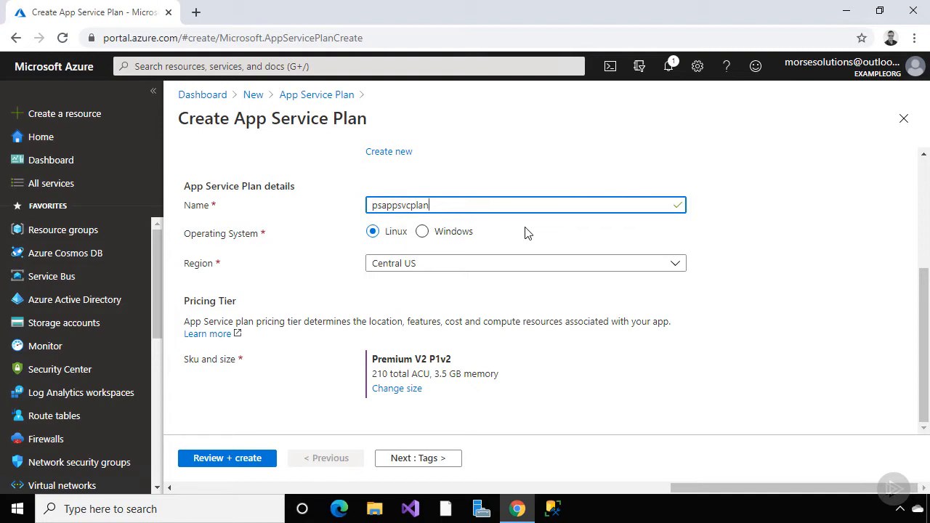
Set the plan to Windows in Canada Central and bring up the pricing tier picker
{"action": "left_click", "coordinate": [423, 232]}
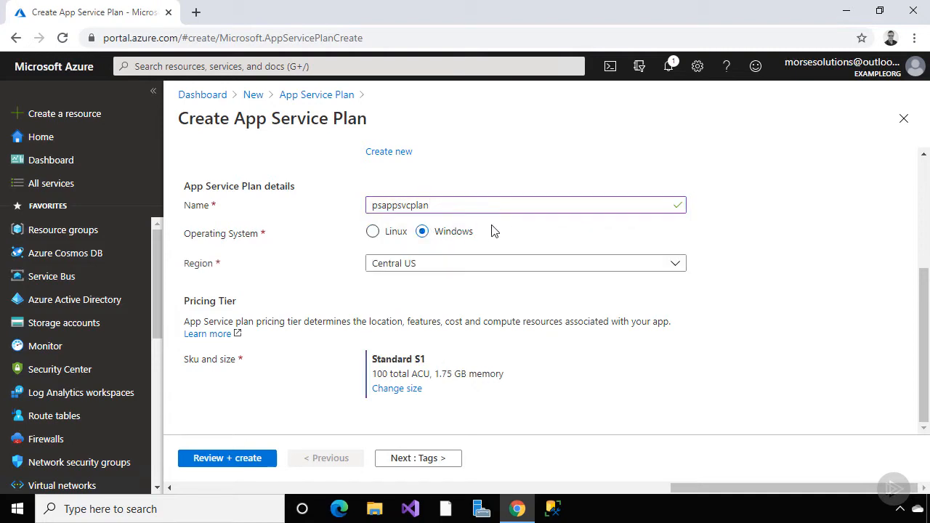
{"action": "left_click", "coordinate": [676, 266]}
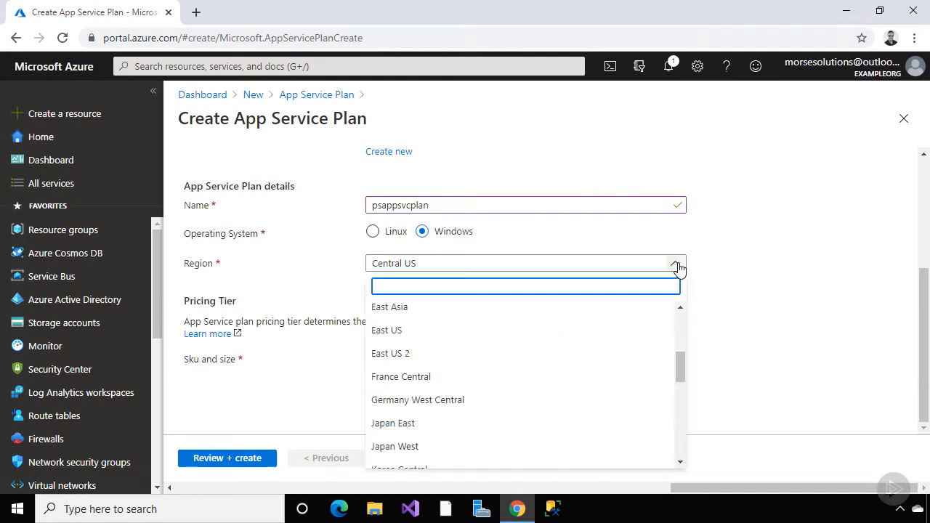
{"action": "mouse_move", "coordinate": [683, 330]}
{"action": "left_mouse_down"}
{"action": "mouse_move", "coordinate": [683, 314]}
{"action": "mouse_move", "coordinate": [686, 451]}
{"action": "mouse_move", "coordinate": [685, 335]}
{"action": "left_mouse_up"}
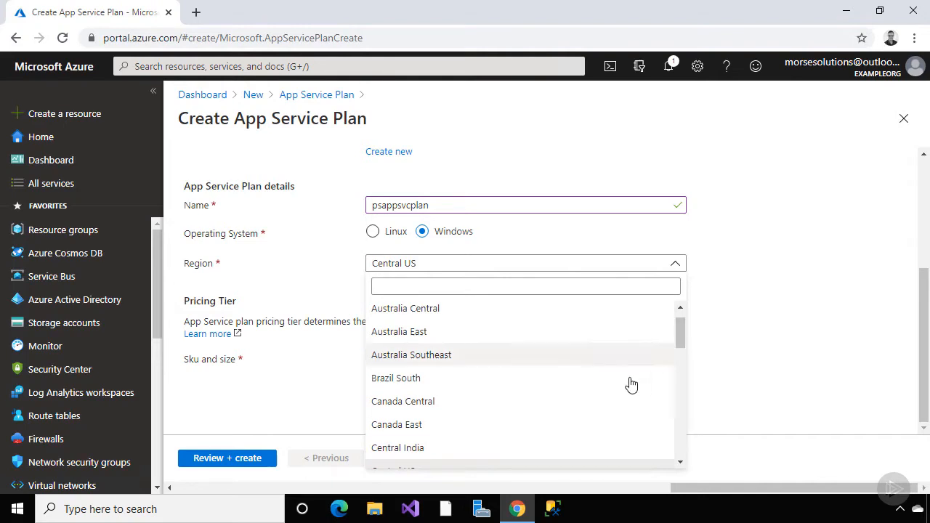
{"action": "left_click", "coordinate": [597, 408]}
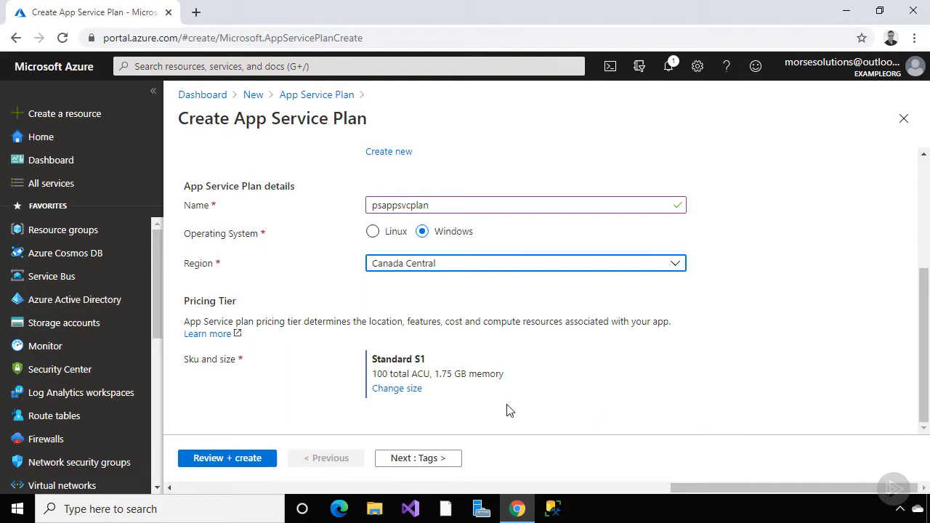
{"action": "left_click", "coordinate": [401, 390]}
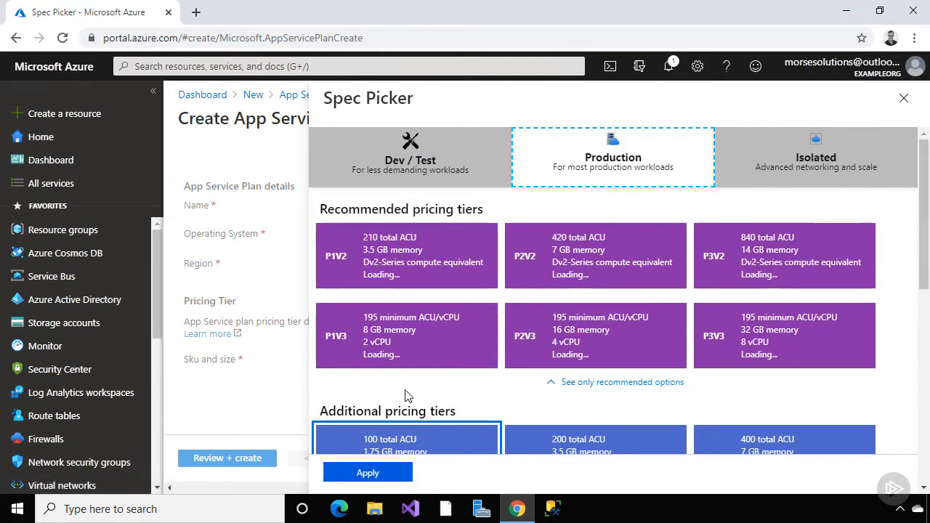
Compare the features of the Dev / Test D1 and B1 tiers
{"action": "left_click", "coordinate": [445, 161]}
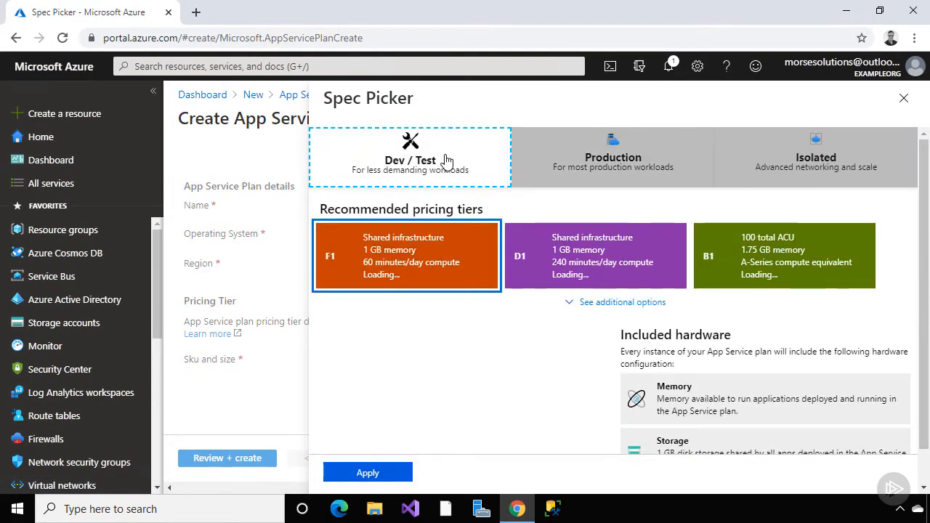
{"action": "scroll", "coordinate": [569, 339], "scroll_direction": "down", "scroll_amount": 1}
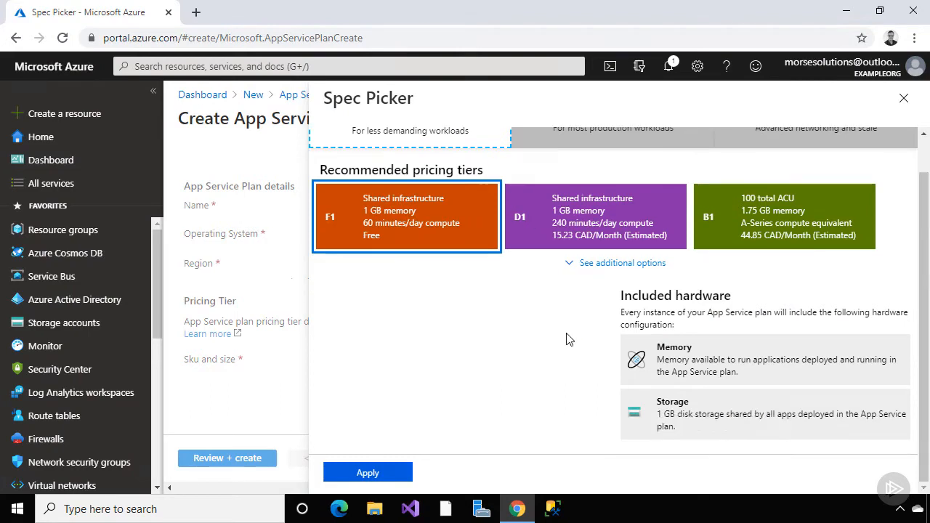
{"action": "left_click", "coordinate": [577, 238]}
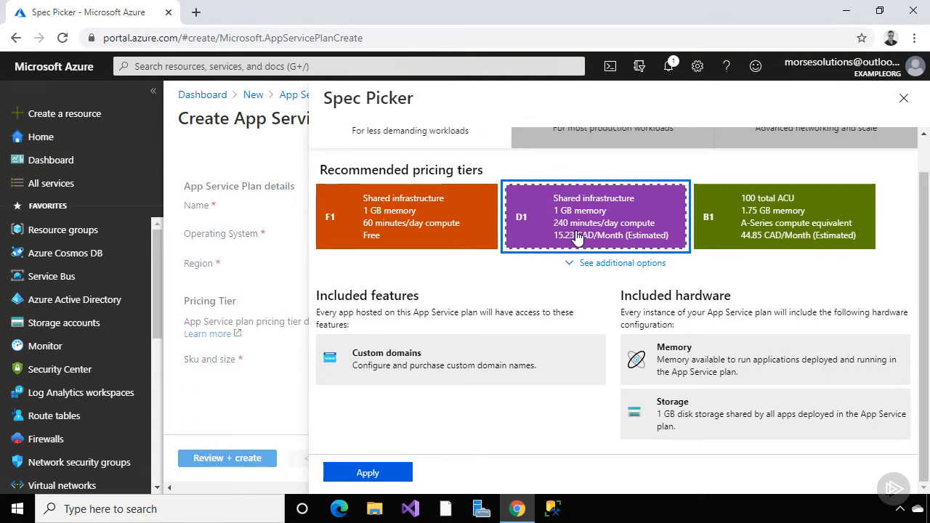
{"action": "left_click", "coordinate": [748, 228]}
{"action": "scroll", "coordinate": [753, 302], "scroll_direction": "down", "scroll_amount": 1}
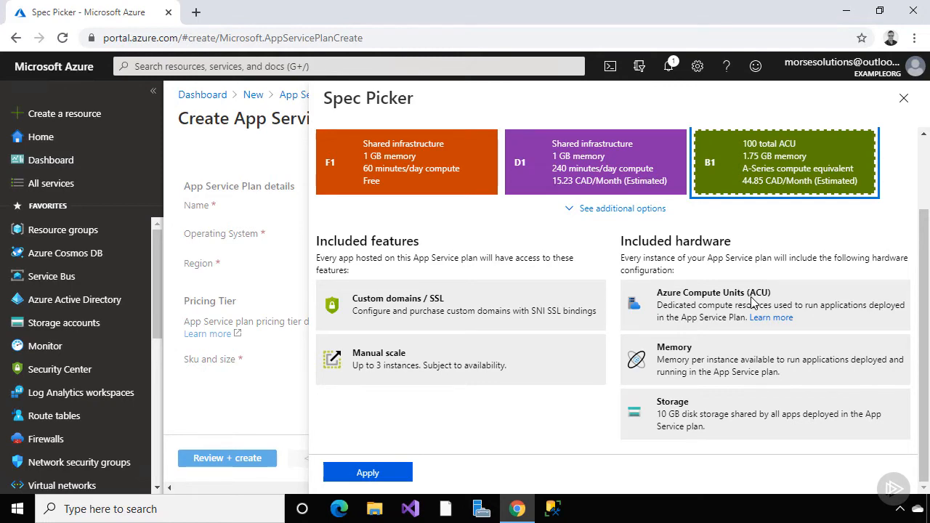
{"action": "scroll", "coordinate": [753, 301], "scroll_direction": "up", "scroll_amount": 2}
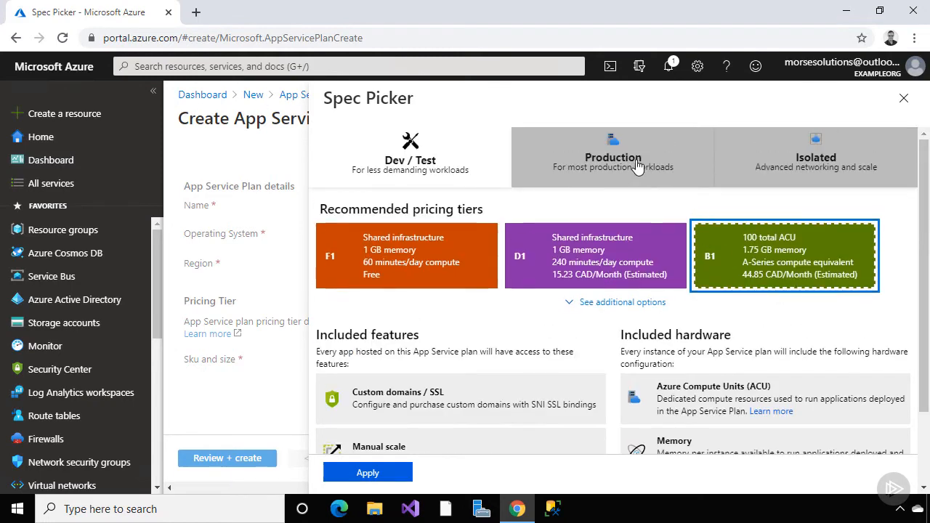
Browse the Production tiers and review the P1 tier's features
{"action": "left_click", "coordinate": [633, 164]}
{"action": "scroll", "coordinate": [643, 214], "scroll_direction": "down", "scroll_amount": 3}
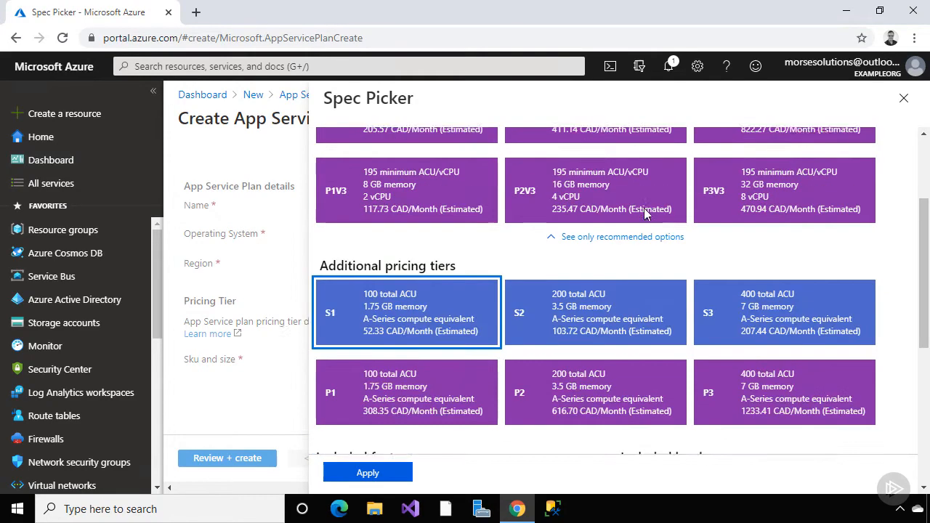
{"action": "scroll", "coordinate": [632, 240], "scroll_direction": "down", "scroll_amount": 4}
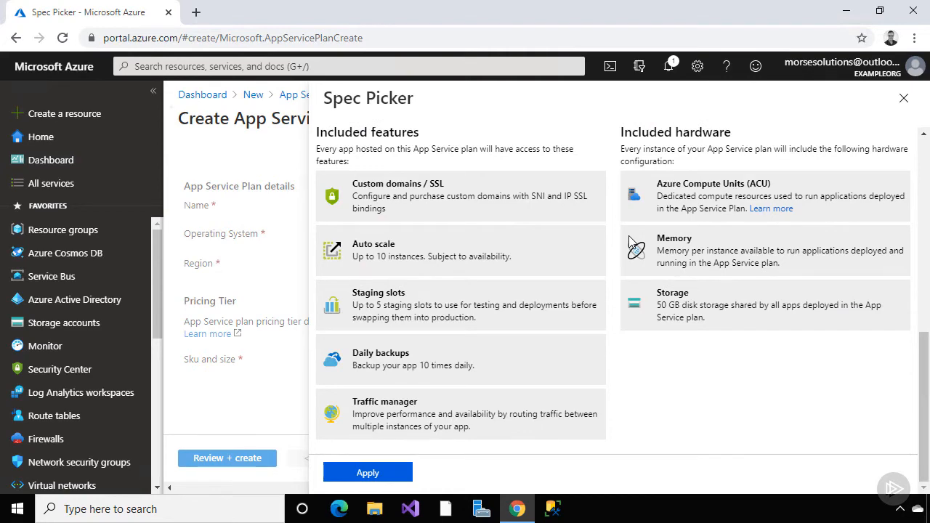
{"action": "scroll", "coordinate": [631, 244], "scroll_direction": "up", "scroll_amount": 3}
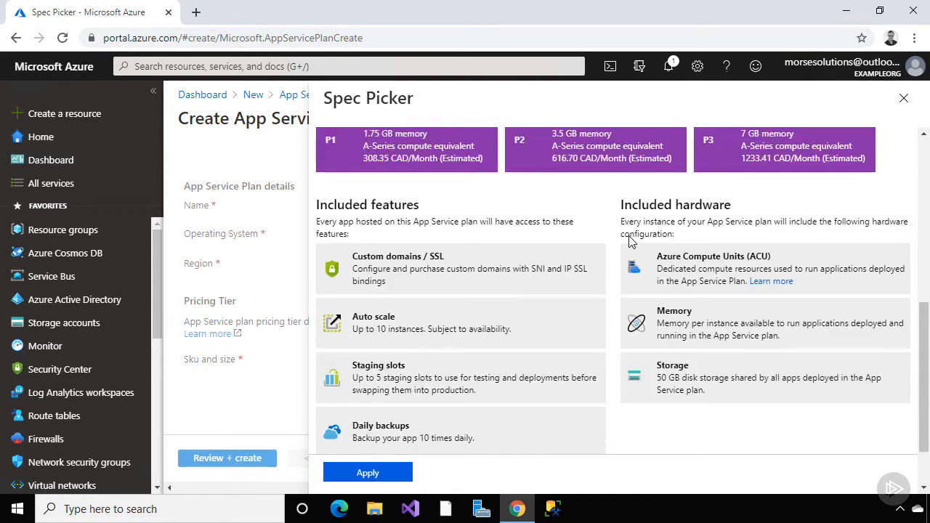
{"action": "left_click", "coordinate": [472, 278]}
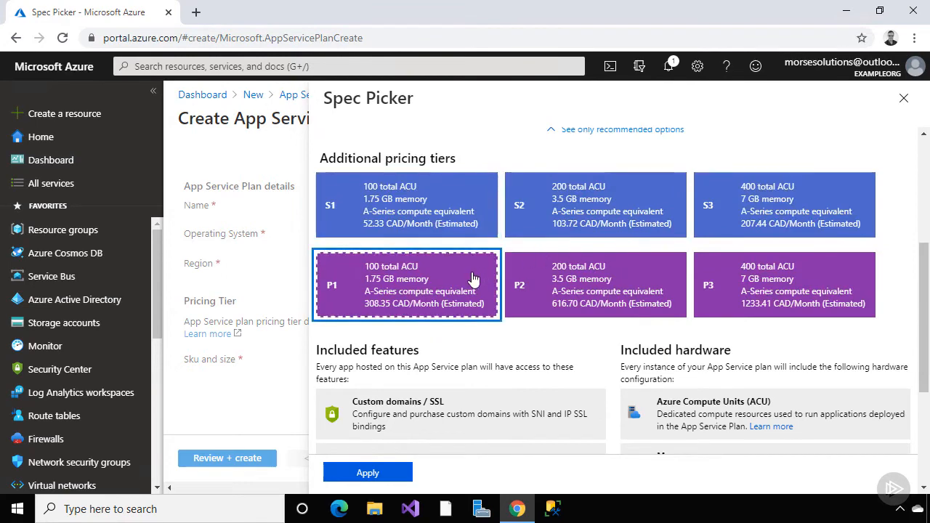
{"action": "scroll", "coordinate": [472, 278], "scroll_direction": "down", "scroll_amount": 3}
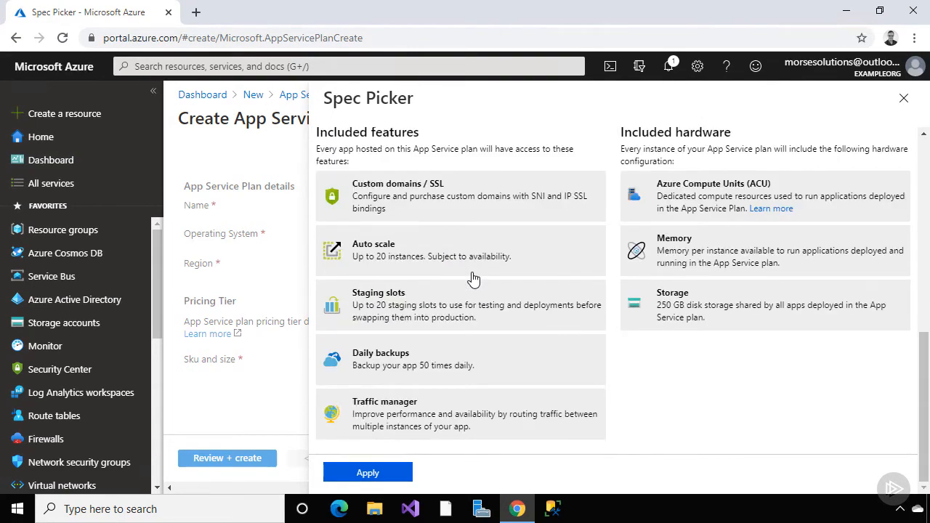
{"action": "scroll", "coordinate": [472, 279], "scroll_direction": "up", "scroll_amount": 6}
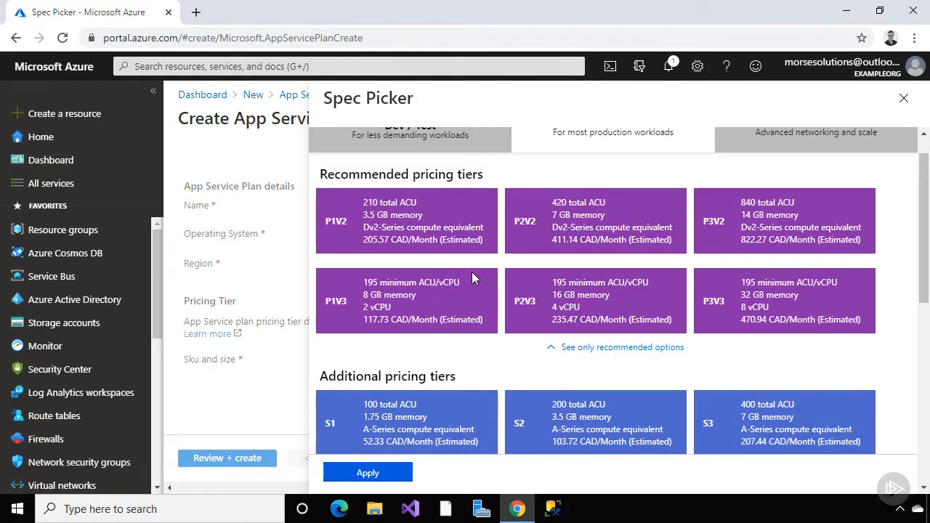
Apply the S1 tier and advance through Tags to Review + create
{"action": "left_click", "coordinate": [419, 417]}
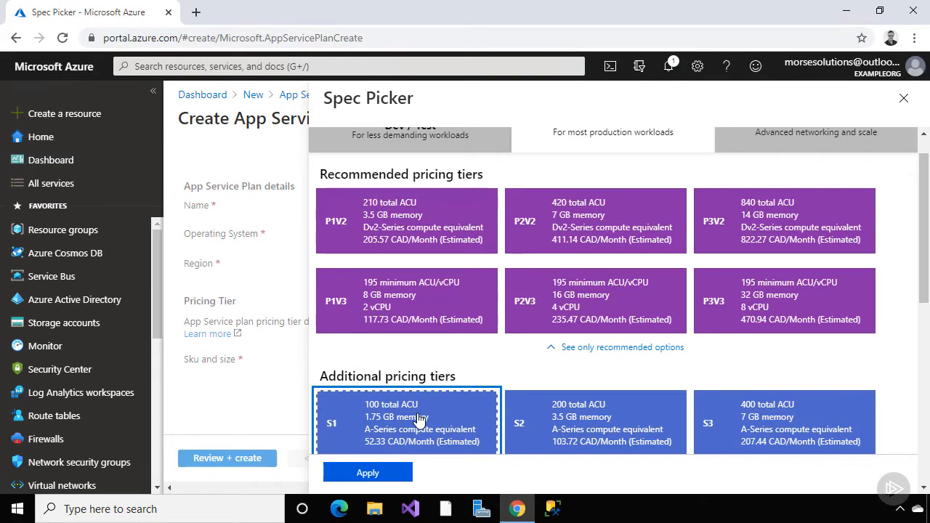
{"action": "left_click", "coordinate": [384, 471]}
{"action": "left_click", "coordinate": [418, 461]}
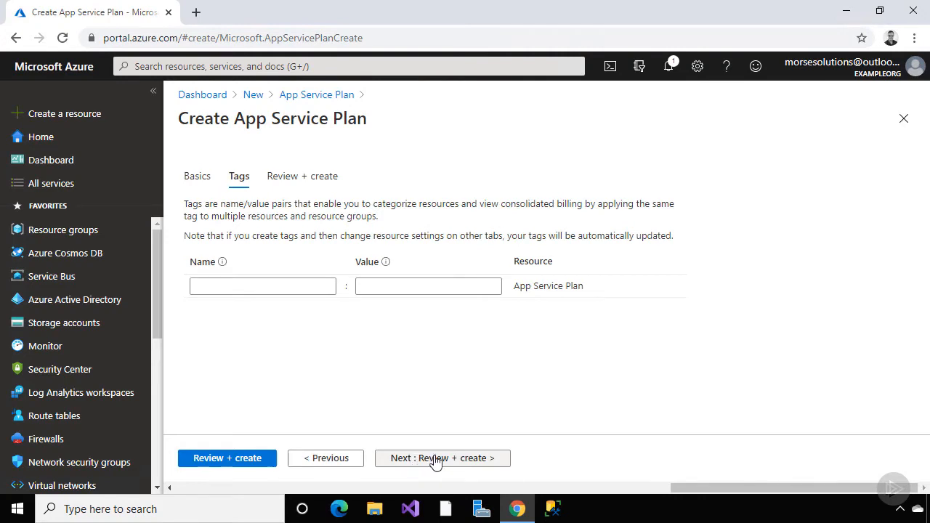
{"action": "left_click", "coordinate": [434, 458]}
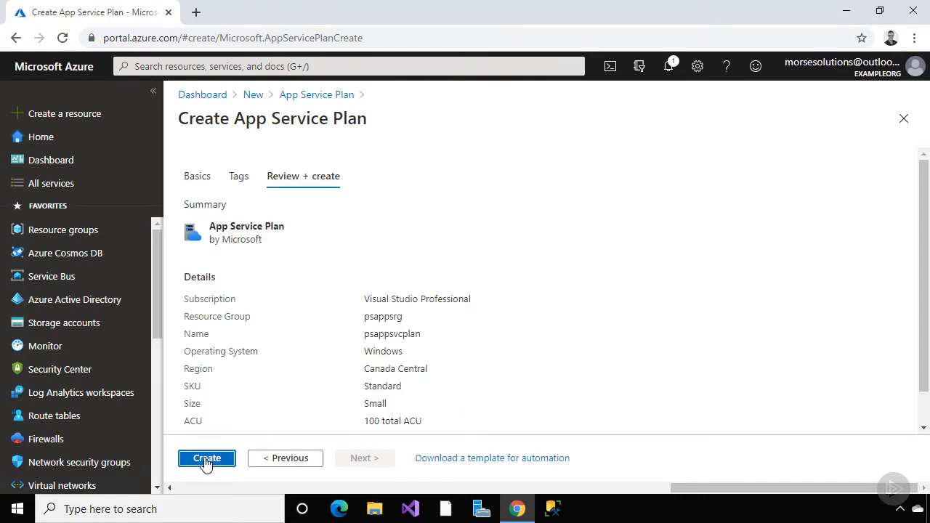
Deploy psappsvcplan and open the App Service plans list showing it as Standard S1
{"action": "left_click", "coordinate": [206, 458]}
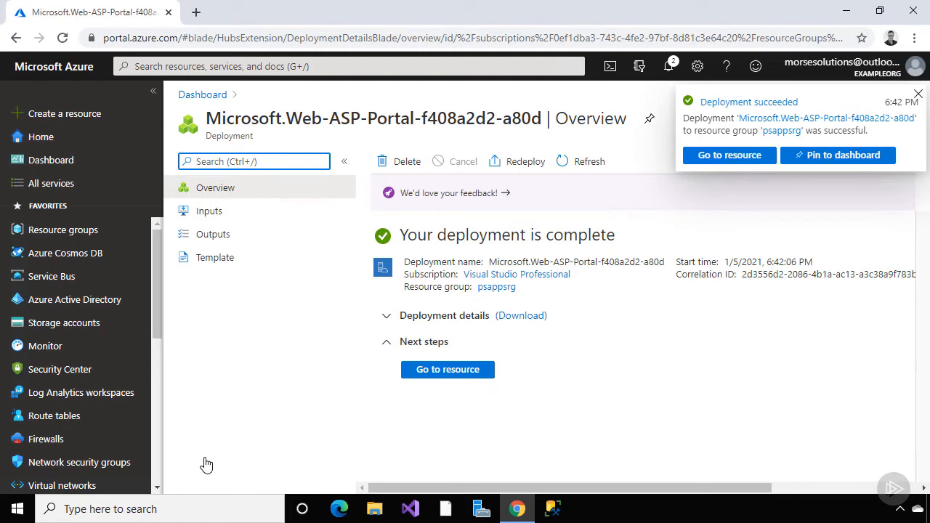
{"action": "left_click_drag", "start_coordinate": [158, 299], "coordinate": [162, 412]}
{"action": "left_click", "coordinate": [78, 387]}
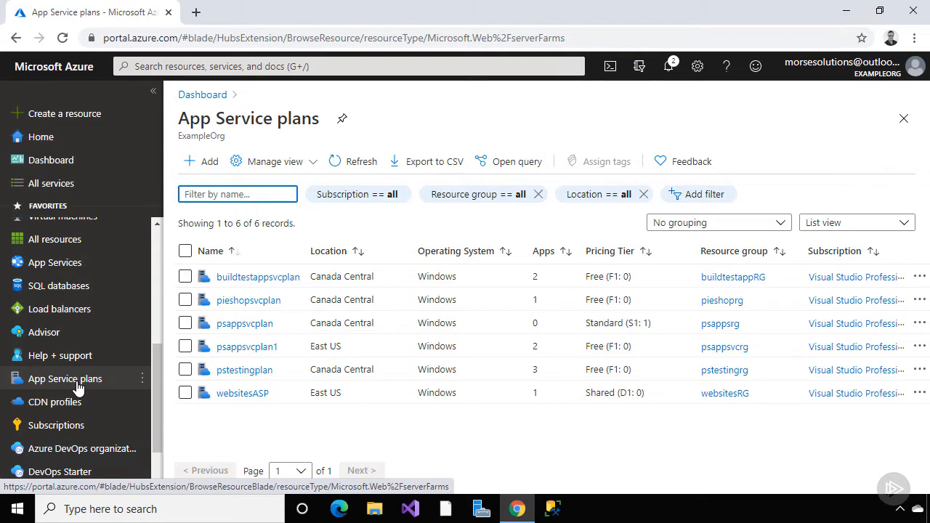
Open psappsvcplan and view its Apps page, which lists no apps
{"action": "left_click", "coordinate": [238, 328]}
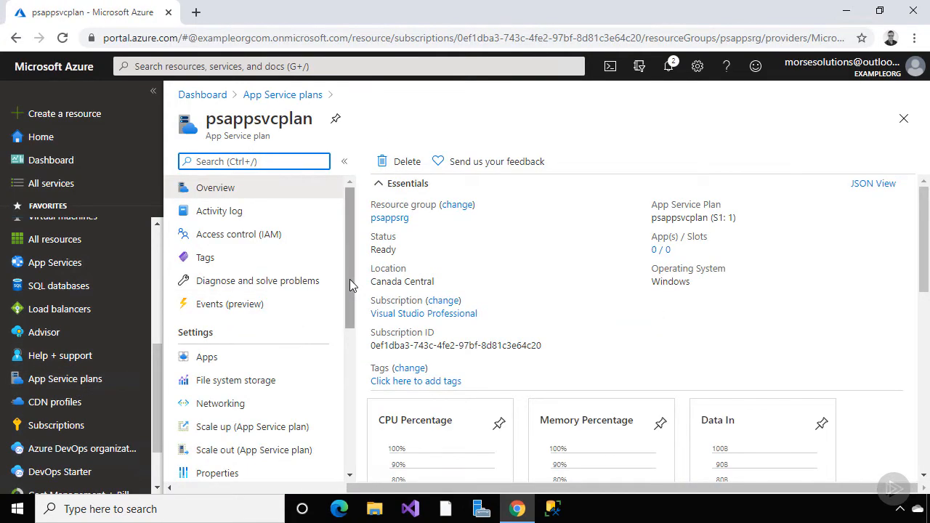
{"action": "left_click_drag", "start_coordinate": [926, 251], "coordinate": [926, 230]}
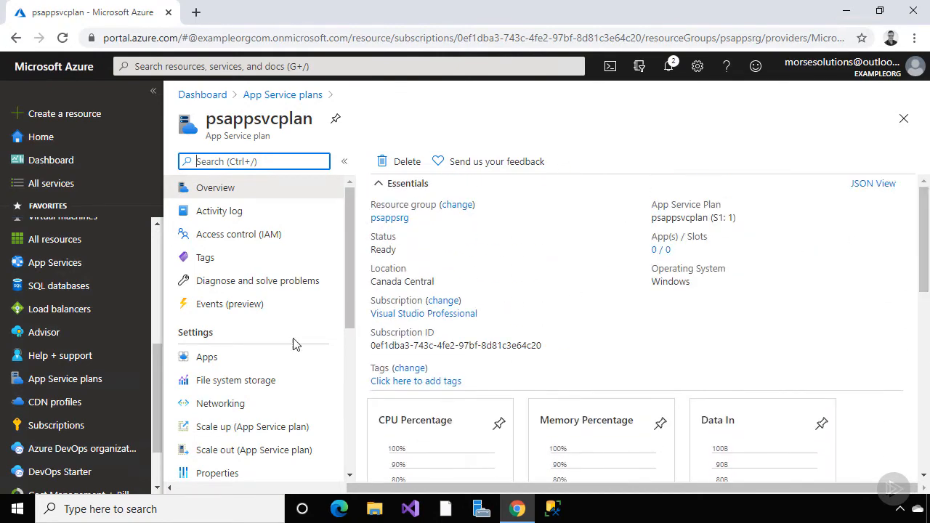
{"action": "left_click", "coordinate": [267, 358]}
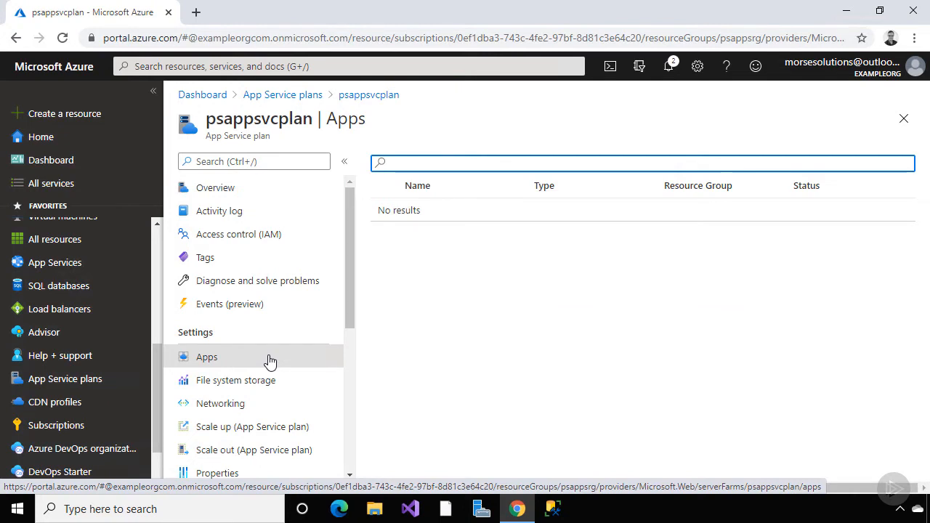
Check psappsvcplan's file system storage usage, then view its Scale up pricing tiers
{"action": "left_click_drag", "start_coordinate": [349, 319], "coordinate": [351, 389]}
{"action": "left_click", "coordinate": [283, 246]}
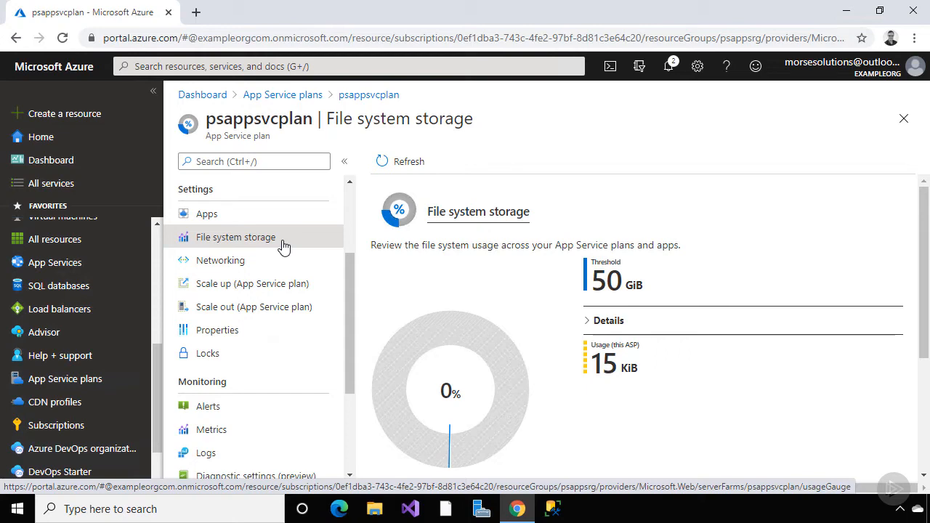
{"action": "left_click", "coordinate": [293, 294]}
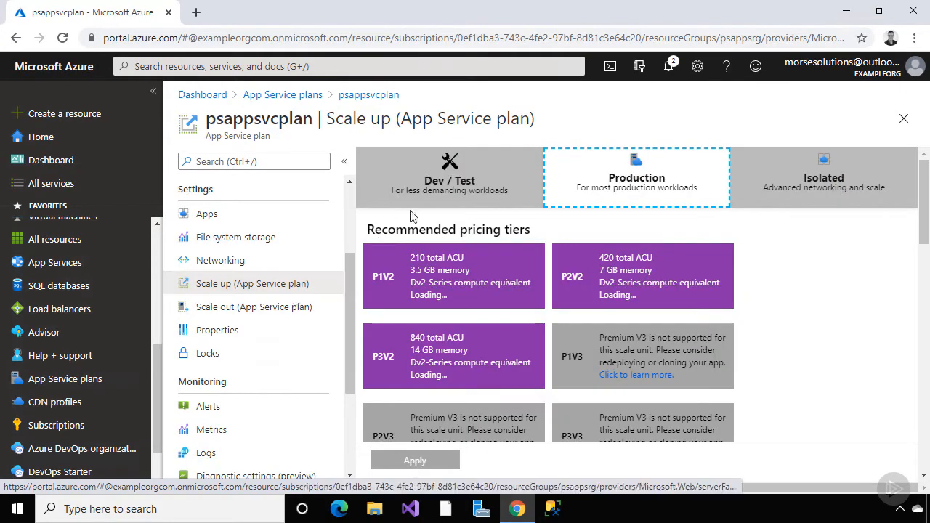
Compare the Dev / Test and Production pricing tiers, then go to the plan's Scale out page
{"action": "left_click", "coordinate": [435, 192]}
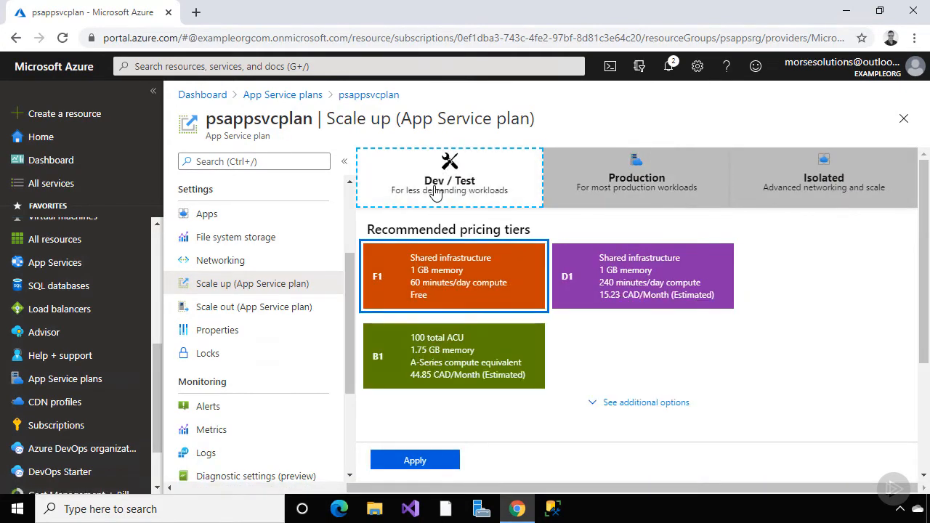
{"action": "left_click", "coordinate": [614, 187]}
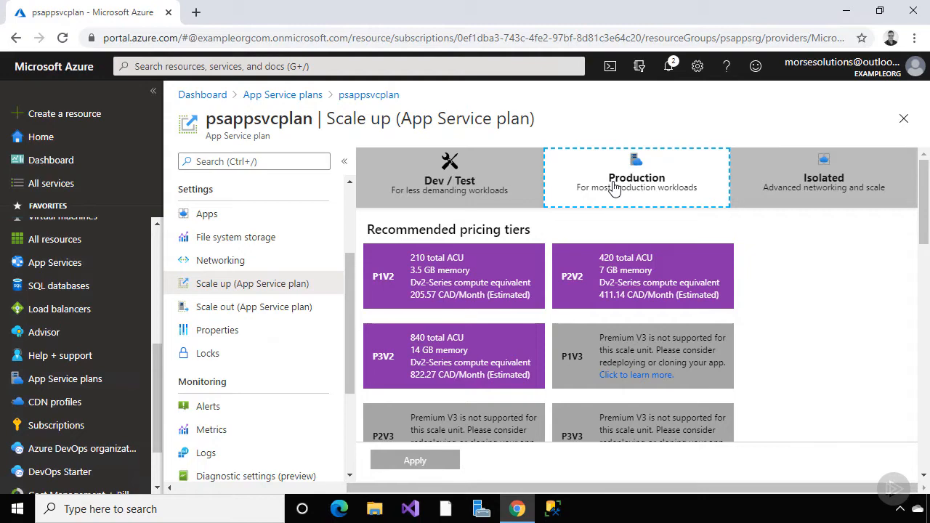
{"action": "left_click", "coordinate": [304, 311]}
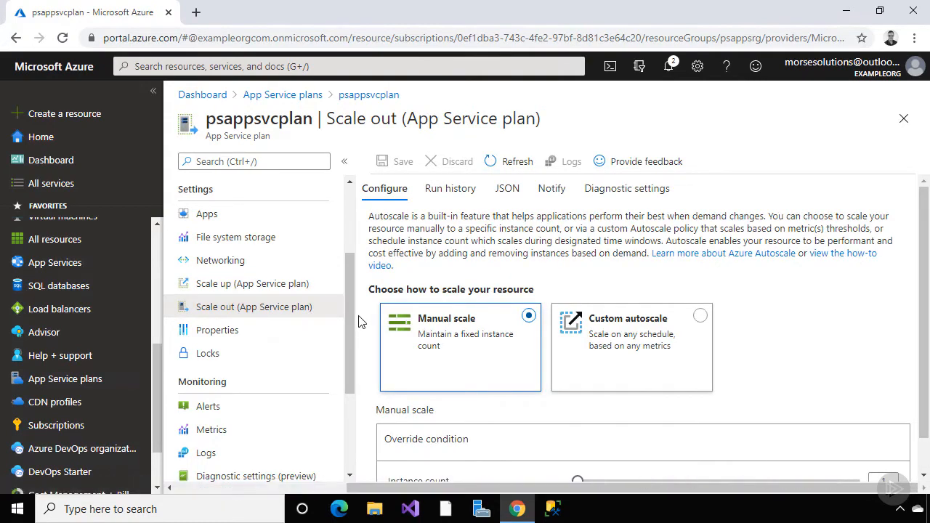
Raise the manual instance count to 2, switch to custom autoscale, and dismiss the rule form unsaved
{"action": "scroll", "coordinate": [358, 321], "scroll_direction": "down", "scroll_amount": 1}
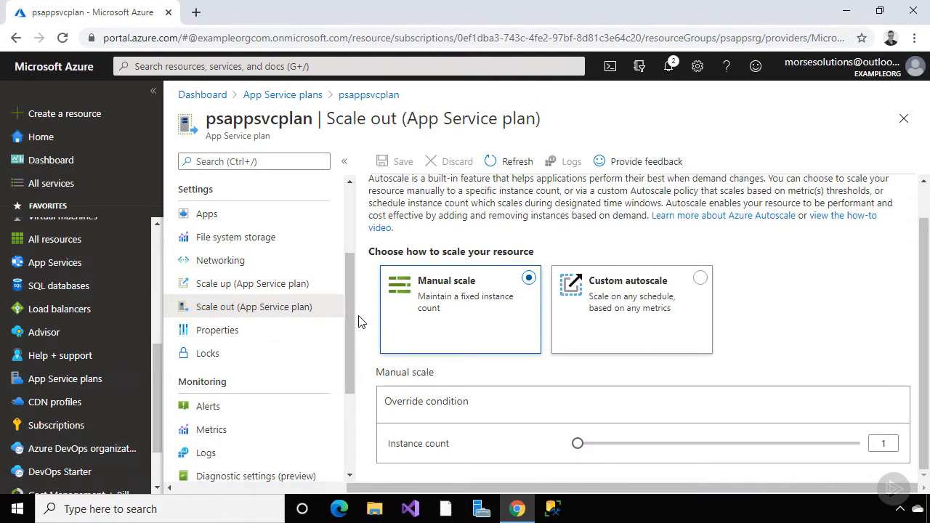
{"action": "mouse_move", "coordinate": [578, 444]}
{"action": "left_mouse_down"}
{"action": "mouse_move", "coordinate": [712, 458]}
{"action": "mouse_move", "coordinate": [876, 443]}
{"action": "mouse_move", "coordinate": [575, 443]}
{"action": "left_mouse_up"}
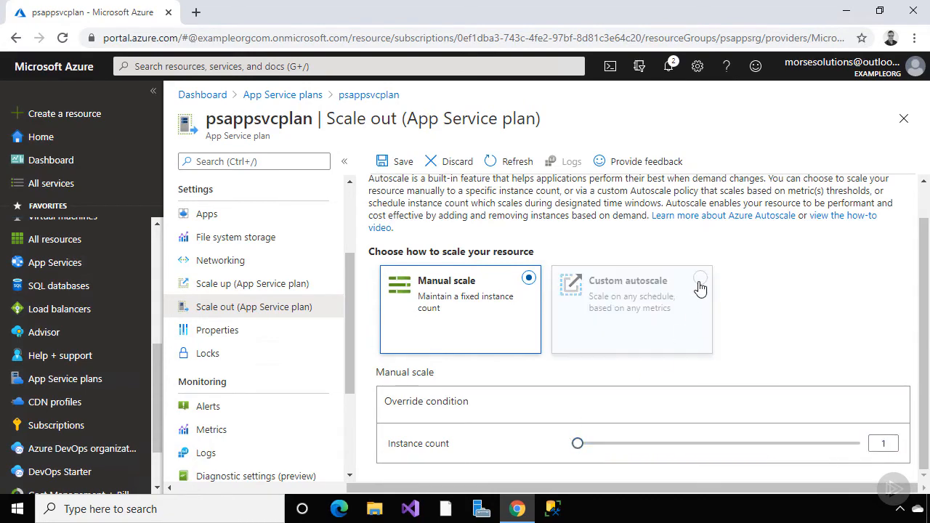
{"action": "left_click", "coordinate": [700, 308]}
{"action": "scroll", "coordinate": [739, 290], "scroll_direction": "down", "scroll_amount": 4}
{"action": "scroll", "coordinate": [758, 298], "scroll_direction": "down", "scroll_amount": 1}
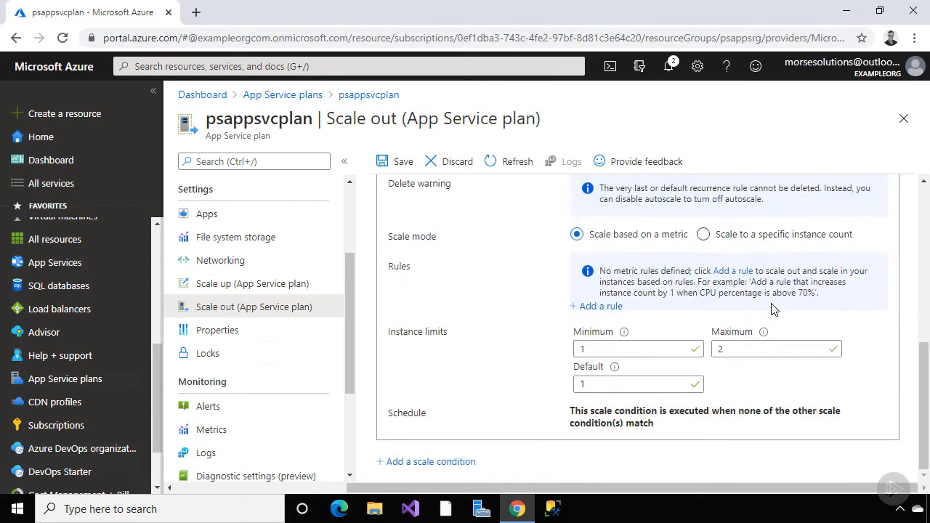
{"action": "left_click", "coordinate": [603, 307]}
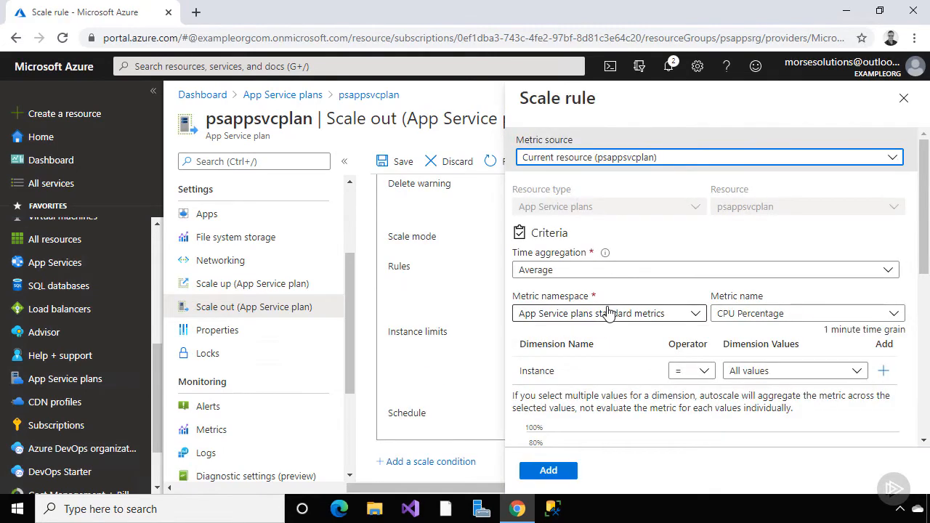
{"action": "left_click", "coordinate": [902, 98]}
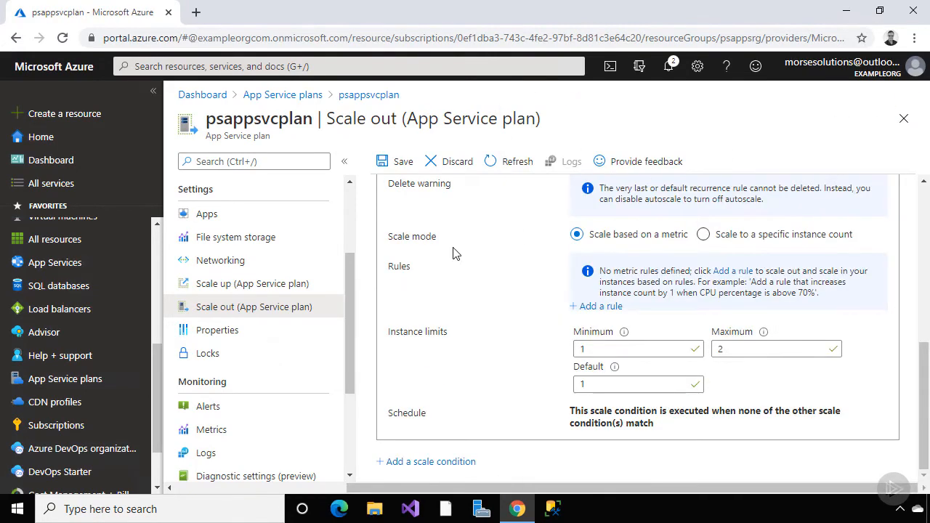
Open psappsvcplan's Networking page with its VNet Integration and Hybrid connections options
{"action": "left_click_drag", "start_coordinate": [351, 278], "coordinate": [354, 365]}
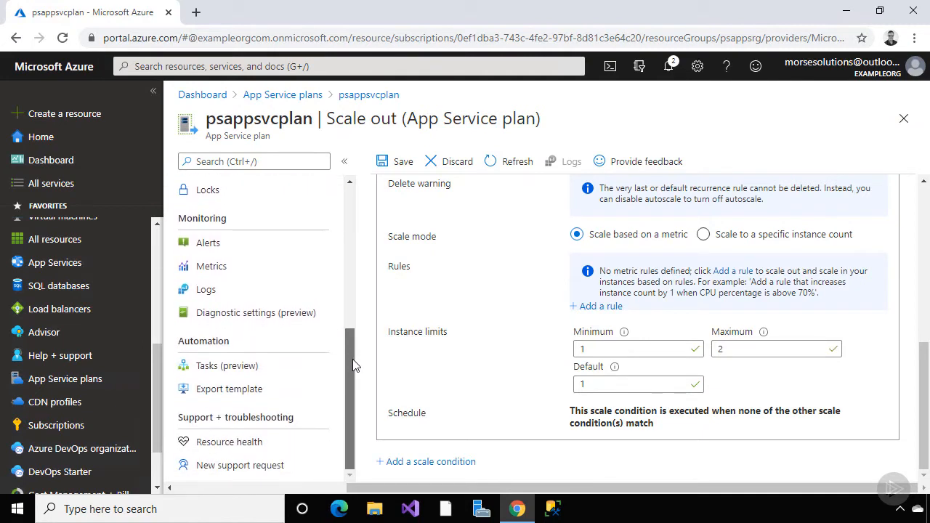
{"action": "left_click_drag", "start_coordinate": [354, 365], "coordinate": [344, 205]}
{"action": "left_click", "coordinate": [240, 409]}
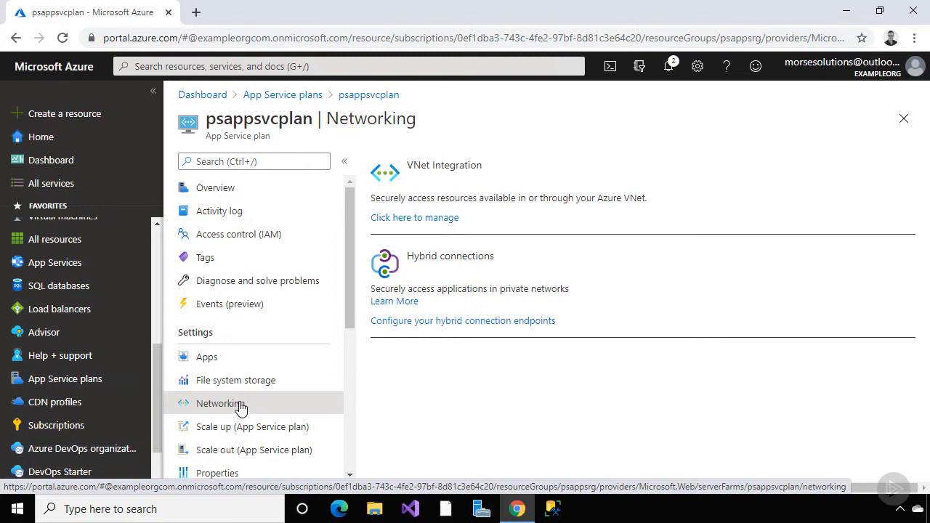
Return to the Overview showing the completed deployment to resource group psappsrg
{"action": "left_click", "coordinate": [255, 190]}
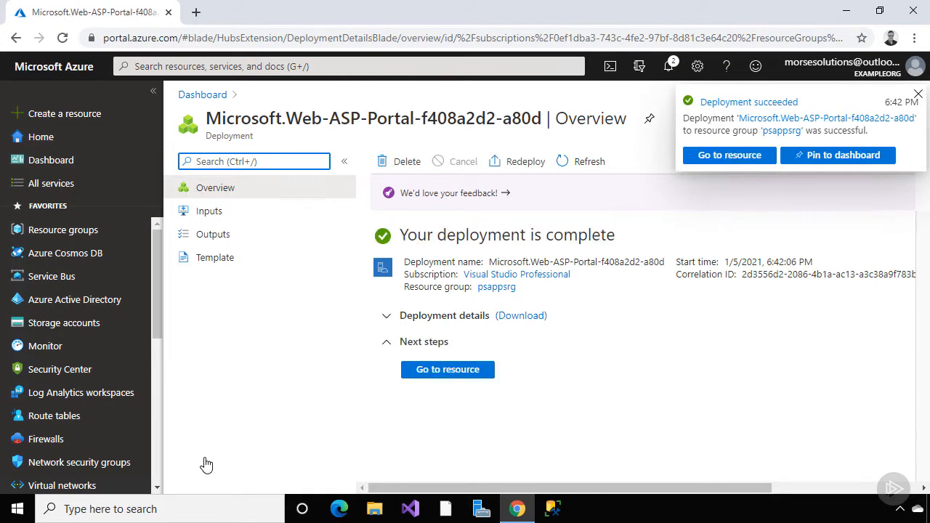
From the App Service plans list, open psappsvcplan (Standard S1: 1, psappsrg)
{"action": "scroll", "coordinate": [155, 297], "scroll_direction": "down", "scroll_amount": 4}
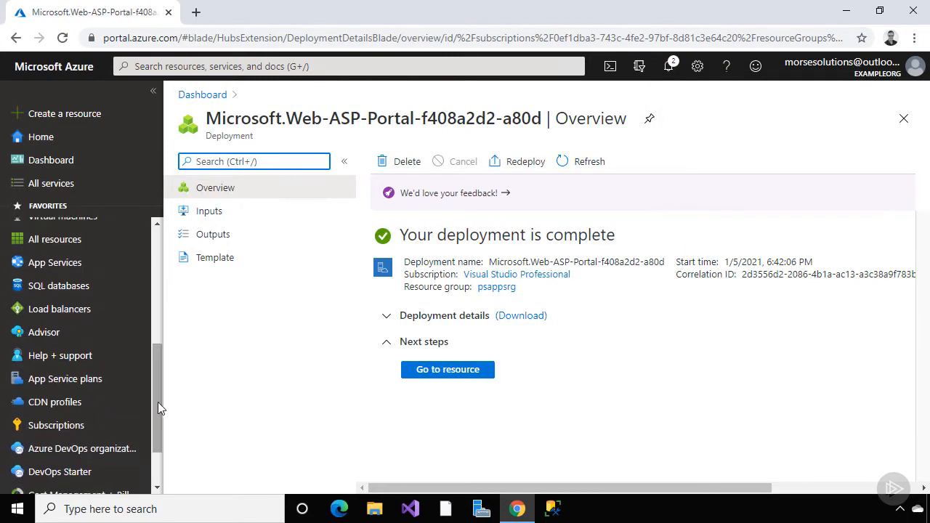
{"action": "left_click", "coordinate": [78, 387]}
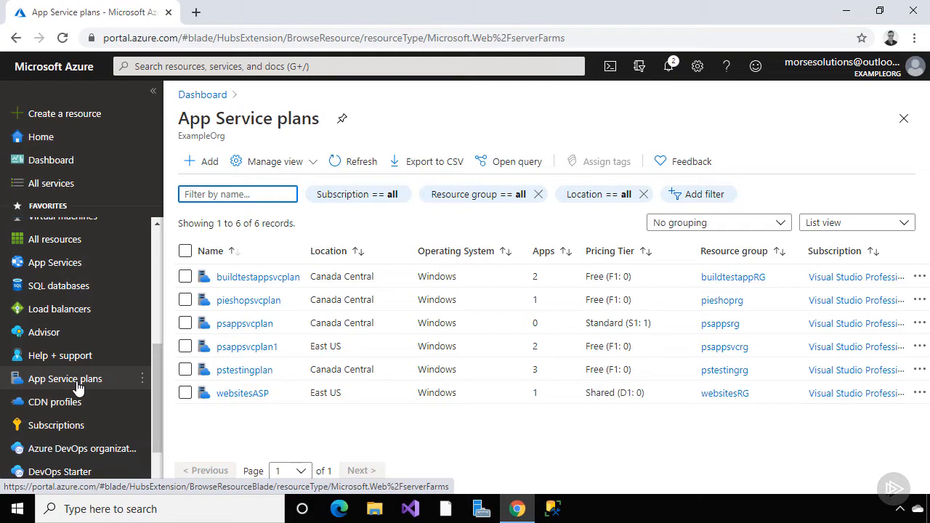
{"action": "left_click", "coordinate": [236, 325]}
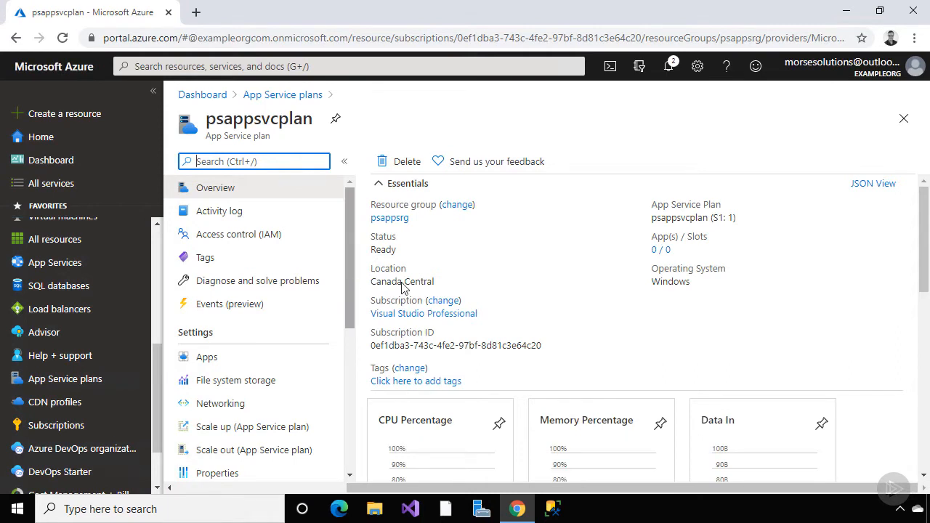
Open psappsvcplan's Apps page, which lists no hosted apps
{"action": "left_click_drag", "start_coordinate": [926, 244], "coordinate": [926, 221]}
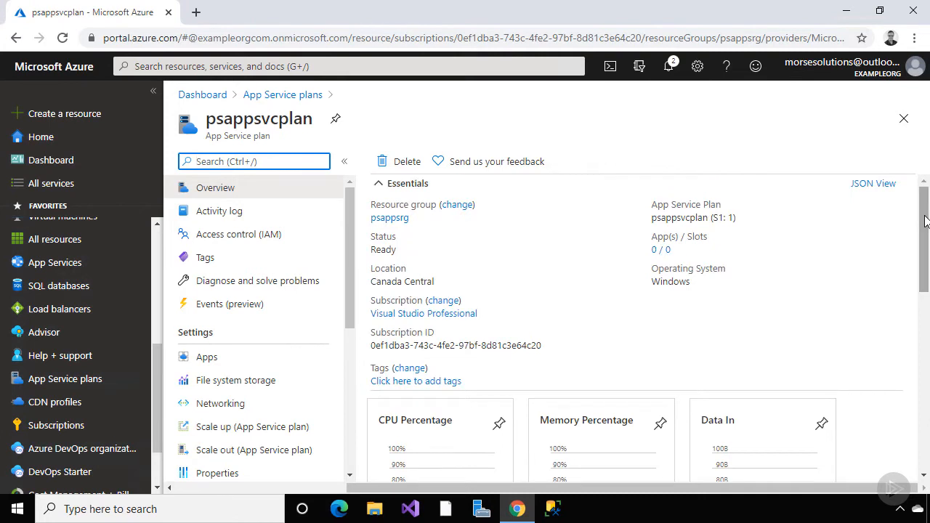
{"action": "left_click", "coordinate": [269, 358]}
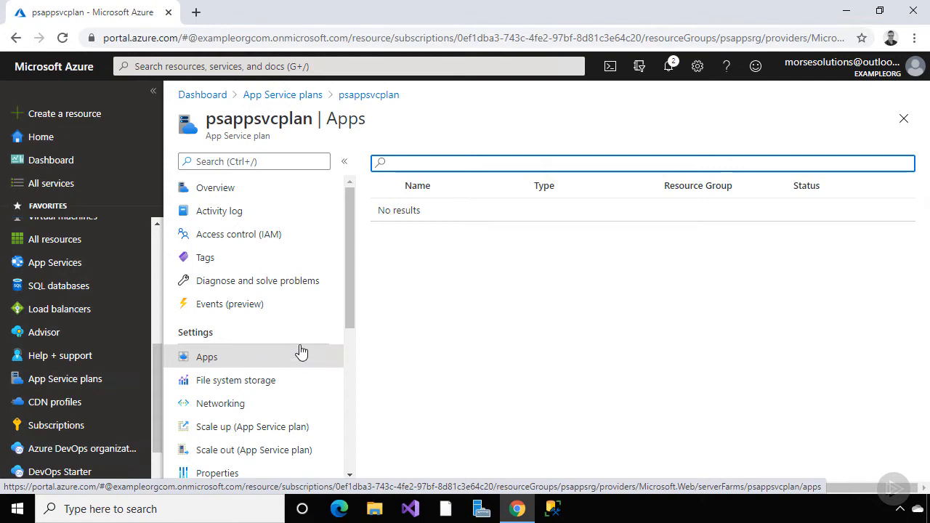
{"action": "left_click_drag", "start_coordinate": [348, 315], "coordinate": [351, 382]}
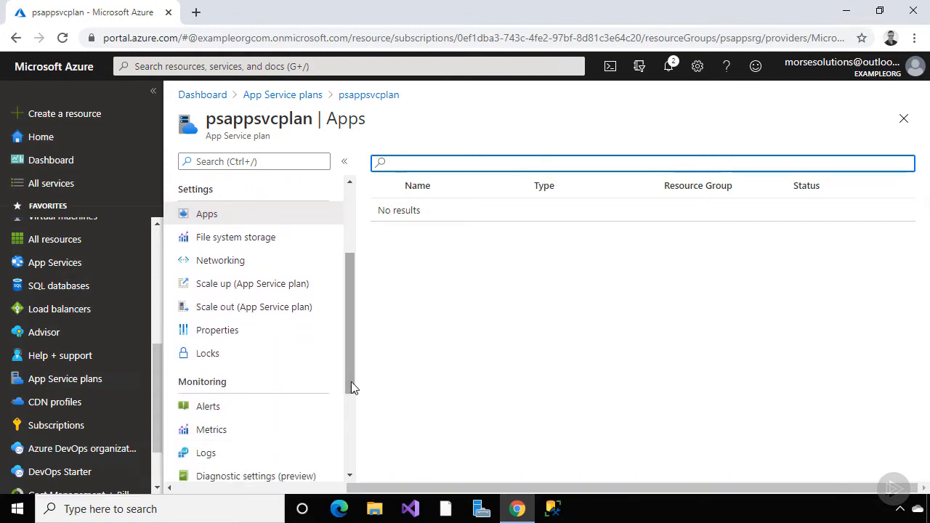
Check psappsvcplan's file system storage usage
{"action": "left_click", "coordinate": [283, 246]}
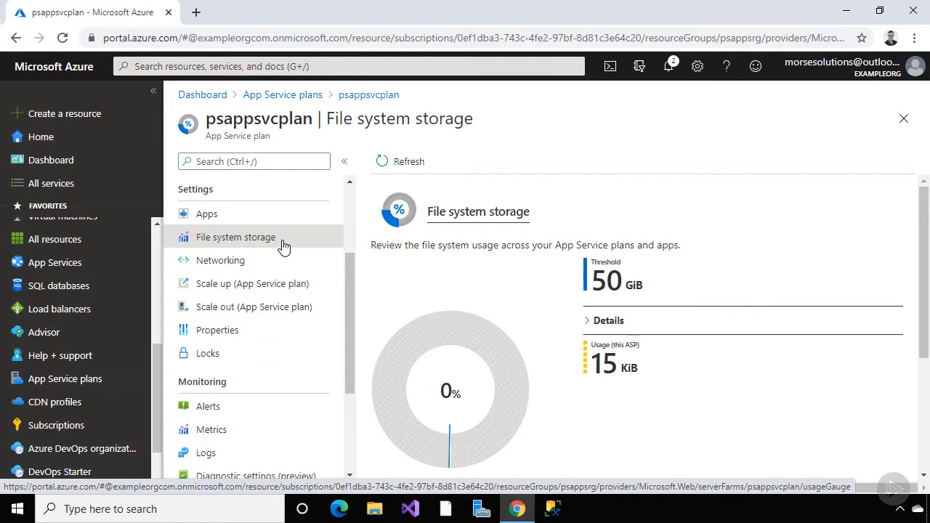
Open Scale up to see the recommended Production tiers P1V2, P2V2 and P3V2
{"action": "left_click", "coordinate": [294, 291]}
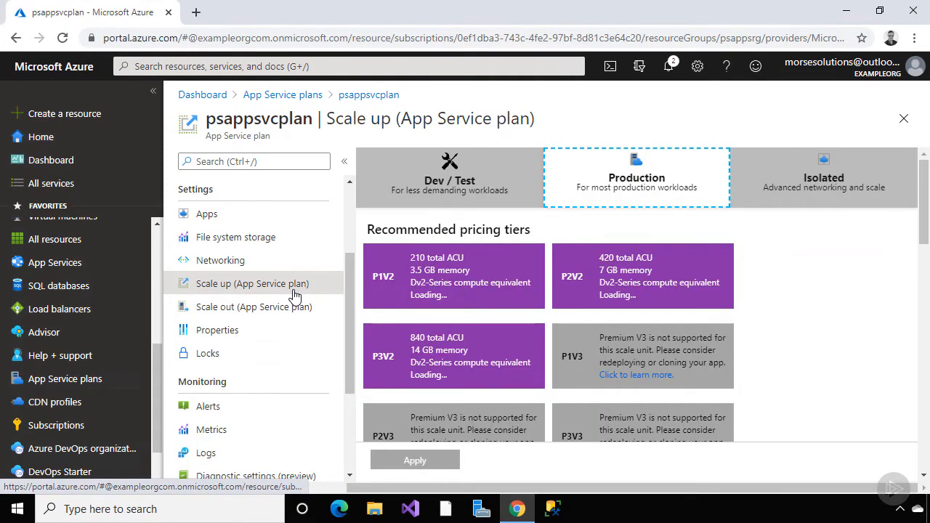
Compare Dev / Test tiers with Production estimates of 205.57–822.27 CAD/Month, then go to Scale out
{"action": "left_click", "coordinate": [435, 190]}
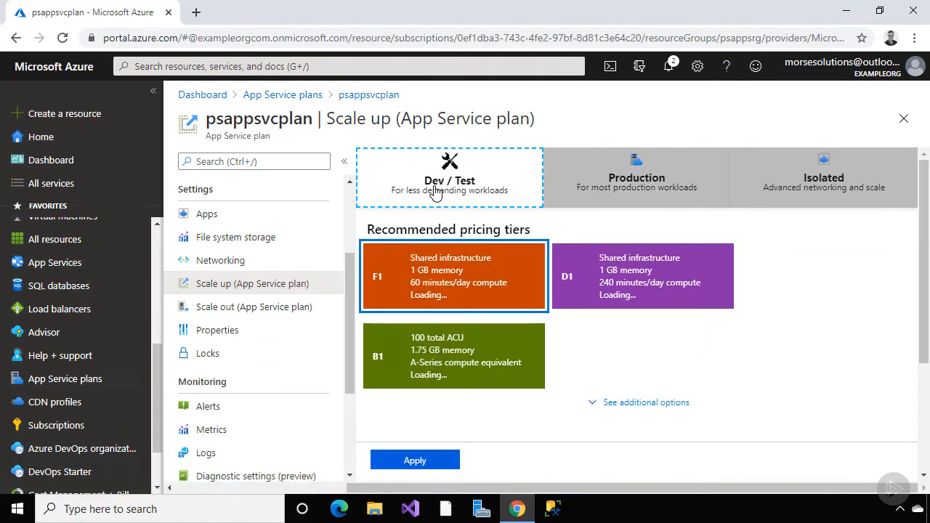
{"action": "left_click", "coordinate": [614, 187]}
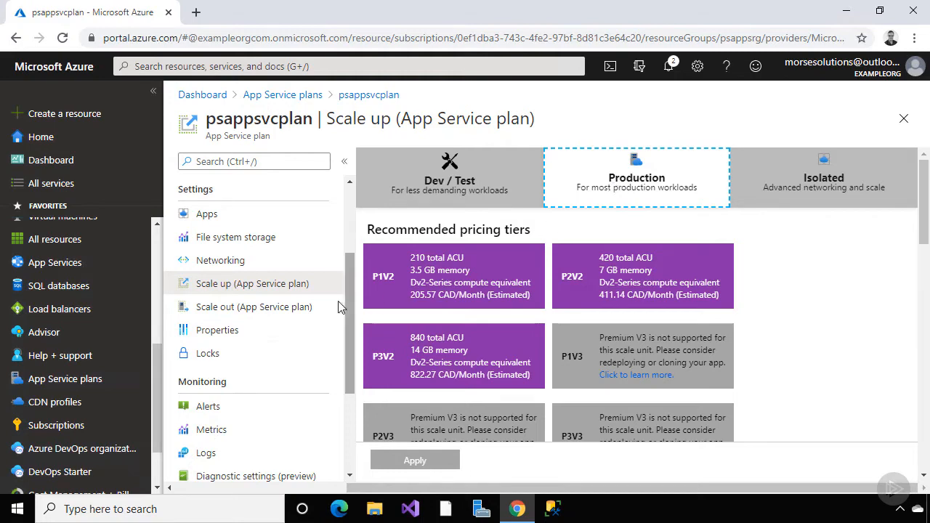
{"action": "left_click", "coordinate": [305, 310]}
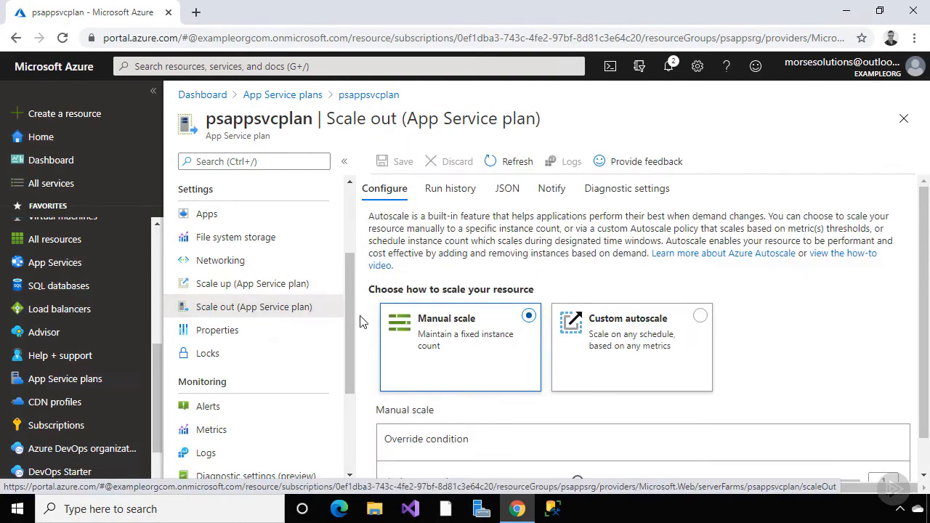
Move from manual instance count to custom autoscale with limits 1–2, default 1, and no rules
{"action": "scroll", "coordinate": [361, 322], "scroll_direction": "down", "scroll_amount": 1}
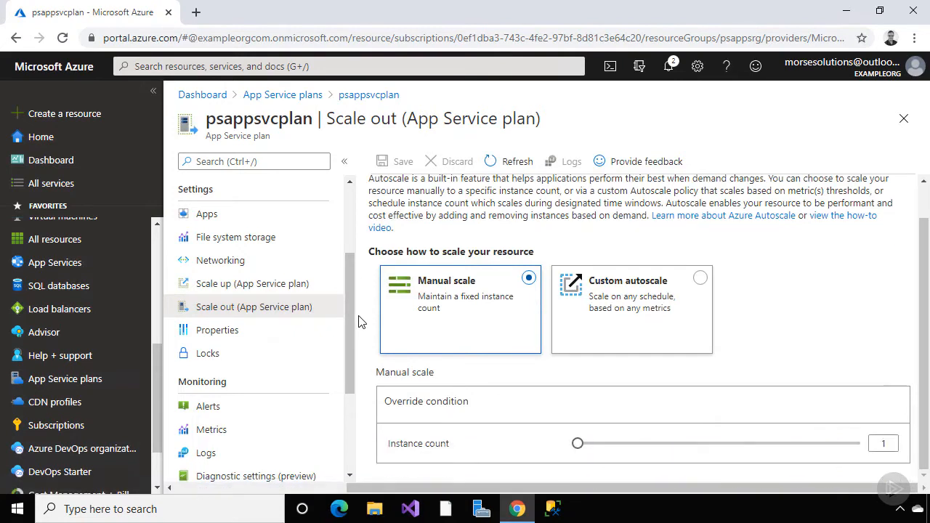
{"action": "left_click", "coordinate": [579, 445]}
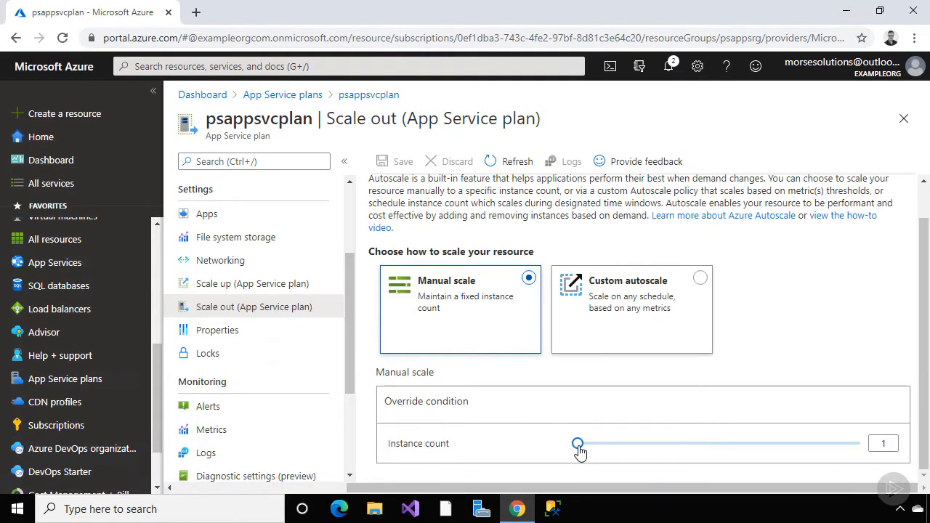
{"action": "left_click_drag", "start_coordinate": [603, 454], "coordinate": [578, 443]}
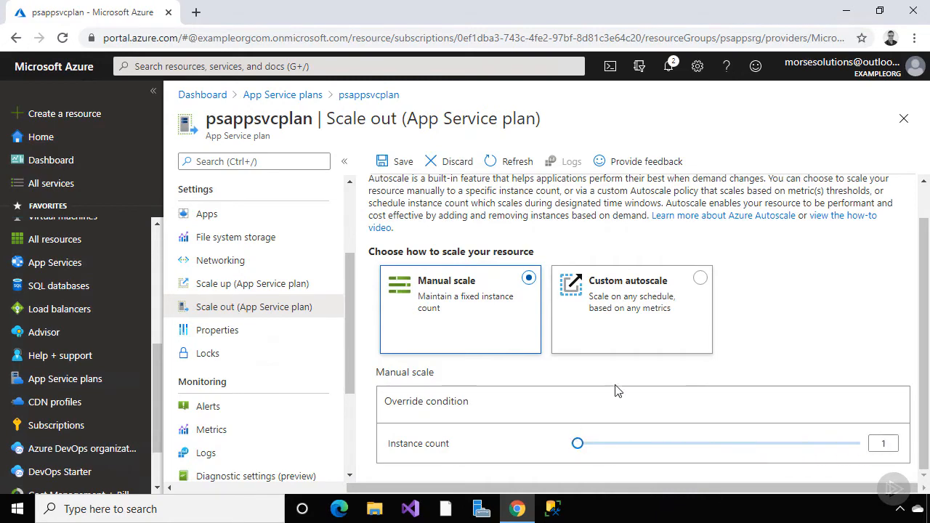
{"action": "left_click", "coordinate": [702, 282]}
{"action": "scroll", "coordinate": [737, 289], "scroll_direction": "down", "scroll_amount": 3}
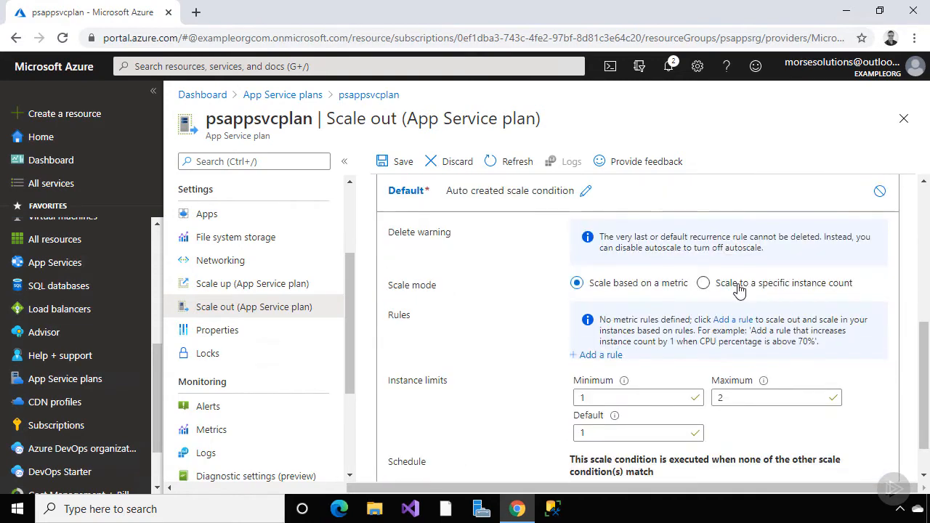
{"action": "scroll", "coordinate": [774, 309], "scroll_direction": "down", "scroll_amount": 1}
{"action": "left_click", "coordinate": [603, 307]}
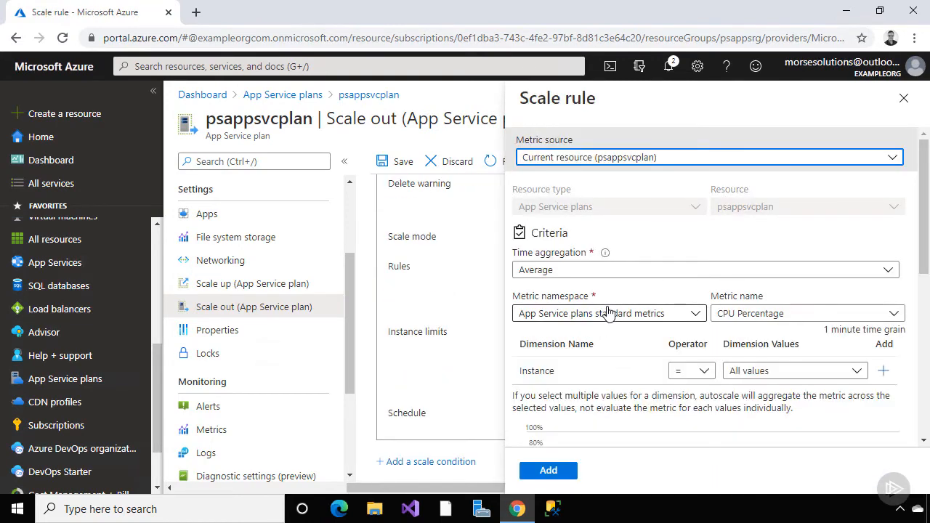
{"action": "left_click", "coordinate": [903, 98]}
{"action": "left_click_drag", "start_coordinate": [348, 283], "coordinate": [354, 365]}
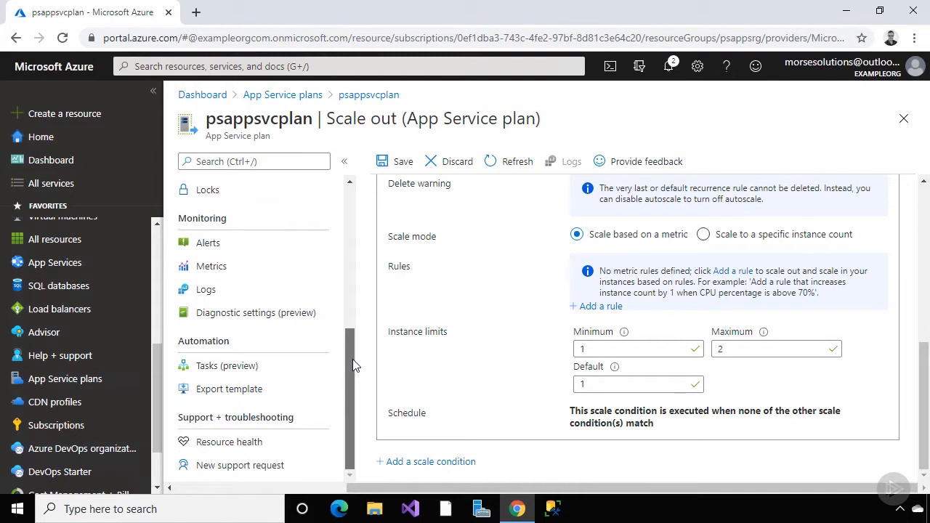
{"action": "left_click_drag", "start_coordinate": [354, 365], "coordinate": [345, 199]}
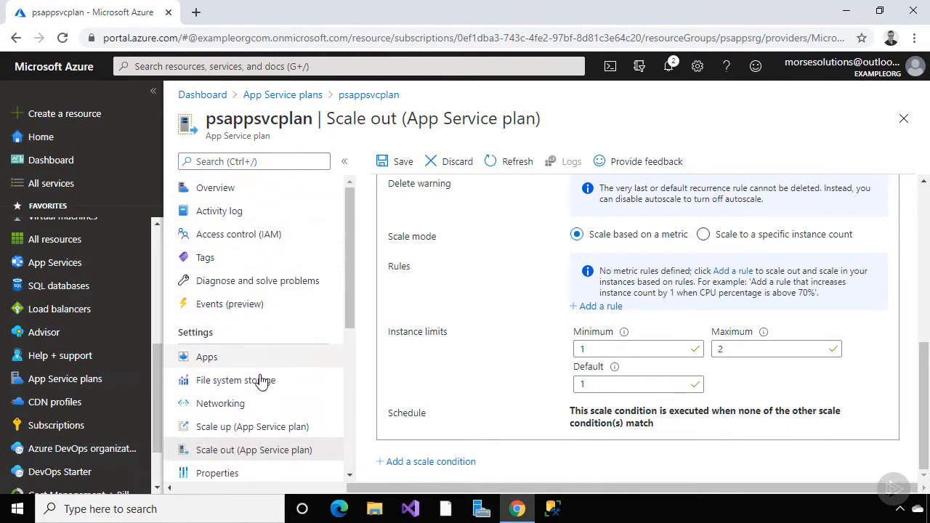
Review the Networking page, then return to psappsvcplan's overview (Ready, Standard S1, Canada Central)
{"action": "left_click", "coordinate": [240, 406]}
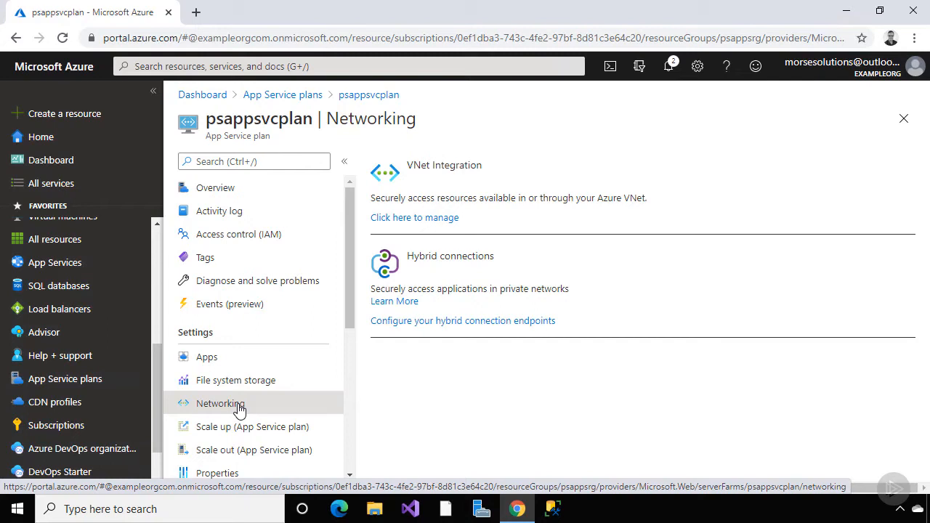
{"action": "left_click", "coordinate": [256, 192]}
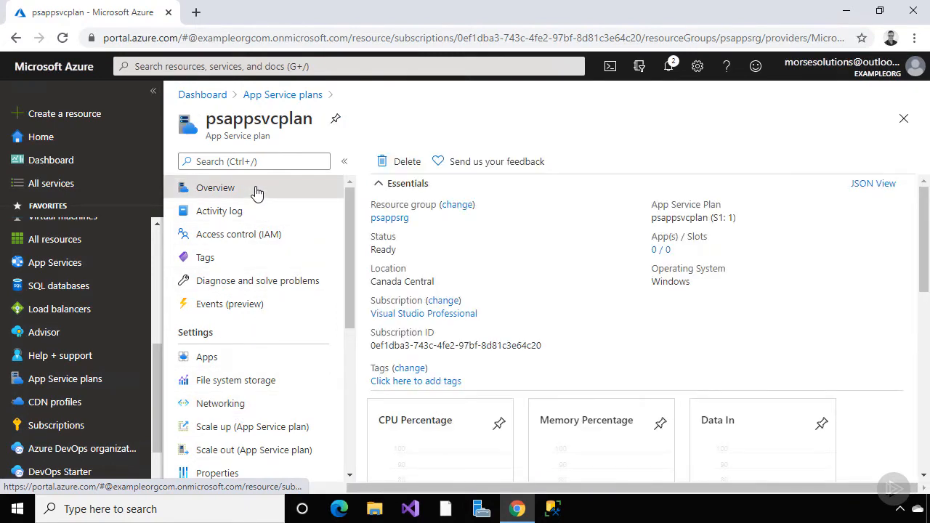
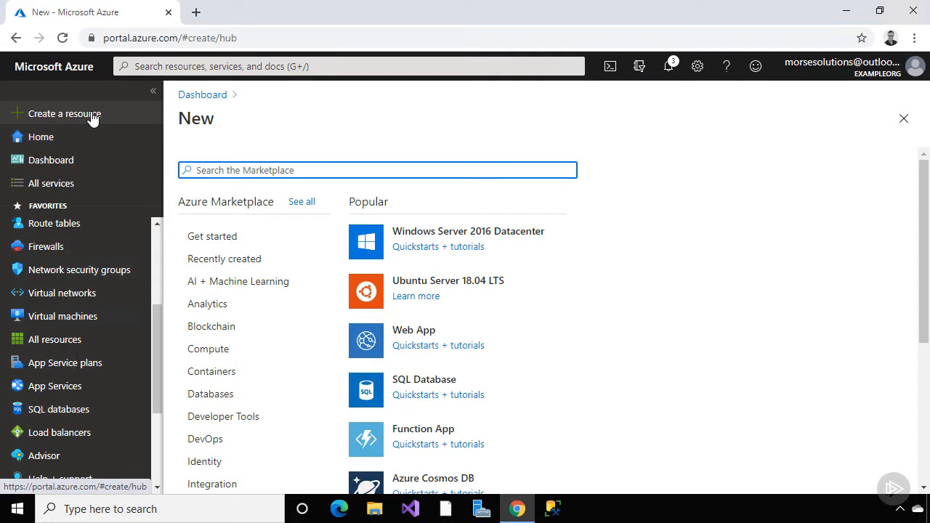
Start a new web app and put it in resource group psappsrg
{"action": "left_click", "coordinate": [402, 335]}
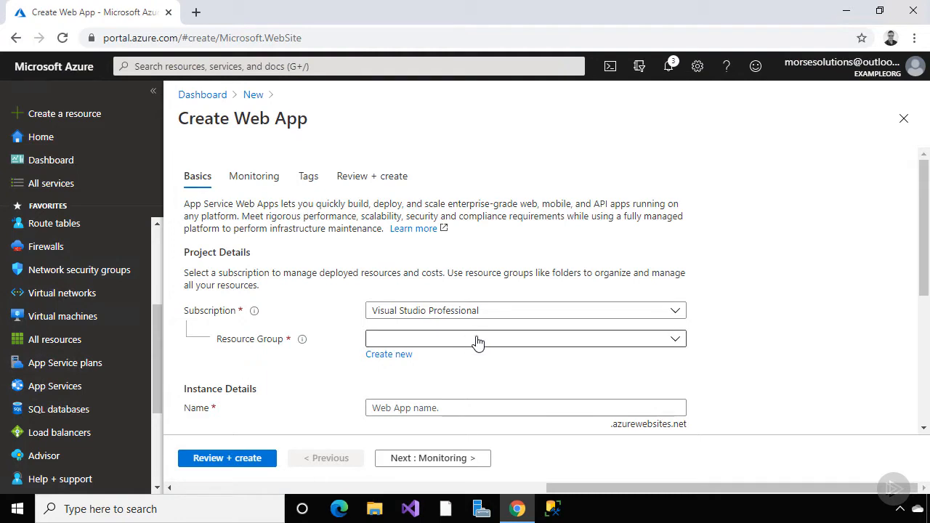
{"action": "left_click", "coordinate": [677, 342]}
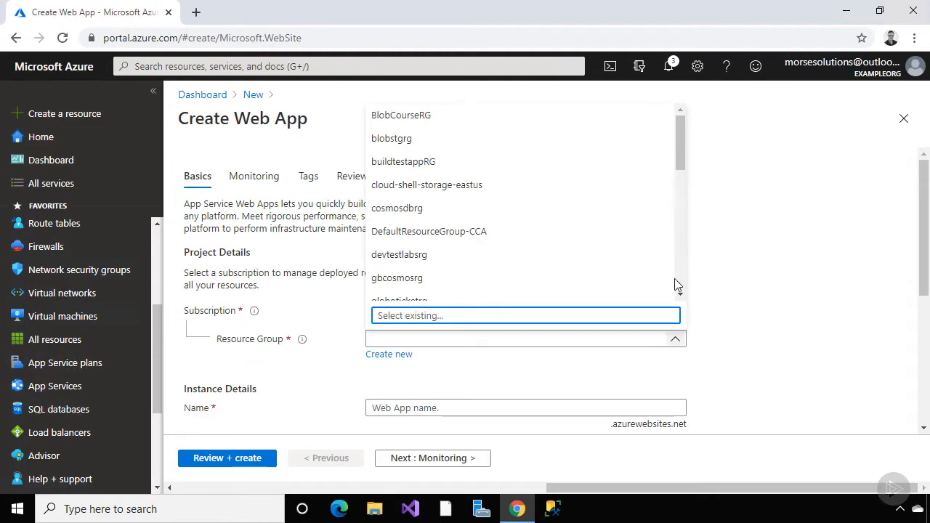
{"action": "left_click_drag", "start_coordinate": [680, 177], "coordinate": [687, 220]}
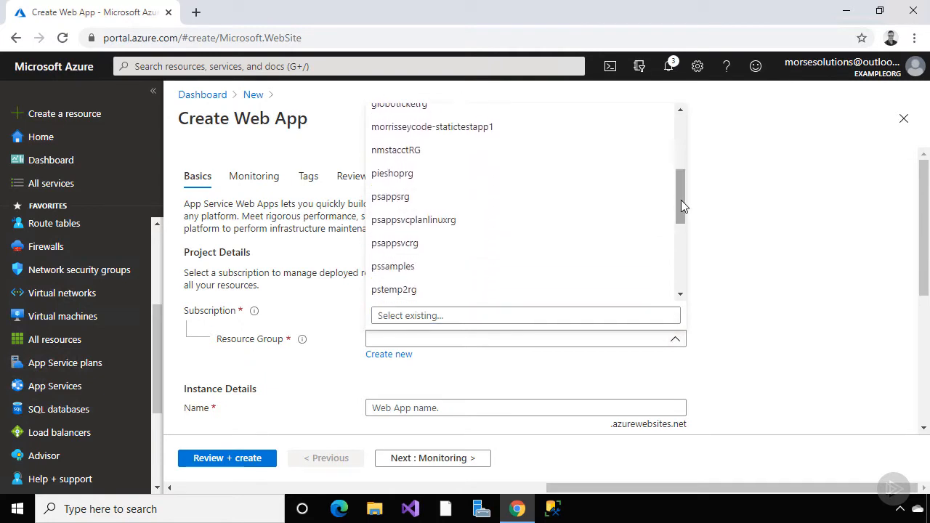
{"action": "left_click", "coordinate": [627, 197]}
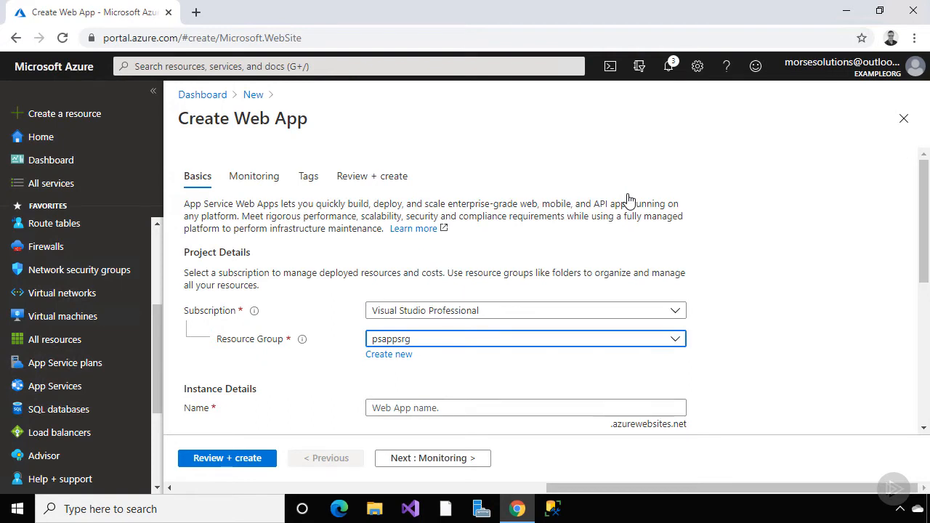
Name the web app pswebappnm1 and look at the runtime stack choices
{"action": "left_click_drag", "start_coordinate": [922, 195], "coordinate": [921, 287]}
{"action": "left_click", "coordinate": [679, 187]}
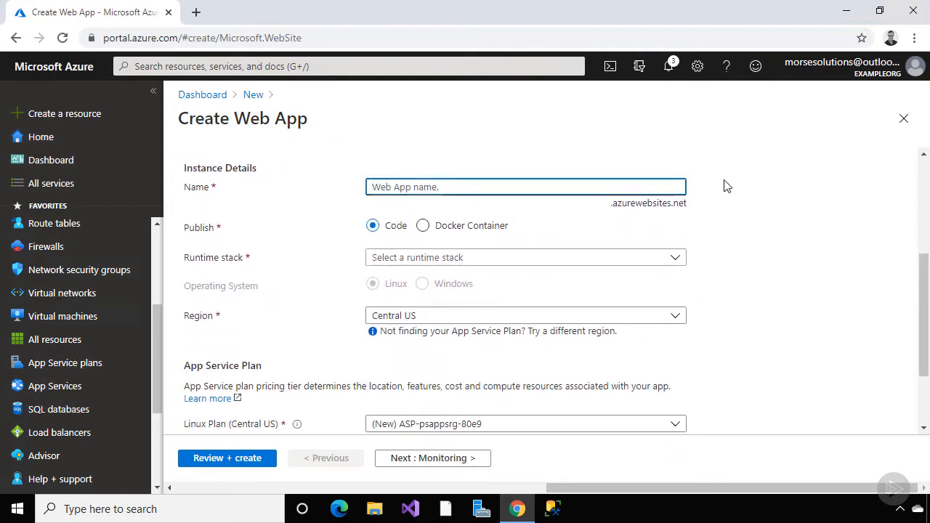
{"action": "type", "text": "pswebappnm1"}
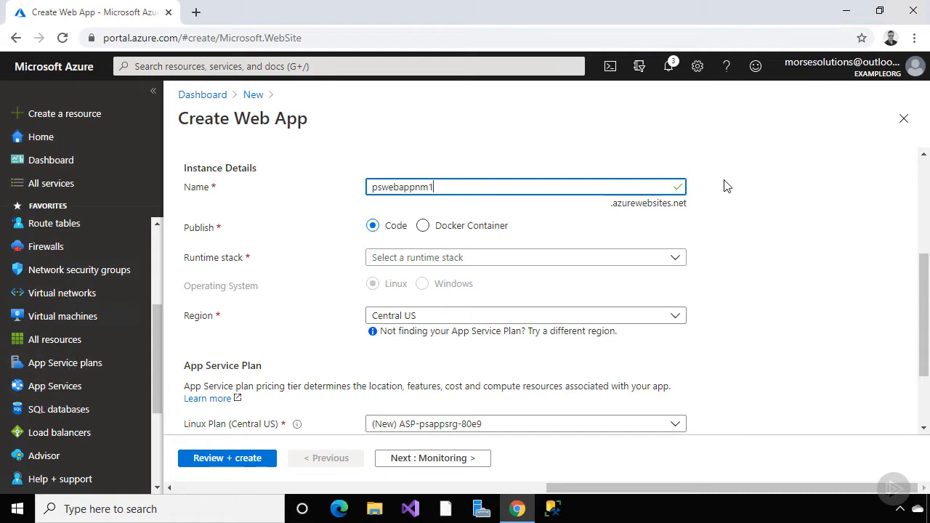
{"action": "left_click", "coordinate": [676, 259]}
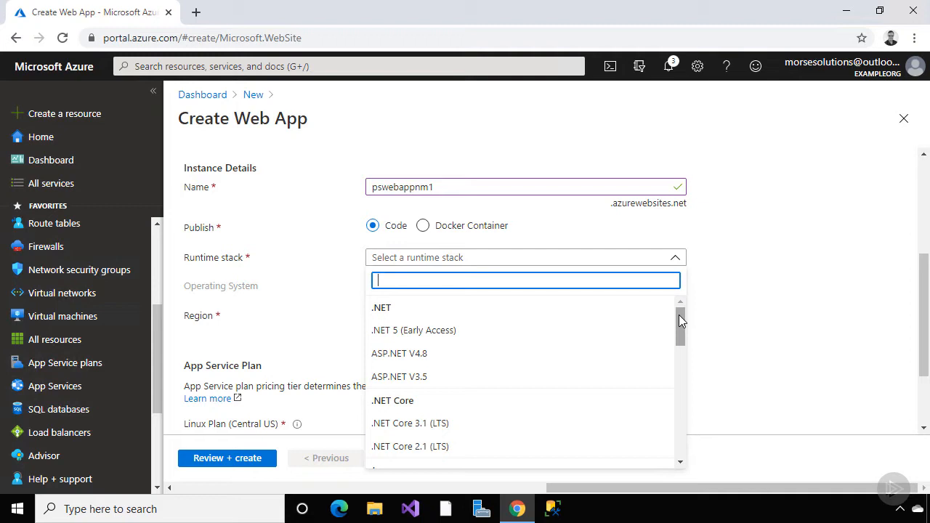
Try ASP.NET V4.8, then .NET Core 3.1 (LTS), and switch the OS to Linux
{"action": "left_click", "coordinate": [679, 315]}
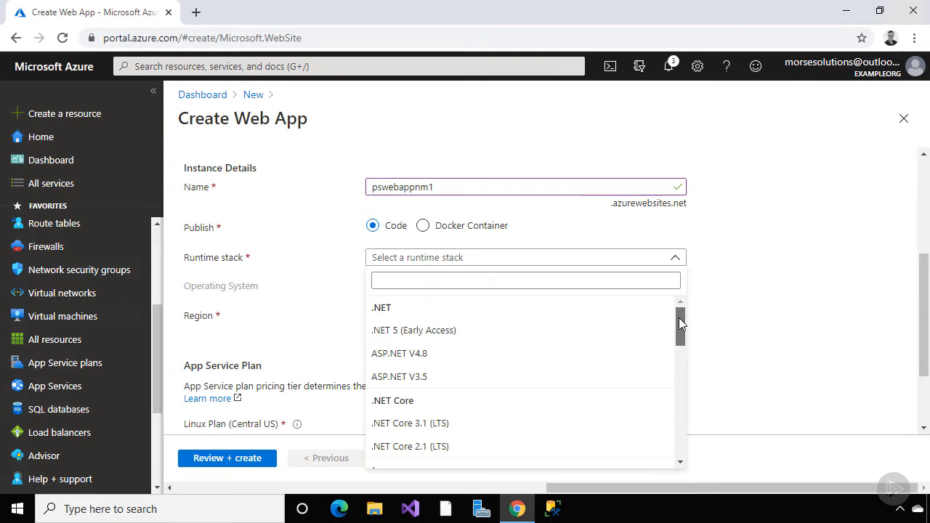
{"action": "mouse_move", "coordinate": [679, 318]}
{"action": "left_mouse_down"}
{"action": "mouse_move", "coordinate": [692, 441]}
{"action": "mouse_move", "coordinate": [683, 359]}
{"action": "mouse_move", "coordinate": [691, 317]}
{"action": "left_mouse_up"}
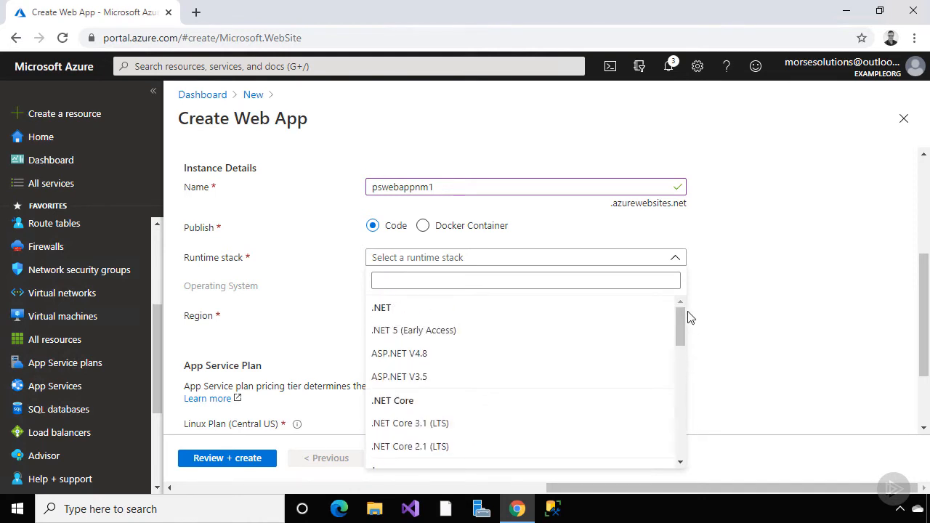
{"action": "left_click", "coordinate": [607, 356]}
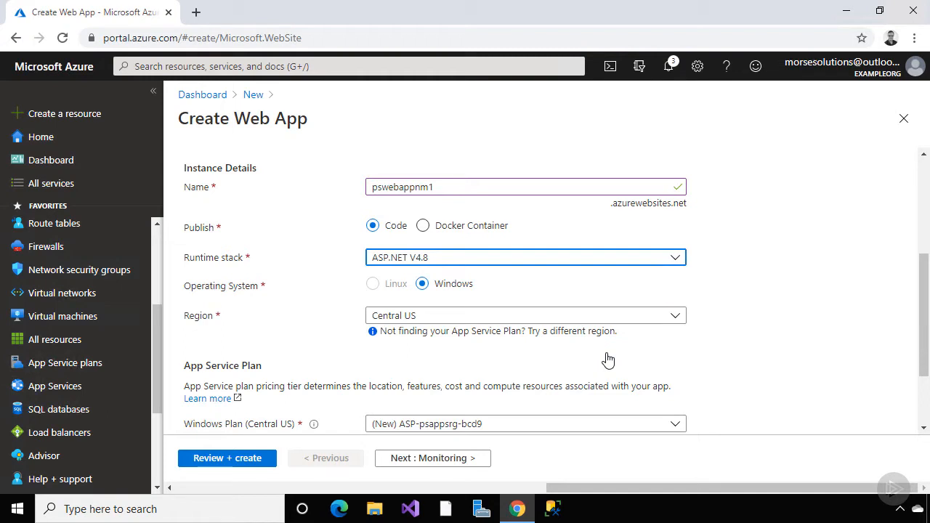
{"action": "left_click", "coordinate": [674, 258]}
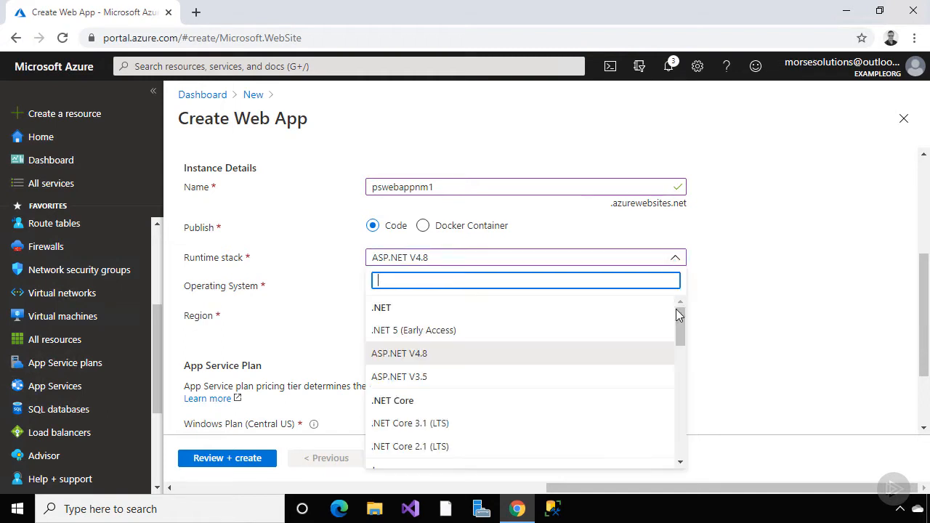
{"action": "scroll", "coordinate": [672, 327], "scroll_direction": "down", "scroll_amount": 2}
{"action": "left_click", "coordinate": [633, 354]}
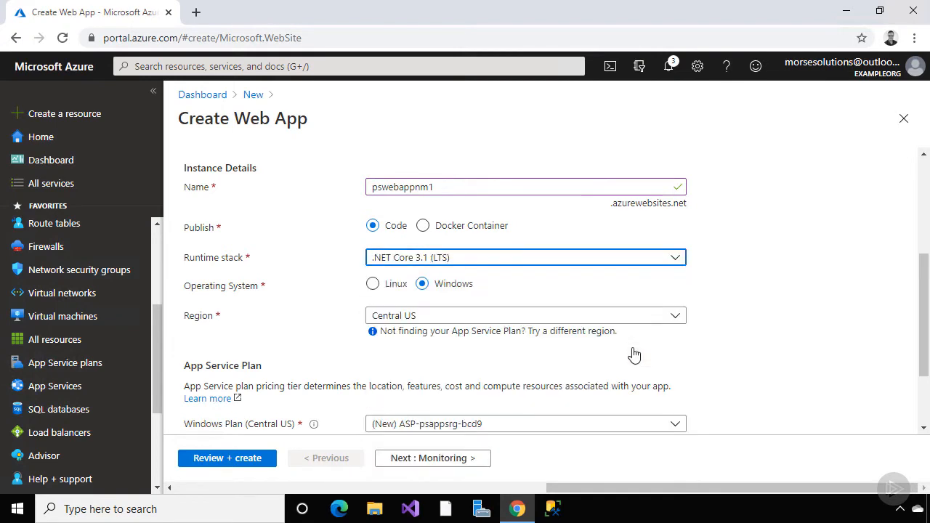
{"action": "left_click", "coordinate": [372, 284]}
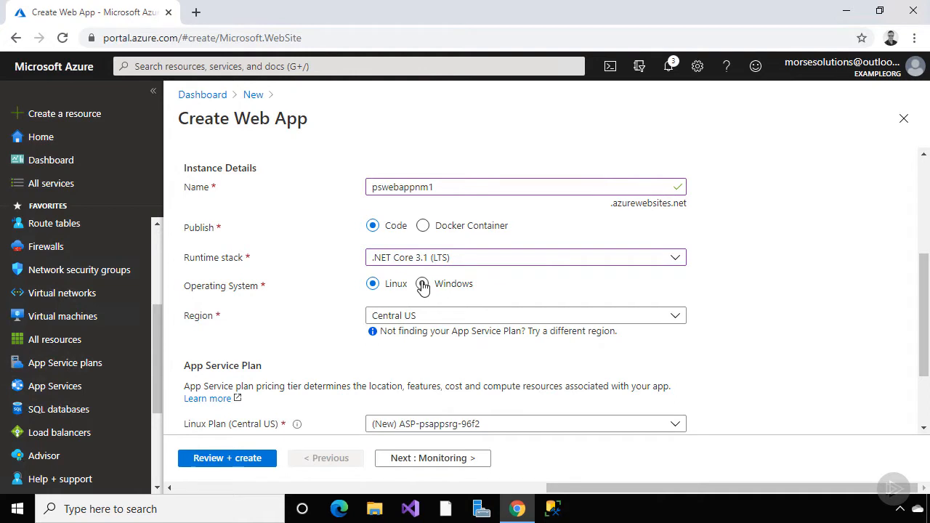
Try Node 12 LTS and Ruby 2.6, then settle on .NET Core 3.1 (LTS) on Windows
{"action": "left_click", "coordinate": [670, 259]}
{"action": "left_click_drag", "start_coordinate": [683, 290], "coordinate": [678, 429]}
{"action": "left_click", "coordinate": [645, 361]}
{"action": "left_click", "coordinate": [680, 262]}
{"action": "left_click", "coordinate": [632, 434]}
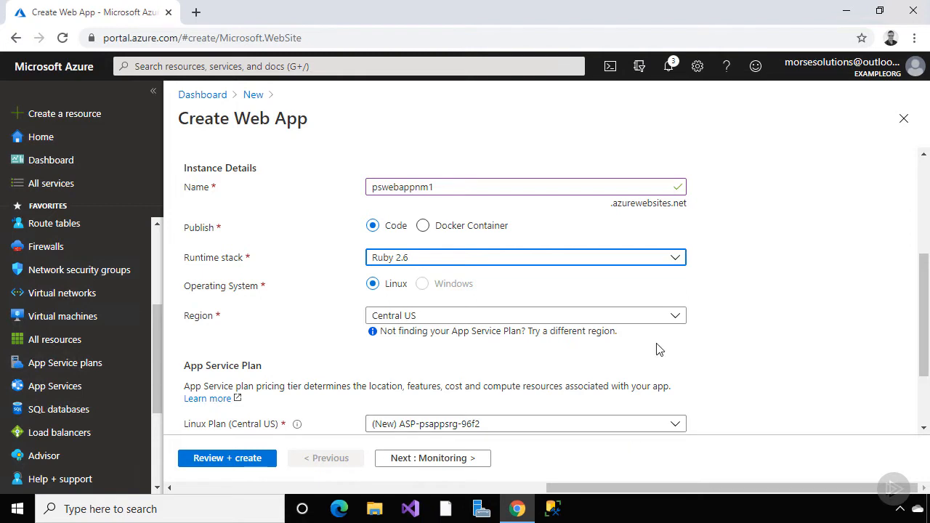
{"action": "left_click", "coordinate": [675, 260]}
{"action": "left_click_drag", "start_coordinate": [681, 434], "coordinate": [688, 311]}
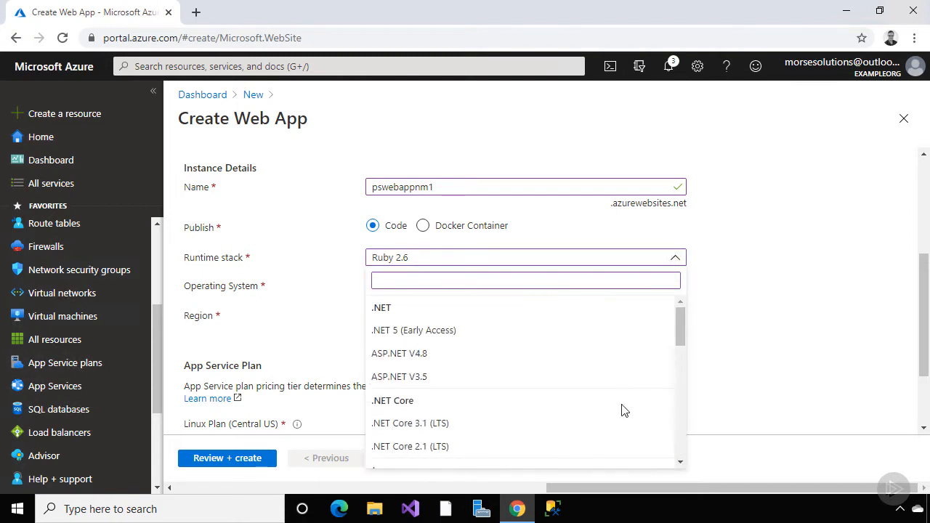
{"action": "left_click", "coordinate": [614, 423]}
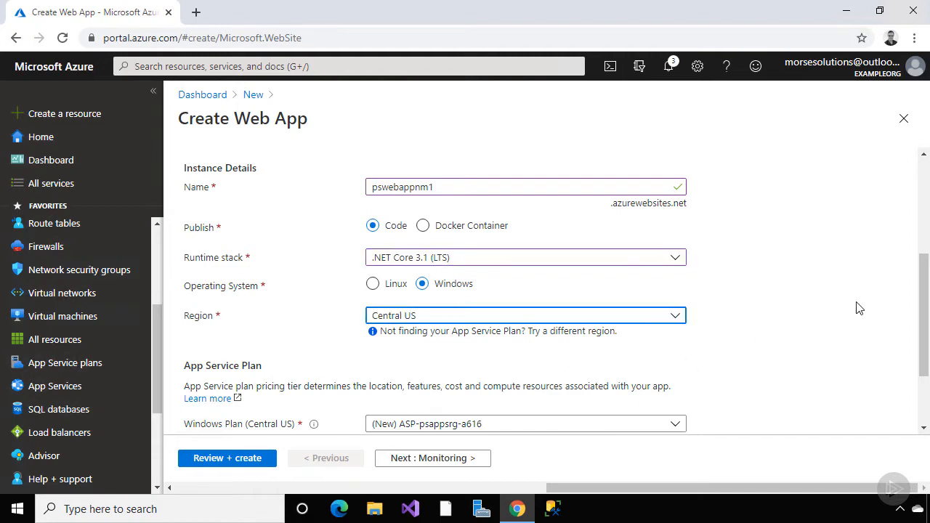
{"action": "left_click_drag", "start_coordinate": [925, 295], "coordinate": [925, 343]}
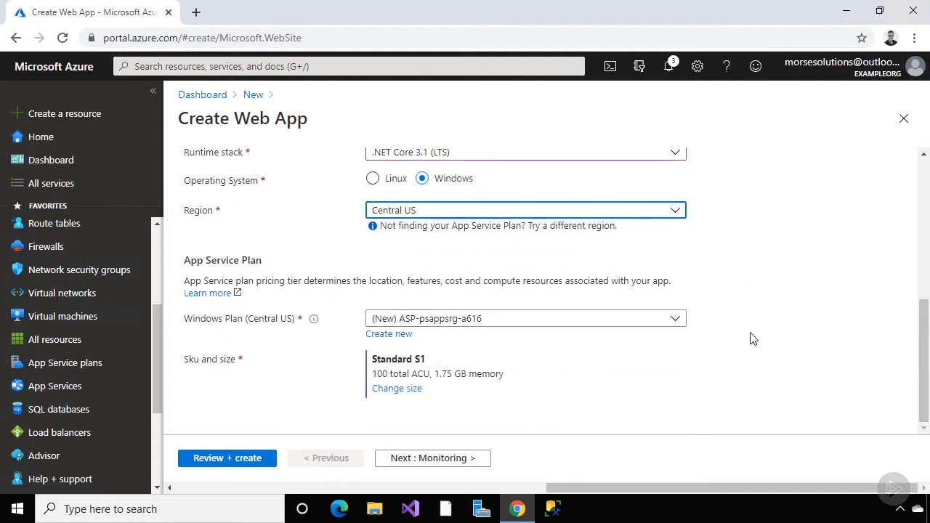
Set the region to Canada Central and keep psappsvcplan (S1) as the Windows plan
{"action": "left_click", "coordinate": [676, 320]}
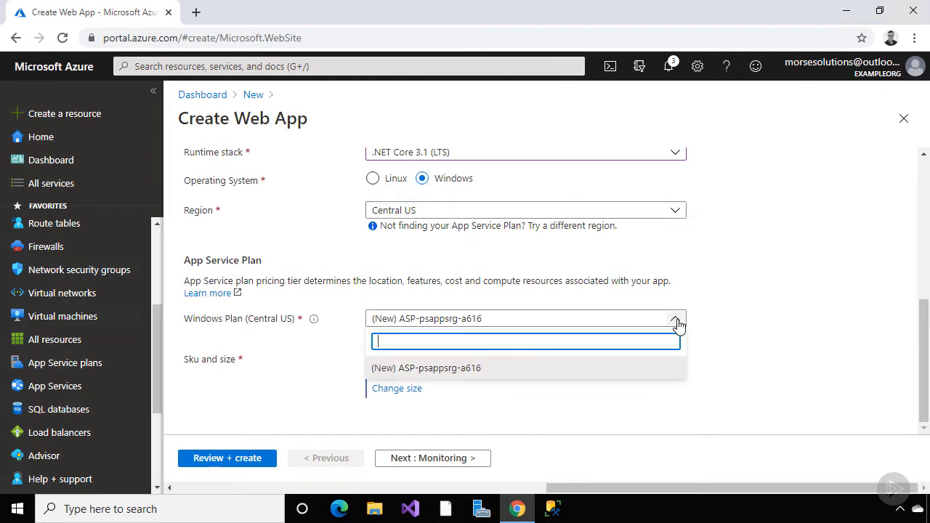
{"action": "left_click", "coordinate": [676, 321]}
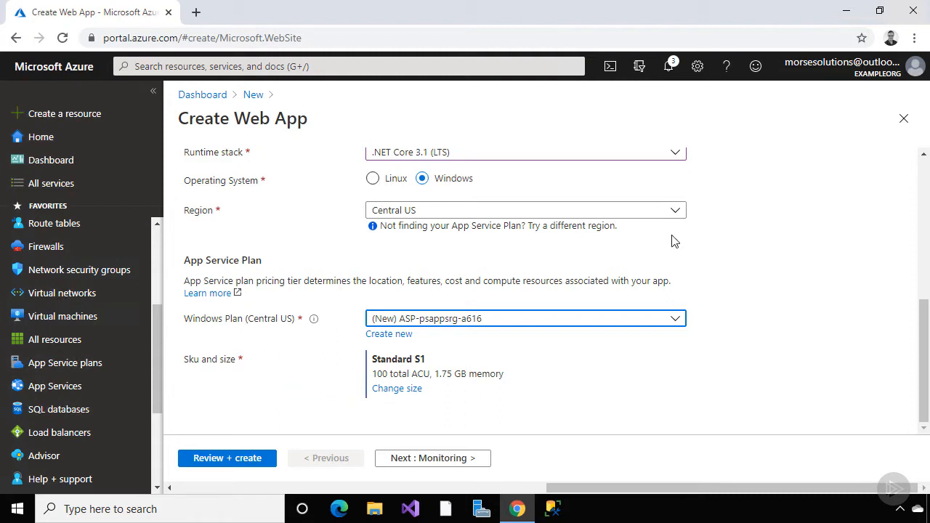
{"action": "left_click", "coordinate": [675, 211]}
{"action": "left_click", "coordinate": [593, 380]}
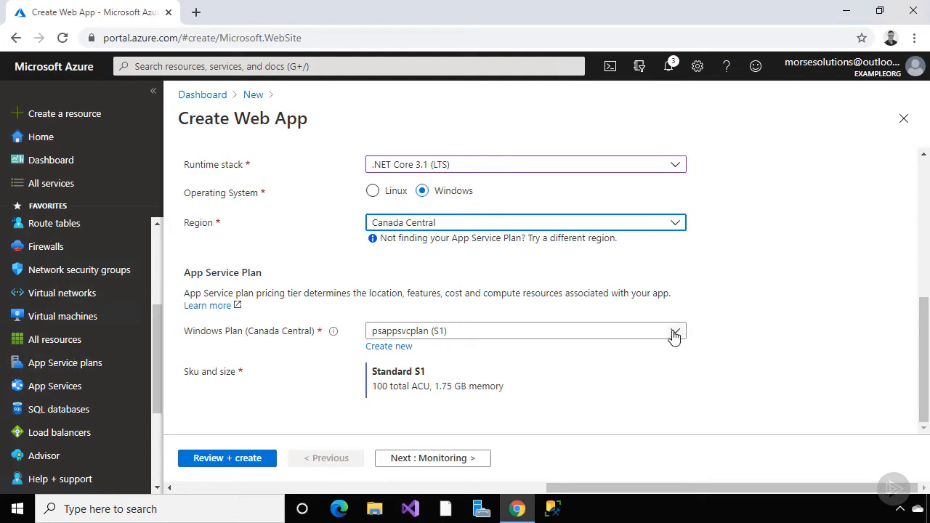
{"action": "left_click", "coordinate": [673, 333]}
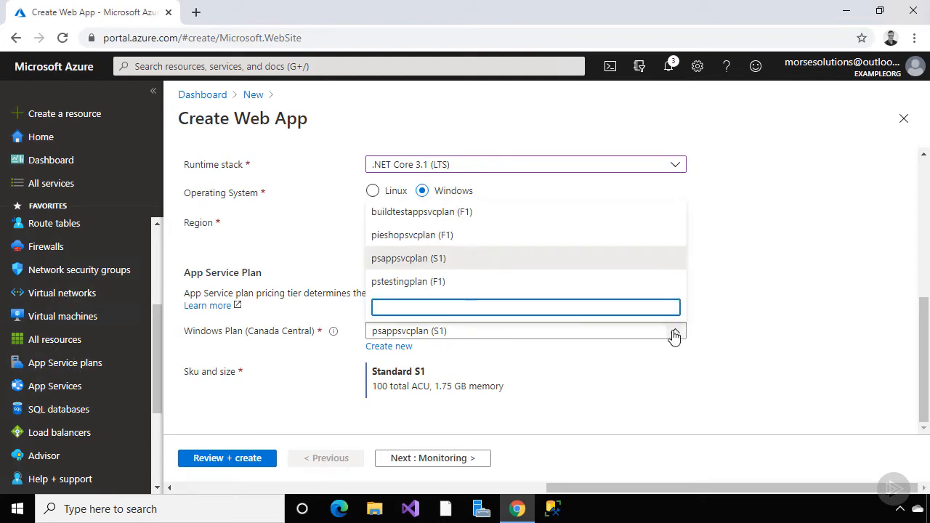
{"action": "left_click", "coordinate": [673, 332]}
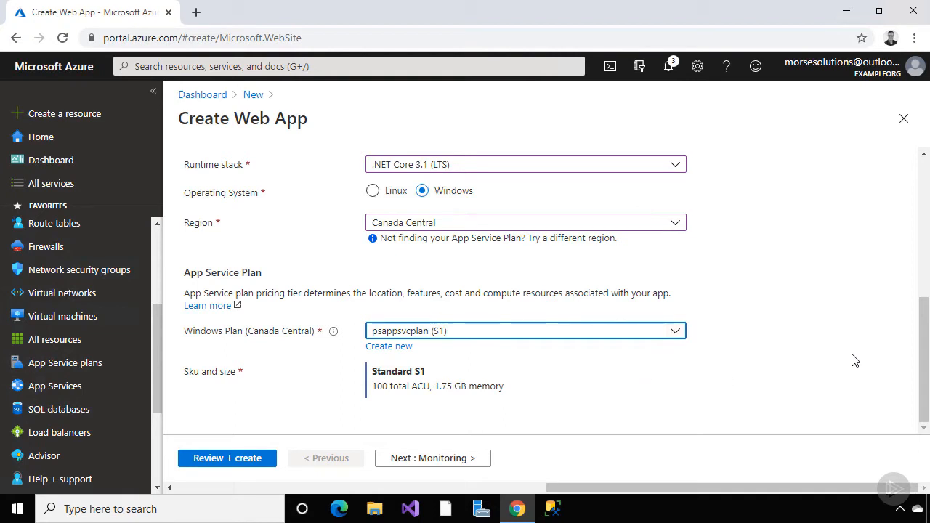
{"action": "scroll", "coordinate": [924, 347], "scroll_direction": "up", "scroll_amount": 1}
{"action": "scroll", "coordinate": [924, 346], "scroll_direction": "up", "scroll_amount": 1}
Switch Publish from Docker Container back to Code and continue to the Monitoring settings
{"action": "left_click", "coordinate": [422, 284]}
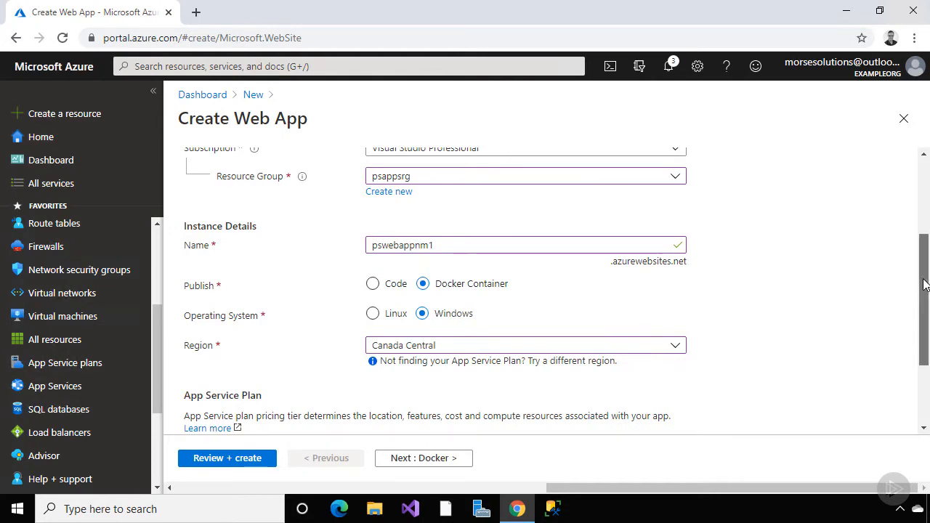
{"action": "left_click_drag", "start_coordinate": [924, 285], "coordinate": [917, 197]}
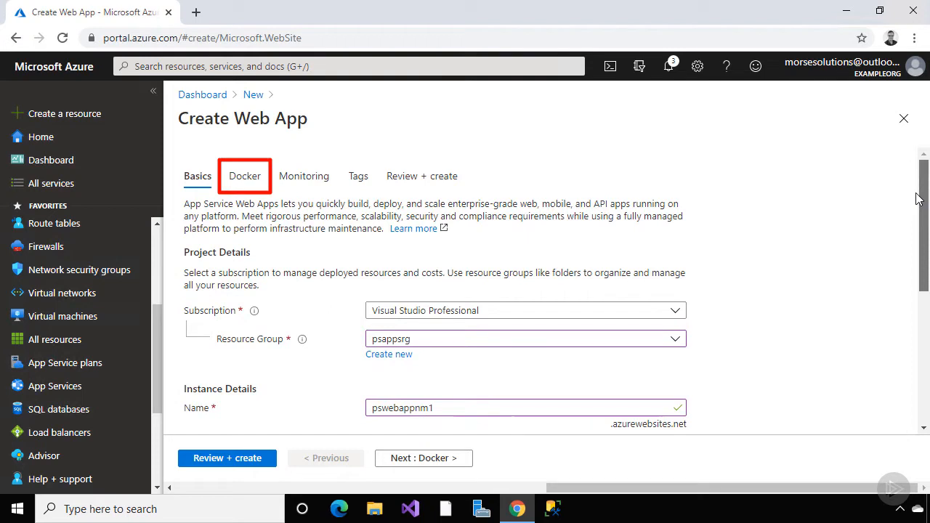
{"action": "scroll", "coordinate": [592, 268], "scroll_direction": "down", "scroll_amount": 3}
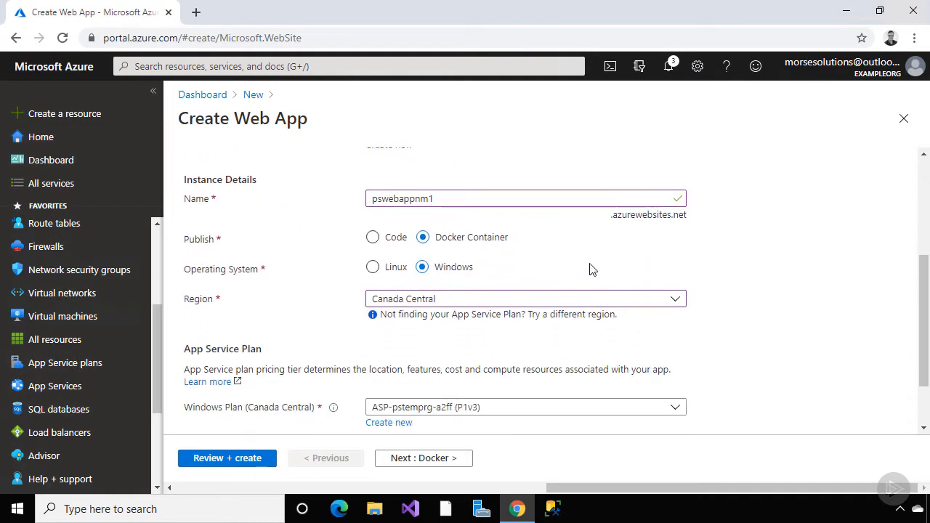
{"action": "left_click", "coordinate": [373, 237]}
{"action": "left_click_drag", "start_coordinate": [915, 307], "coordinate": [920, 347]}
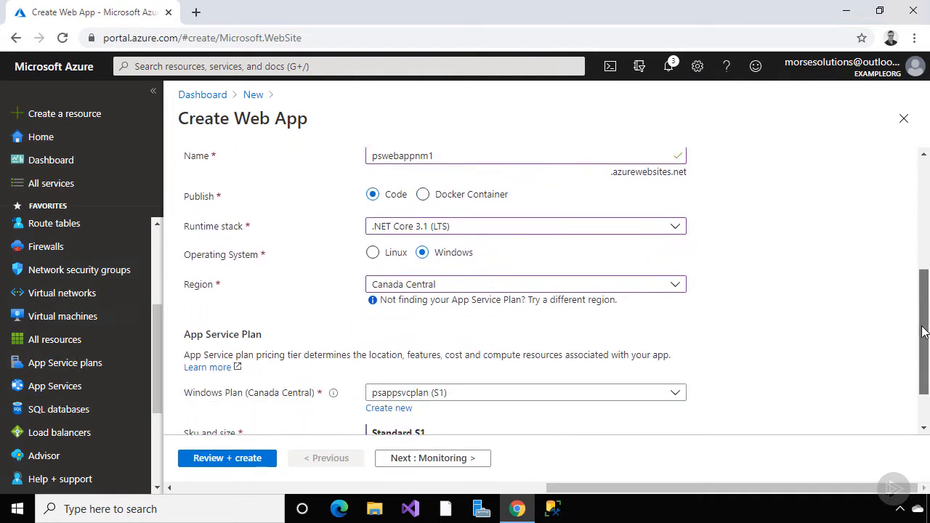
{"action": "left_click", "coordinate": [413, 458]}
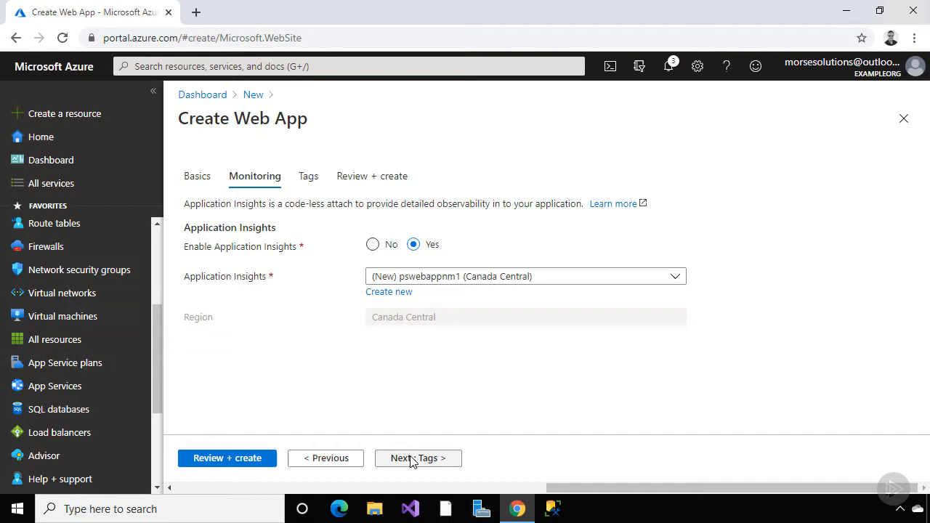
Set Application Insights to No, skip Tags, review the summary and create pswebappnm1
{"action": "left_click", "coordinate": [373, 244]}
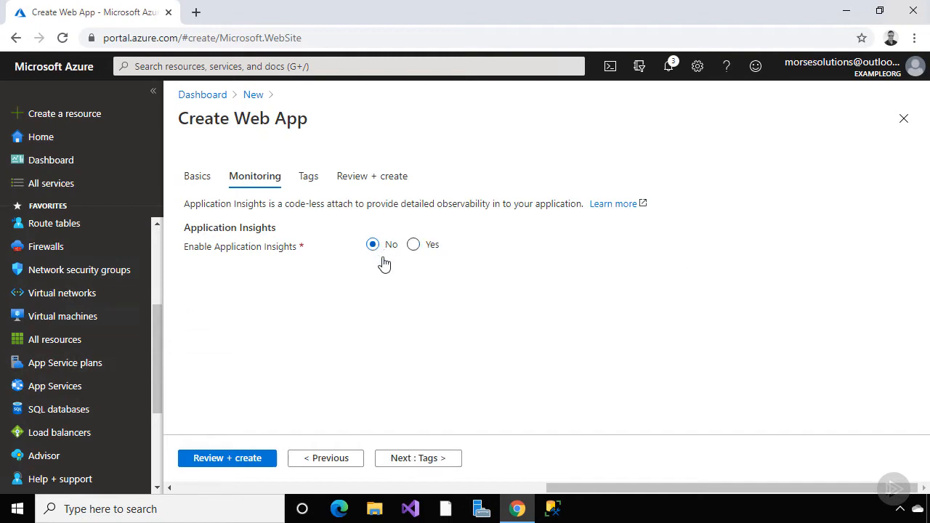
{"action": "left_click", "coordinate": [409, 459]}
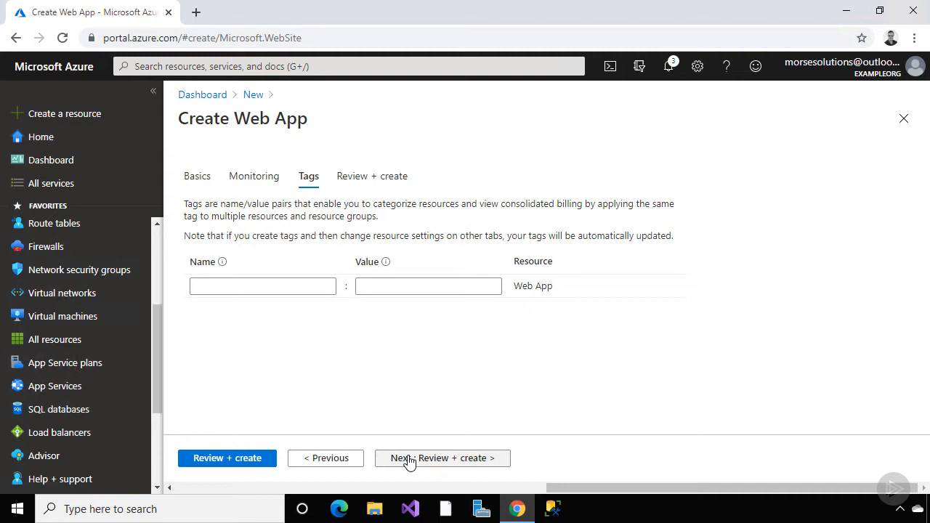
{"action": "left_click", "coordinate": [409, 460]}
{"action": "left_click_drag", "start_coordinate": [924, 293], "coordinate": [909, 409]}
{"action": "left_click", "coordinate": [202, 467]}
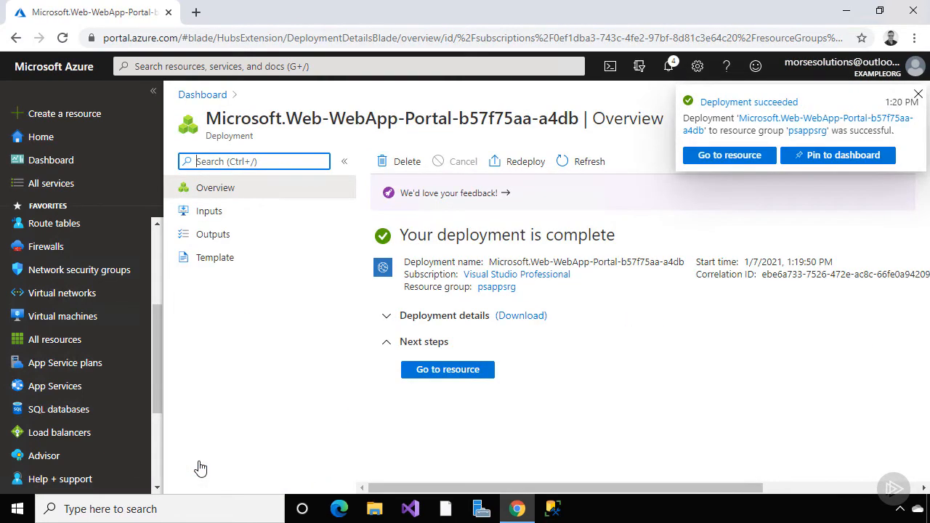
{"action": "left_click", "coordinate": [446, 370]}
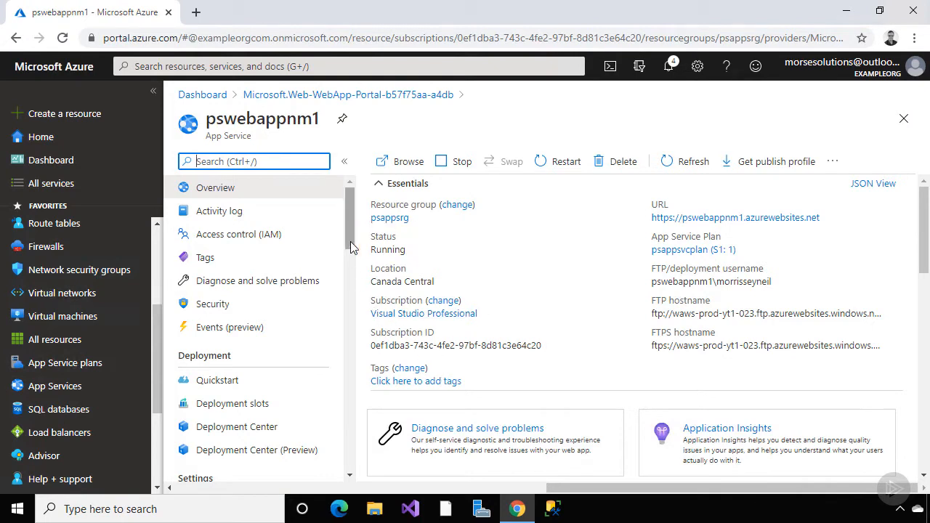
{"action": "left_click_drag", "start_coordinate": [350, 241], "coordinate": [355, 282]}
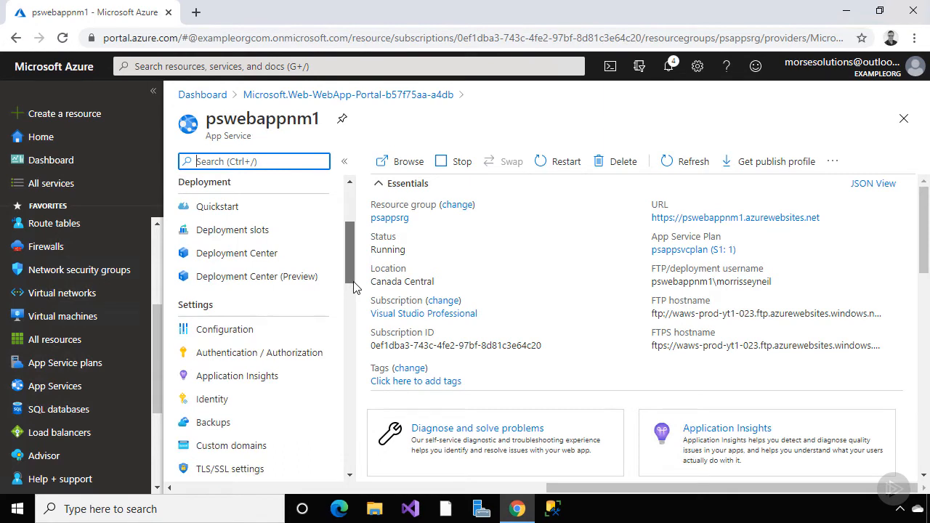
{"action": "scroll", "coordinate": [354, 287], "scroll_direction": "down", "scroll_amount": 2}
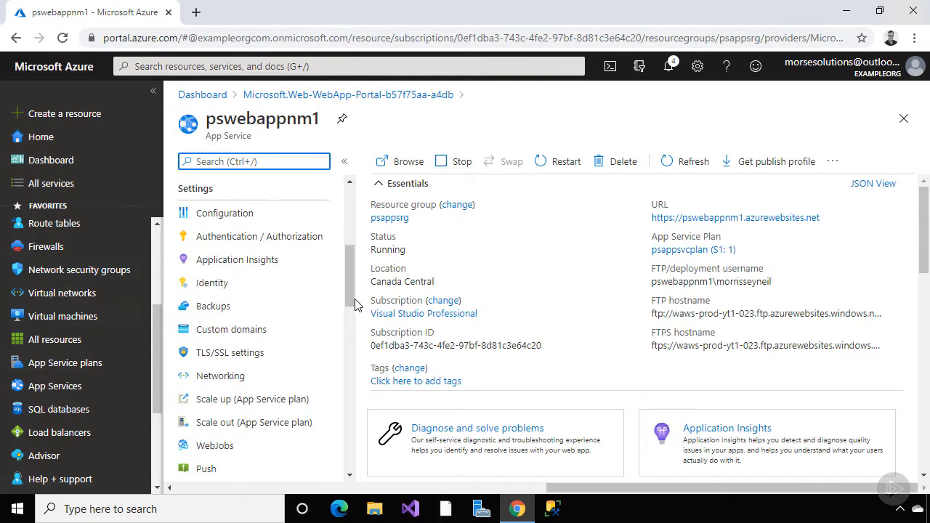
{"action": "left_click_drag", "start_coordinate": [351, 304], "coordinate": [350, 398]}
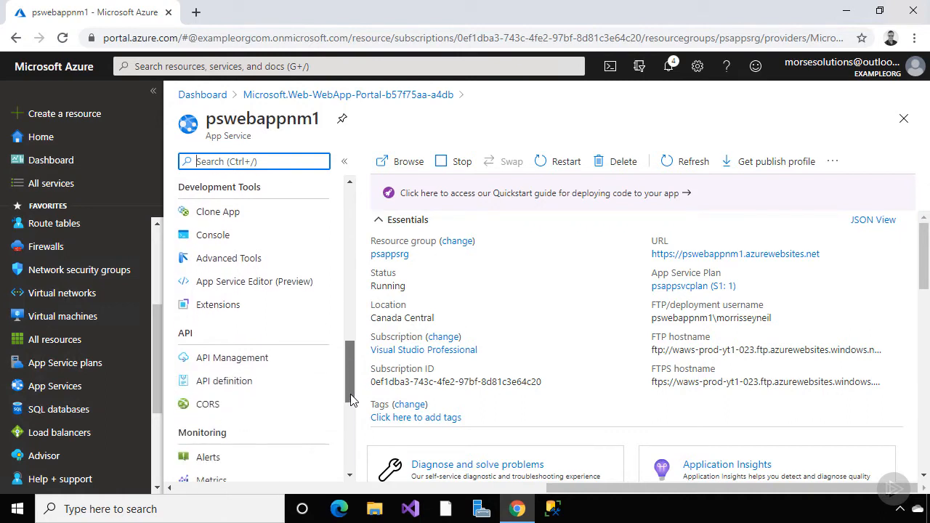
{"action": "left_click_drag", "start_coordinate": [351, 399], "coordinate": [351, 430]}
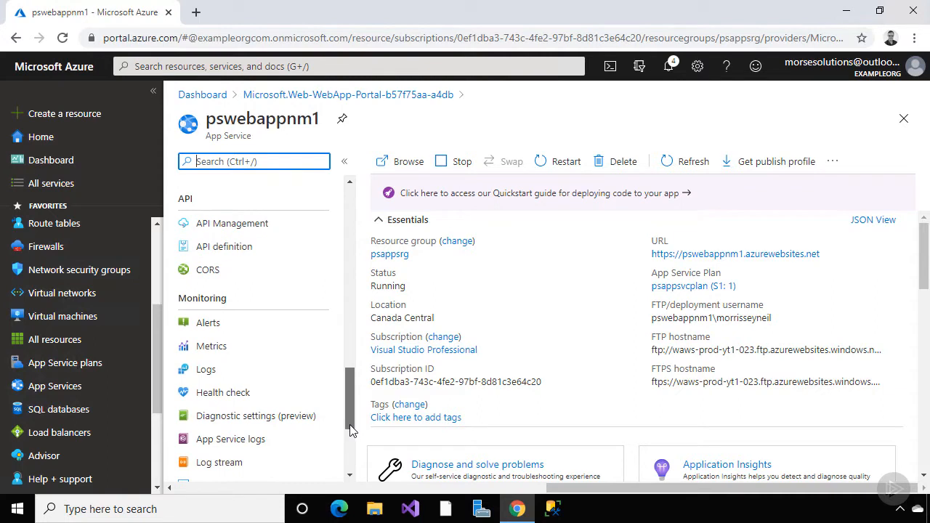
{"action": "left_click_drag", "start_coordinate": [351, 430], "coordinate": [354, 247]}
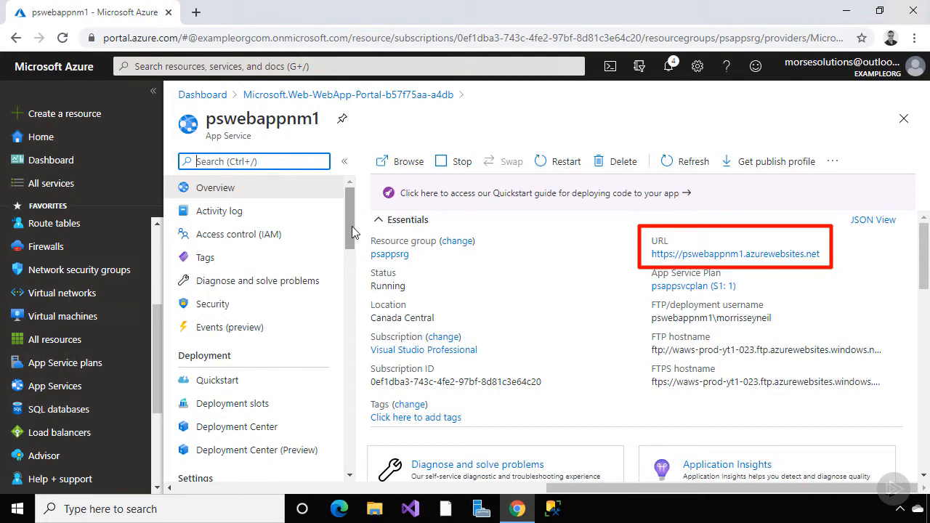
{"action": "left_click", "coordinate": [408, 166]}
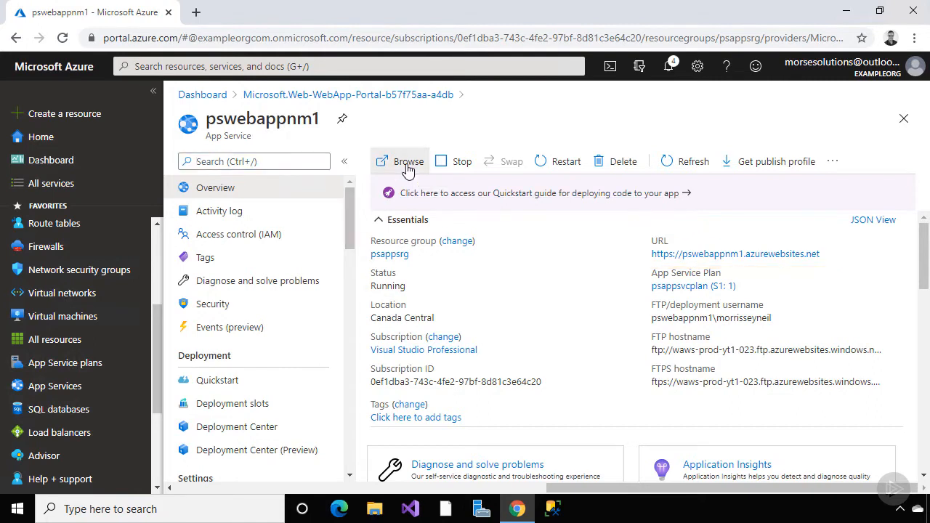
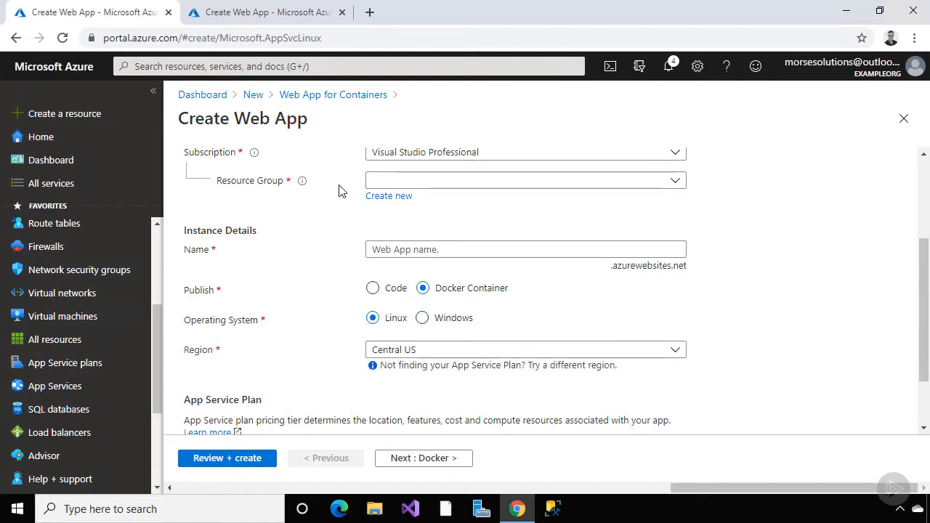
In the other Create Web App tab, set Publish to Docker Container and the OS to Windows
{"action": "left_click", "coordinate": [296, 14]}
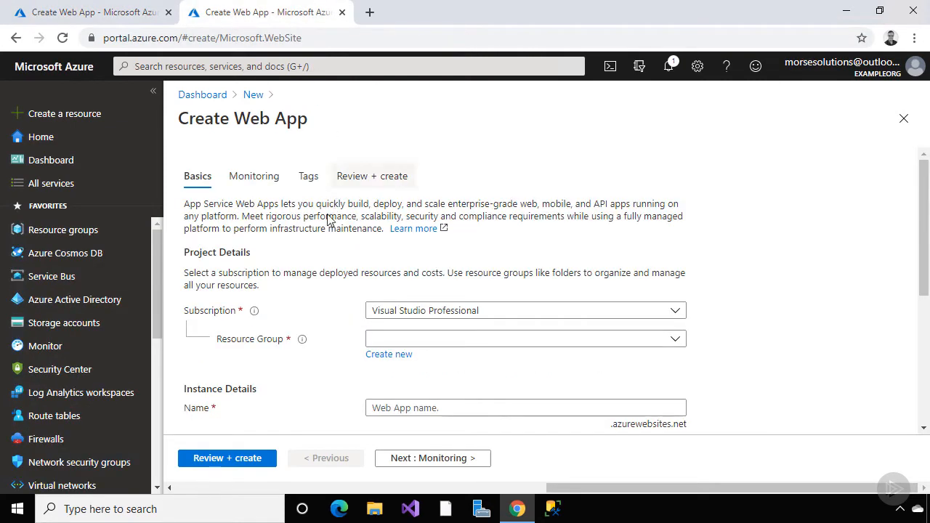
{"action": "scroll", "coordinate": [332, 303], "scroll_direction": "down", "scroll_amount": 3}
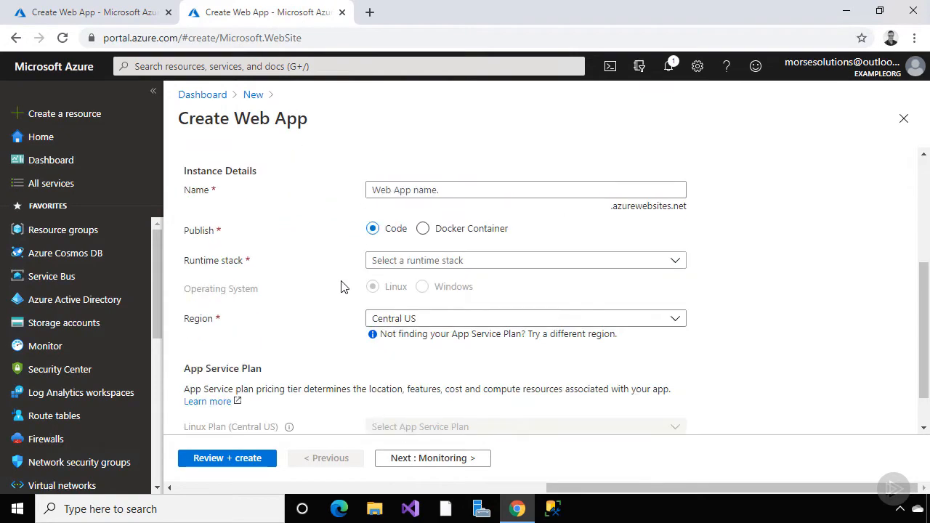
{"action": "left_click", "coordinate": [423, 229]}
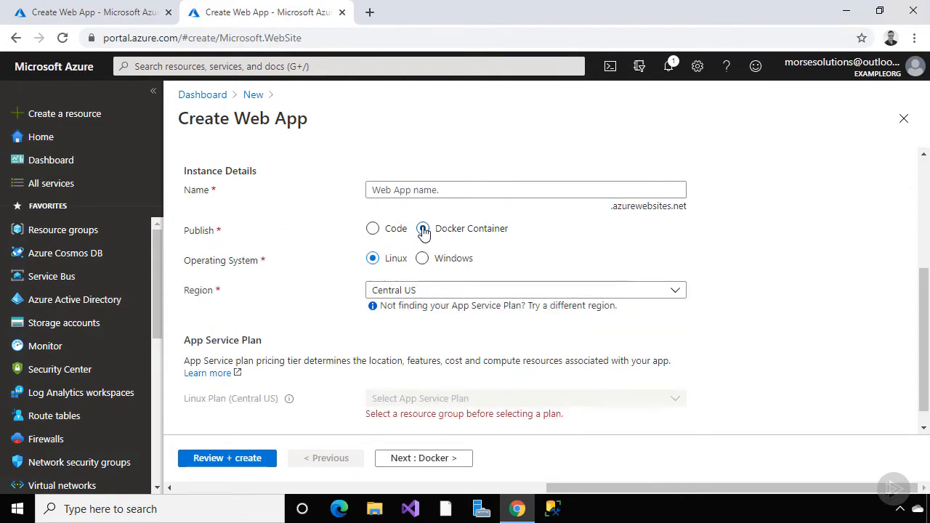
{"action": "left_click", "coordinate": [422, 259]}
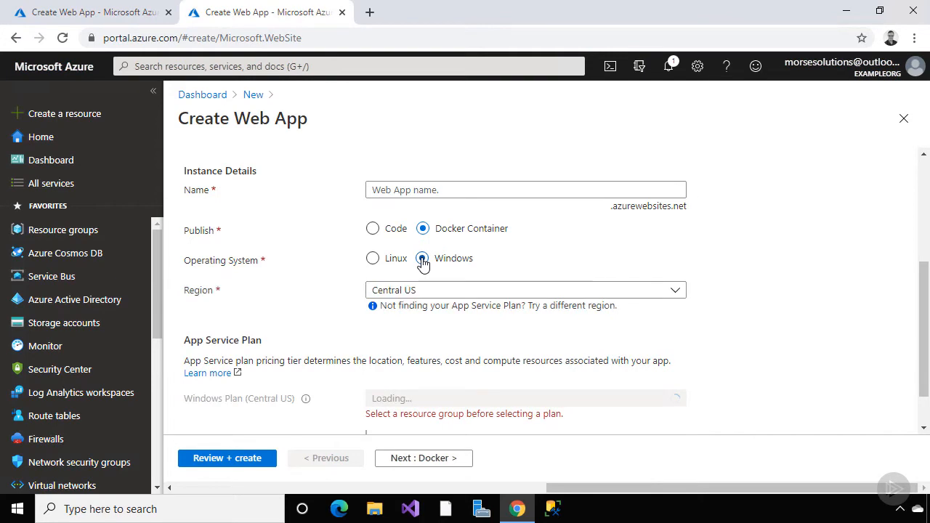
Back in the first tab, create resource group pslinuxrg and name the app pslinuxcontainerapp
{"action": "left_click", "coordinate": [138, 13]}
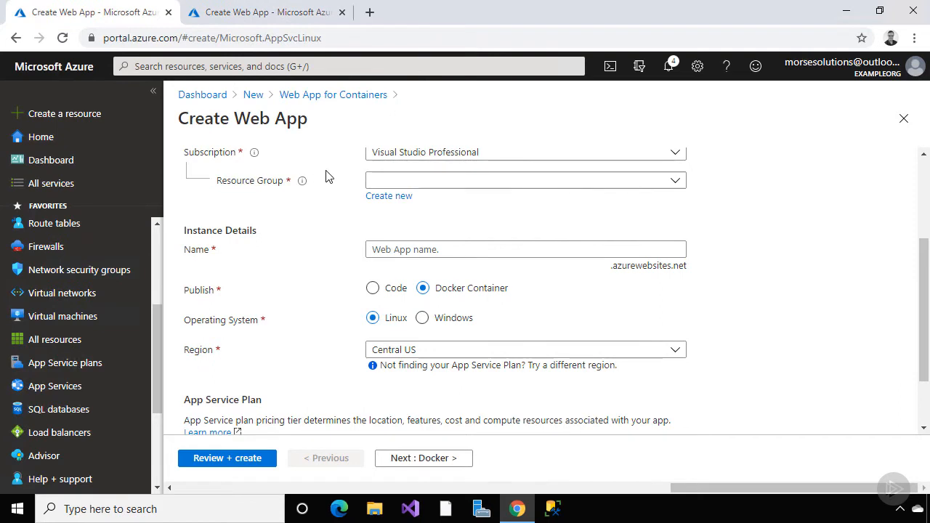
{"action": "left_click", "coordinate": [354, 203]}
{"action": "type", "text": "pslinuxrg"}
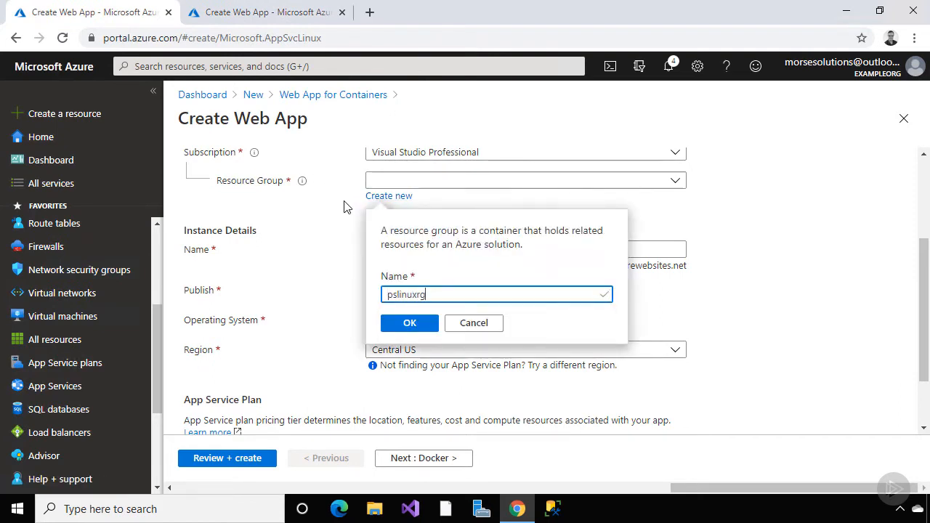
{"action": "left_click", "coordinate": [409, 324]}
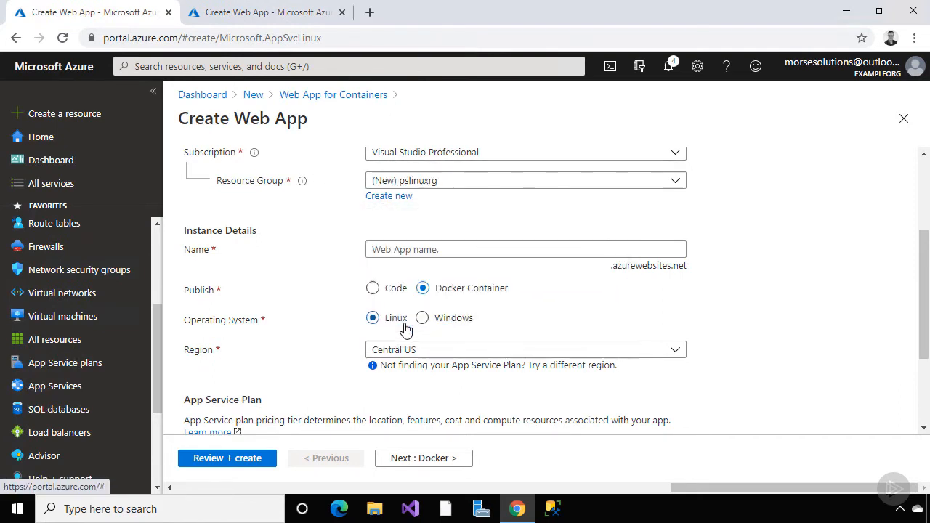
{"action": "left_click", "coordinate": [422, 250]}
{"action": "type", "text": "pslinuxcontaine"}
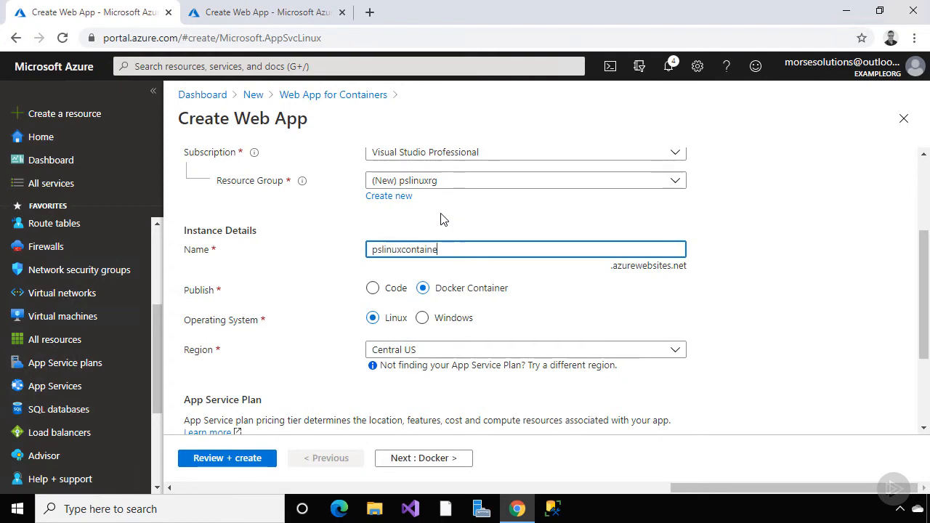
{"action": "type", "text": "rapp"}
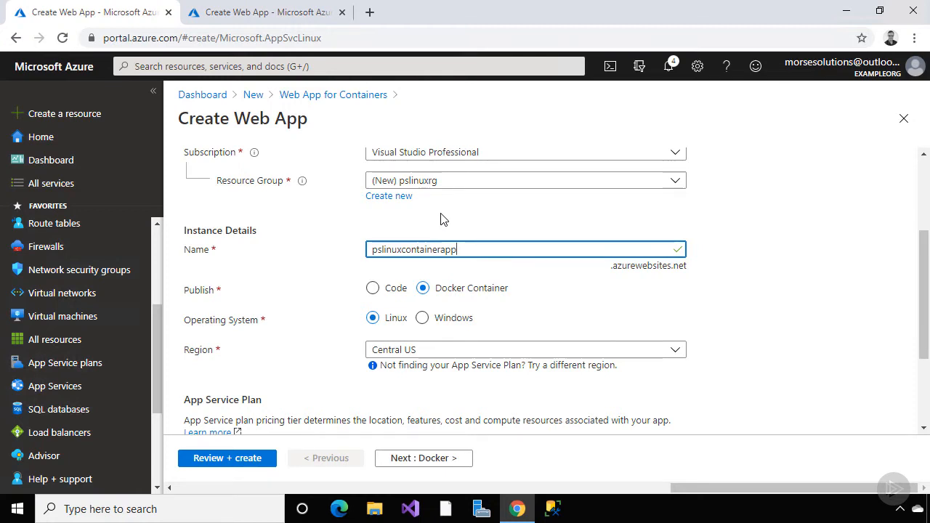
Set the region to Canada Central and review the available Linux plans
{"action": "left_click", "coordinate": [673, 353]}
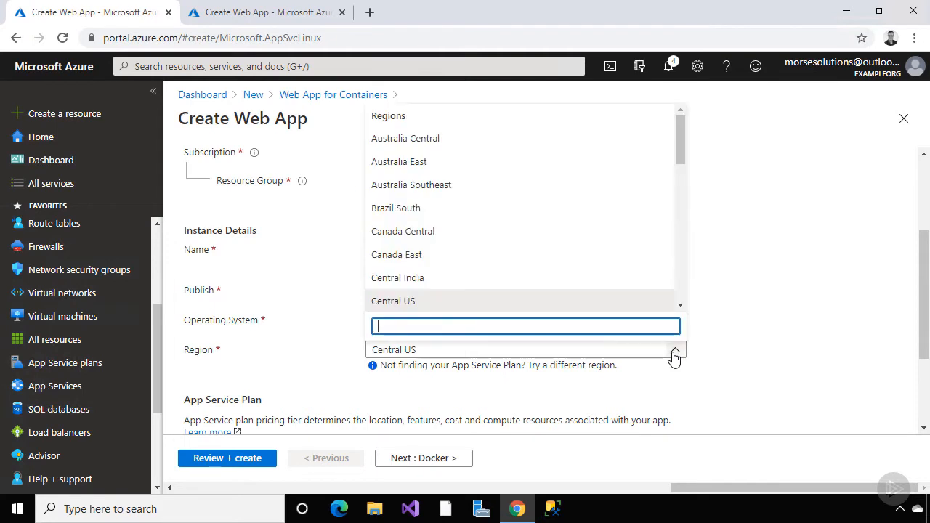
{"action": "left_click", "coordinate": [642, 232]}
{"action": "left_click_drag", "start_coordinate": [924, 289], "coordinate": [924, 353]}
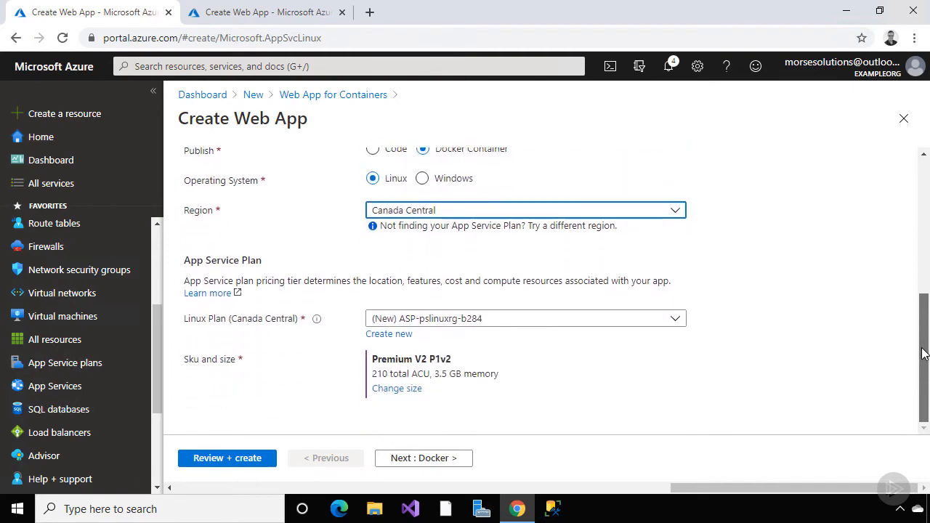
{"action": "left_click", "coordinate": [675, 319]}
{"action": "left_click", "coordinate": [676, 322]}
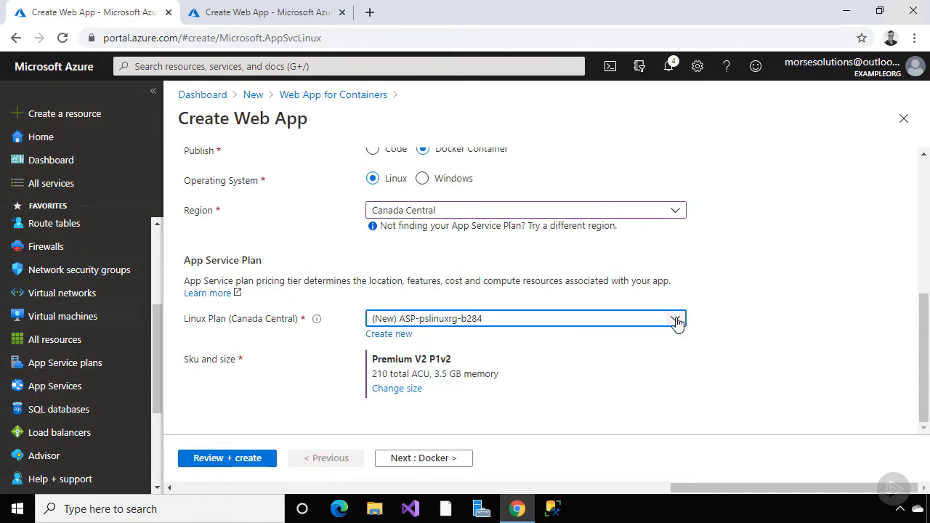
Browse the Dev / Test pricing tiers without applying them, then switch the OS to Windows
{"action": "left_click", "coordinate": [397, 389]}
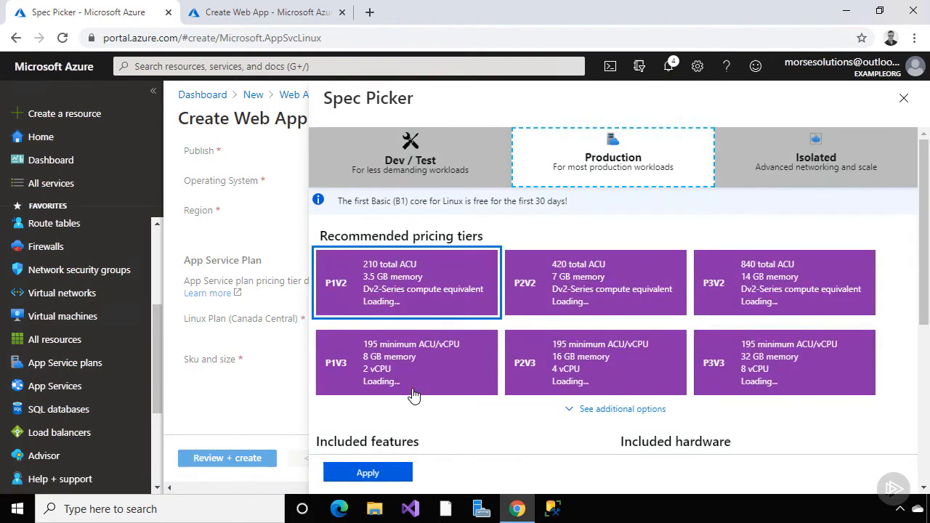
{"action": "left_click", "coordinate": [433, 166]}
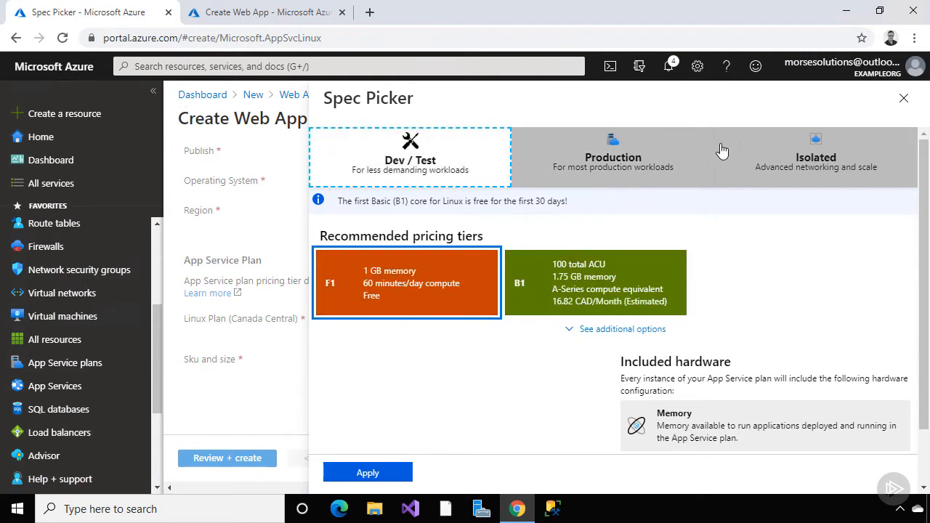
{"action": "left_click", "coordinate": [903, 102]}
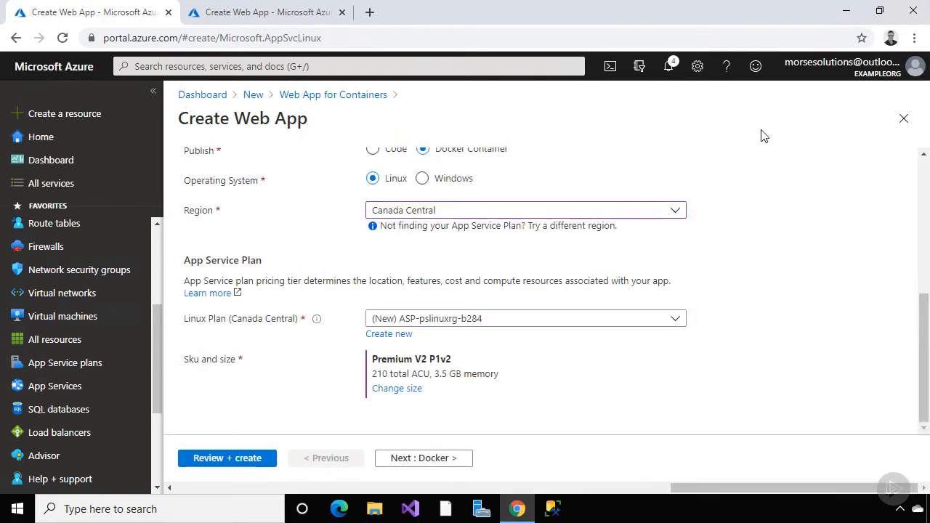
{"action": "left_click", "coordinate": [422, 178]}
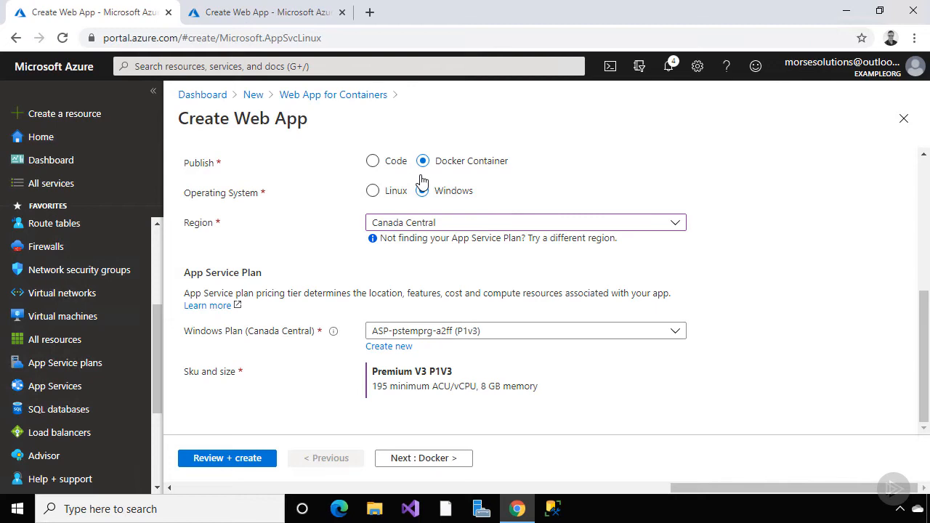
Choose Windows and create App Service plan tempplan, keeping Premium V3 P1V3 after viewing Dev / Test tiers
{"action": "left_click", "coordinate": [422, 191]}
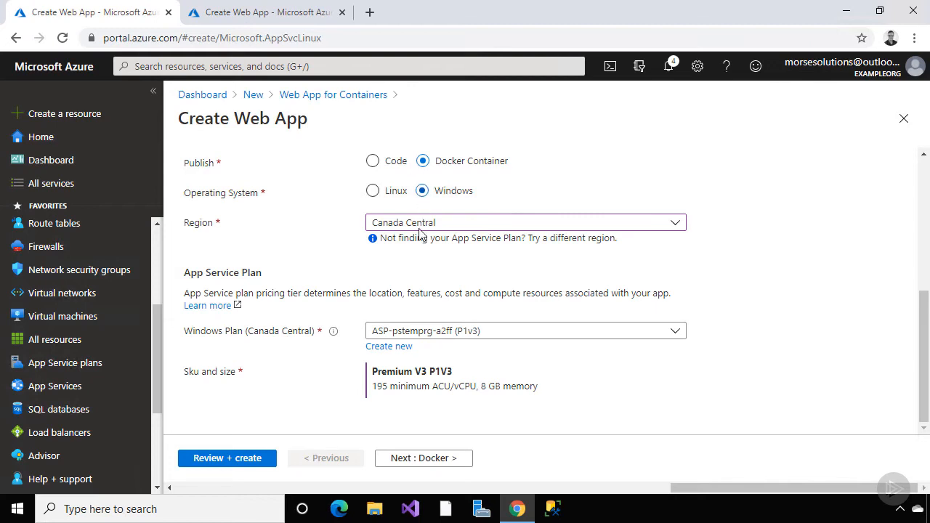
{"action": "left_click", "coordinate": [394, 347]}
{"action": "type", "text": "tempplan"}
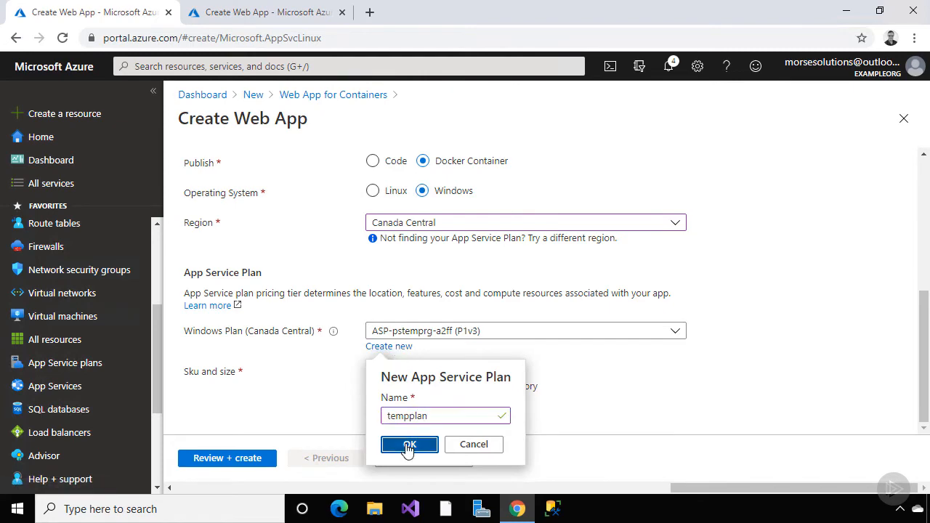
{"action": "left_click", "coordinate": [408, 445]}
{"action": "left_click", "coordinate": [397, 400]}
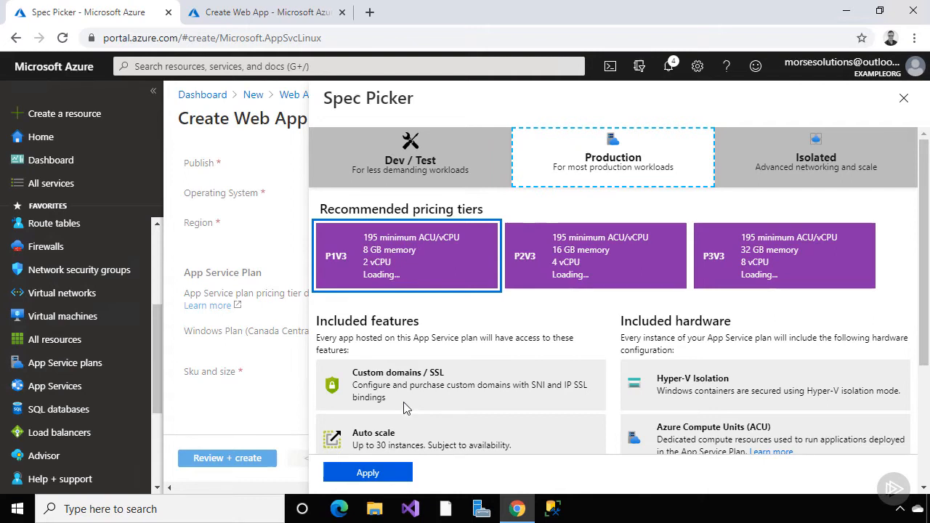
{"action": "left_click", "coordinate": [434, 170]}
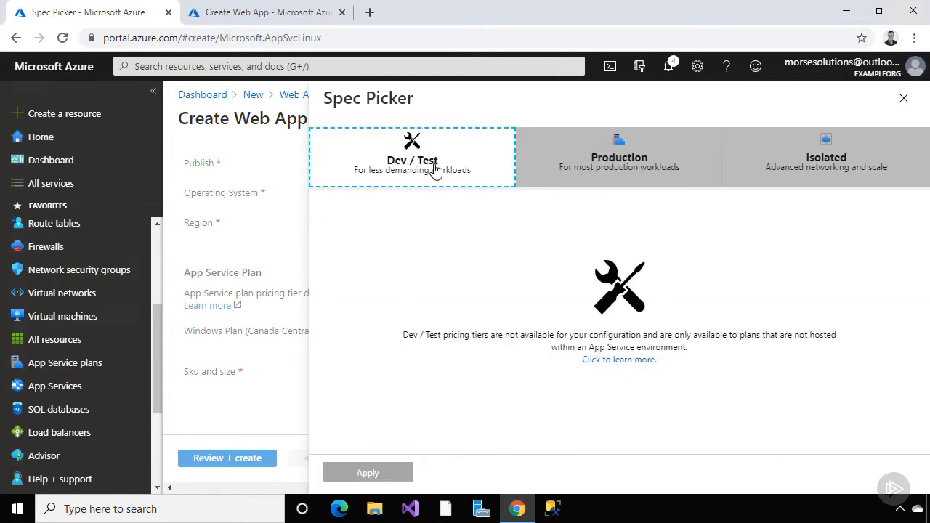
{"action": "left_click", "coordinate": [903, 98]}
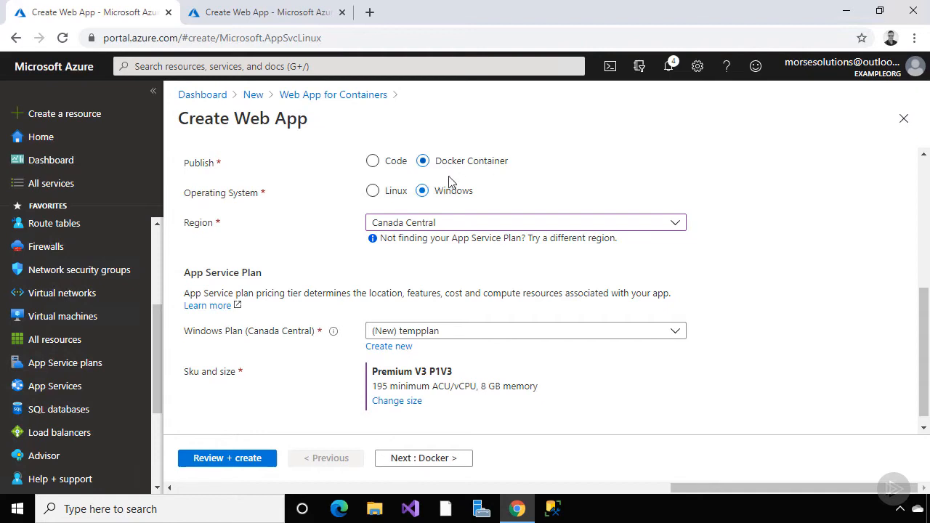
{"action": "left_click", "coordinate": [374, 192]}
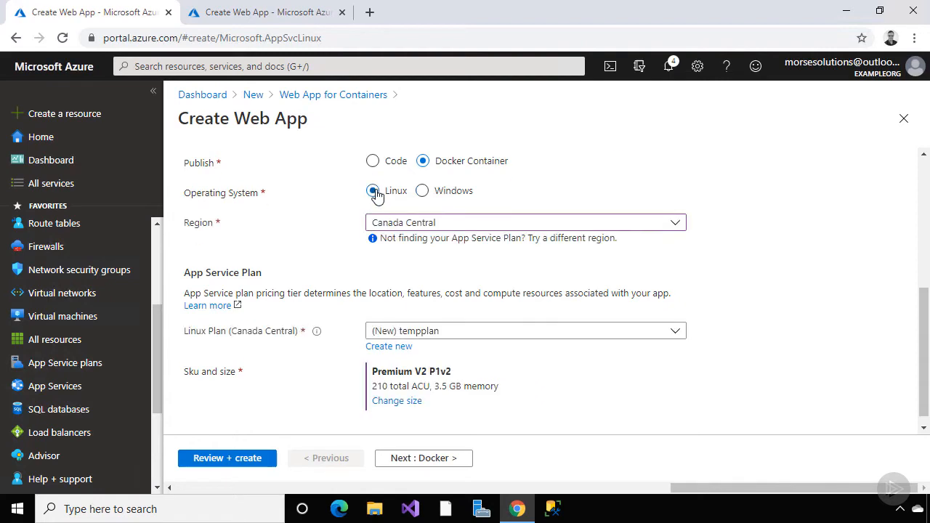
{"action": "left_click", "coordinate": [401, 349]}
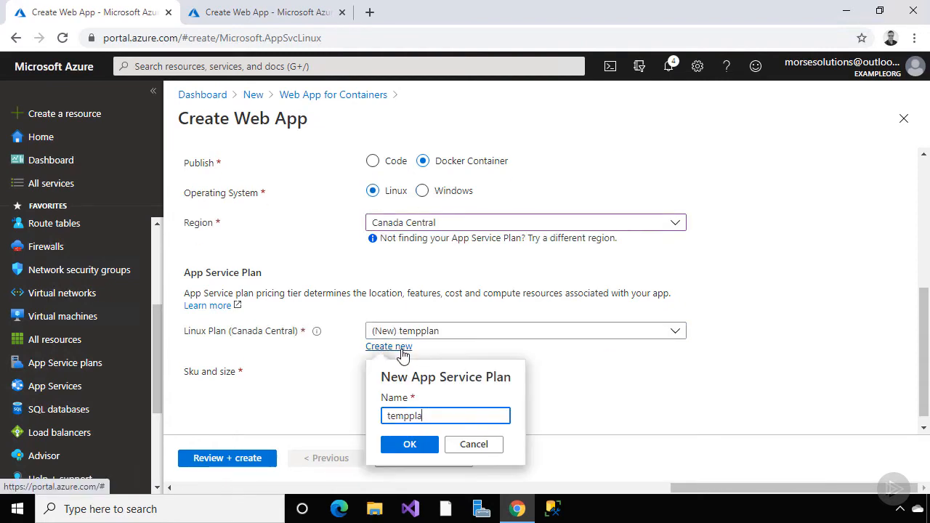
{"action": "type", "text": "pslinuxplan"}
{"action": "left_click", "coordinate": [410, 445]}
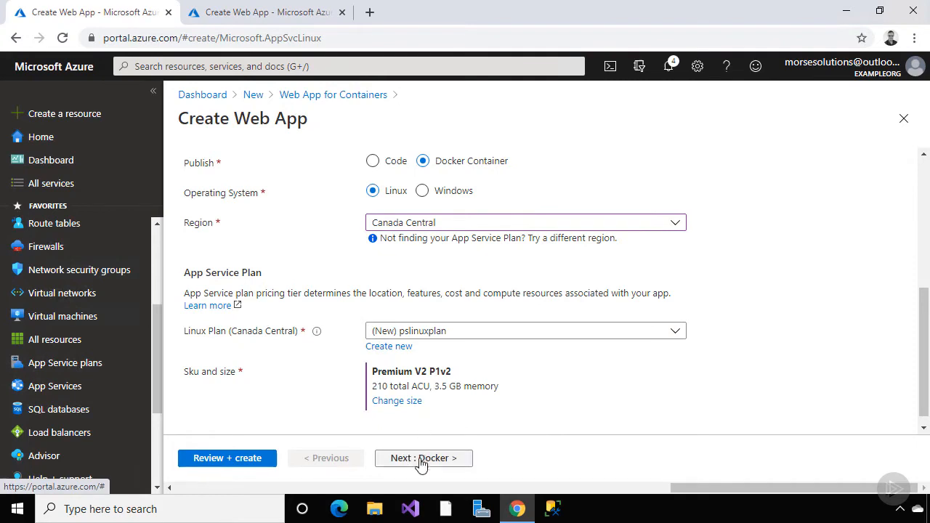
{"action": "left_click", "coordinate": [423, 458]}
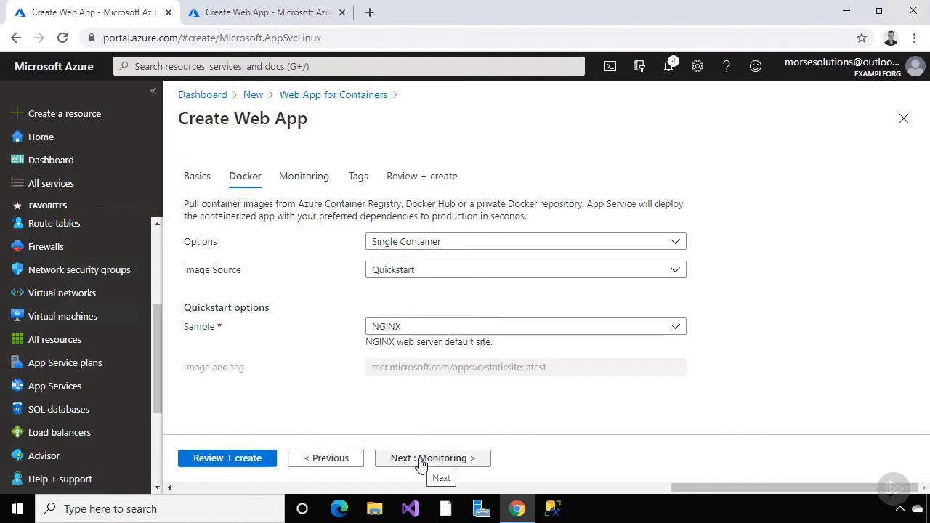
{"action": "left_click", "coordinate": [675, 242]}
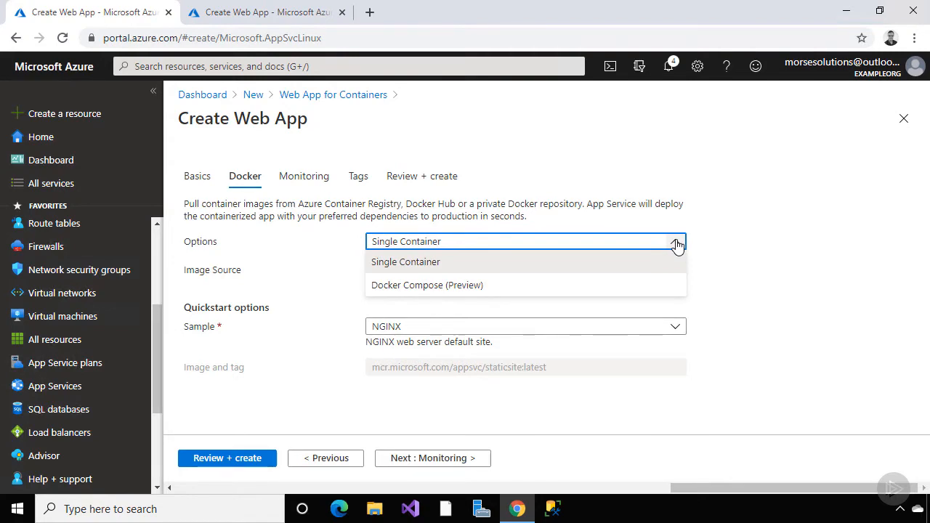
{"action": "left_click", "coordinate": [676, 244]}
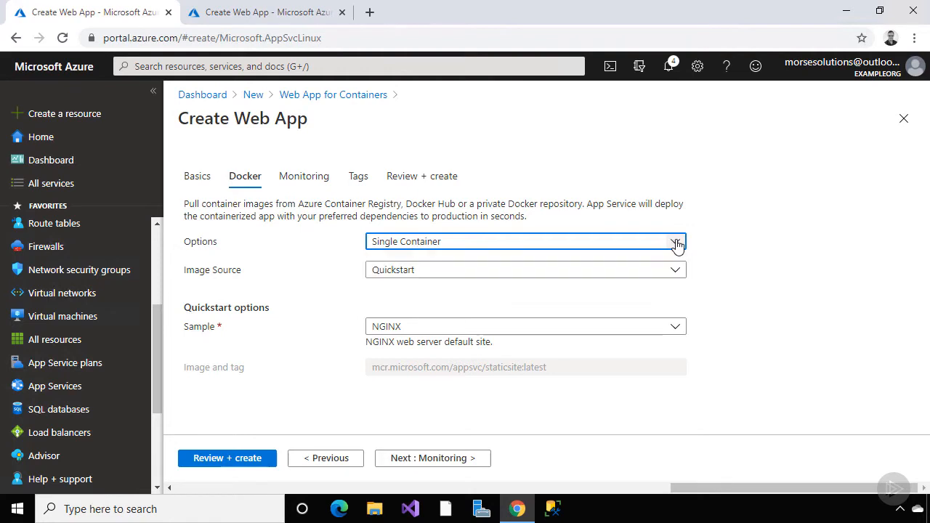
{"action": "left_click", "coordinate": [675, 273]}
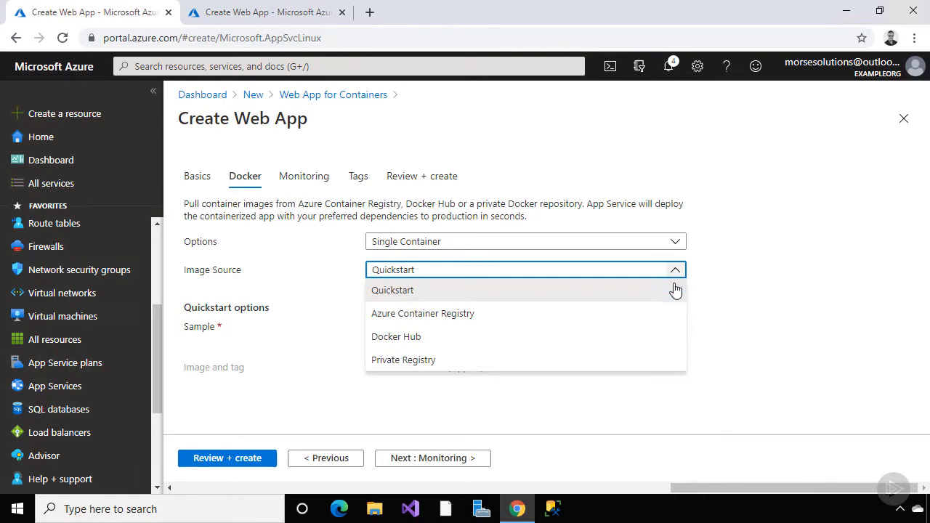
{"action": "left_click", "coordinate": [665, 336]}
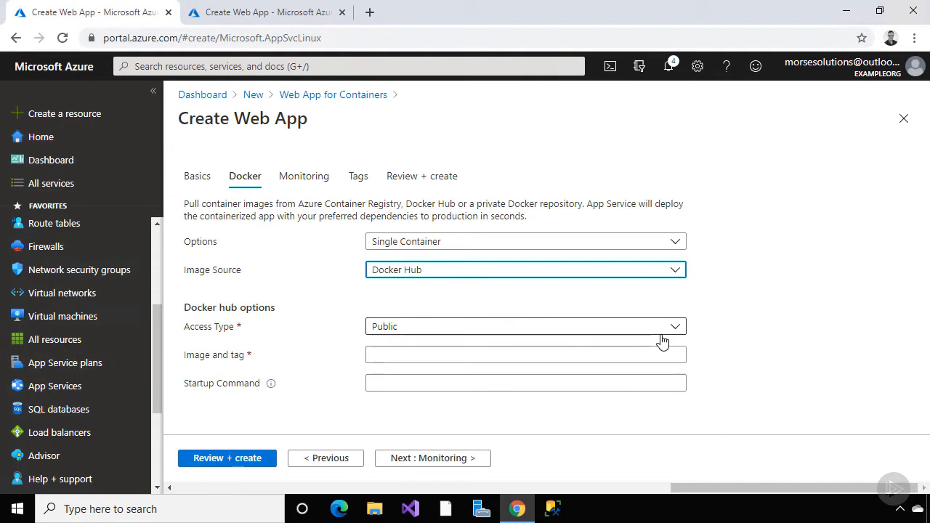
{"action": "left_click", "coordinate": [677, 327]}
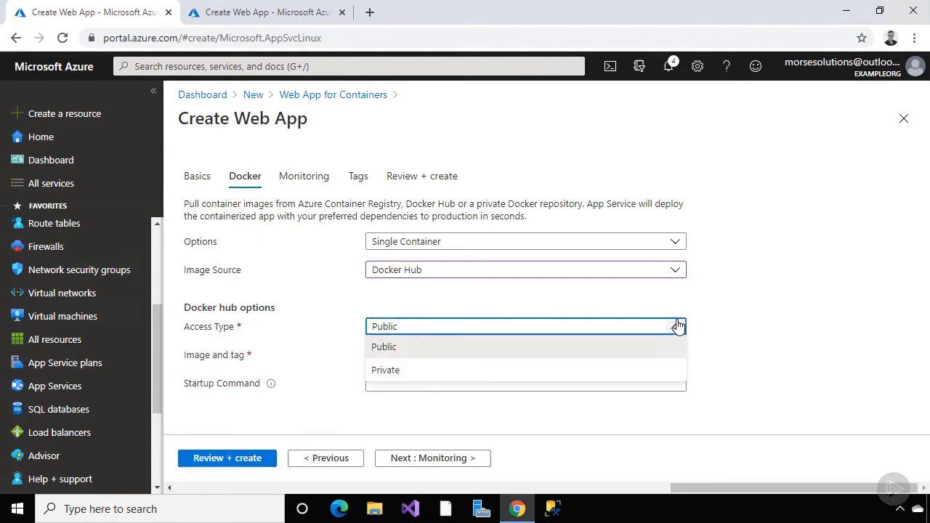
{"action": "left_click", "coordinate": [674, 326]}
{"action": "left_click", "coordinate": [675, 269]}
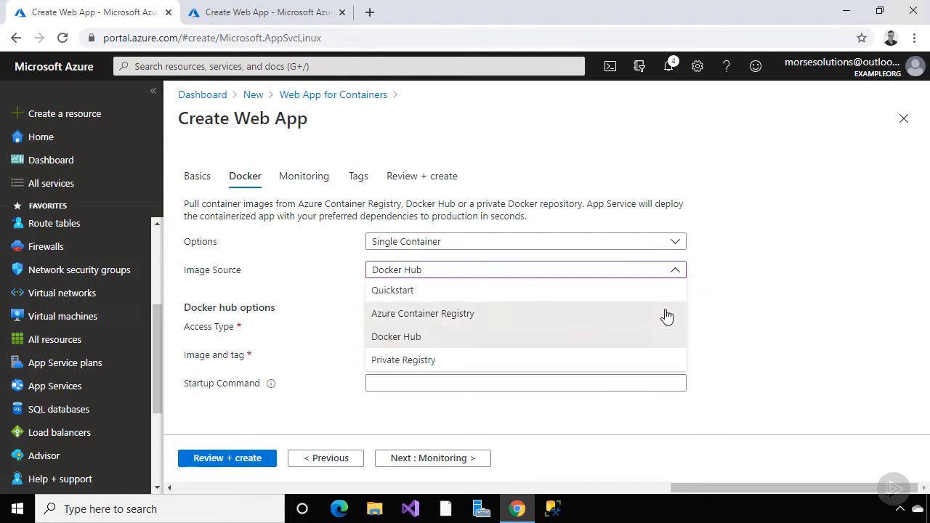
{"action": "left_click", "coordinate": [666, 316]}
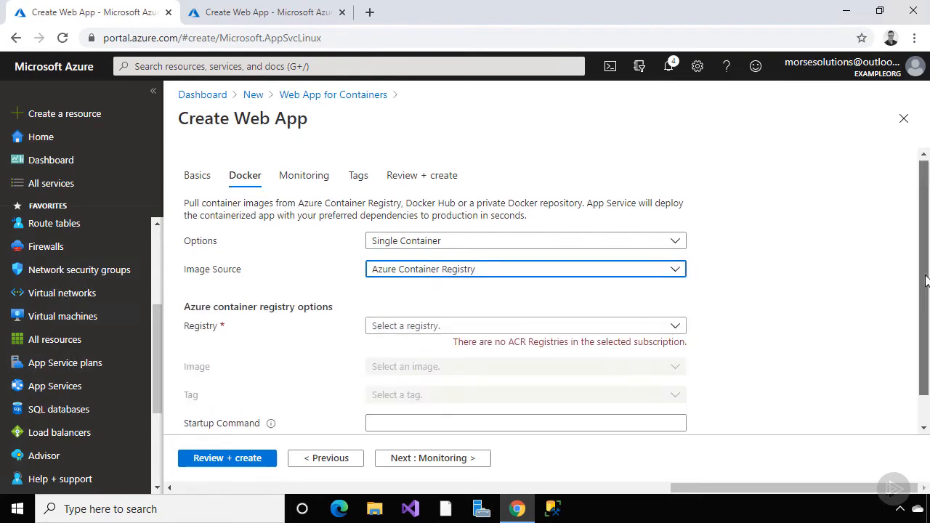
{"action": "left_click_drag", "start_coordinate": [925, 281], "coordinate": [924, 317]}
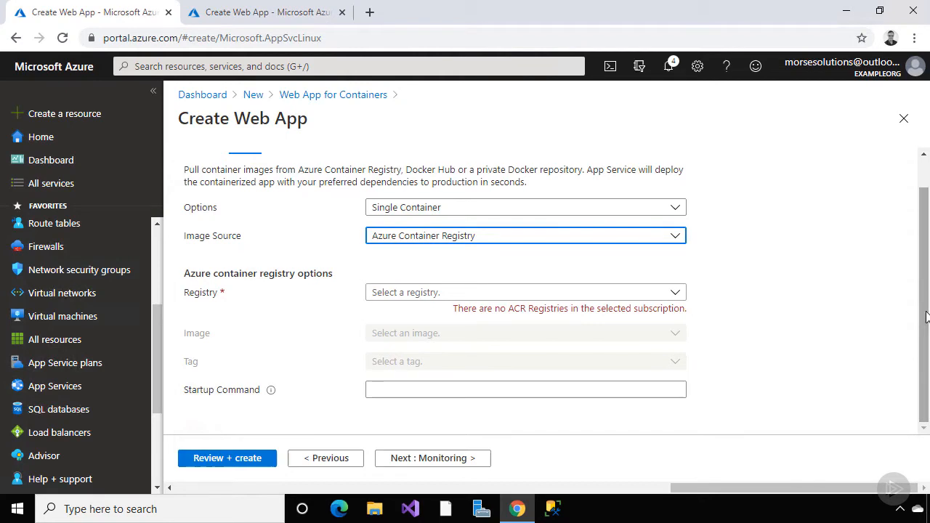
{"action": "left_click", "coordinate": [675, 238]}
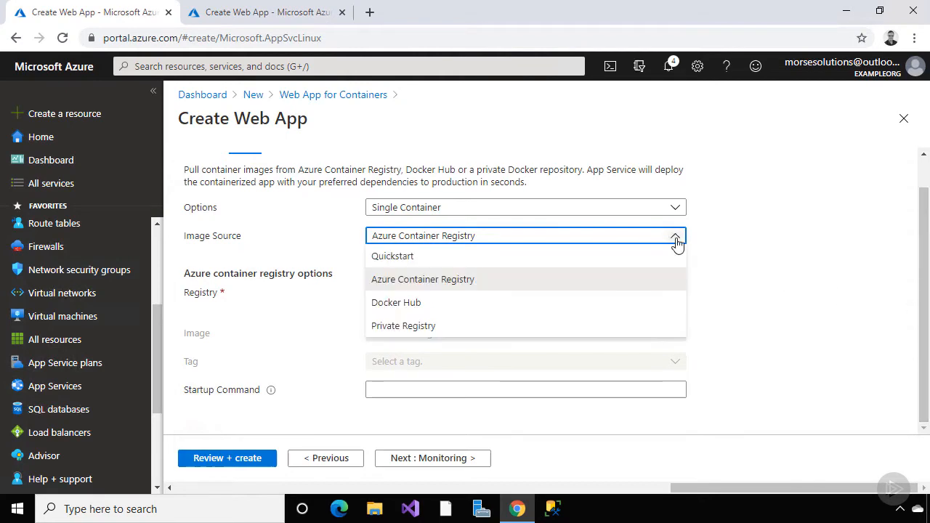
{"action": "left_click", "coordinate": [664, 325]}
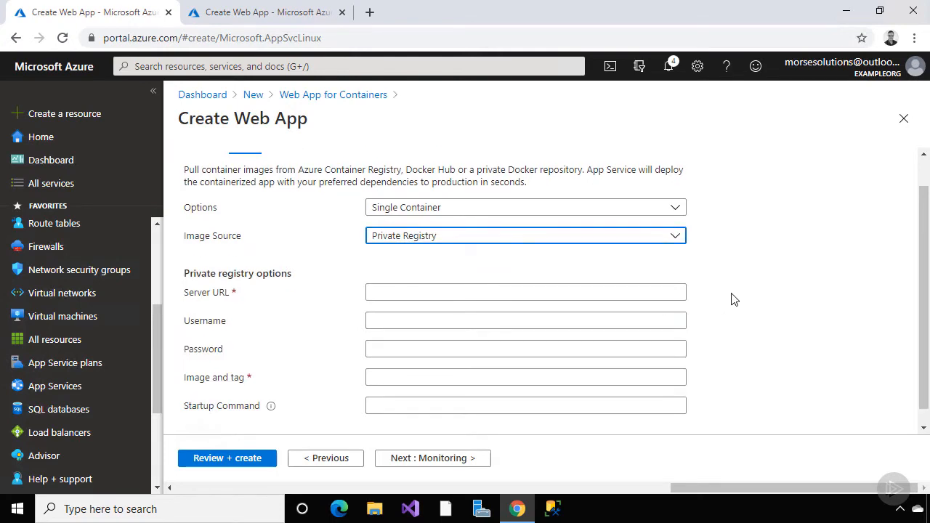
{"action": "left_click", "coordinate": [676, 238]}
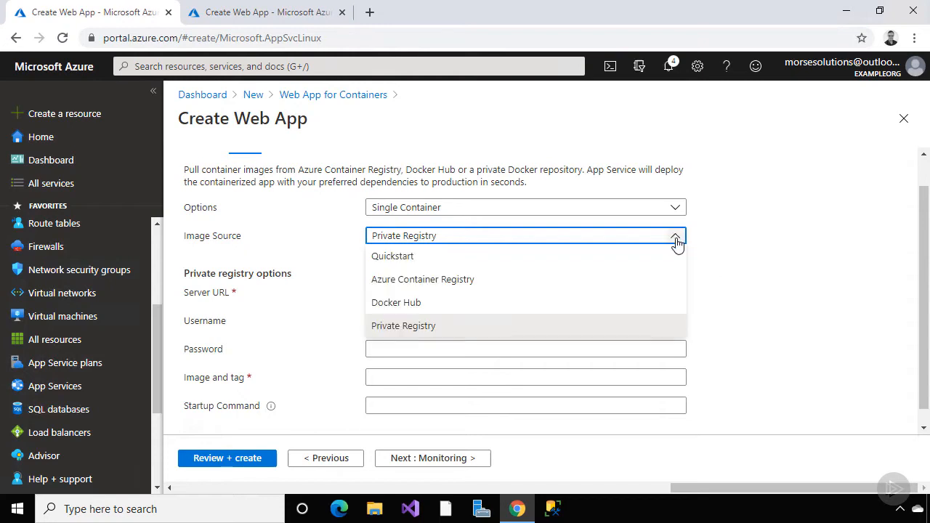
{"action": "left_click", "coordinate": [661, 258]}
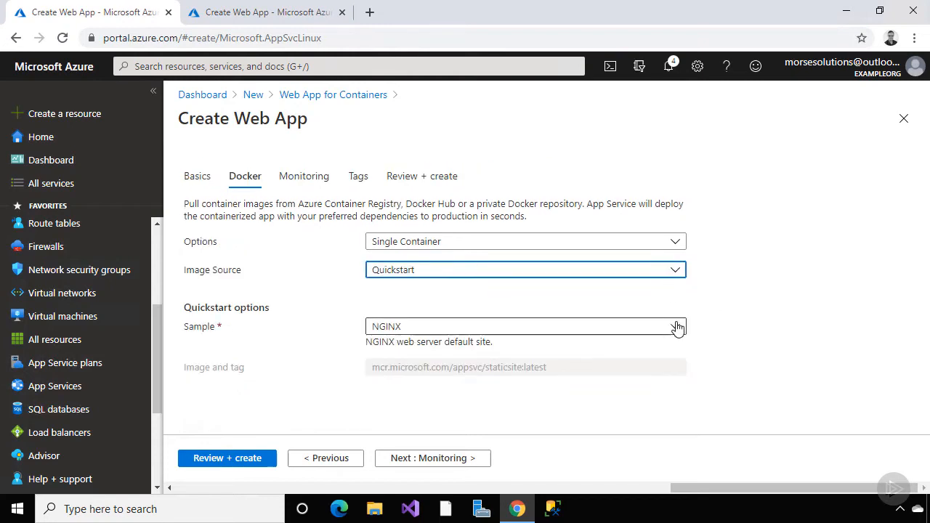
Accept default Monitoring and empty Tags, review the summary, and create pslinuxcontainerapp
{"action": "left_click", "coordinate": [455, 461]}
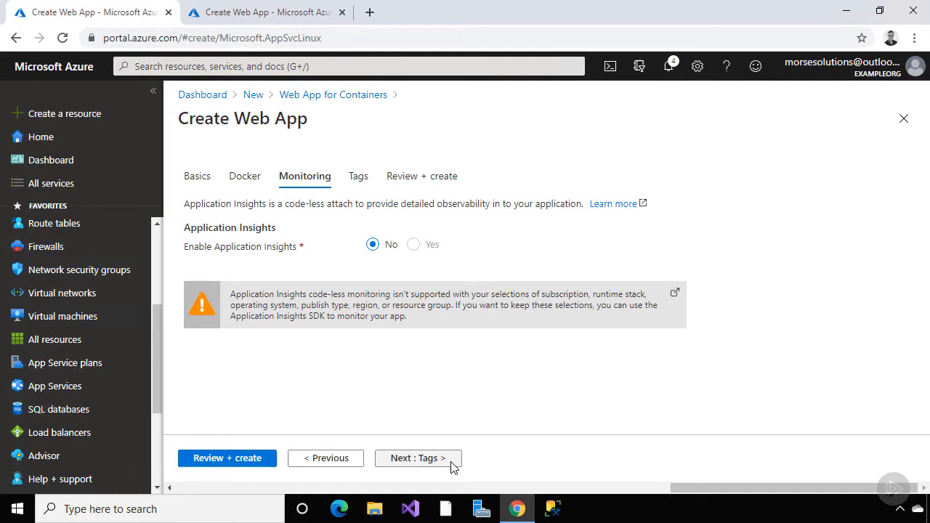
{"action": "left_click", "coordinate": [451, 466]}
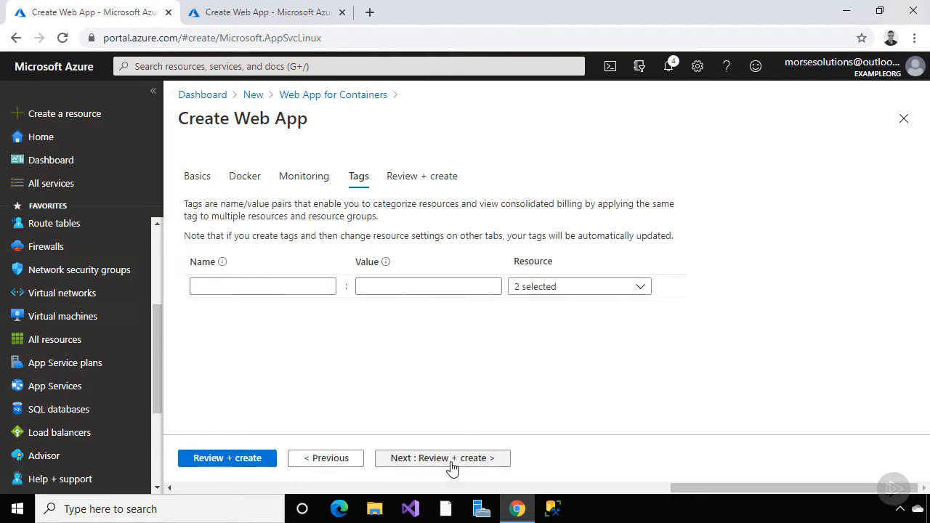
{"action": "left_click", "coordinate": [451, 460]}
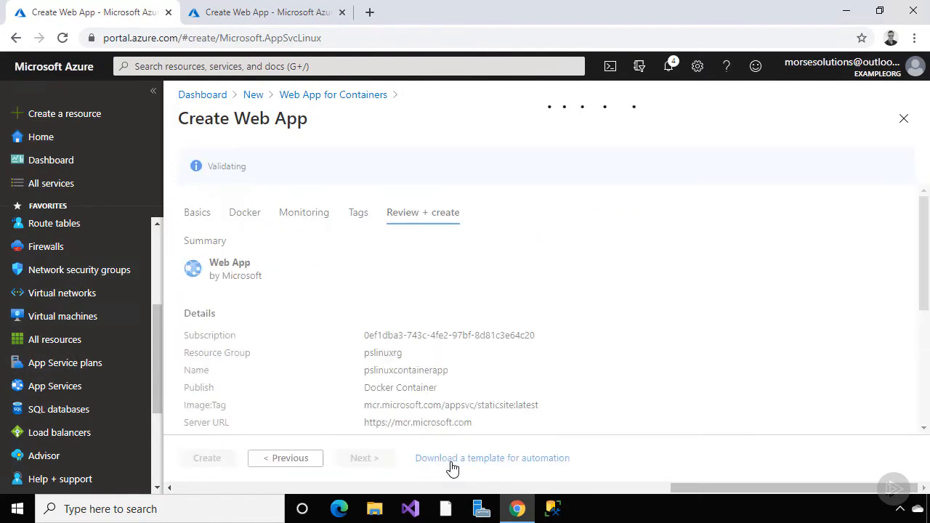
{"action": "scroll", "coordinate": [455, 425], "scroll_direction": "down", "scroll_amount": 3}
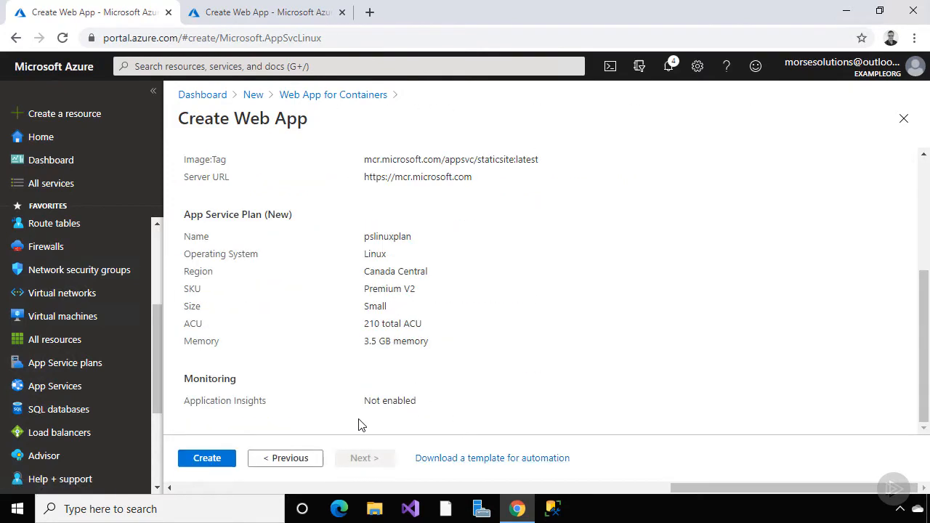
{"action": "left_click", "coordinate": [207, 458]}
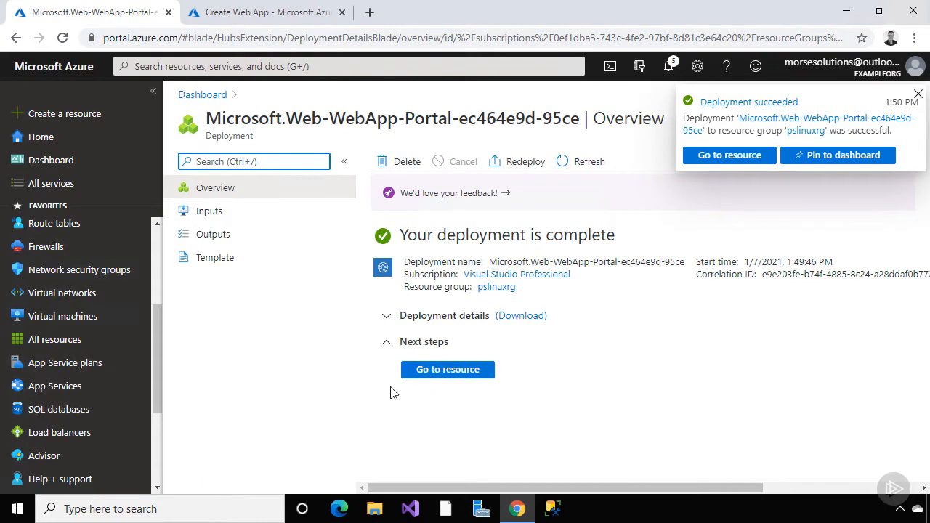
Open pslinuxcontainerapp and inspect its Container settings, discarding the Docker Hub image source change
{"action": "left_click", "coordinate": [420, 373]}
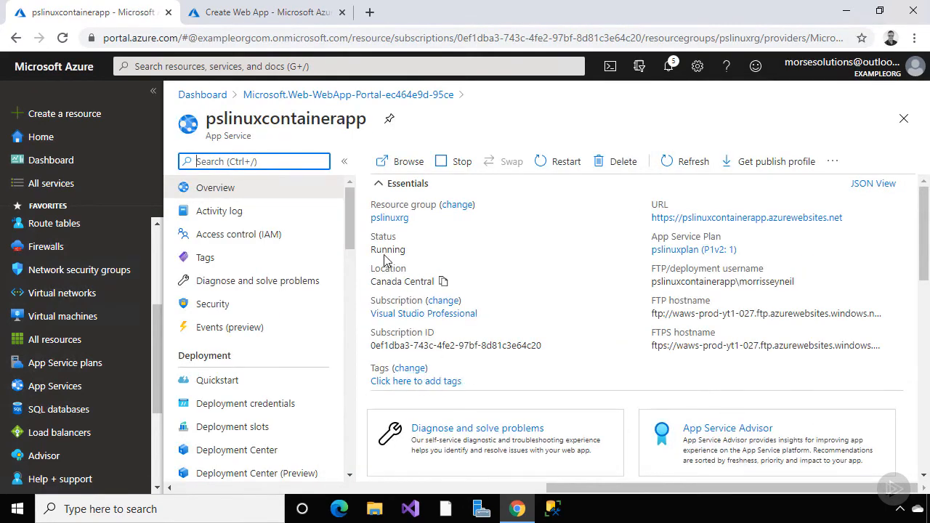
{"action": "left_click_drag", "start_coordinate": [348, 216], "coordinate": [348, 279]}
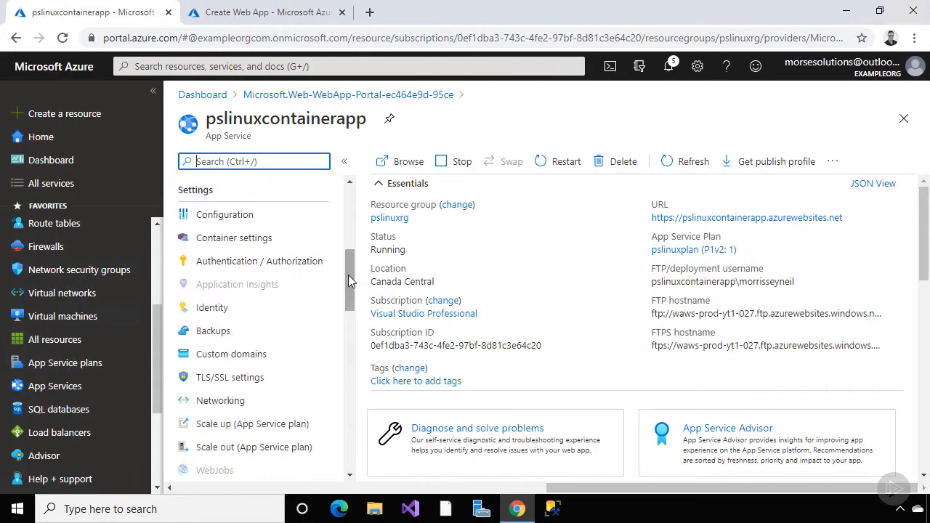
{"action": "left_click", "coordinate": [271, 242]}
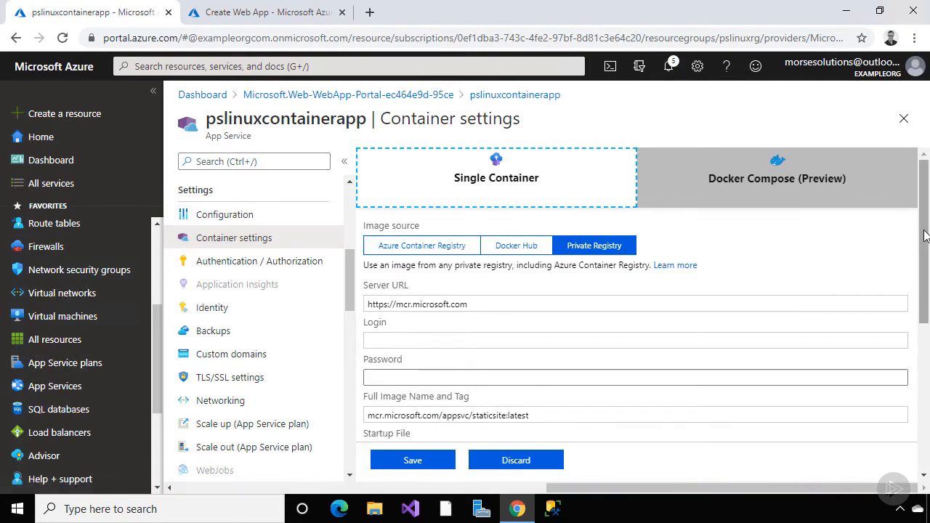
{"action": "mouse_move", "coordinate": [924, 235]}
{"action": "left_mouse_down"}
{"action": "mouse_move", "coordinate": [919, 394]}
{"action": "mouse_move", "coordinate": [921, 249]}
{"action": "left_mouse_up"}
{"action": "left_click", "coordinate": [535, 248]}
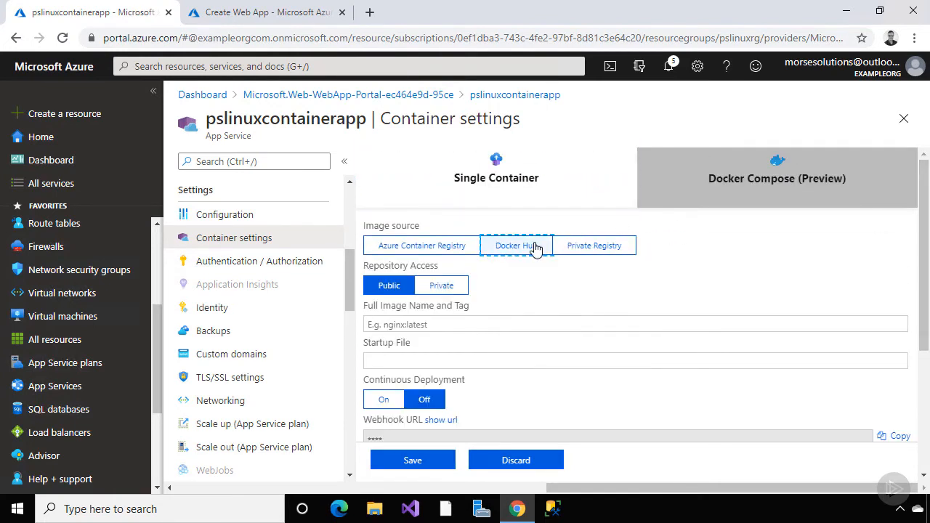
{"action": "left_click", "coordinate": [520, 461]}
{"action": "left_click", "coordinate": [546, 123]}
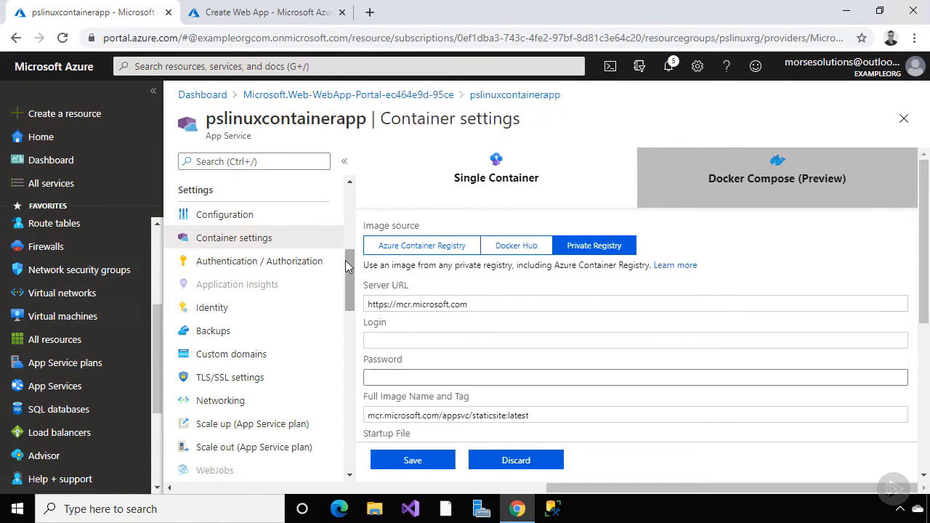
From the app's Overview, browse to pslinuxcontainerapp.azurewebsites.net
{"action": "left_click_drag", "start_coordinate": [346, 260], "coordinate": [348, 176]}
{"action": "left_click", "coordinate": [295, 188]}
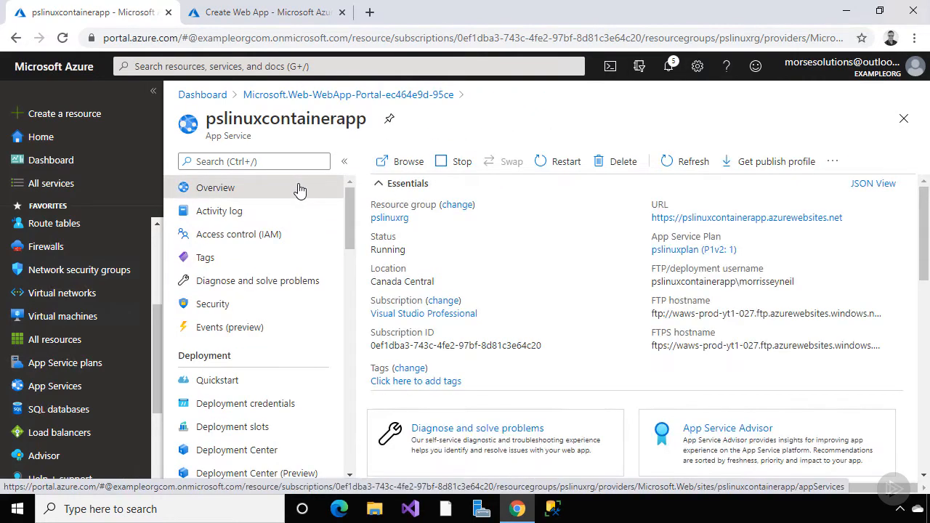
{"action": "left_click", "coordinate": [396, 164]}
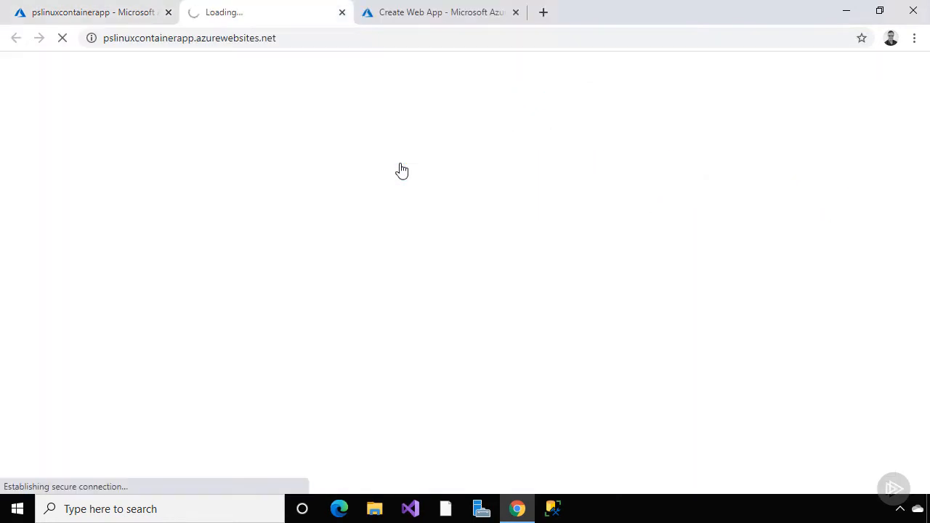
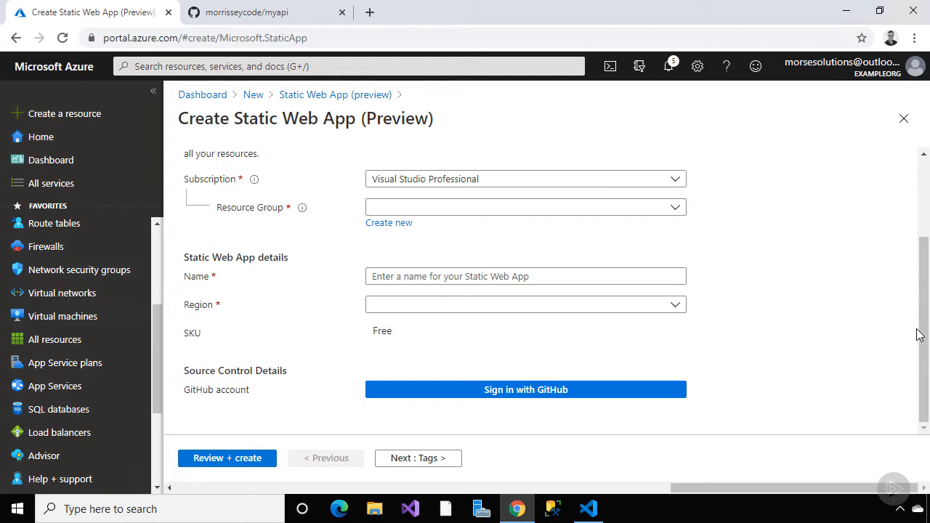
Leave the Region list unset and start the GitHub sign-in for the app's source
{"action": "left_click", "coordinate": [675, 305]}
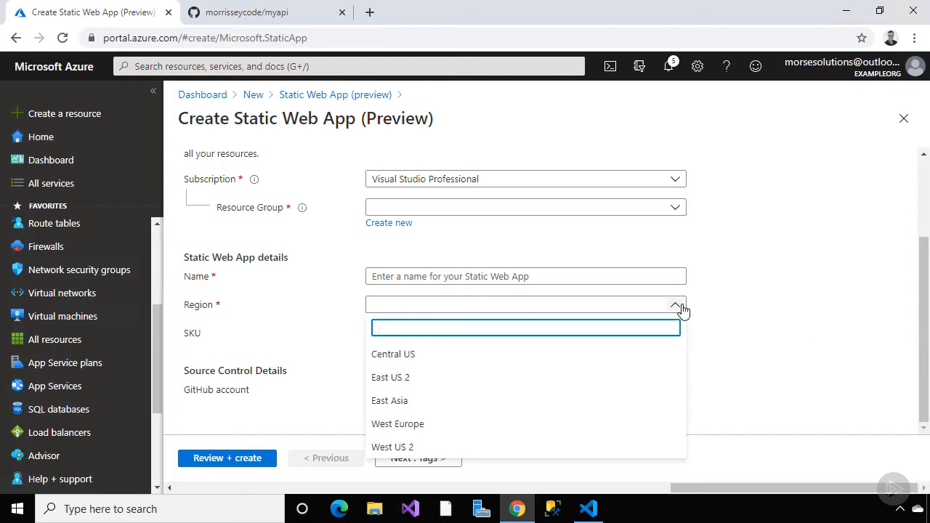
{"action": "left_click", "coordinate": [704, 312]}
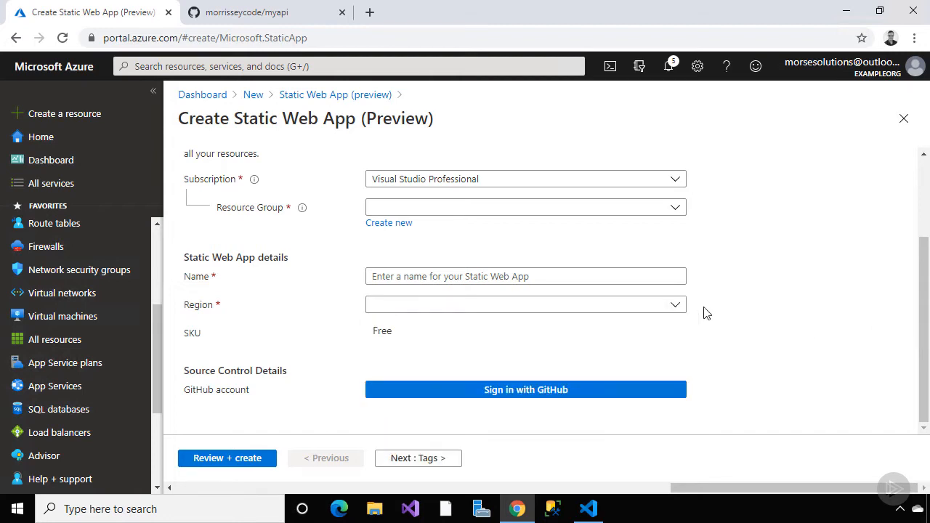
{"action": "left_click", "coordinate": [555, 398]}
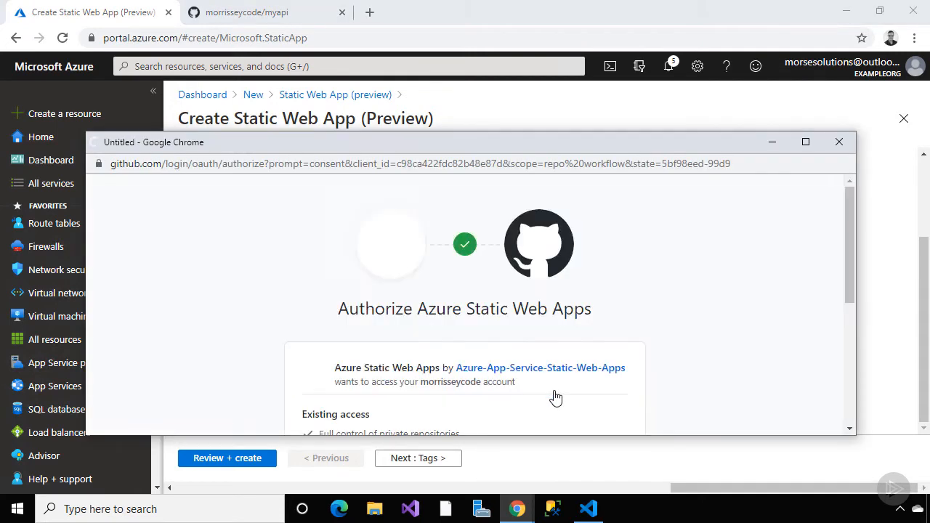
Authorize Azure Static Web Apps on GitHub, confirming with the GitHub account password
{"action": "scroll", "coordinate": [857, 308], "scroll_direction": "down", "scroll_amount": 3}
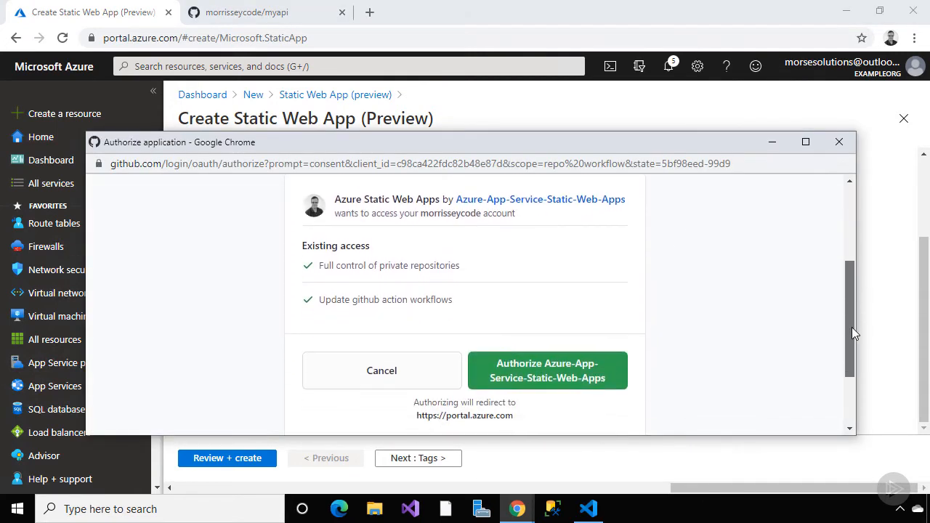
{"action": "left_click", "coordinate": [586, 380]}
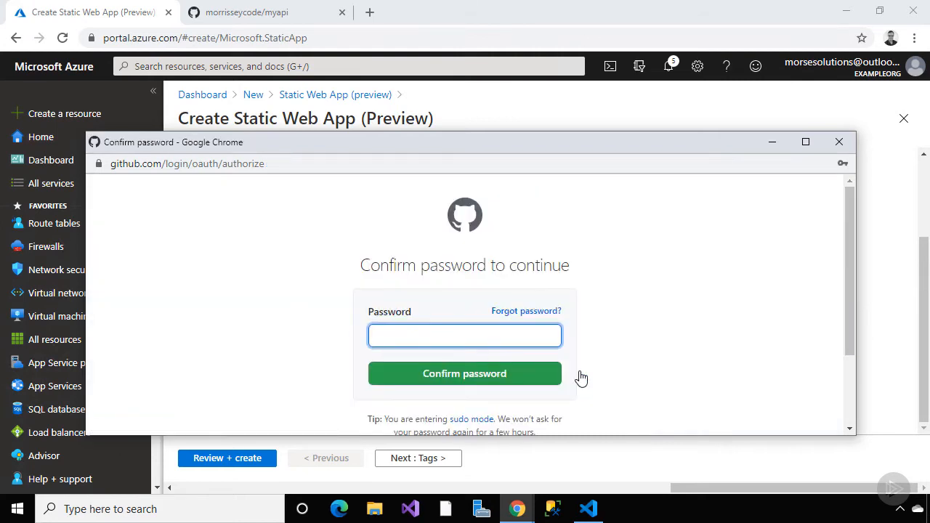
{"action": "type", "text": "***********"}
{"action": "key", "text": "Return"}
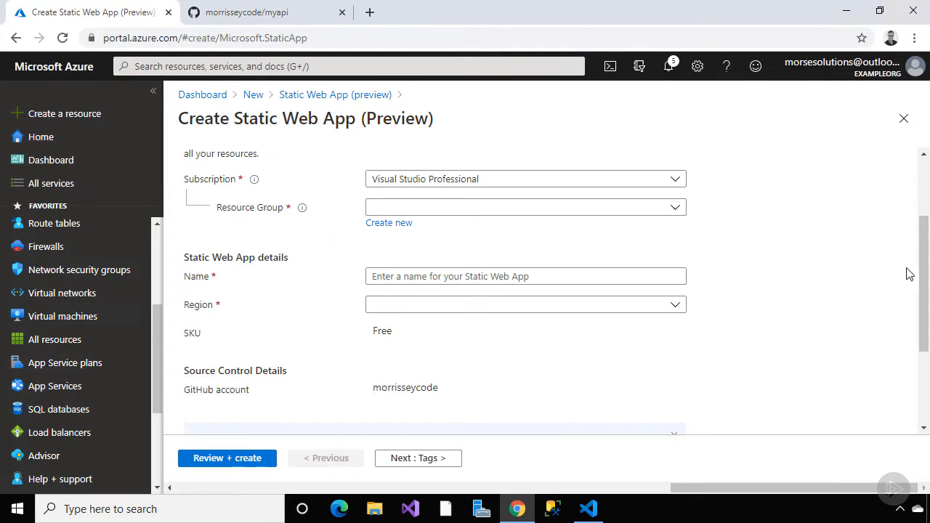
{"action": "left_click_drag", "start_coordinate": [926, 298], "coordinate": [926, 365]}
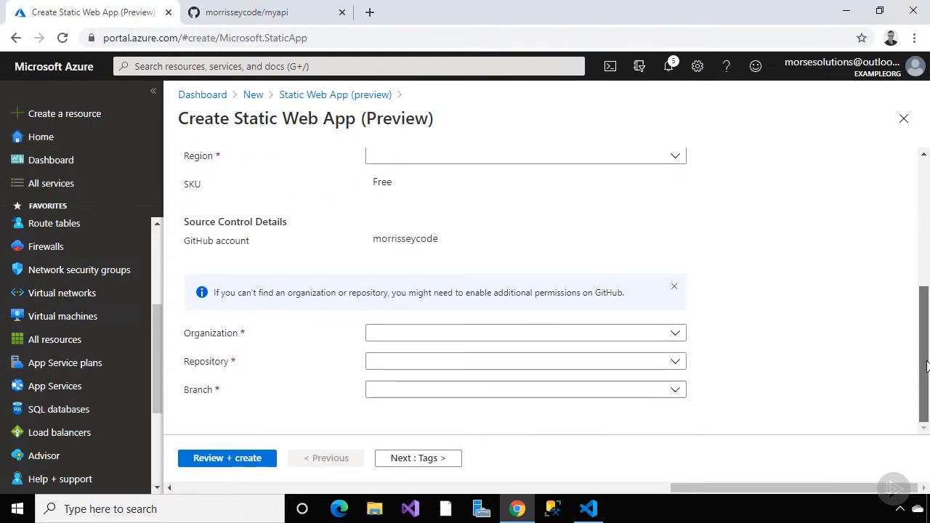
Choose the GitHub account as organization, repository mystaticwebapp and branch master
{"action": "left_click", "coordinate": [675, 335]}
{"action": "left_click", "coordinate": [649, 385]}
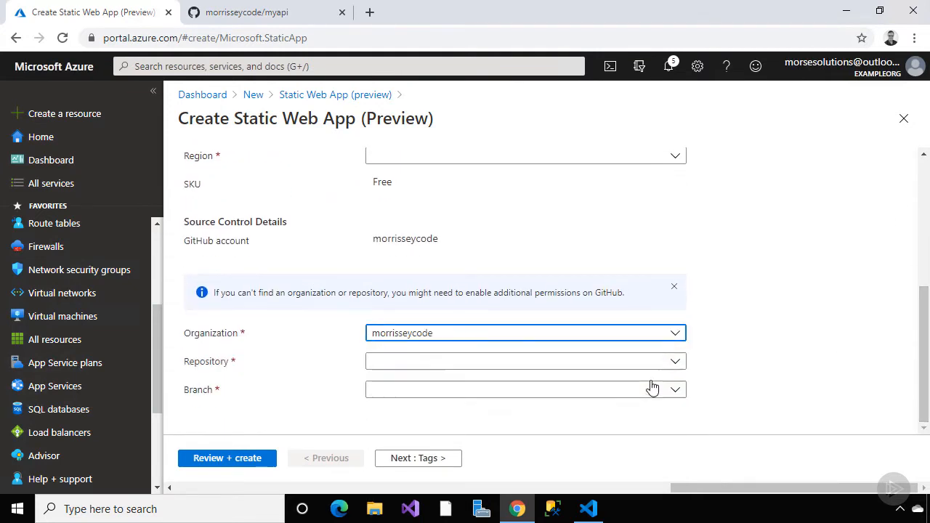
{"action": "left_click", "coordinate": [675, 363]}
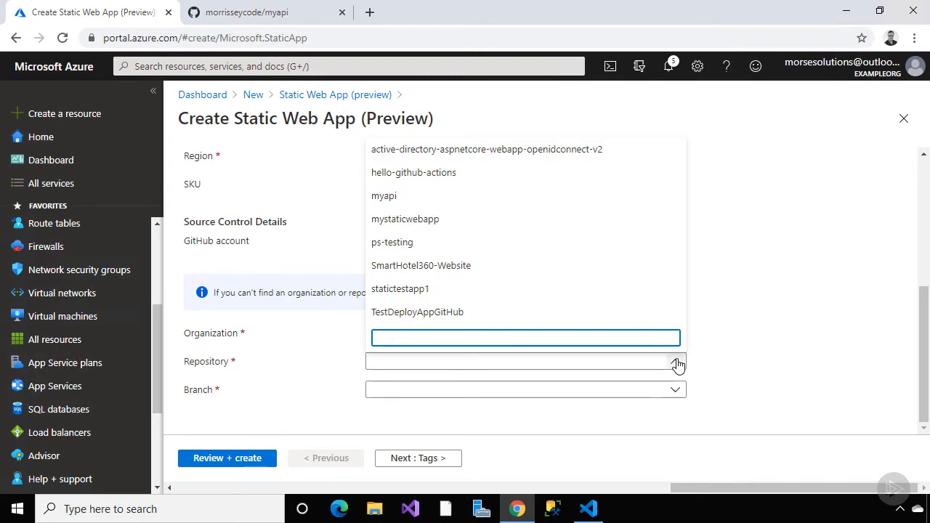
{"action": "left_click", "coordinate": [618, 220]}
{"action": "left_click", "coordinate": [675, 389]}
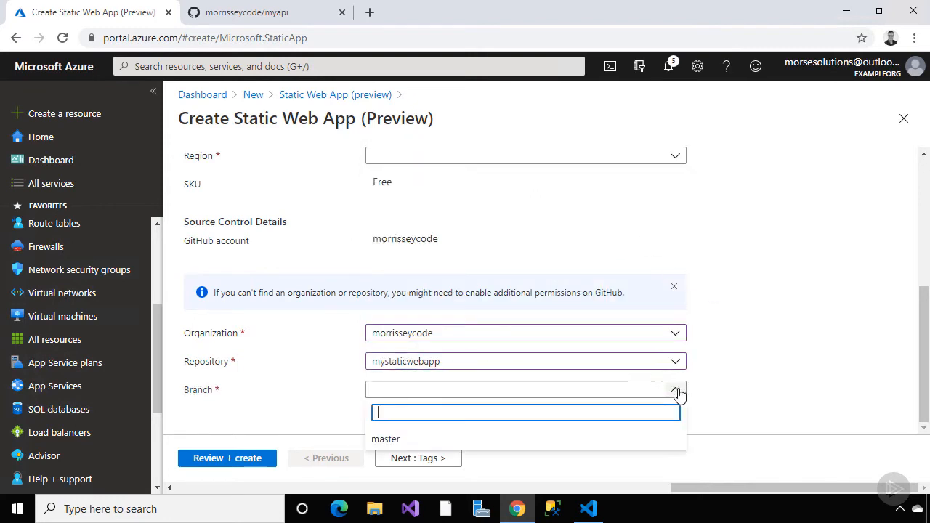
{"action": "left_click", "coordinate": [653, 439]}
Pick the Custom build preset with Api location api, then leave the create form
{"action": "scroll", "coordinate": [722, 394], "scroll_direction": "down", "scroll_amount": 1}
{"action": "scroll", "coordinate": [721, 395], "scroll_direction": "down", "scroll_amount": 1}
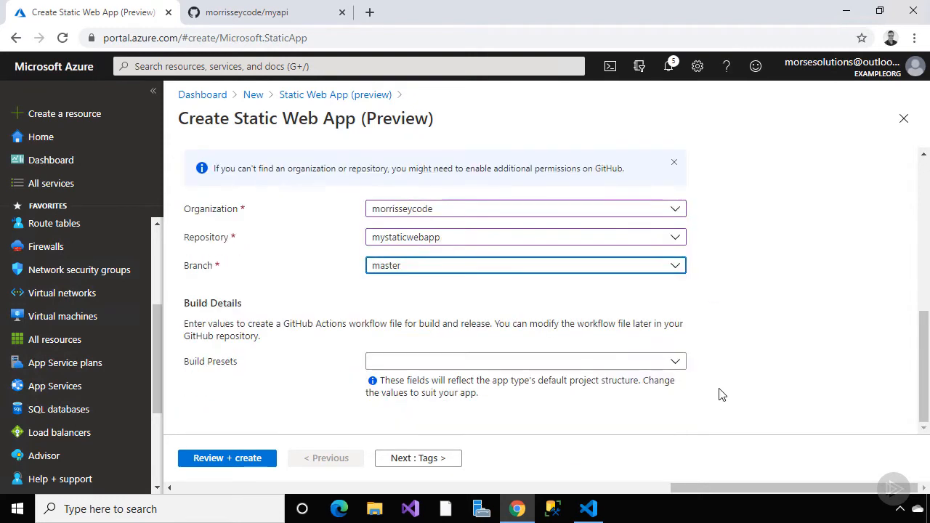
{"action": "left_click", "coordinate": [677, 362]}
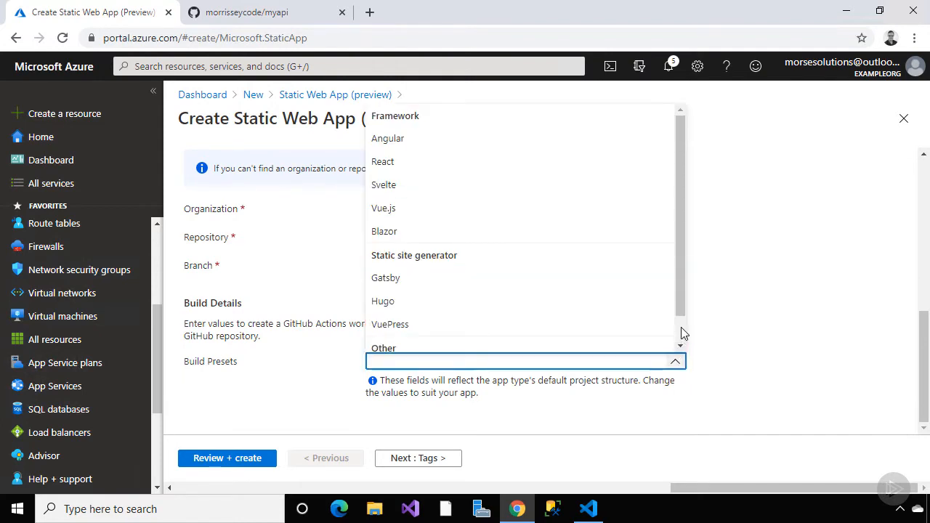
{"action": "left_click_drag", "start_coordinate": [681, 312], "coordinate": [683, 343]}
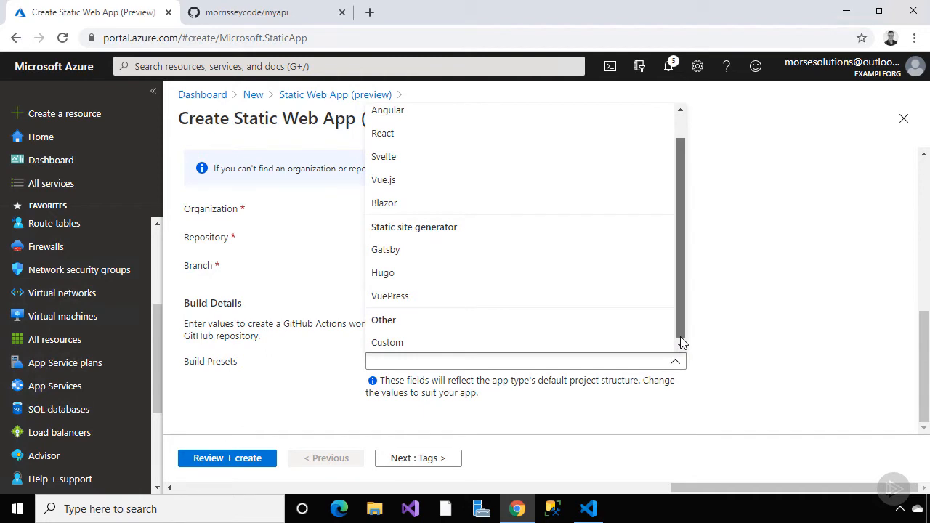
{"action": "left_click_drag", "start_coordinate": [681, 342], "coordinate": [682, 343]}
{"action": "left_click", "coordinate": [653, 348]}
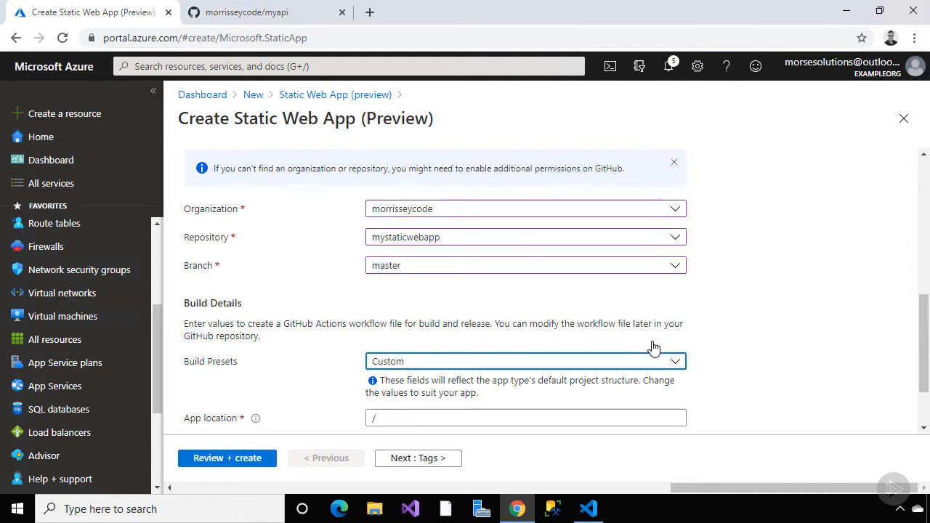
{"action": "scroll", "coordinate": [743, 351], "scroll_direction": "down", "scroll_amount": 2}
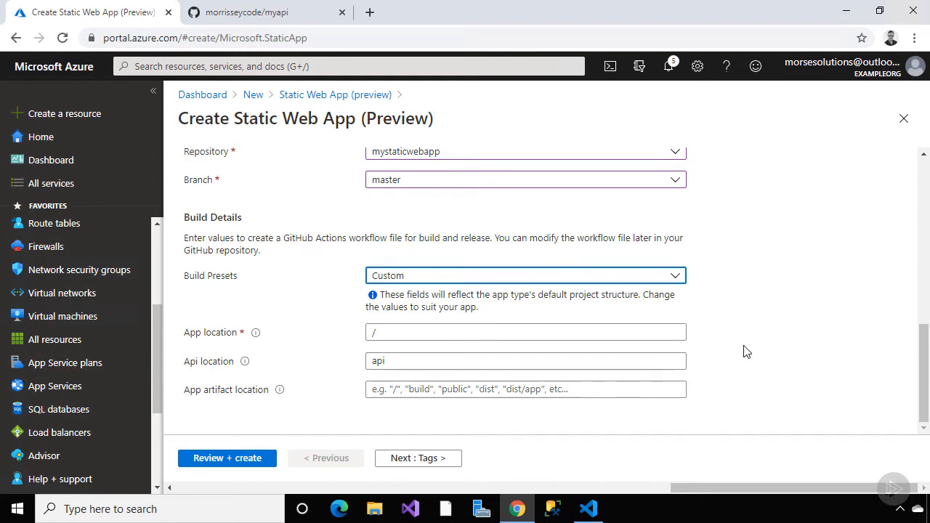
{"action": "left_click", "coordinate": [336, 93]}
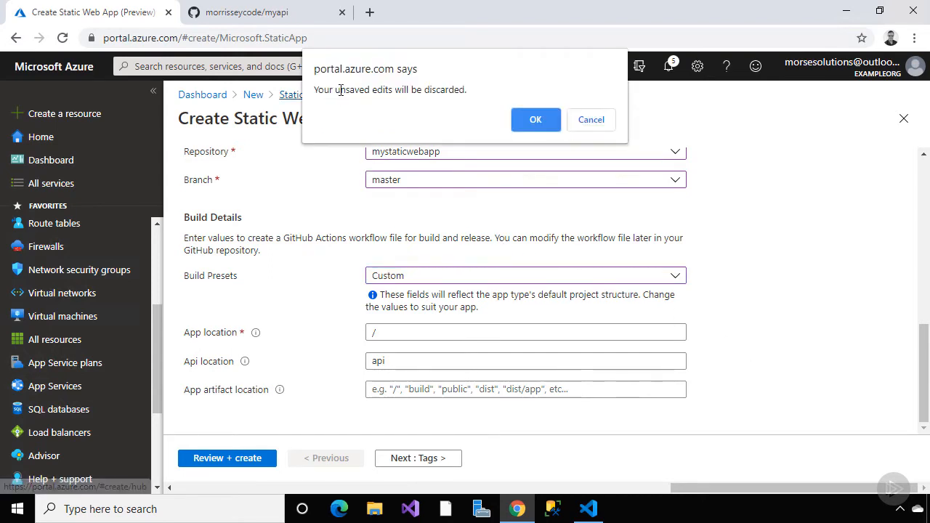
Discard the form and list the Static Web Apps mystaticwebapp and staticwebappwithapi
{"action": "left_click", "coordinate": [529, 119]}
{"action": "left_click", "coordinate": [105, 185]}
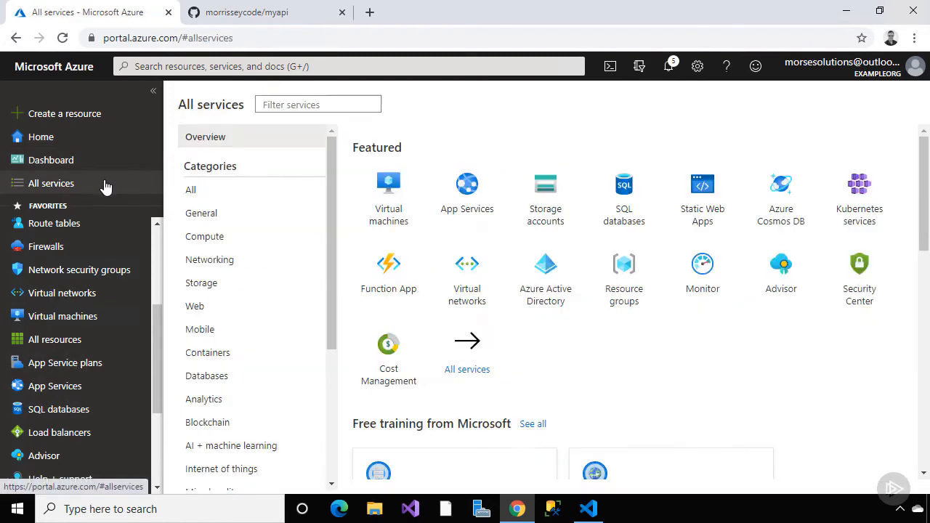
{"action": "left_click", "coordinate": [702, 188]}
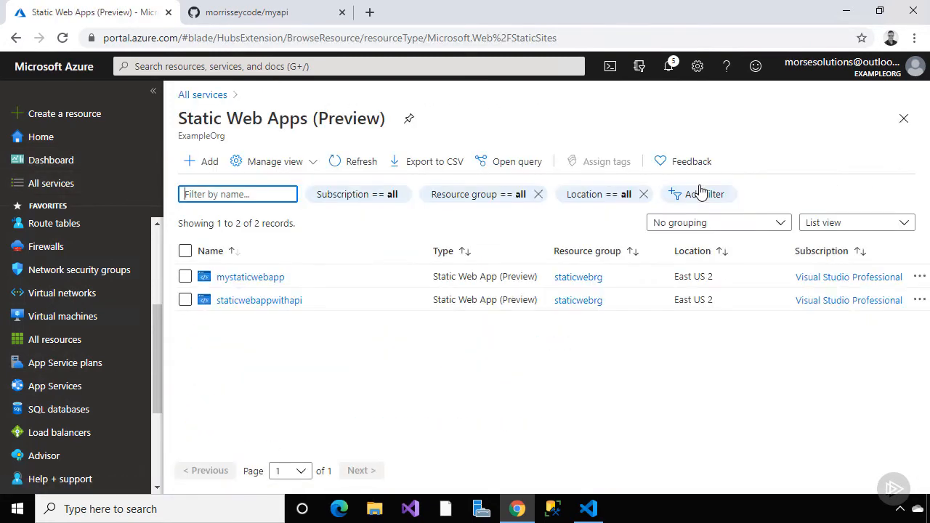
{"action": "left_click", "coordinate": [588, 509]}
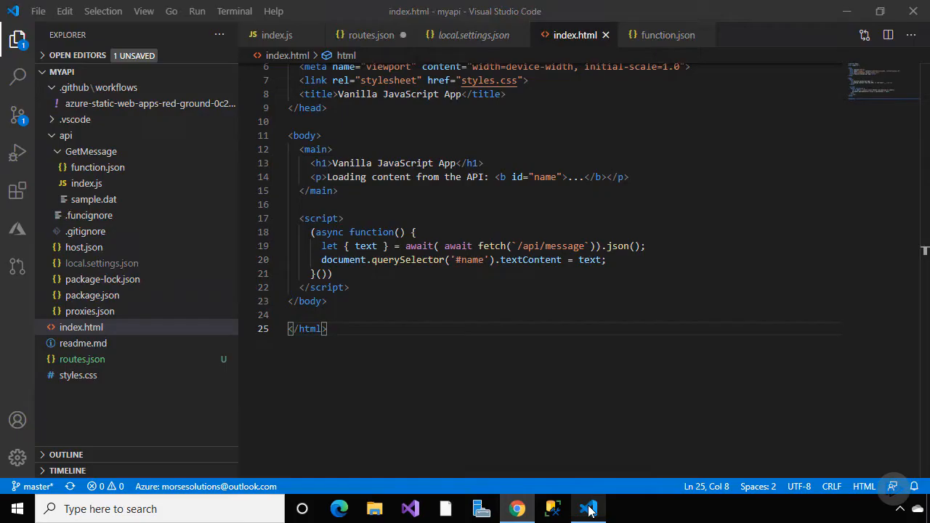
Review the installed extensions in a widened side panel, then return to the project files
{"action": "left_click", "coordinate": [17, 190]}
{"action": "mouse_move", "coordinate": [240, 197]}
{"action": "left_mouse_down"}
{"action": "mouse_move", "coordinate": [443, 190]}
{"action": "mouse_move", "coordinate": [239, 190]}
{"action": "left_mouse_up"}
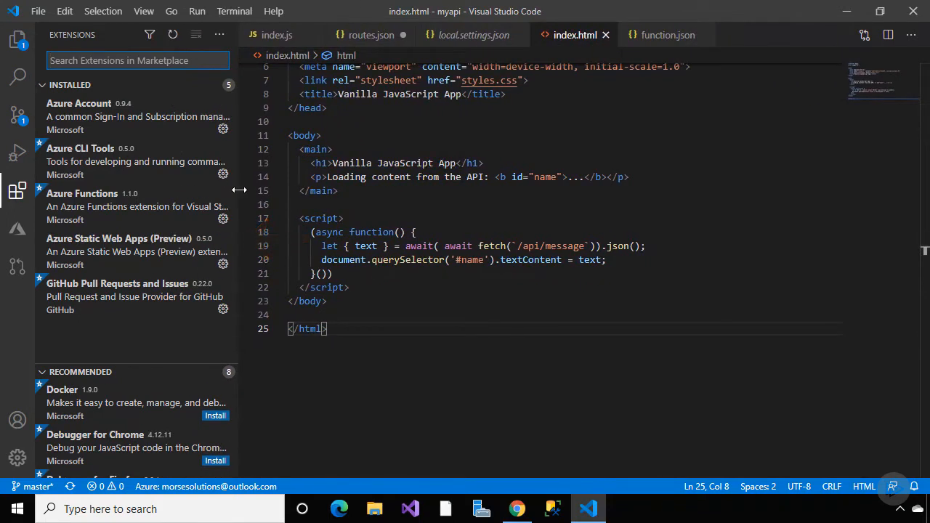
{"action": "left_click", "coordinate": [19, 43]}
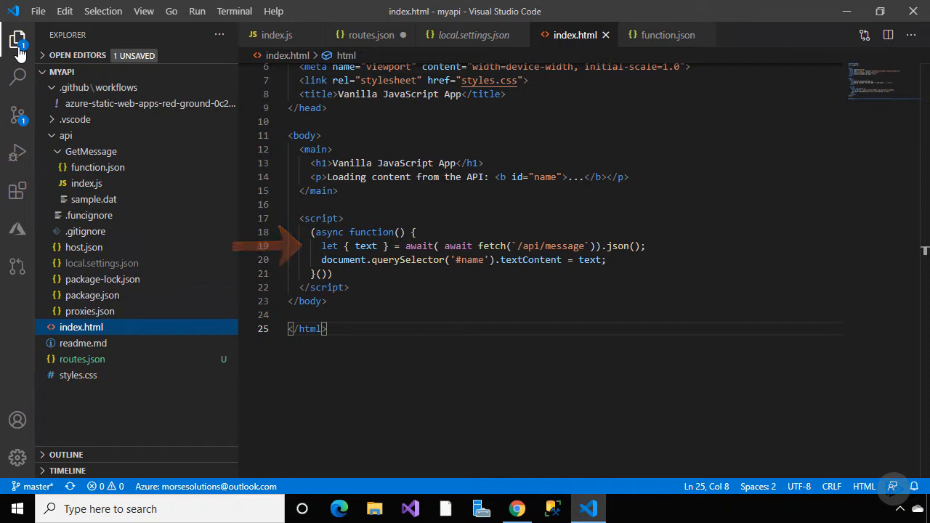
View GetMessage's function.json and index.js, then the myapi GitHub repository in Chrome
{"action": "left_click", "coordinate": [87, 170]}
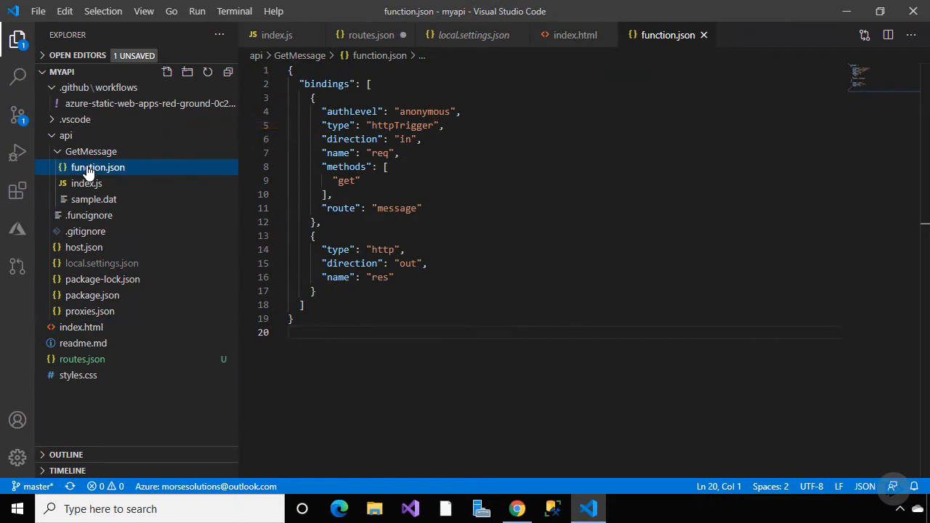
{"action": "left_click", "coordinate": [91, 186]}
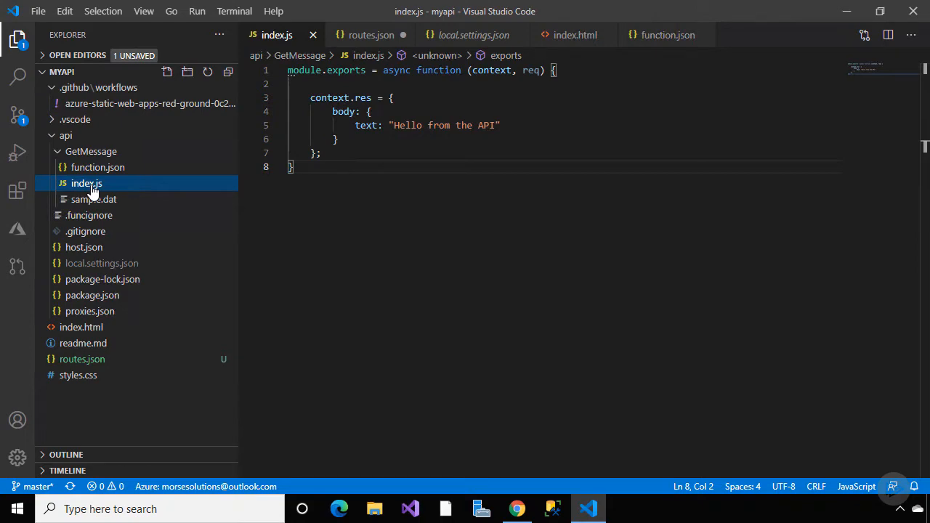
{"action": "left_click", "coordinate": [516, 509]}
{"action": "left_click", "coordinate": [277, 13]}
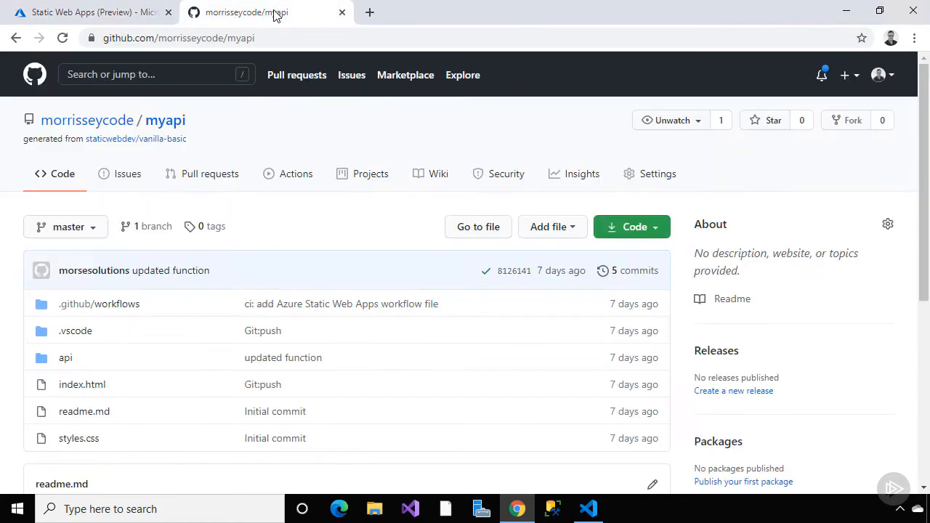
Confirm the myapi repository's three GitHub Actions runs succeeded, then return to Azure
{"action": "left_click", "coordinate": [297, 181]}
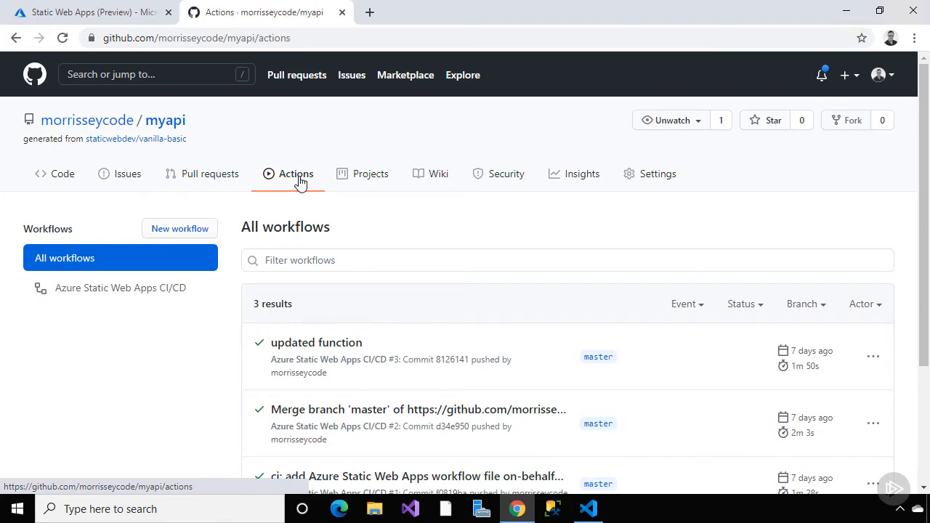
{"action": "left_click", "coordinate": [133, 18]}
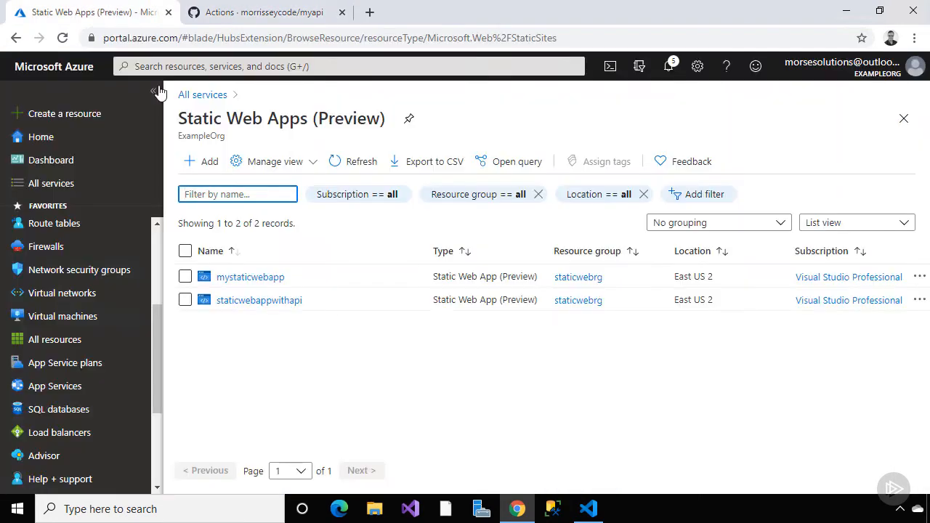
Browse the staticwebappwithapi site and verify it shows 'Hello from the API'
{"action": "left_click", "coordinate": [245, 302]}
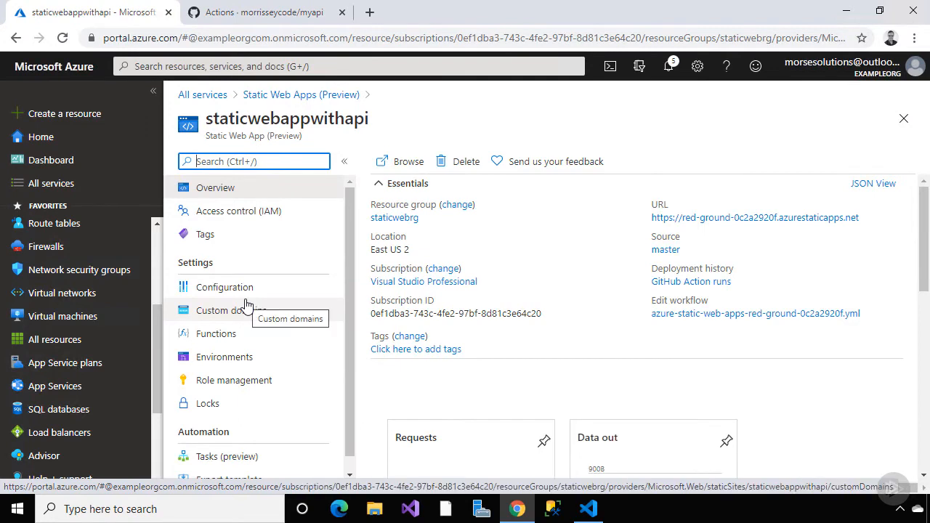
{"action": "left_click", "coordinate": [401, 162]}
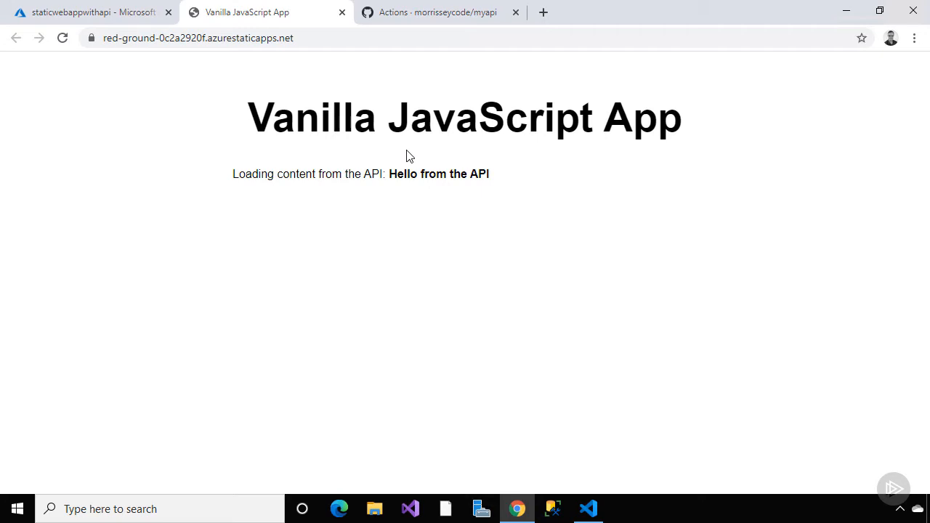
{"action": "left_click", "coordinate": [148, 15]}
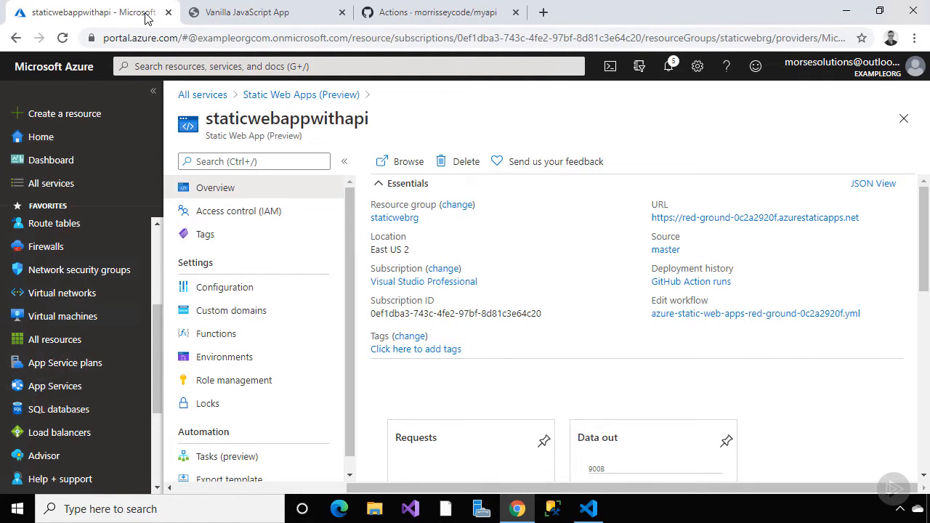
Check staticwebappwithapi's Configuration, Functions and Environments pages, ending on Role management
{"action": "left_click", "coordinate": [244, 288]}
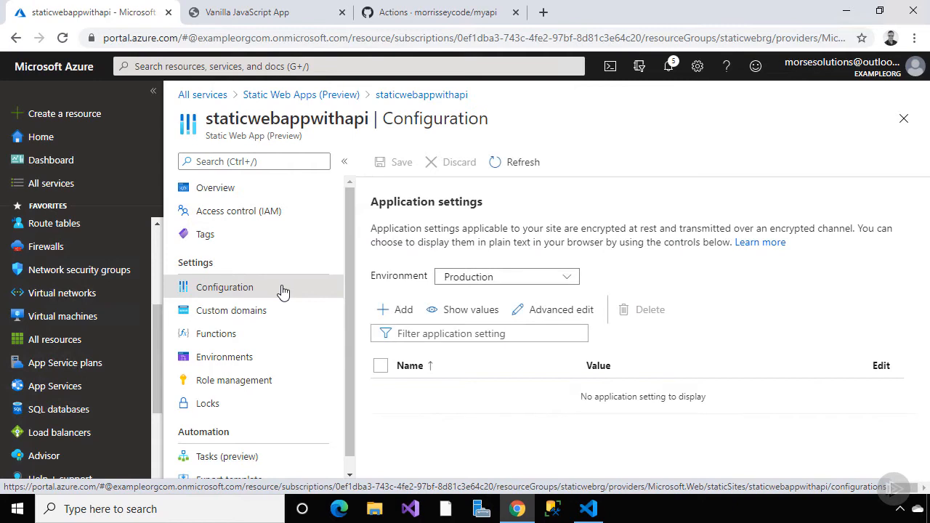
{"action": "left_click", "coordinate": [274, 338]}
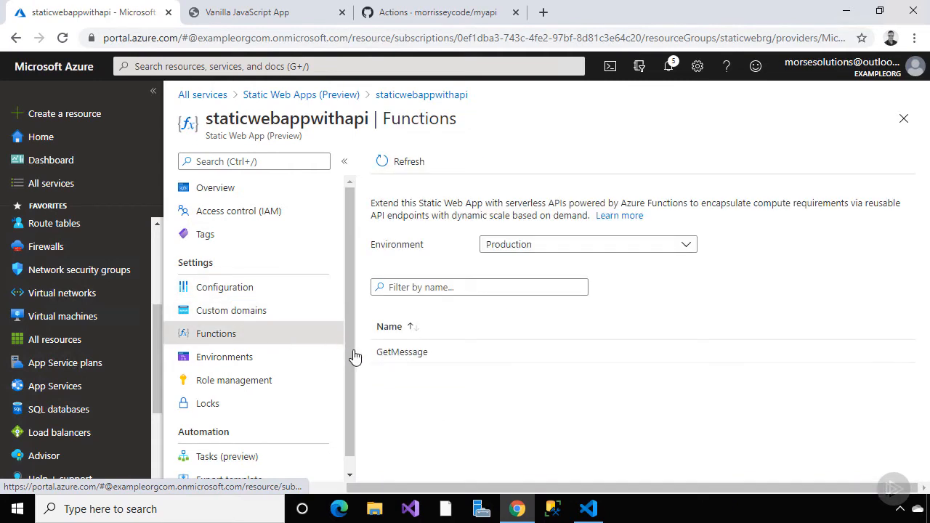
{"action": "left_click", "coordinate": [308, 356]}
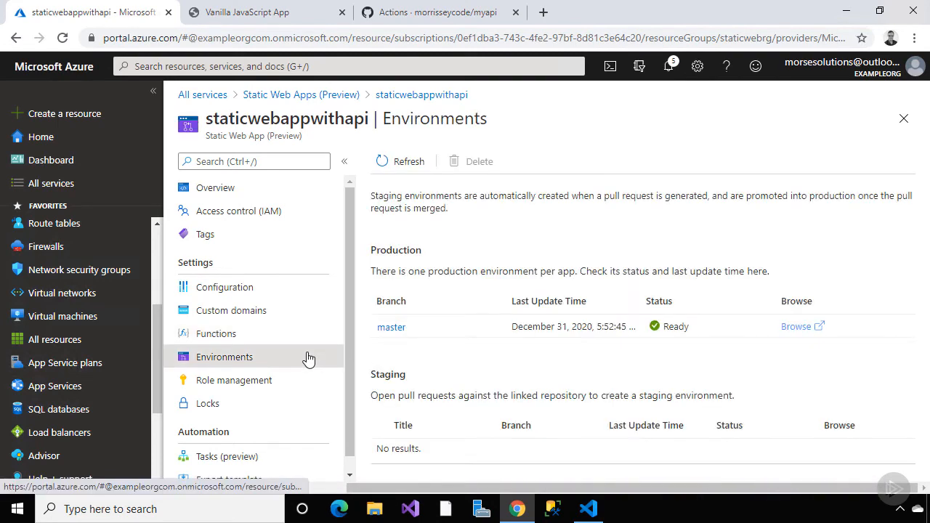
{"action": "scroll", "coordinate": [348, 380], "scroll_direction": "down", "scroll_amount": 1}
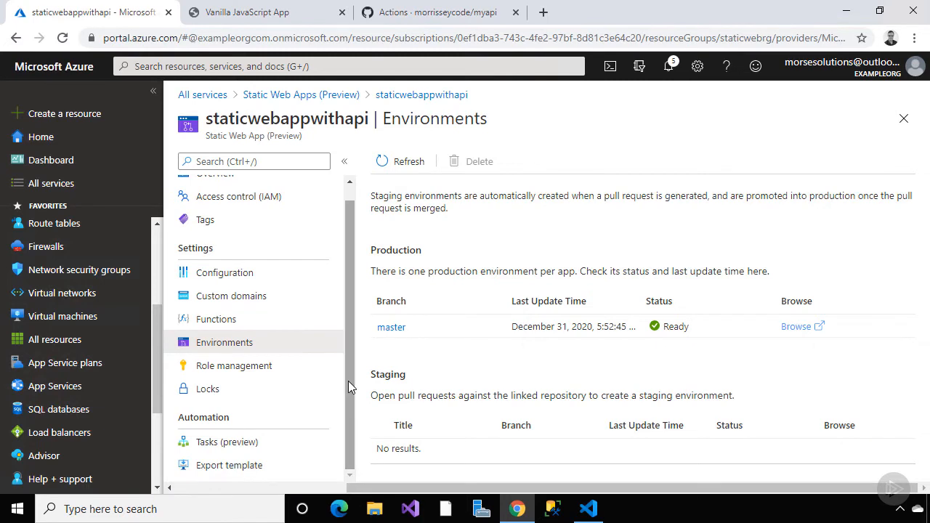
{"action": "left_click", "coordinate": [290, 374]}
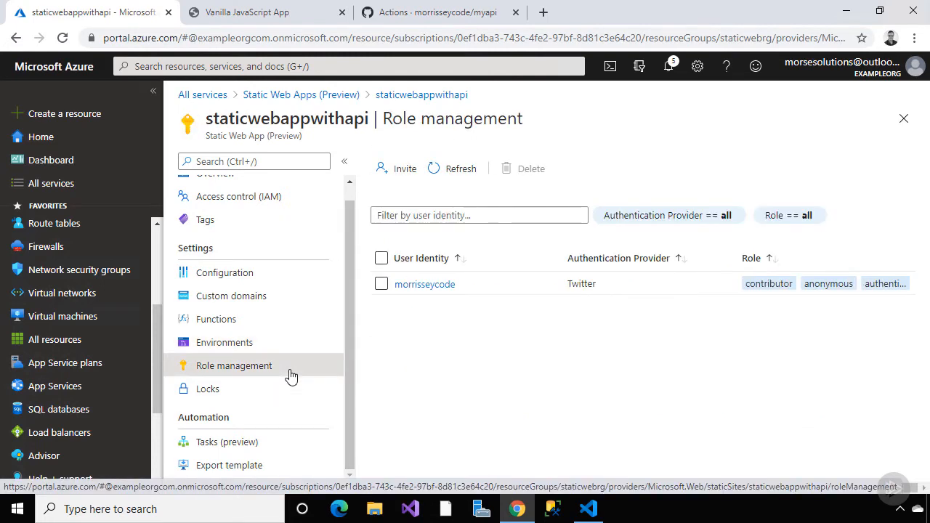
Generate a 1-hour Twitter invitation link for the invitee's handle with the contributor role
{"action": "left_click", "coordinate": [398, 180]}
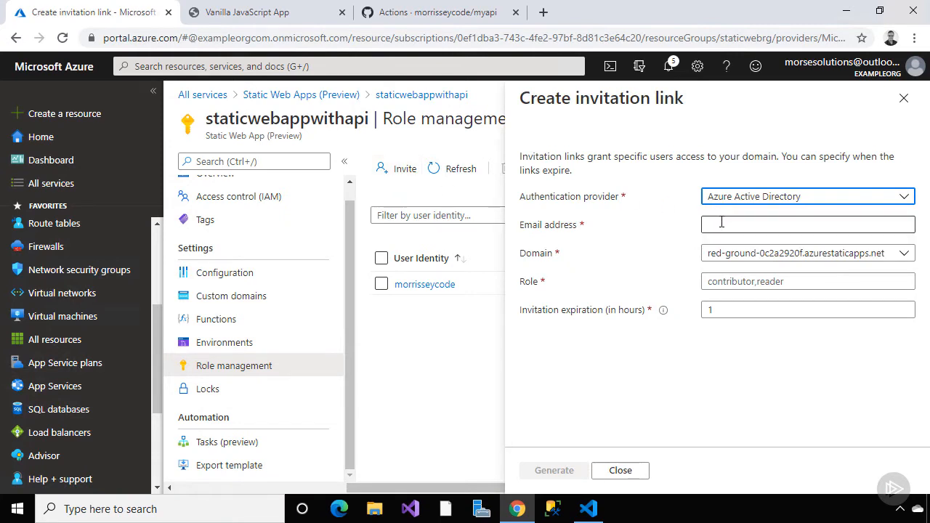
{"action": "left_click", "coordinate": [738, 197]}
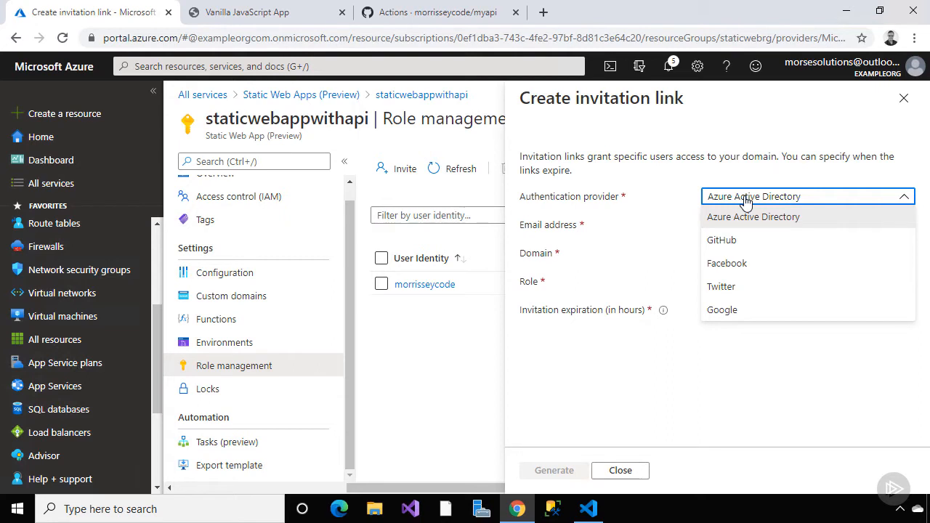
{"action": "left_click", "coordinate": [741, 288]}
{"action": "type", "text": "morsesolutions"}
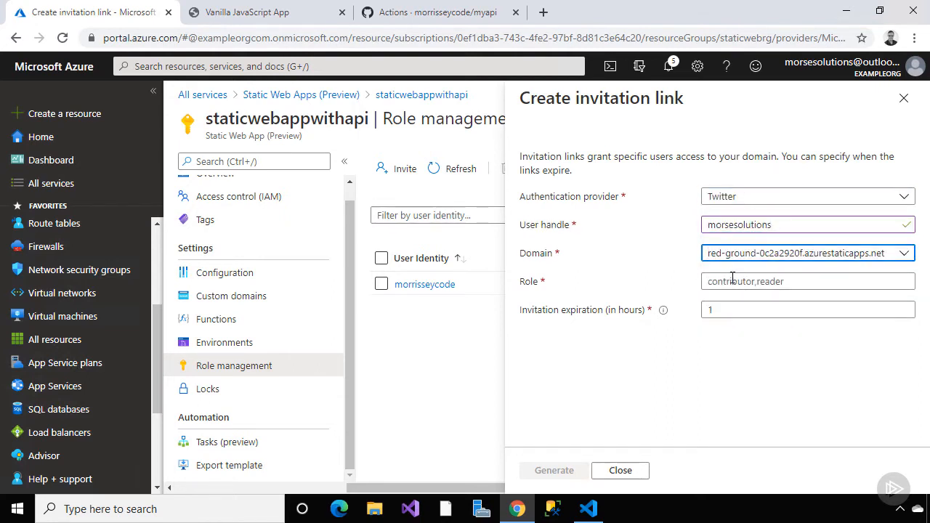
{"action": "left_click", "coordinate": [734, 282]}
{"action": "type", "text": "contributor"}
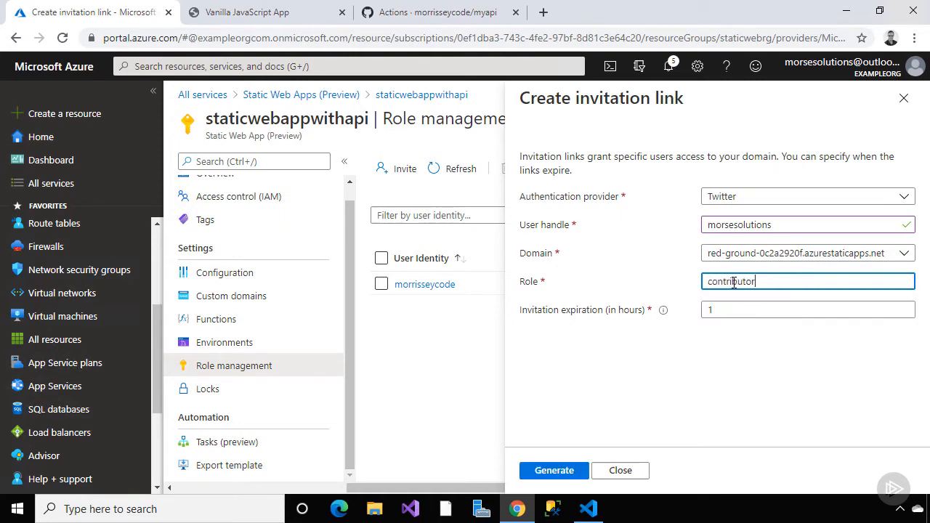
{"action": "key", "text": "Tab"}
{"action": "left_click", "coordinate": [554, 469]}
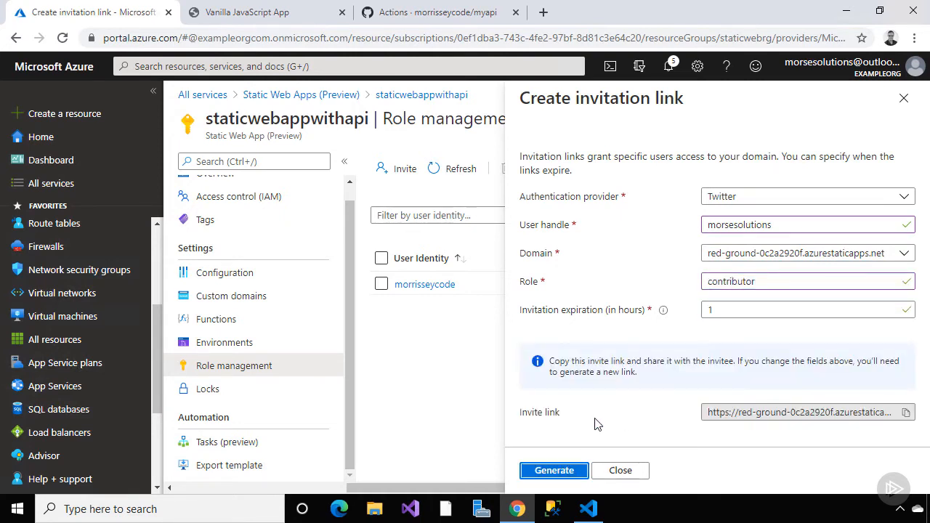
{"action": "left_click", "coordinate": [619, 470]}
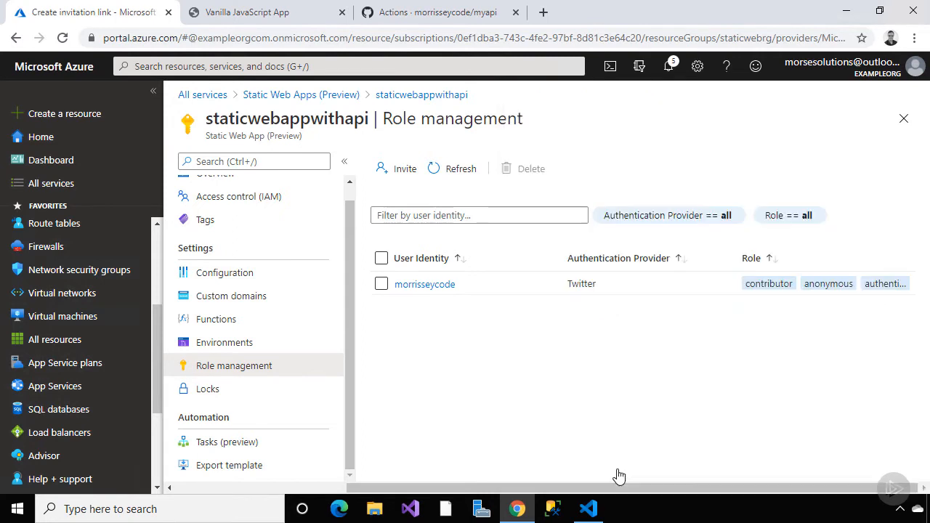
Open the existing user's roles, then view routes.json's allowedRoles in Visual Studio Code
{"action": "left_click", "coordinate": [446, 287]}
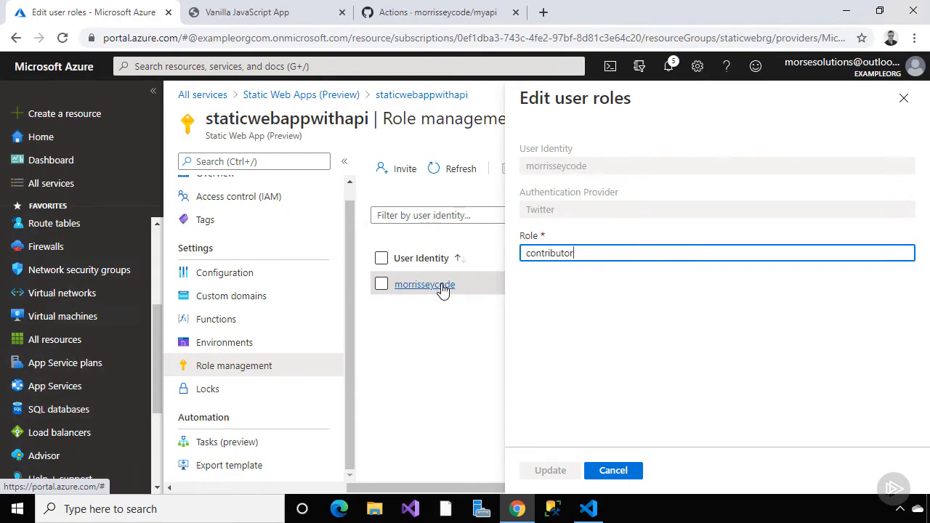
{"action": "left_click", "coordinate": [590, 510]}
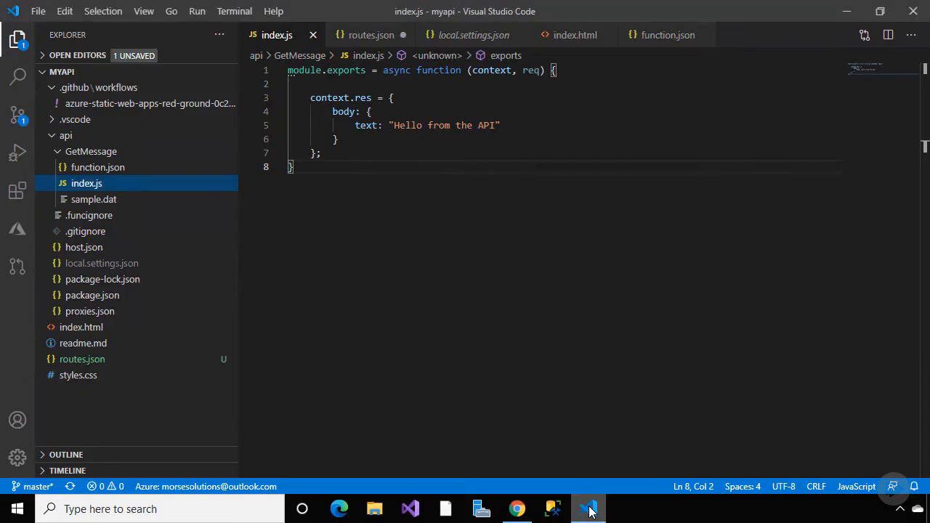
{"action": "left_click", "coordinate": [114, 361]}
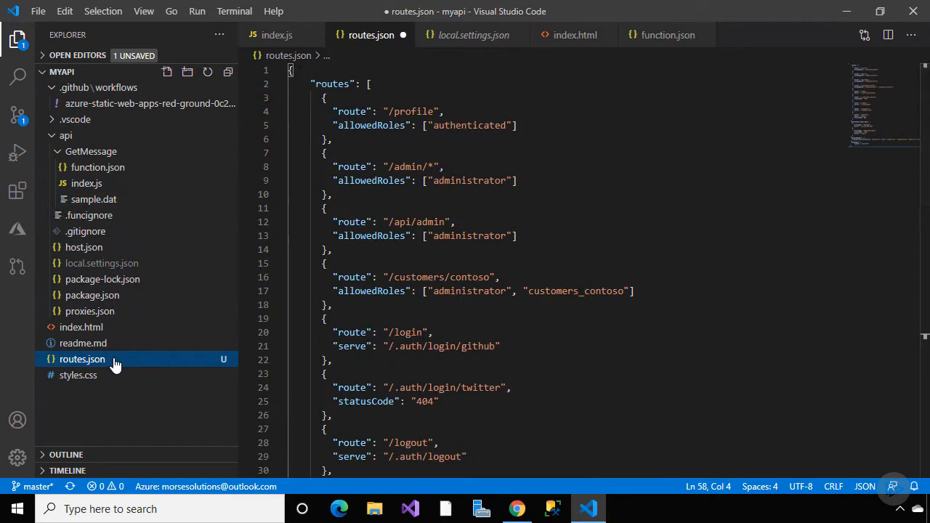
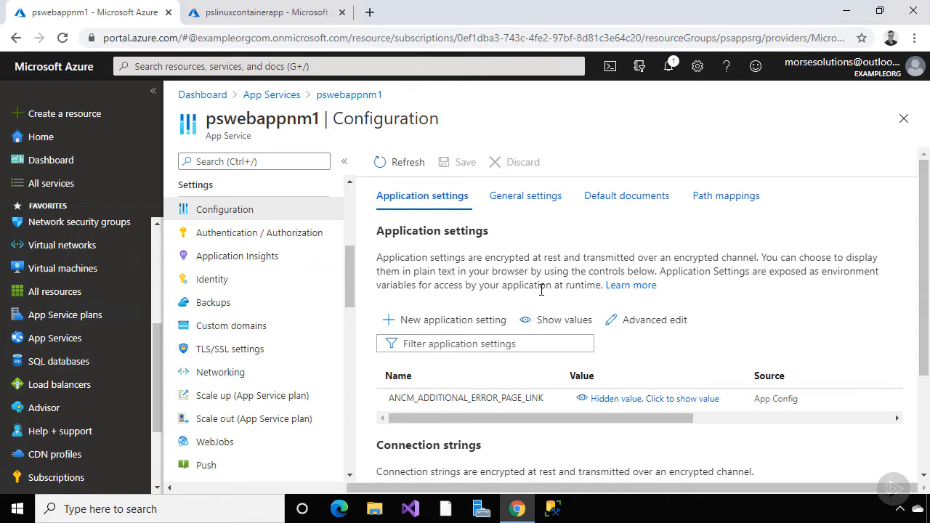
Start and cancel a new application setting, then open an empty new connection string form
{"action": "left_click", "coordinate": [491, 322]}
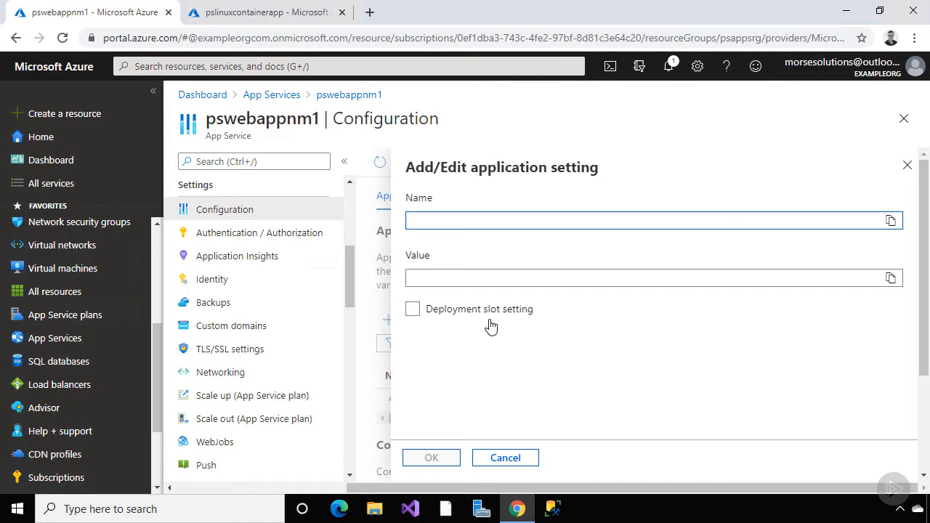
{"action": "left_click", "coordinate": [498, 456]}
{"action": "scroll", "coordinate": [518, 374], "scroll_direction": "down", "scroll_amount": 3}
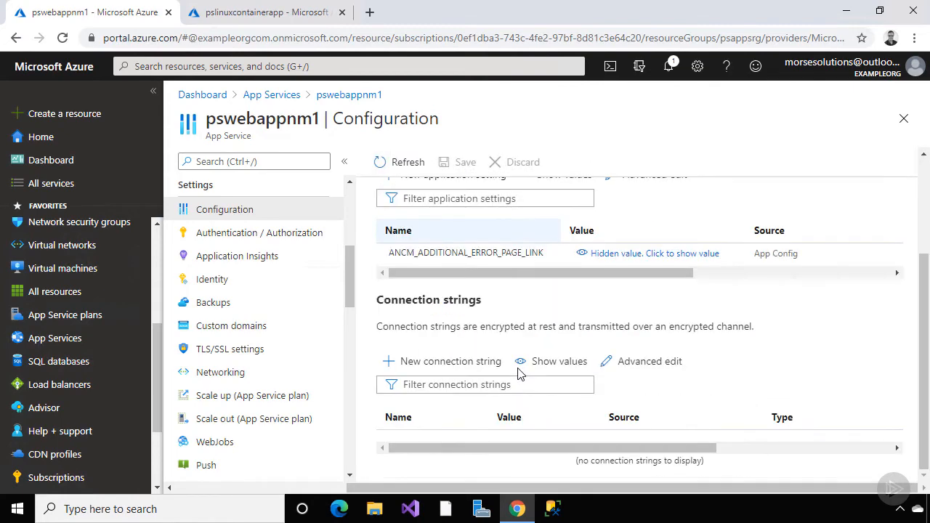
{"action": "left_click", "coordinate": [486, 368]}
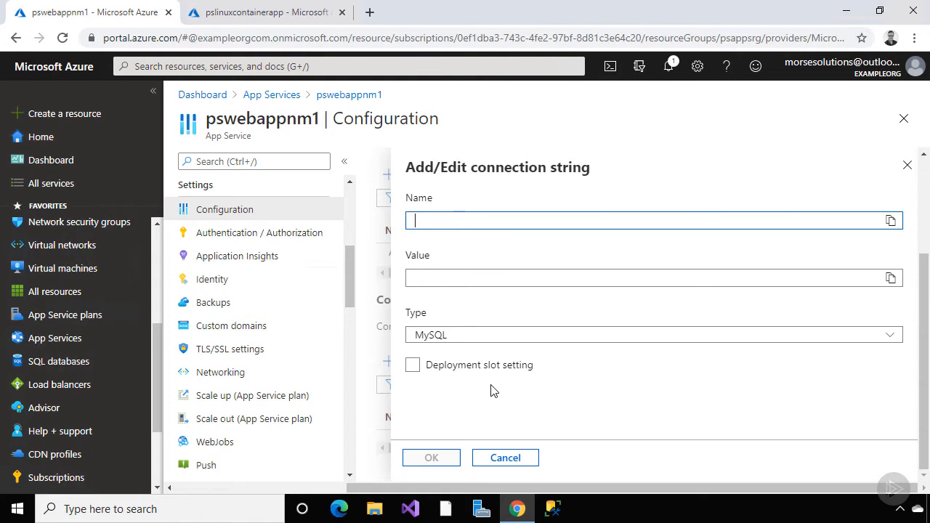
Check the connection string types, discard the connection string, and show General settings (.NET Core, 32 Bit)
{"action": "left_click", "coordinate": [581, 343]}
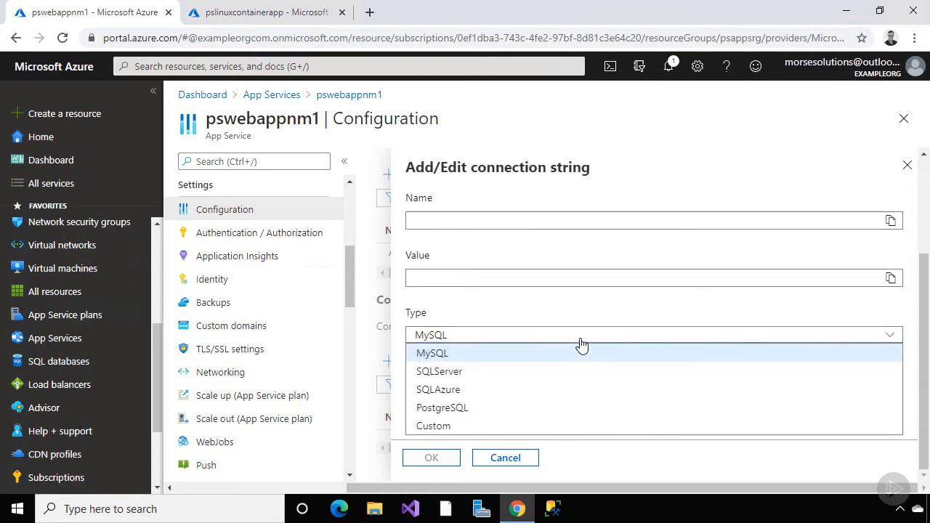
{"action": "left_click", "coordinate": [574, 338]}
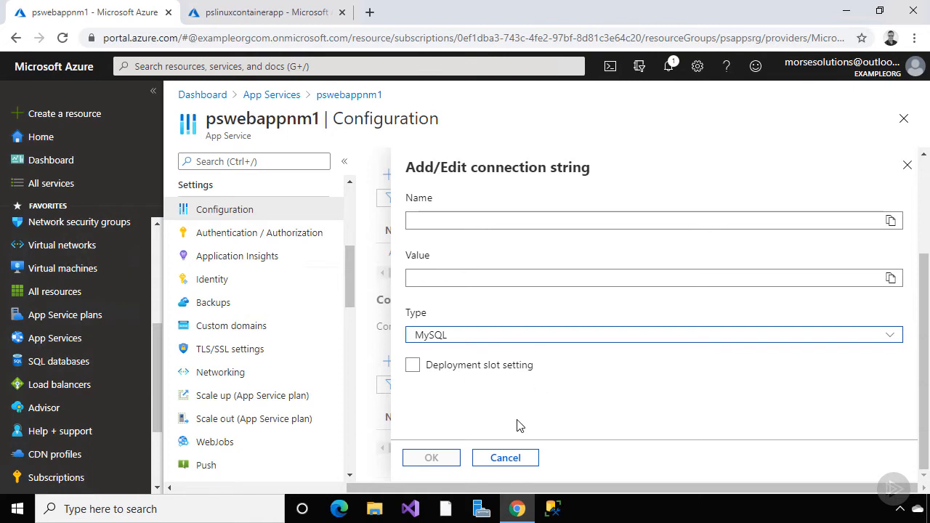
{"action": "left_click", "coordinate": [505, 458]}
{"action": "scroll", "coordinate": [507, 460], "scroll_direction": "up", "scroll_amount": 1}
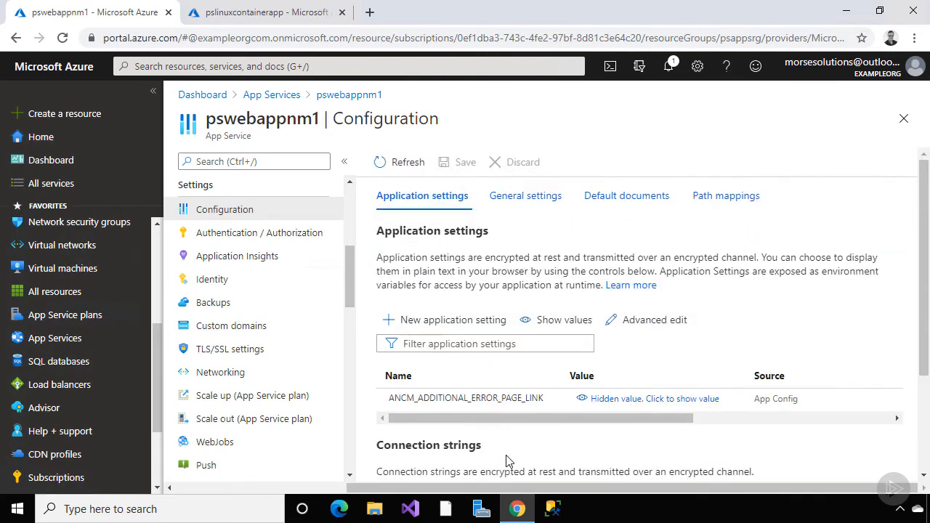
{"action": "left_click", "coordinate": [541, 200]}
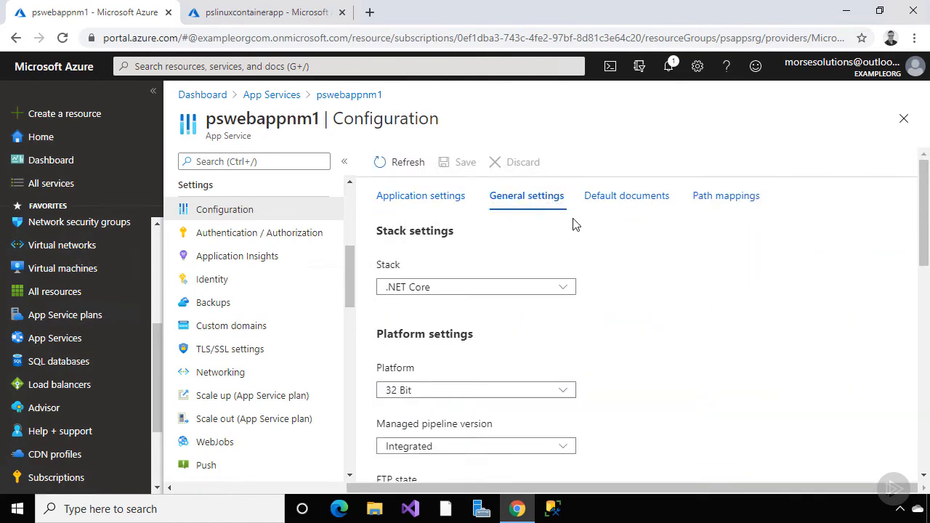
{"action": "left_click", "coordinate": [565, 290]}
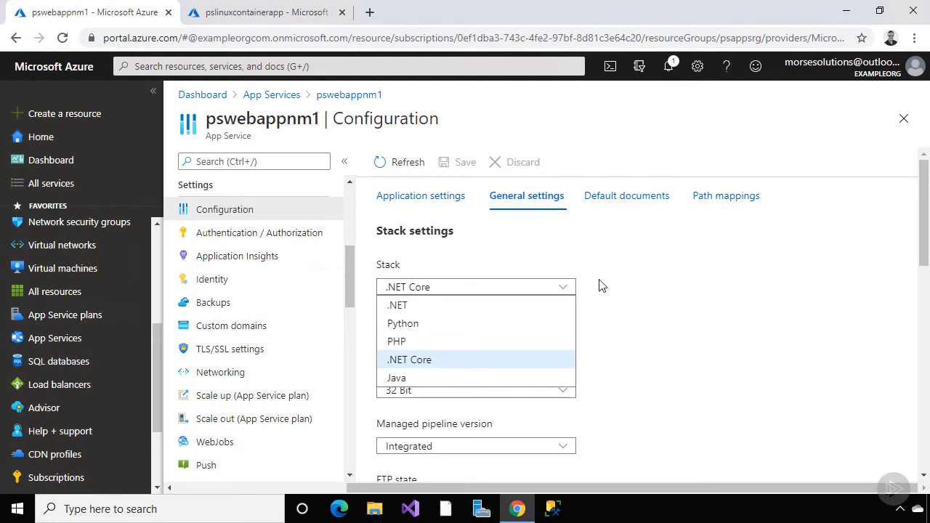
{"action": "left_click", "coordinate": [600, 286]}
{"action": "scroll", "coordinate": [600, 285], "scroll_direction": "down", "scroll_amount": 3}
{"action": "left_click", "coordinate": [567, 251]}
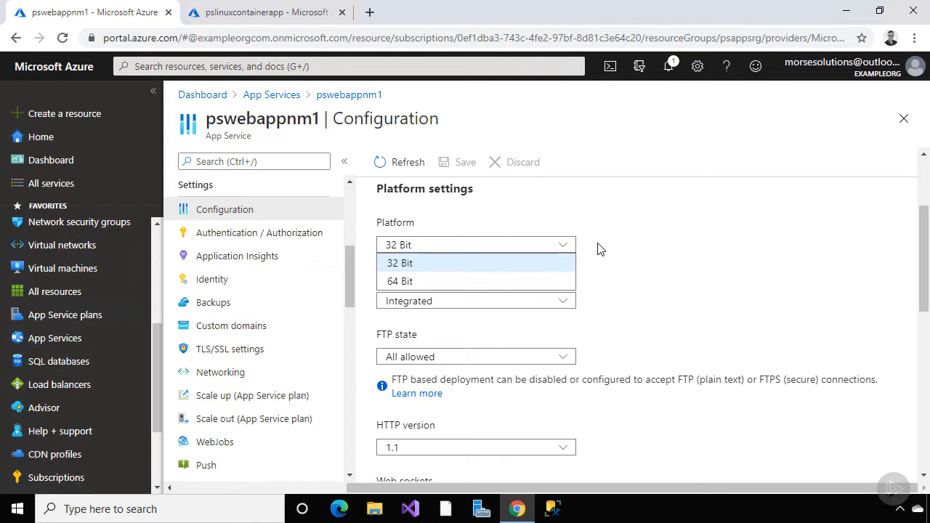
{"action": "left_click", "coordinate": [597, 249]}
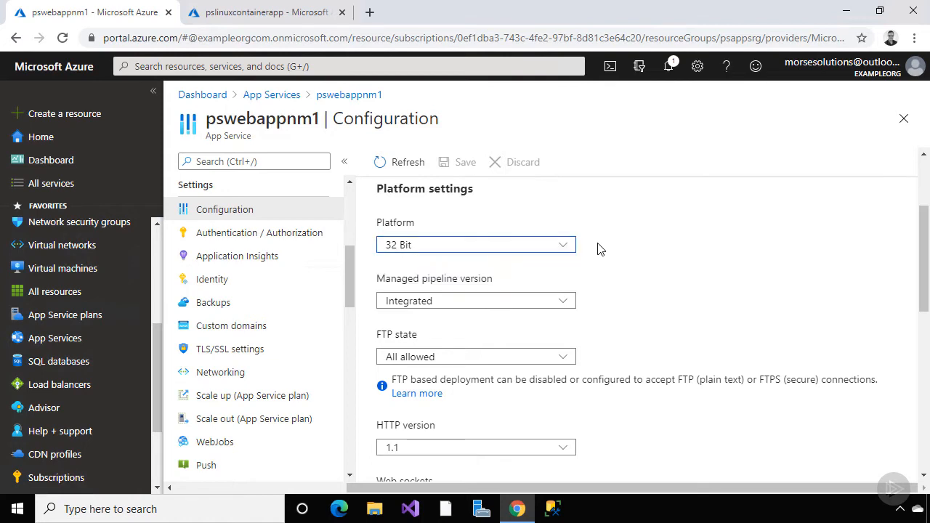
{"action": "left_click", "coordinate": [566, 302]}
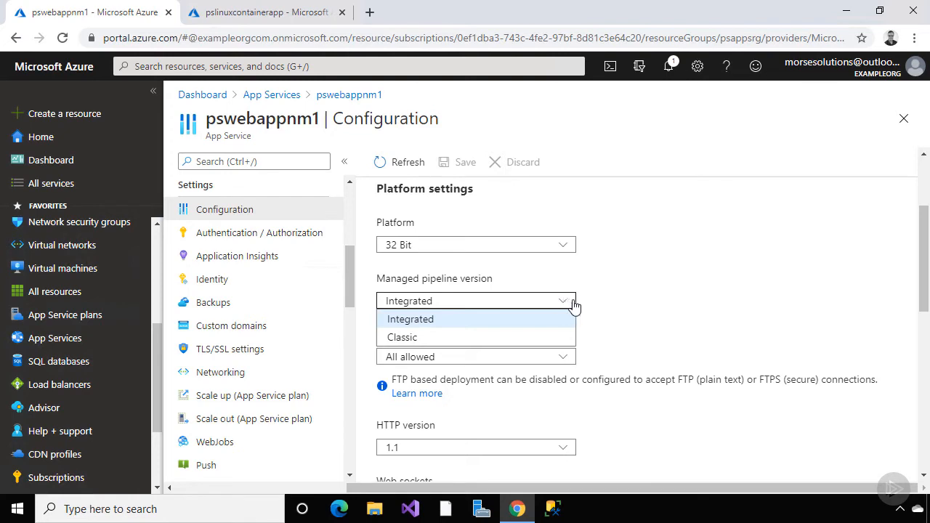
{"action": "left_click", "coordinate": [594, 309]}
{"action": "left_click", "coordinate": [564, 359]}
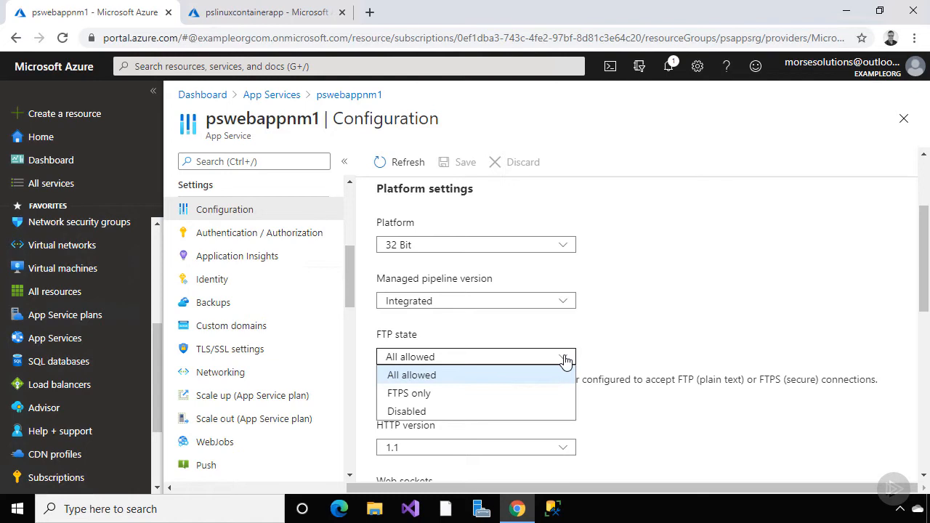
{"action": "left_click", "coordinate": [608, 339]}
{"action": "scroll", "coordinate": [610, 342], "scroll_direction": "down", "scroll_amount": 1}
{"action": "scroll", "coordinate": [611, 341], "scroll_direction": "down", "scroll_amount": 2}
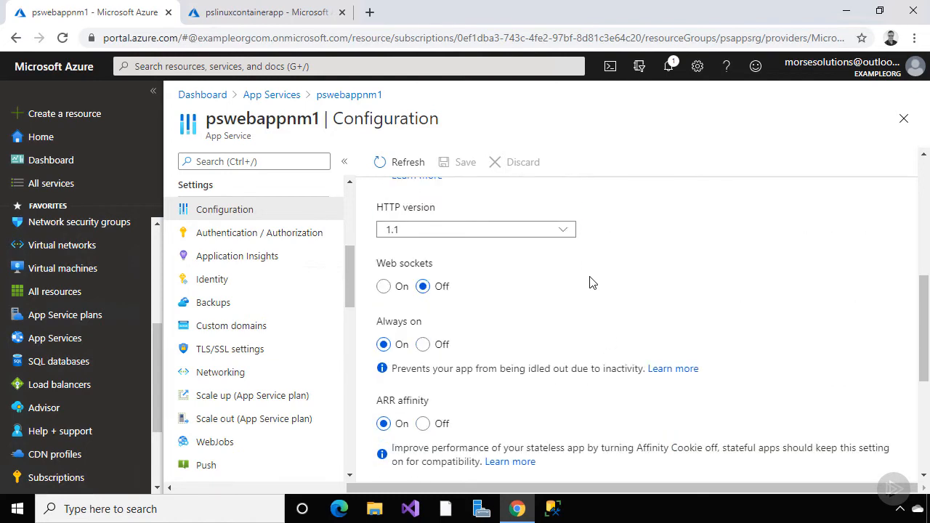
{"action": "left_click", "coordinate": [565, 232]}
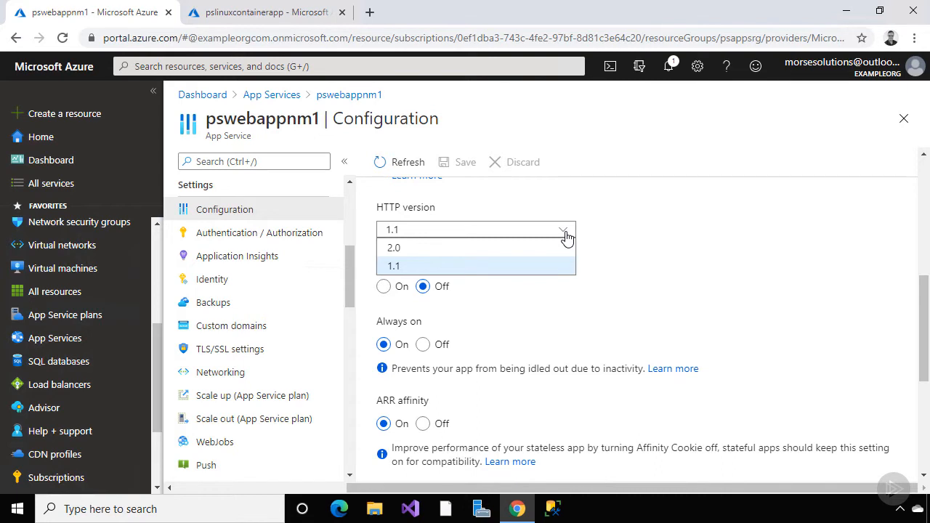
{"action": "left_click", "coordinate": [600, 237]}
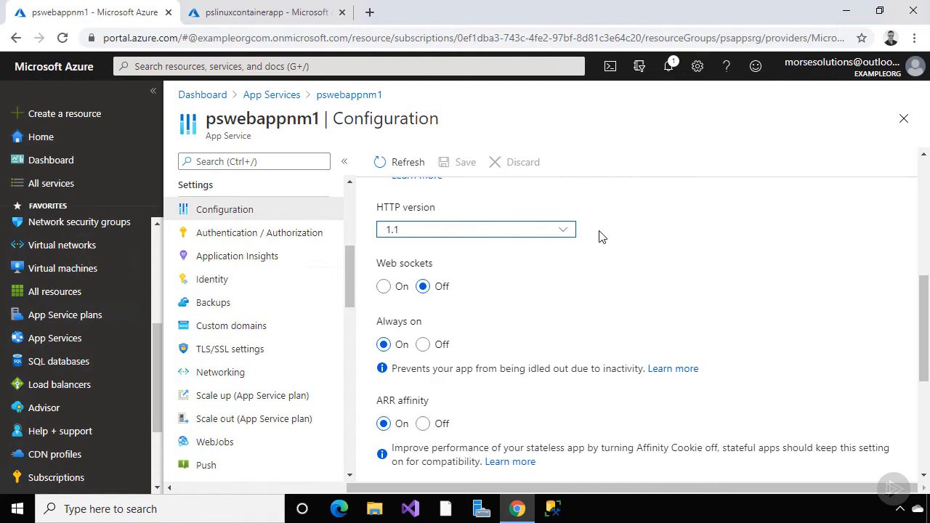
{"action": "scroll", "coordinate": [600, 236], "scroll_direction": "down", "scroll_amount": 1}
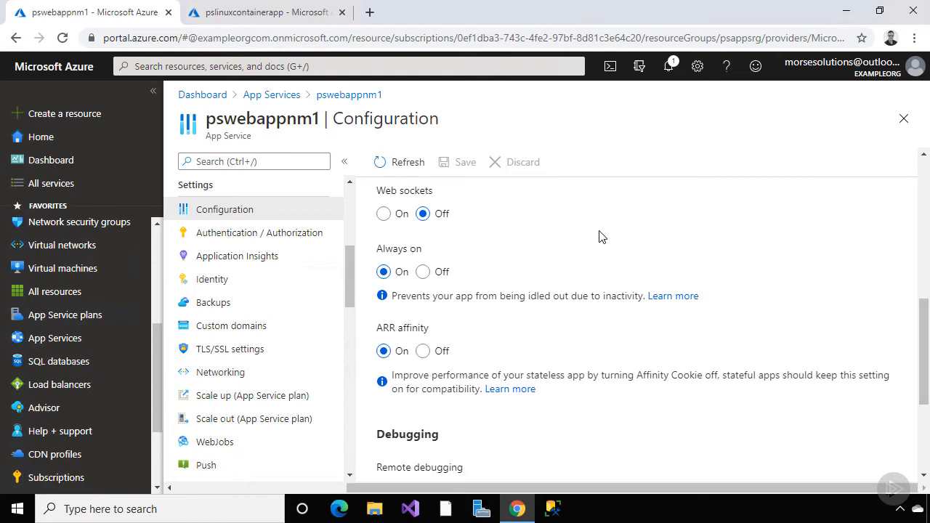
{"action": "scroll", "coordinate": [600, 237], "scroll_direction": "down", "scroll_amount": 1}
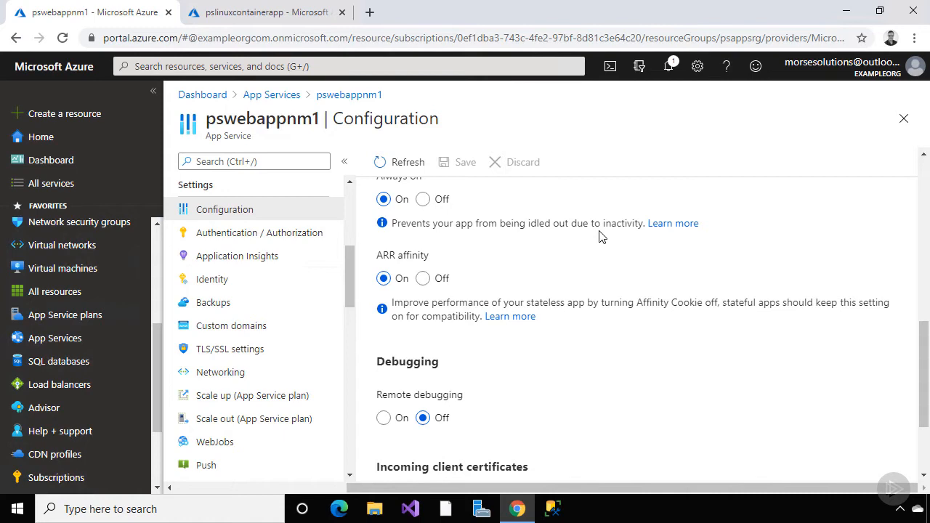
{"action": "scroll", "coordinate": [600, 236], "scroll_direction": "down", "scroll_amount": 2}
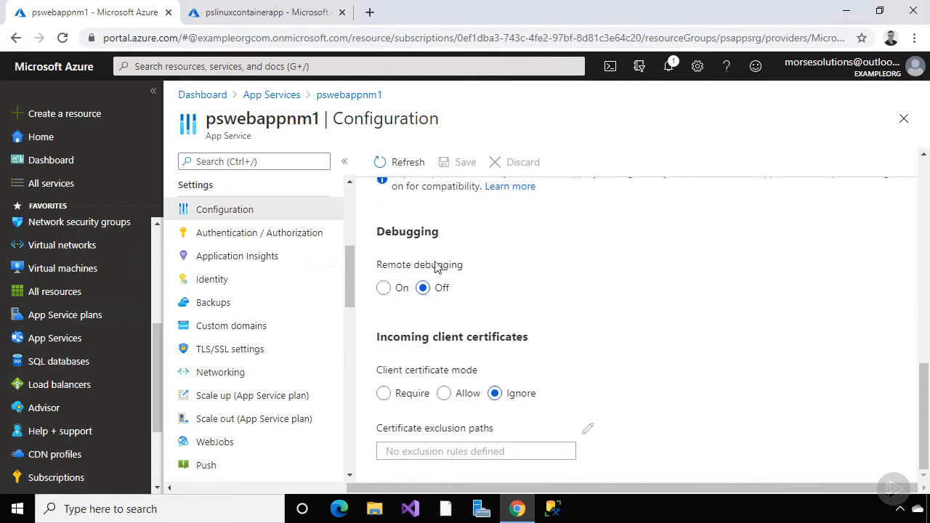
{"action": "left_click", "coordinate": [383, 289]}
{"action": "left_click", "coordinate": [405, 346]}
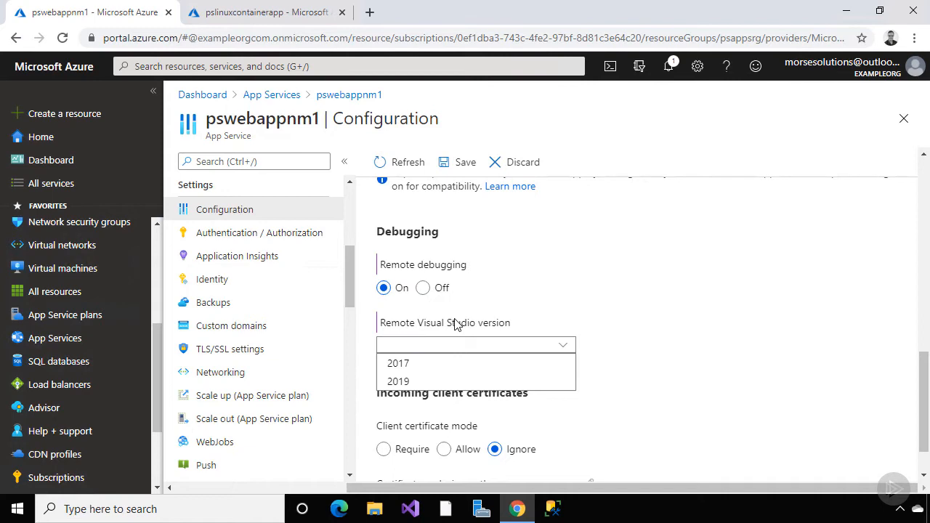
{"action": "left_click", "coordinate": [426, 293]}
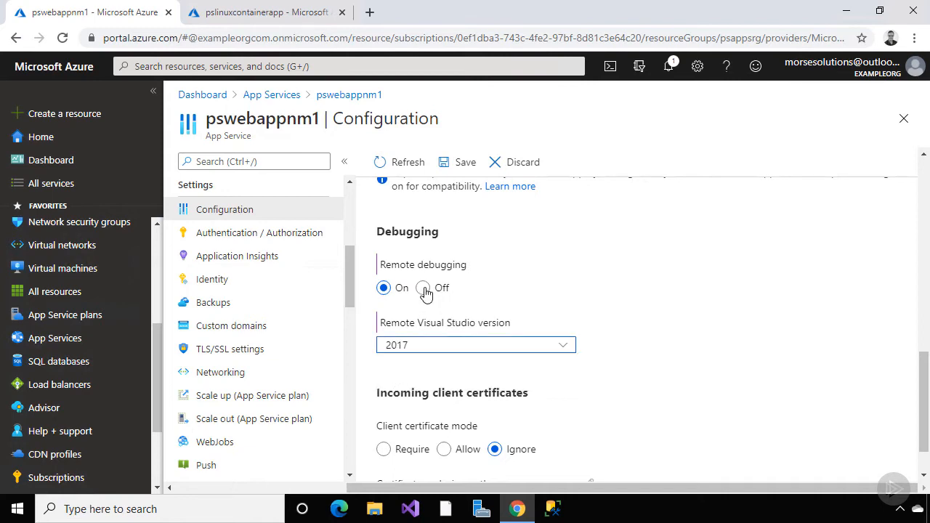
{"action": "left_click", "coordinate": [424, 290]}
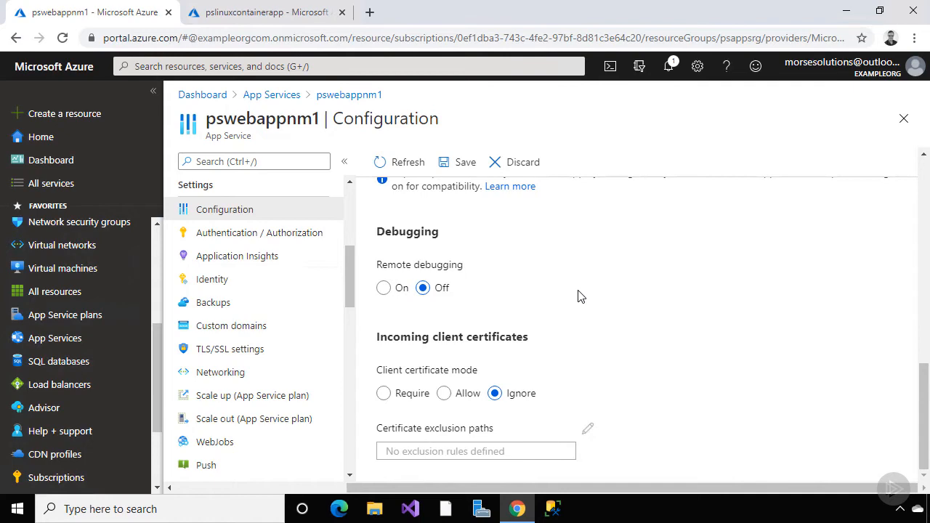
{"action": "scroll", "coordinate": [579, 297], "scroll_direction": "up", "scroll_amount": 10}
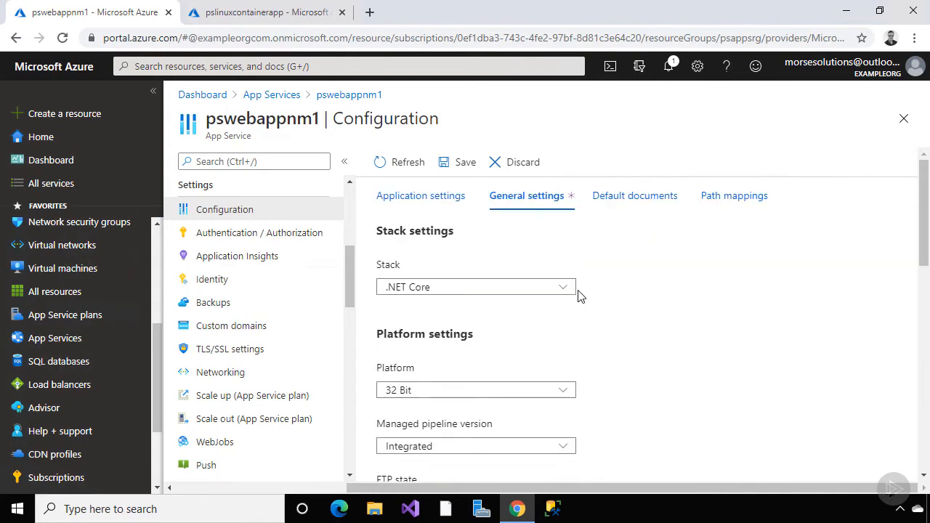
Review pswebappnm1's default documents list
{"action": "left_click", "coordinate": [635, 197]}
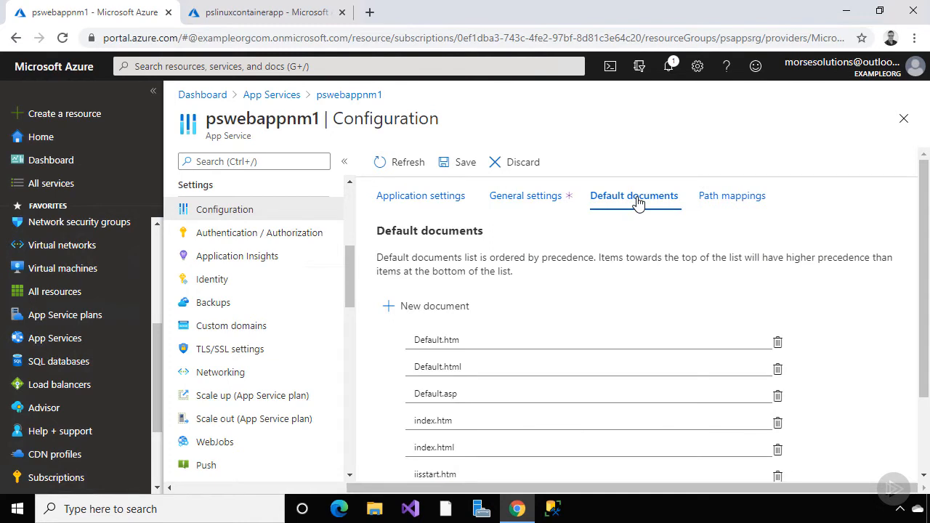
{"action": "scroll", "coordinate": [651, 246], "scroll_direction": "down", "scroll_amount": 2}
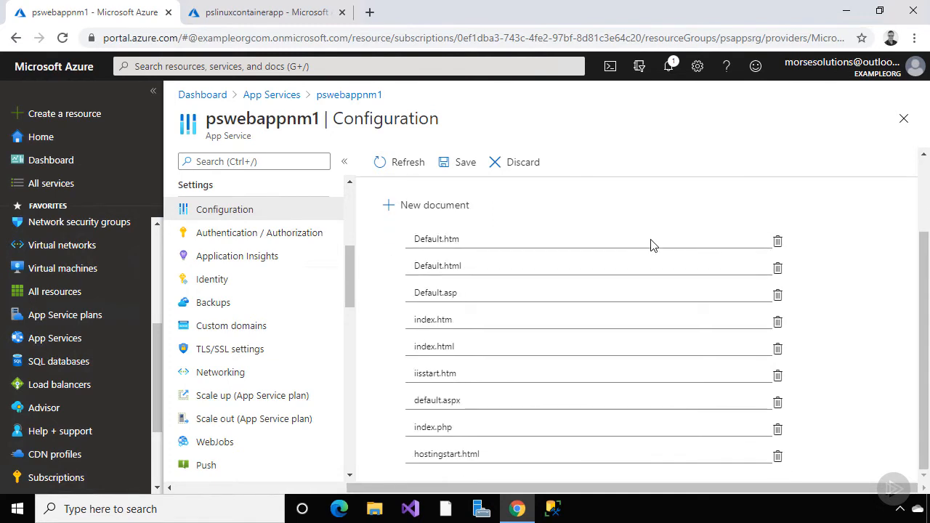
{"action": "scroll", "coordinate": [651, 246], "scroll_direction": "up", "scroll_amount": 2}
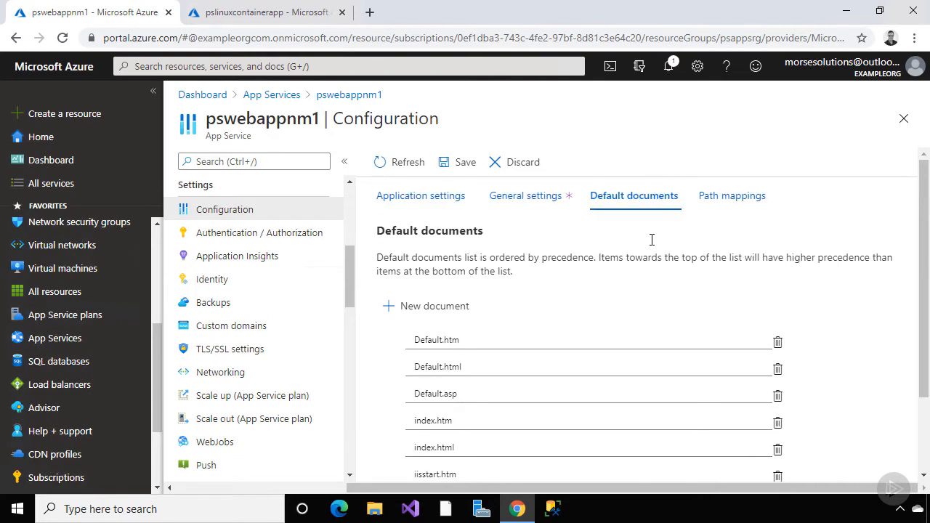
Check path mappings, cancel a new handler mapping, and switch to pslinuxcontainerapp's Overview
{"action": "left_click", "coordinate": [717, 197]}
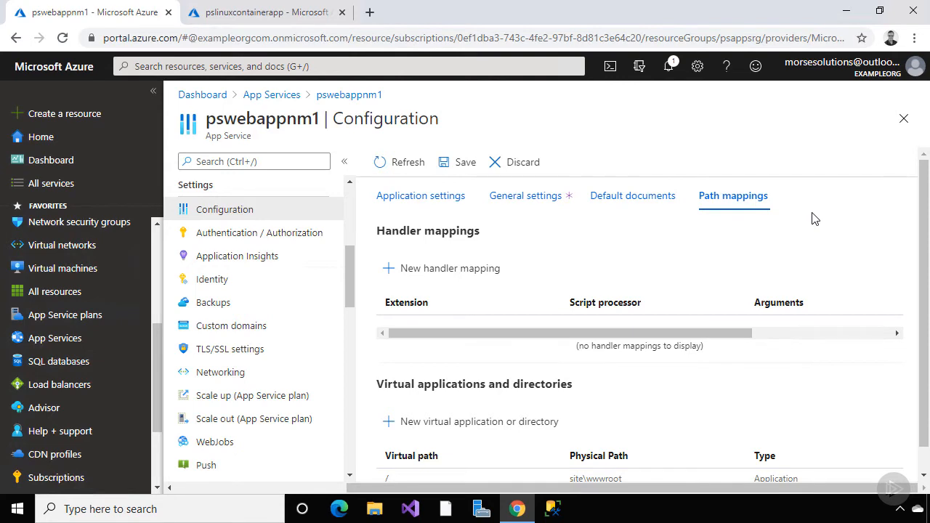
{"action": "scroll", "coordinate": [814, 219], "scroll_direction": "down", "scroll_amount": 1}
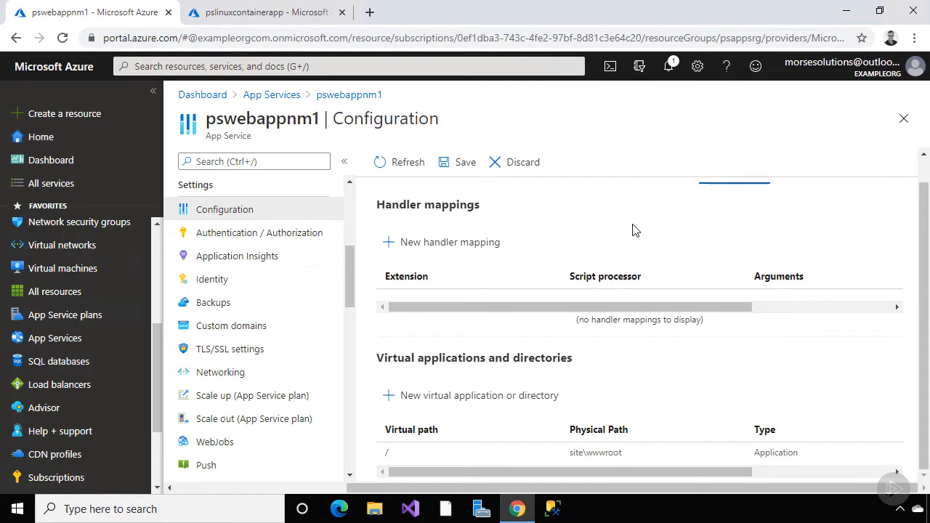
{"action": "left_click", "coordinate": [490, 244]}
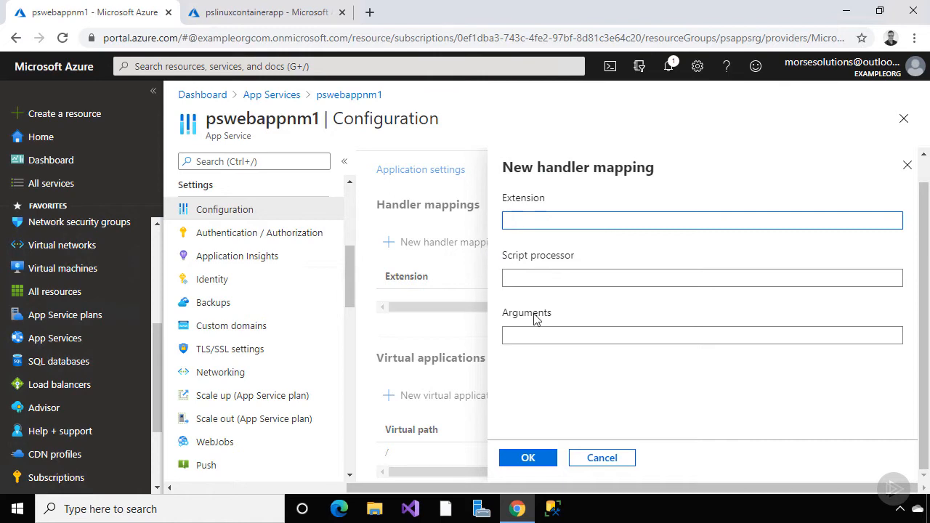
{"action": "left_click", "coordinate": [589, 460]}
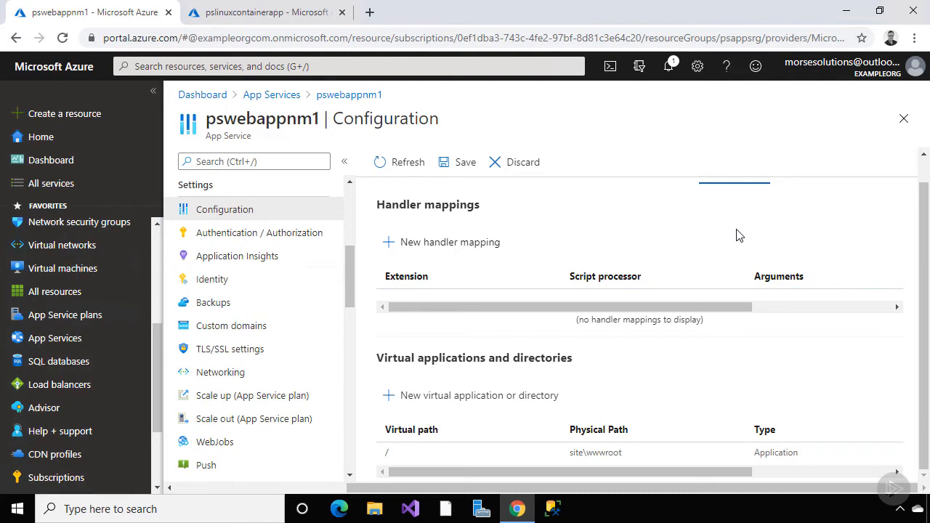
{"action": "key", "text": "ctrl+Tab"}
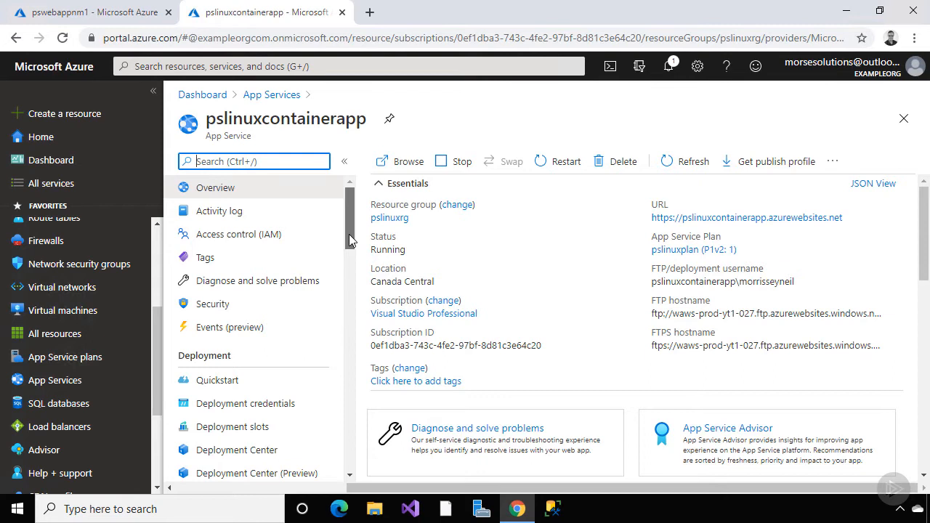
Glance at pslinuxcontainerapp's Container settings, then review its Configuration application settings and General settings
{"action": "left_click_drag", "start_coordinate": [349, 234], "coordinate": [356, 304]}
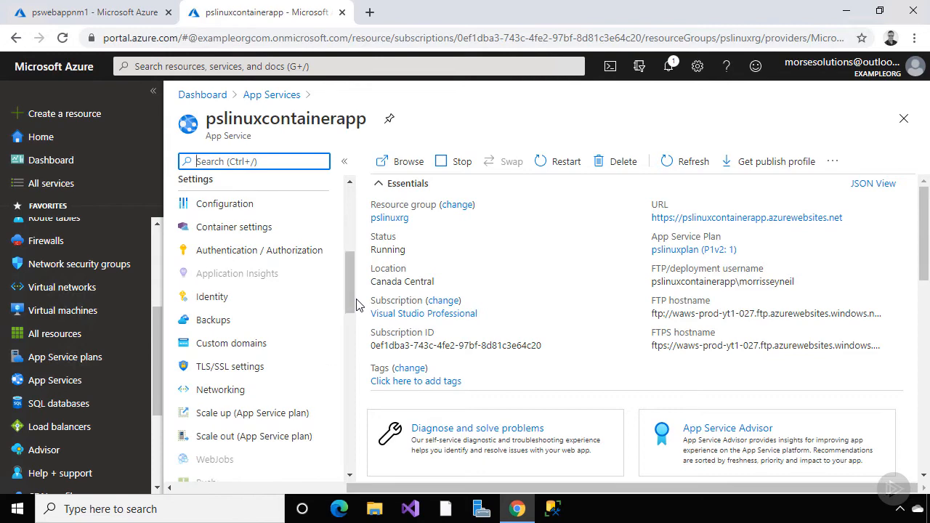
{"action": "left_click", "coordinate": [291, 230]}
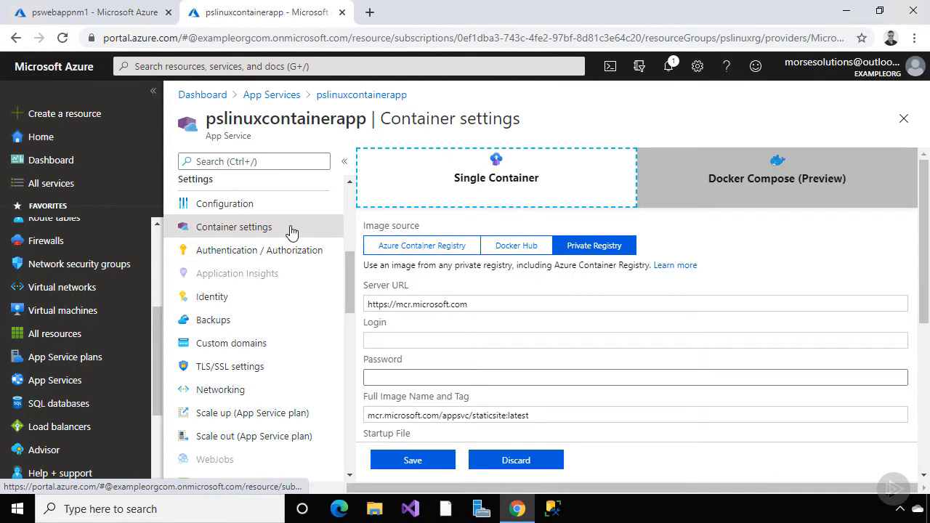
{"action": "left_click", "coordinate": [285, 207]}
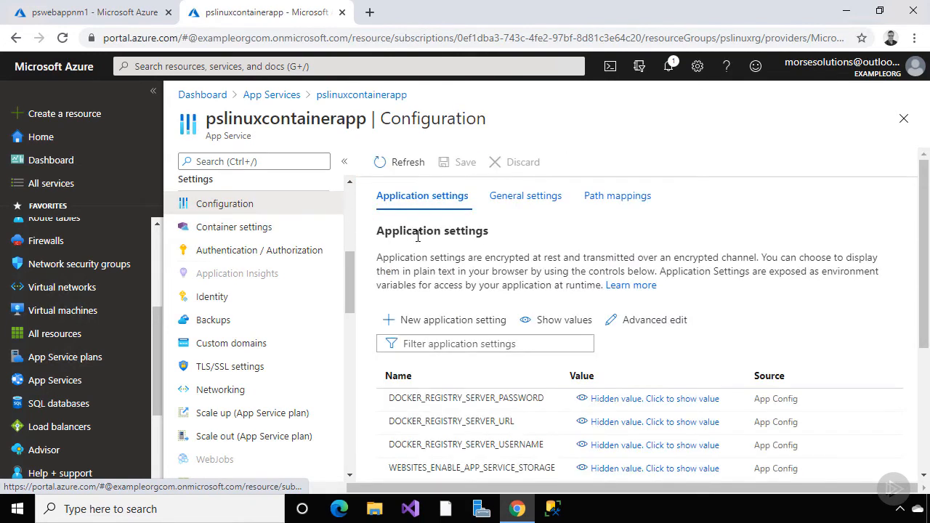
{"action": "scroll", "coordinate": [421, 251], "scroll_direction": "down", "scroll_amount": 2}
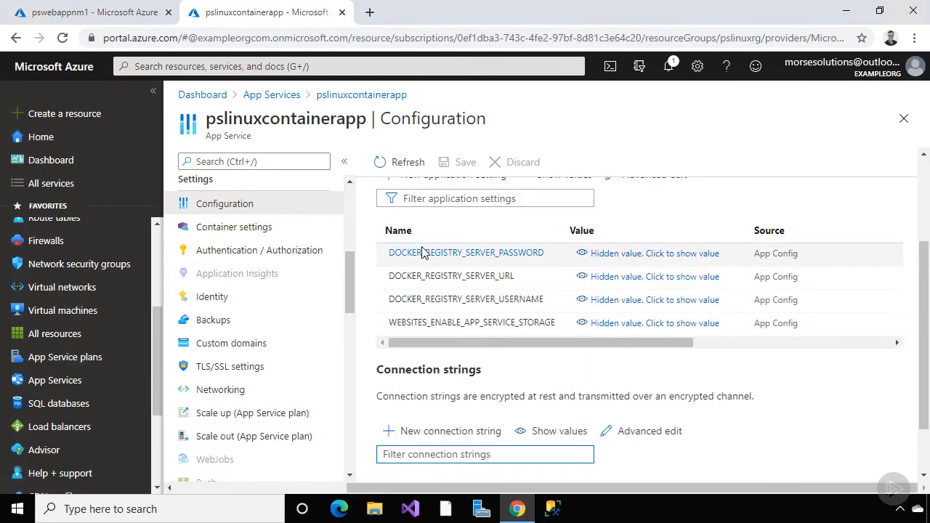
{"action": "scroll", "coordinate": [421, 251], "scroll_direction": "down", "scroll_amount": 1}
{"action": "scroll", "coordinate": [422, 251], "scroll_direction": "up", "scroll_amount": 3}
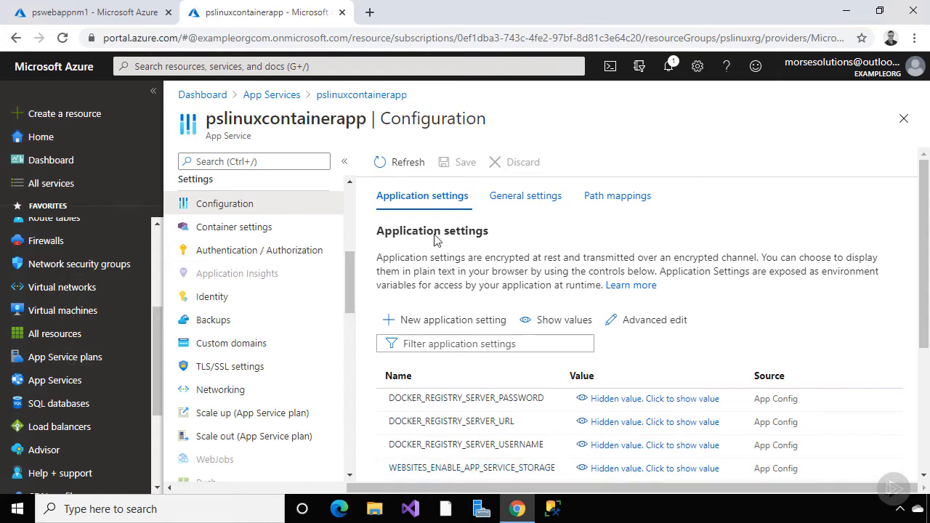
{"action": "left_click", "coordinate": [522, 198]}
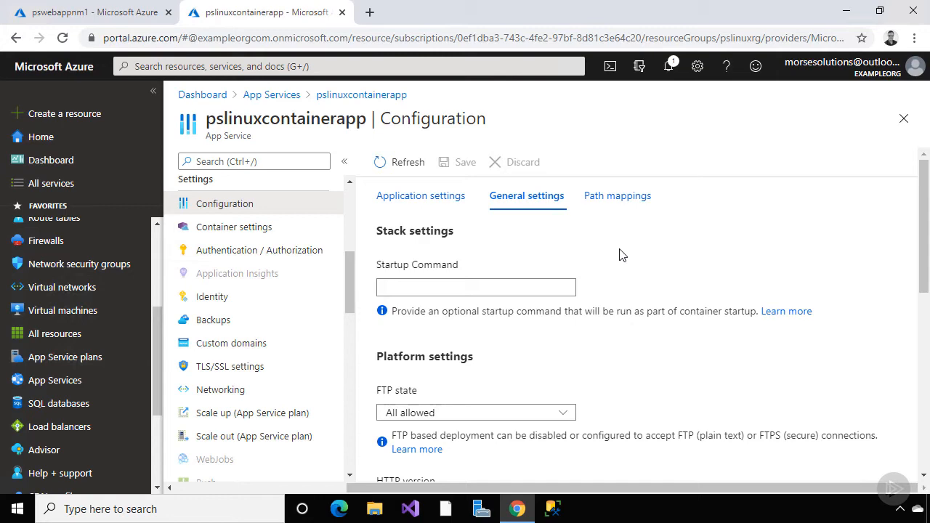
Scroll through General settings (empty Startup Command, FTP All allowed), then view the empty Path mappings storage list
{"action": "scroll", "coordinate": [619, 255], "scroll_direction": "down", "scroll_amount": 3}
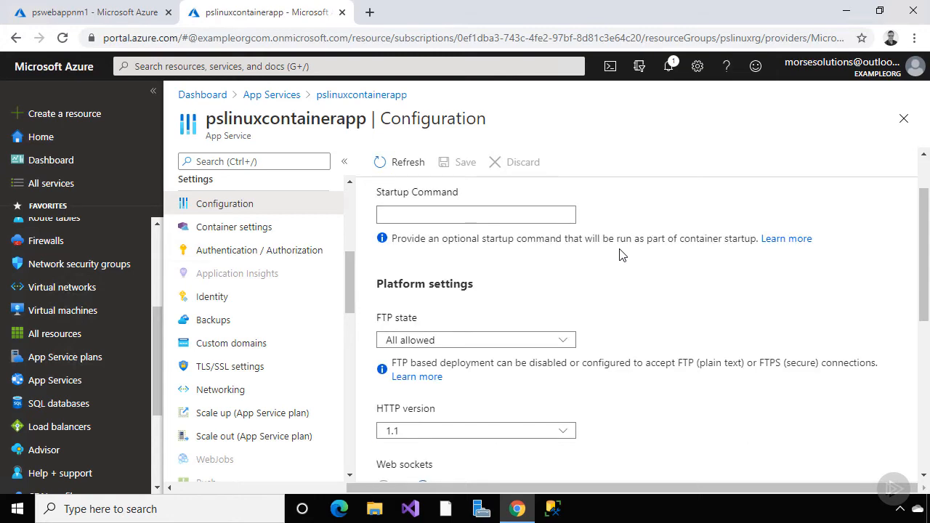
{"action": "scroll", "coordinate": [619, 256], "scroll_direction": "up", "scroll_amount": 1}
{"action": "scroll", "coordinate": [614, 261], "scroll_direction": "down", "scroll_amount": 1}
{"action": "scroll", "coordinate": [612, 263], "scroll_direction": "down", "scroll_amount": 3}
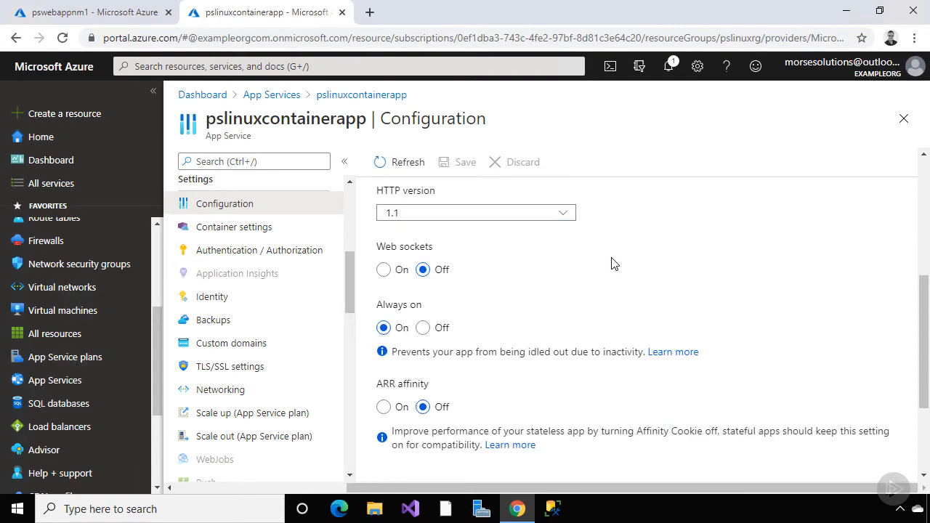
{"action": "scroll", "coordinate": [612, 263], "scroll_direction": "up", "scroll_amount": 6}
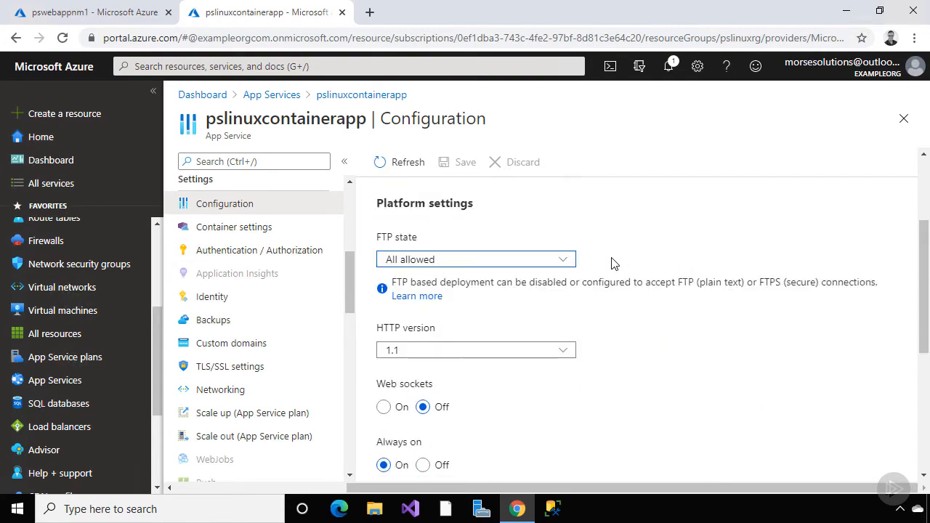
{"action": "left_click", "coordinate": [630, 203]}
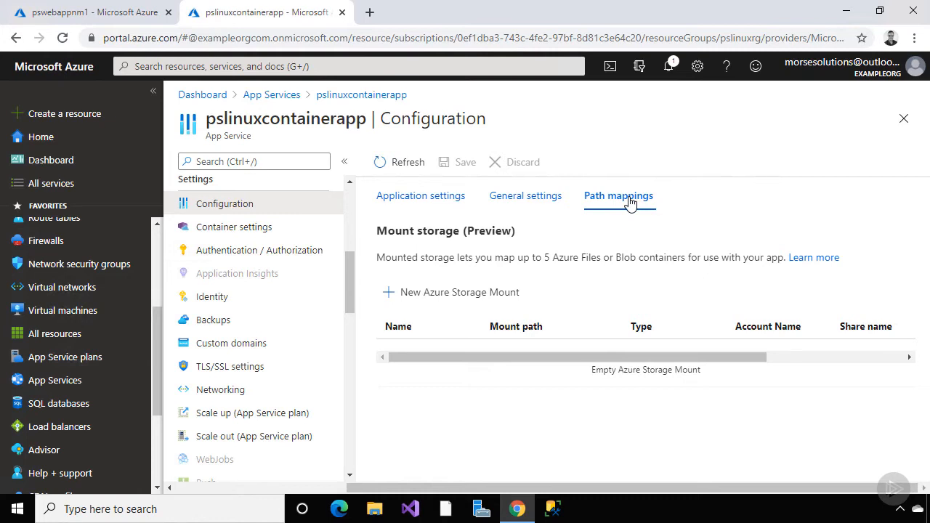
Start a new Azure Storage Mount named stgmntpt using the stgacctnm storage account
{"action": "left_click", "coordinate": [486, 295]}
{"action": "type", "text": "stgmntpt"}
{"action": "left_click", "coordinate": [702, 338]}
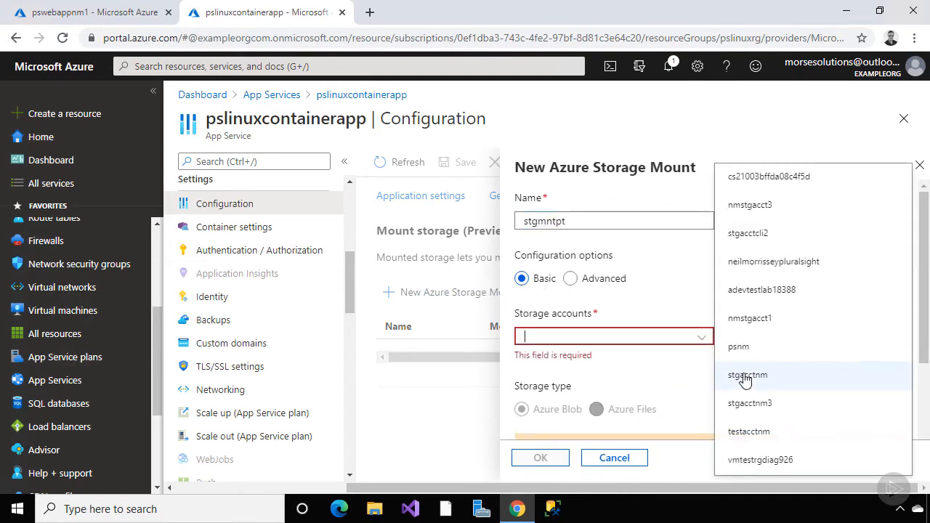
{"action": "left_click", "coordinate": [745, 376]}
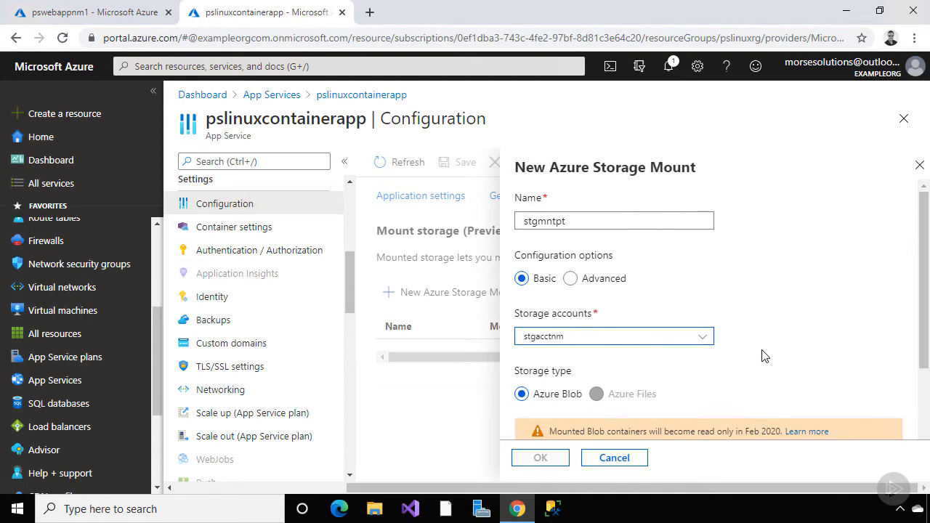
{"action": "scroll", "coordinate": [765, 356], "scroll_direction": "down", "scroll_amount": 3}
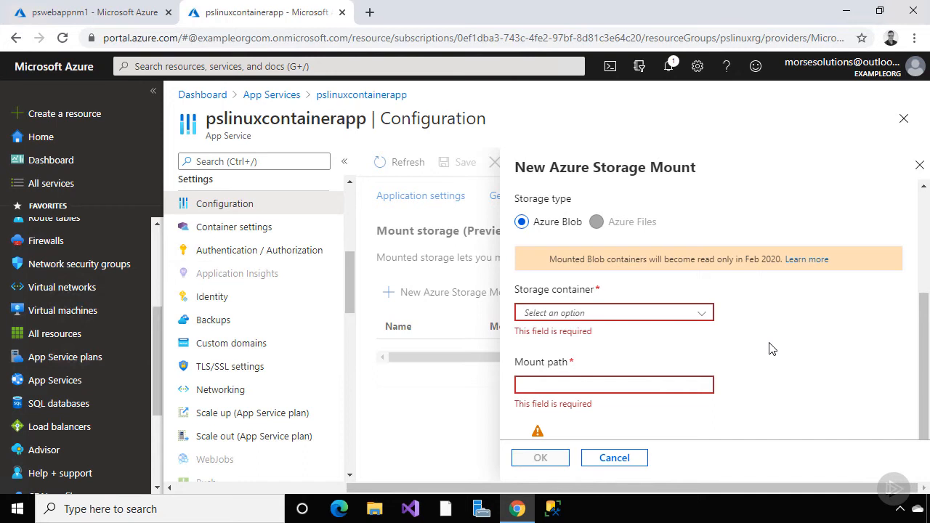
{"action": "scroll", "coordinate": [770, 349], "scroll_direction": "up", "scroll_amount": 3}
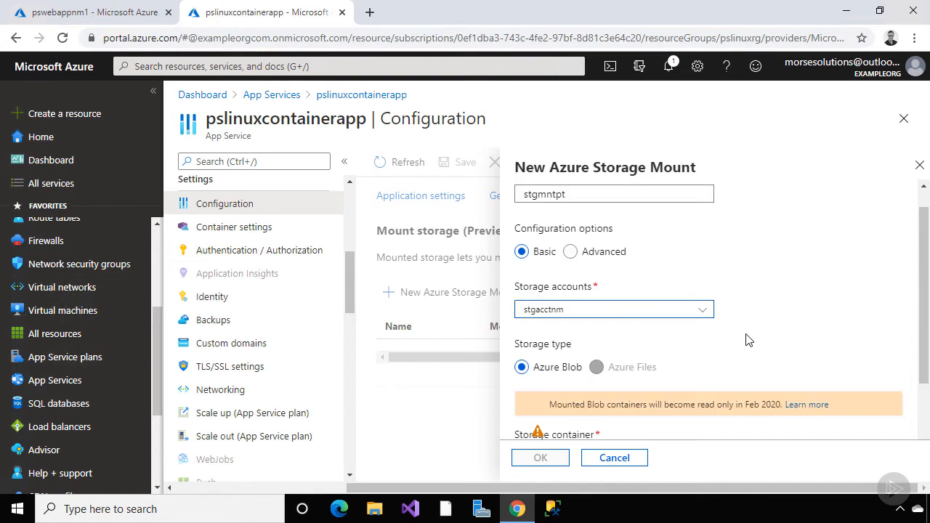
Set the mount to Advanced Azure Files with share share1 at path /folder1 and confirm
{"action": "left_click", "coordinate": [571, 253]}
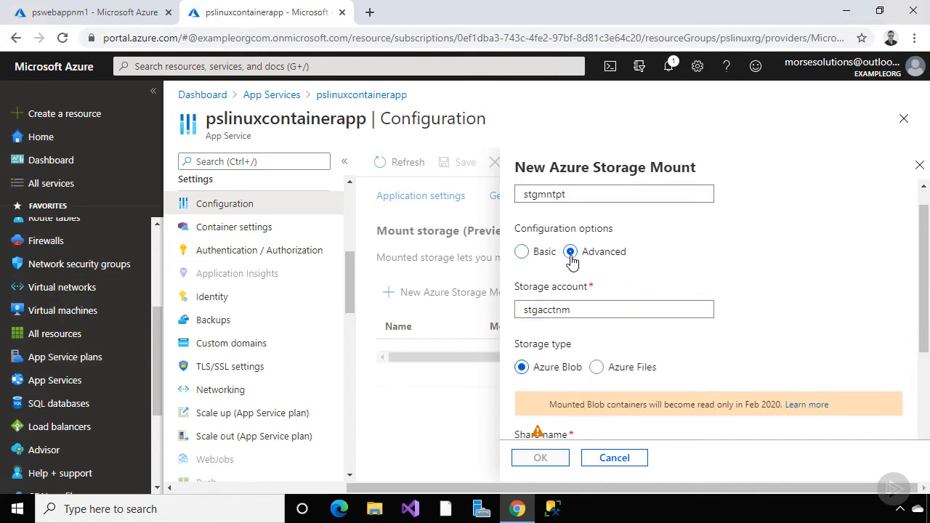
{"action": "left_click", "coordinate": [596, 367]}
{"action": "scroll", "coordinate": [703, 365], "scroll_direction": "down", "scroll_amount": 2}
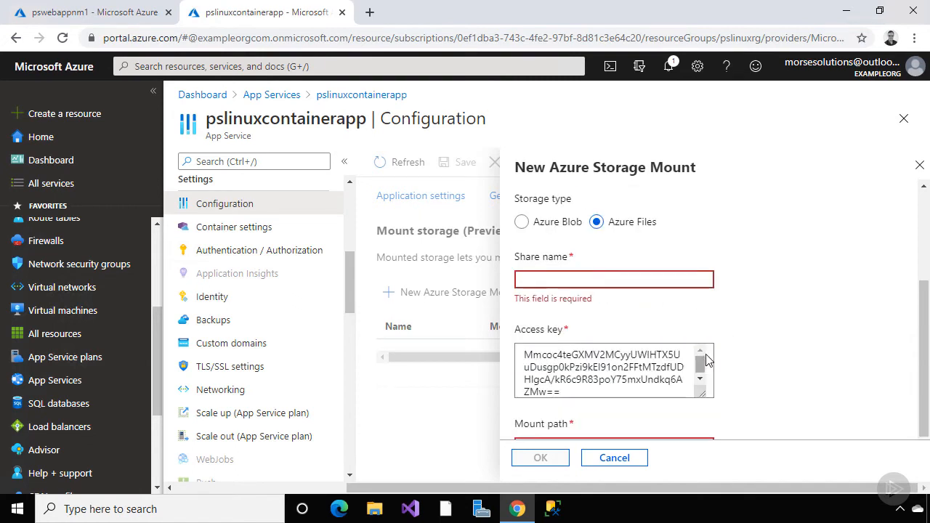
{"action": "left_click", "coordinate": [645, 279]}
{"action": "type", "text": "share1"}
{"action": "key", "text": "Tab"}
{"action": "scroll", "coordinate": [733, 285], "scroll_direction": "down", "scroll_amount": 1}
{"action": "left_click", "coordinate": [683, 385]}
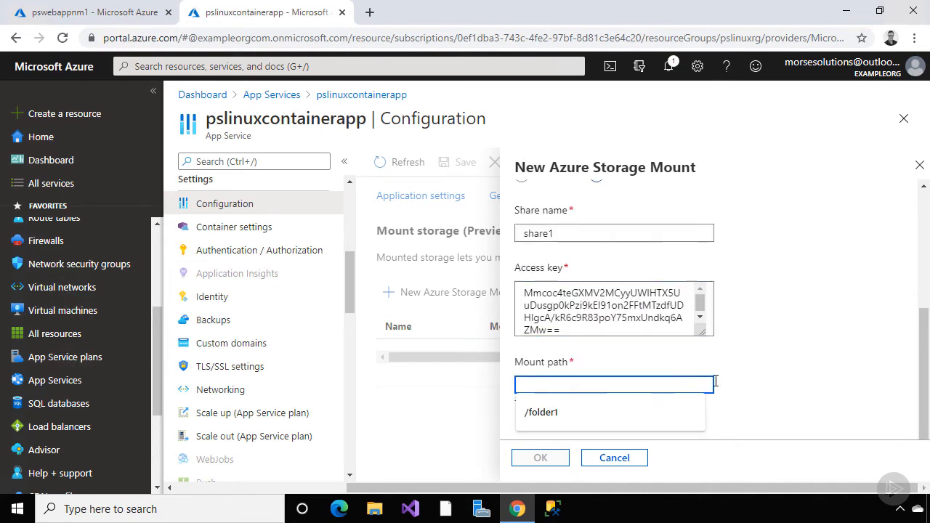
{"action": "left_click", "coordinate": [690, 407]}
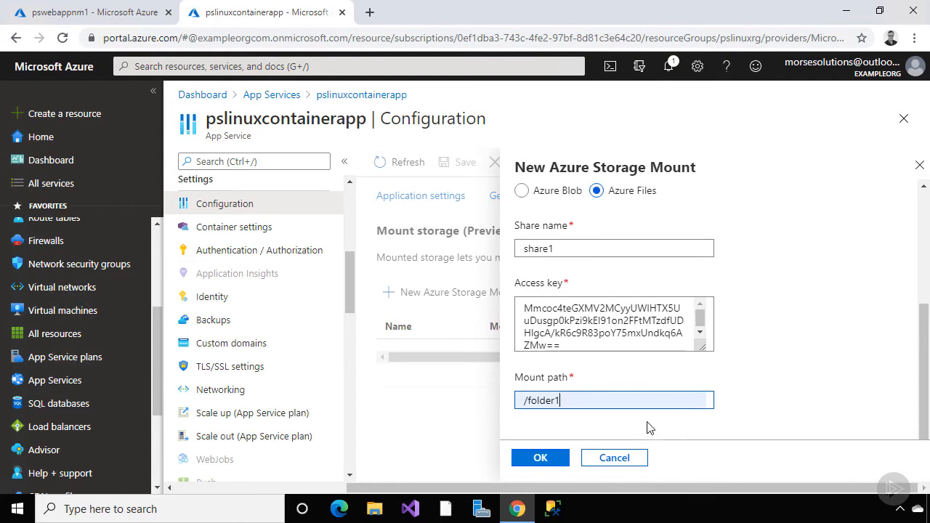
{"action": "left_click", "coordinate": [552, 460]}
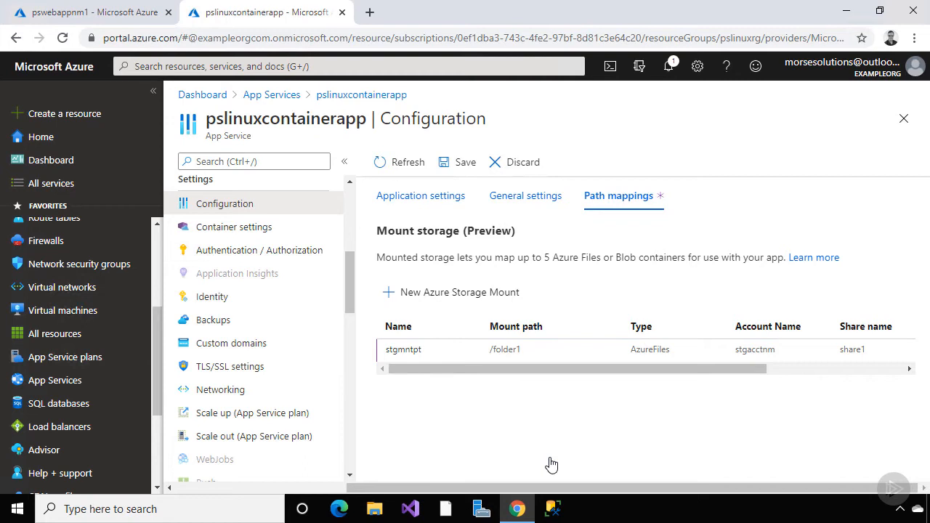
Save the stgmntpt storage mount to pslinuxcontainerapp, accepting the app restart
{"action": "left_click_drag", "start_coordinate": [608, 369], "coordinate": [574, 376]}
{"action": "left_click", "coordinate": [464, 162]}
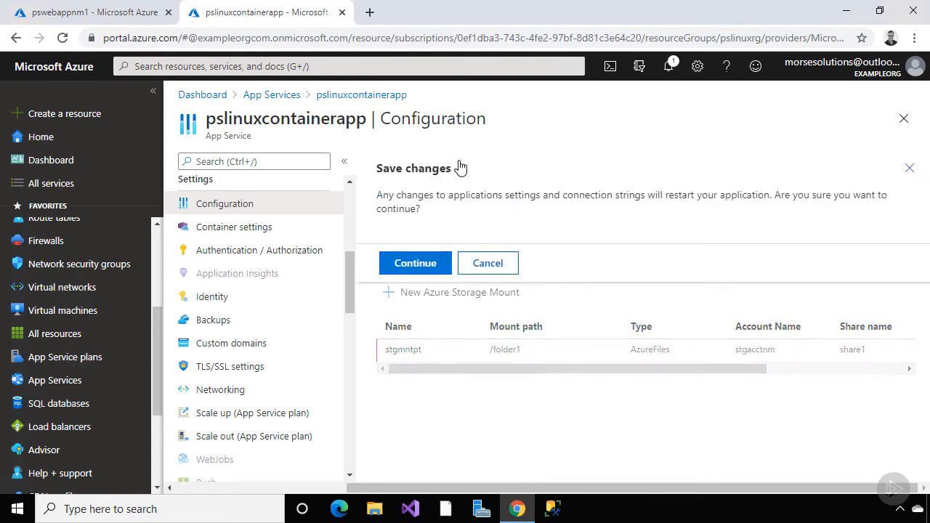
{"action": "left_click", "coordinate": [414, 263]}
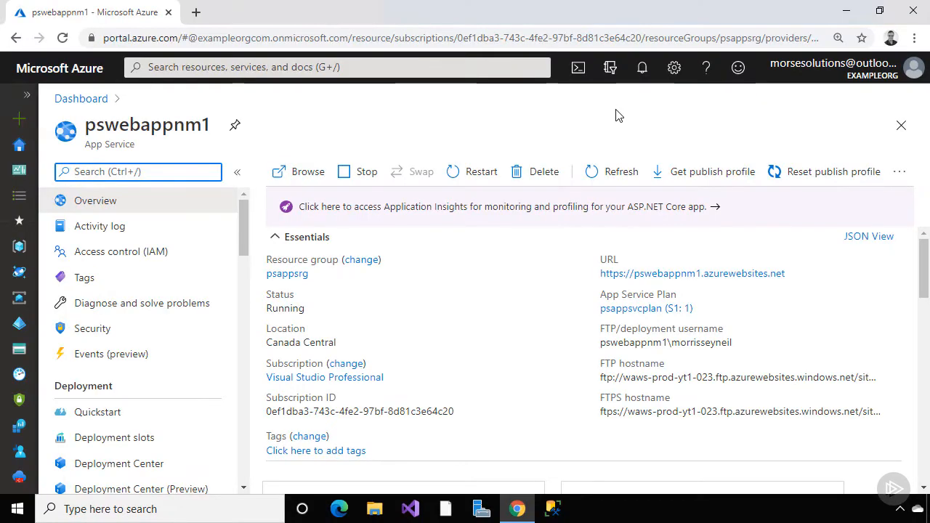
Download pswebappnm1's publish profile and open the PublishSettings file
{"action": "left_click", "coordinate": [692, 174]}
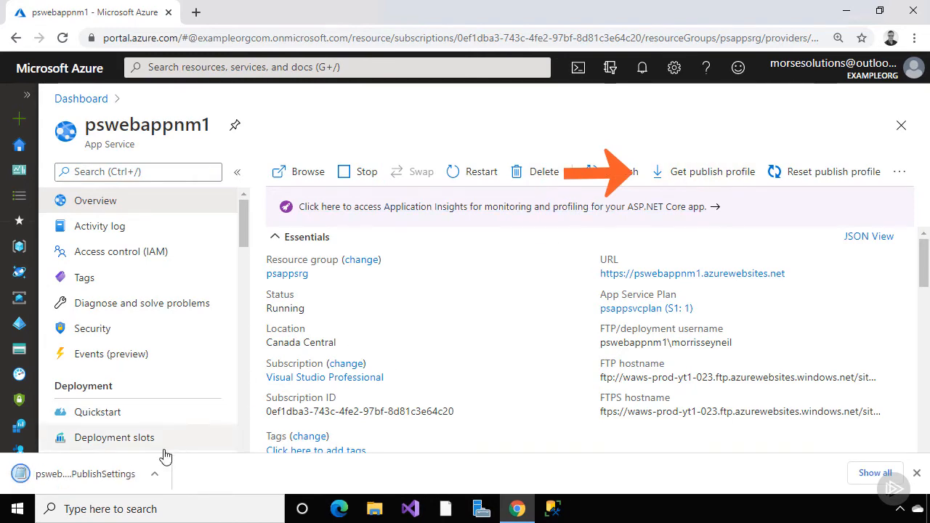
{"action": "left_click", "coordinate": [131, 473]}
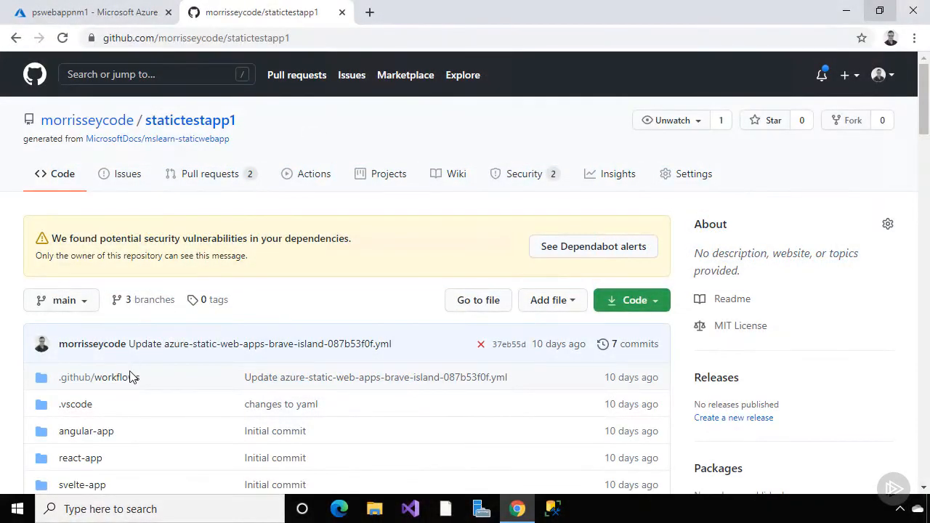
Open .github/workflows and read the azure-static-web-apps-brave-island-087b53f0f.yml workflow code
{"action": "left_click", "coordinate": [126, 385]}
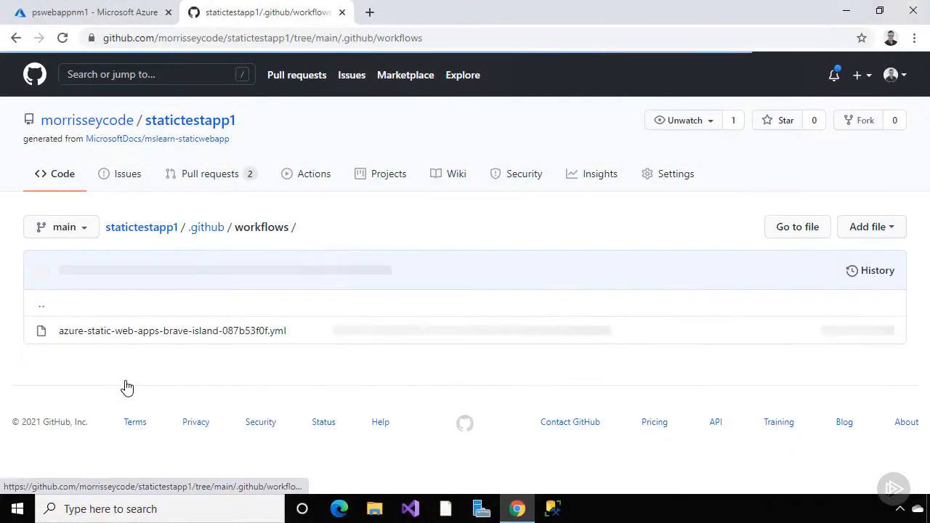
{"action": "left_click", "coordinate": [145, 338]}
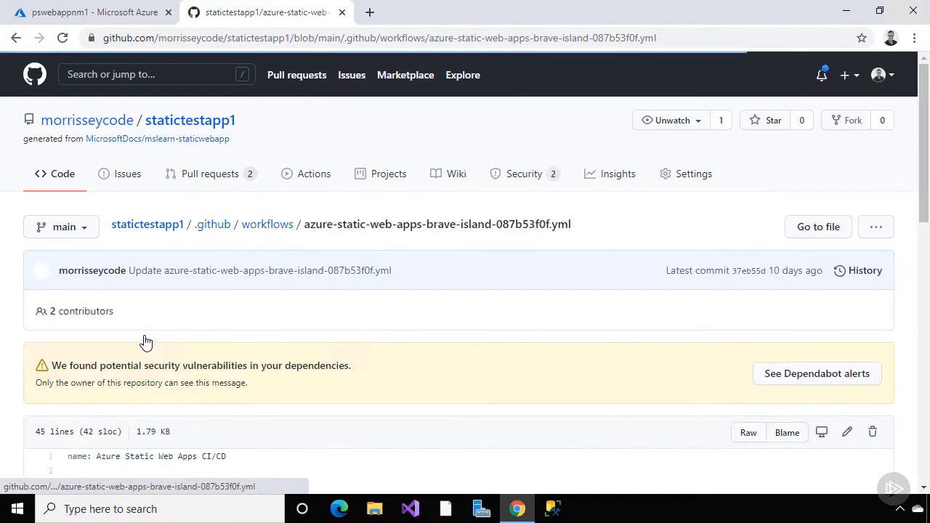
{"action": "scroll", "coordinate": [145, 340], "scroll_direction": "down", "scroll_amount": 5}
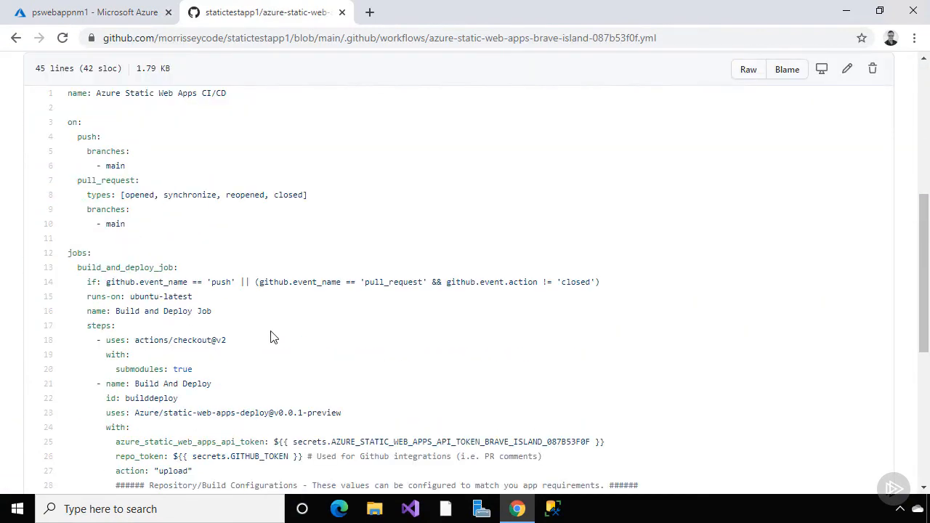
{"action": "scroll", "coordinate": [270, 336], "scroll_direction": "down", "scroll_amount": 2}
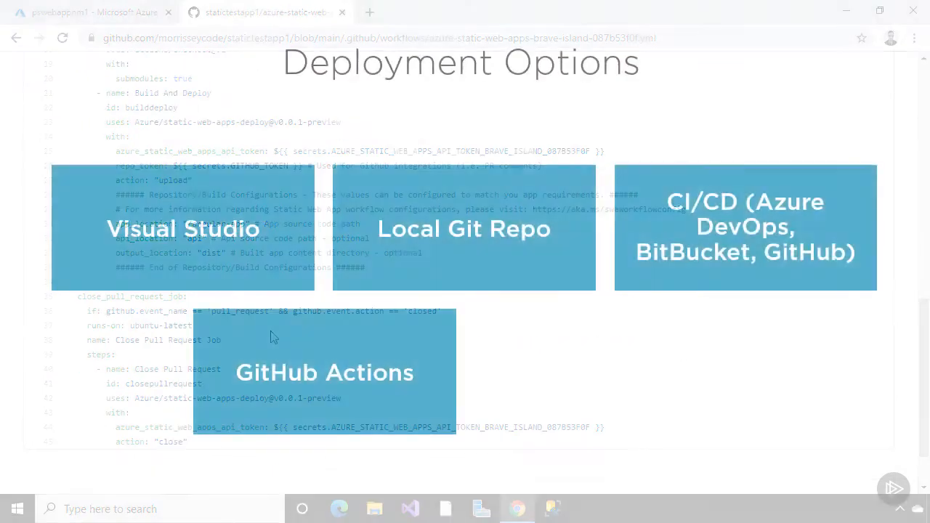
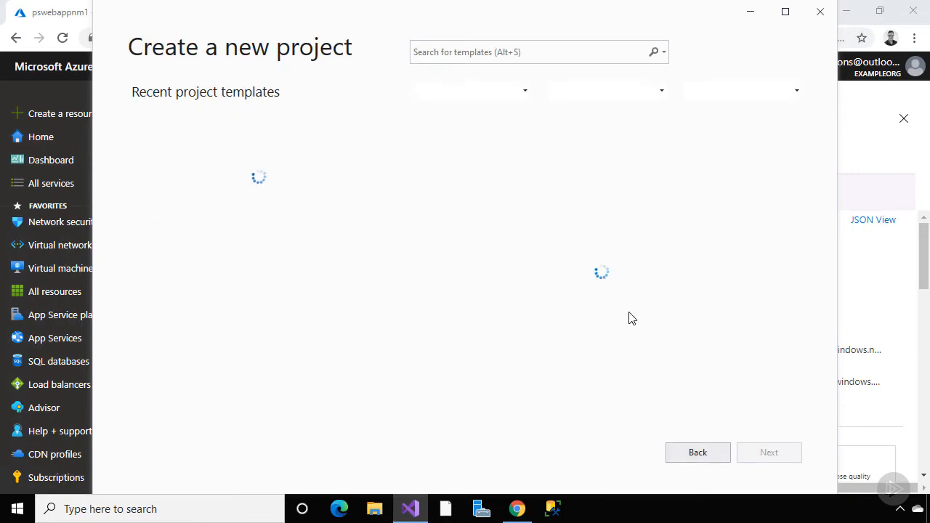
Create the PSTestApp ASP.NET Core Web Application from the Razor Pages Web Application template
{"action": "left_click", "coordinate": [631, 224]}
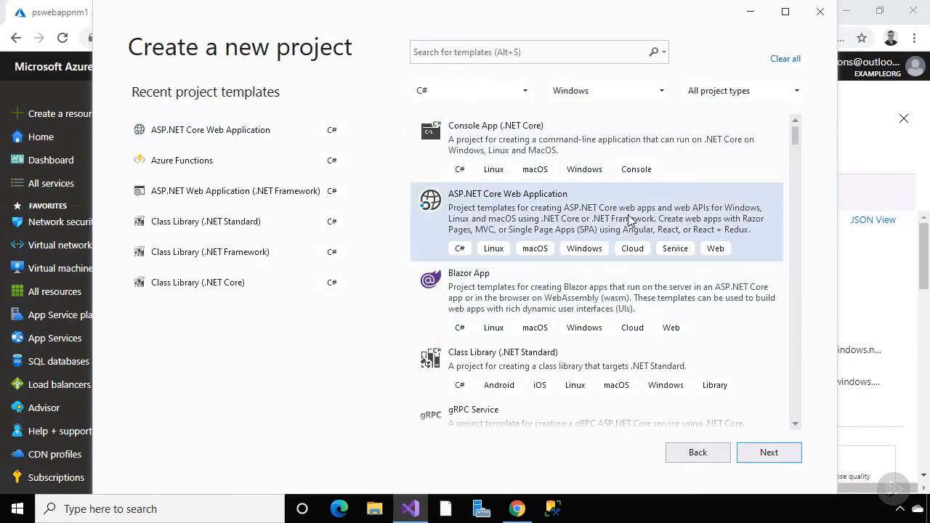
{"action": "left_click", "coordinate": [762, 452]}
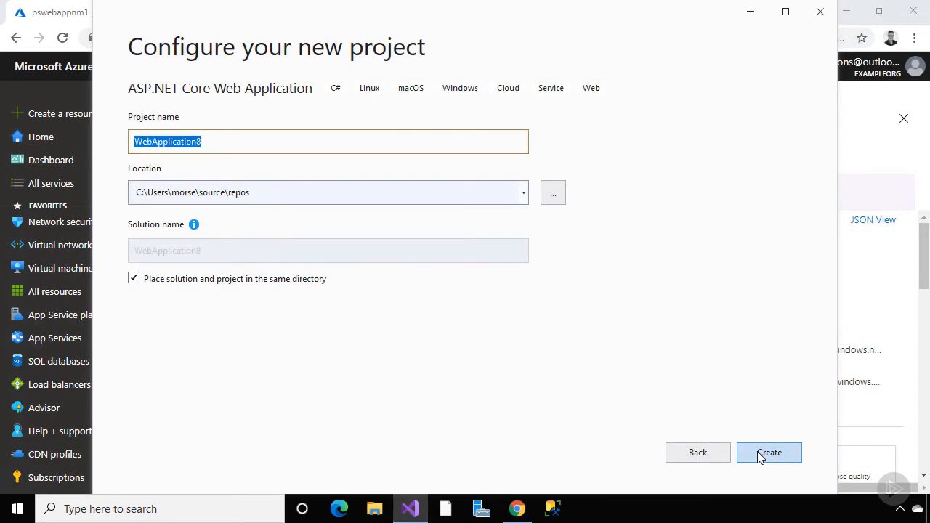
{"action": "type", "text": "PSTestApp"}
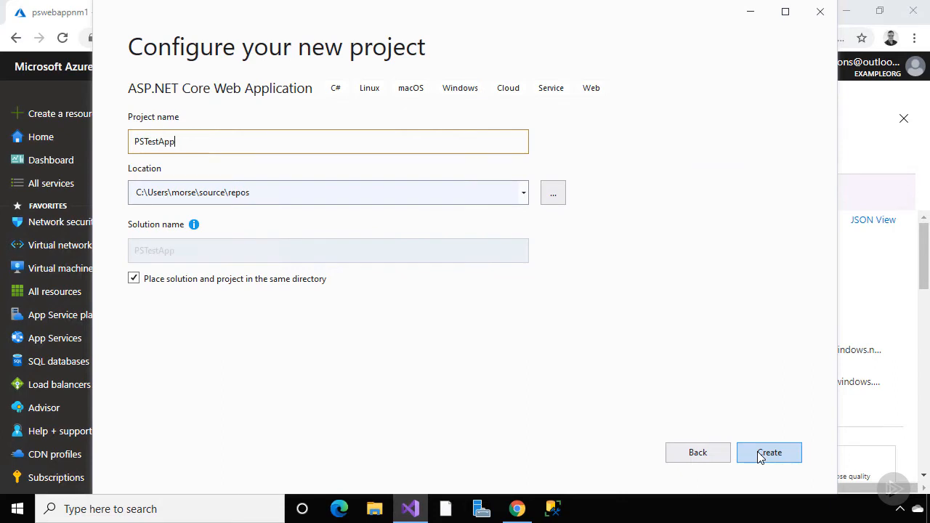
{"action": "left_click", "coordinate": [760, 455]}
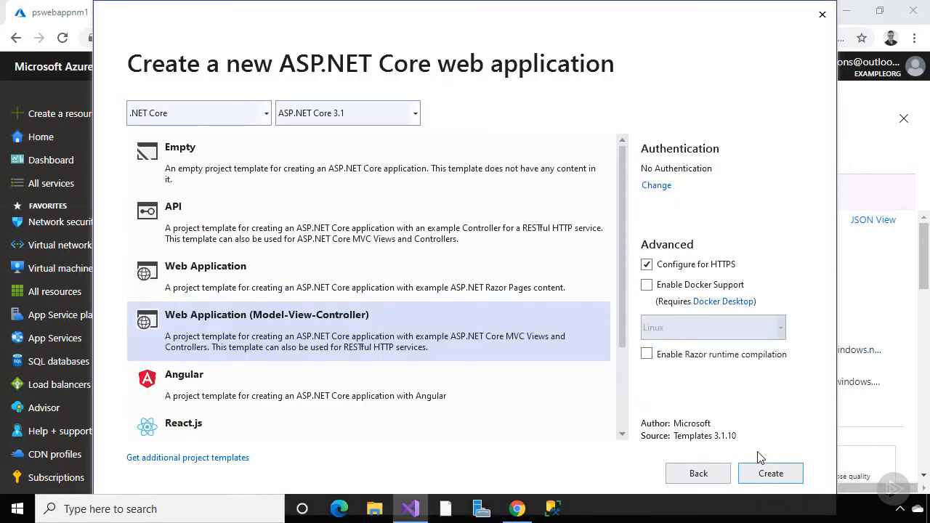
{"action": "left_click", "coordinate": [520, 291]}
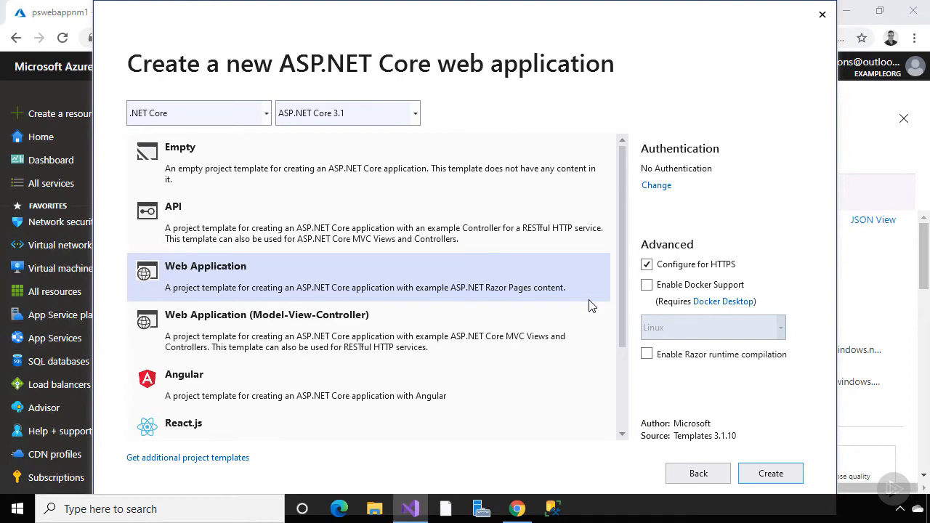
{"action": "left_click", "coordinate": [773, 474]}
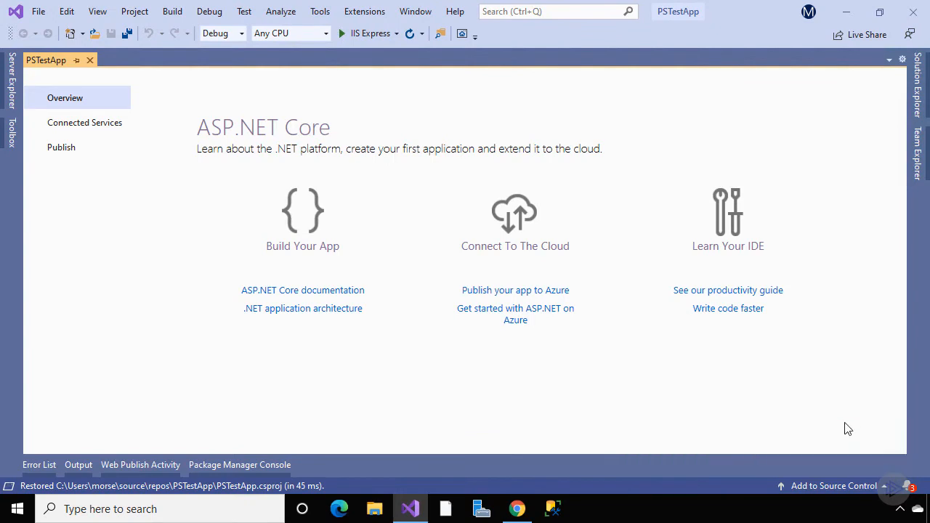
Pin Solution Explorer open, run PSTestApp under IIS Express to view its Welcome page, then close the browser
{"action": "left_click", "coordinate": [919, 83]}
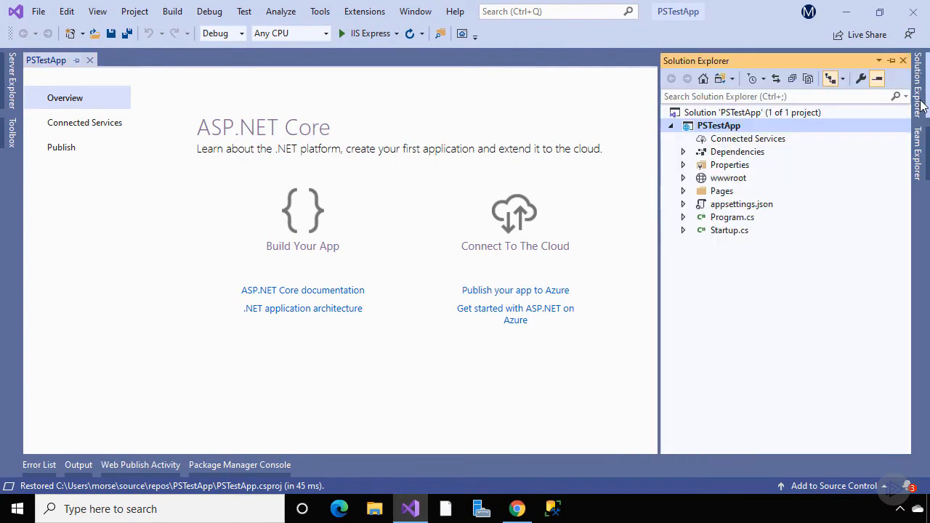
{"action": "left_click", "coordinate": [891, 60]}
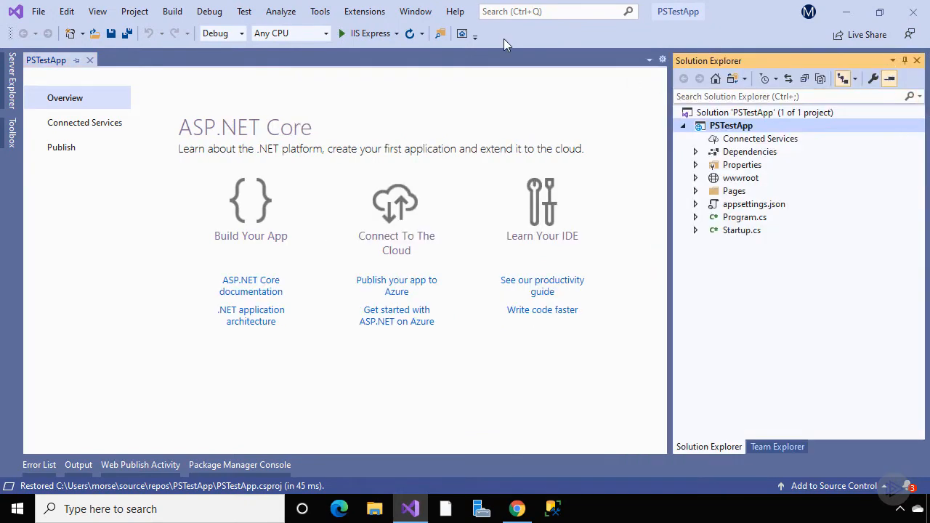
{"action": "left_click", "coordinate": [367, 33]}
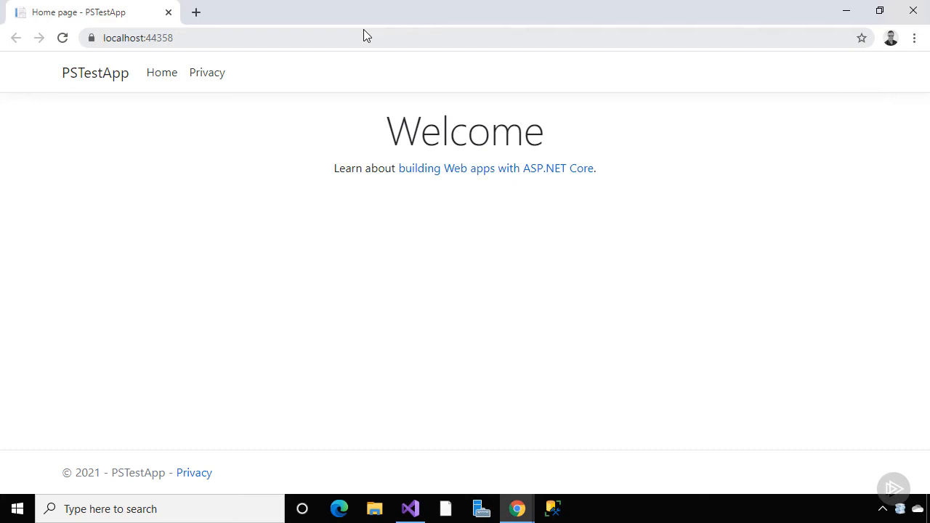
{"action": "left_click", "coordinate": [914, 13]}
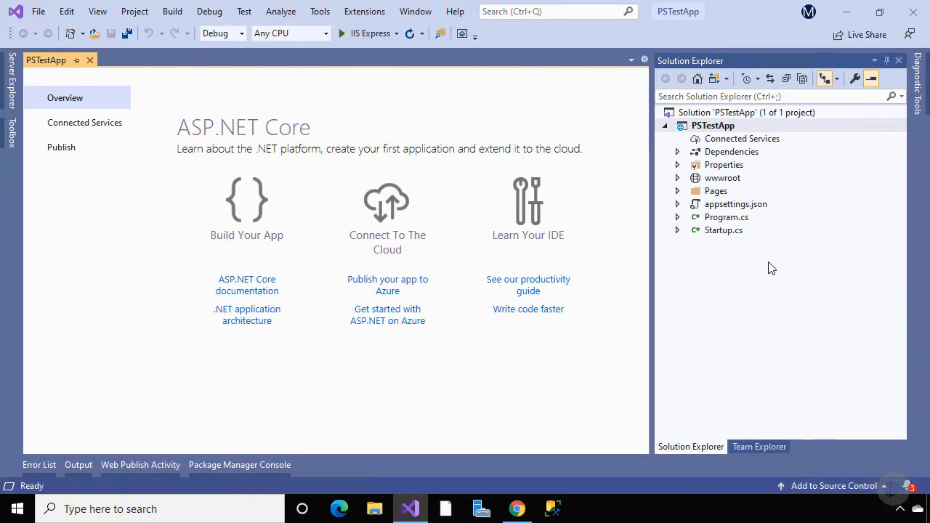
Start publishing PSTestApp to Azure App Service (Windows), expand psappsrg to pswebappnm1, then cancel
{"action": "right_click", "coordinate": [735, 128]}
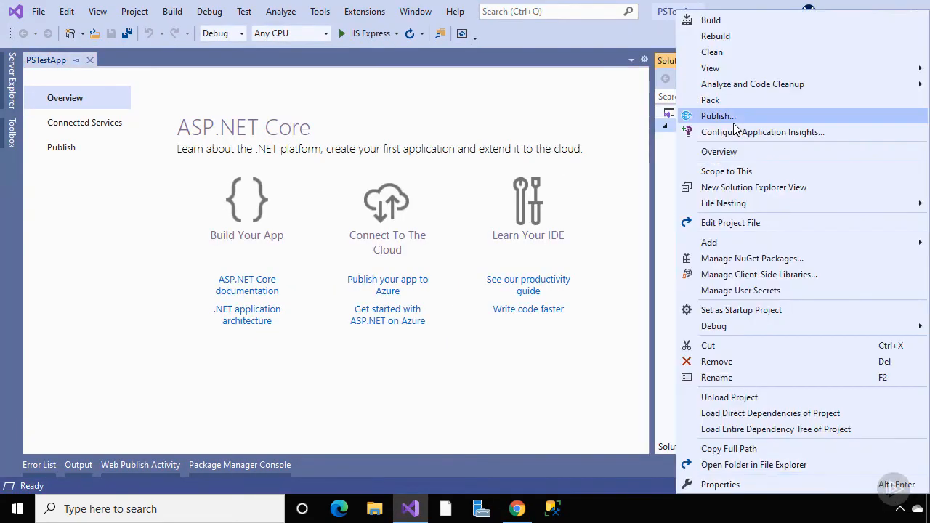
{"action": "left_click", "coordinate": [727, 117]}
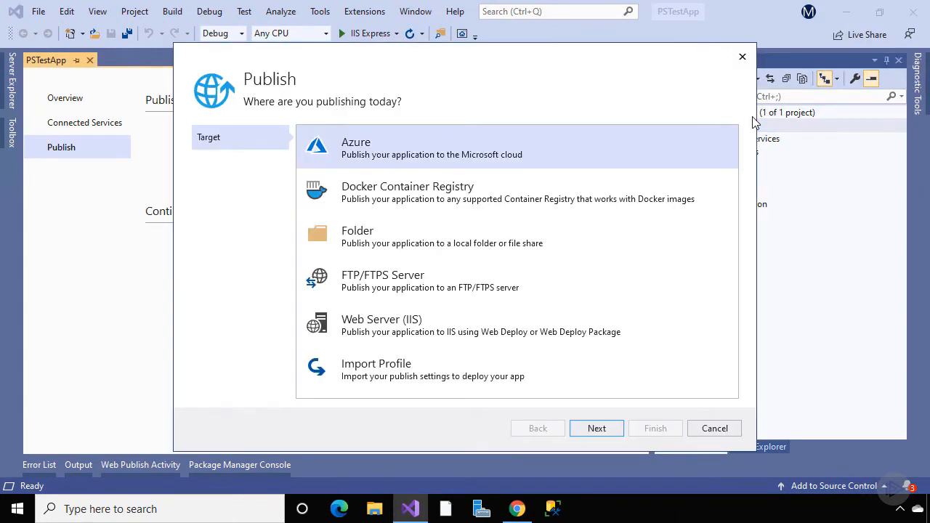
{"action": "left_click", "coordinate": [601, 430]}
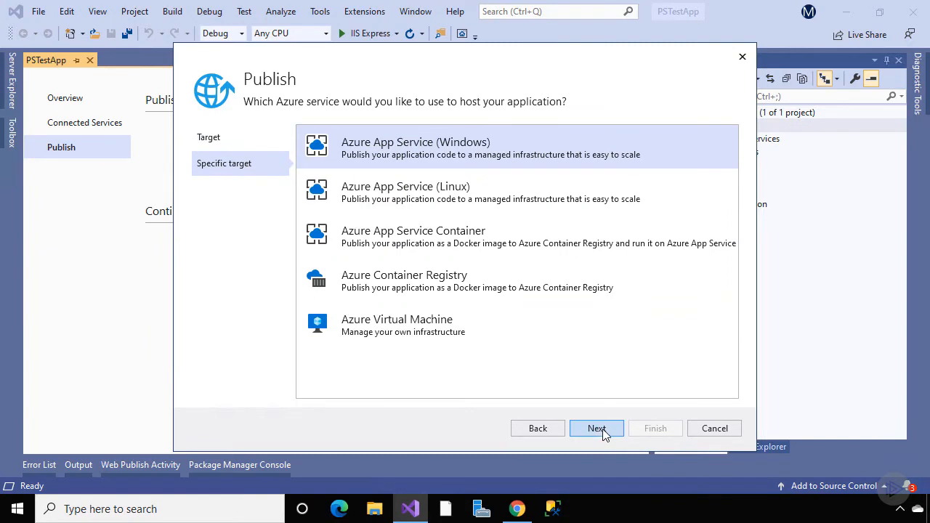
{"action": "left_click", "coordinate": [601, 430]}
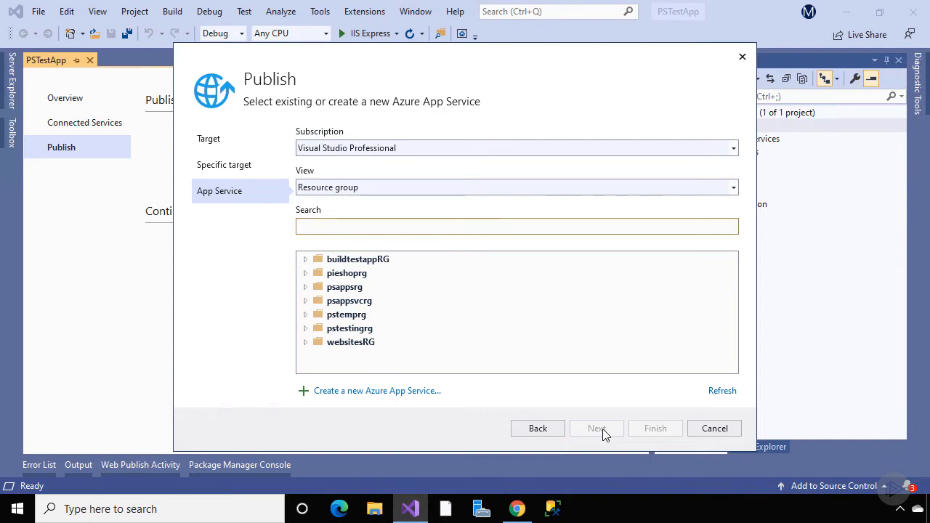
{"action": "left_click", "coordinate": [305, 287]}
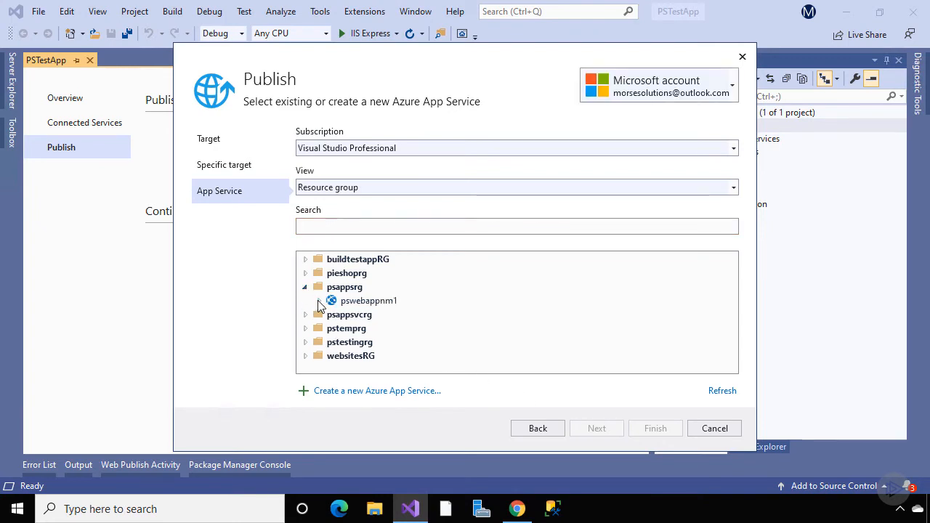
{"action": "left_click", "coordinate": [319, 301]}
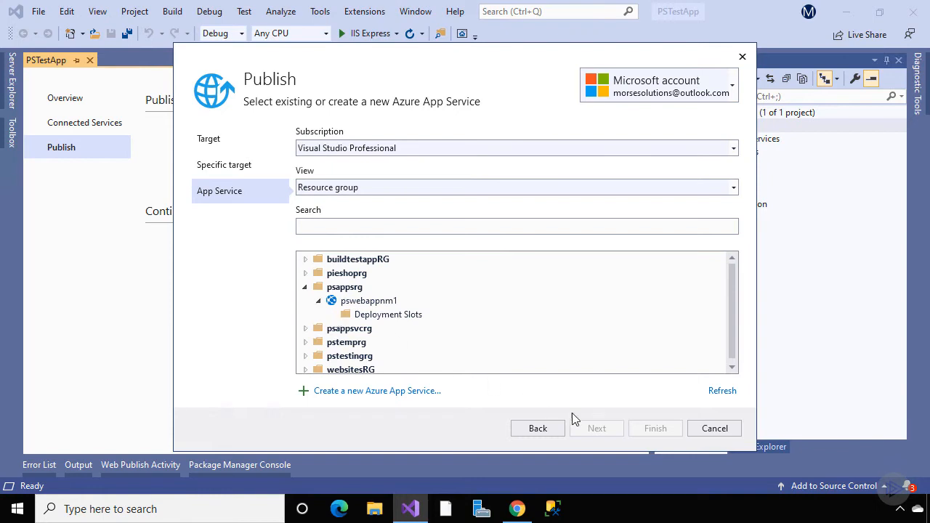
{"action": "left_click", "coordinate": [713, 429]}
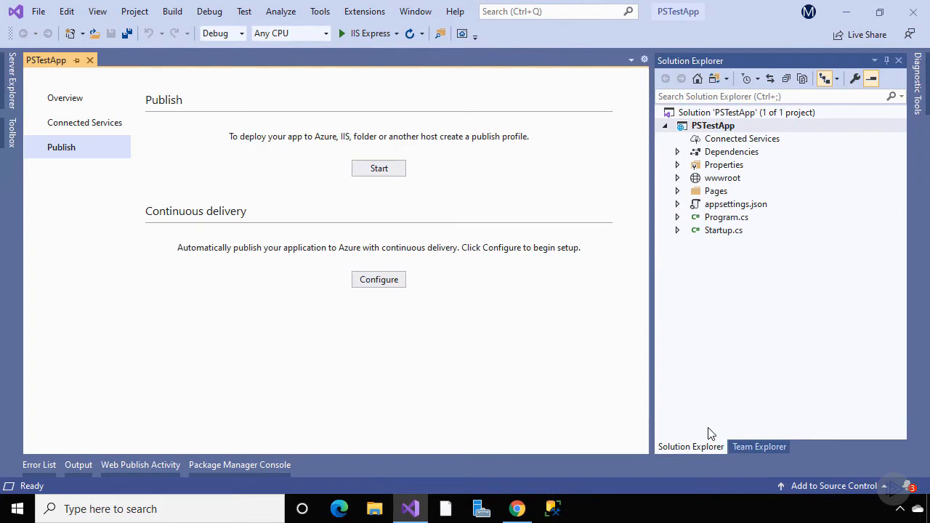
Create a FolderProfile targeting Desktop\publishfiles and publish PSTestApp into that folder
{"action": "left_click", "coordinate": [388, 167]}
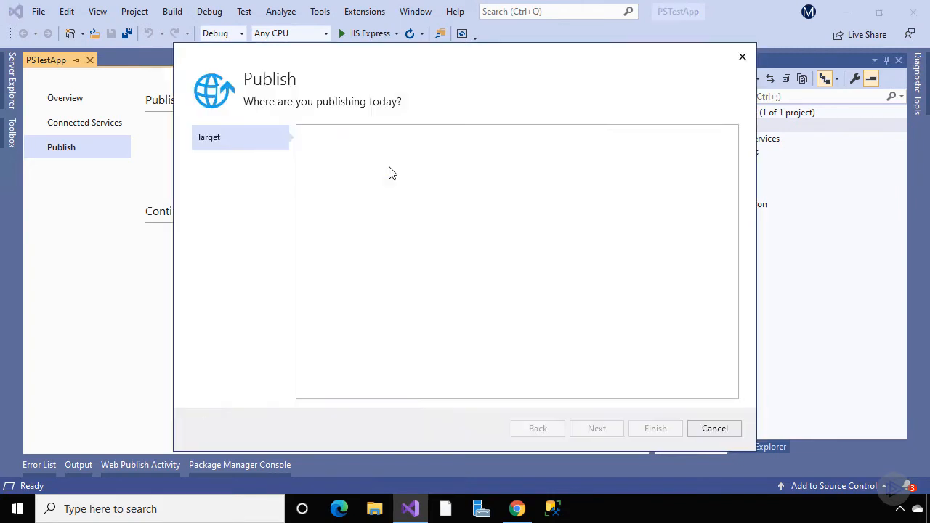
{"action": "left_click", "coordinate": [417, 236]}
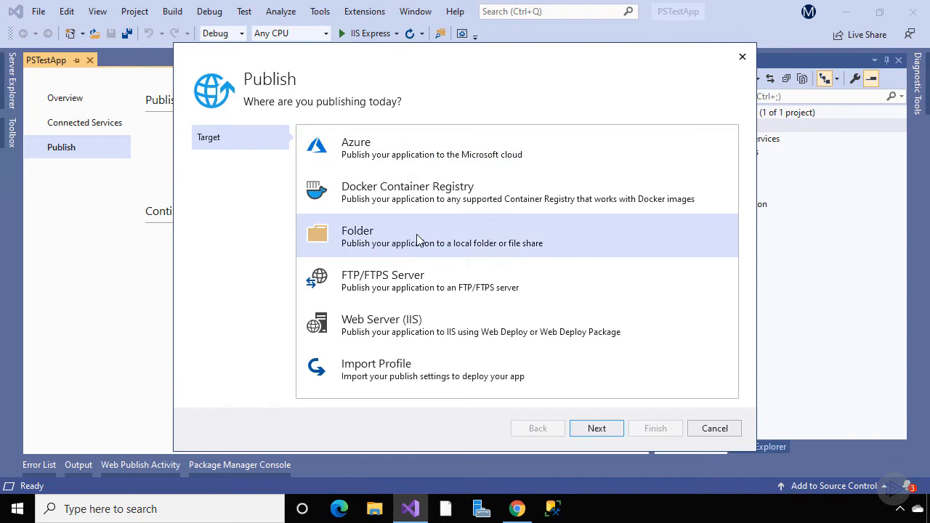
{"action": "left_click", "coordinate": [595, 429]}
{"action": "left_click", "coordinate": [694, 153]}
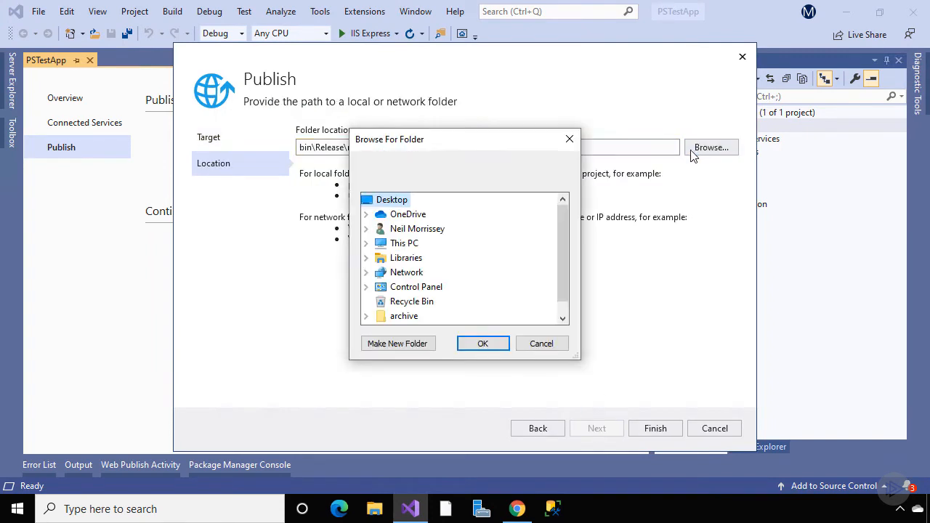
{"action": "scroll", "coordinate": [564, 222], "scroll_direction": "down", "scroll_amount": 1}
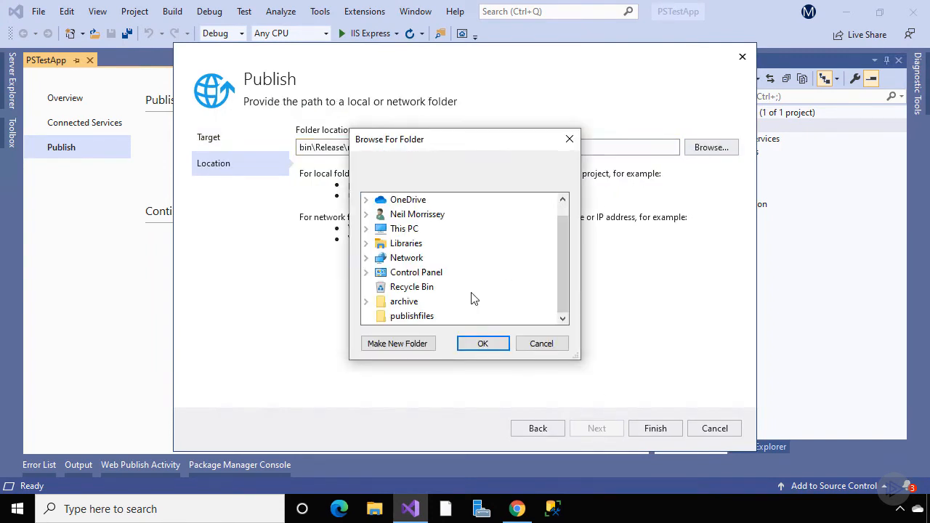
{"action": "left_click", "coordinate": [412, 319]}
{"action": "left_click", "coordinate": [473, 345]}
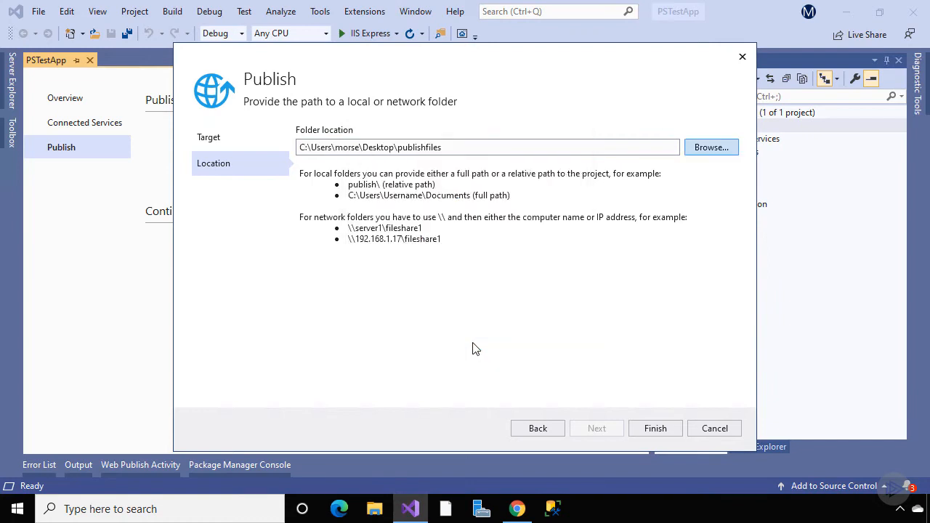
{"action": "left_click", "coordinate": [654, 429]}
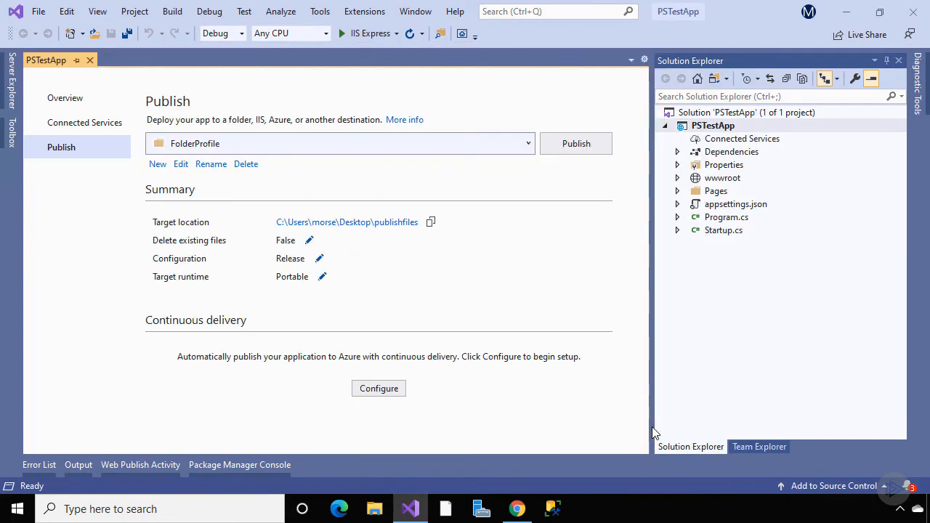
{"action": "left_click", "coordinate": [574, 143]}
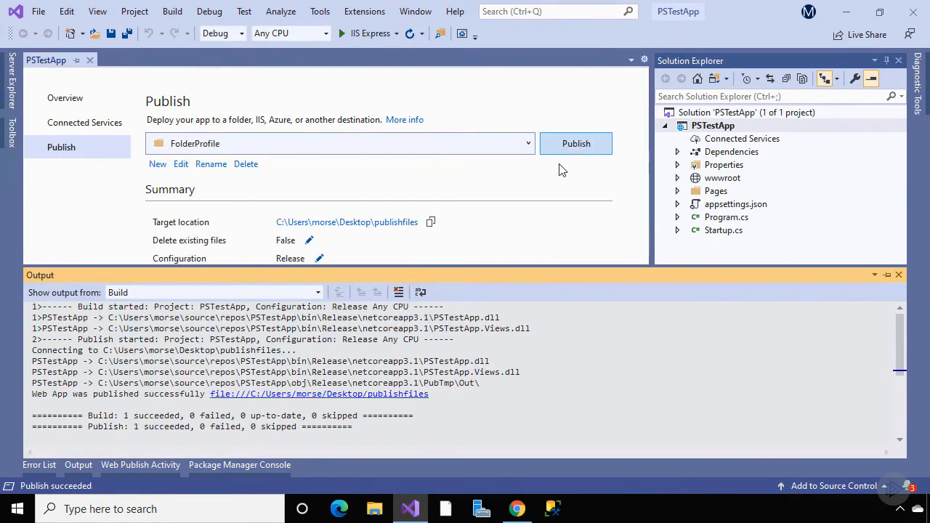
Zip all files in Desktop\publishfiles into deploymentfiles.zip, then return to the Azure portal
{"action": "left_click", "coordinate": [374, 509]}
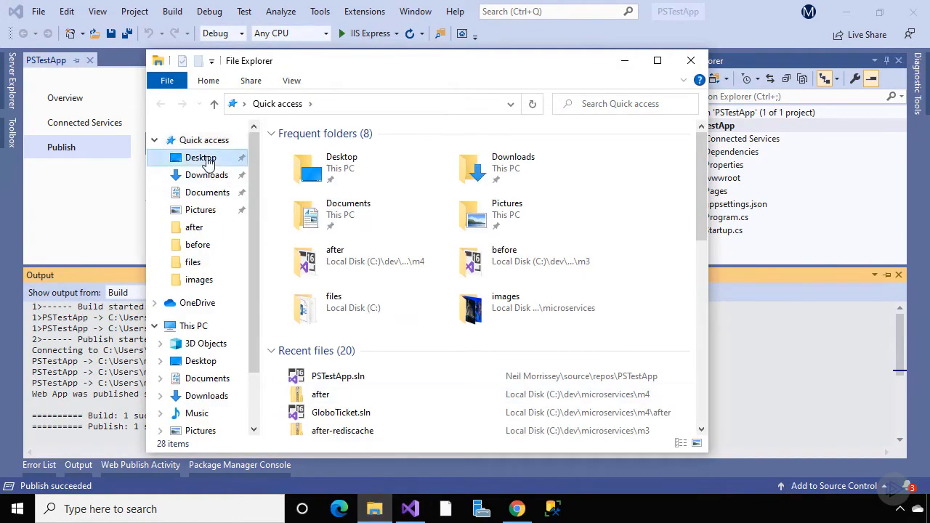
{"action": "left_click", "coordinate": [207, 162]}
{"action": "double_click", "coordinate": [300, 168]}
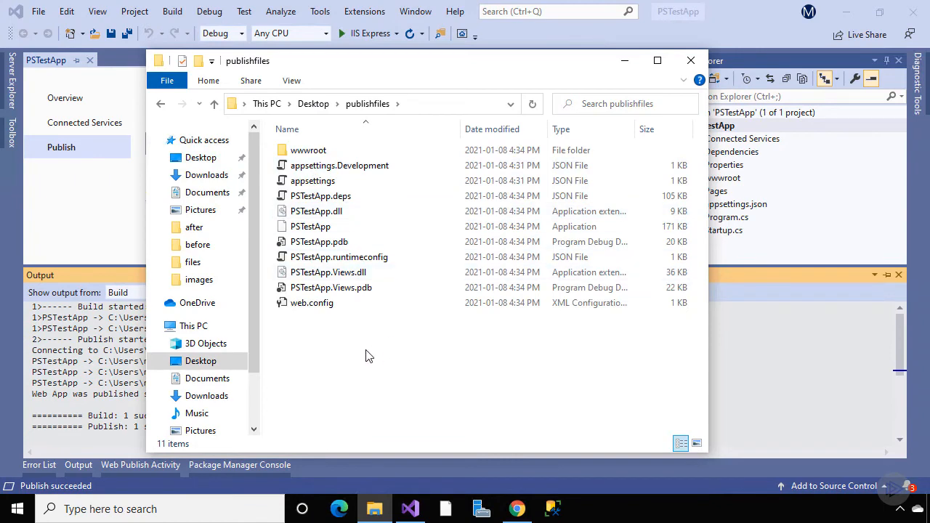
{"action": "left_click_drag", "start_coordinate": [369, 356], "coordinate": [317, 152]}
{"action": "right_click", "coordinate": [309, 146]}
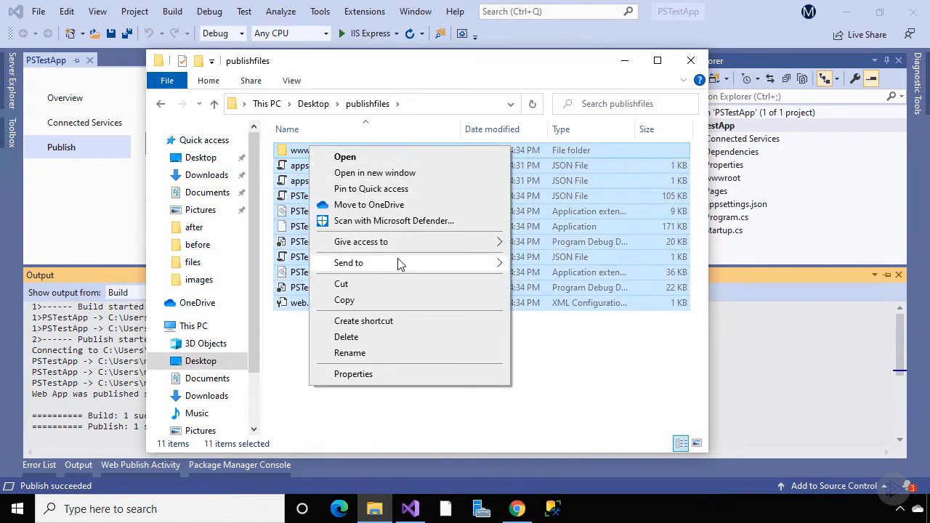
{"action": "mouse_move", "coordinate": [399, 263]}
{"action": "left_click", "coordinate": [547, 280]}
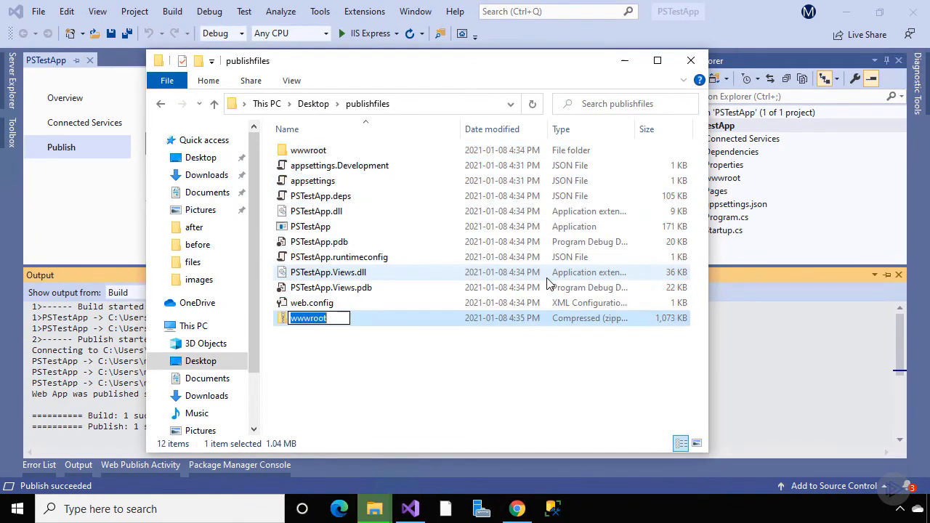
{"action": "type", "text": "deploymentfi"}
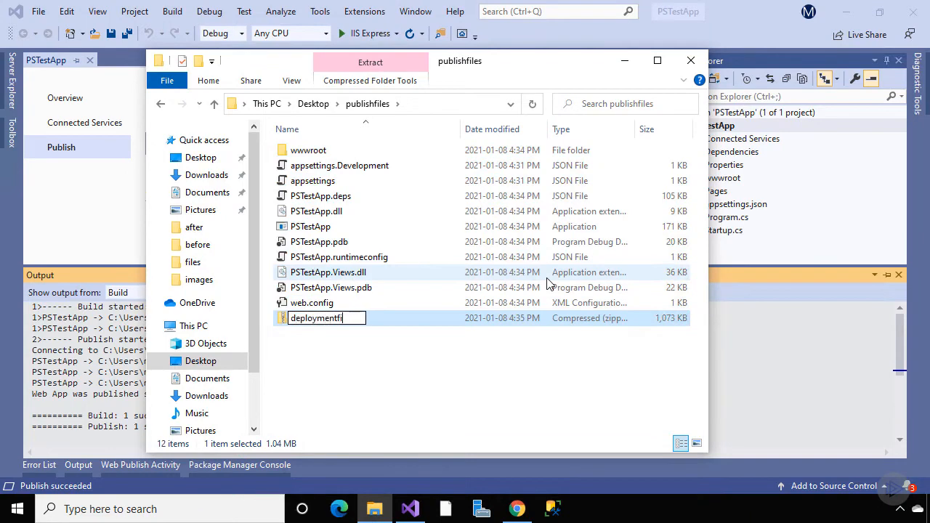
{"action": "type", "text": "les"}
{"action": "key", "text": "Return"}
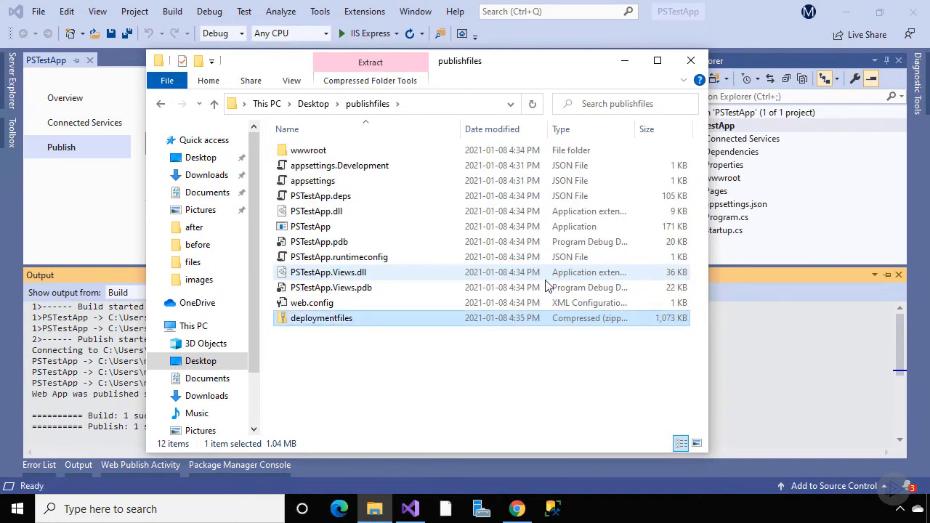
{"action": "left_click", "coordinate": [516, 509]}
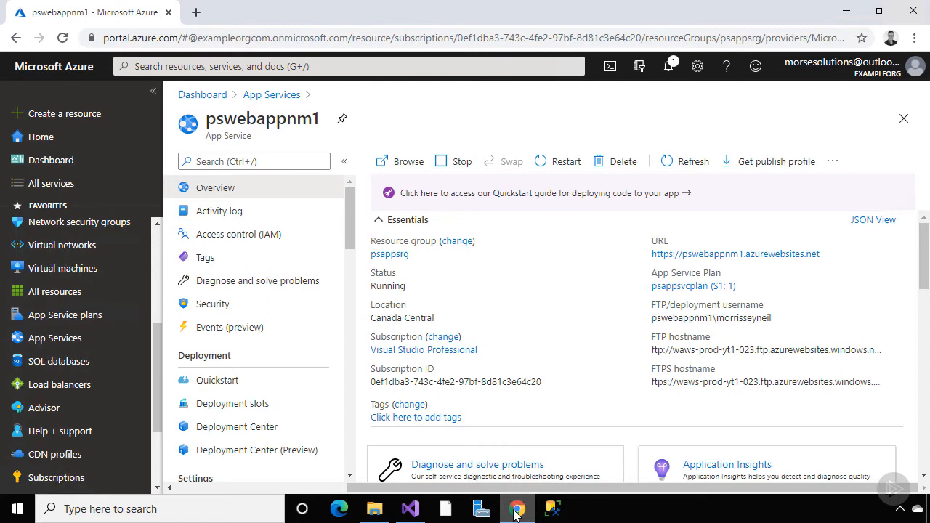
Copy pswebappnm1's site URL from Overview and load the App Service welcome page in a new tab
{"action": "left_click", "coordinate": [827, 255]}
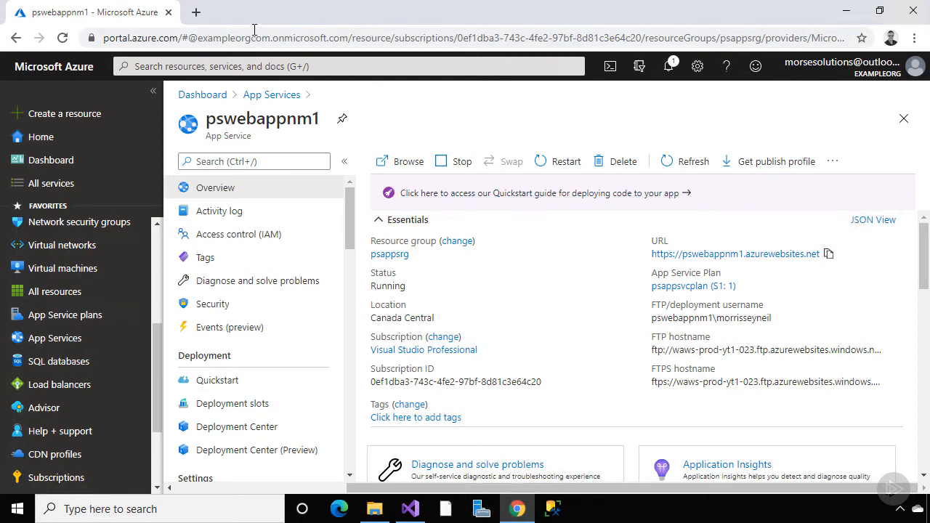
{"action": "left_click", "coordinate": [196, 11]}
{"action": "key", "text": "ctrl+v"}
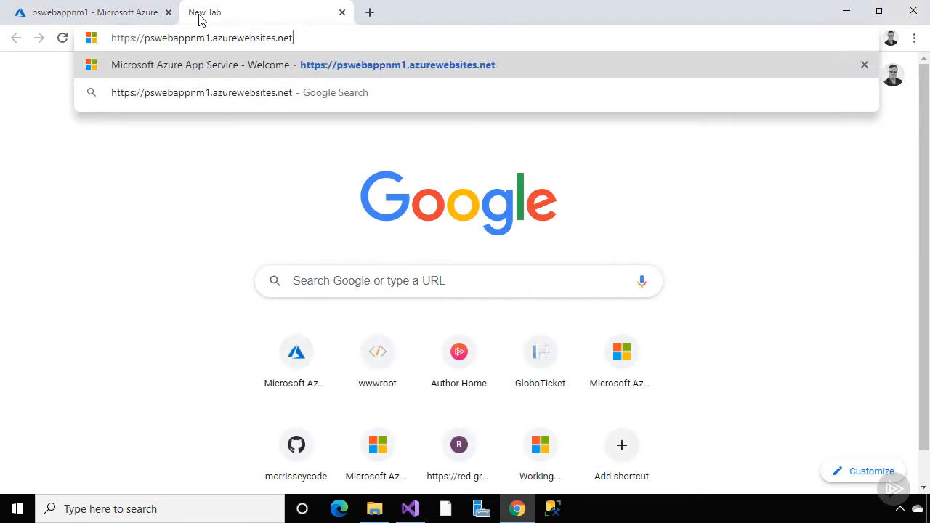
{"action": "key", "text": "Return"}
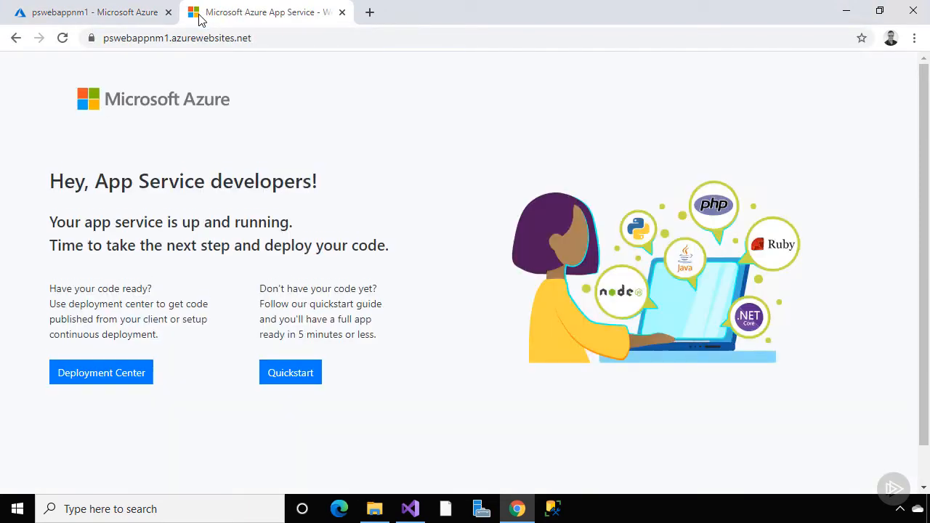
In another tab, open the Kudu console at pswebappnm1.scm.azurewebsites.net
{"action": "left_click", "coordinate": [369, 13]}
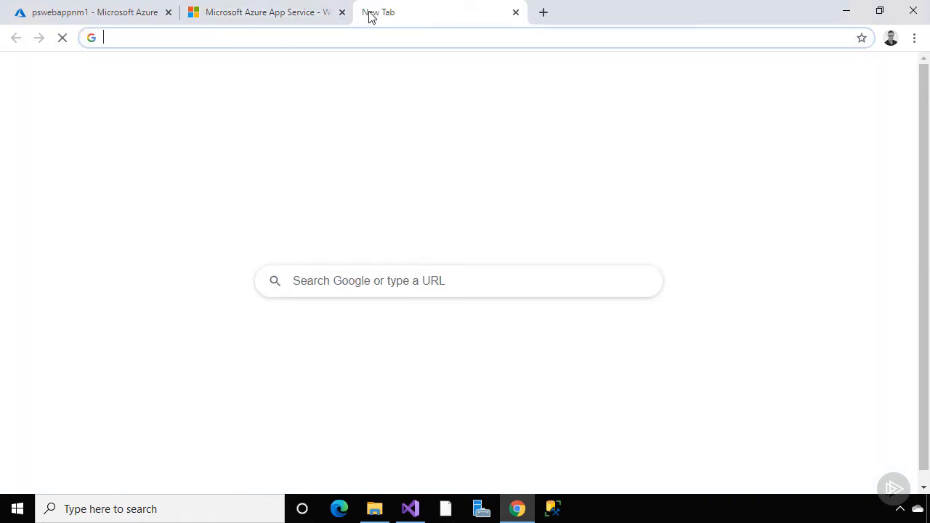
{"action": "key", "text": "ctrl+v"}
{"action": "key", "text": "Return"}
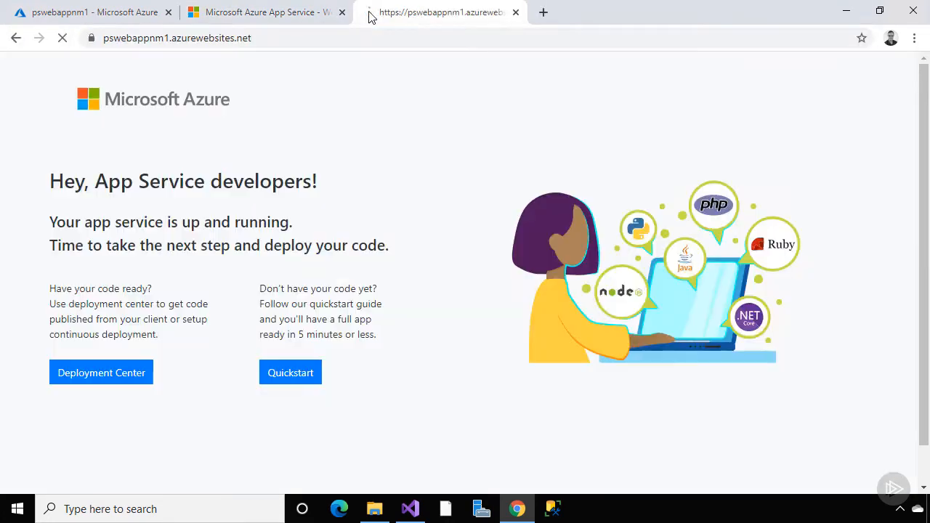
{"action": "left_click", "coordinate": [172, 38]}
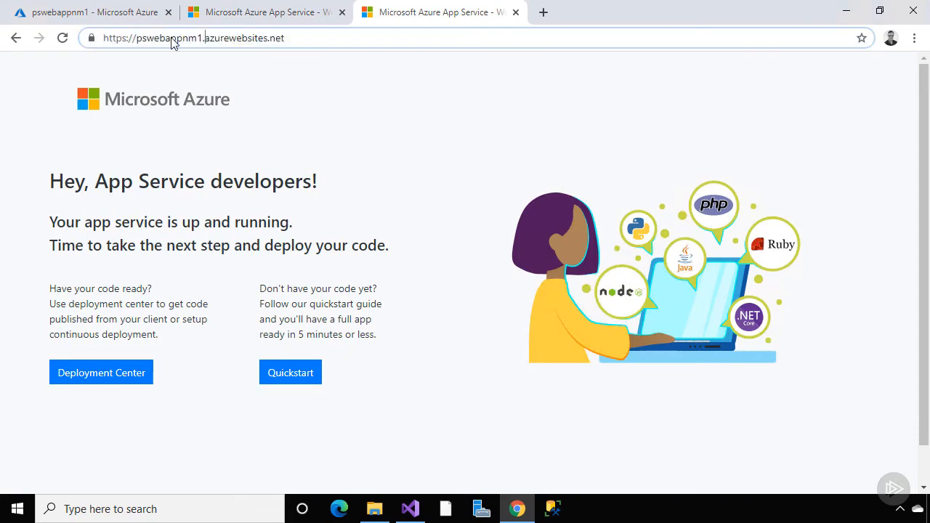
{"action": "type", "text": ".scm"}
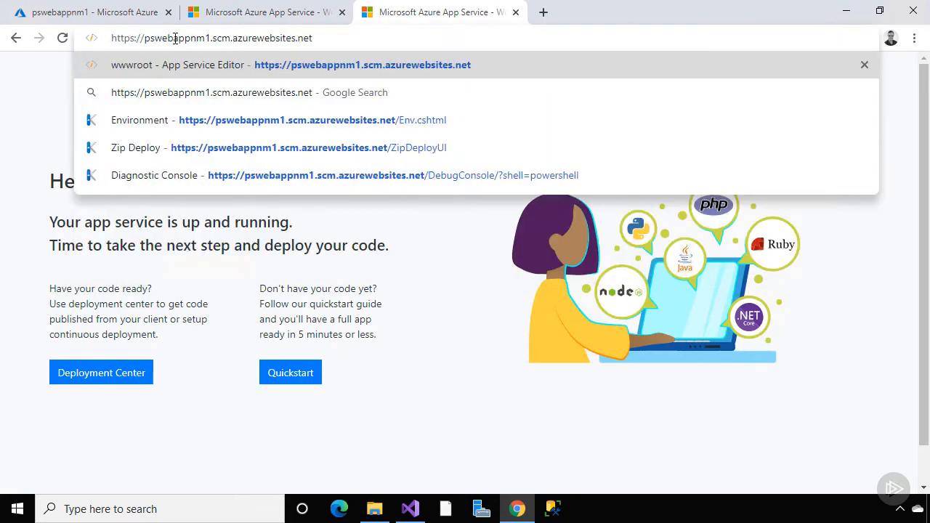
{"action": "key", "text": "Return"}
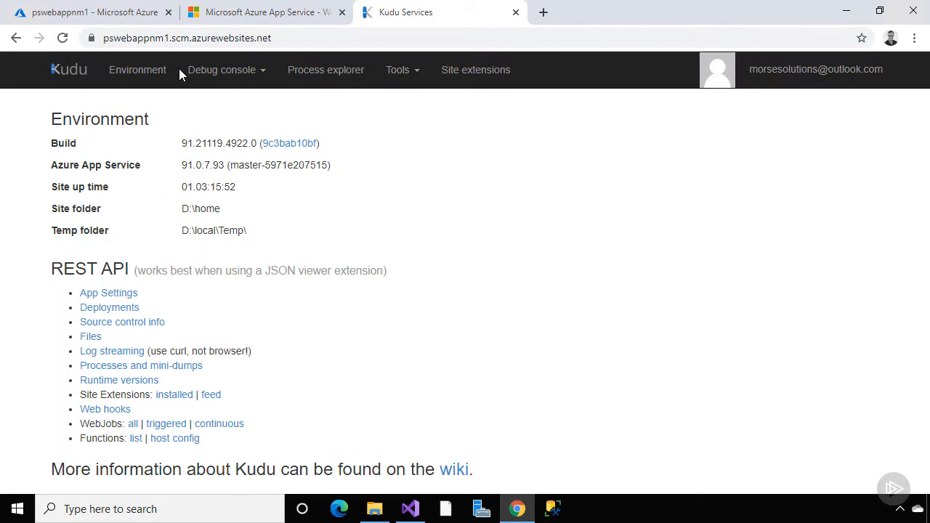
Zip-deploy deploymentfiles.zip to wwwroot via Kudu's Zip Push Deploy, then switch to the site tab
{"action": "left_click", "coordinate": [404, 76]}
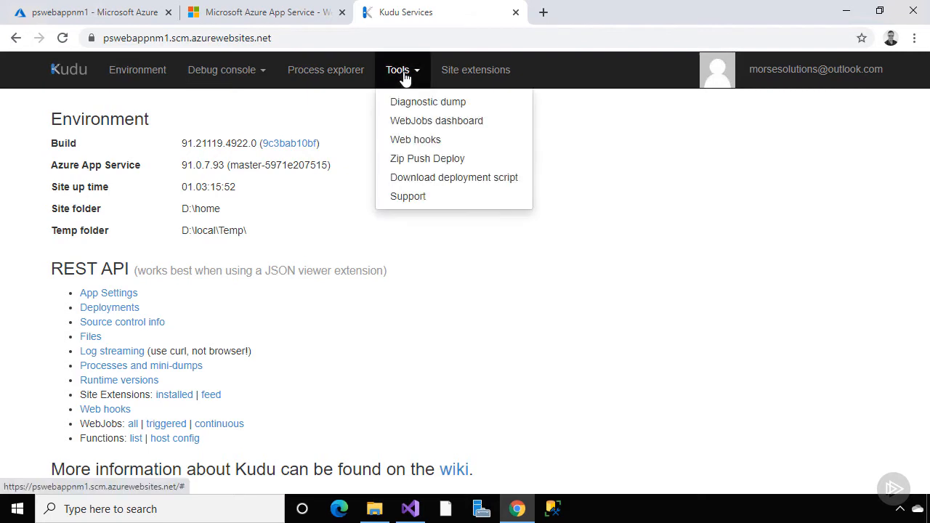
{"action": "left_click", "coordinate": [434, 158]}
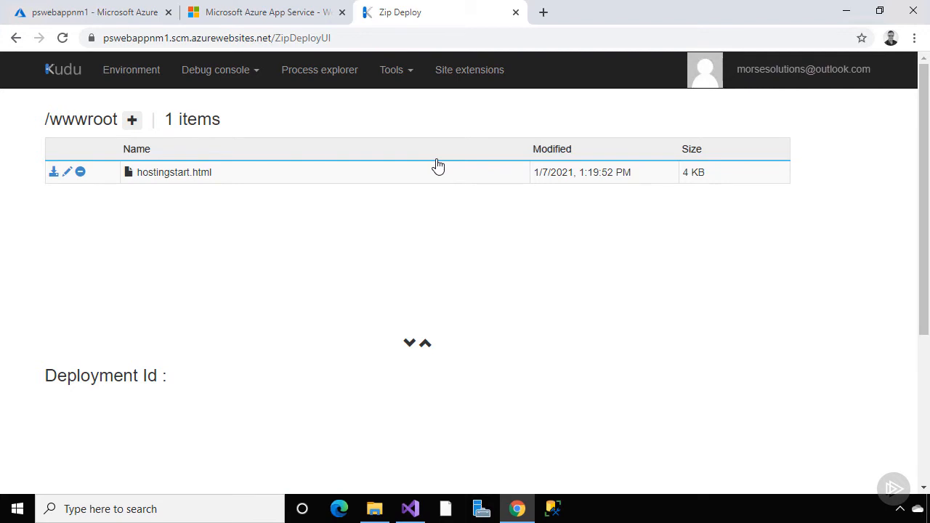
{"action": "left_click", "coordinate": [375, 509]}
{"action": "left_click_drag", "start_coordinate": [496, 67], "coordinate": [699, 83]}
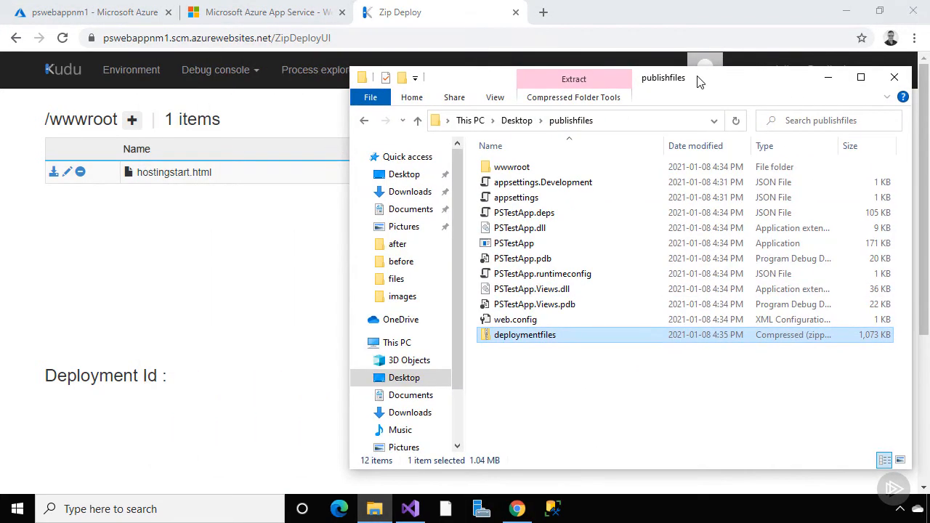
{"action": "left_click_drag", "start_coordinate": [572, 336], "coordinate": [263, 221]}
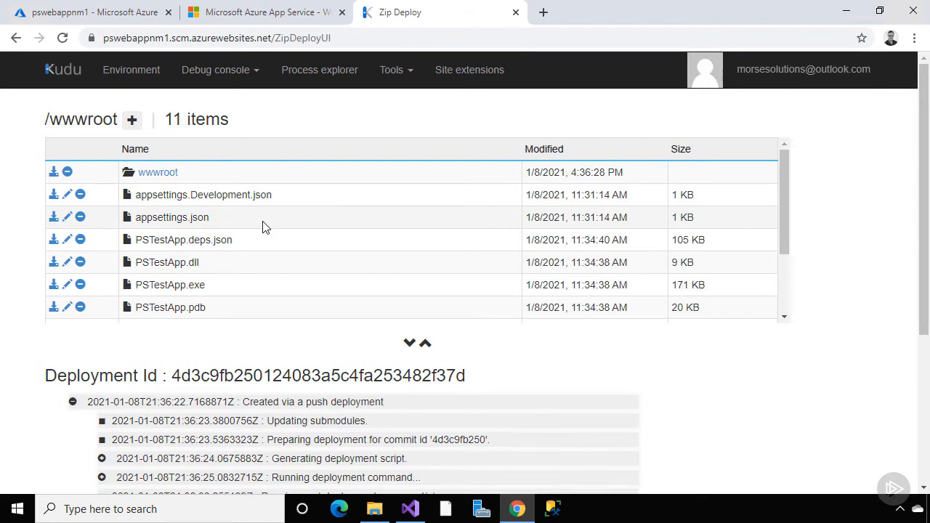
{"action": "scroll", "coordinate": [313, 413], "scroll_direction": "down", "scroll_amount": 1}
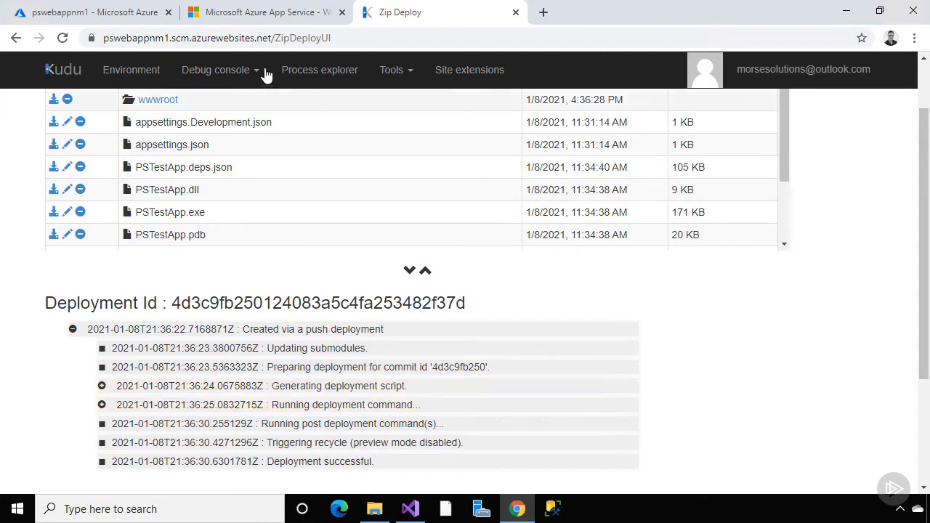
{"action": "left_click", "coordinate": [263, 16]}
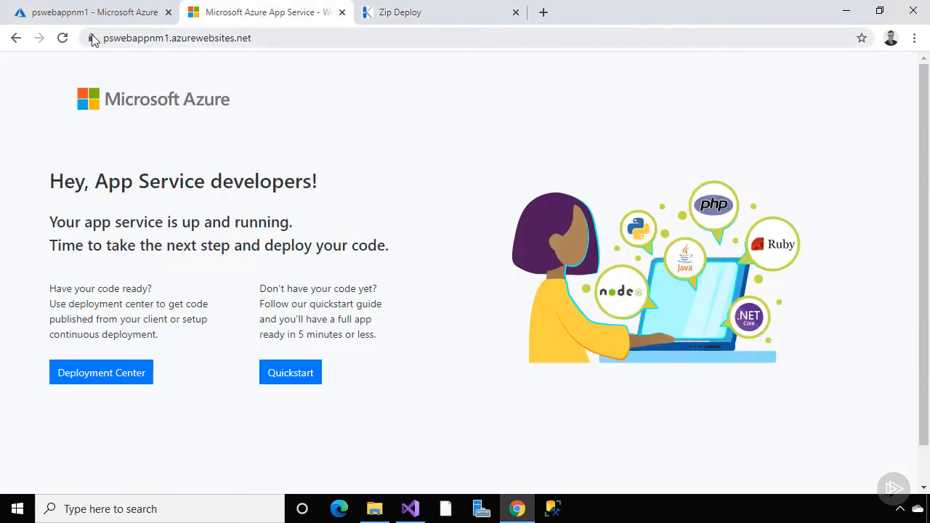
Reload the site tab to check the deployed PSTestApp
{"action": "left_click", "coordinate": [62, 38]}
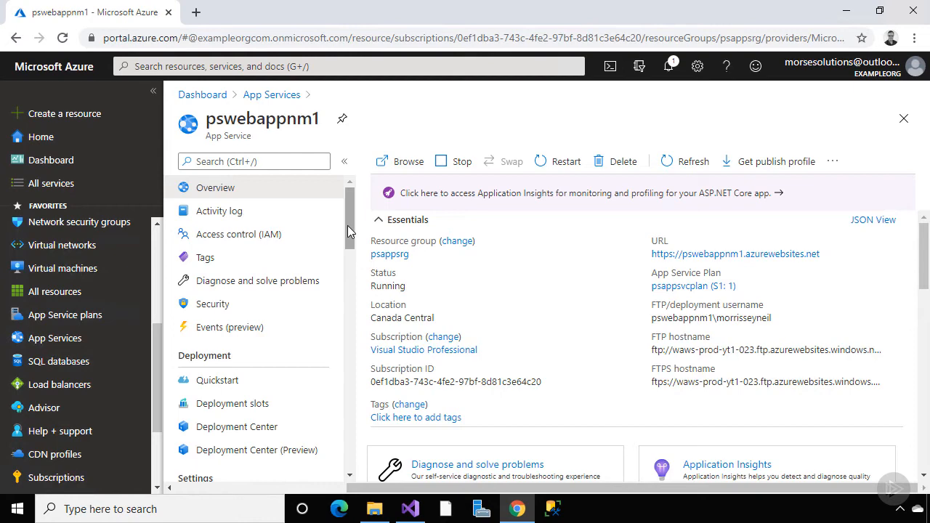
Turn on App Service Authentication for pswebappnm1 and list the unauthenticated-request actions
{"action": "left_click_drag", "start_coordinate": [348, 226], "coordinate": [347, 285]}
{"action": "left_click", "coordinate": [305, 236]}
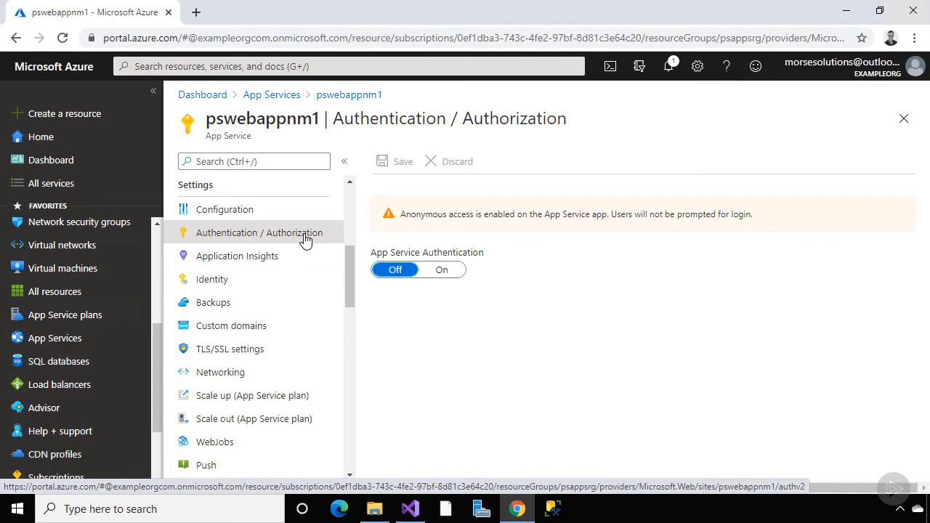
{"action": "left_click", "coordinate": [441, 270]}
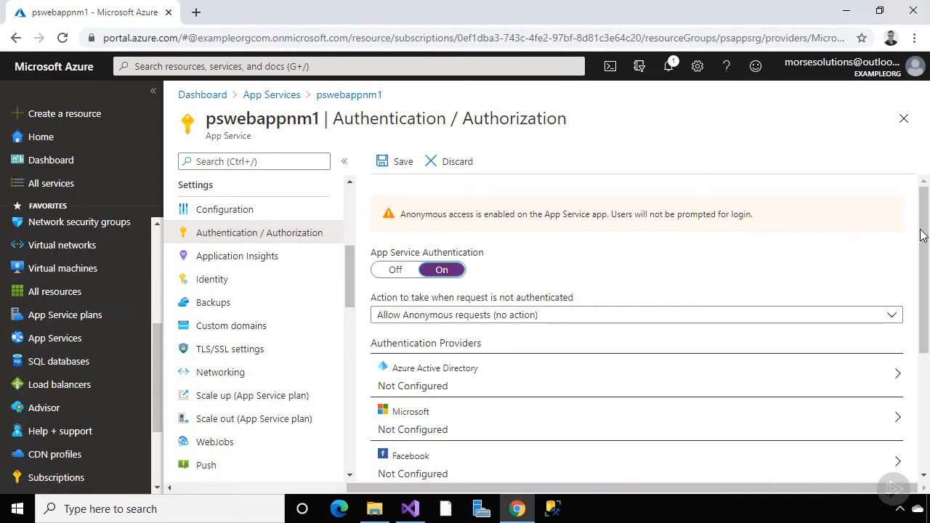
{"action": "left_click_drag", "start_coordinate": [924, 236], "coordinate": [926, 316]}
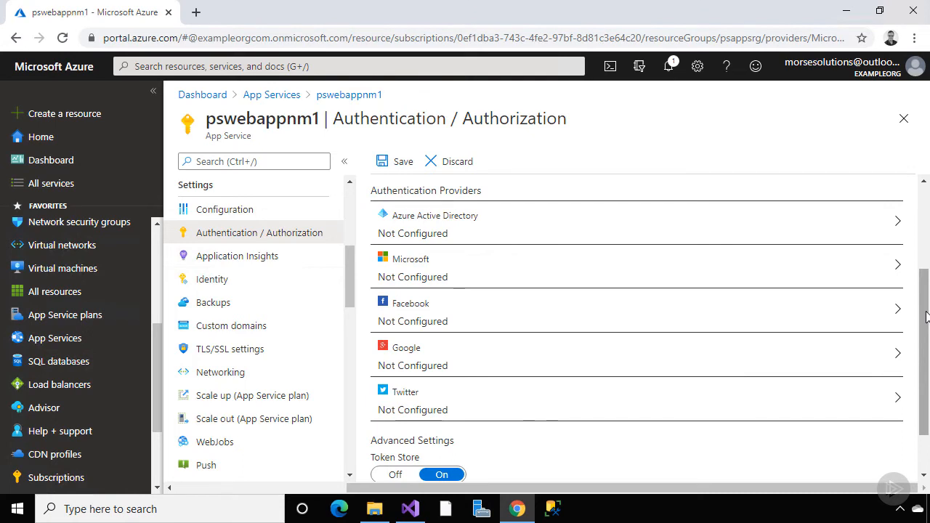
{"action": "left_click_drag", "start_coordinate": [926, 316], "coordinate": [922, 370]}
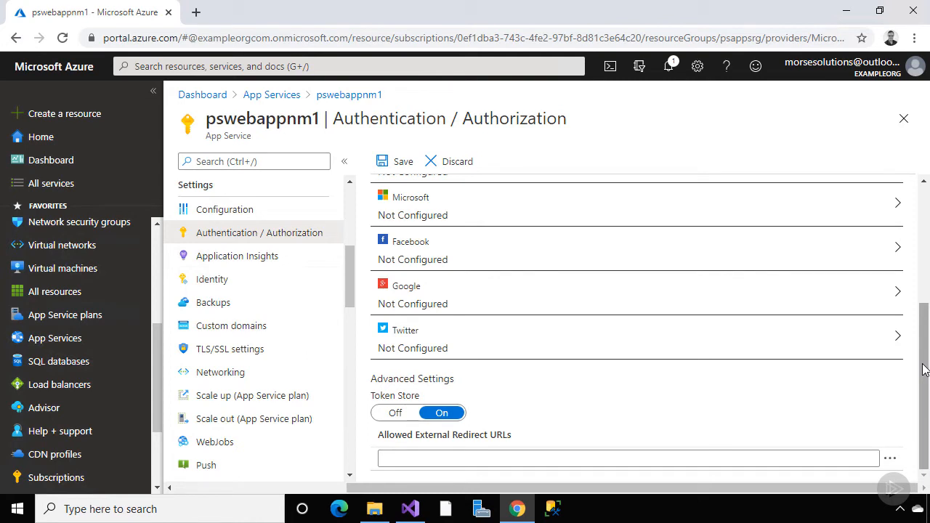
{"action": "scroll", "coordinate": [924, 369], "scroll_direction": "up", "scroll_amount": 5}
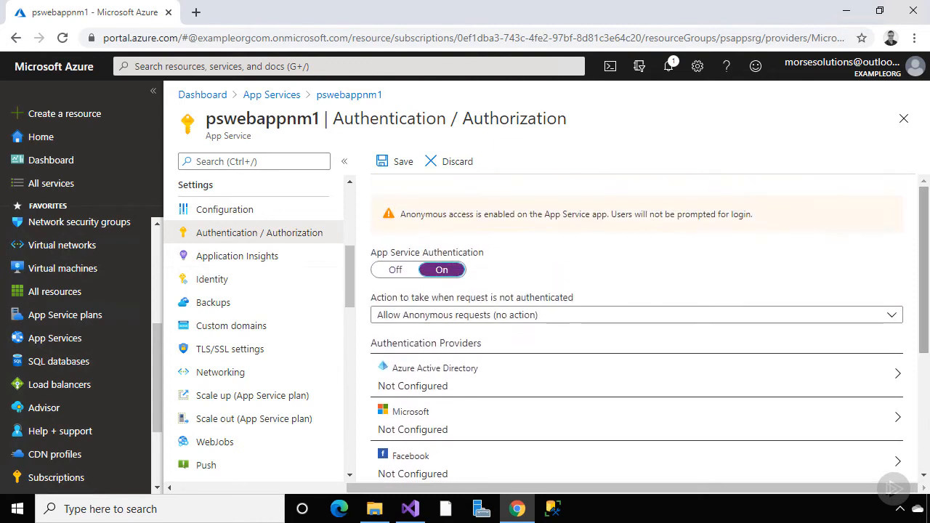
{"action": "left_click", "coordinate": [893, 315]}
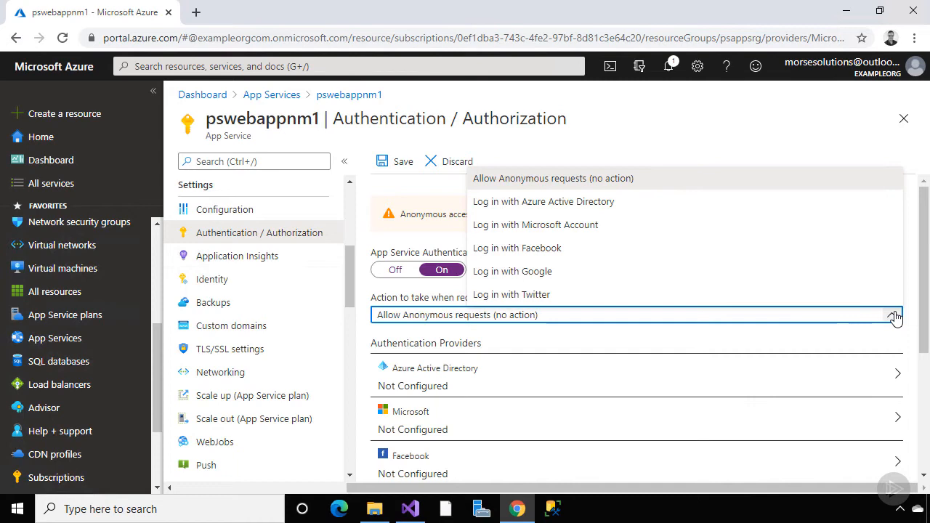
Require 'Log in with Azure Active Directory' using an Express-mode new AD app, and save
{"action": "left_click", "coordinate": [728, 203]}
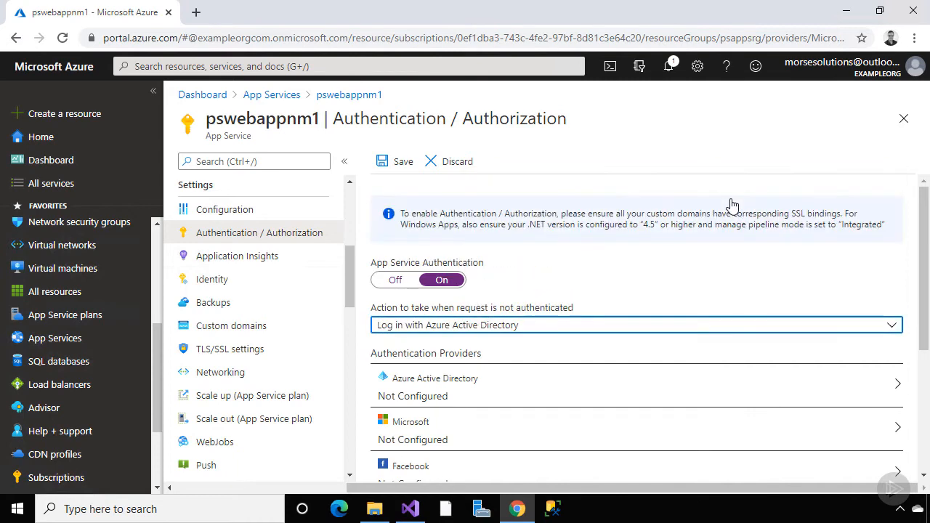
{"action": "left_click", "coordinate": [629, 390]}
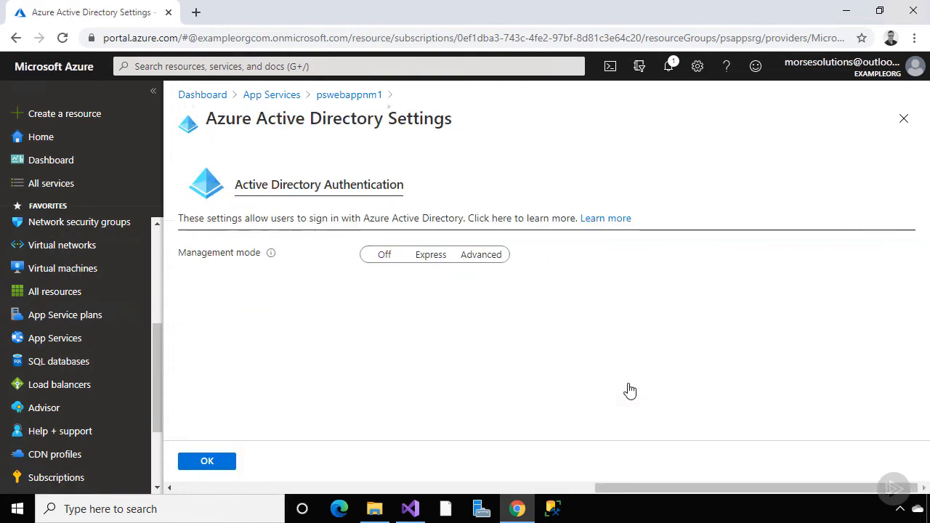
{"action": "left_click", "coordinate": [469, 256]}
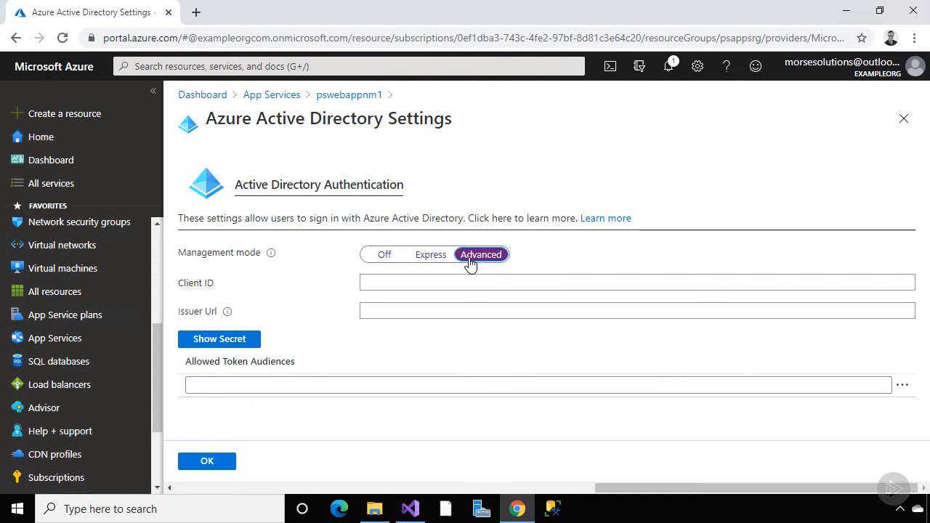
{"action": "left_click", "coordinate": [430, 256]}
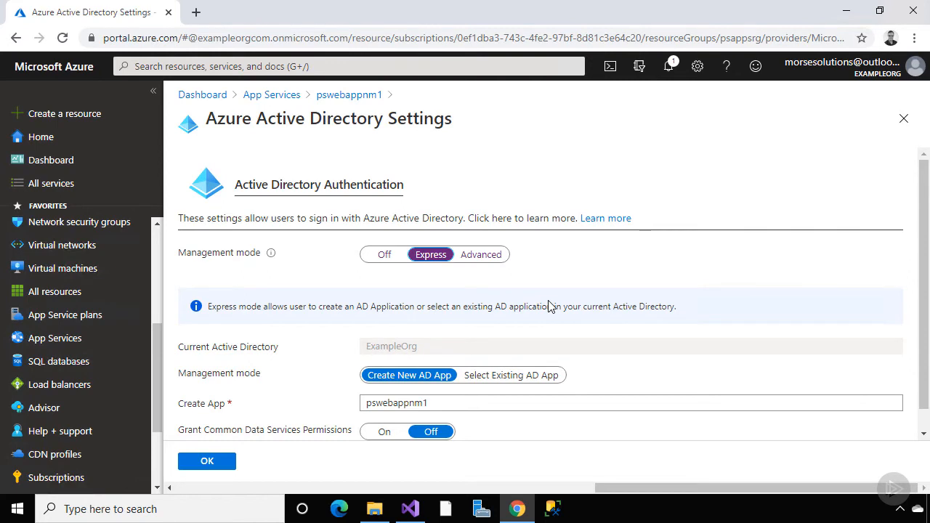
{"action": "scroll", "coordinate": [550, 306], "scroll_direction": "down", "scroll_amount": 1}
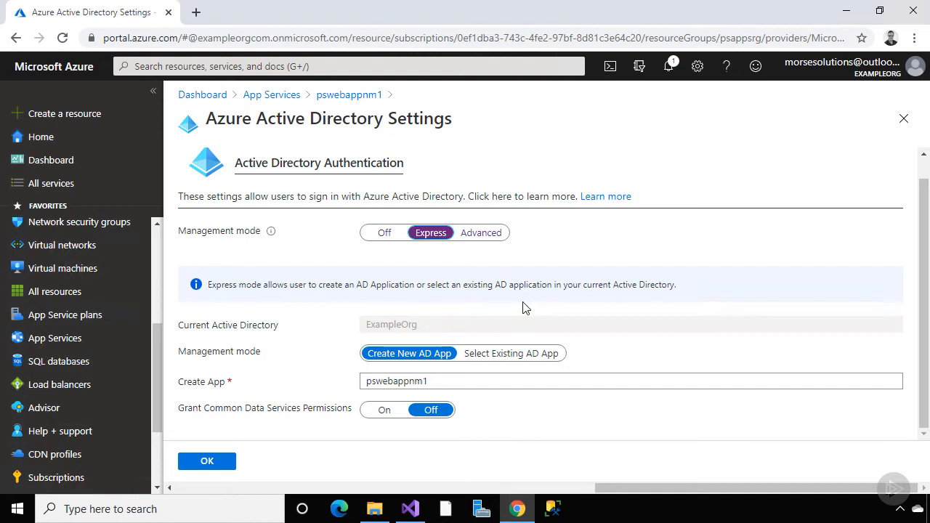
{"action": "left_click", "coordinate": [215, 460]}
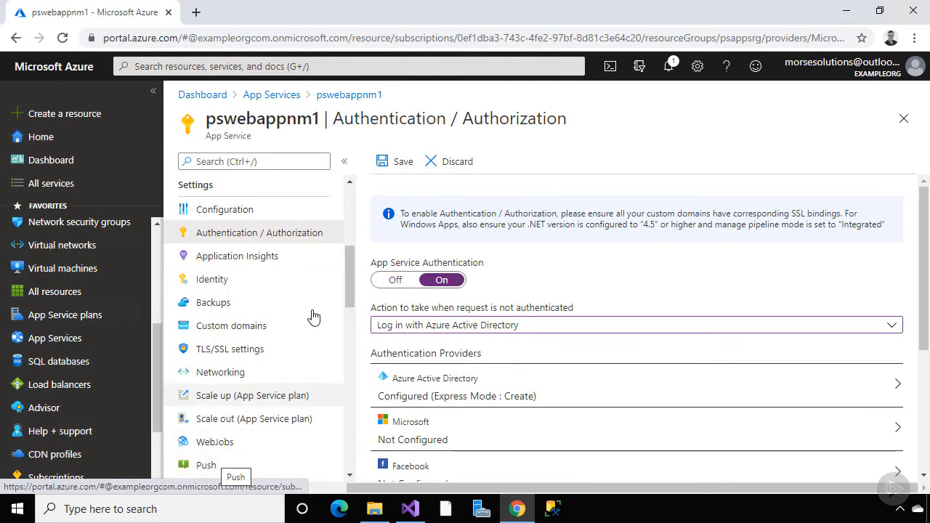
{"action": "left_click", "coordinate": [396, 162]}
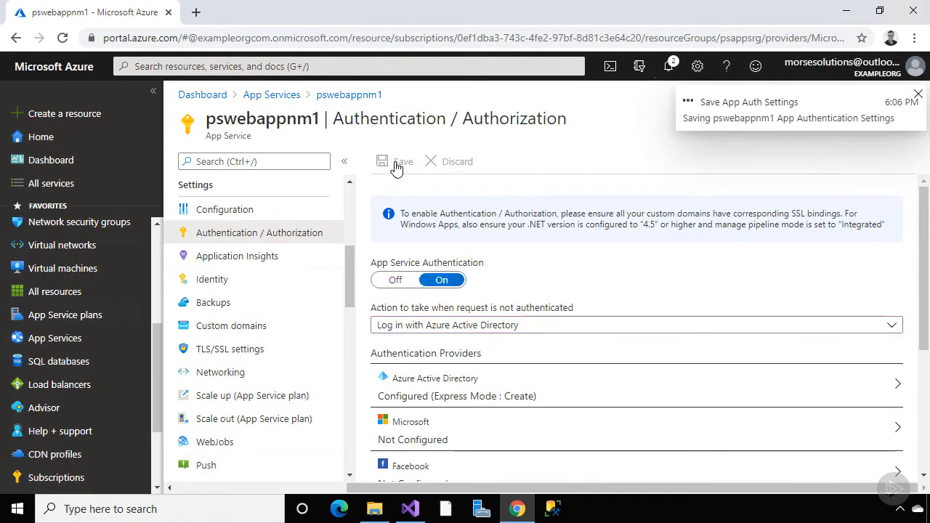
Copy the site URL from pswebappnm1's Overview and open a new incognito Chrome window
{"action": "scroll", "coordinate": [349, 249], "scroll_direction": "up", "scroll_amount": 5}
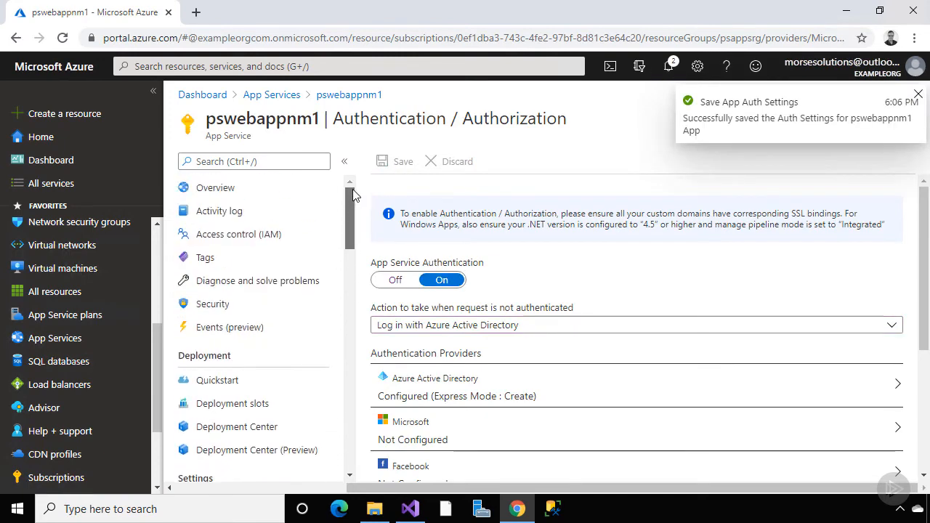
{"action": "left_click", "coordinate": [312, 190]}
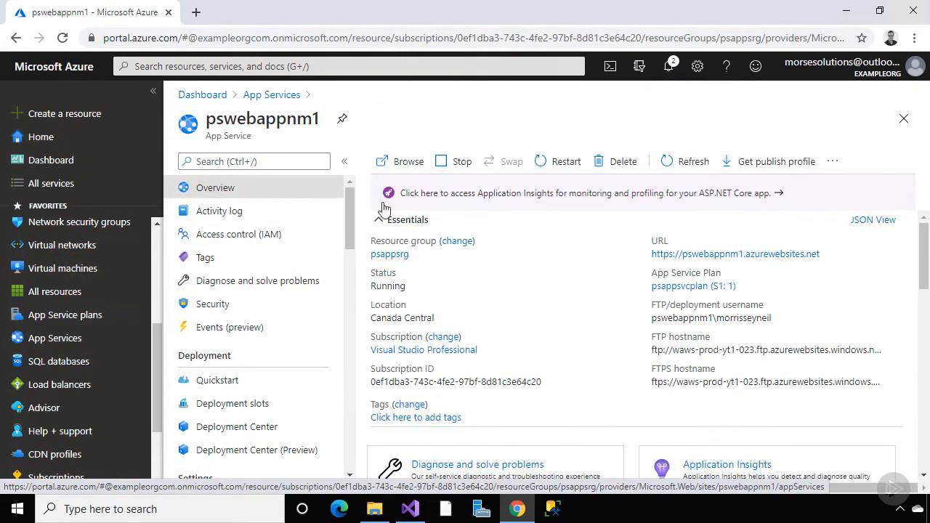
{"action": "left_click", "coordinate": [828, 254]}
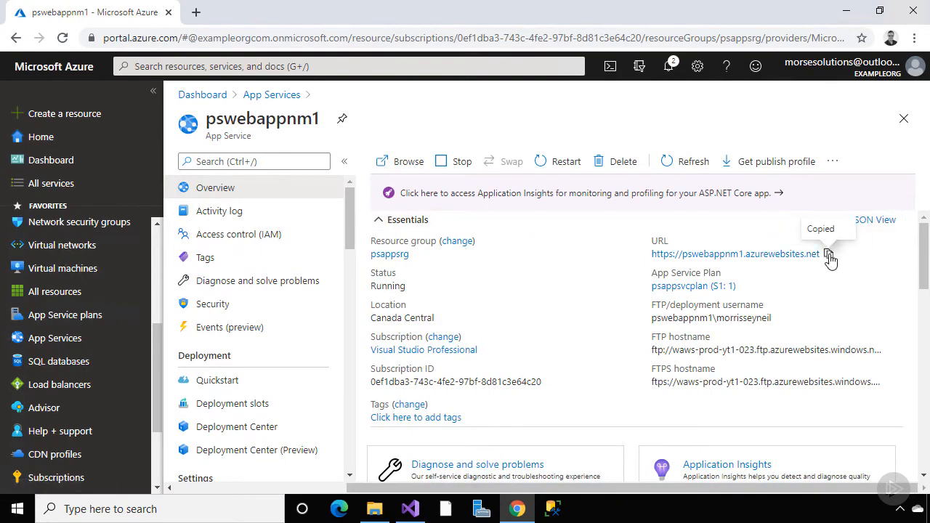
{"action": "left_click", "coordinate": [913, 38]}
Load the pswebappnm1 site URL in a new private browsing window to test sign-in
{"action": "left_click", "coordinate": [849, 101]}
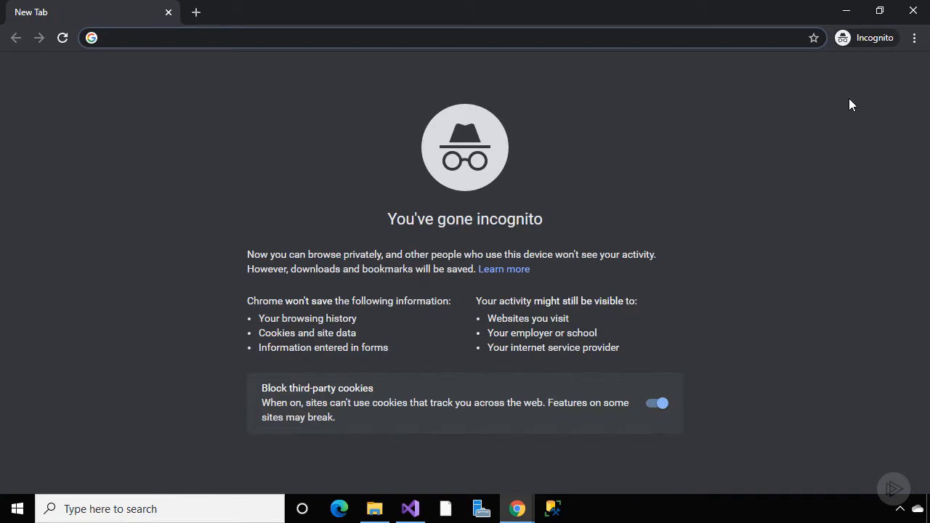
{"action": "key", "text": "ctrl+v"}
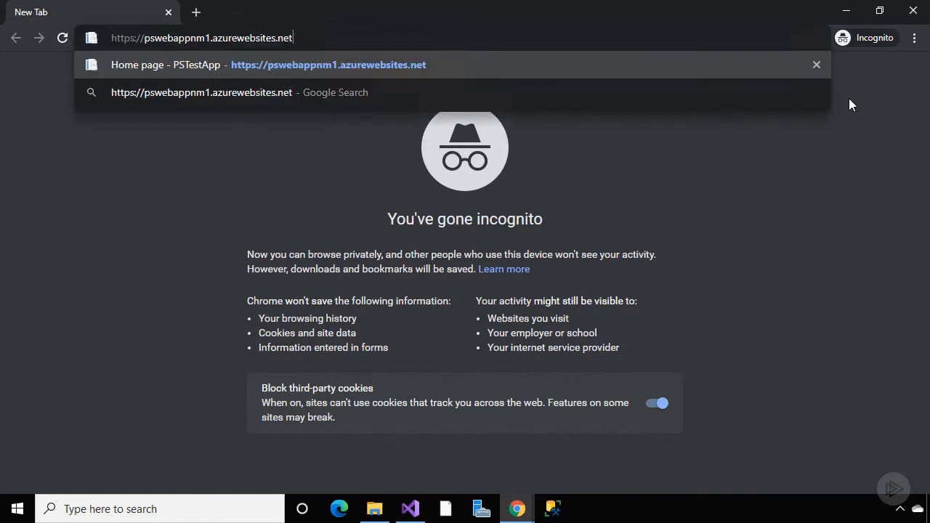
{"action": "key", "text": "Return"}
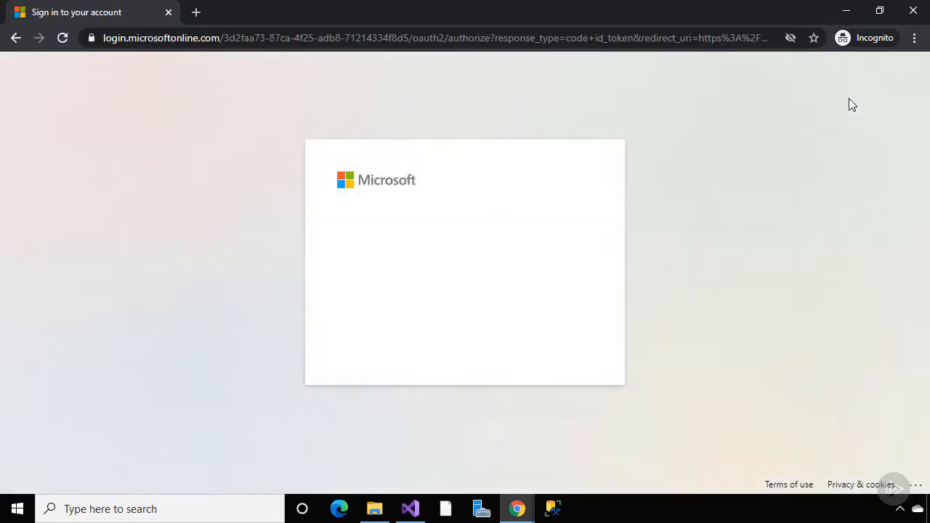
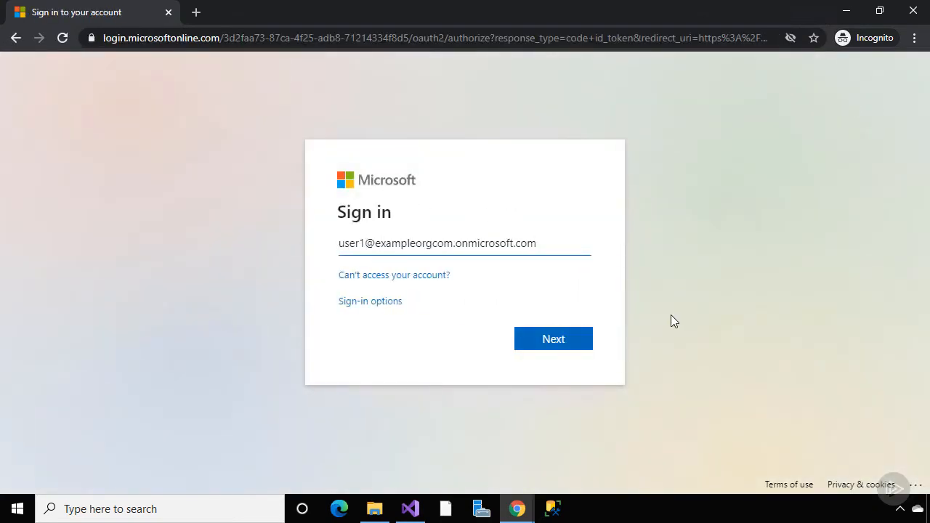
Sign in with the test user's email and password, then accept pswebappnm1's permission request
{"action": "left_click", "coordinate": [571, 339]}
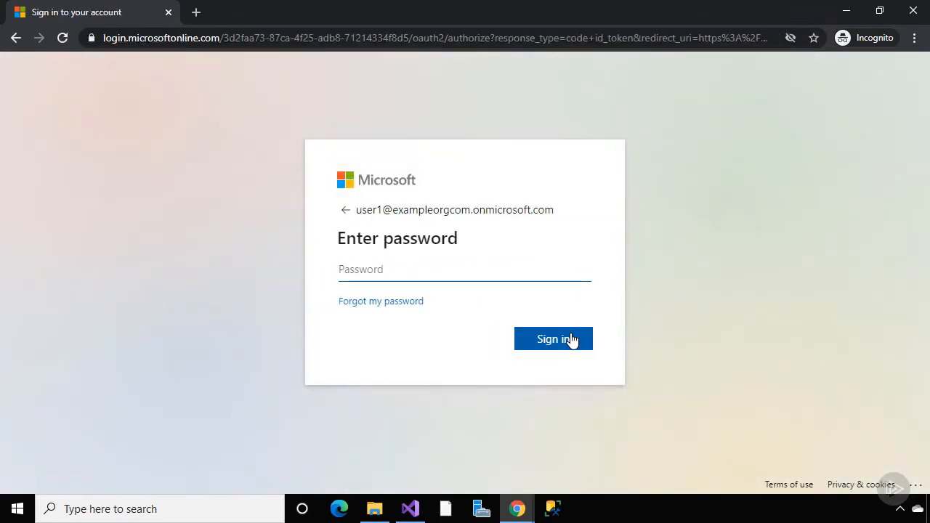
{"action": "type", "text": "•••••••••"}
{"action": "left_click", "coordinate": [554, 343]}
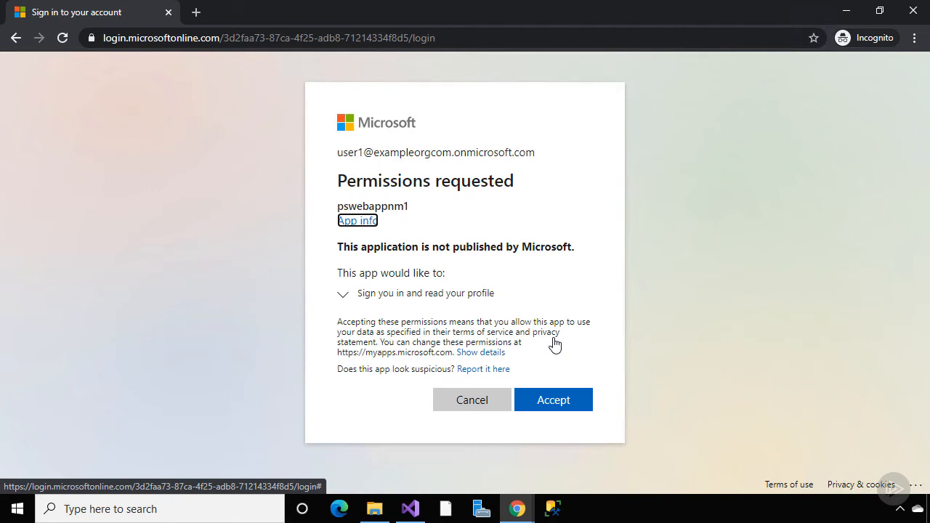
{"action": "left_click", "coordinate": [556, 404]}
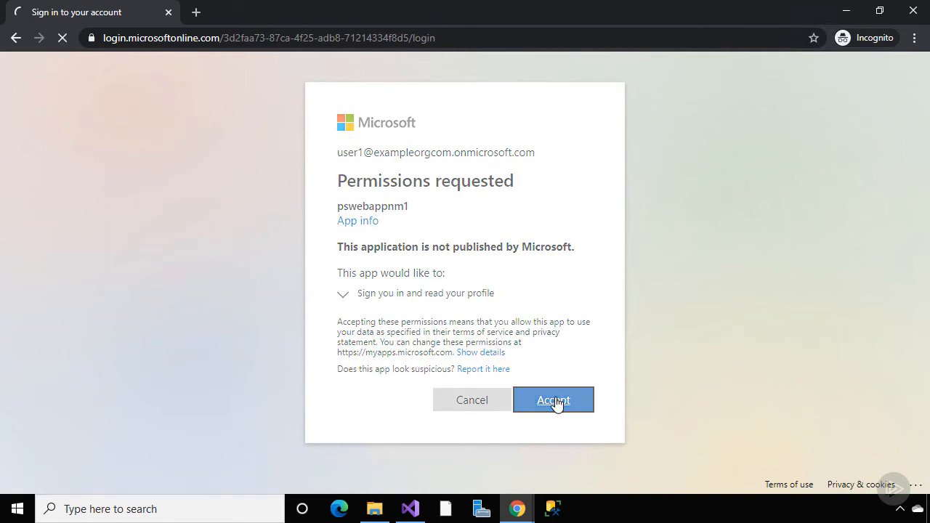
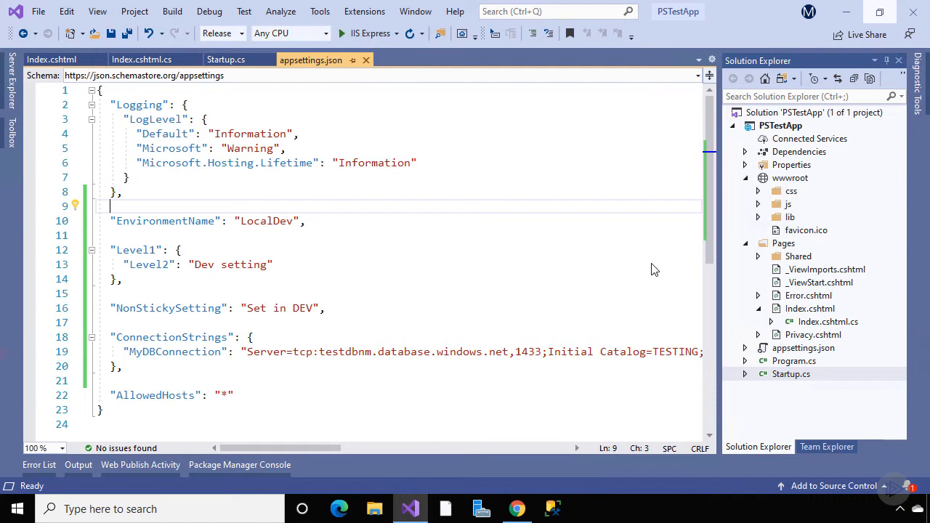
Review the Startup.cs, Index.cshtml.cs and Index.cshtml code, then run PSTestApp locally in IIS Express
{"action": "left_click_drag", "start_coordinate": [331, 448], "coordinate": [307, 447]}
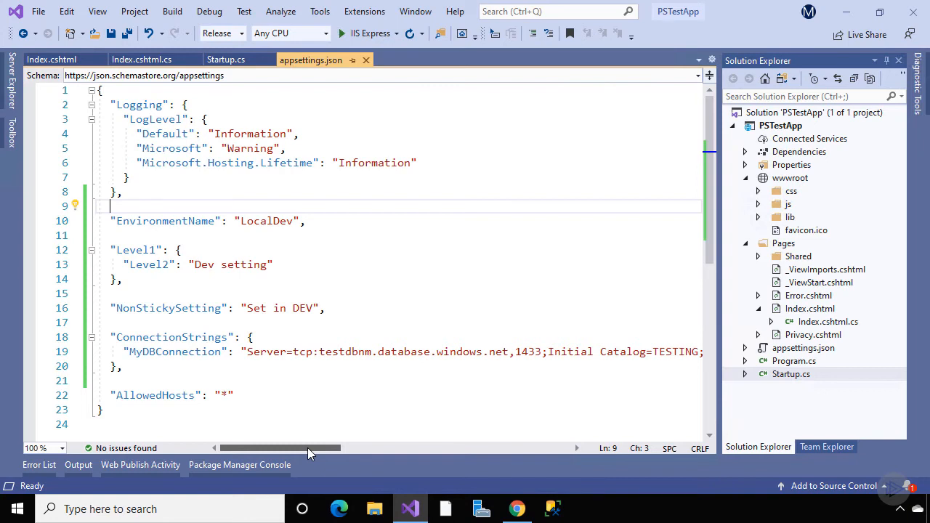
{"action": "left_click", "coordinate": [233, 59]}
{"action": "scroll", "coordinate": [296, 173], "scroll_direction": "down", "scroll_amount": 3}
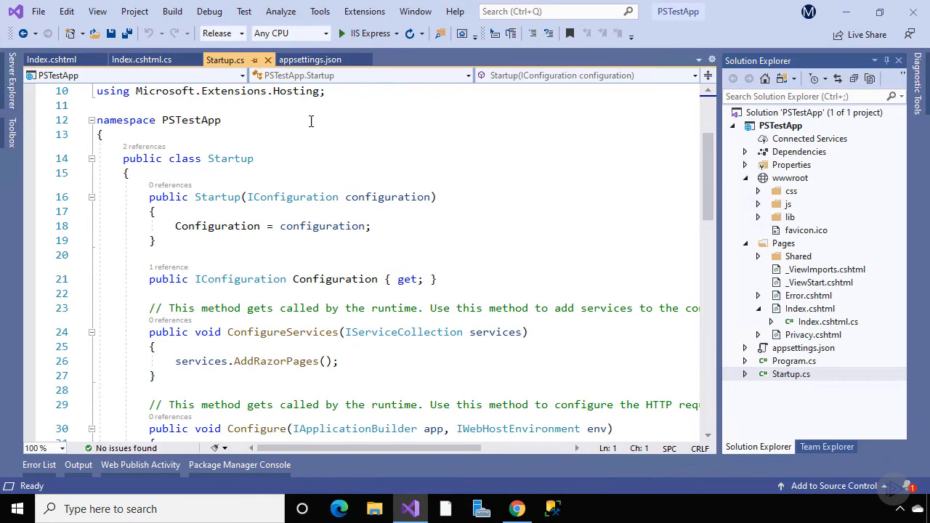
{"action": "left_click", "coordinate": [144, 61]}
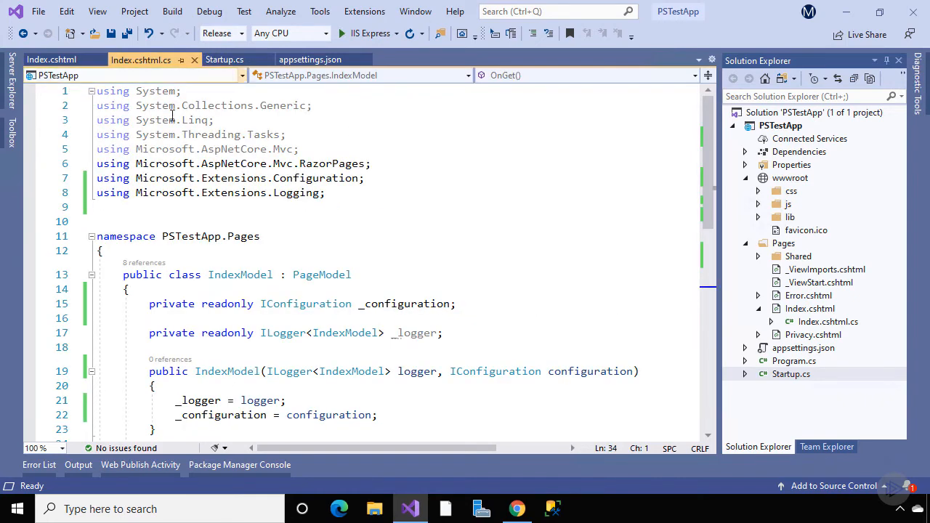
{"action": "scroll", "coordinate": [190, 193], "scroll_direction": "down", "scroll_amount": 4}
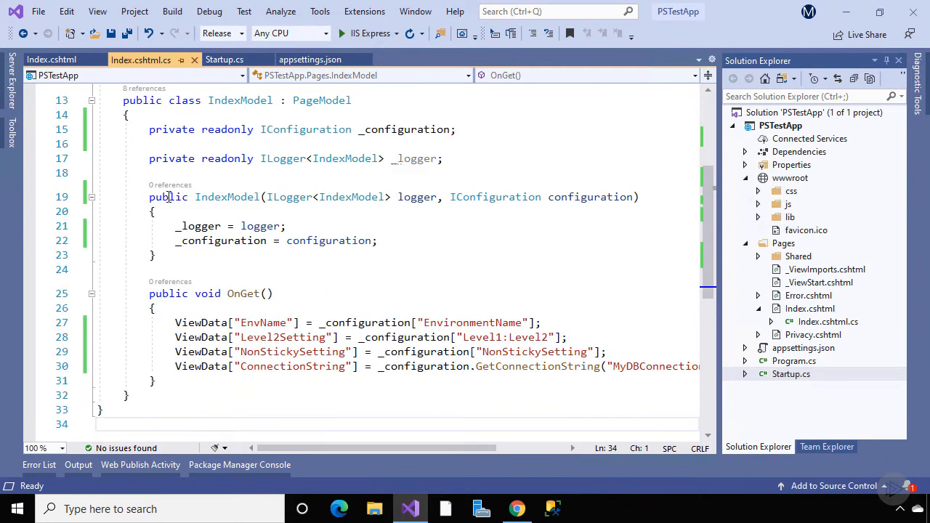
{"action": "left_click", "coordinate": [65, 61]}
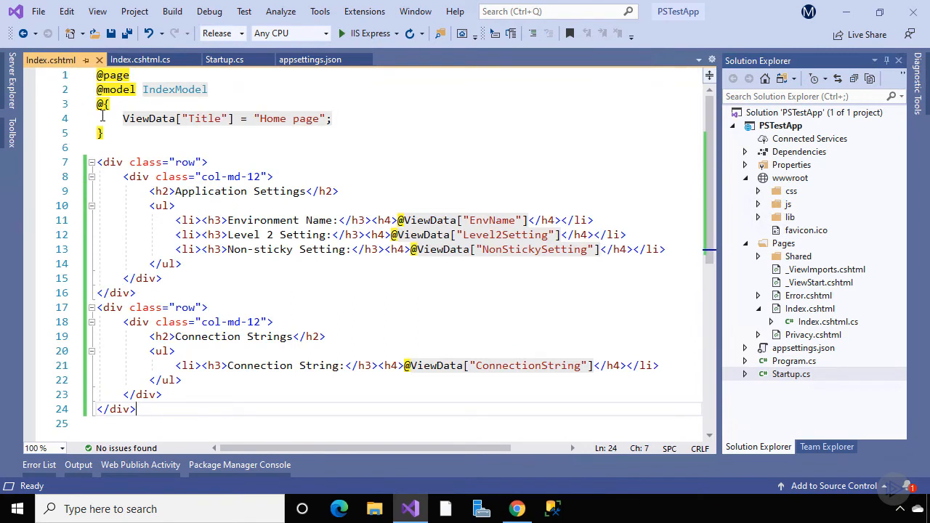
{"action": "left_click", "coordinate": [365, 33]}
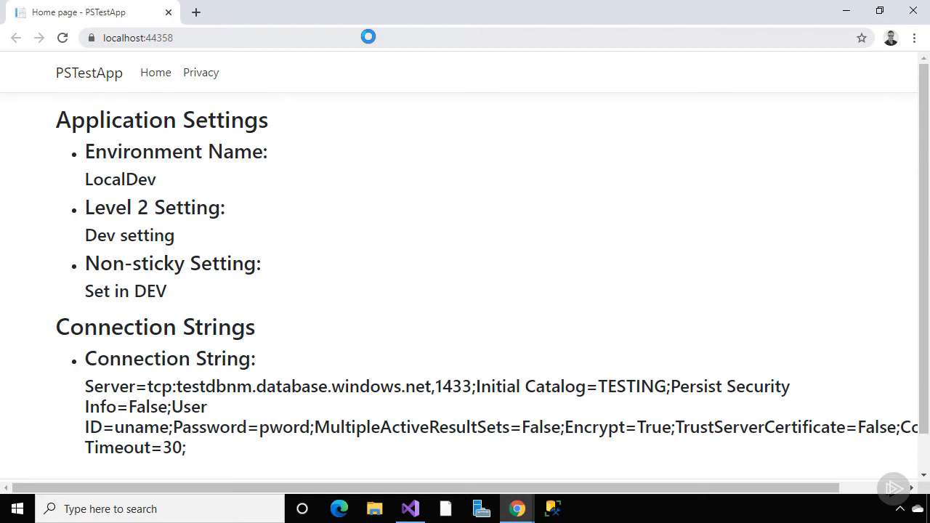
Close the local PSTestApp window and return to the pswebappnm1 App Service page
{"action": "left_click", "coordinate": [913, 11]}
{"action": "left_click", "coordinate": [518, 510]}
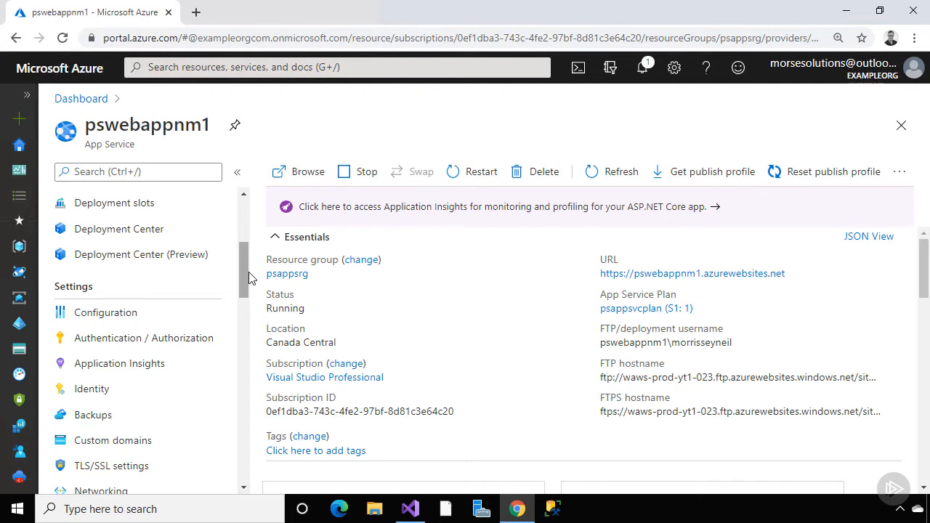
In pswebappnm1's Configuration, add slot setting EnvironmentName with value PROD
{"action": "scroll", "coordinate": [247, 273], "scroll_direction": "down", "scroll_amount": 1}
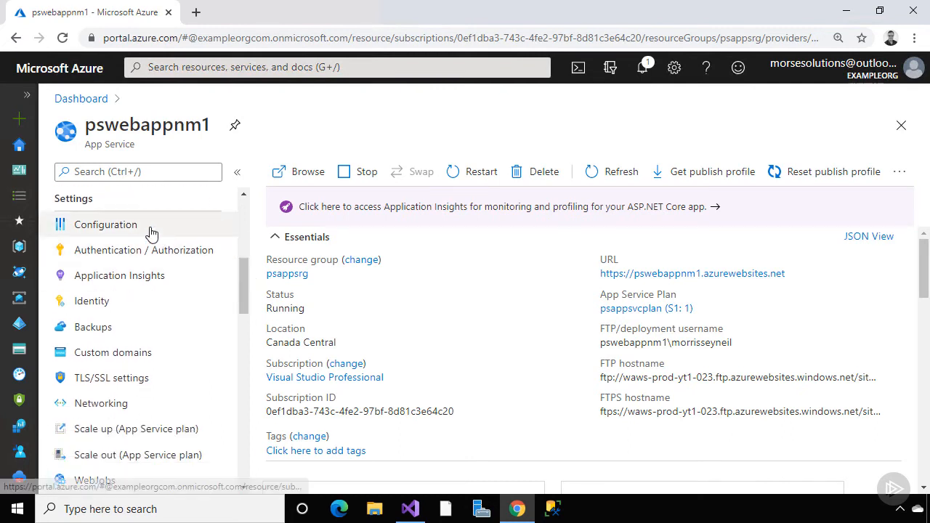
{"action": "left_click", "coordinate": [150, 231]}
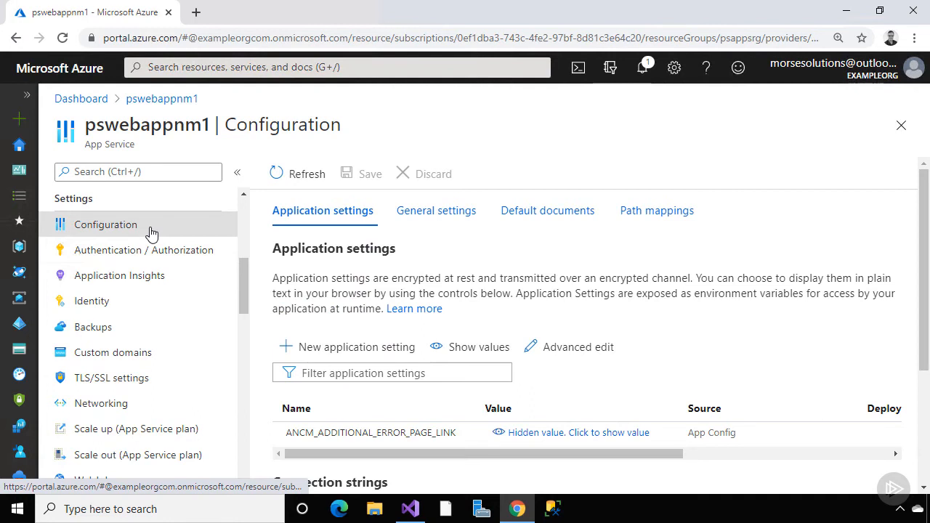
{"action": "scroll", "coordinate": [320, 276], "scroll_direction": "down", "scroll_amount": 1}
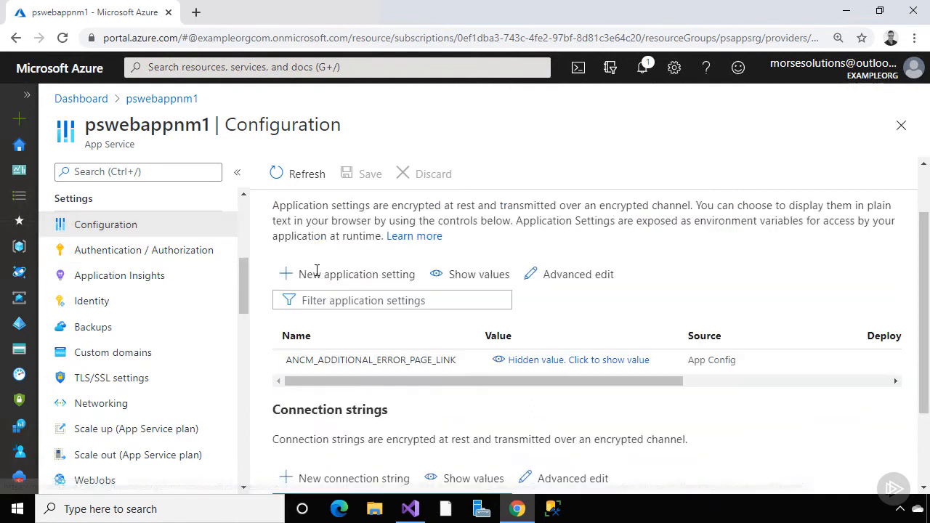
{"action": "left_click", "coordinate": [323, 276]}
{"action": "type", "text": "Environment"}
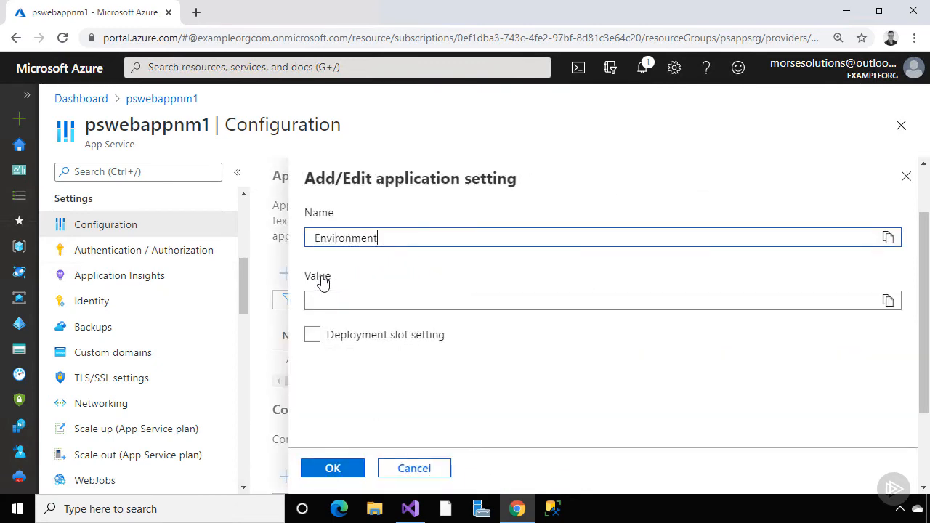
{"action": "type", "text": "Name"}
{"action": "key", "text": "Tab"}
{"action": "type", "text": "PROD"}
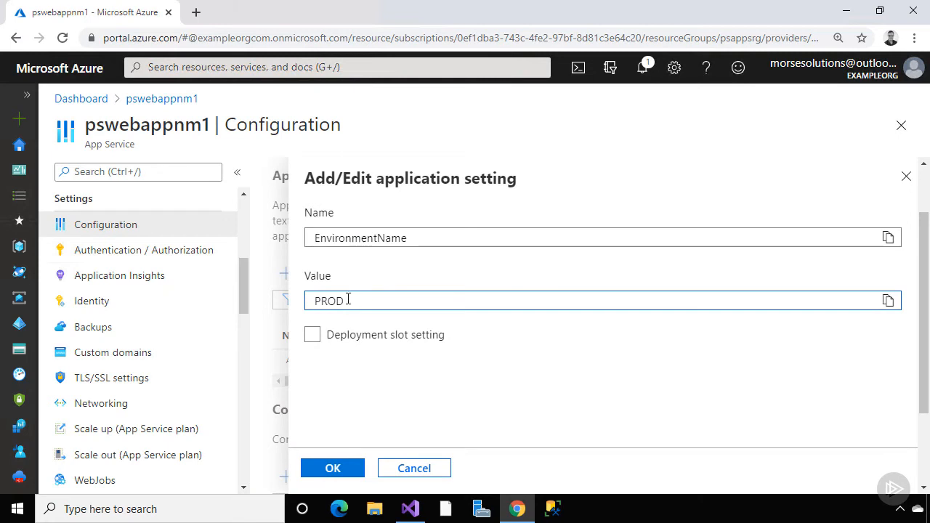
{"action": "left_click", "coordinate": [314, 340]}
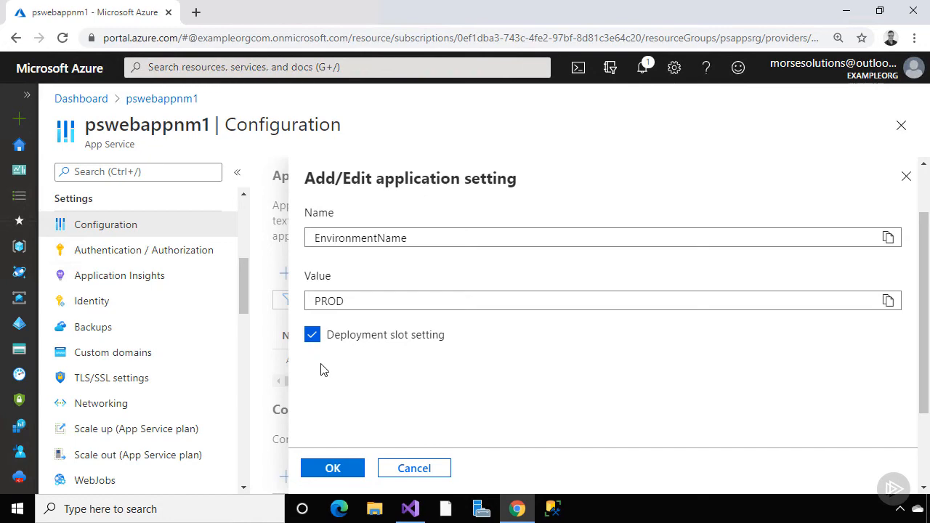
{"action": "left_click", "coordinate": [336, 471]}
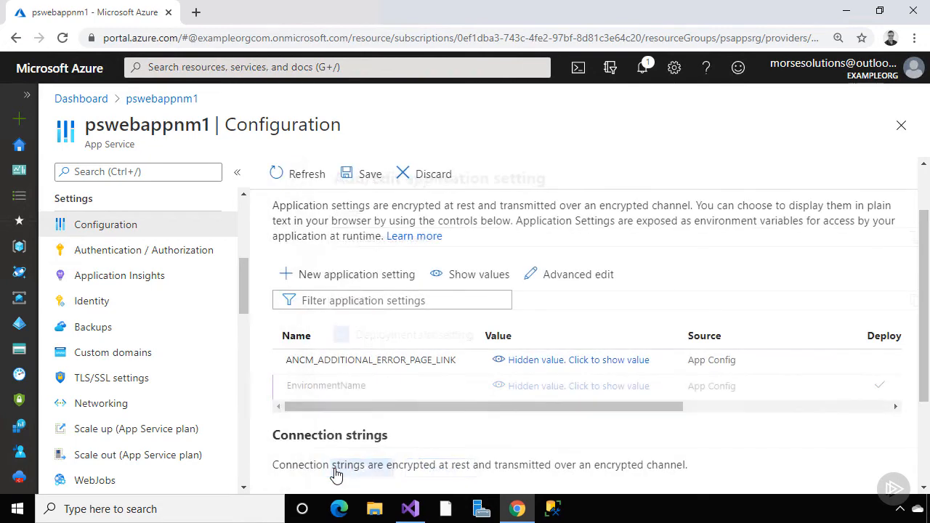
Add slot setting Level1__Level2 with value 'PROD Setting'
{"action": "left_click", "coordinate": [347, 276]}
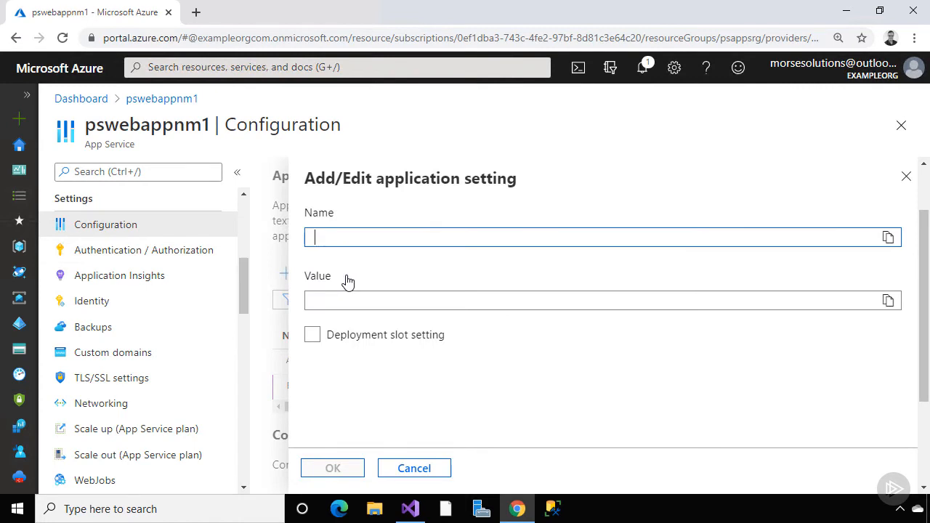
{"action": "type", "text": "Level"}
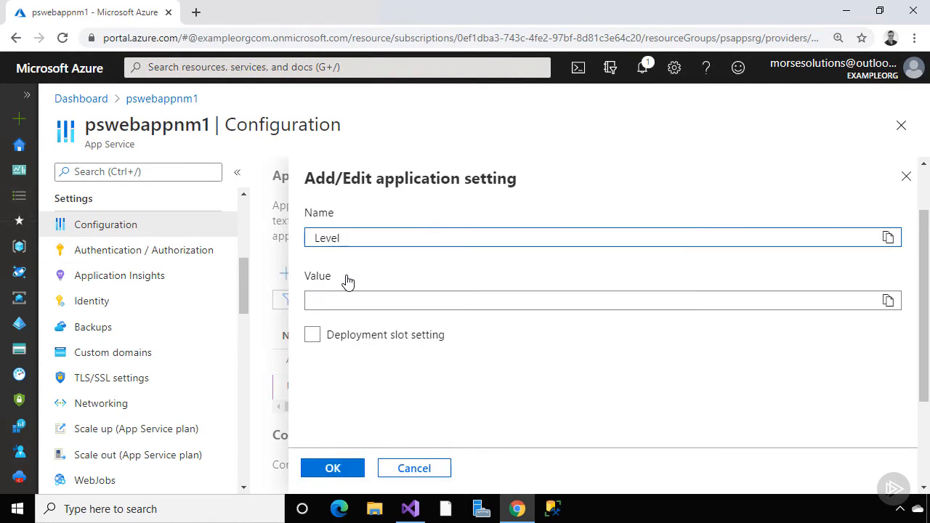
{"action": "type", "text": "1__"}
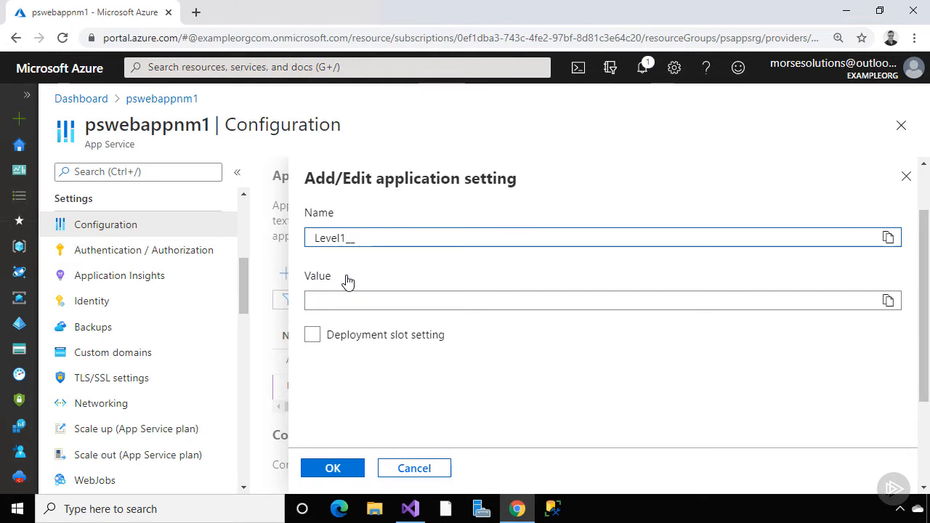
{"action": "type", "text": "Level2"}
{"action": "key", "text": "Tab"}
{"action": "type", "text": "PR"}
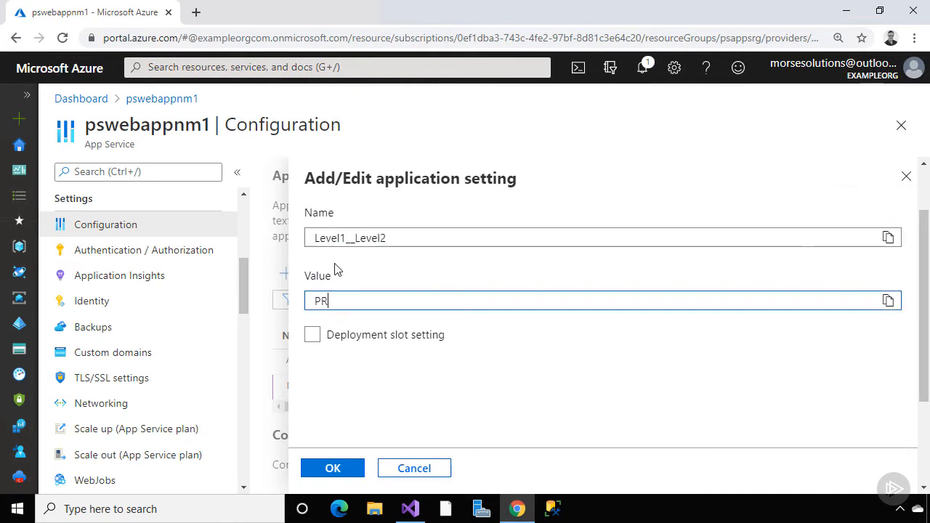
{"action": "type", "text": "OD Setting"}
{"action": "left_click", "coordinate": [313, 339]}
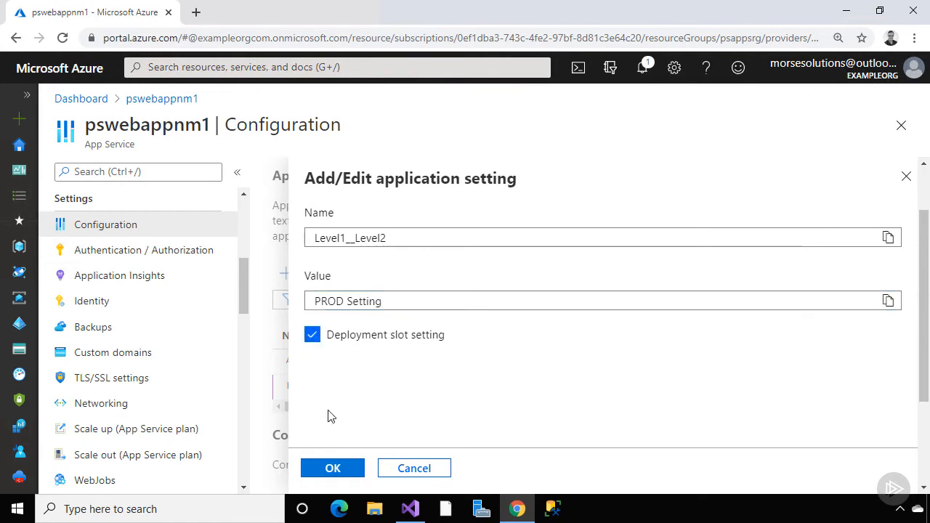
{"action": "left_click", "coordinate": [336, 468]}
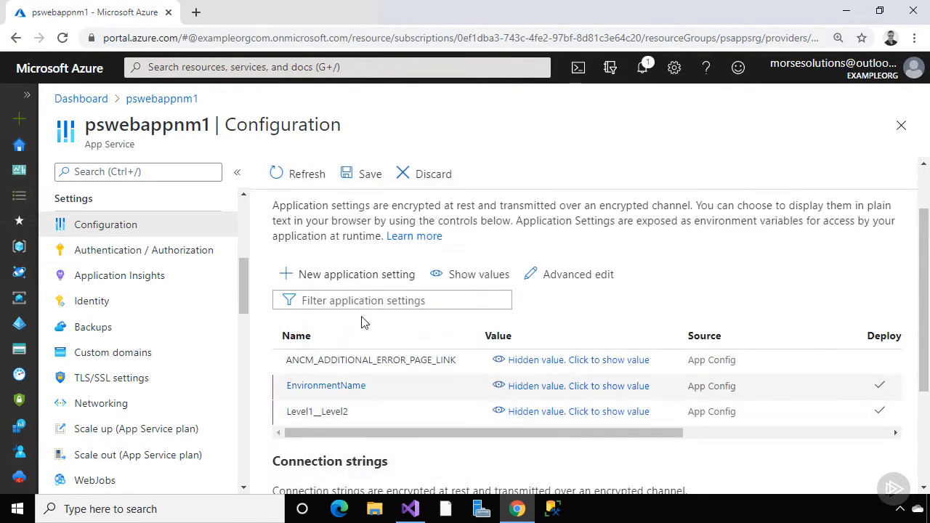
Add non-sticky application setting NonStickySetting with value 'Set in PROD'
{"action": "left_click", "coordinate": [363, 281]}
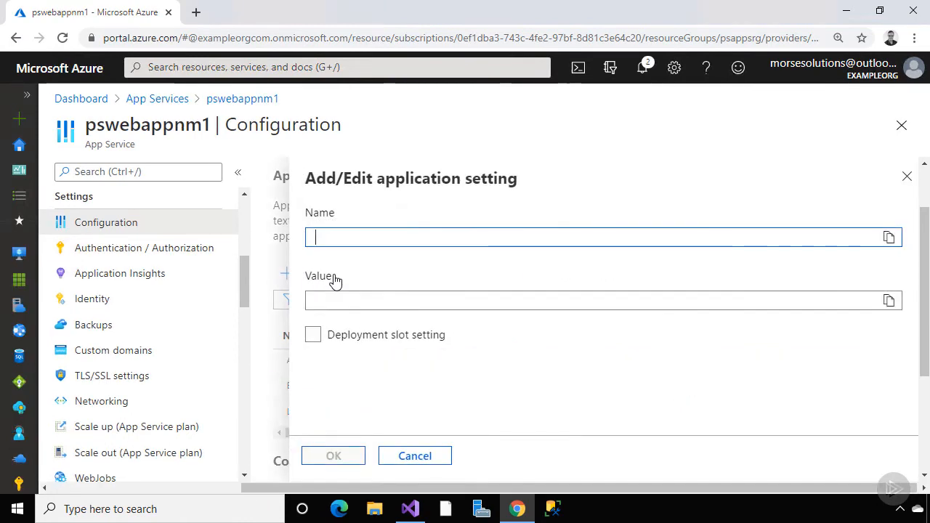
{"action": "type", "text": "NonStickySetting"}
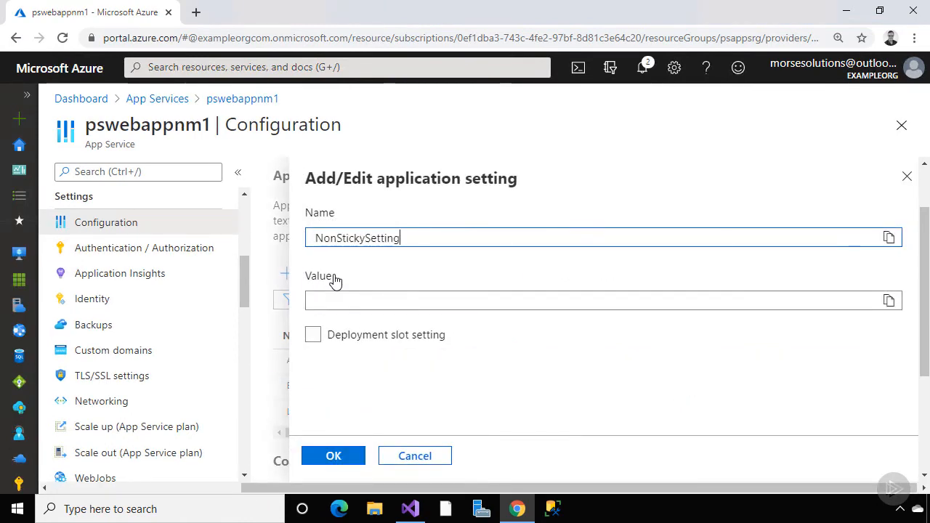
{"action": "key", "text": "Tab"}
{"action": "type", "text": "Set in PROD"}
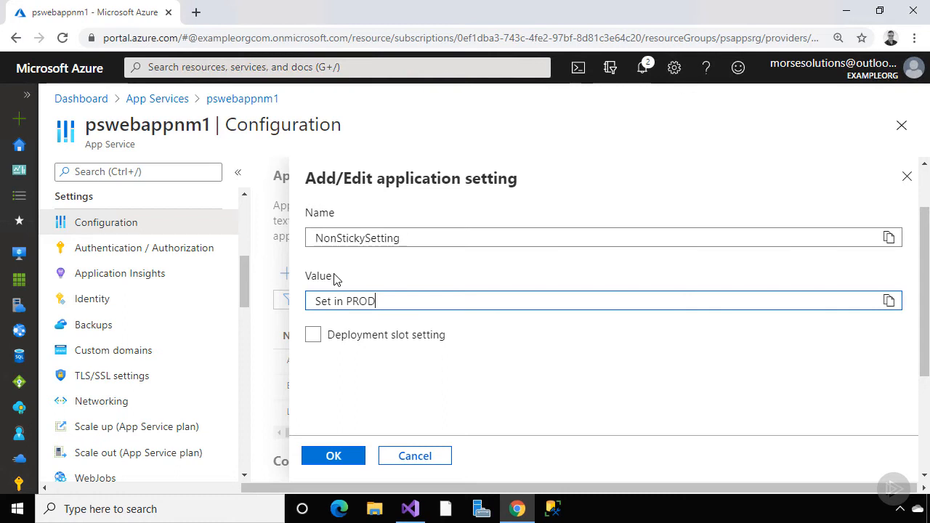
{"action": "left_click", "coordinate": [340, 457]}
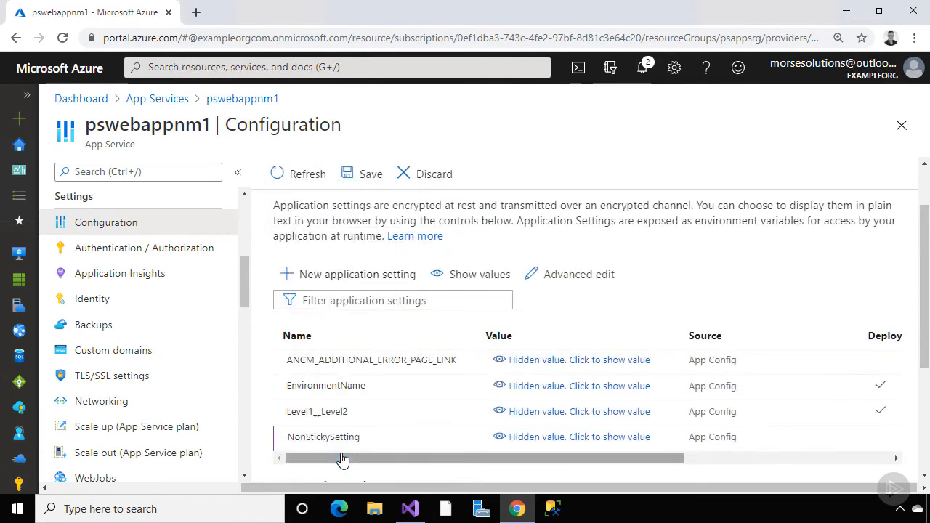
{"action": "scroll", "coordinate": [343, 459], "scroll_direction": "down", "scroll_amount": 3}
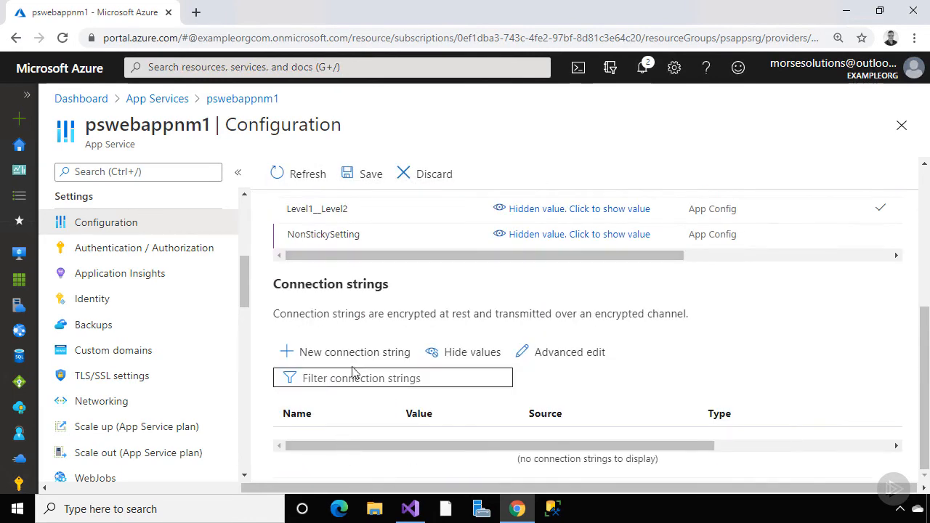
Add a MyDBConnection connection string with the pasted PROD database connection string as its value
{"action": "left_click", "coordinate": [354, 353]}
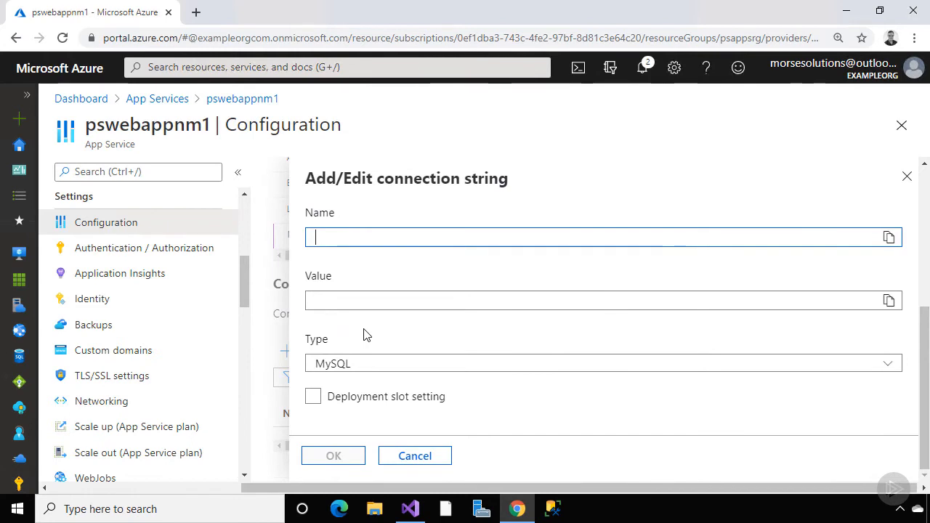
{"action": "left_click", "coordinate": [370, 237]}
{"action": "left_click", "coordinate": [345, 268]}
{"action": "left_click", "coordinate": [341, 298]}
{"action": "right_click", "coordinate": [340, 297]}
{"action": "left_click", "coordinate": [382, 190]}
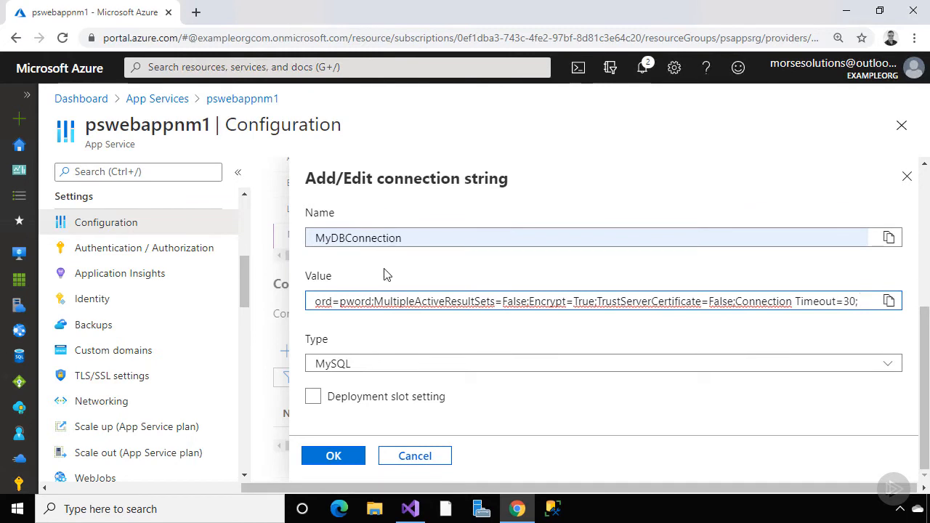
Set MyDBConnection's type to SQLAzure as a slot setting, and save the configuration
{"action": "left_click", "coordinate": [388, 364]}
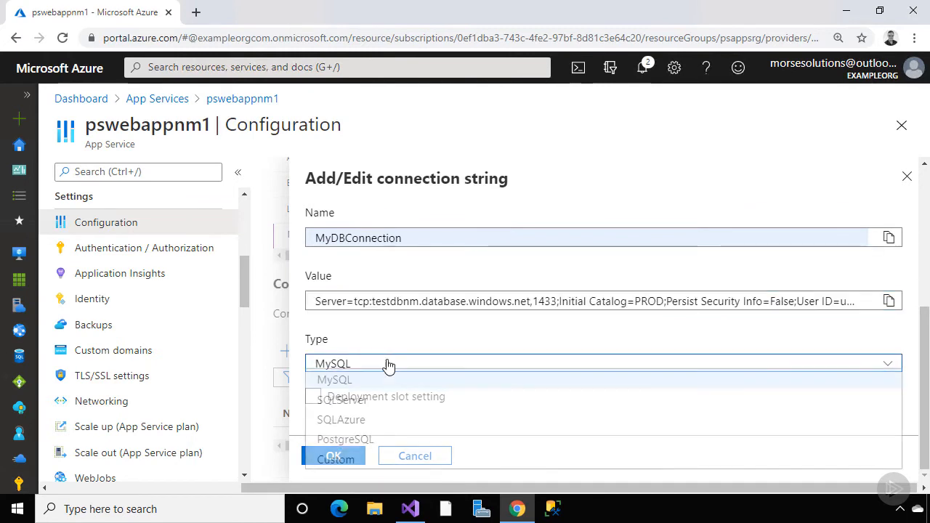
{"action": "left_click", "coordinate": [388, 425]}
{"action": "left_click", "coordinate": [313, 397]}
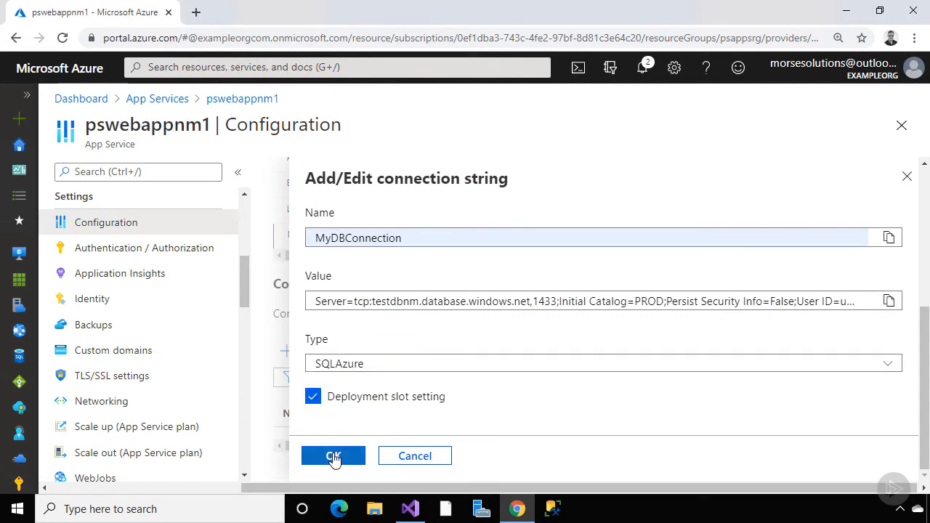
{"action": "left_click", "coordinate": [333, 456]}
{"action": "left_click", "coordinate": [371, 180]}
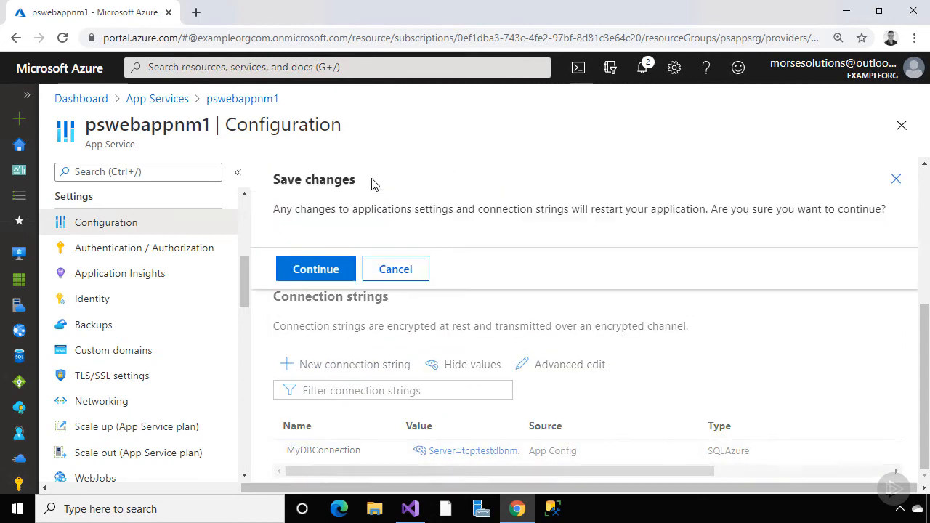
{"action": "left_click", "coordinate": [332, 271]}
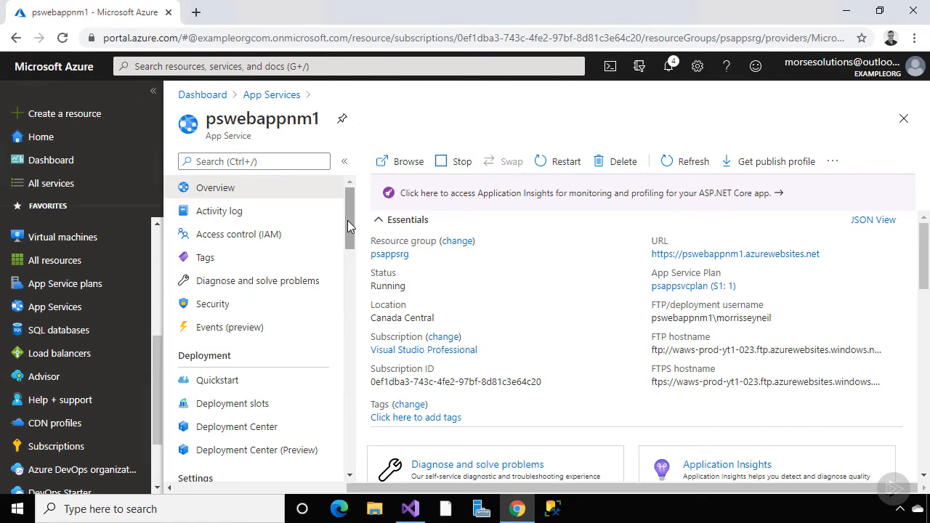
Add a deployment slot named Staging that clones settings from pswebappnm1, then open it
{"action": "left_click", "coordinate": [260, 409]}
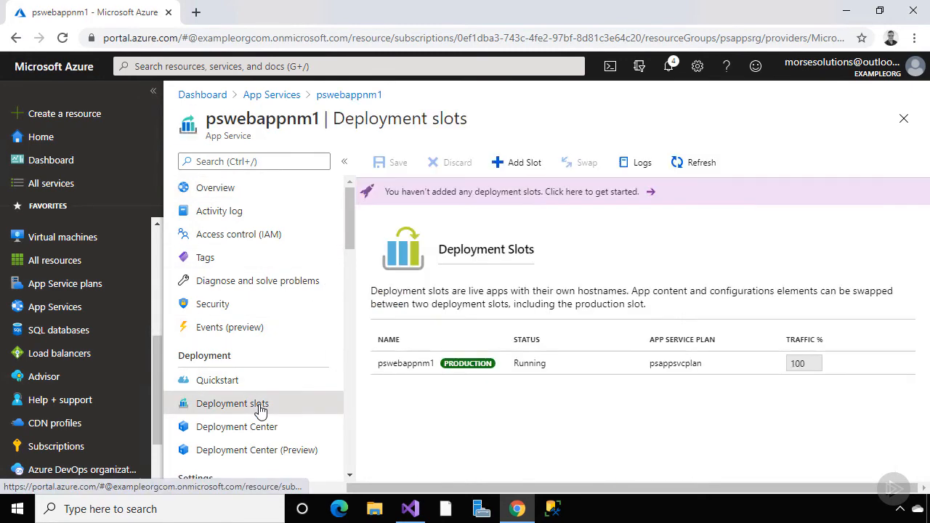
{"action": "left_click", "coordinate": [507, 160]}
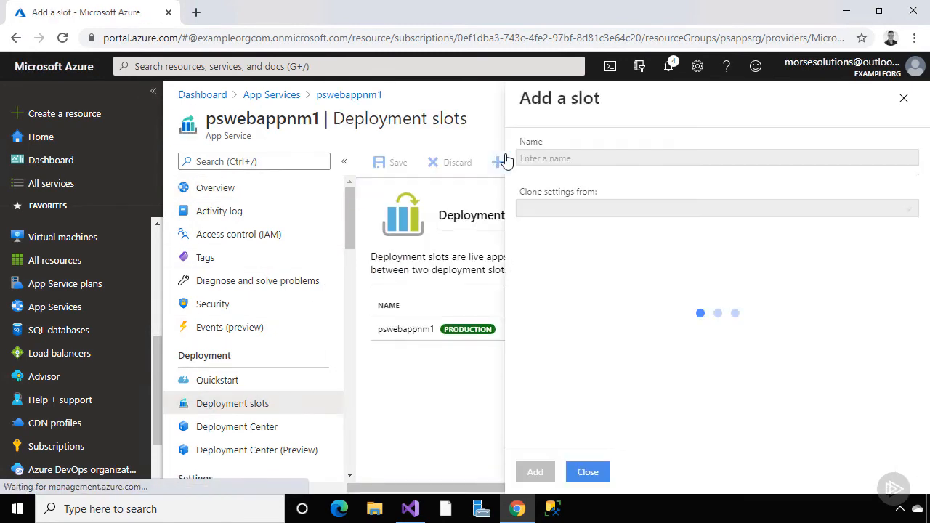
{"action": "type", "text": "Staging"}
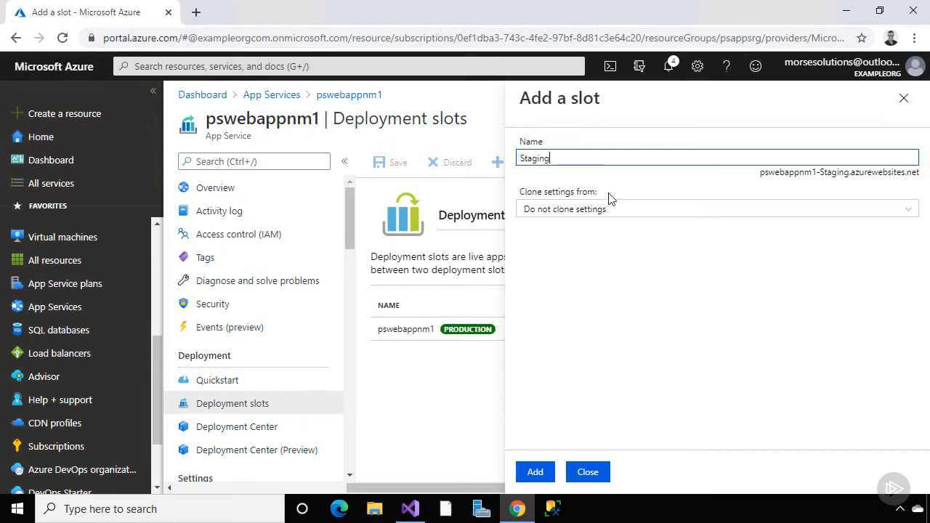
{"action": "left_click", "coordinate": [614, 212]}
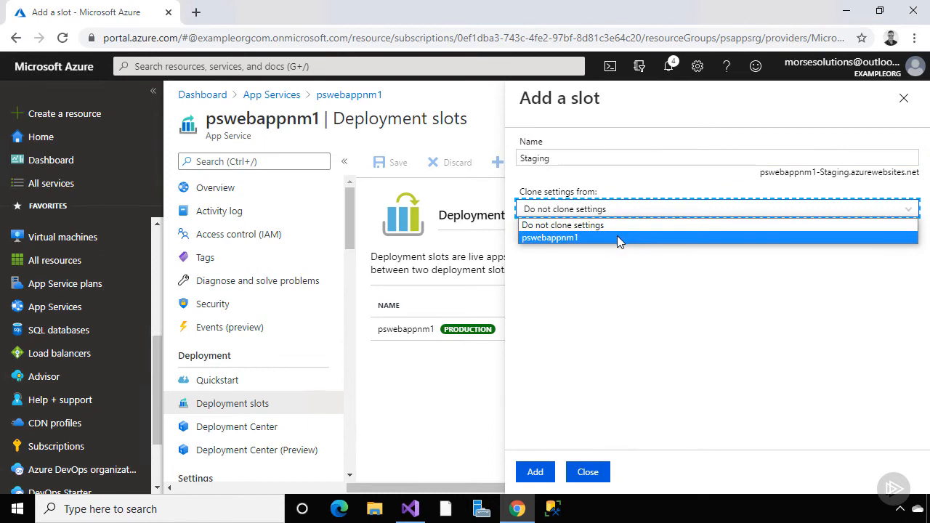
{"action": "left_click", "coordinate": [618, 239]}
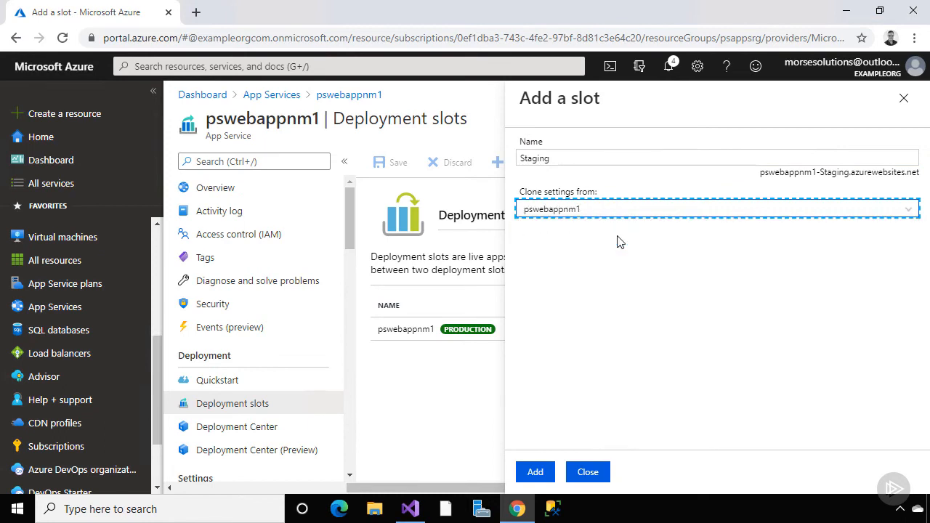
{"action": "left_click", "coordinate": [535, 472]}
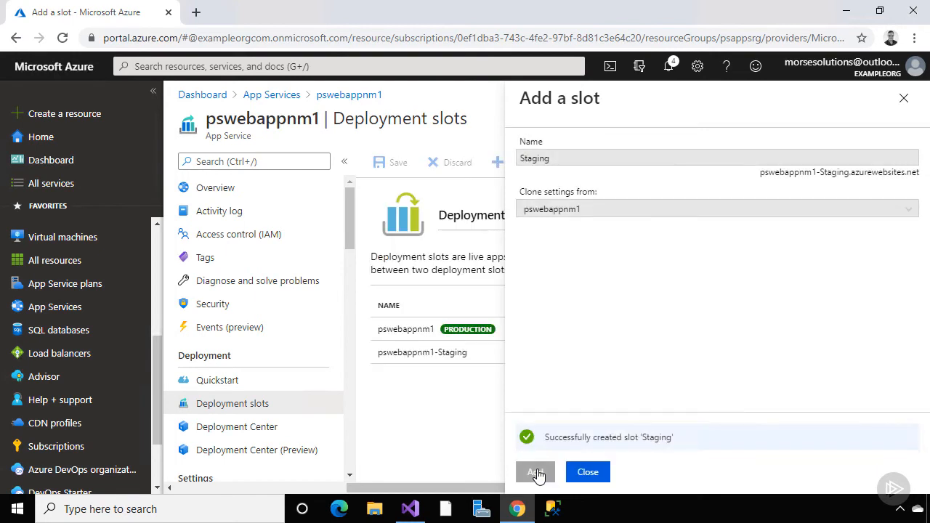
{"action": "left_click", "coordinate": [587, 474]}
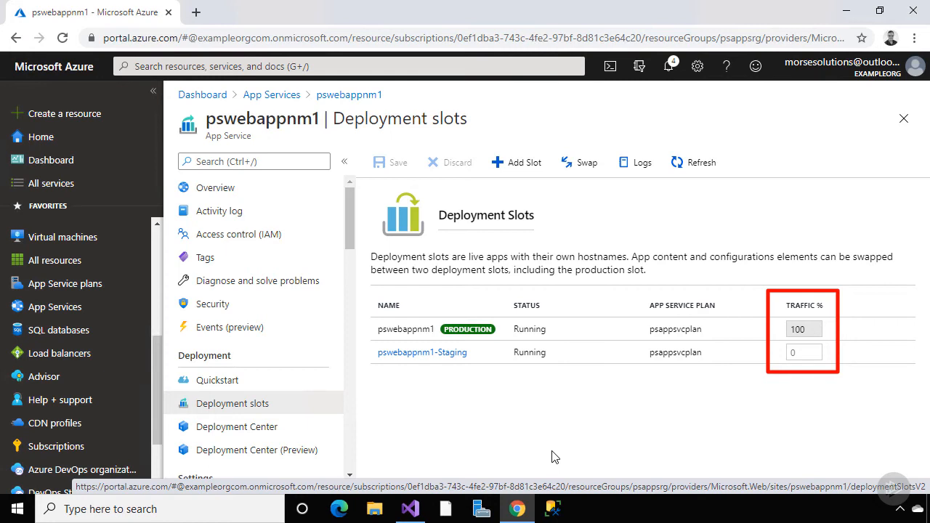
{"action": "left_click", "coordinate": [458, 354]}
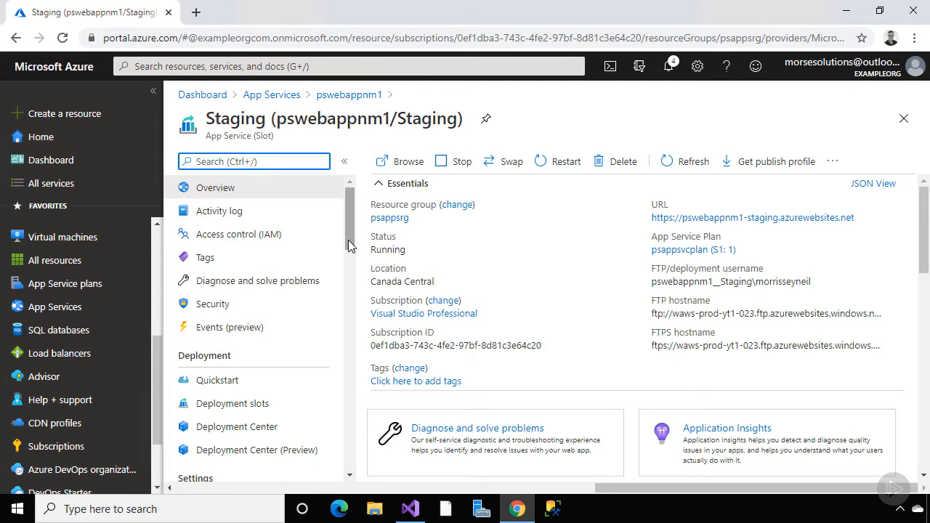
In the Staging slot's Configuration, edit EnvironmentName and select its PROD value
{"action": "left_click_drag", "start_coordinate": [356, 247], "coordinate": [355, 301]}
{"action": "left_click", "coordinate": [311, 238]}
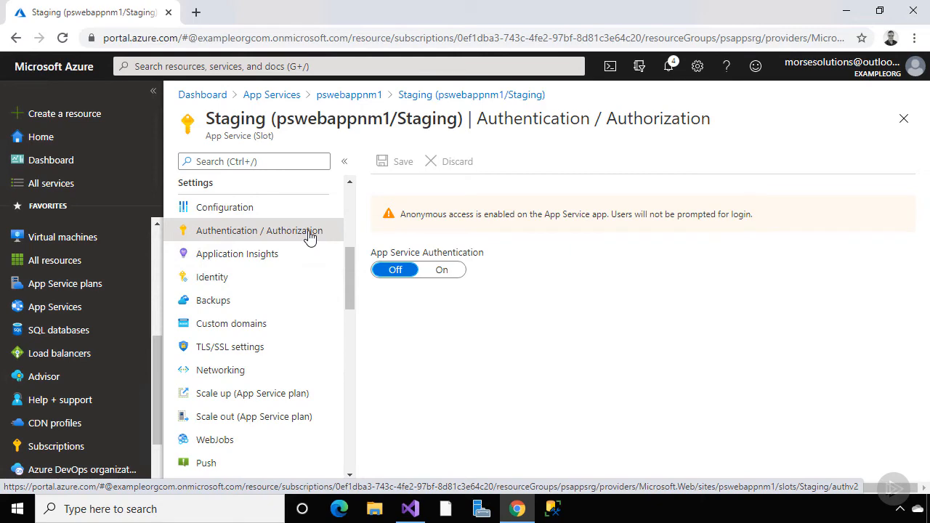
{"action": "left_click", "coordinate": [294, 212]}
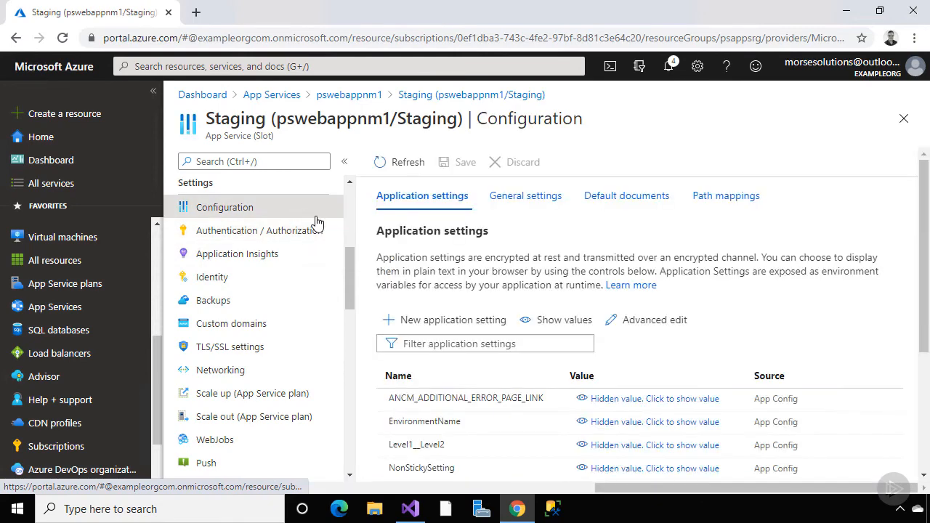
{"action": "scroll", "coordinate": [387, 252], "scroll_direction": "down", "scroll_amount": 1}
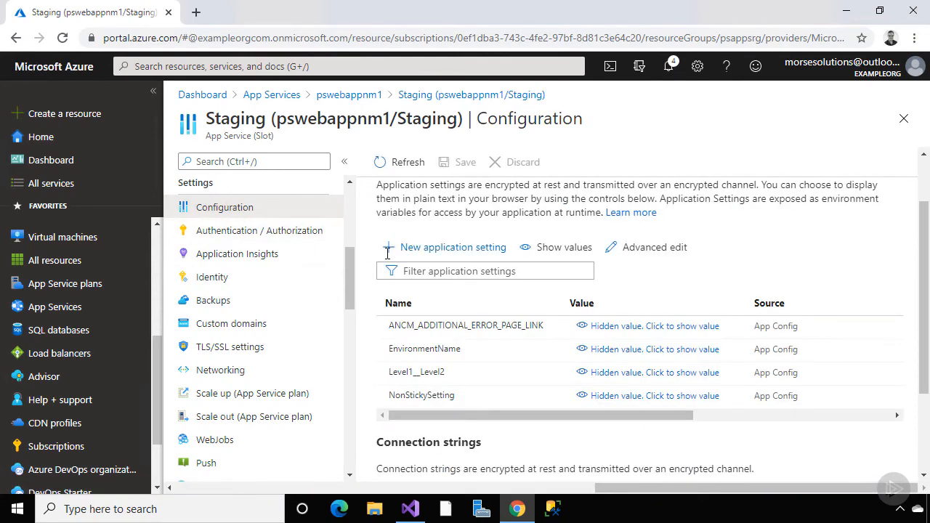
{"action": "left_click", "coordinate": [425, 351]}
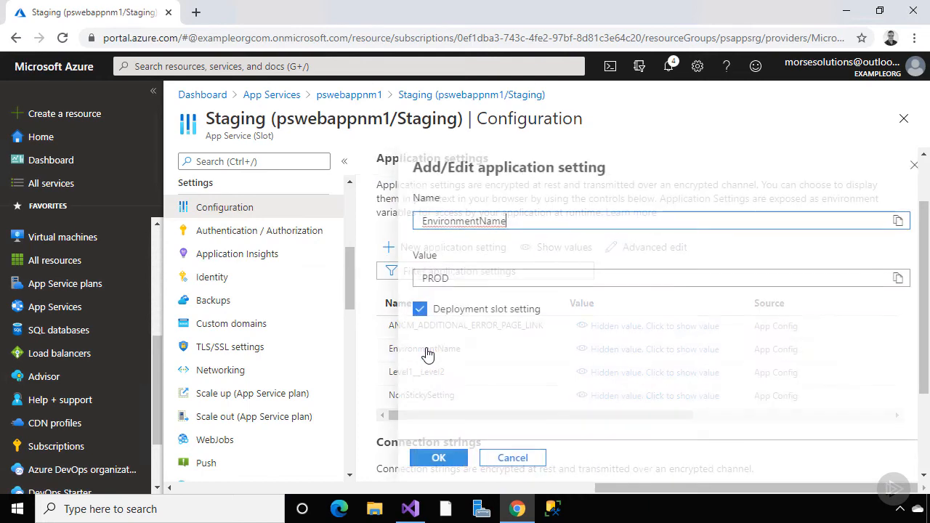
{"action": "left_click_drag", "start_coordinate": [445, 278], "coordinate": [403, 281]}
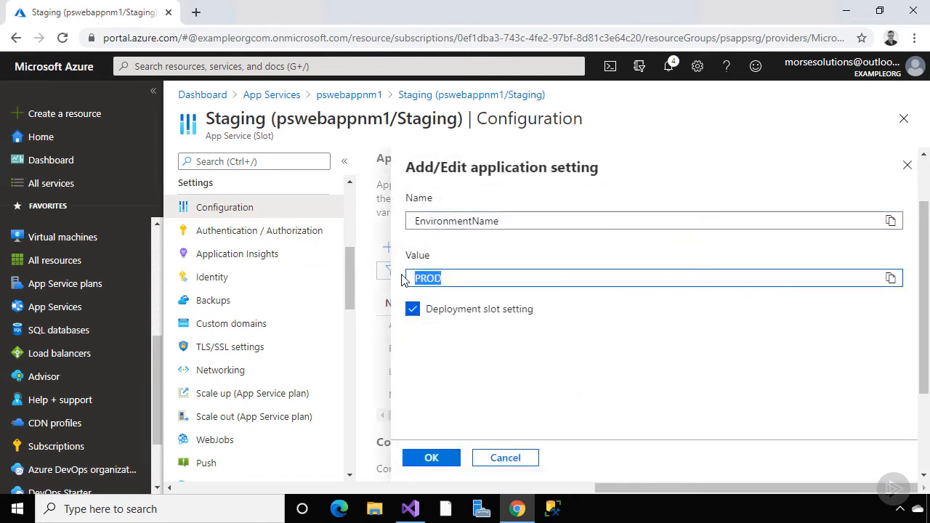
Replace PROD with STAGING in EnvironmentName, Level1__Level2 and NonStickySetting ('Set in STAGING')
{"action": "type", "text": "STAGING"}
{"action": "left_click", "coordinate": [431, 458]}
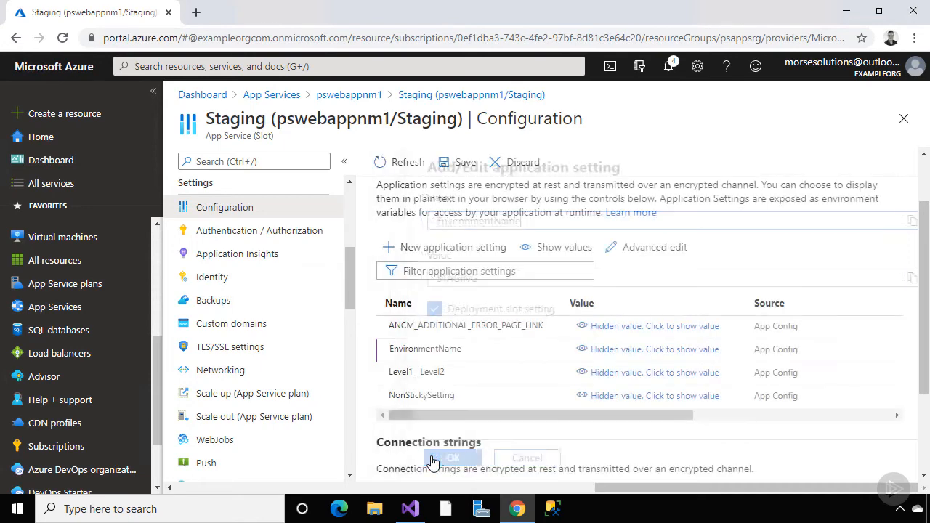
{"action": "left_click", "coordinate": [431, 374]}
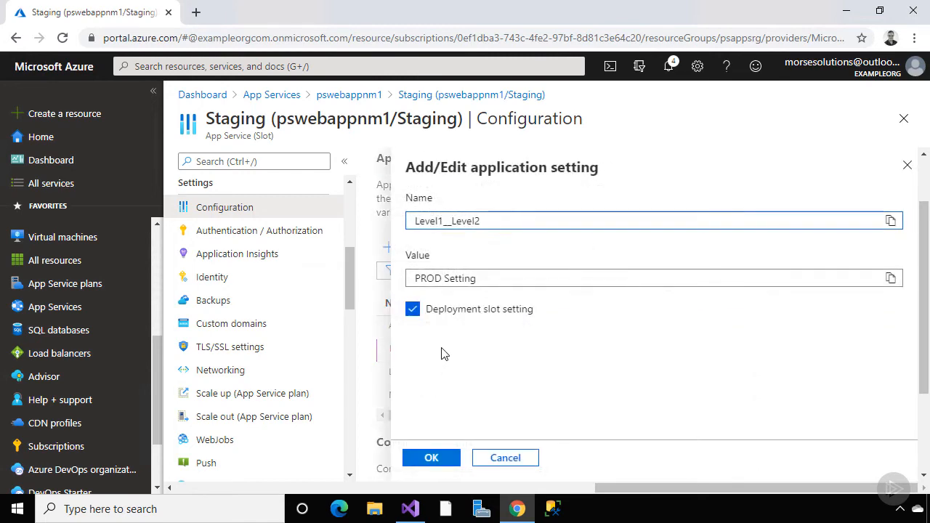
{"action": "left_click_drag", "start_coordinate": [442, 279], "coordinate": [413, 278]}
{"action": "type", "text": "STAGING"}
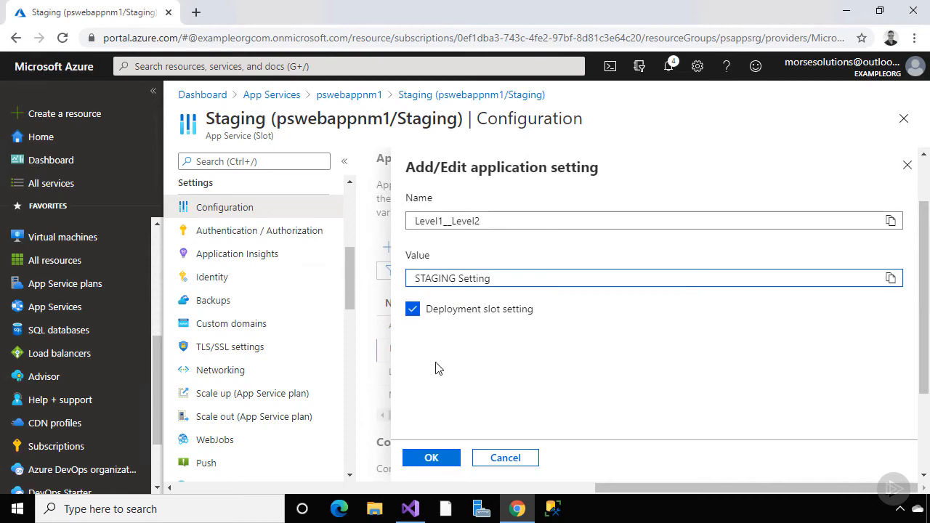
{"action": "left_click", "coordinate": [441, 459]}
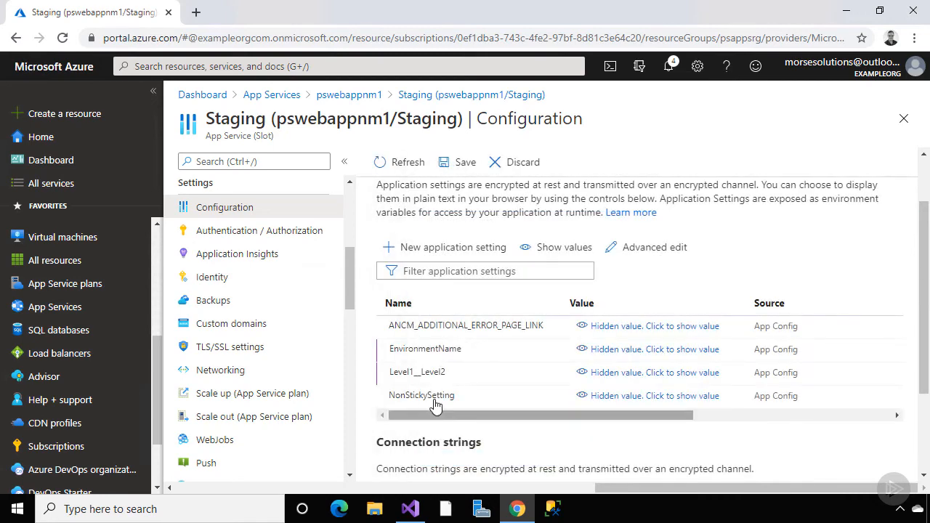
{"action": "left_click", "coordinate": [435, 403]}
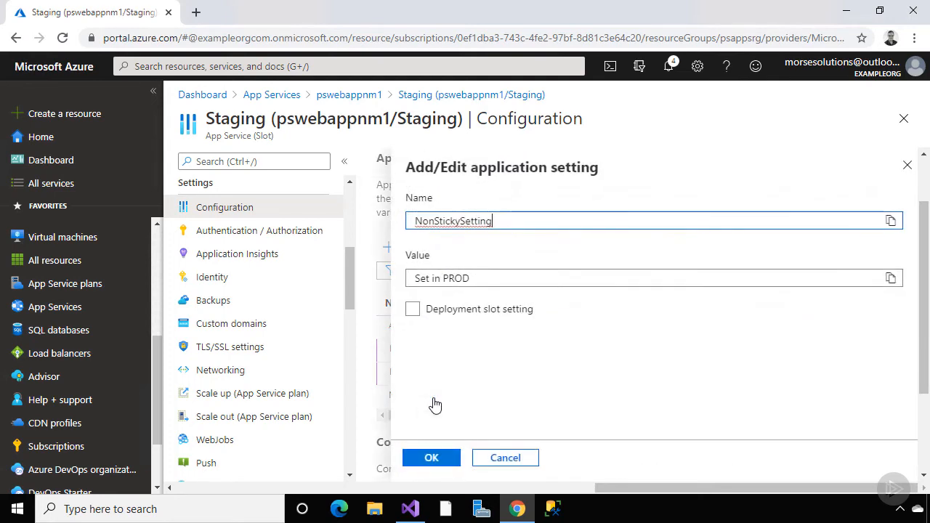
{"action": "left_click_drag", "start_coordinate": [470, 278], "coordinate": [441, 280]}
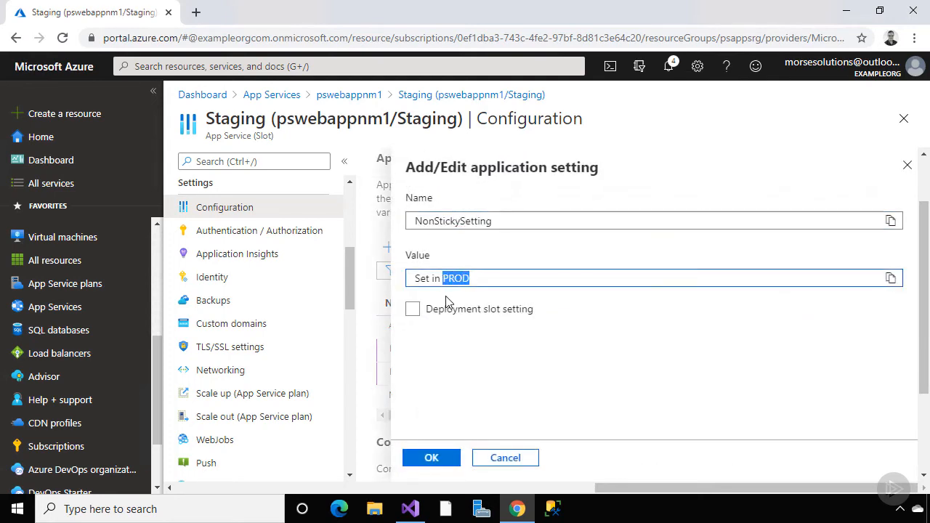
{"action": "type", "text": "STAGING"}
{"action": "left_click", "coordinate": [434, 460]}
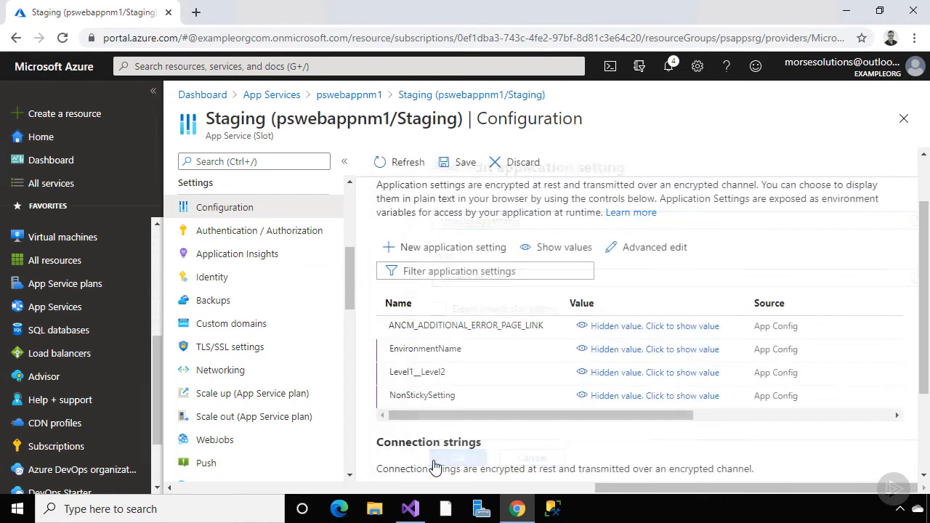
Point the Staging slot's MyDBConnection to the STAGING catalog and save the configuration
{"action": "scroll", "coordinate": [433, 465], "scroll_direction": "down", "scroll_amount": 3}
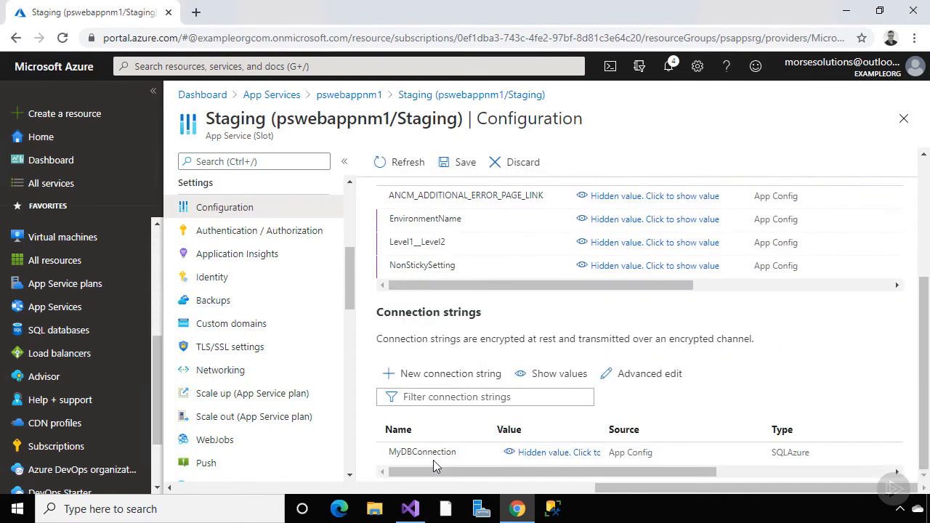
{"action": "left_click", "coordinate": [434, 460]}
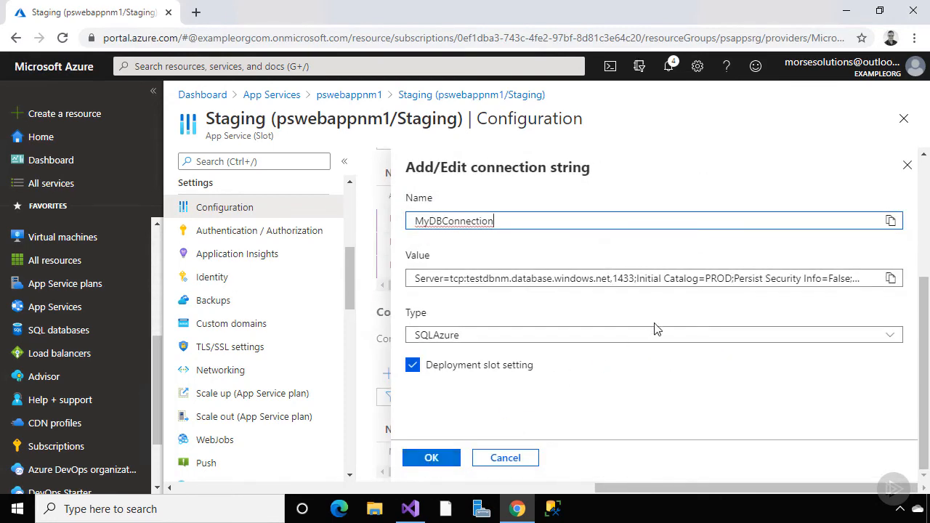
{"action": "left_click_drag", "start_coordinate": [730, 278], "coordinate": [706, 282]}
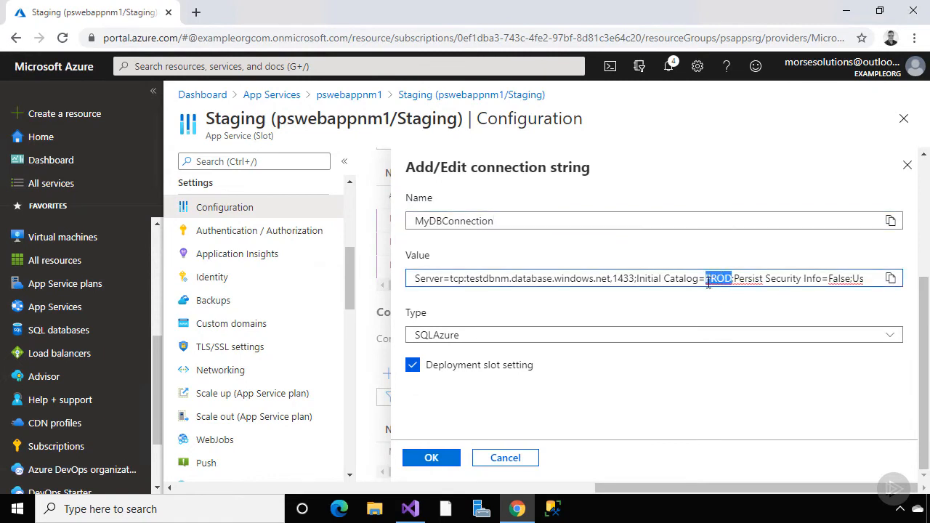
{"action": "key", "text": "BackSpace"}
{"action": "type", "text": "STAGING"}
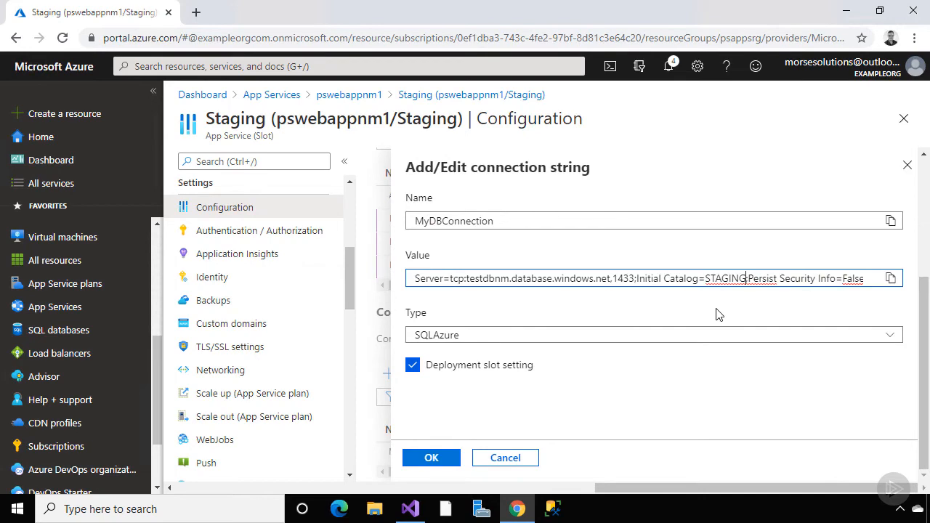
{"action": "left_click", "coordinate": [439, 462]}
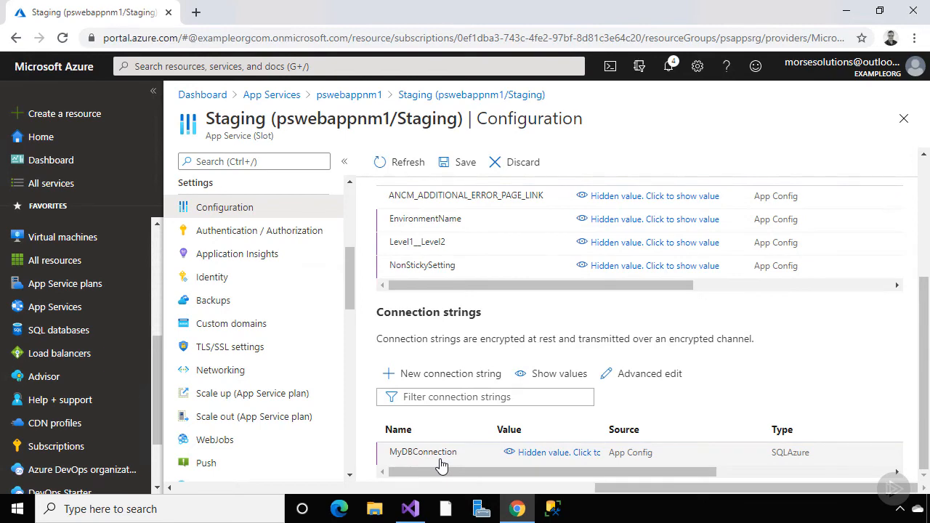
{"action": "left_click", "coordinate": [459, 162]}
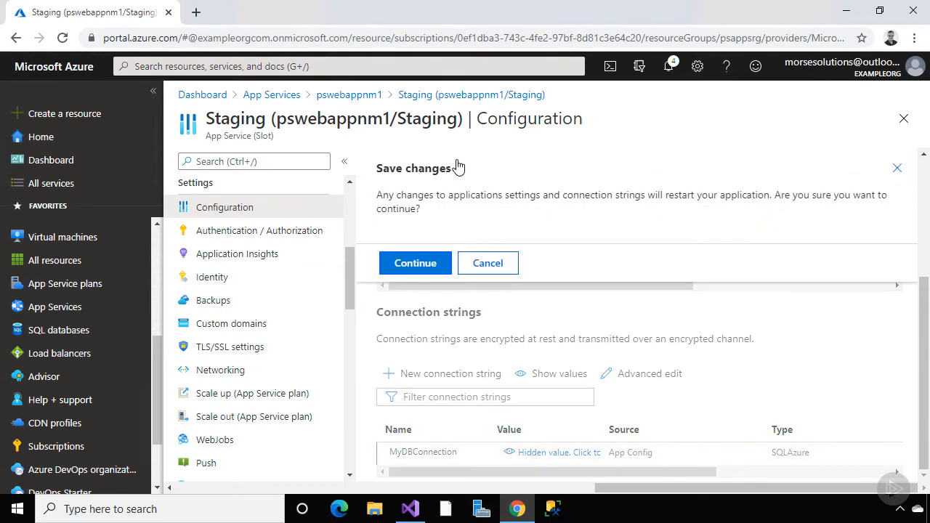
{"action": "left_click", "coordinate": [433, 270]}
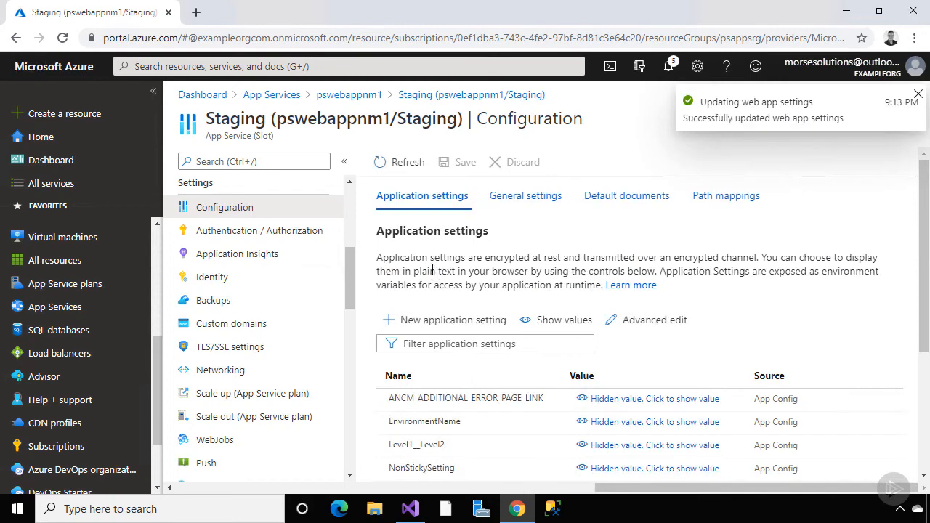
Create a new PSTestApp publish profile targeting Azure App Service (Windows)
{"action": "left_click", "coordinate": [412, 508]}
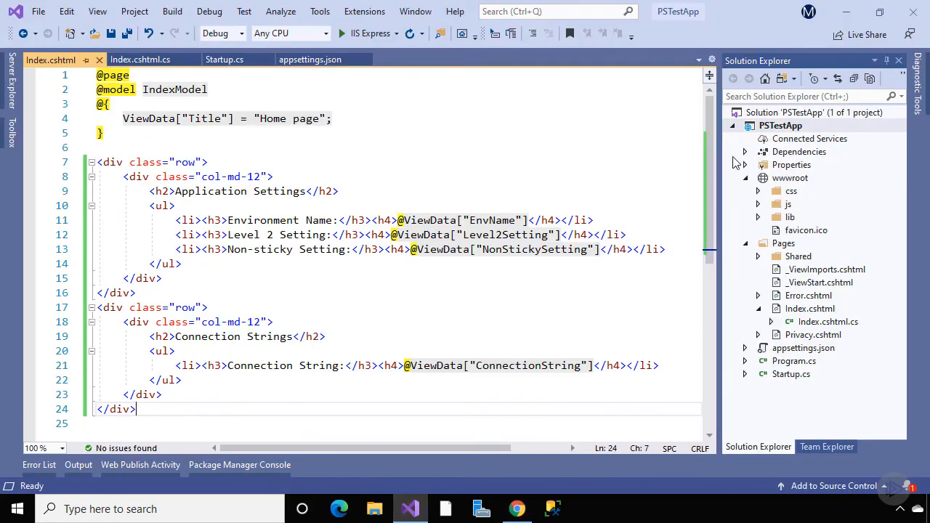
{"action": "right_click", "coordinate": [761, 129]}
{"action": "left_click", "coordinate": [760, 116]}
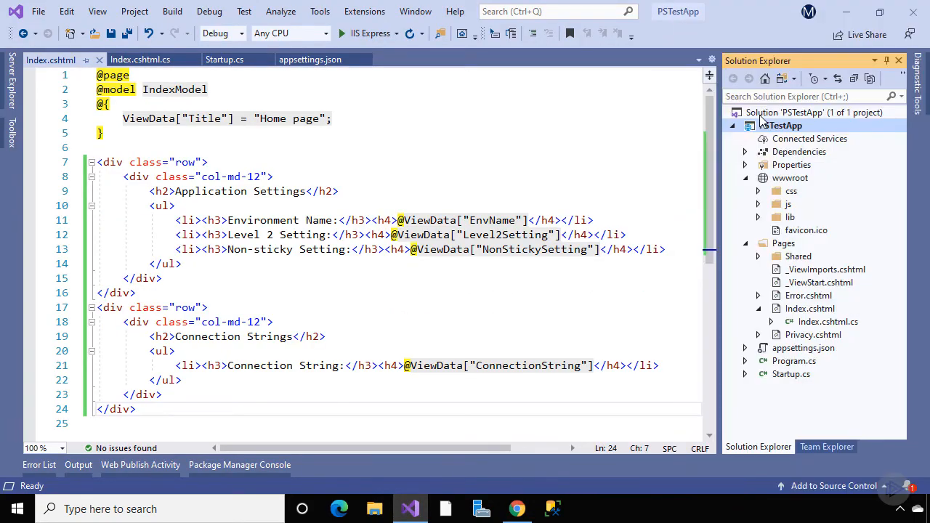
{"action": "left_click", "coordinate": [157, 164]}
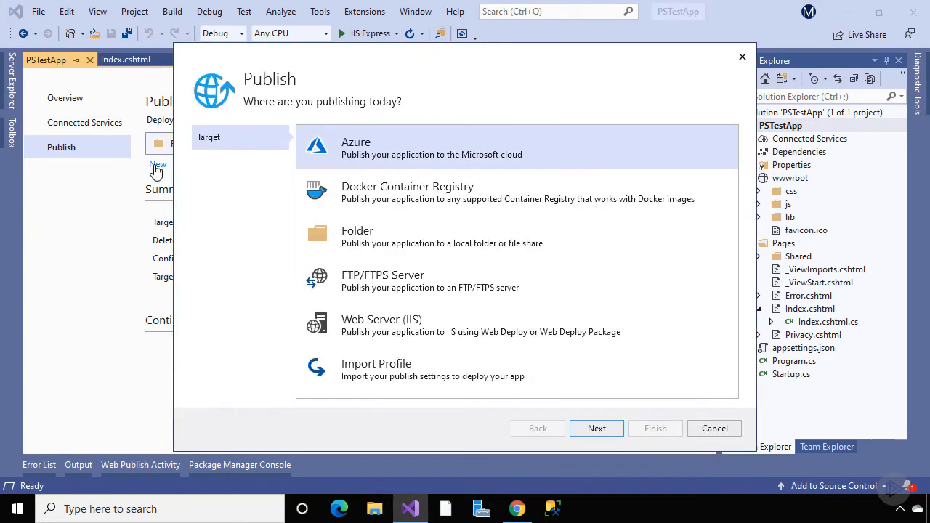
{"action": "left_click", "coordinate": [597, 428]}
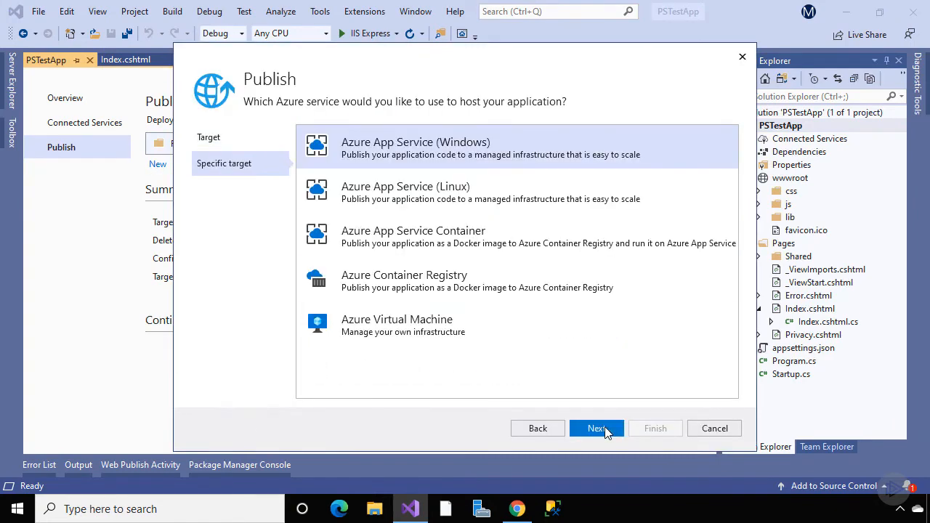
{"action": "left_click", "coordinate": [597, 428]}
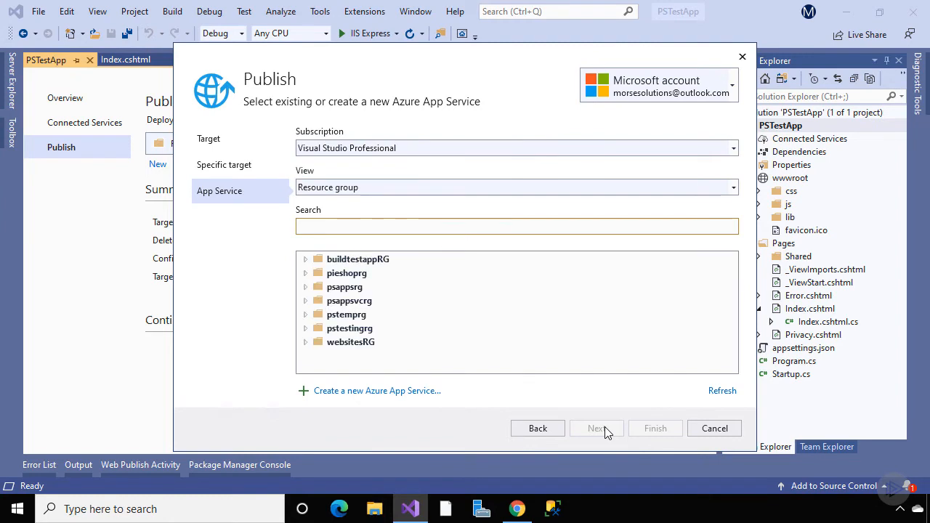
Target psappsrg > pswebappnm1 > Staging deployment slot and publish the app
{"action": "left_click", "coordinate": [305, 287]}
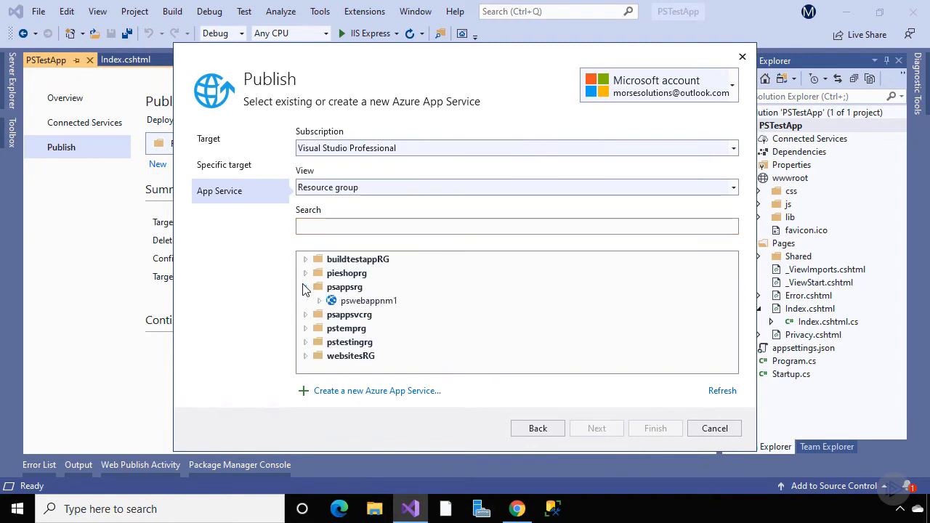
{"action": "left_click", "coordinate": [318, 300]}
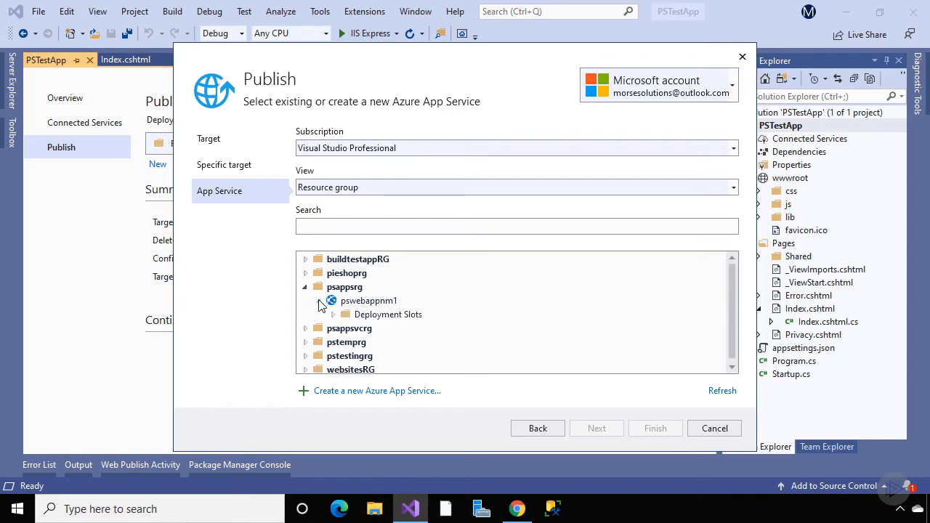
{"action": "left_click", "coordinate": [330, 314]}
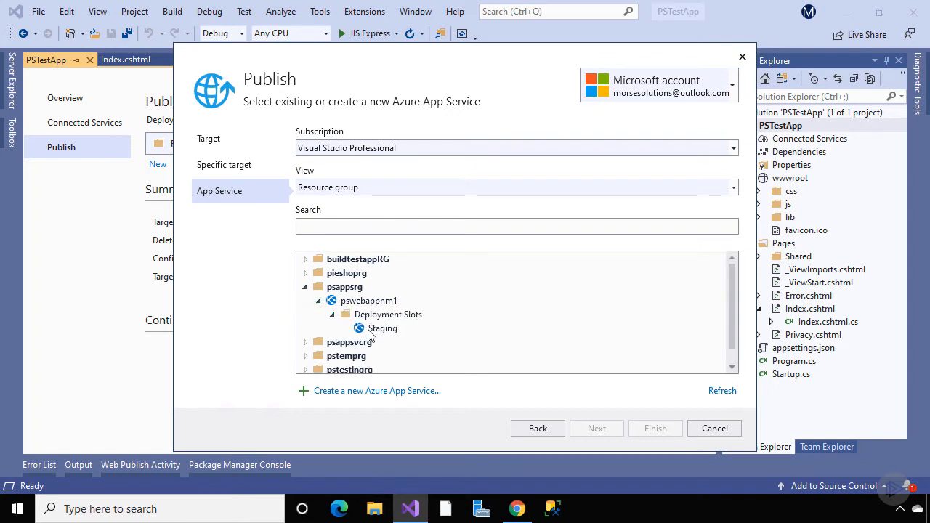
{"action": "left_click", "coordinate": [382, 330]}
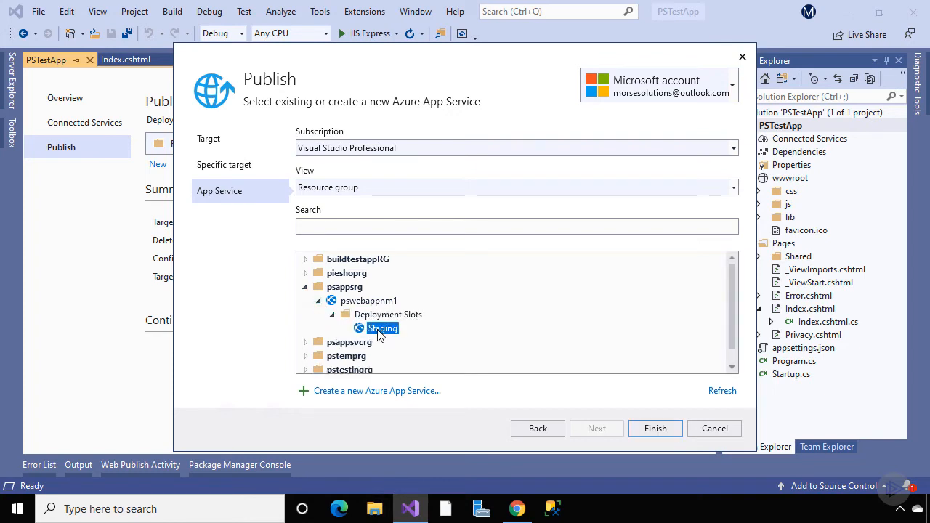
{"action": "left_click", "coordinate": [653, 428]}
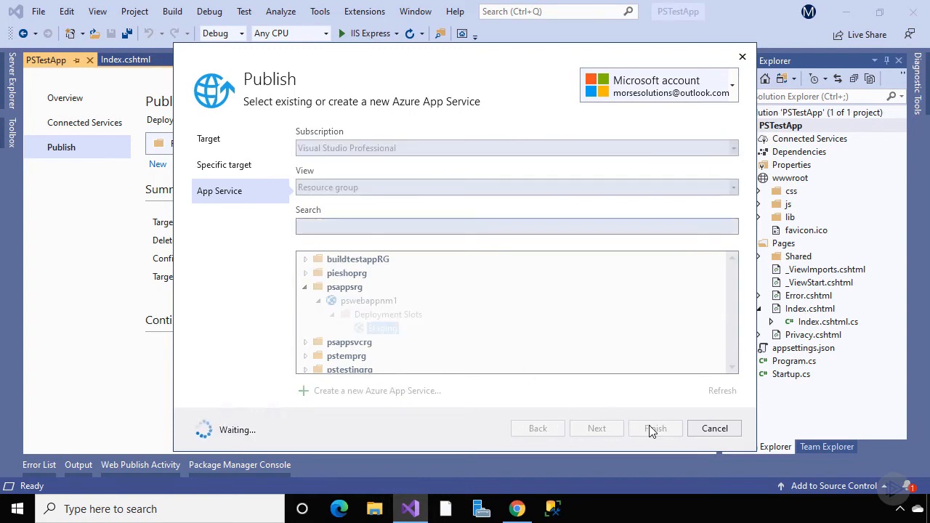
{"action": "left_click", "coordinate": [630, 145]}
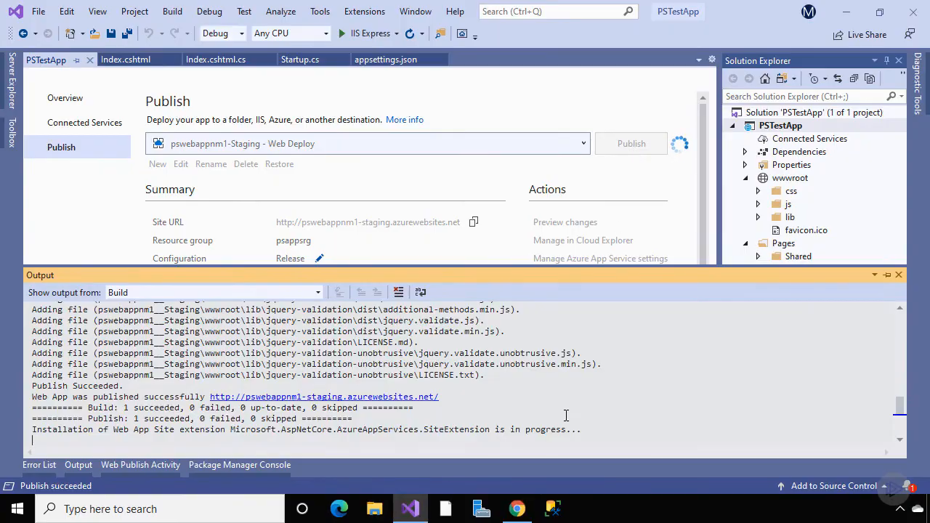
{"action": "left_click", "coordinate": [517, 509]}
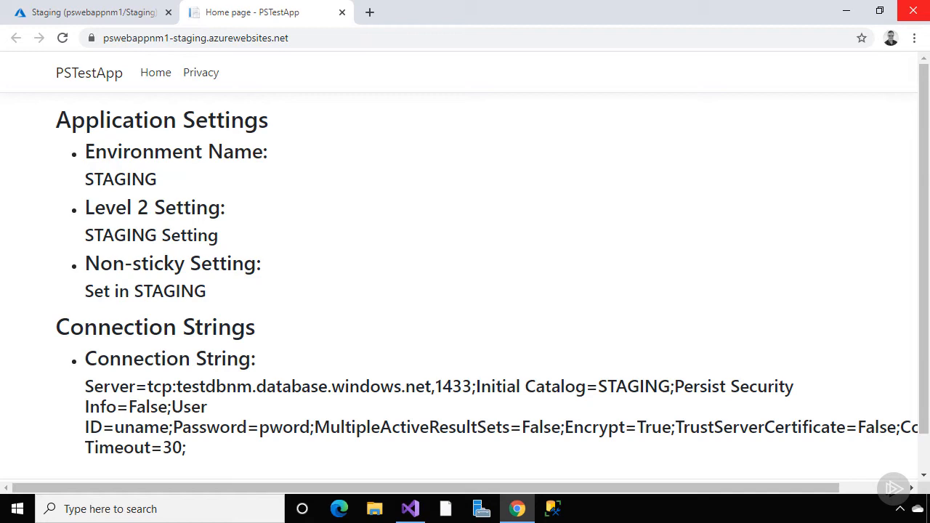
Load pswebappnm1.azurewebsites.net, the slot URL without -staging, in a new tab and accept sign-in permissions
{"action": "key", "text": "ctrl+w"}
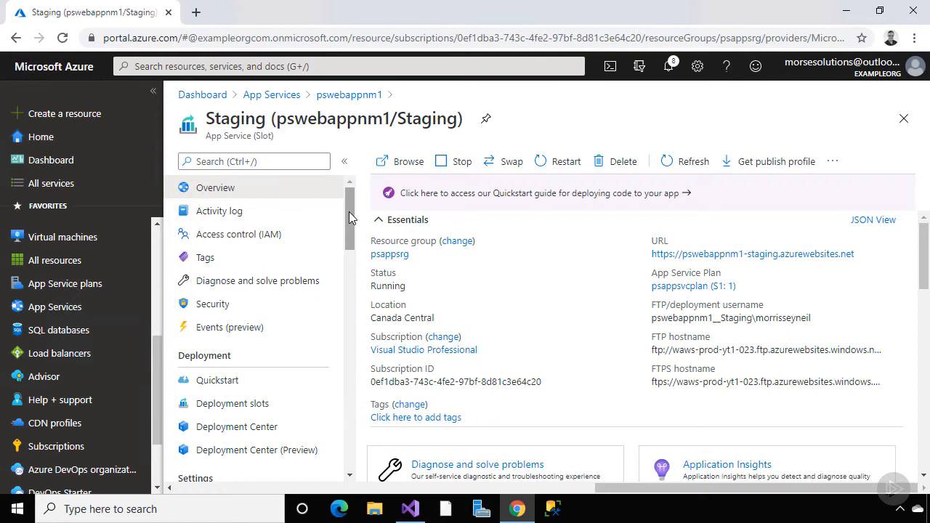
{"action": "left_click", "coordinate": [863, 253]}
{"action": "left_click", "coordinate": [195, 11]}
{"action": "left_click", "coordinate": [200, 37]}
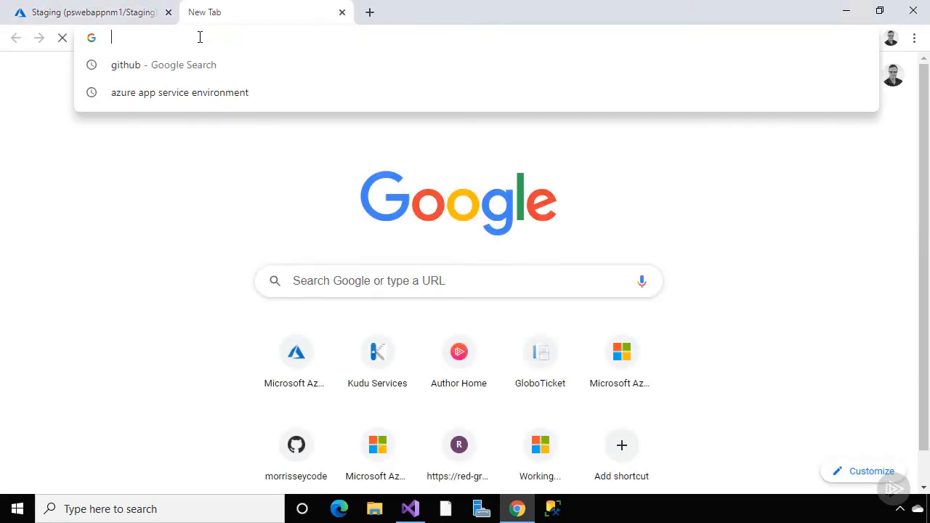
{"action": "type", "text": "https://pswebappnm1-staging.azurewebsites.net"}
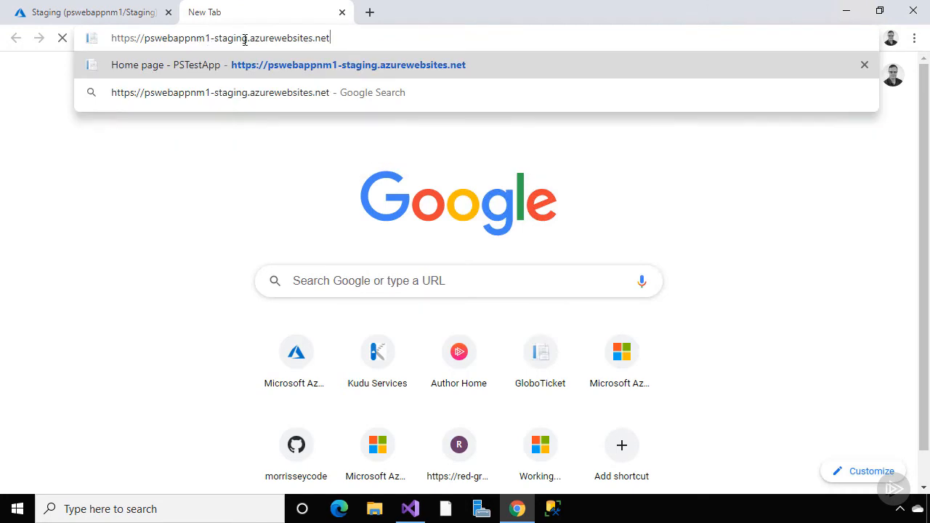
{"action": "left_click_drag", "start_coordinate": [248, 38], "coordinate": [210, 38]}
{"action": "key", "text": "BackSpace"}
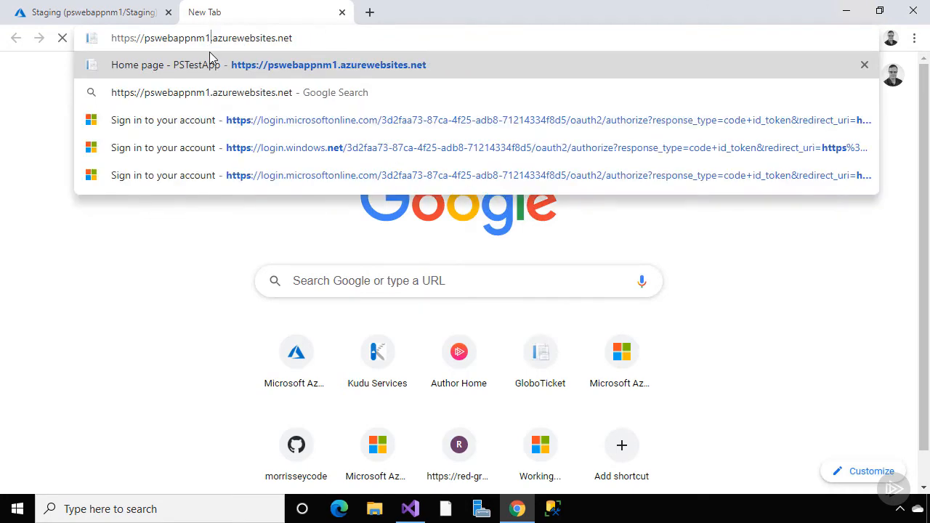
{"action": "key", "text": "Return"}
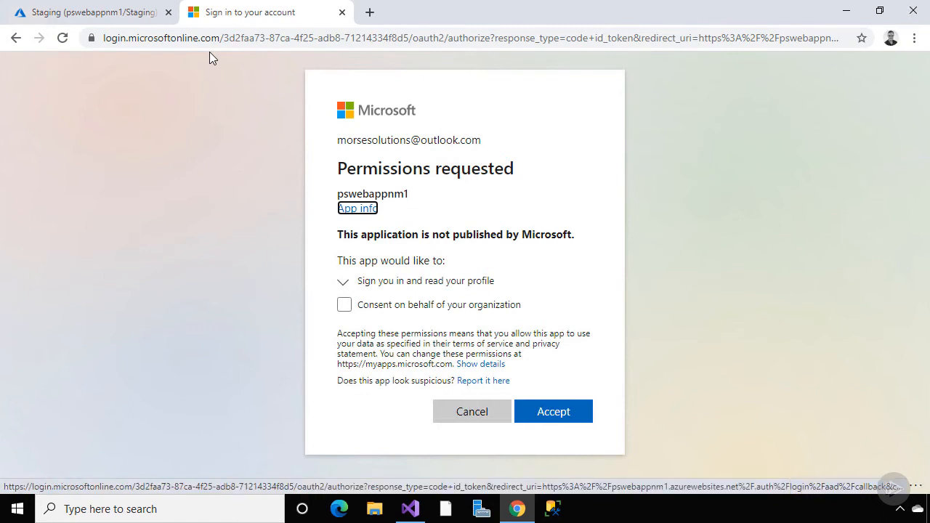
{"action": "left_click", "coordinate": [547, 412]}
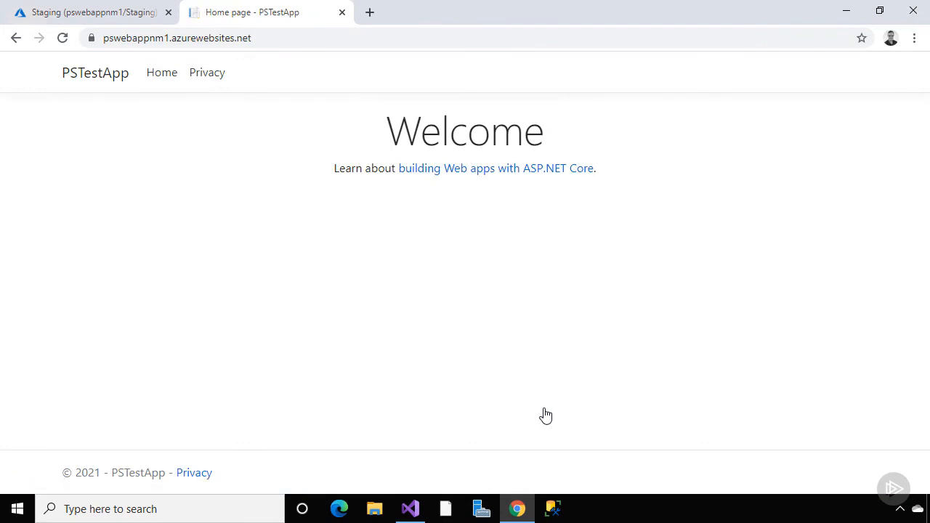
From the pswebappnm1 overview, swap source pswebappnm1-Staging into the production target slot
{"action": "left_click", "coordinate": [139, 13]}
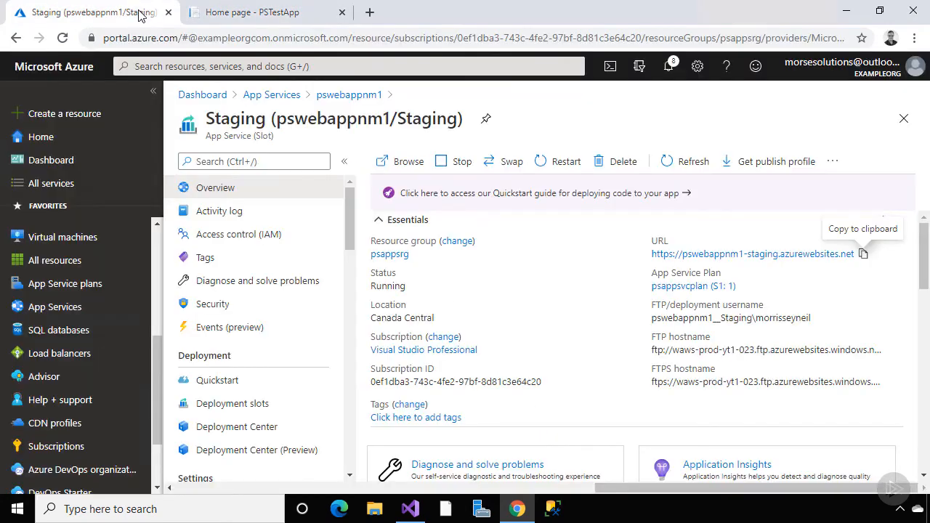
{"action": "left_click", "coordinate": [331, 100]}
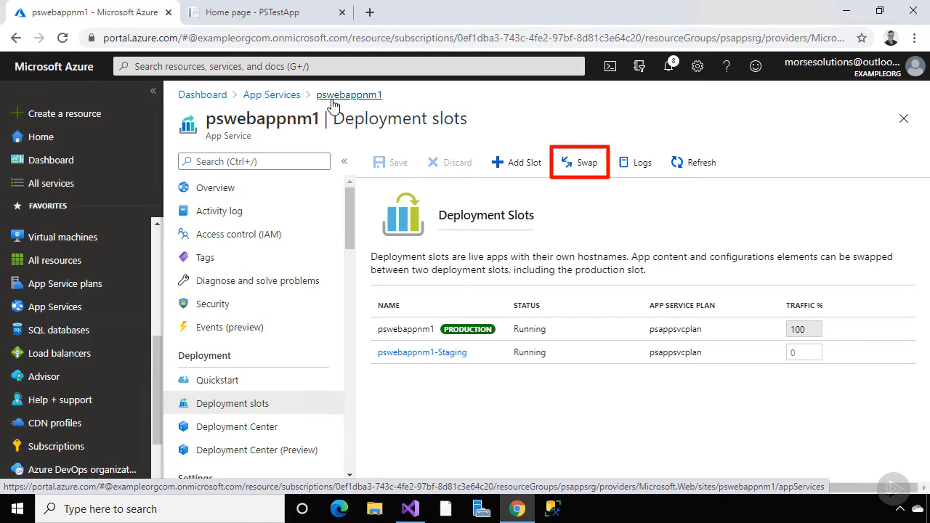
{"action": "left_click", "coordinate": [301, 196]}
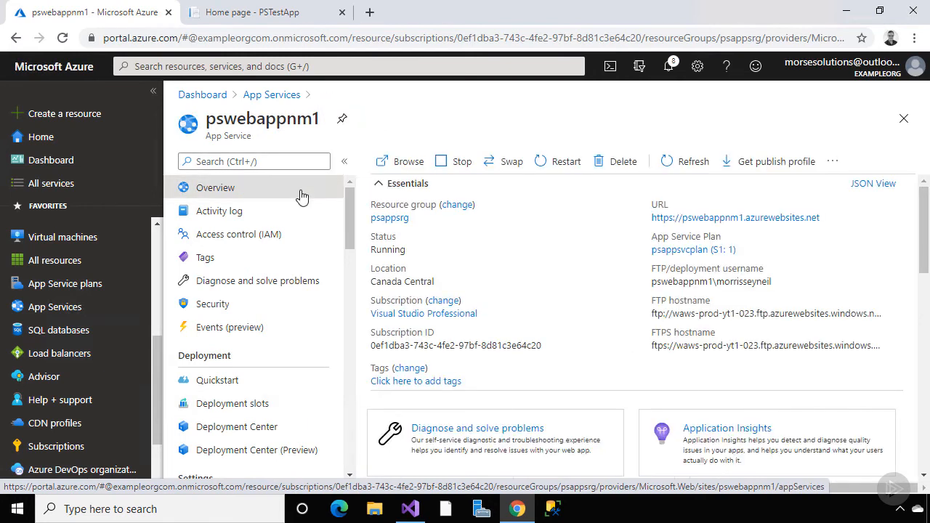
{"action": "left_click", "coordinate": [497, 162]}
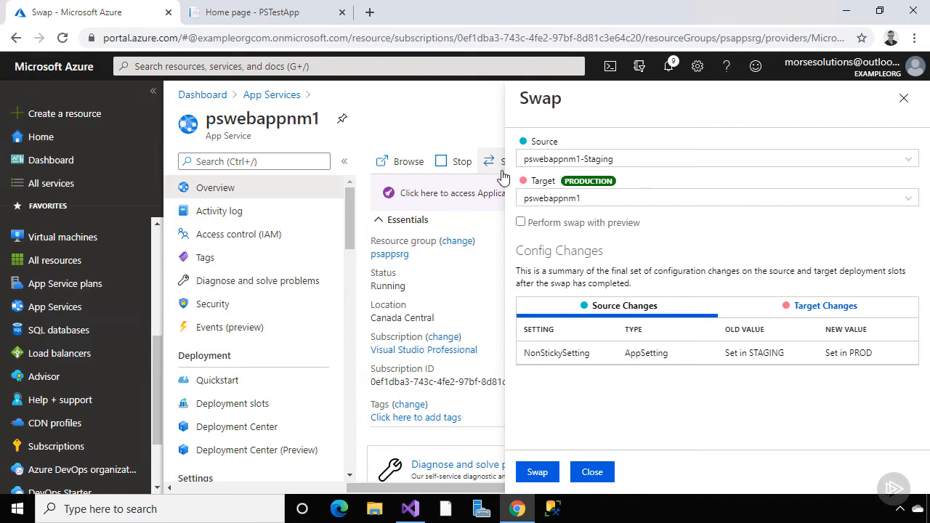
{"action": "left_click", "coordinate": [537, 473]}
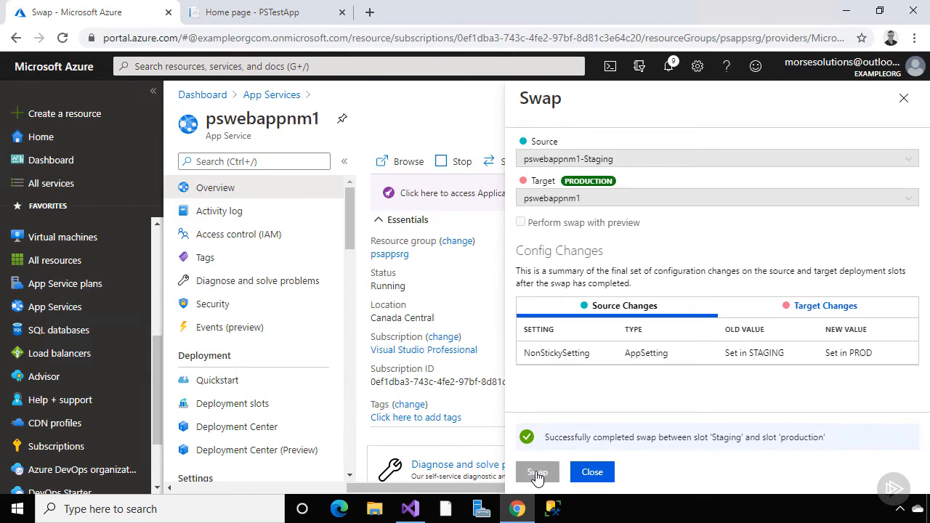
{"action": "left_click", "coordinate": [592, 472]}
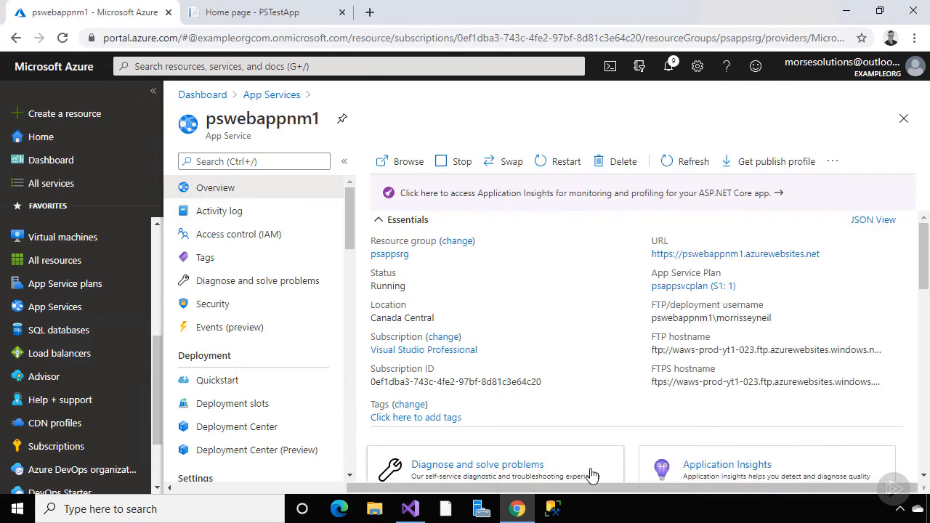
{"action": "left_click", "coordinate": [269, 21]}
Reload the production PSTestApp tab, then load pswebappnm1-staging.azurewebsites.net in a new incognito window
{"action": "left_click", "coordinate": [63, 41]}
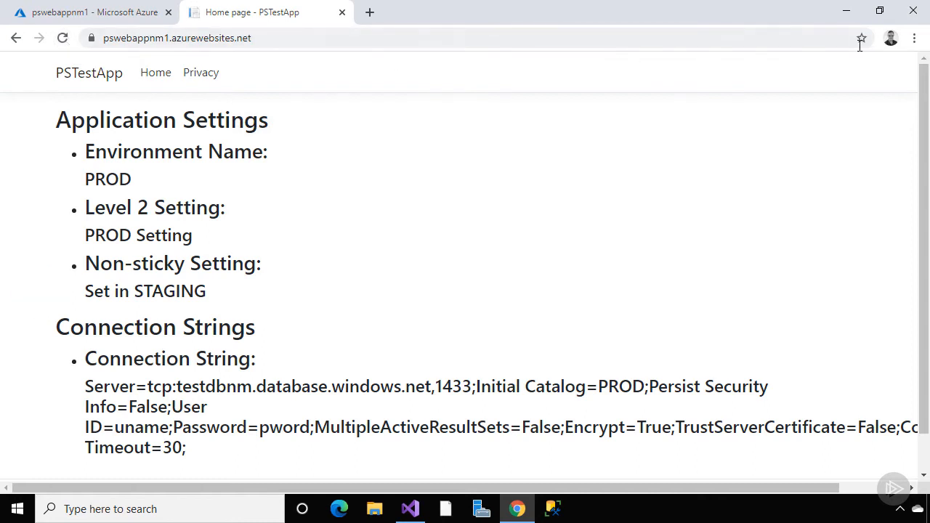
{"action": "left_click", "coordinate": [914, 38]}
{"action": "left_click", "coordinate": [821, 93]}
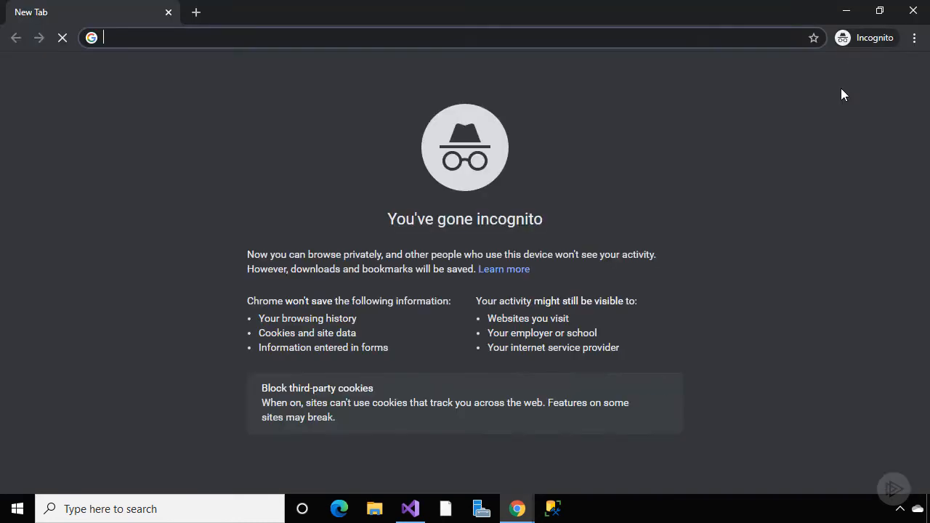
{"action": "type", "text": "https://pswebappnm1-staging.azurewebsites.net"}
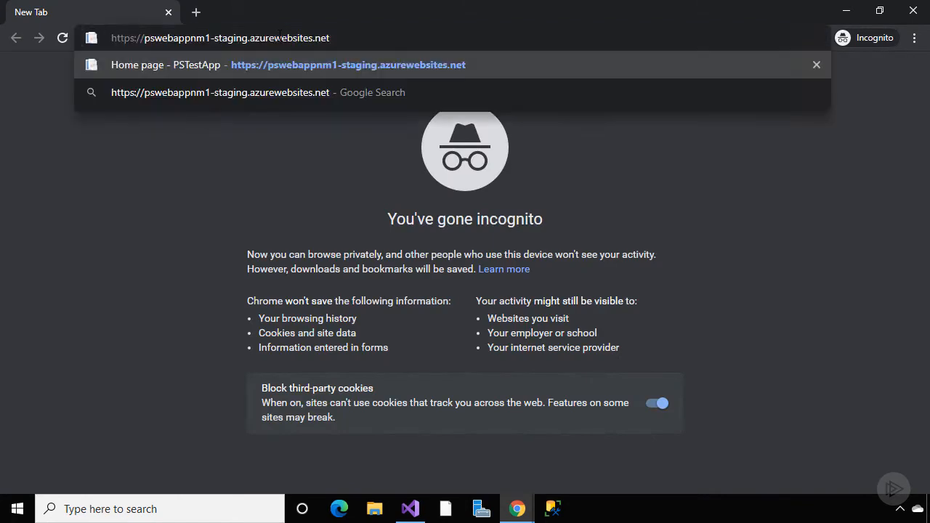
{"action": "key", "text": "Return"}
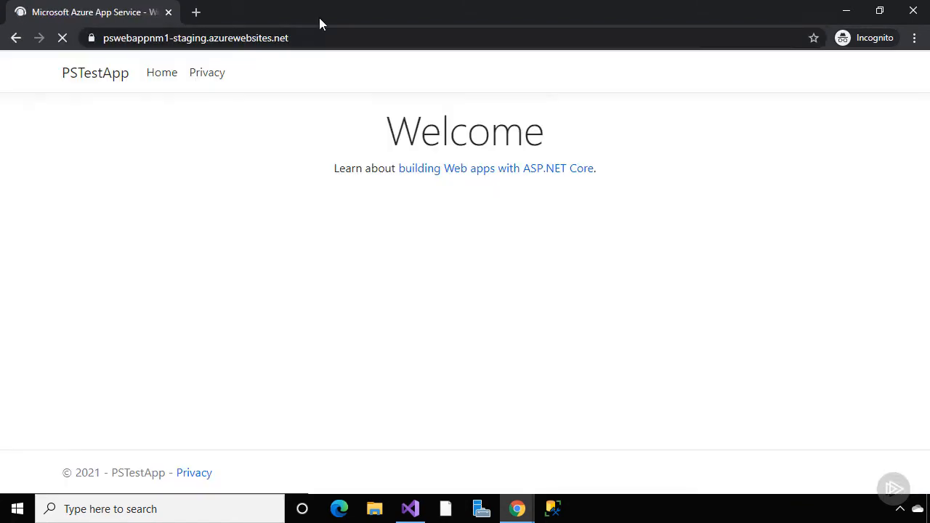
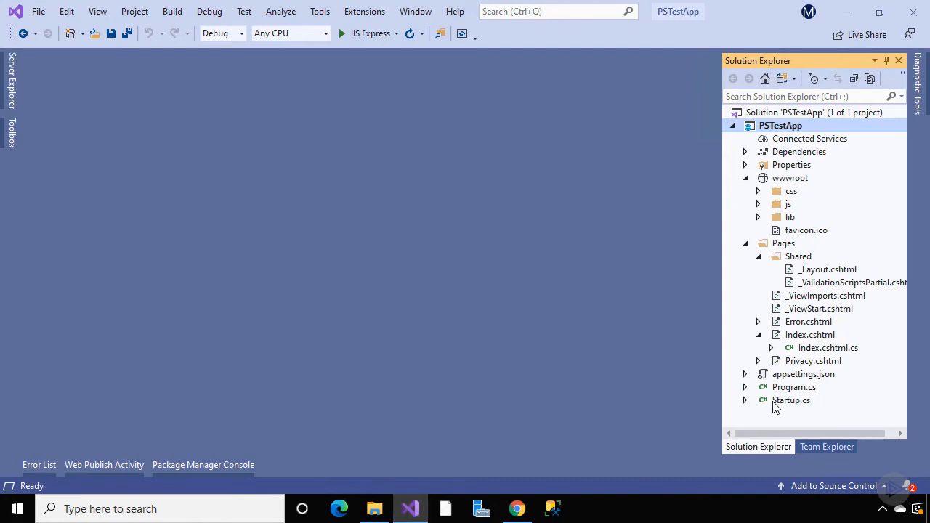
Open Startup.cs and scroll to Configure, where UseHsts and UseHttpsRedirection are commented out
{"action": "double_click", "coordinate": [783, 401]}
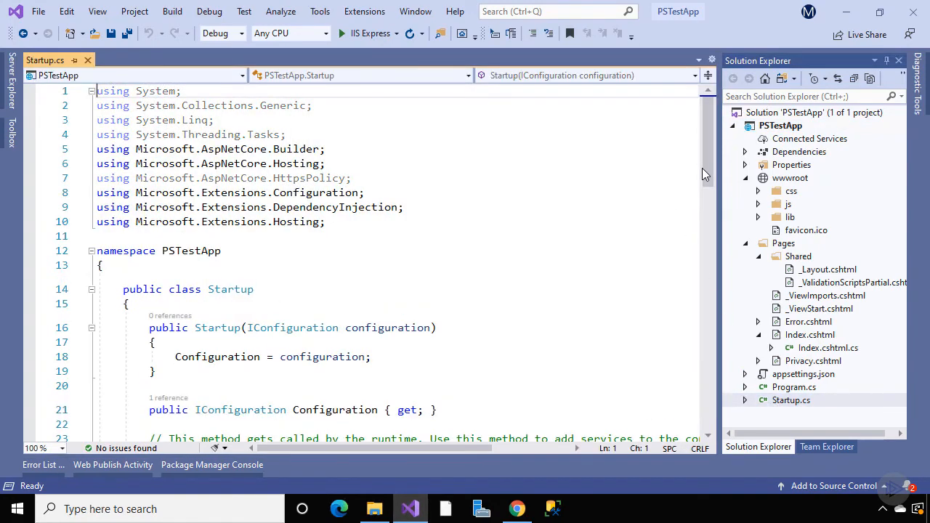
{"action": "left_click_drag", "start_coordinate": [703, 168], "coordinate": [711, 280]}
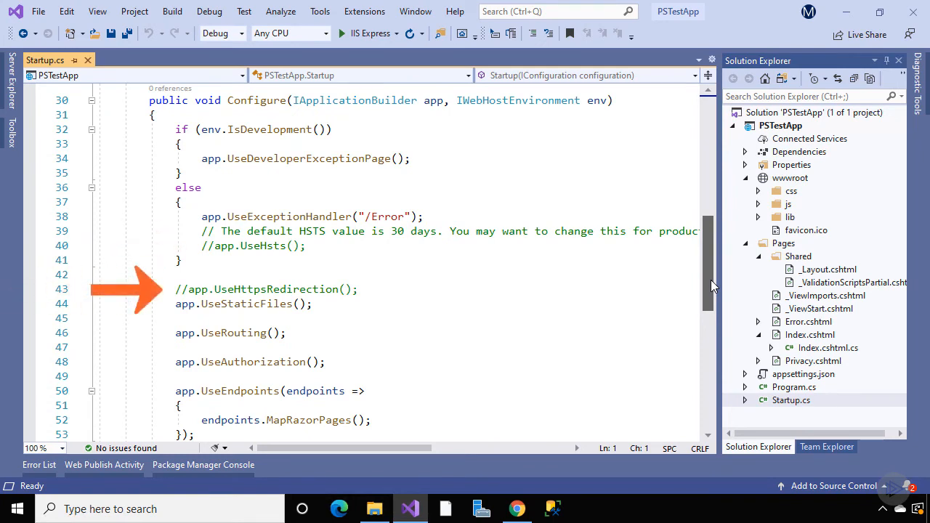
{"action": "right_click", "coordinate": [791, 128]}
{"action": "key", "text": "Escape"}
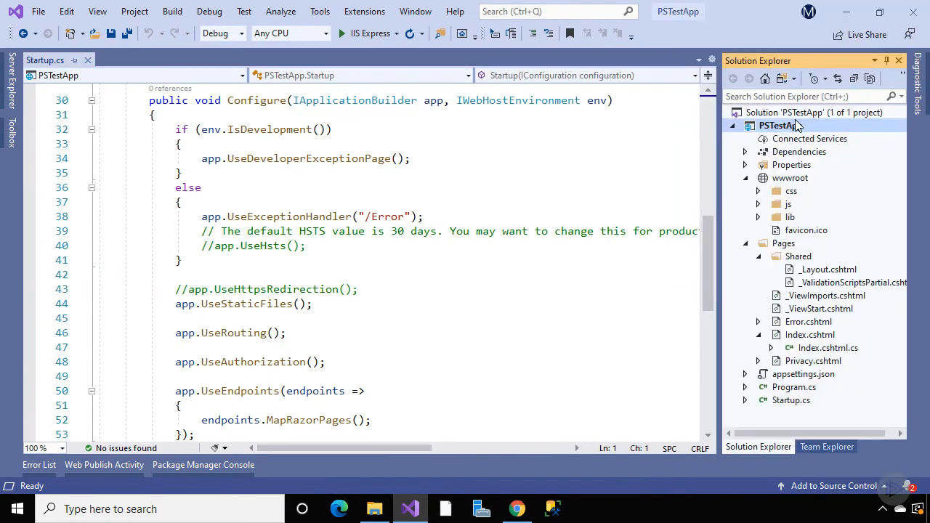
Publish PSTestApp with a new Azure App Service (Windows) profile targeting pswebappnm1 in psappsrg
{"action": "left_click", "coordinate": [154, 165]}
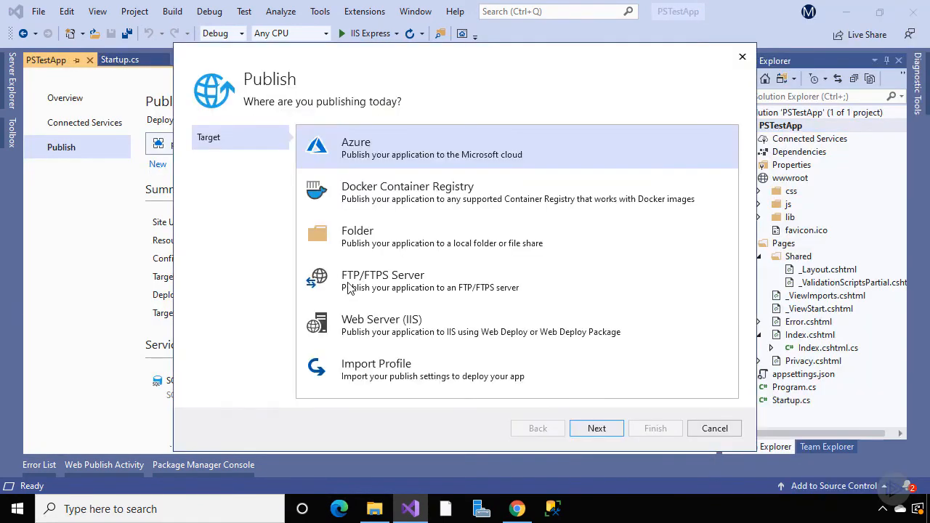
{"action": "left_click", "coordinate": [587, 428]}
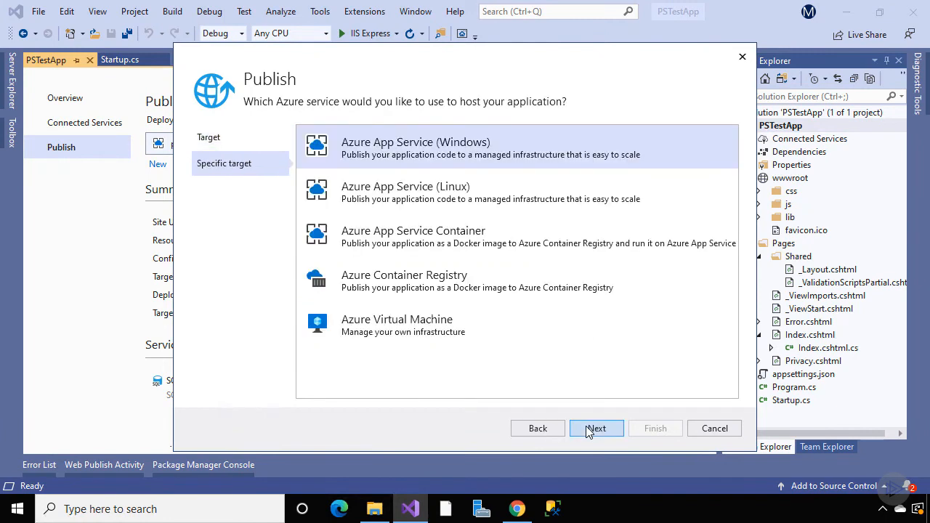
{"action": "left_click", "coordinate": [587, 429]}
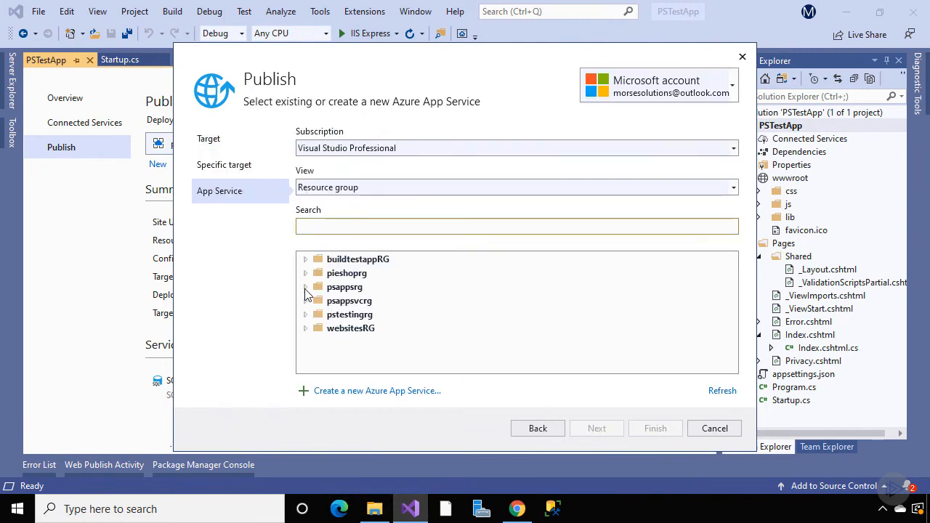
{"action": "left_click", "coordinate": [305, 286]}
{"action": "left_click", "coordinate": [345, 320]}
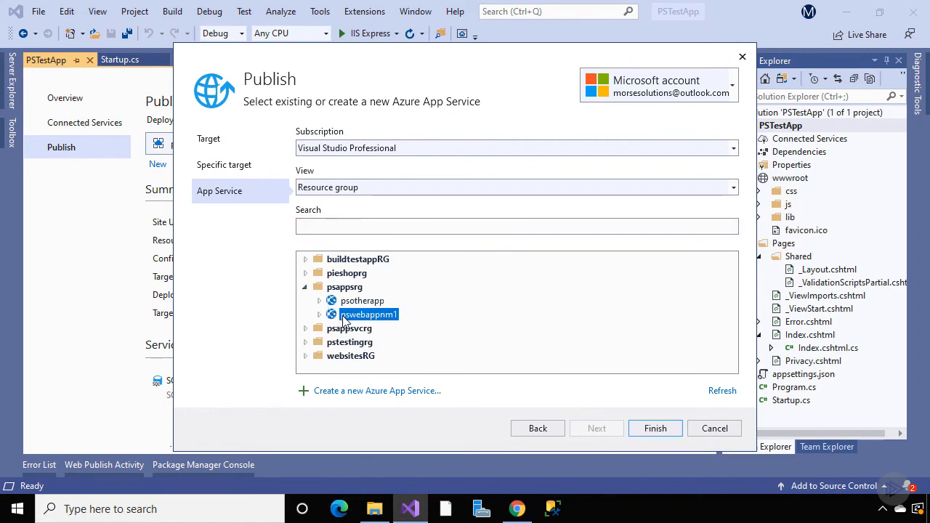
{"action": "left_click", "coordinate": [650, 429]}
{"action": "left_click", "coordinate": [636, 144]}
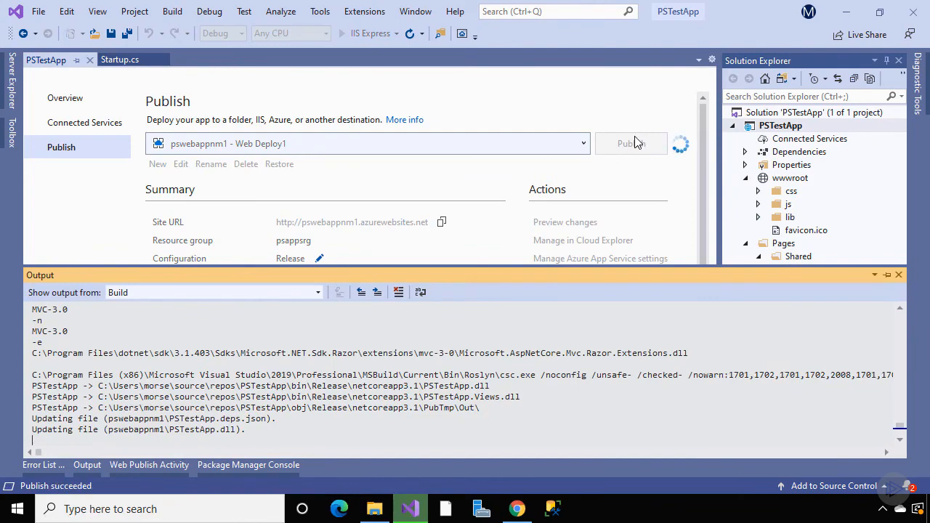
{"action": "left_click", "coordinate": [521, 511]}
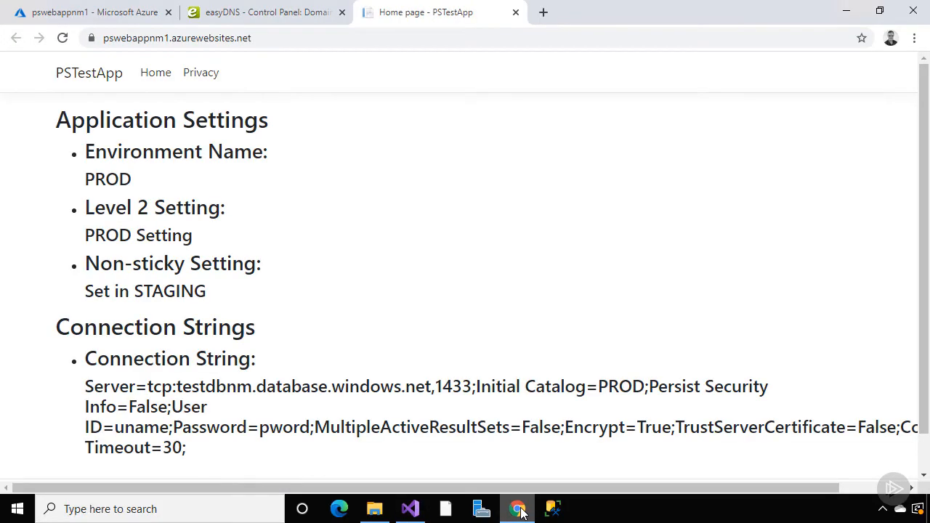
Close the published site's tab and go to pswebappnm1's Custom domains settings in the portal
{"action": "left_click", "coordinate": [515, 13]}
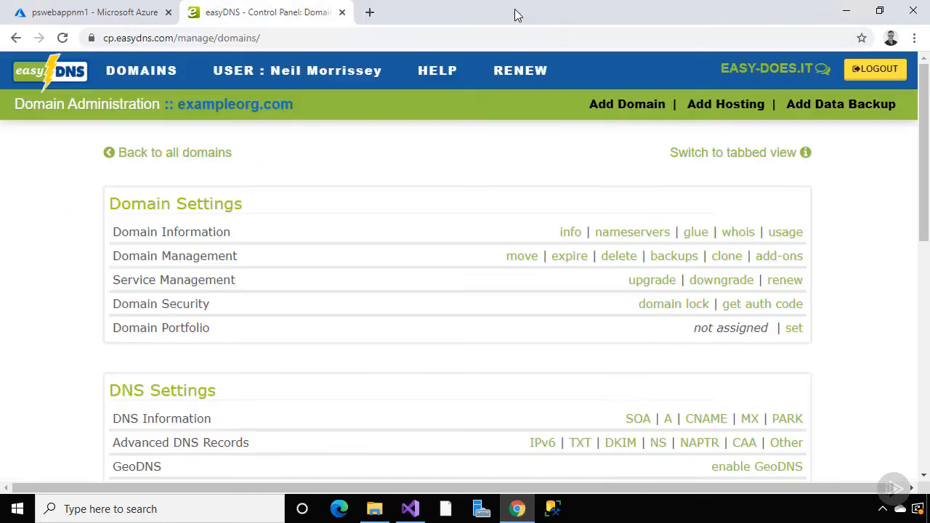
{"action": "left_click", "coordinate": [134, 13]}
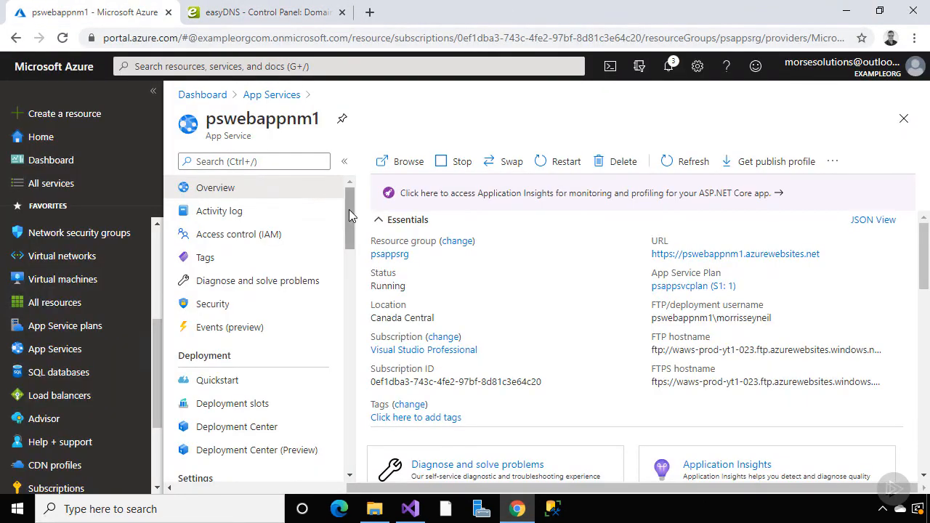
{"action": "left_click_drag", "start_coordinate": [349, 209], "coordinate": [349, 266]}
{"action": "left_click", "coordinate": [277, 341]}
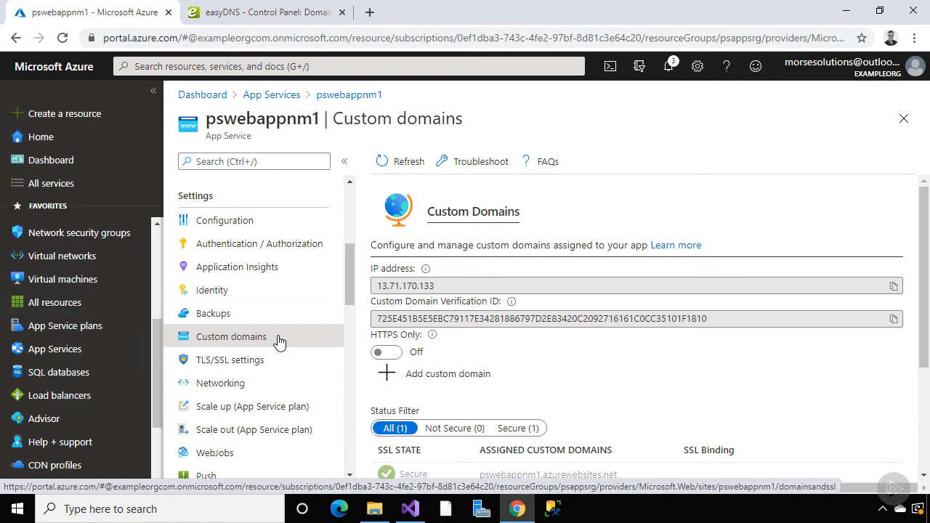
Copy the app's IP address 13.71.170.133 and switch to the easyDNS tab
{"action": "left_click", "coordinate": [893, 286]}
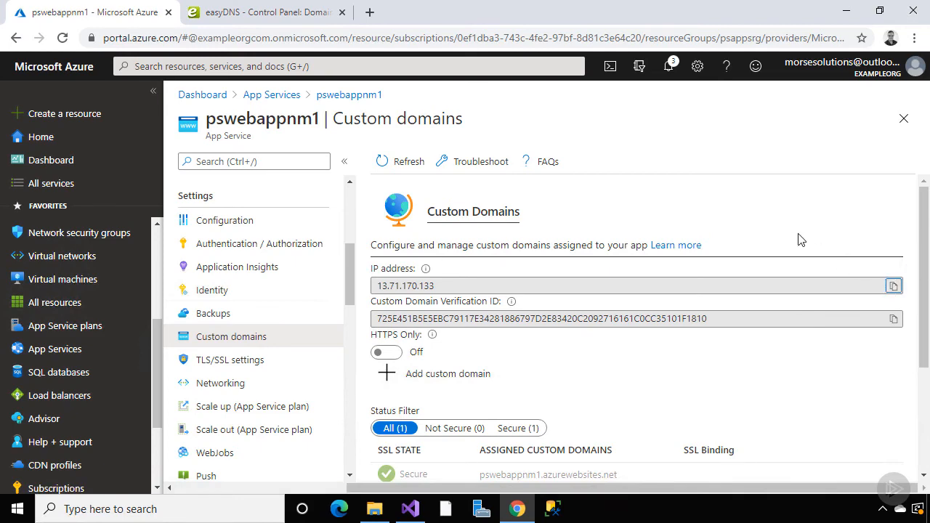
{"action": "left_click", "coordinate": [268, 12]}
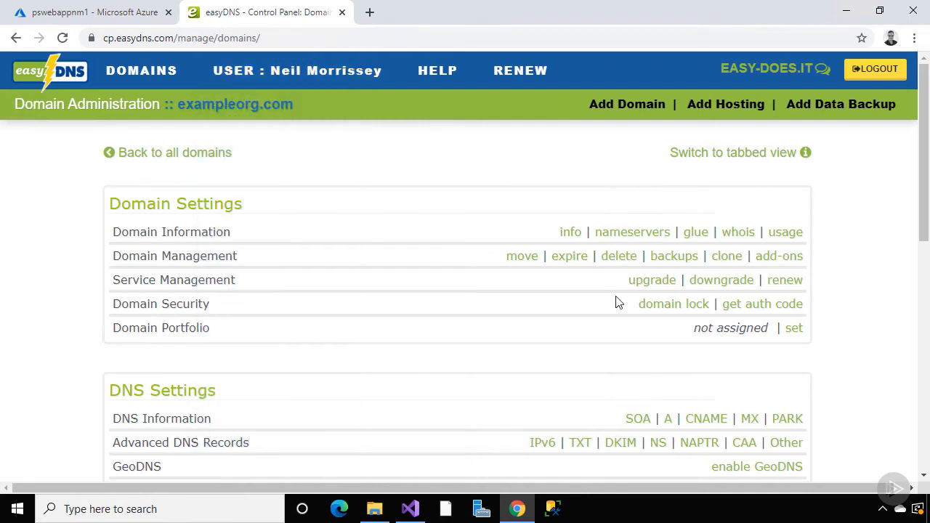
Create and confirm an A record for exampleorg.com with host @ and IP 13.71.170.133
{"action": "left_click", "coordinate": [667, 419]}
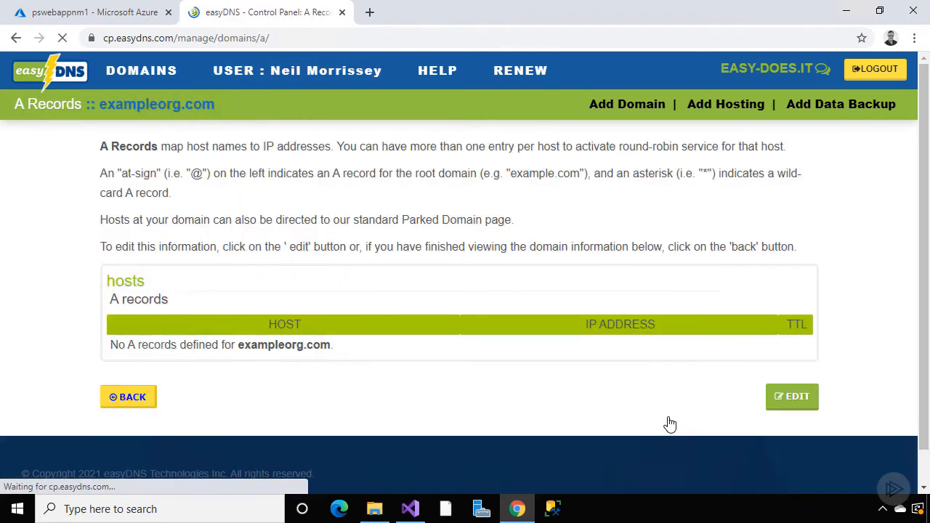
{"action": "left_click", "coordinate": [776, 404]}
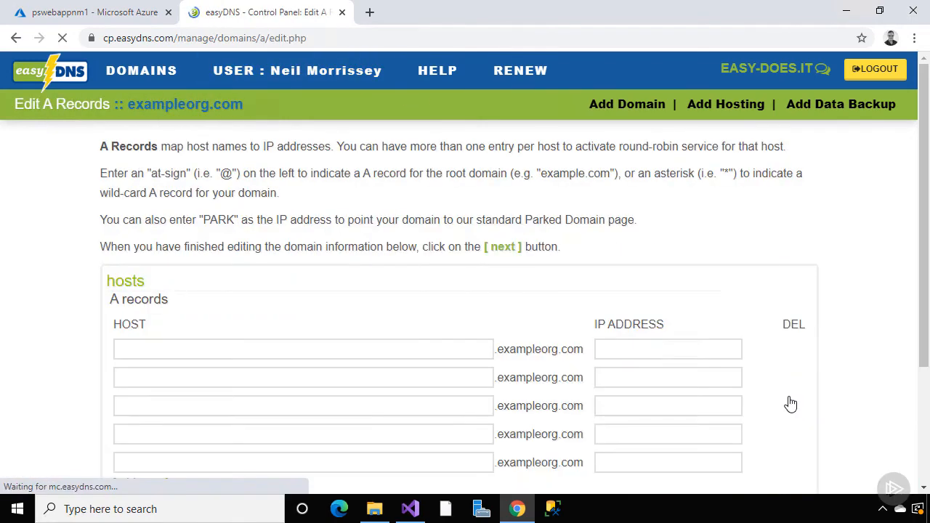
{"action": "left_click", "coordinate": [479, 349]}
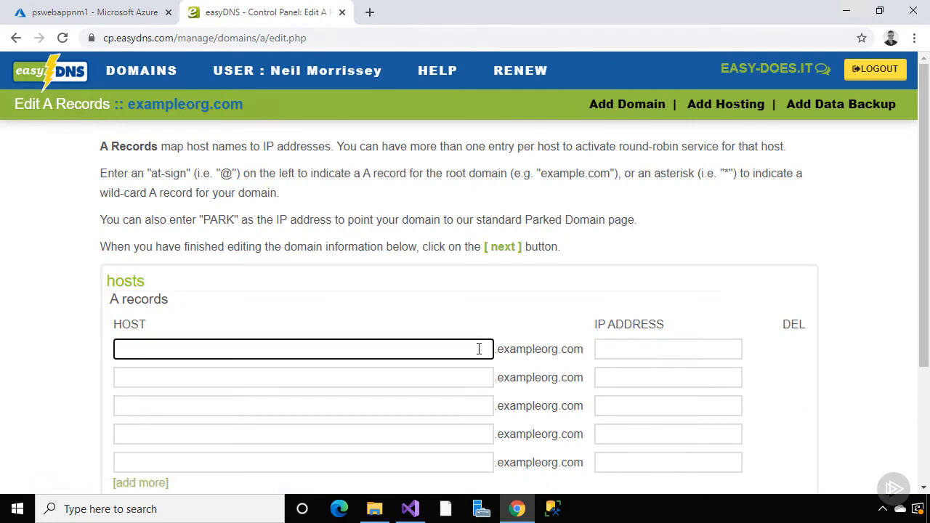
{"action": "type", "text": "@"}
{"action": "left_click", "coordinate": [629, 351]}
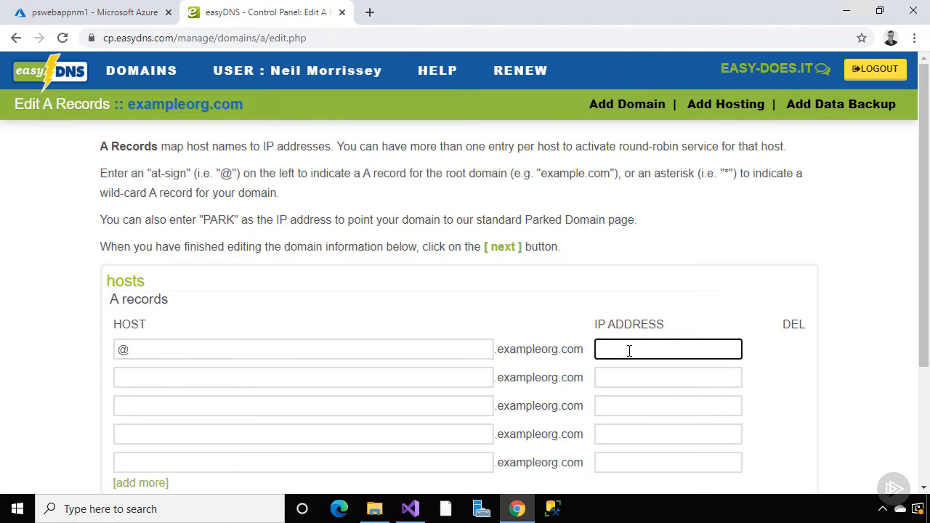
{"action": "key", "text": "ctrl+v"}
{"action": "scroll", "coordinate": [764, 359], "scroll_direction": "down", "scroll_amount": 2}
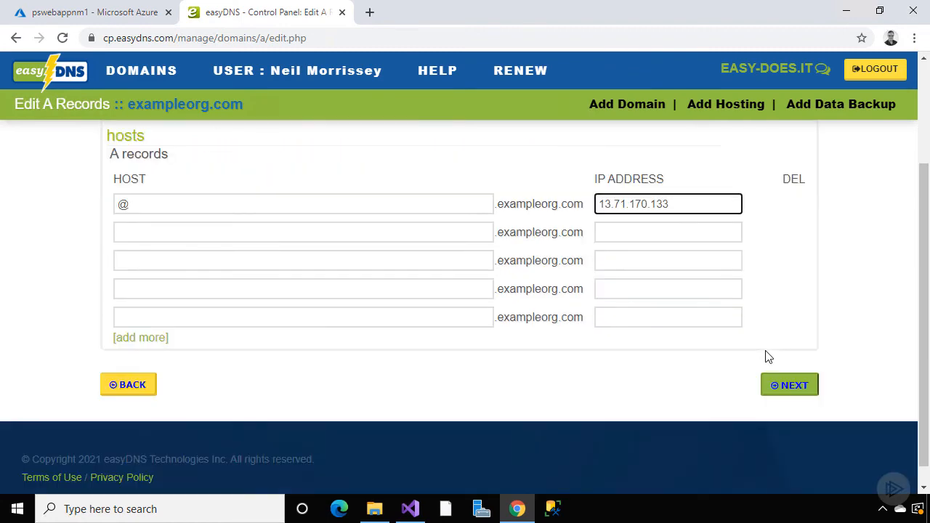
{"action": "left_click", "coordinate": [784, 388]}
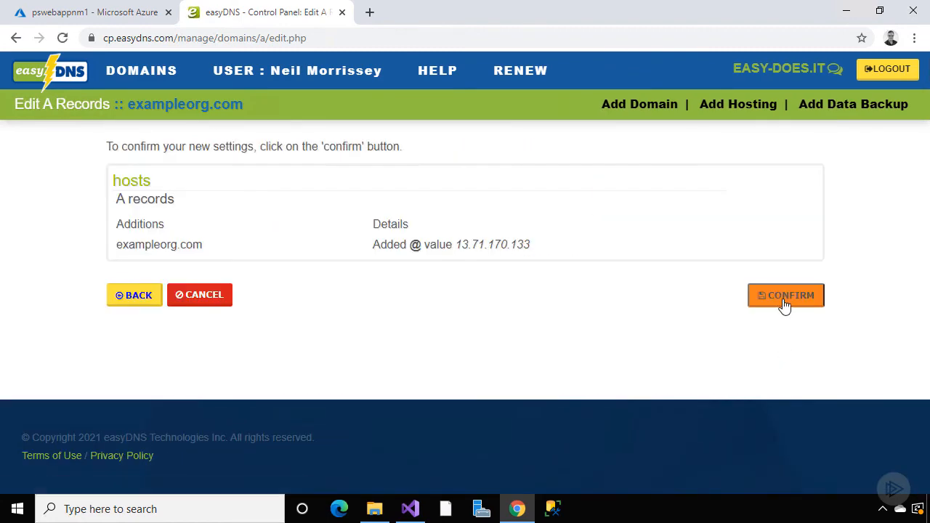
{"action": "left_click", "coordinate": [785, 306]}
{"action": "left_click", "coordinate": [799, 231]}
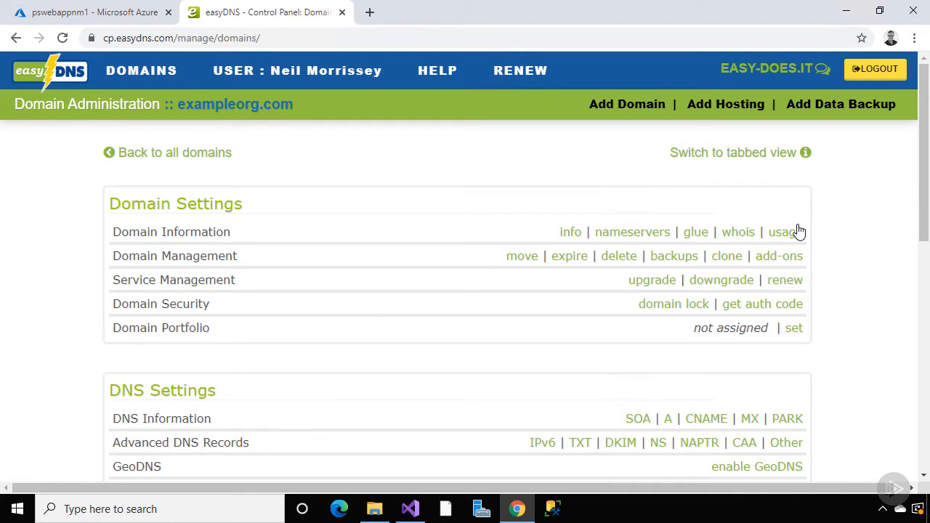
Begin a new TXT record for exampleorg.com with host asuid
{"action": "left_click", "coordinate": [580, 443]}
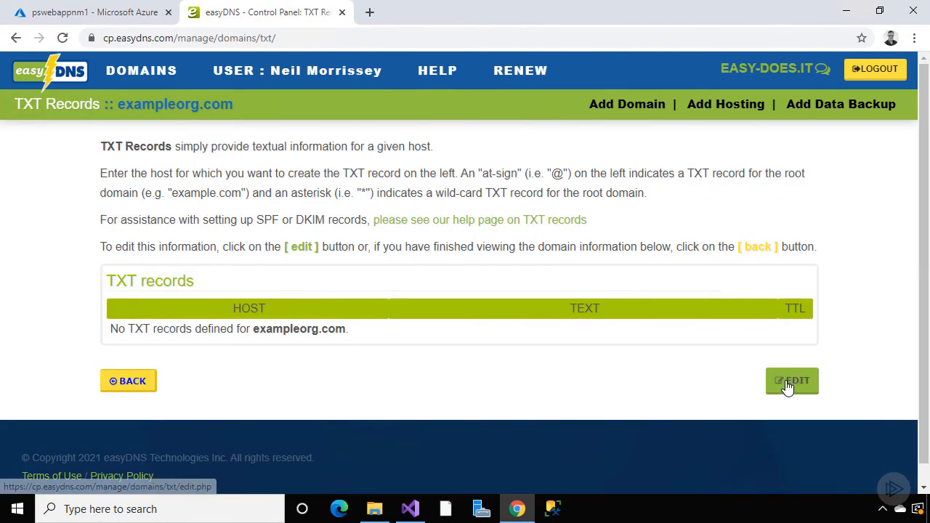
{"action": "left_click", "coordinate": [787, 383]}
{"action": "scroll", "coordinate": [785, 385], "scroll_direction": "down", "scroll_amount": 2}
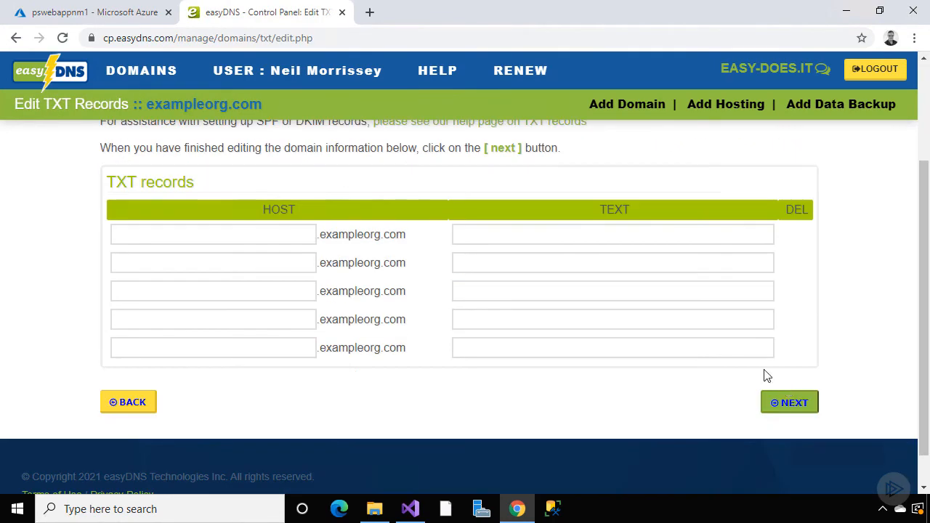
{"action": "left_click", "coordinate": [310, 231]}
{"action": "type", "text": "asui"}
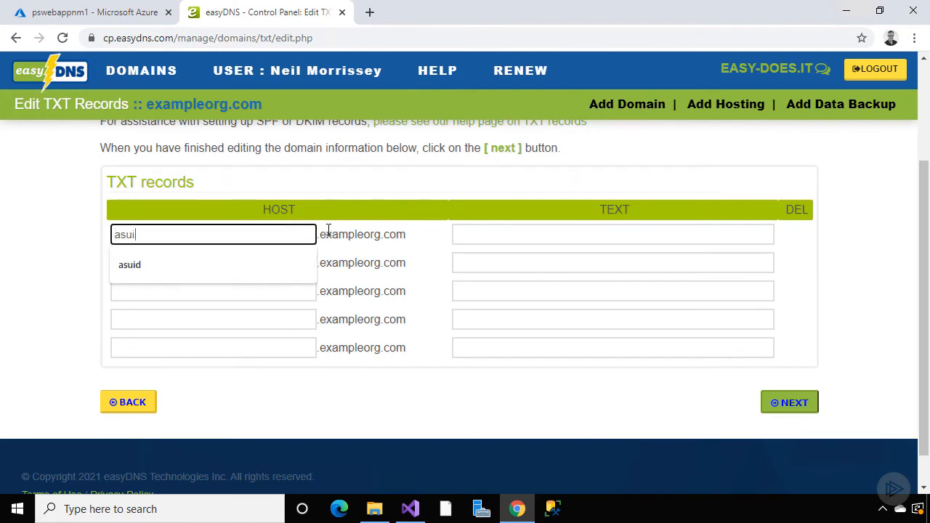
{"action": "type", "text": "d"}
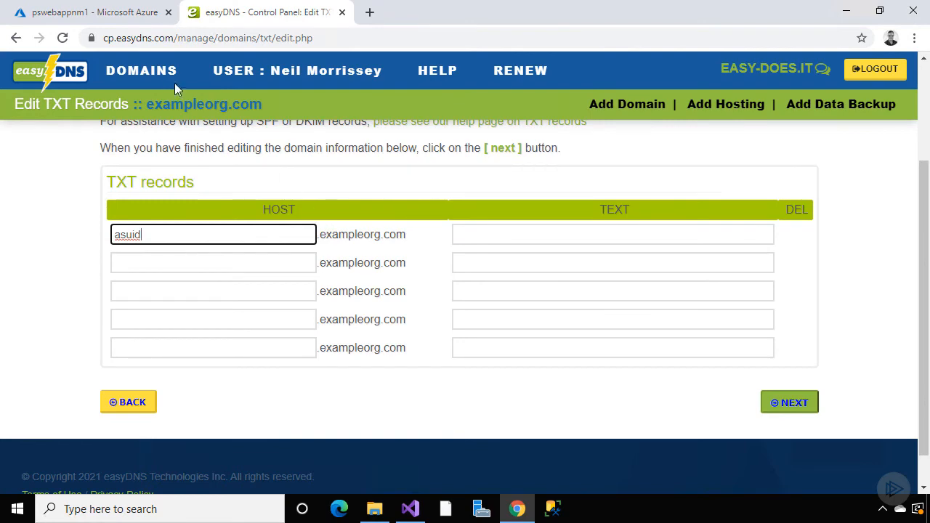
Paste Azure's custom domain verification ID as the TXT value, confirm it, and return to Azure
{"action": "left_click", "coordinate": [140, 22]}
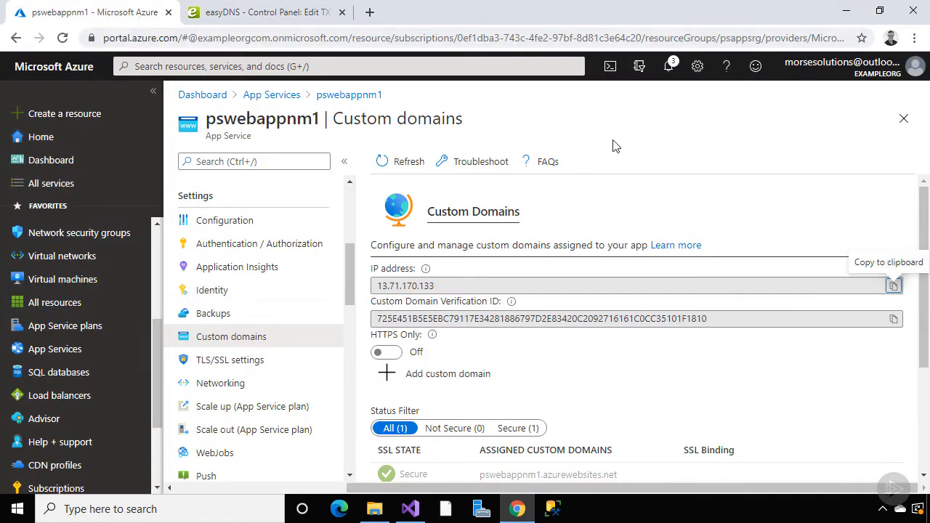
{"action": "left_click", "coordinate": [895, 319]}
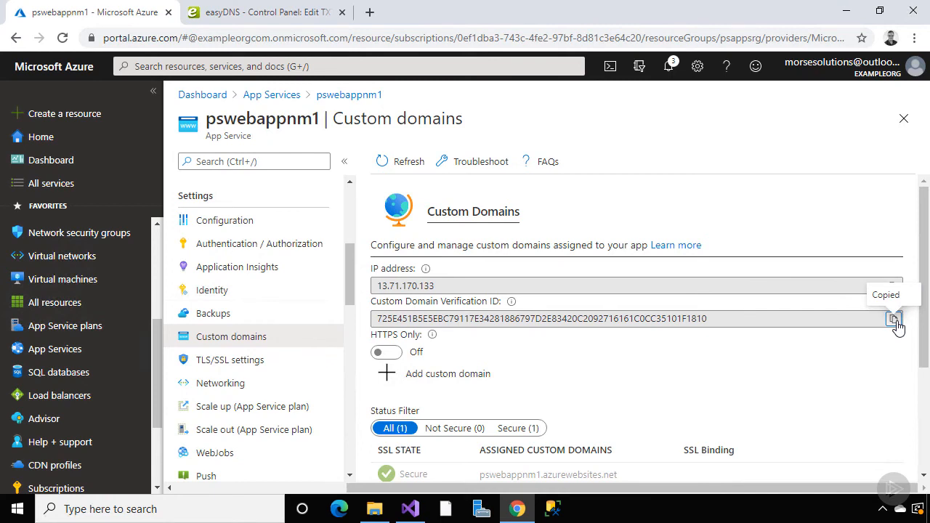
{"action": "left_click", "coordinate": [303, 13]}
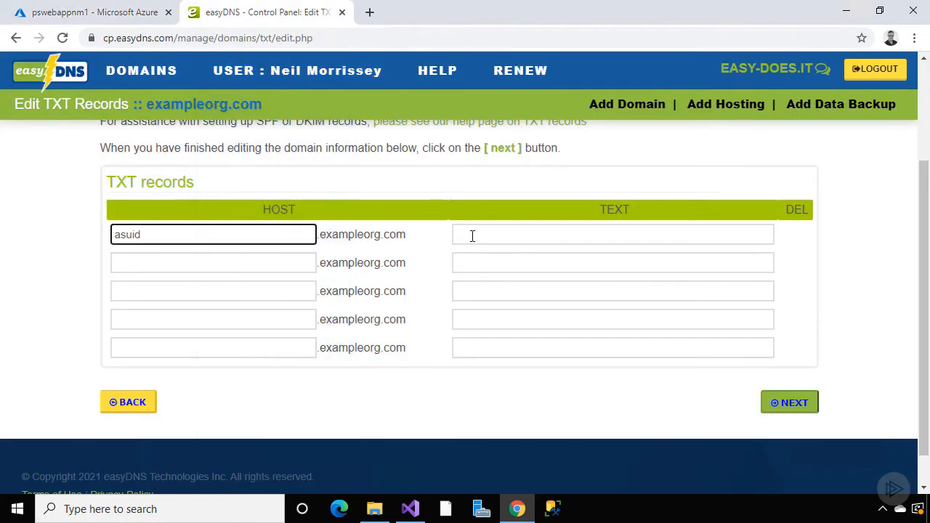
{"action": "left_click", "coordinate": [472, 235]}
{"action": "key", "text": "ctrl+v"}
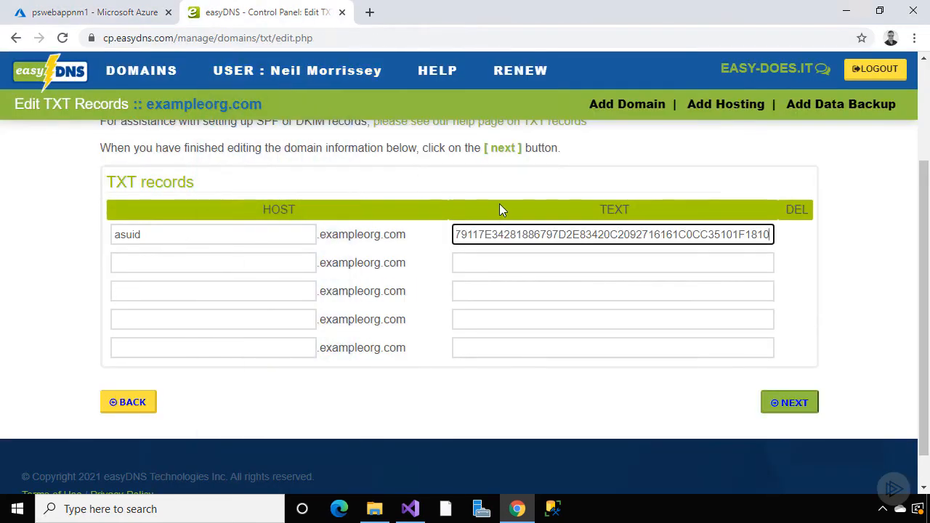
{"action": "left_click", "coordinate": [796, 404]}
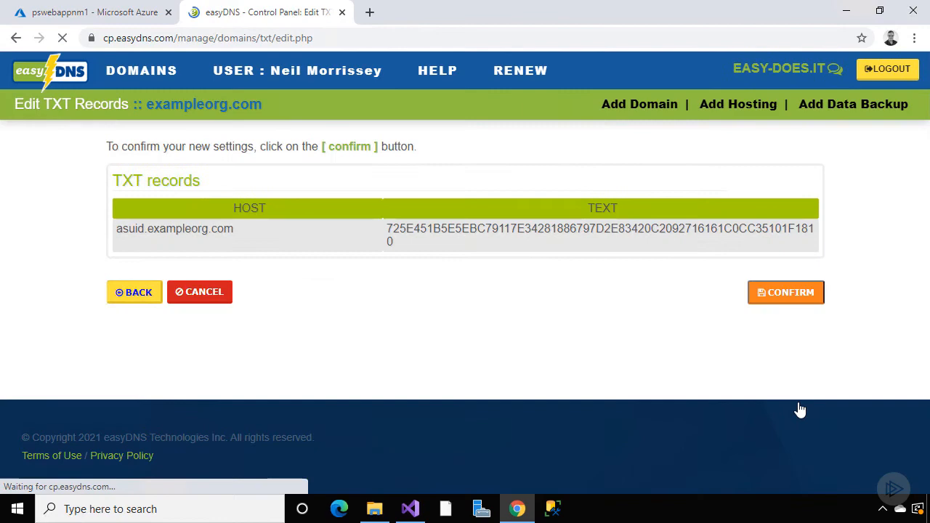
{"action": "left_click", "coordinate": [796, 297]}
{"action": "left_click", "coordinate": [795, 231]}
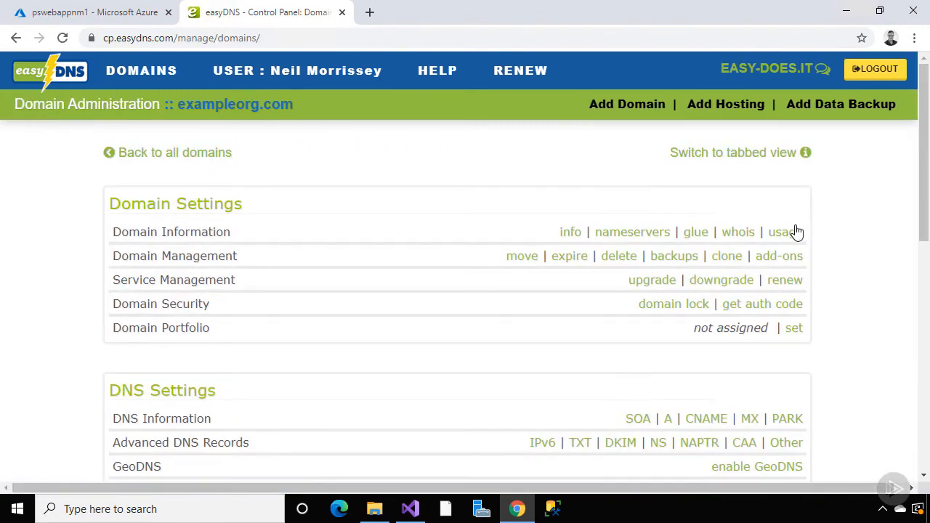
{"action": "left_click", "coordinate": [140, 18]}
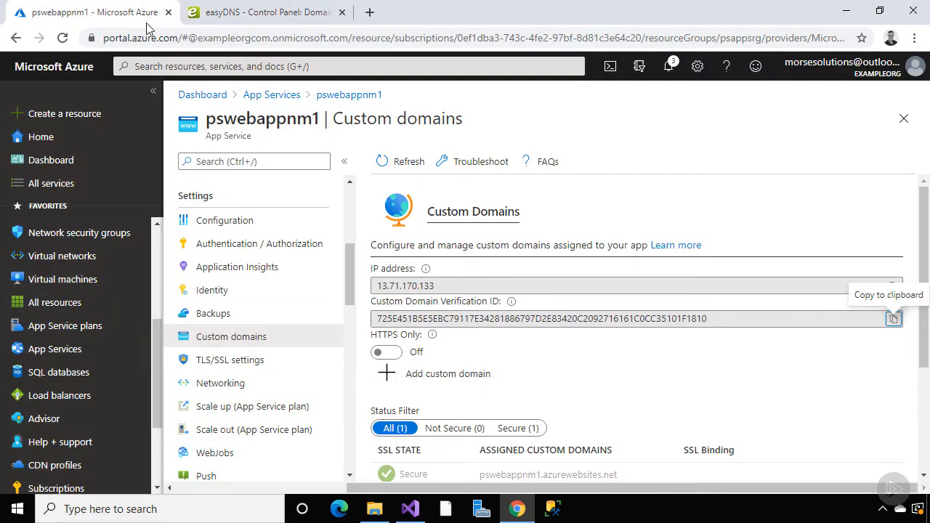
Validate and bind exampleorg.com as a custom domain, then return to the pswebappnm1 overview
{"action": "left_click", "coordinate": [429, 375]}
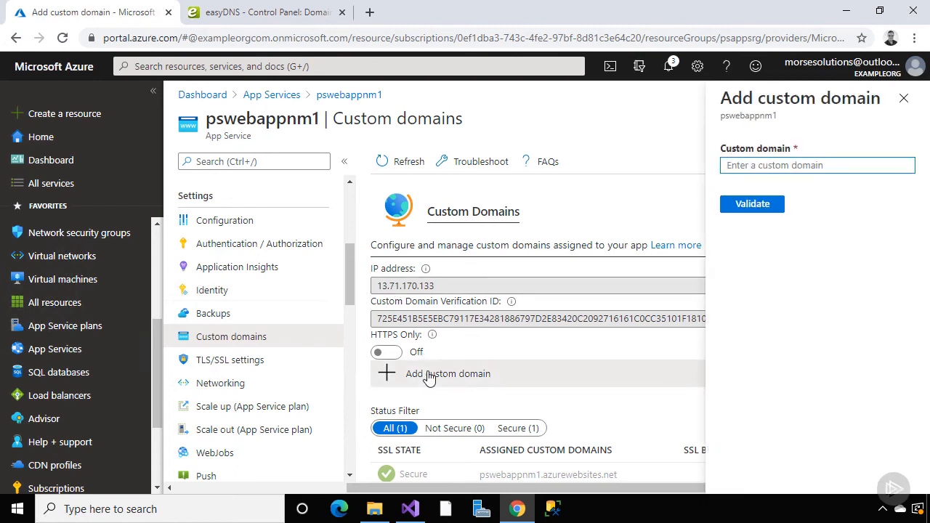
{"action": "type", "text": "exampleor"}
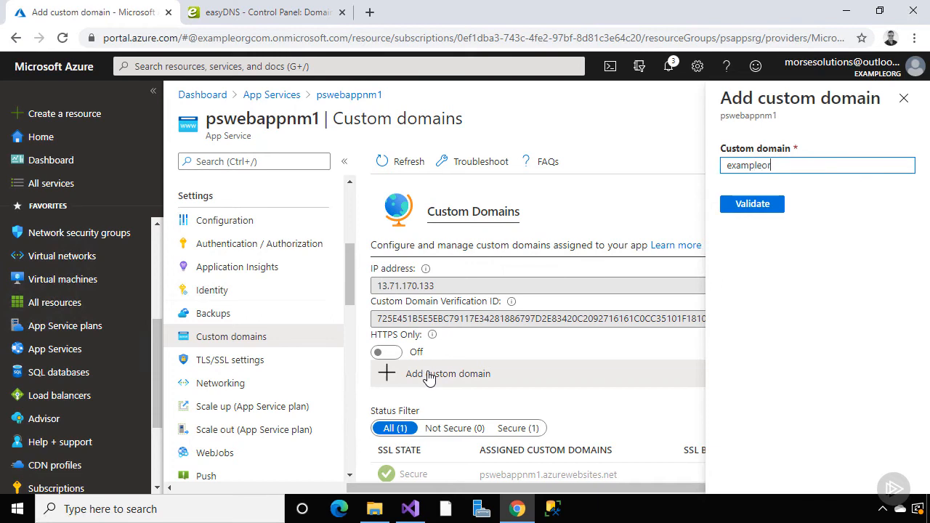
{"action": "type", "text": "g.com"}
{"action": "left_click", "coordinate": [739, 208]}
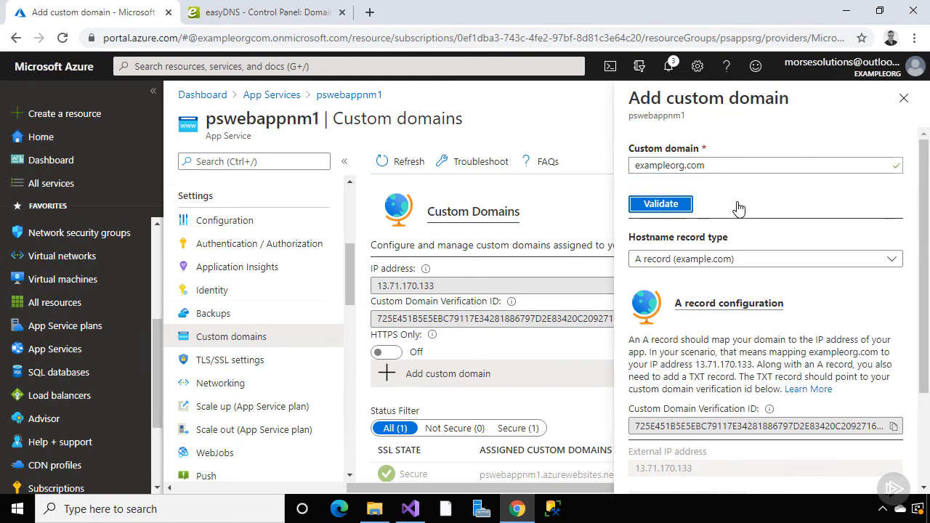
{"action": "scroll", "coordinate": [738, 208], "scroll_direction": "down", "scroll_amount": 2}
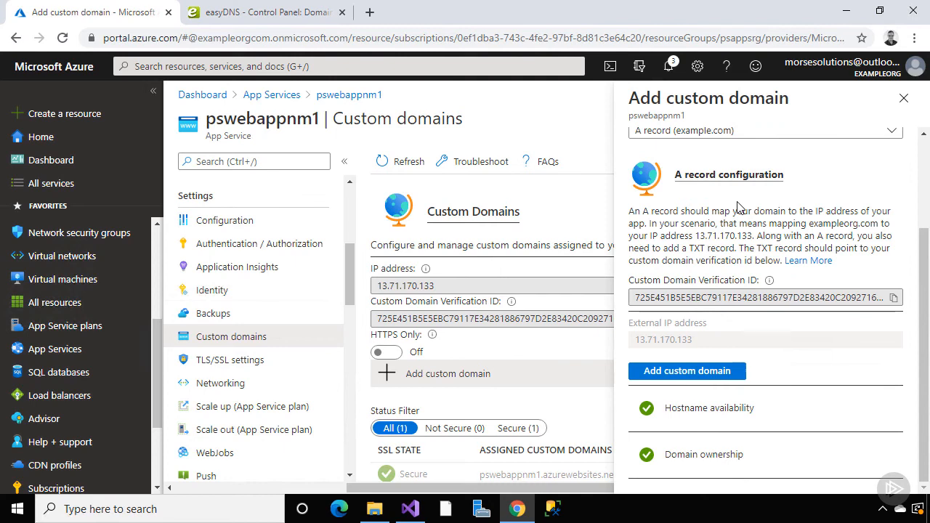
{"action": "left_click", "coordinate": [705, 372]}
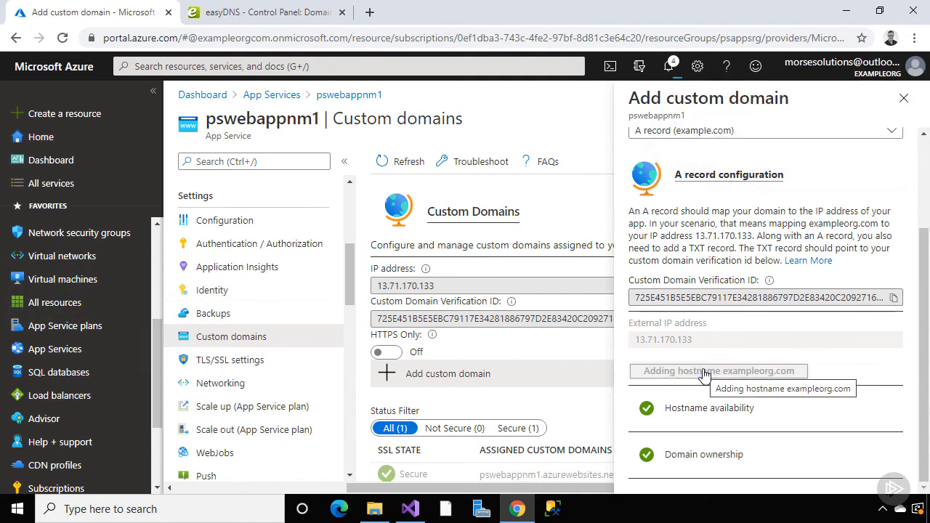
{"action": "scroll", "coordinate": [705, 372], "scroll_direction": "down", "scroll_amount": 1}
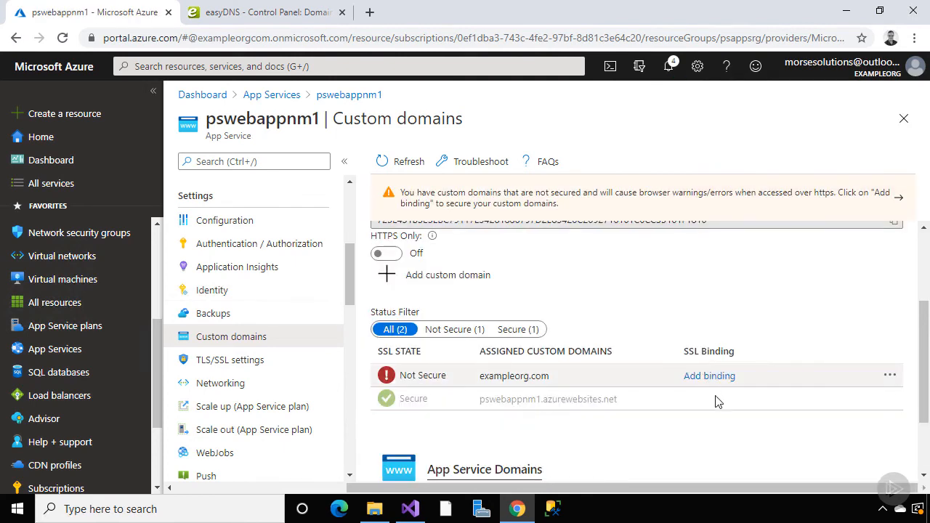
{"action": "left_click_drag", "start_coordinate": [349, 278], "coordinate": [358, 246]}
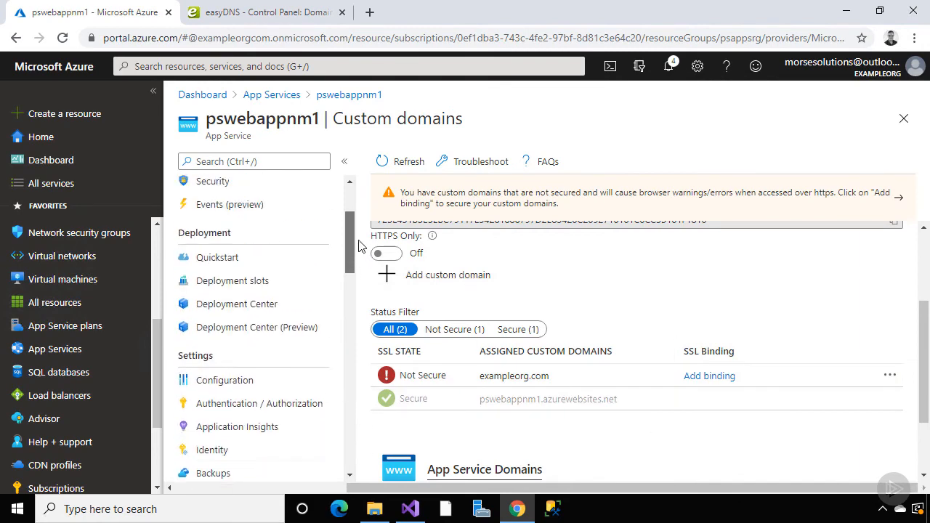
{"action": "scroll", "coordinate": [290, 201], "scroll_direction": "up", "scroll_amount": 3}
{"action": "left_click", "coordinate": [285, 194]}
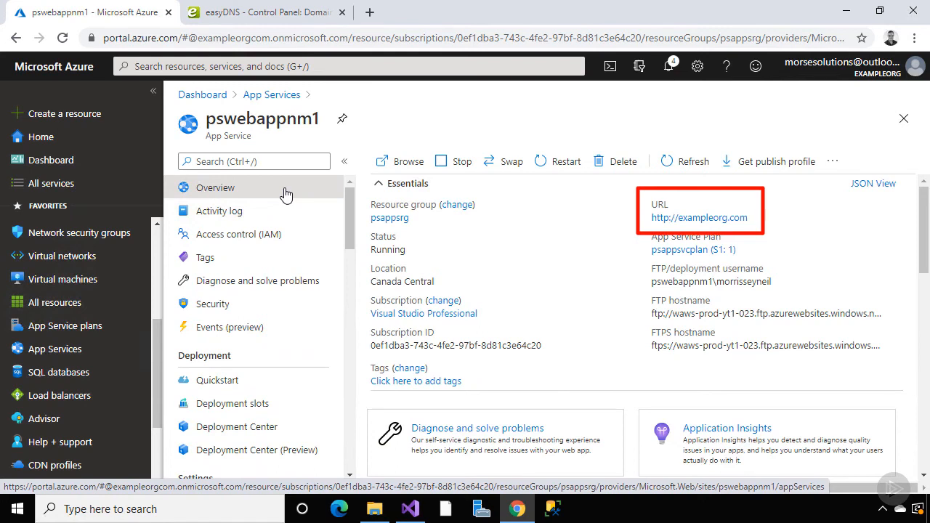
After exampleorg.com fails at sign-in, turn App Service Authentication off, save, and return to Overview
{"action": "left_click", "coordinate": [399, 164]}
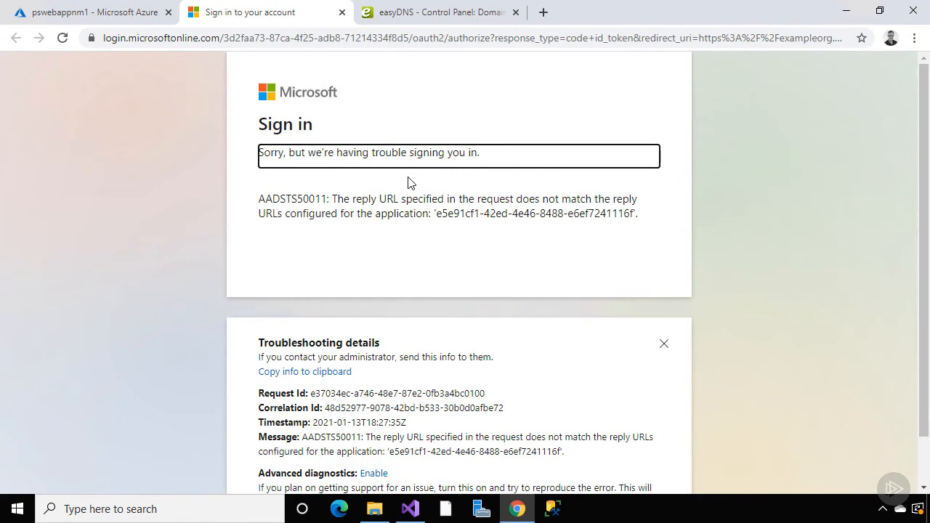
{"action": "left_click", "coordinate": [342, 12]}
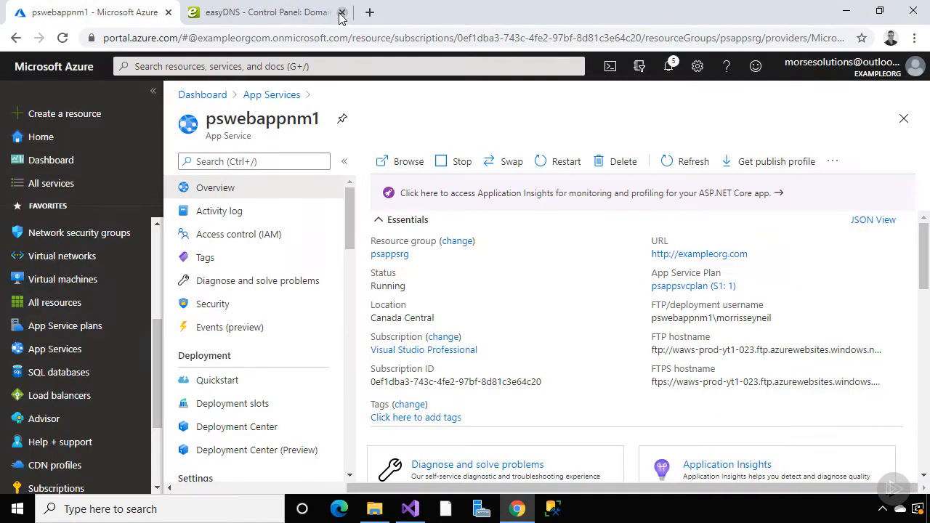
{"action": "scroll", "coordinate": [345, 240], "scroll_direction": "down", "scroll_amount": 3}
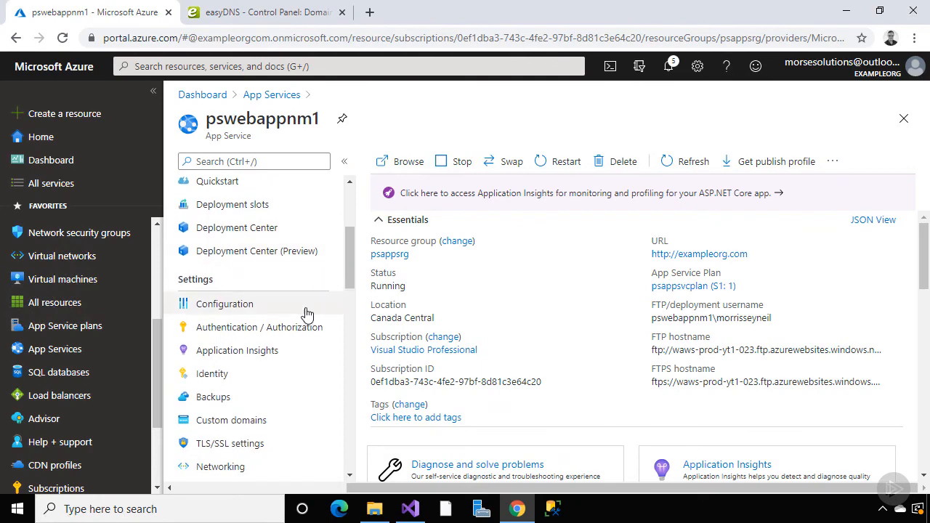
{"action": "left_click", "coordinate": [297, 328]}
{"action": "left_click", "coordinate": [396, 280]}
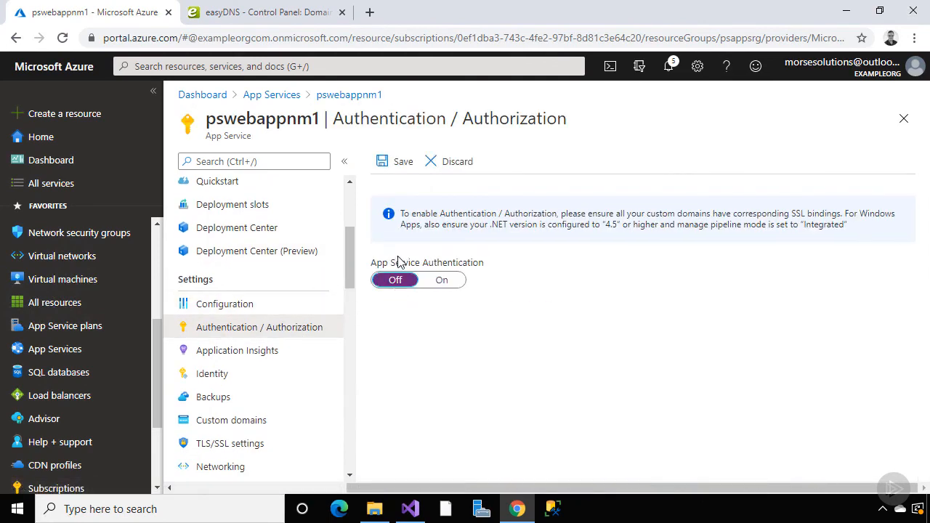
{"action": "left_click", "coordinate": [398, 165]}
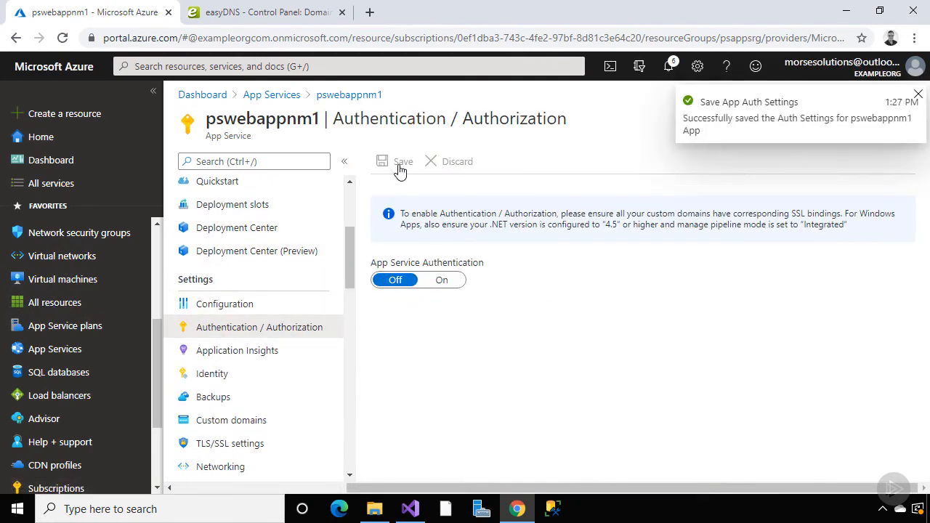
{"action": "scroll", "coordinate": [351, 247], "scroll_direction": "up", "scroll_amount": 5}
{"action": "left_click", "coordinate": [305, 189]}
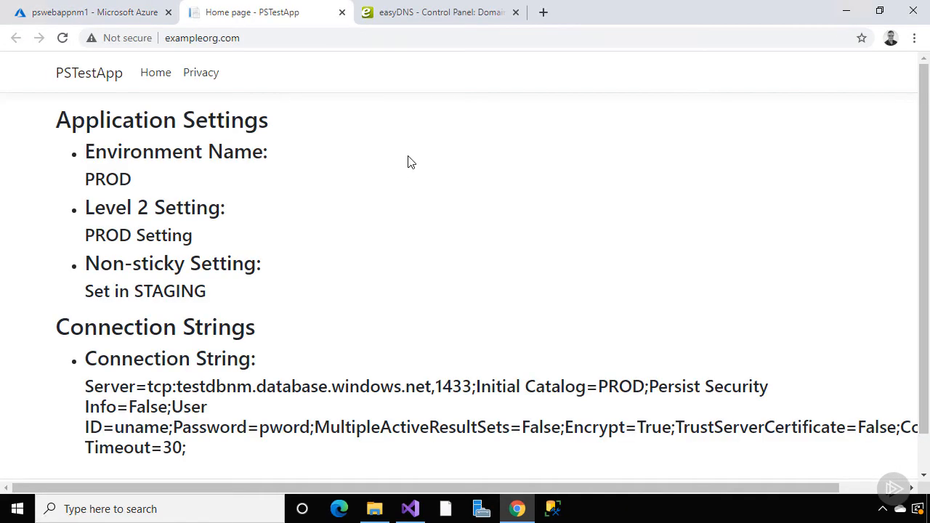
Check exampleorg.com's Not secure connection details, then dismiss them
{"action": "left_click", "coordinate": [141, 40]}
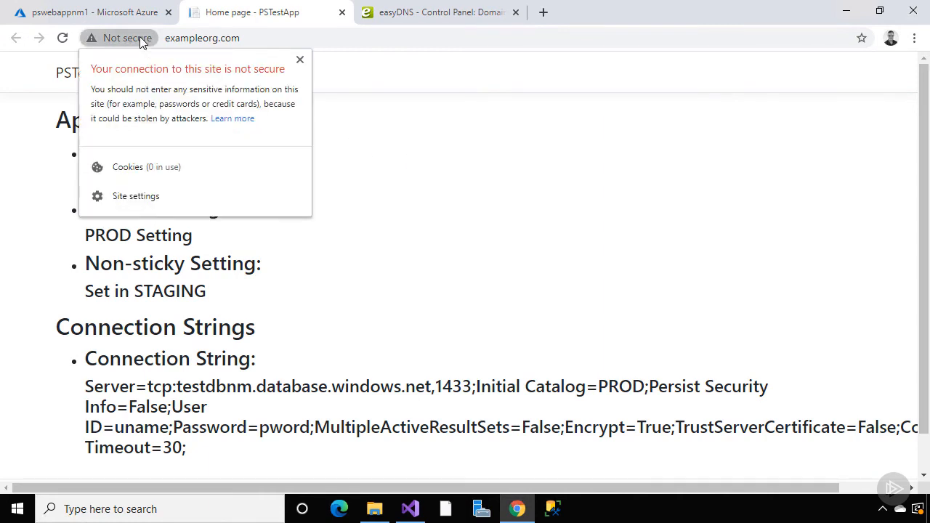
{"action": "left_click", "coordinate": [140, 40]}
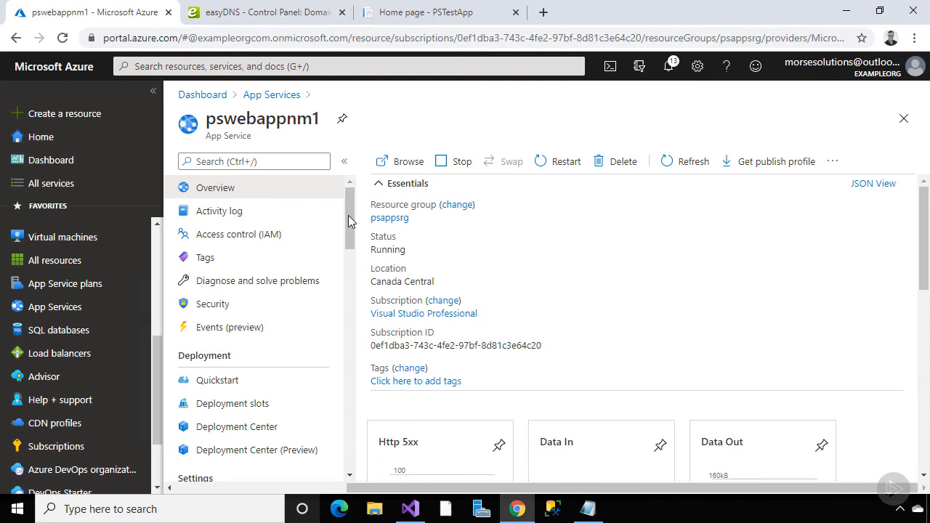
{"action": "left_click", "coordinate": [249, 411]}
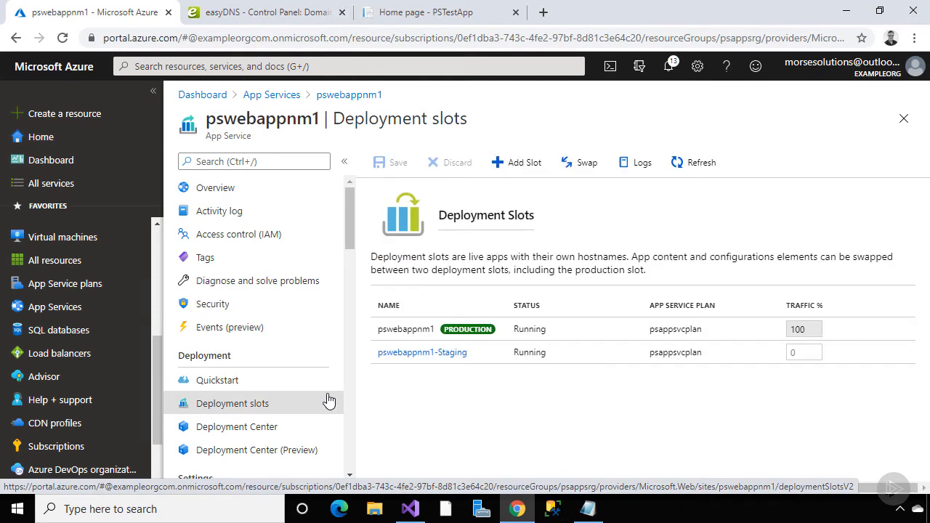
{"action": "left_click", "coordinate": [405, 355]}
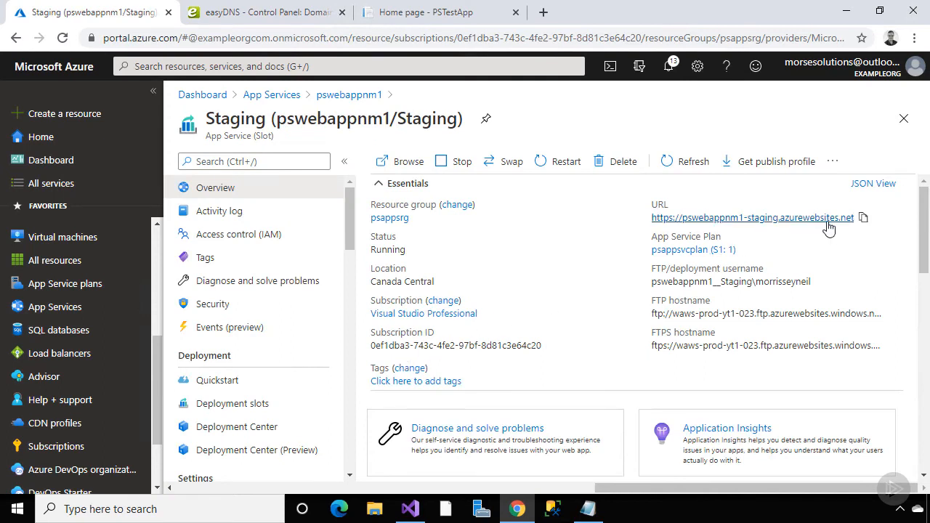
{"action": "left_click", "coordinate": [864, 220]}
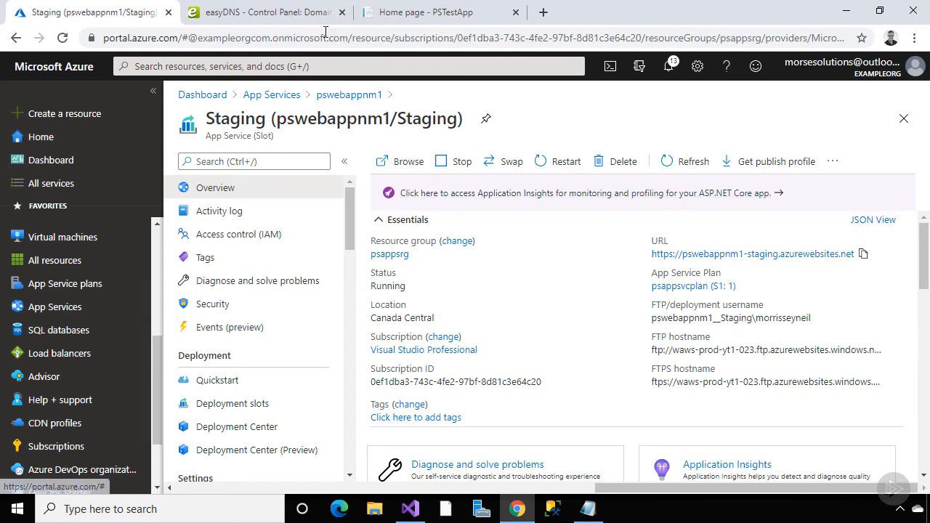
{"action": "left_click", "coordinate": [283, 14]}
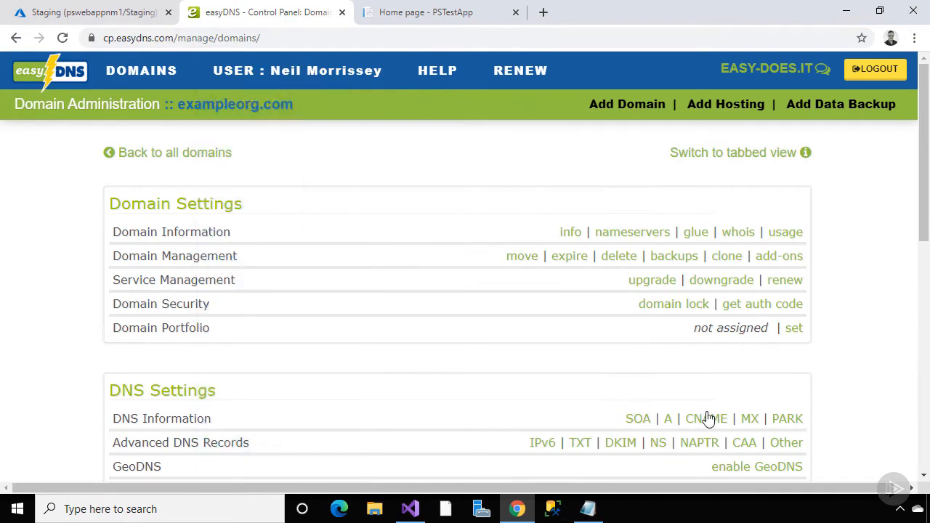
{"action": "left_click", "coordinate": [707, 421]}
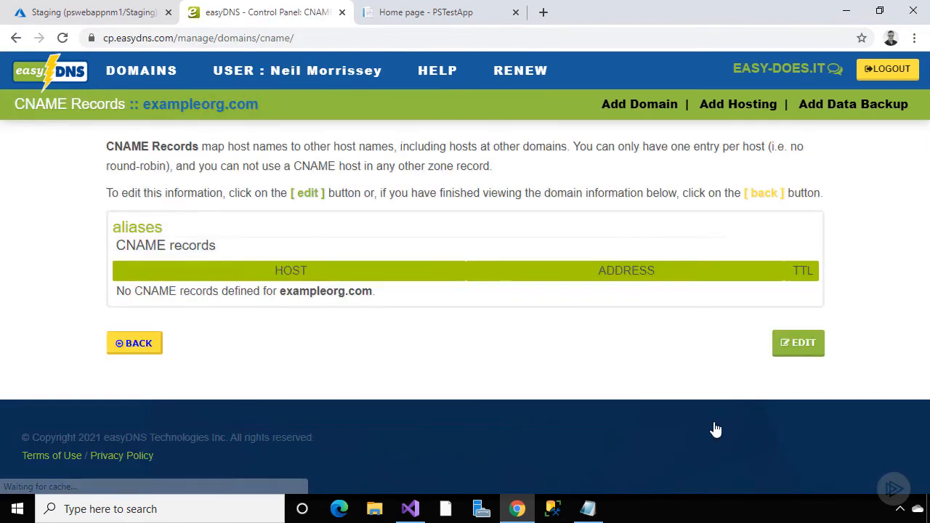
{"action": "left_click", "coordinate": [803, 349]}
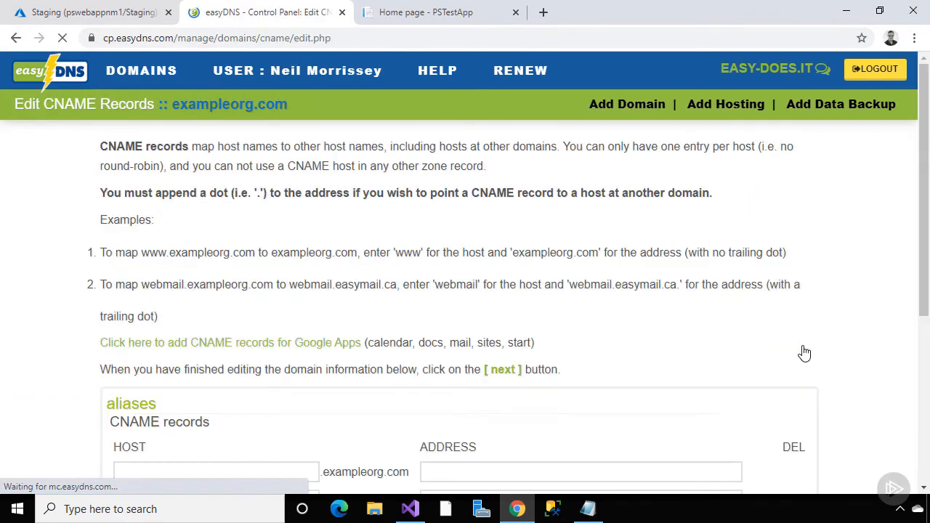
{"action": "scroll", "coordinate": [804, 353], "scroll_direction": "down", "scroll_amount": 3}
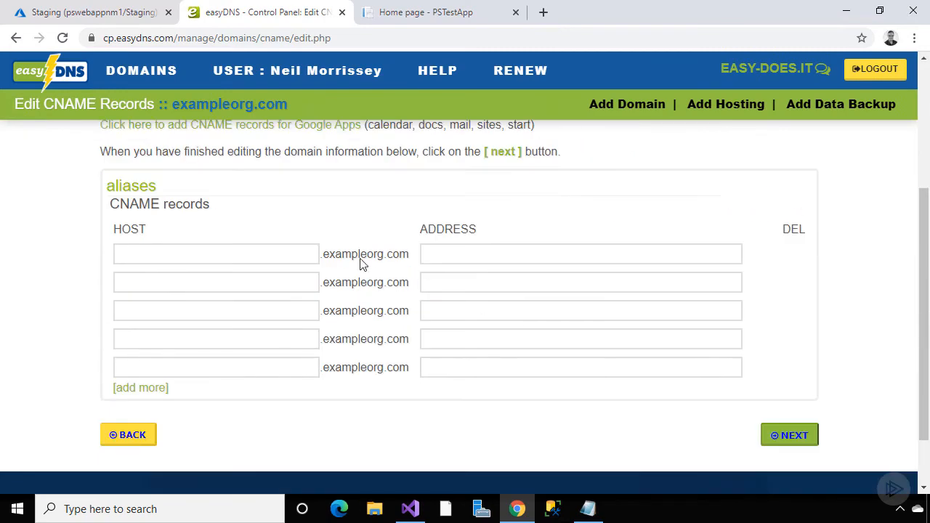
{"action": "left_click", "coordinate": [286, 257]}
{"action": "type", "text": "test"}
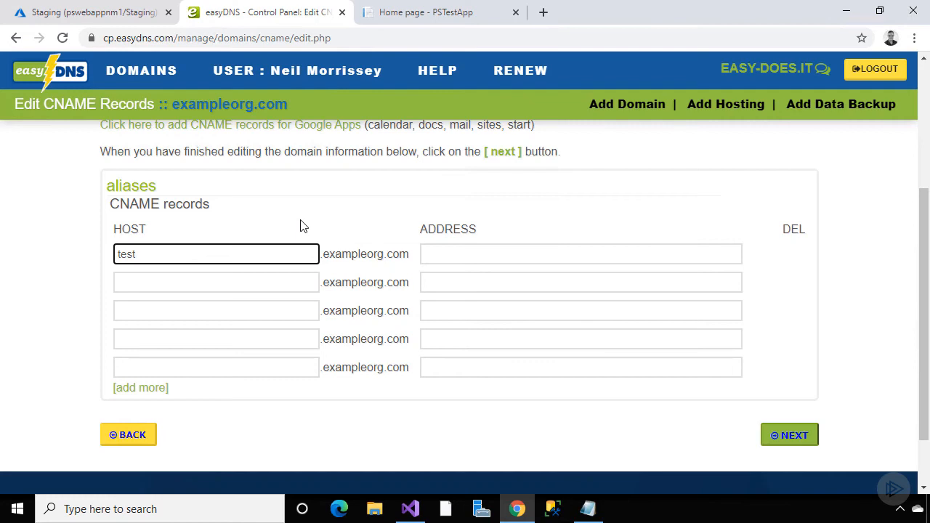
{"action": "left_click", "coordinate": [446, 254]}
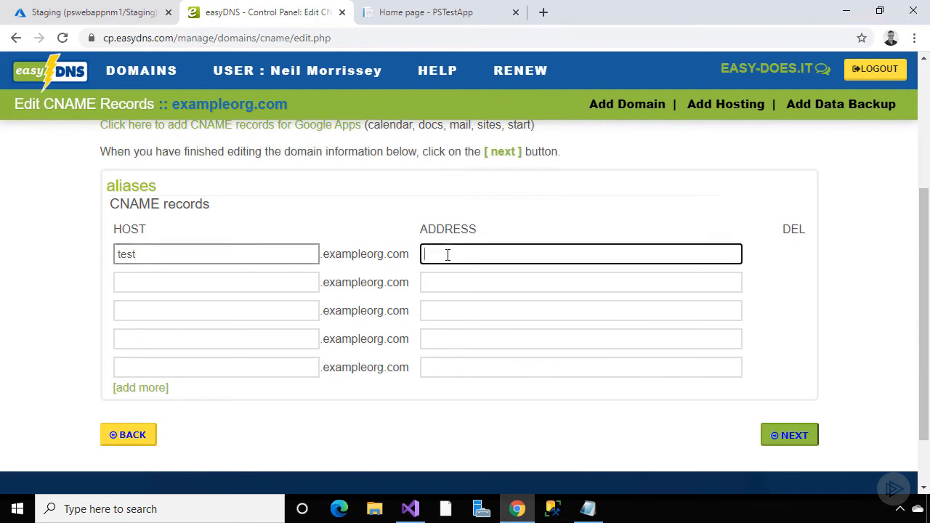
{"action": "key", "text": "ctrl+v"}
{"action": "left_click_drag", "start_coordinate": [458, 254], "coordinate": [415, 259]}
{"action": "key", "text": "BackSpace"}
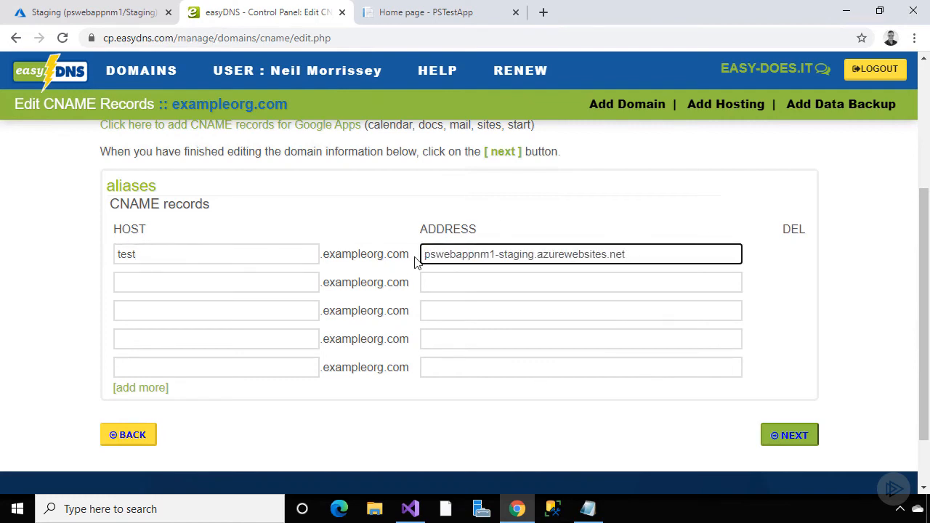
{"action": "key", "text": "End"}
{"action": "type", "text": "."}
{"action": "left_click", "coordinate": [297, 289]}
{"action": "type", "text": "www"}
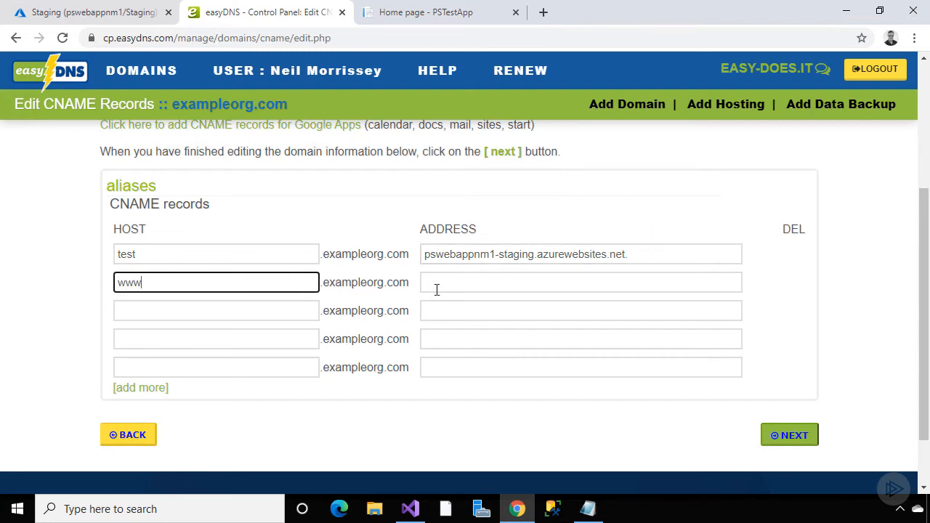
{"action": "left_click", "coordinate": [441, 282]}
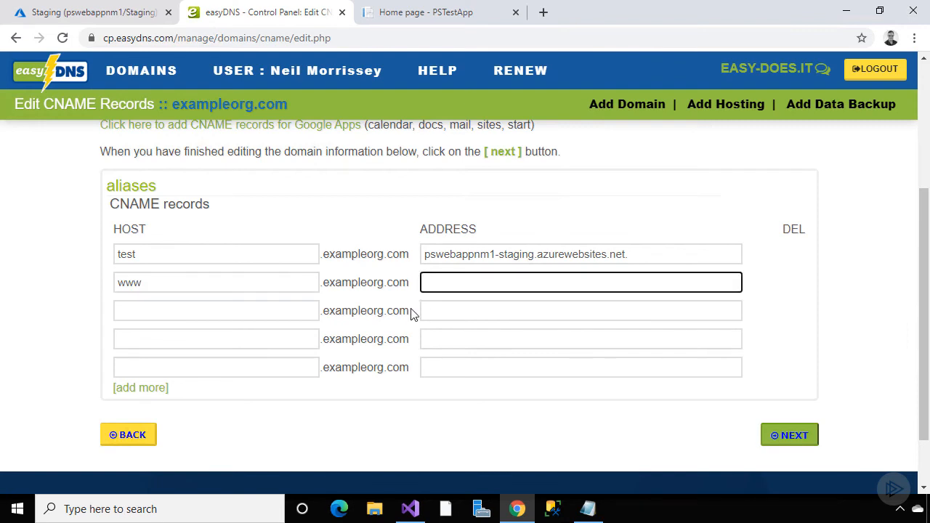
{"action": "type", "text": "exampleorg.com"}
{"action": "left_click", "coordinate": [296, 310]}
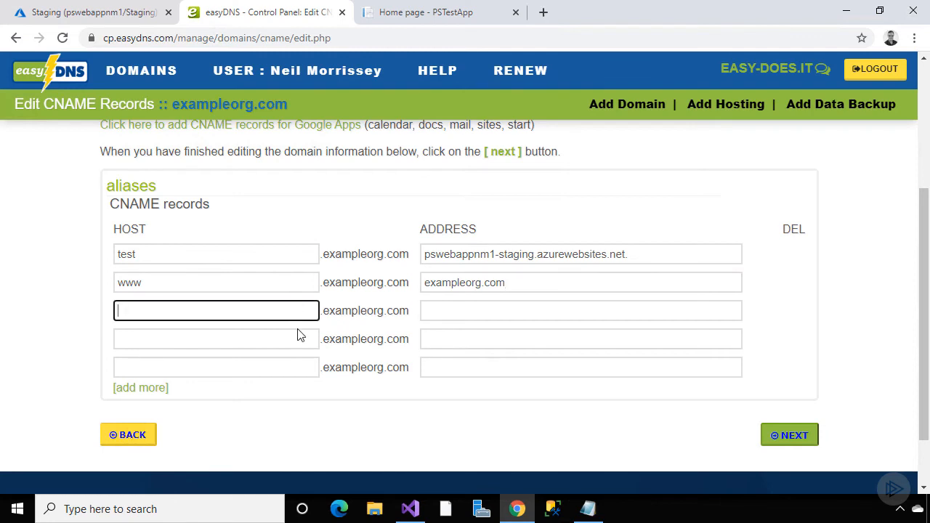
{"action": "type", "text": "www.test"}
{"action": "left_click", "coordinate": [446, 309]}
{"action": "type", "text": "test"}
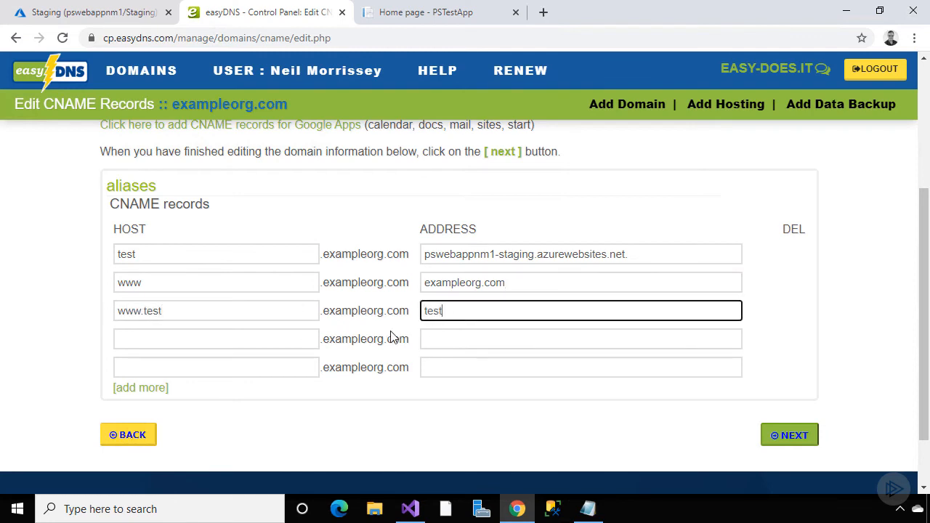
{"action": "type", "text": ".exampleorg.com"}
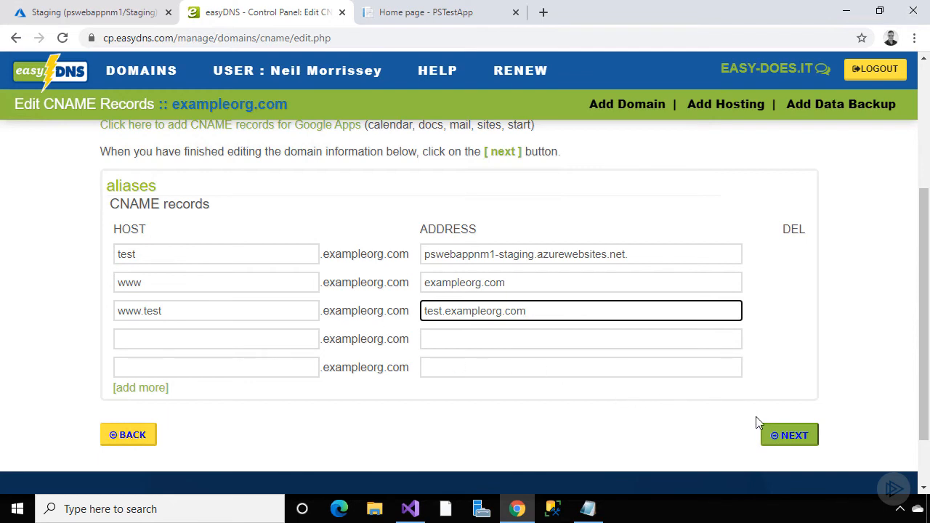
{"action": "left_click", "coordinate": [790, 440]}
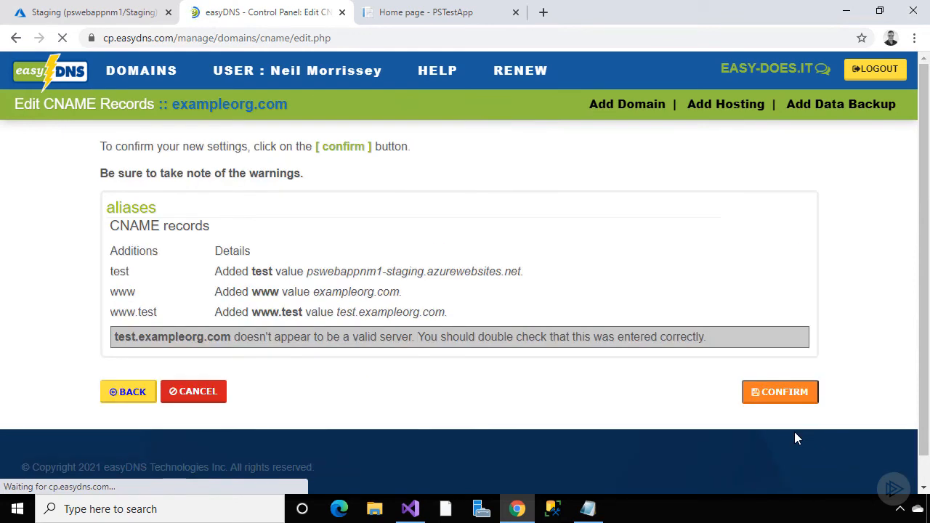
{"action": "left_click", "coordinate": [794, 392]}
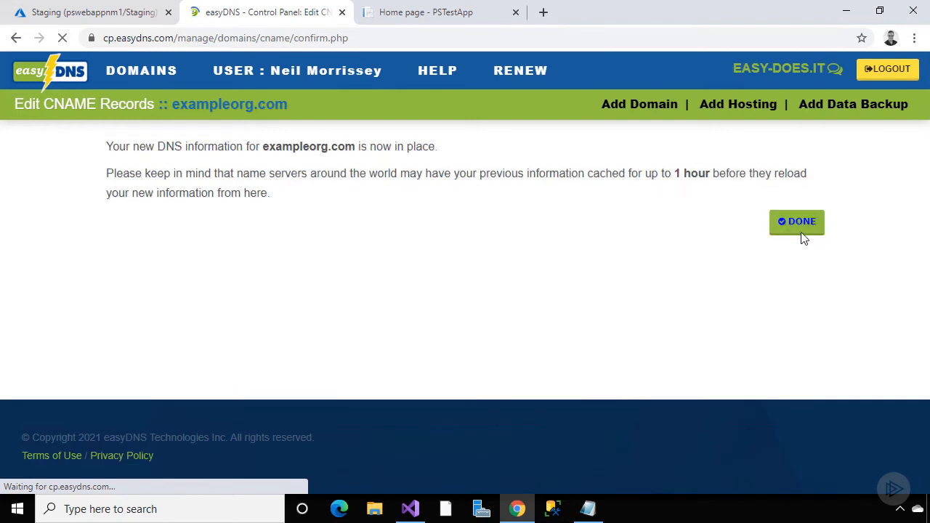
{"action": "left_click", "coordinate": [803, 231]}
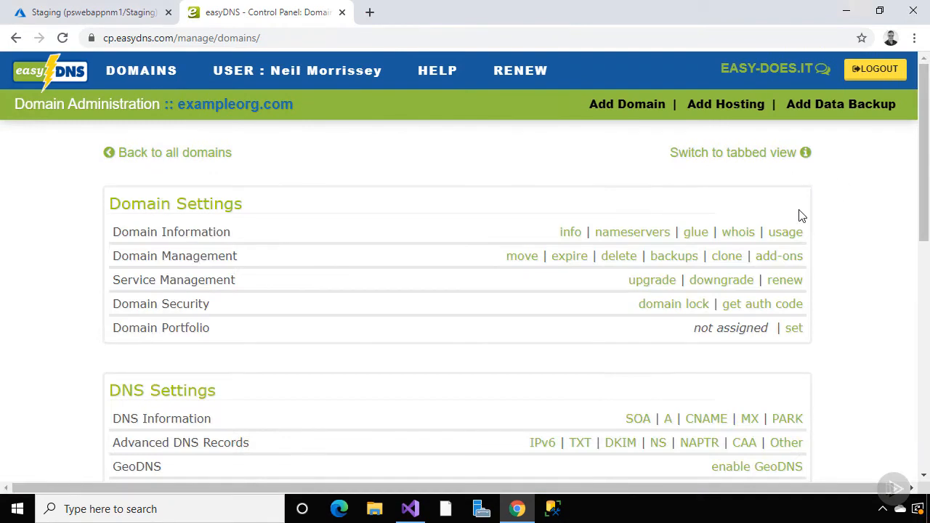
Copy the existing TXT verification ID and add an asuid.www TXT record with that value
{"action": "left_click", "coordinate": [580, 443]}
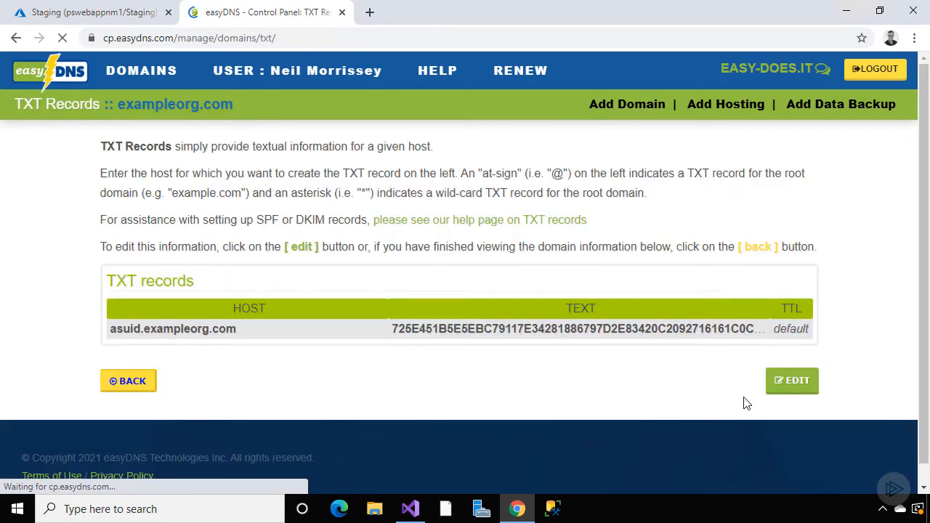
{"action": "left_click", "coordinate": [789, 384]}
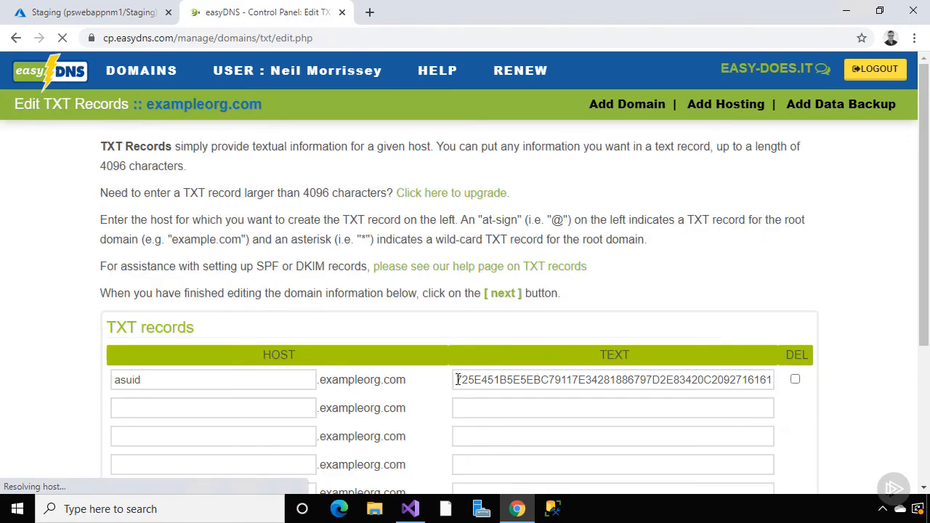
{"action": "left_click_drag", "start_coordinate": [457, 380], "coordinate": [772, 383]}
{"action": "right_click", "coordinate": [762, 380]}
{"action": "left_click", "coordinate": [566, 205]}
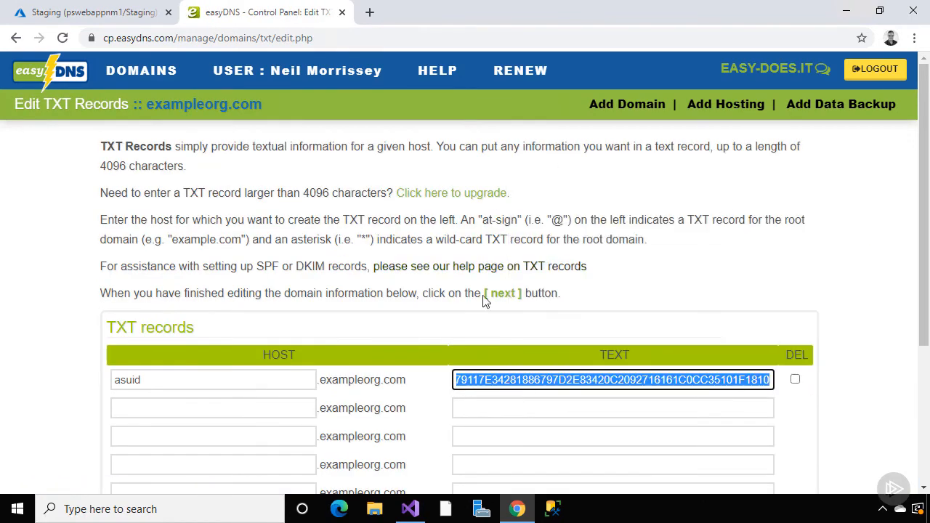
{"action": "left_click", "coordinate": [280, 406]}
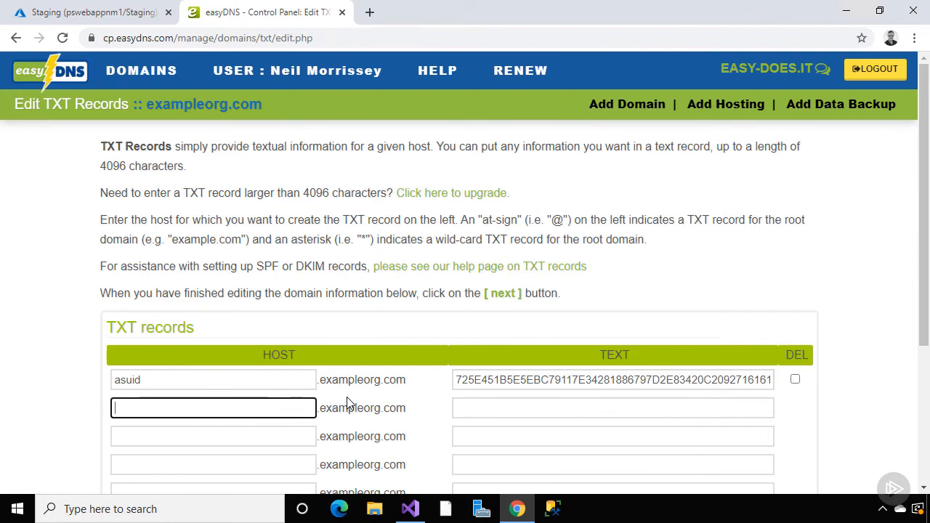
{"action": "type", "text": "asuid.www"}
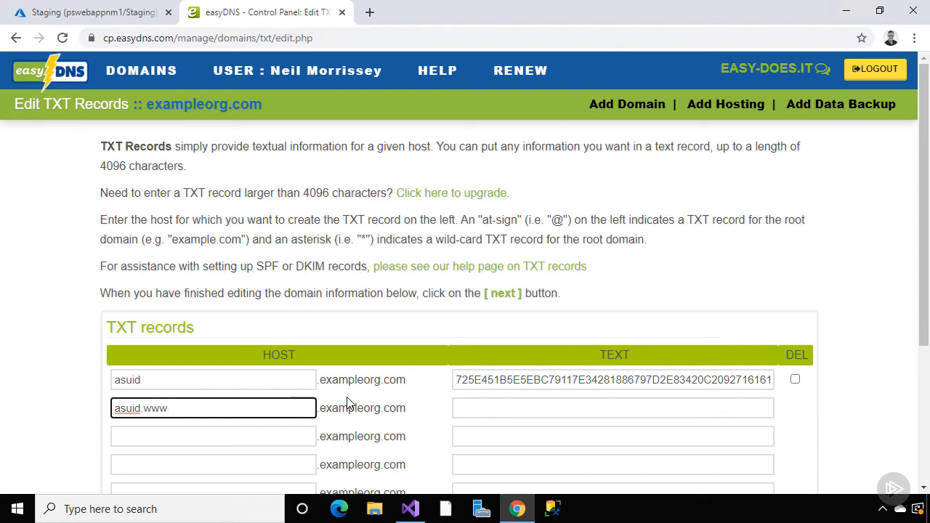
{"action": "left_click", "coordinate": [458, 409]}
{"action": "key", "text": "ctrl+v"}
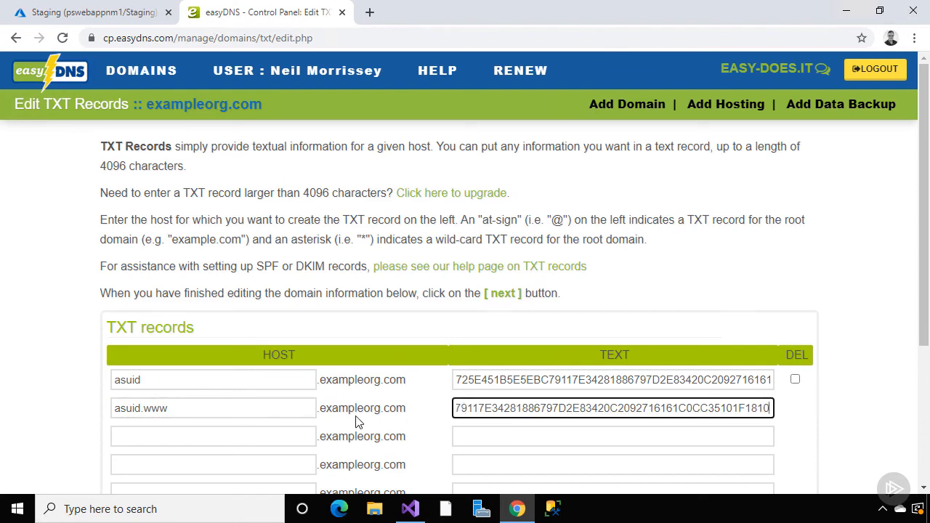
{"action": "left_click", "coordinate": [297, 431]}
{"action": "type", "text": "asuid.test"}
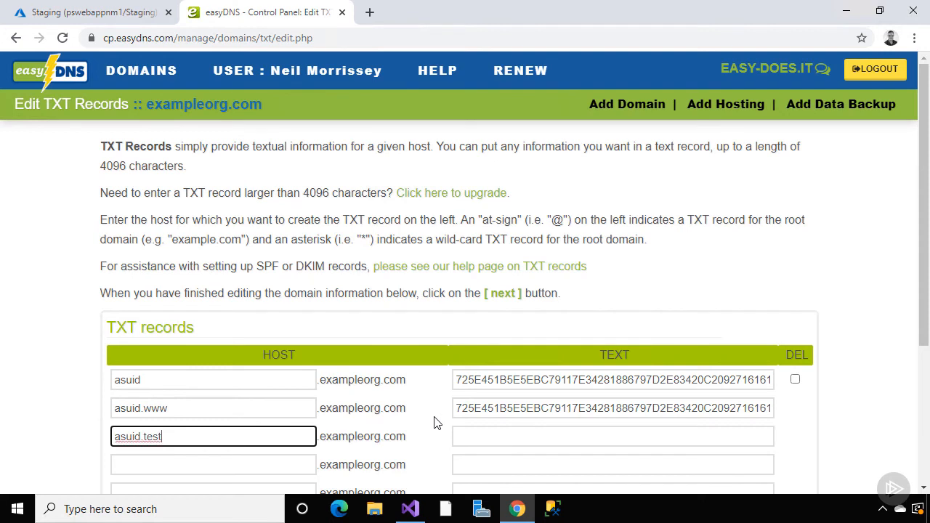
{"action": "key", "text": "Tab"}
{"action": "key", "text": "ctrl+v"}
{"action": "key", "text": "Tab"}
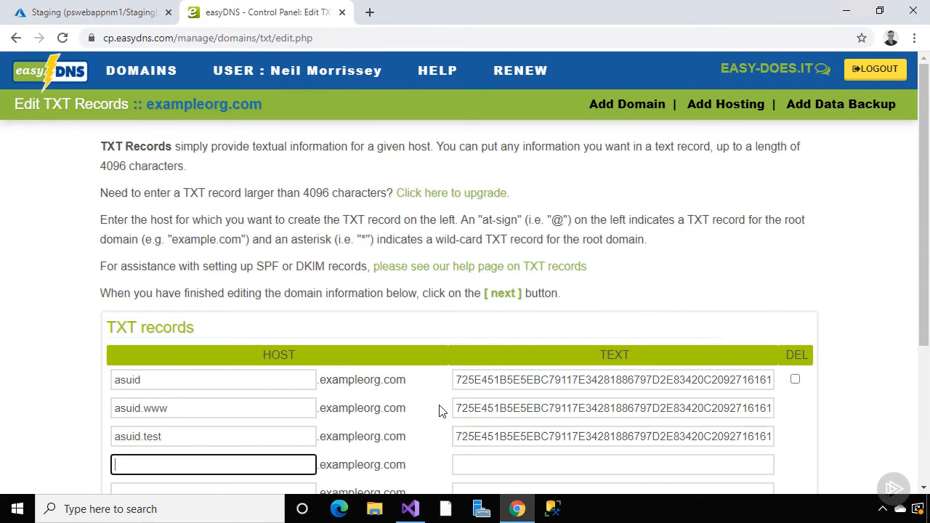
{"action": "type", "text": "asuid.www.test"}
{"action": "key", "text": "Tab"}
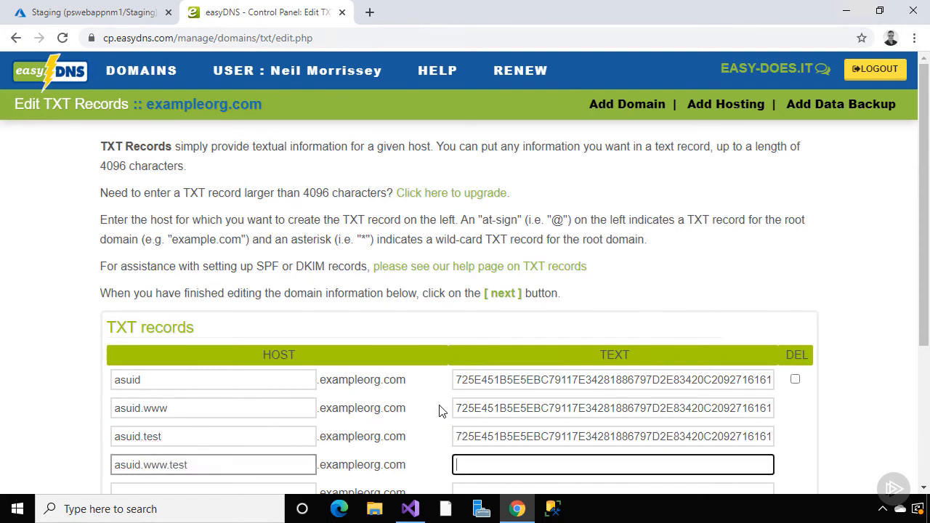
{"action": "key", "text": "ctrl+v"}
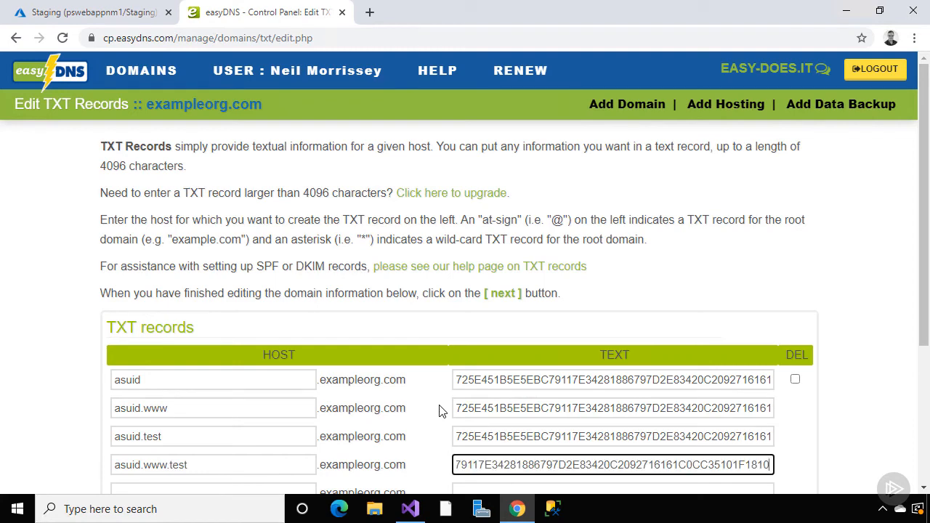
{"action": "scroll", "coordinate": [836, 356], "scroll_direction": "down", "scroll_amount": 2}
{"action": "left_click", "coordinate": [792, 433]}
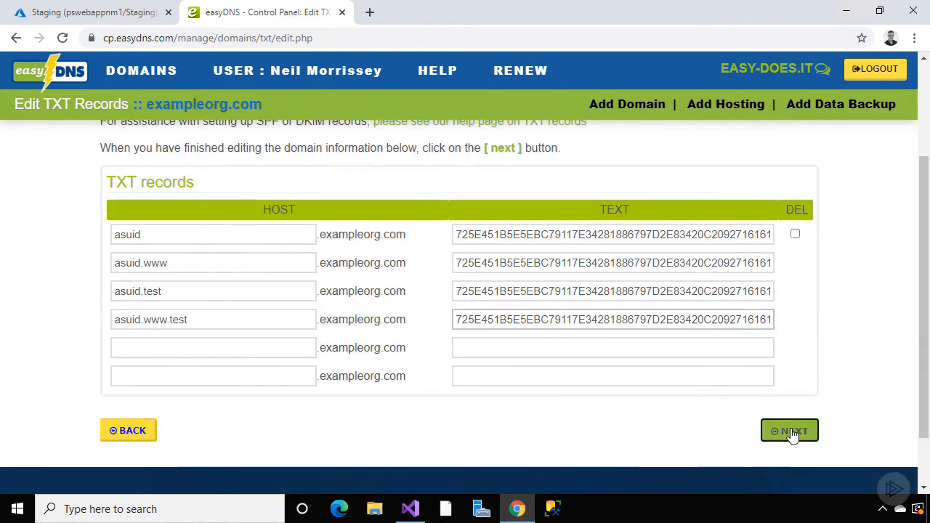
{"action": "left_click", "coordinate": [790, 398]}
{"action": "left_click", "coordinate": [799, 231]}
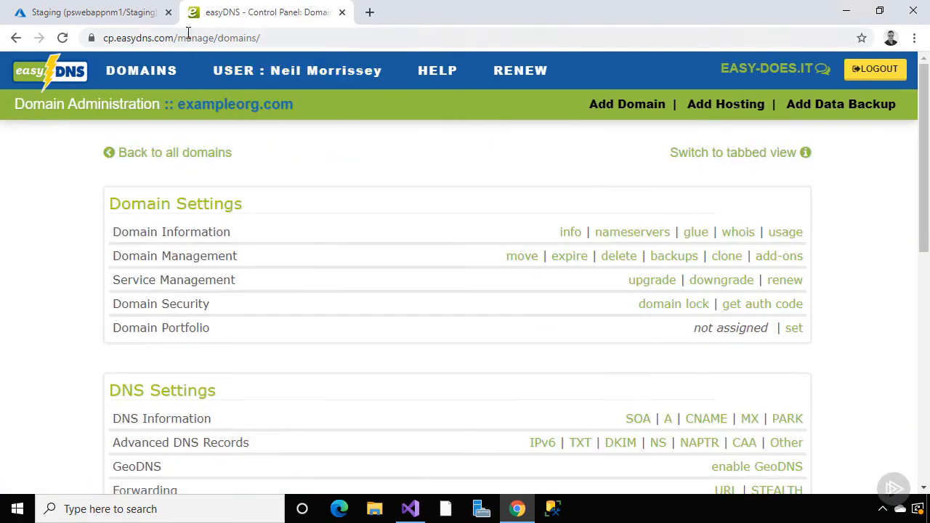
Back in Azure, open the Staging slot's Custom domains page
{"action": "left_click", "coordinate": [149, 16]}
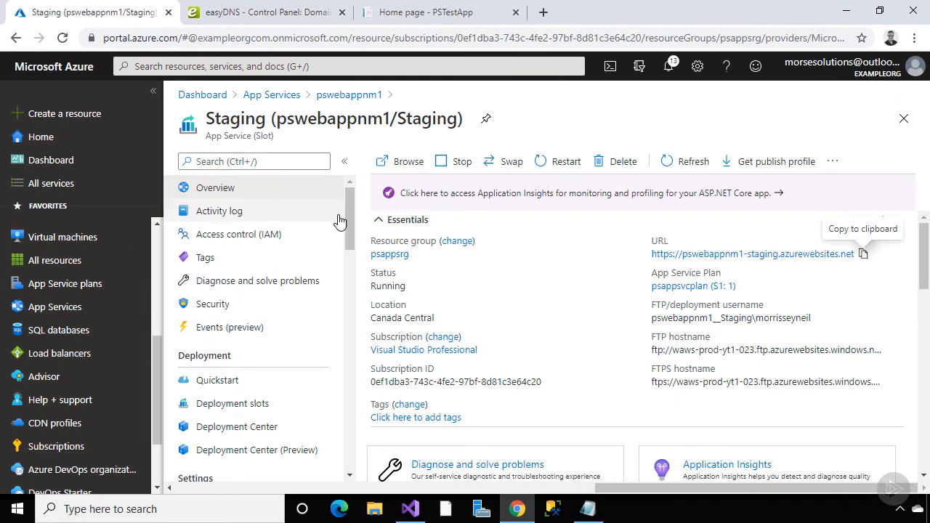
{"action": "left_click_drag", "start_coordinate": [350, 231], "coordinate": [358, 293]}
{"action": "left_click", "coordinate": [289, 311]}
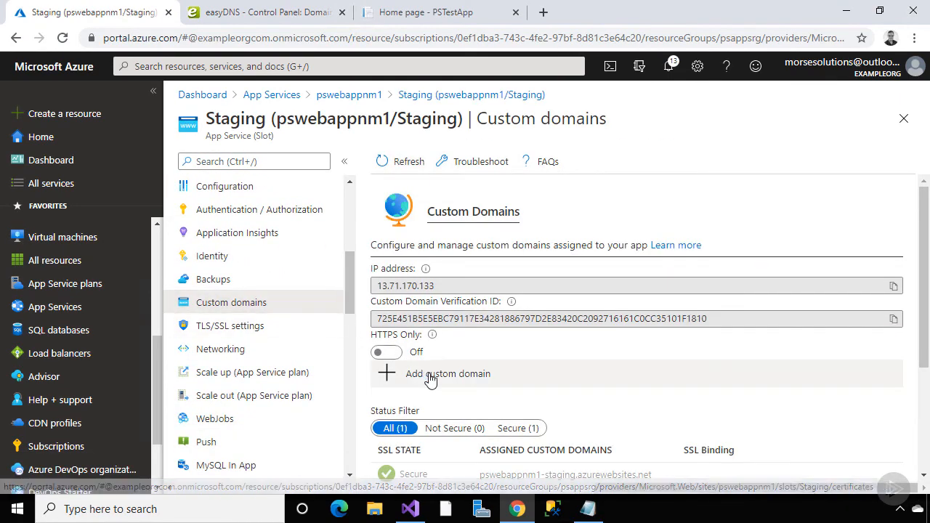
Validate and add test.exampleorg.com as a custom domain of the Staging slot
{"action": "left_click", "coordinate": [430, 376]}
{"action": "type", "text": "test"}
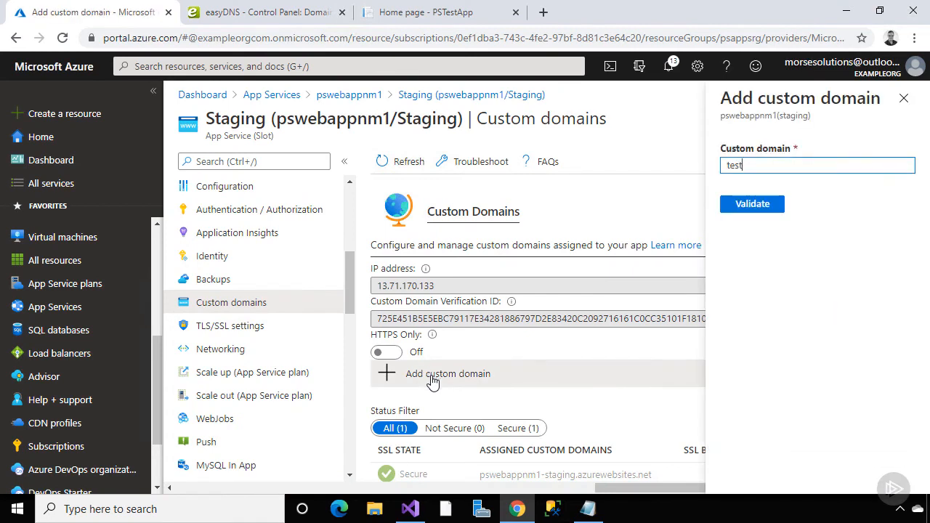
{"action": "type", "text": ".exampleorg.com"}
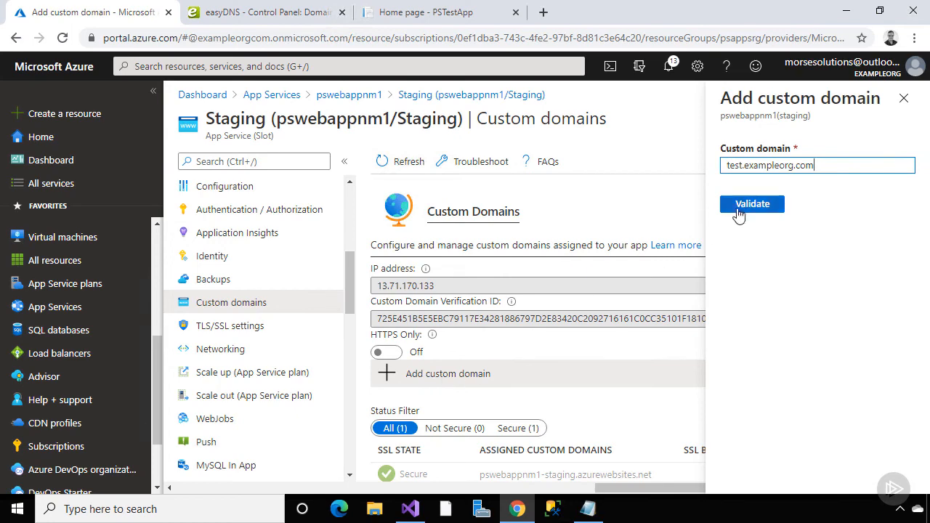
{"action": "left_click", "coordinate": [737, 207]}
{"action": "scroll", "coordinate": [702, 253], "scroll_direction": "down", "scroll_amount": 2}
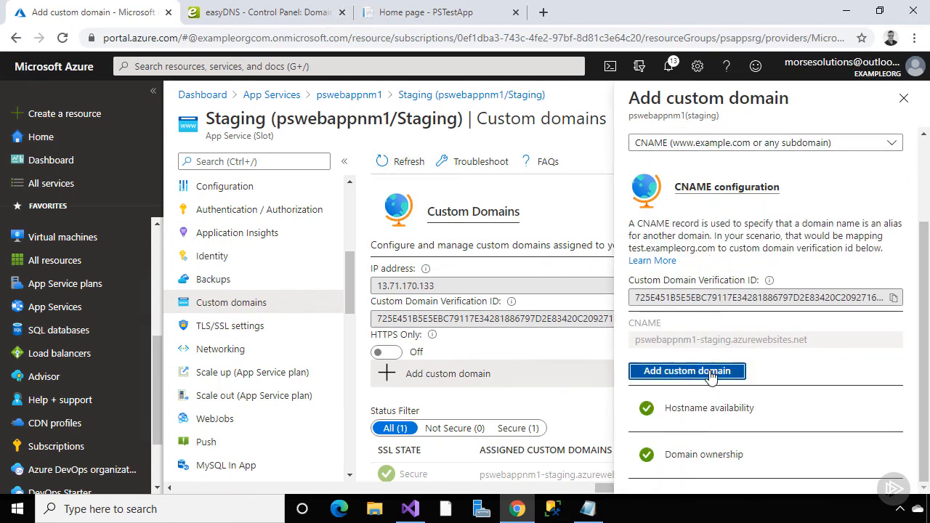
{"action": "left_click", "coordinate": [713, 372]}
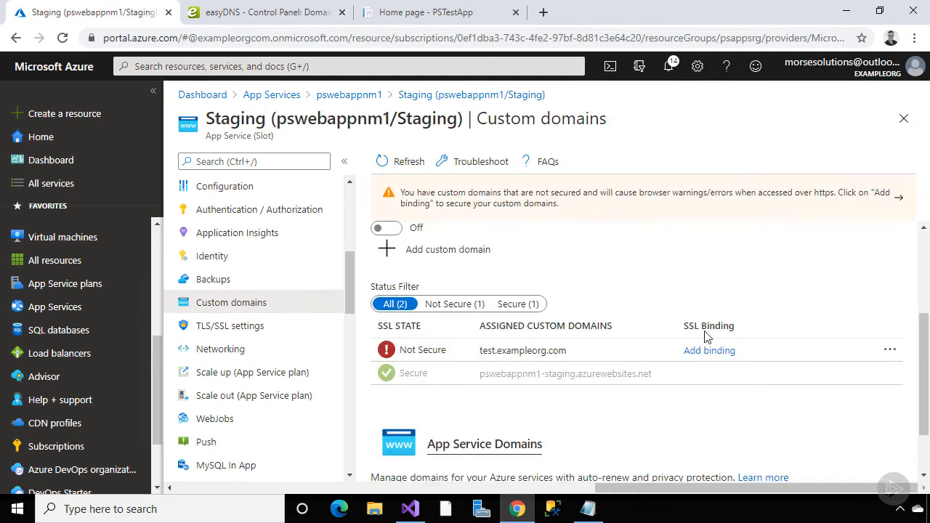
{"action": "left_click", "coordinate": [458, 258]}
{"action": "type", "text": "w"}
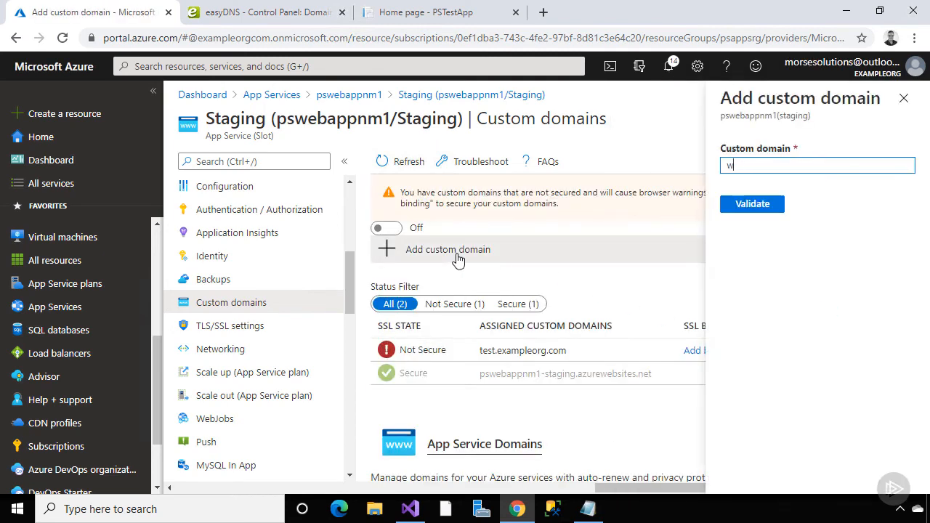
{"action": "type", "text": "ww.test.exampleorg.com"}
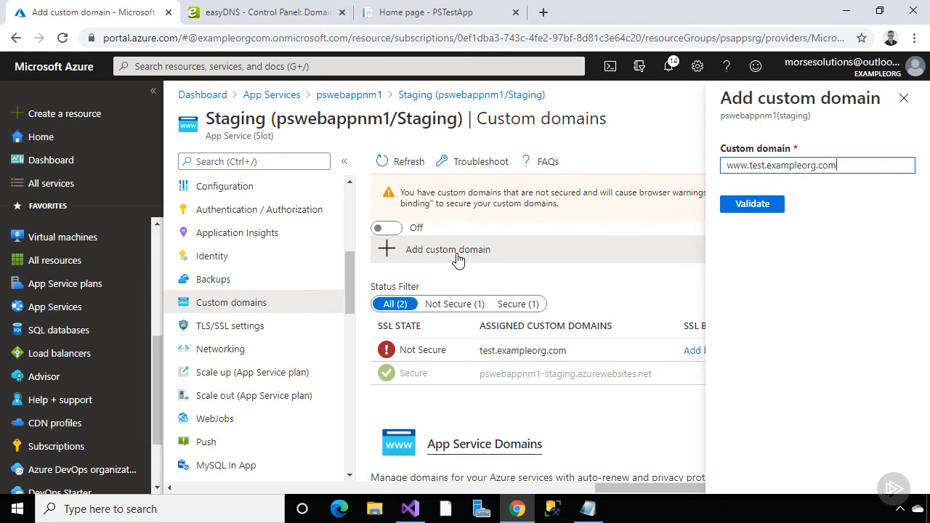
{"action": "left_click", "coordinate": [754, 207]}
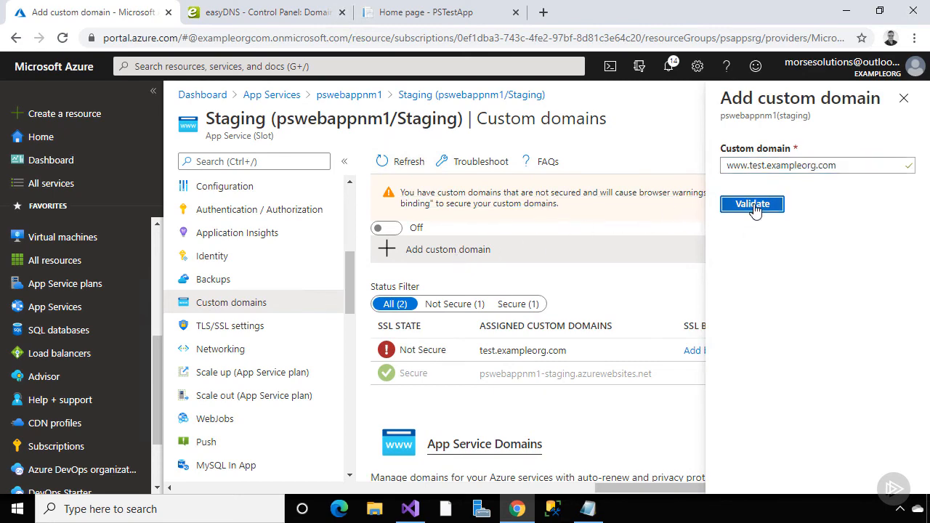
{"action": "scroll", "coordinate": [754, 209], "scroll_direction": "down", "scroll_amount": 1}
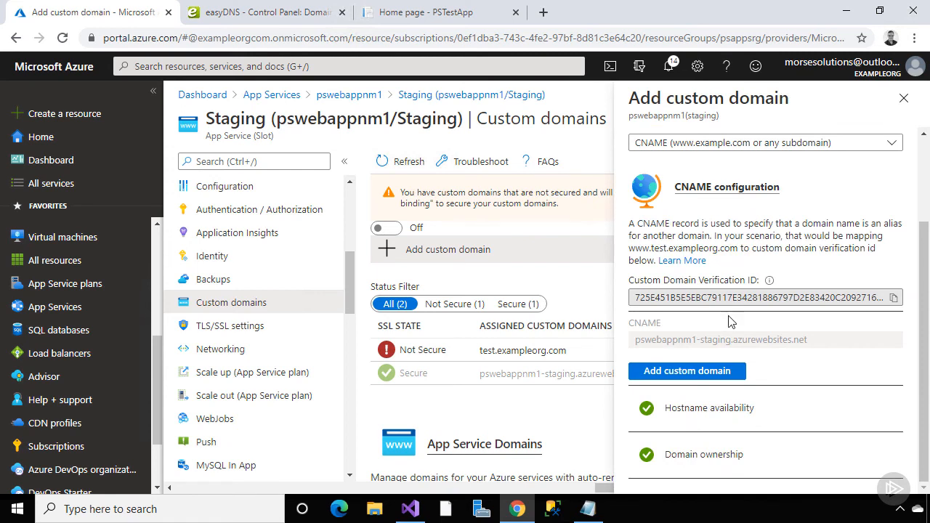
{"action": "left_click", "coordinate": [710, 372]}
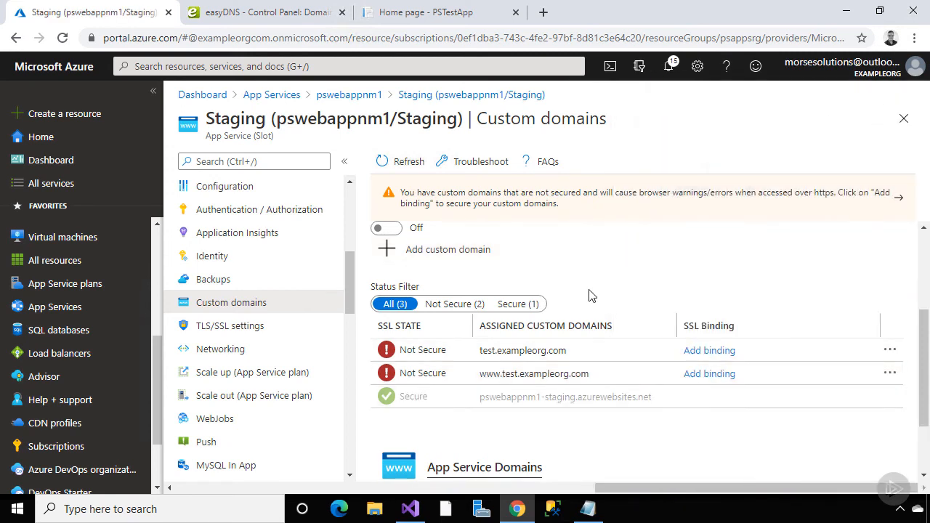
{"action": "left_click", "coordinate": [349, 95]}
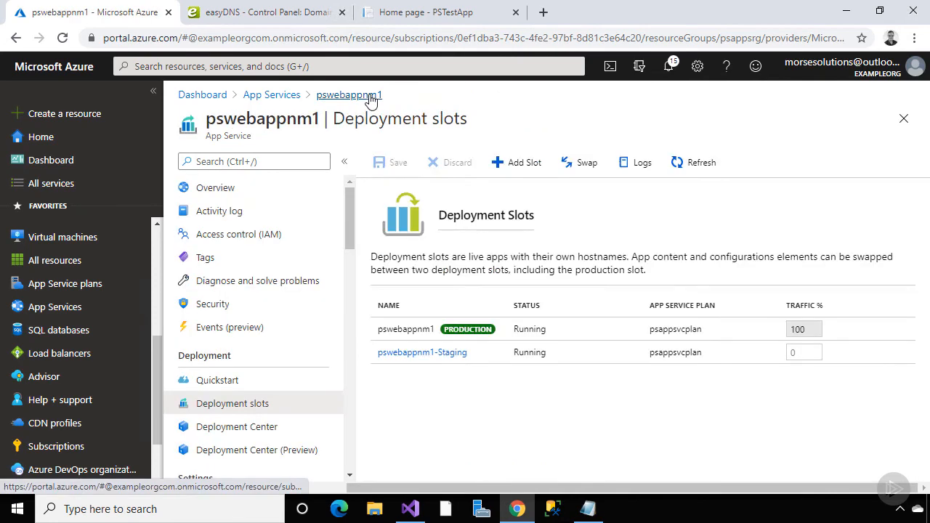
{"action": "scroll", "coordinate": [338, 280], "scroll_direction": "down", "scroll_amount": 5}
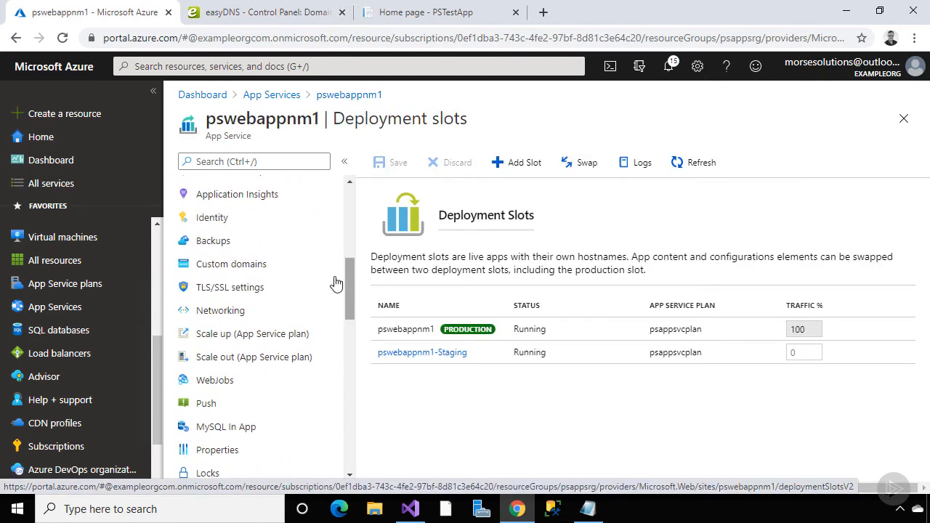
{"action": "left_click", "coordinate": [290, 266]}
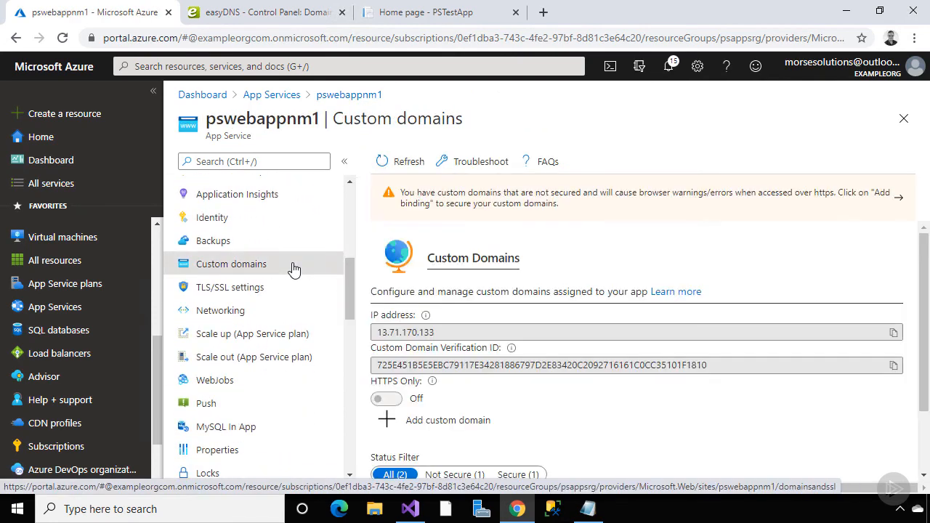
{"action": "left_click", "coordinate": [447, 421]}
{"action": "type", "text": "w"}
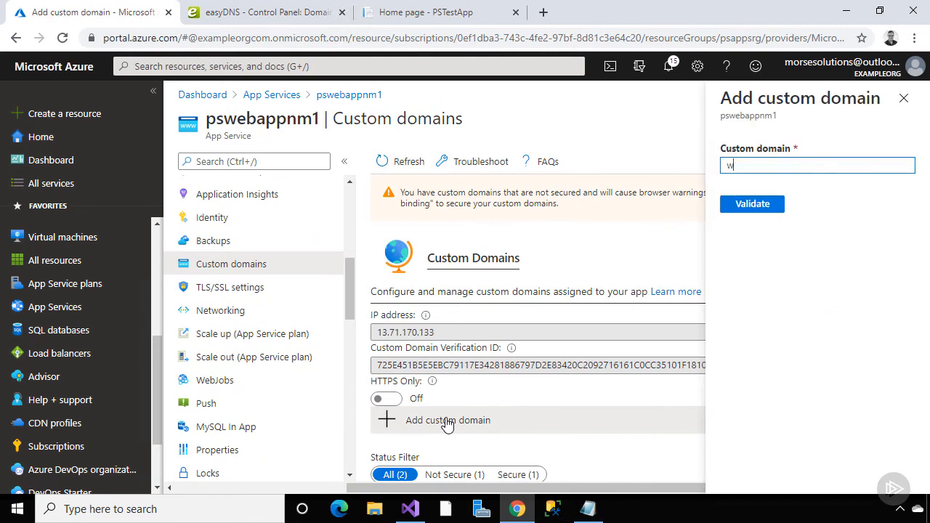
{"action": "type", "text": "ww.exampleorg.com"}
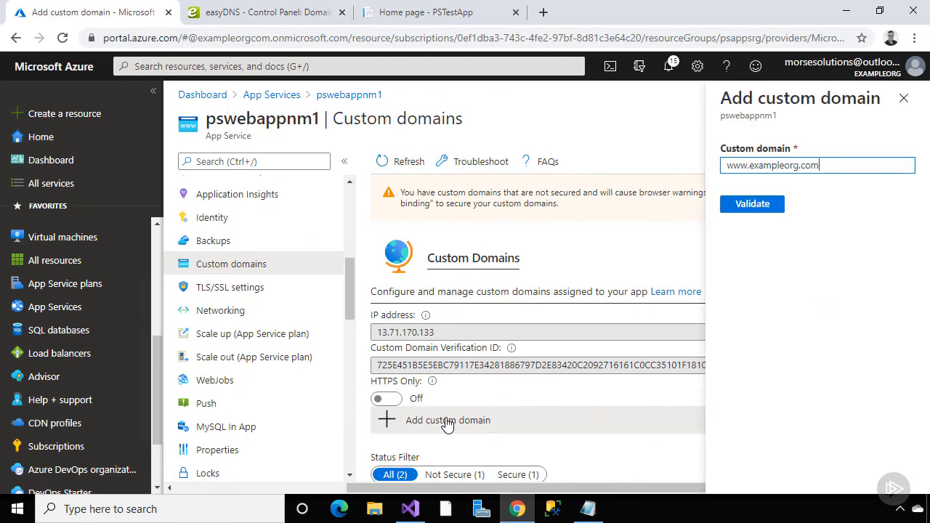
{"action": "left_click", "coordinate": [746, 210]}
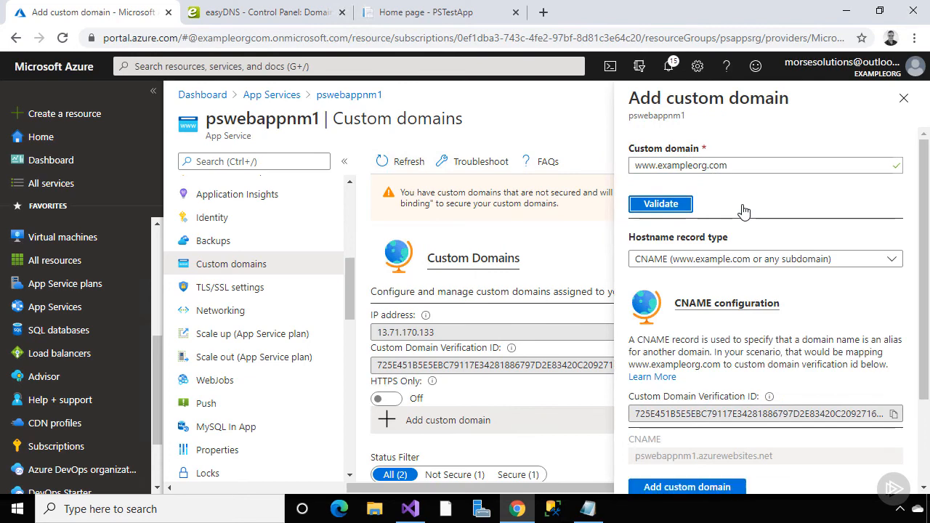
{"action": "scroll", "coordinate": [719, 232], "scroll_direction": "down", "scroll_amount": 2}
{"action": "left_click", "coordinate": [683, 372]}
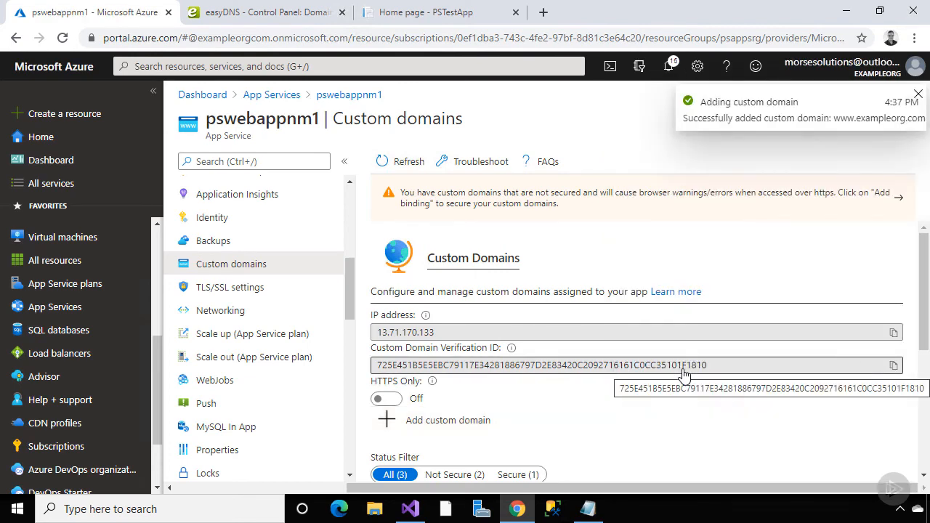
Load test.exampleorg.com in the PSTestApp browser tab
{"action": "left_click", "coordinate": [440, 13]}
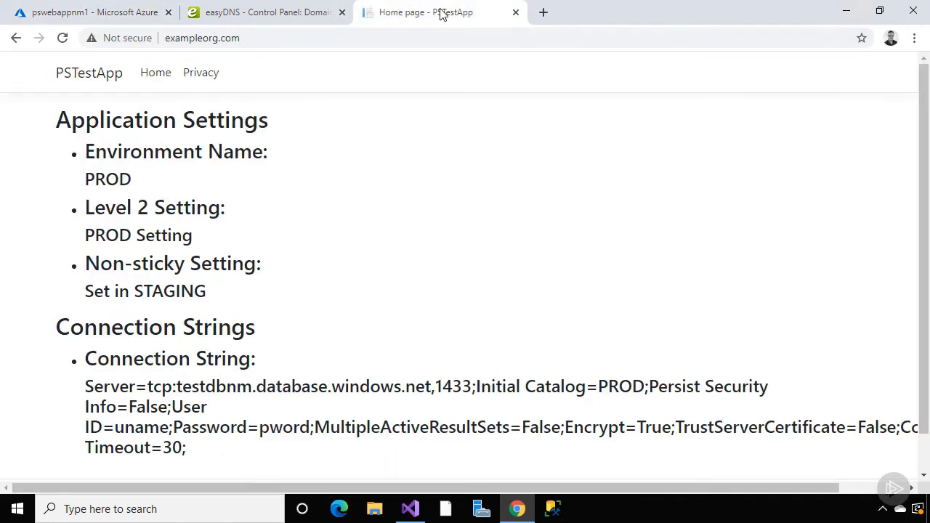
{"action": "left_click", "coordinate": [174, 39]}
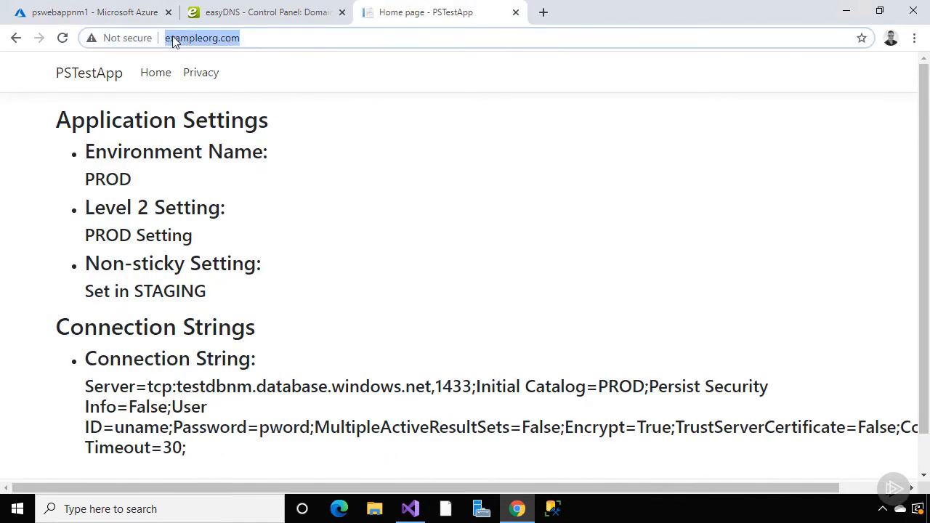
{"action": "left_click", "coordinate": [173, 39]}
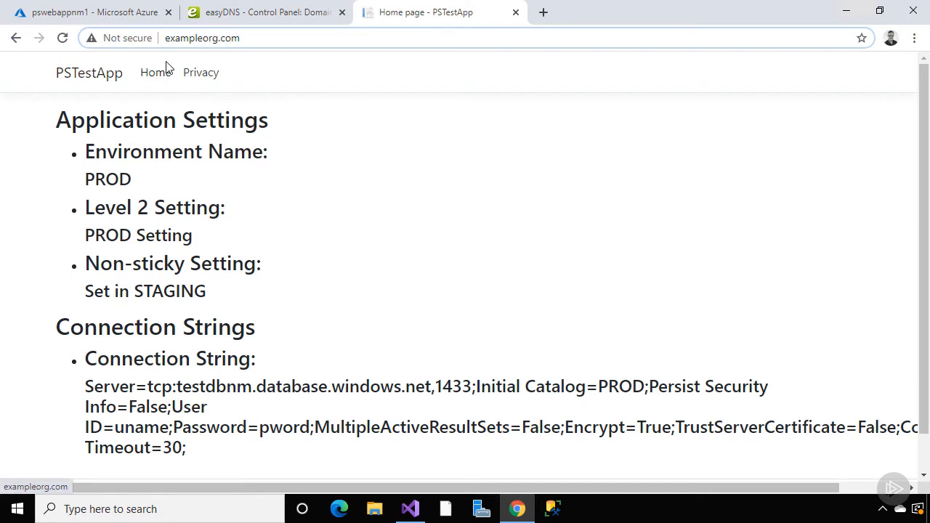
{"action": "type", "text": "test."}
{"action": "key", "text": "Return"}
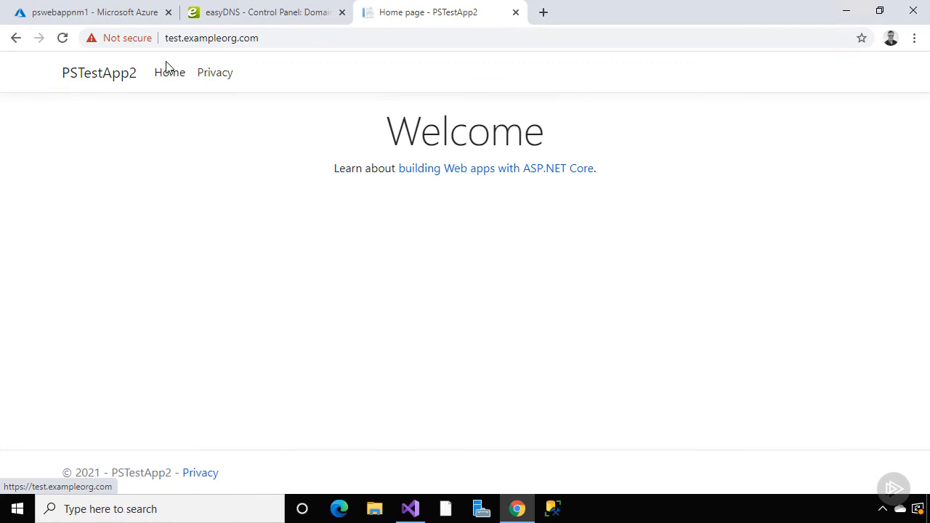
{"action": "left_click", "coordinate": [168, 40]}
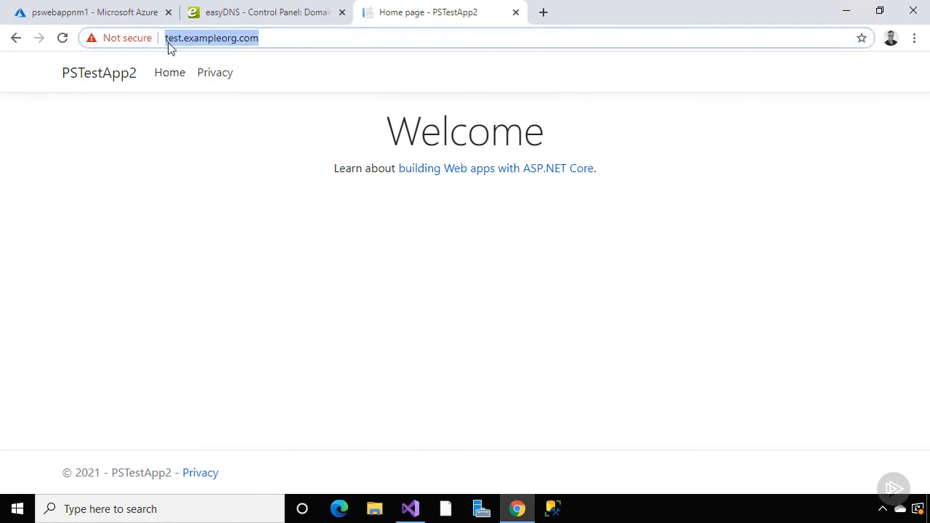
{"action": "left_click", "coordinate": [168, 45]}
{"action": "type", "text": "https://www."}
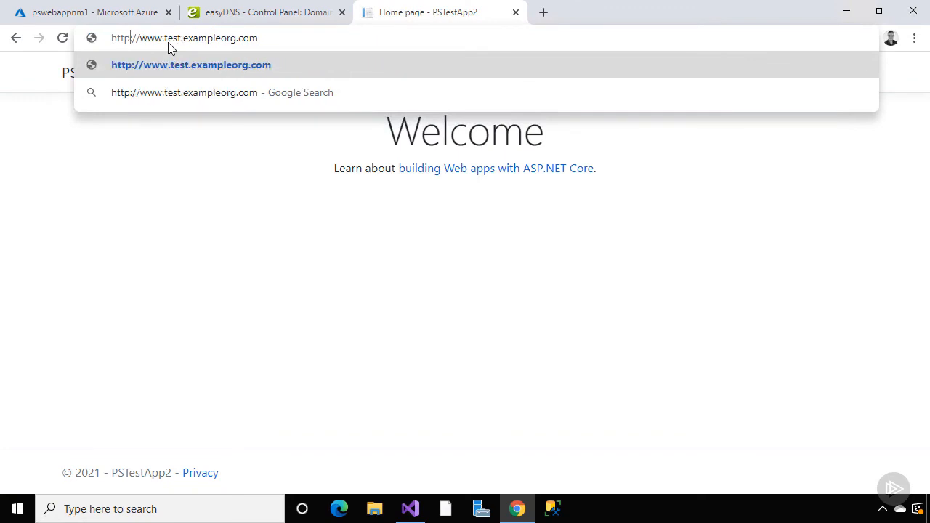
{"action": "key", "text": "Return"}
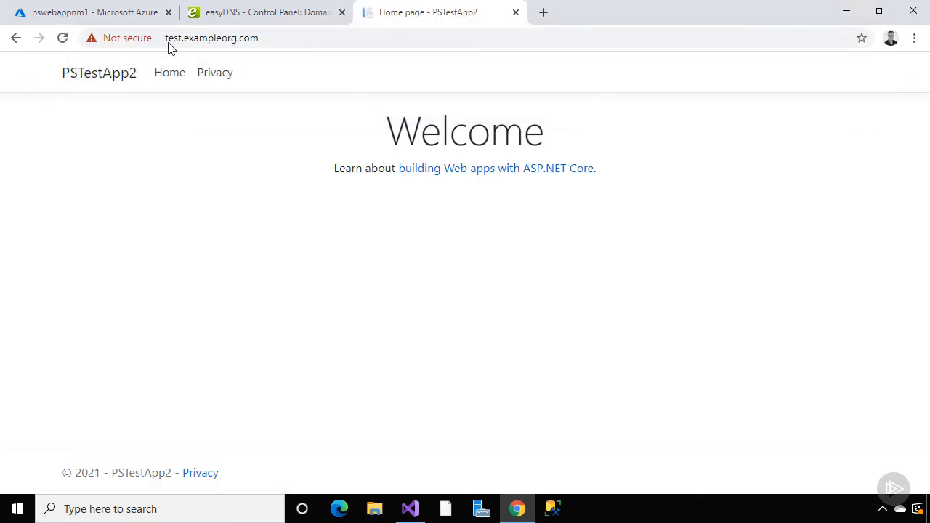
{"action": "left_click", "coordinate": [169, 43]}
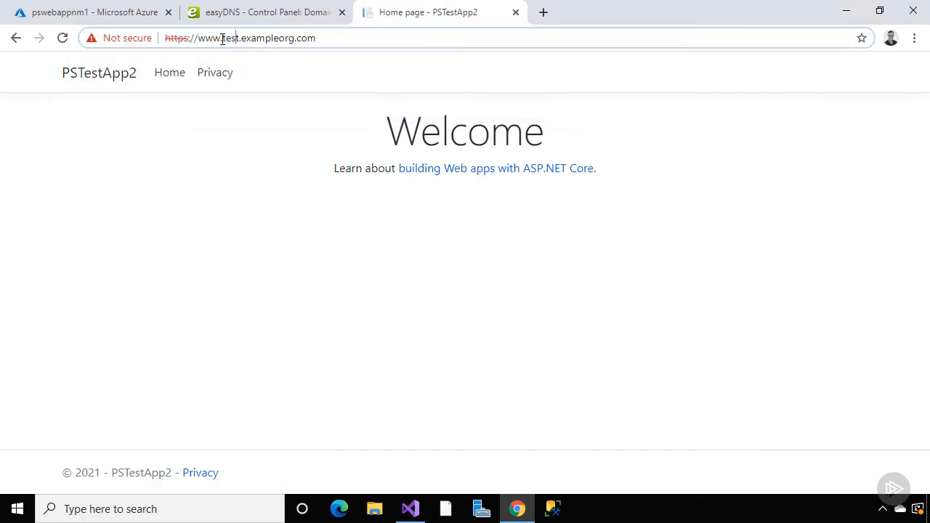
{"action": "left_click", "coordinate": [222, 37]}
{"action": "left_click_drag", "start_coordinate": [224, 38], "coordinate": [242, 38]}
{"action": "key", "text": "BackSpace"}
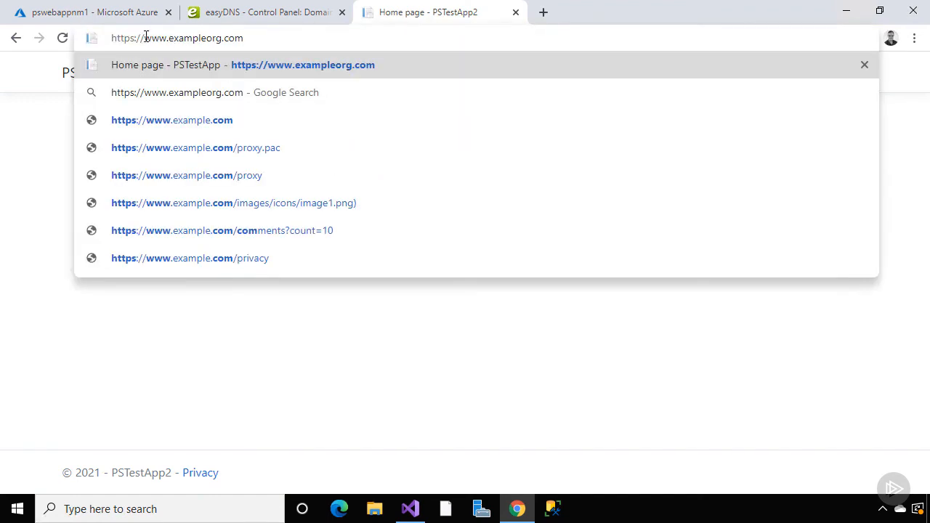
{"action": "left_click", "coordinate": [136, 36]}
{"action": "key", "text": "BackSpace"}
{"action": "left_click", "coordinate": [199, 69]}
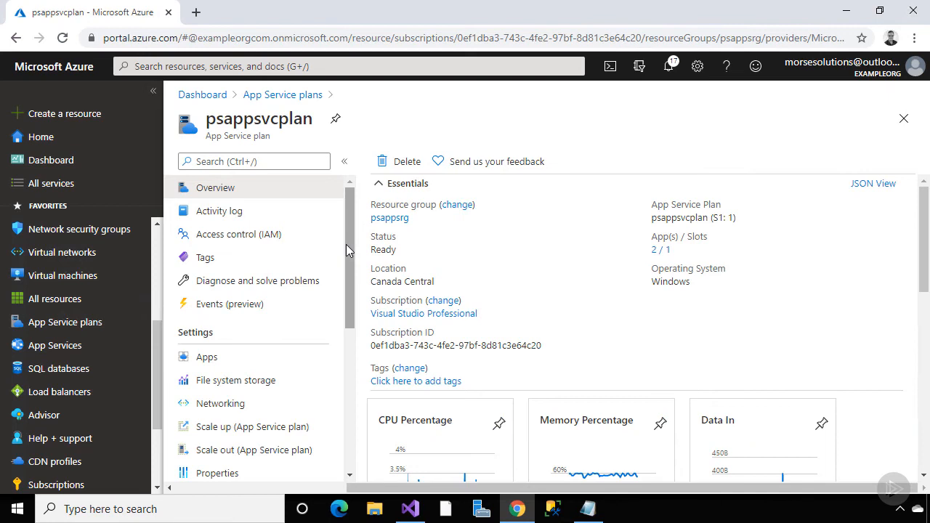
Copy psotherapp's default URL from the psappsvcplan apps list and load it in a new tab
{"action": "left_click", "coordinate": [282, 363]}
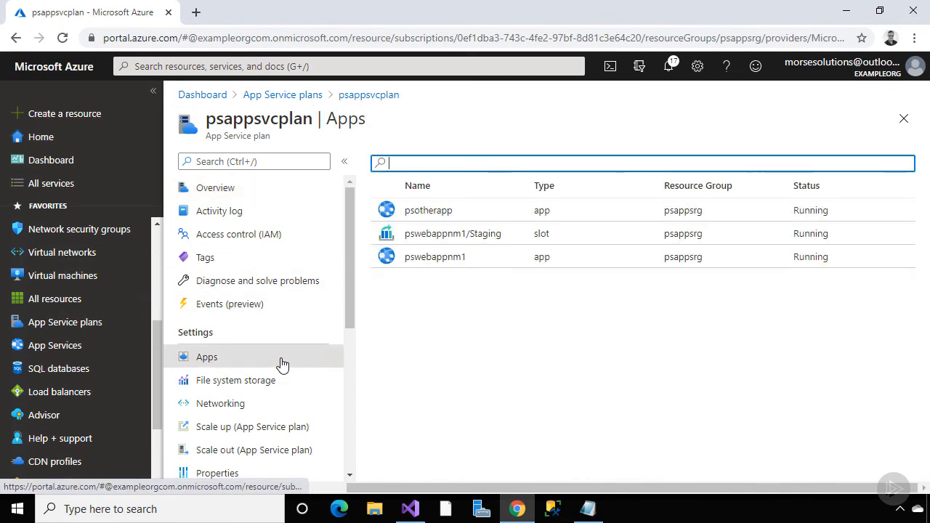
{"action": "left_click", "coordinate": [428, 212]}
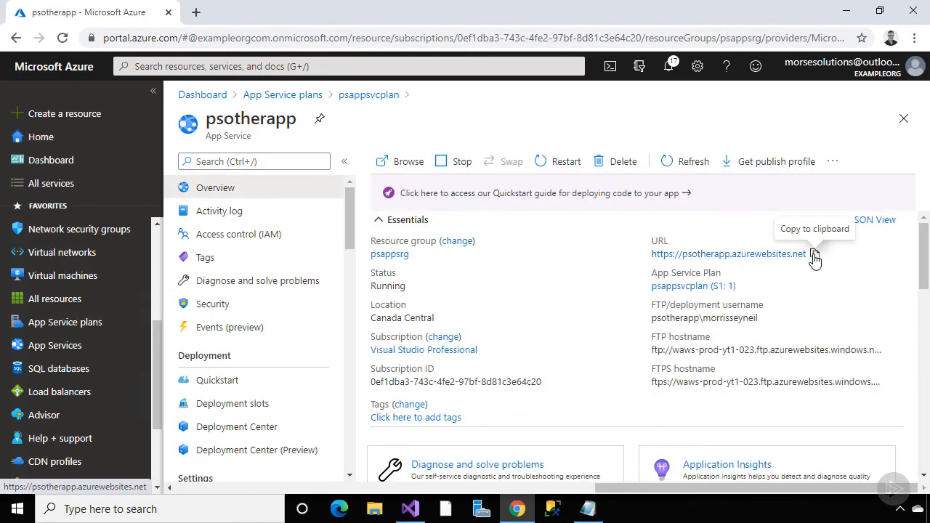
{"action": "left_click", "coordinate": [815, 254]}
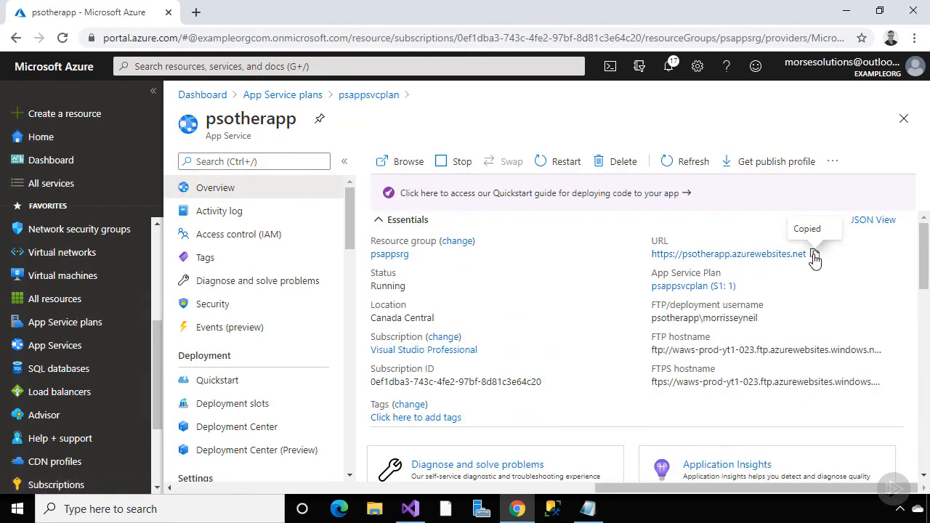
{"action": "left_click", "coordinate": [197, 12]}
{"action": "key", "text": "ctrl+v"}
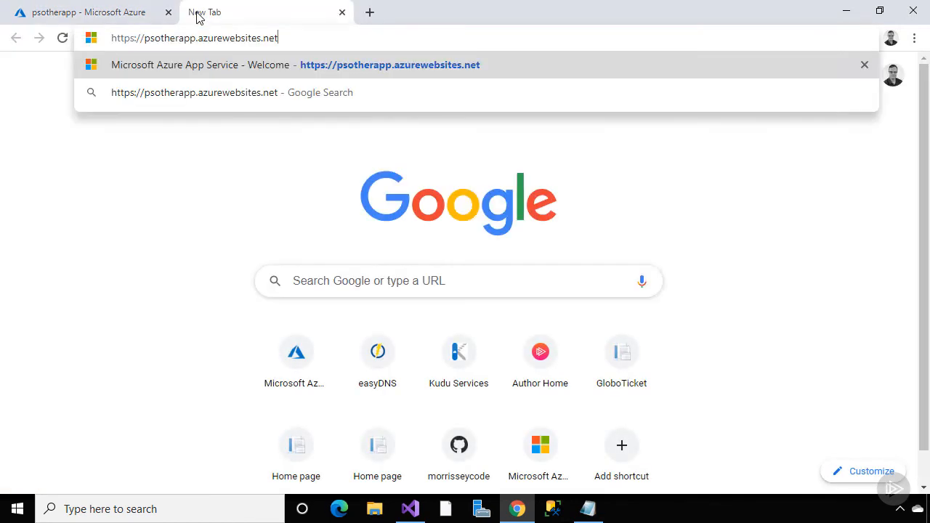
{"action": "key", "text": "Return"}
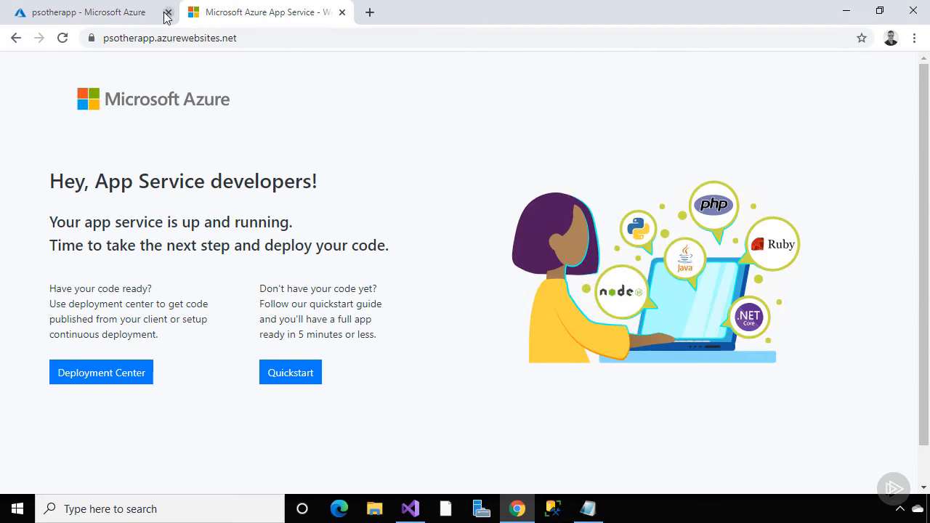
{"action": "left_click", "coordinate": [134, 13]}
Start a new App Service Domain in the psappsvcrg resource group
{"action": "left_click", "coordinate": [91, 113]}
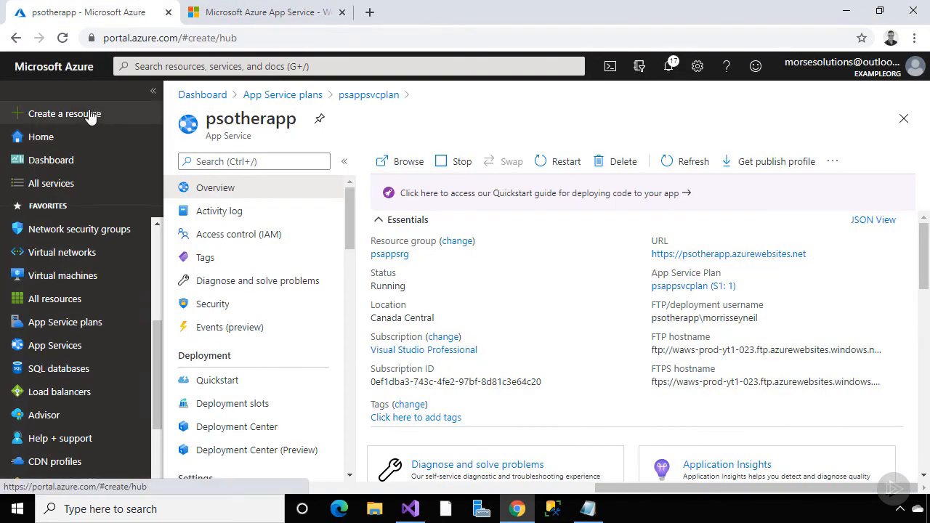
{"action": "type", "text": "app"}
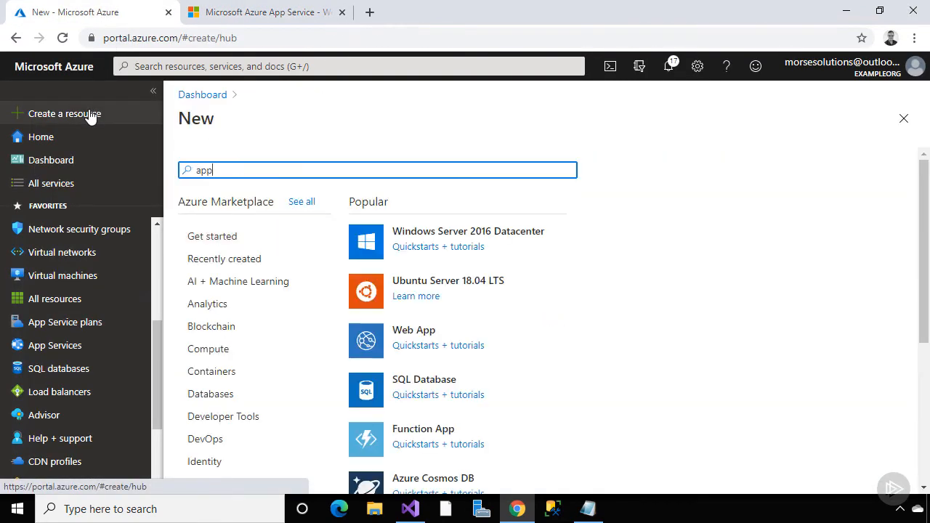
{"action": "type", "text": " service domain"}
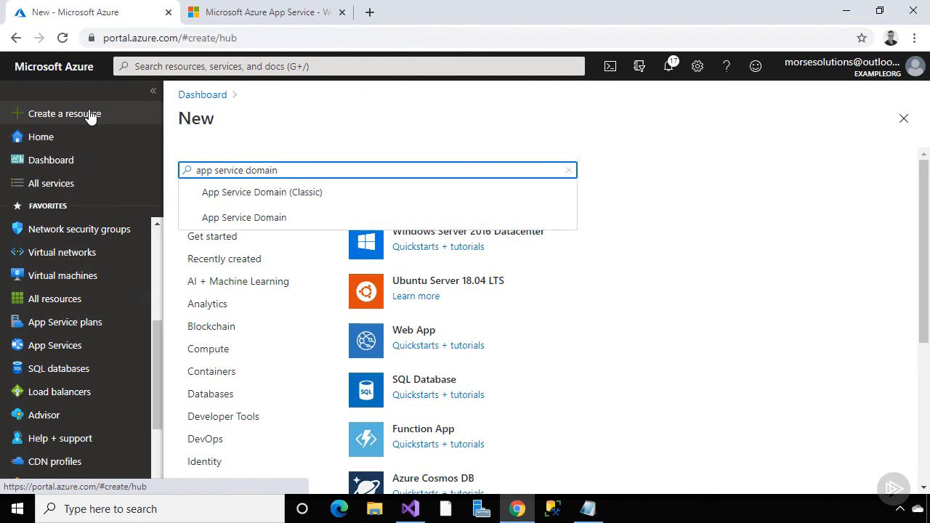
{"action": "left_click", "coordinate": [225, 217]}
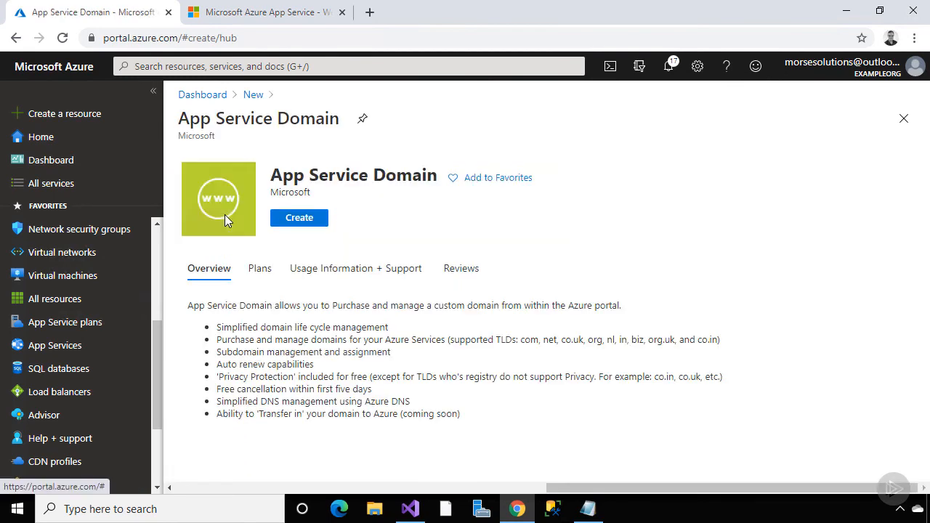
{"action": "left_click", "coordinate": [291, 225]}
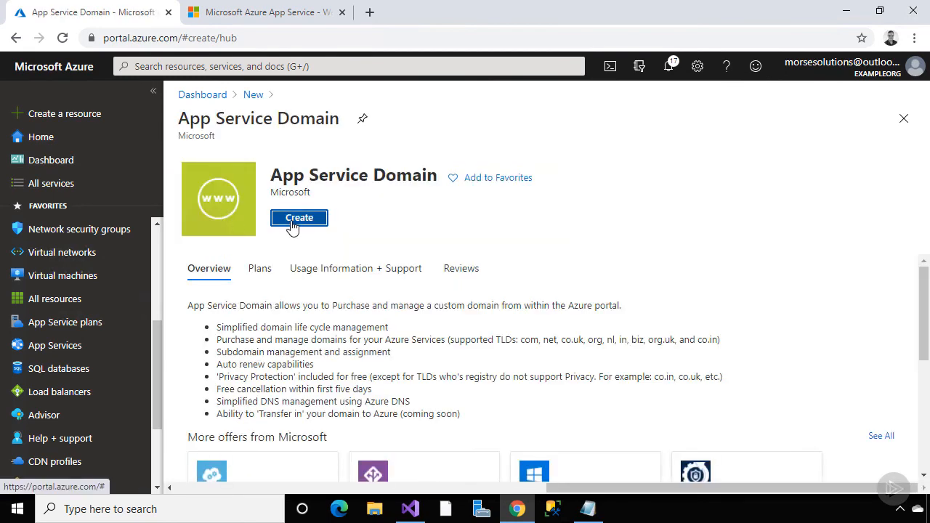
{"action": "scroll", "coordinate": [320, 266], "scroll_direction": "down", "scroll_amount": 2}
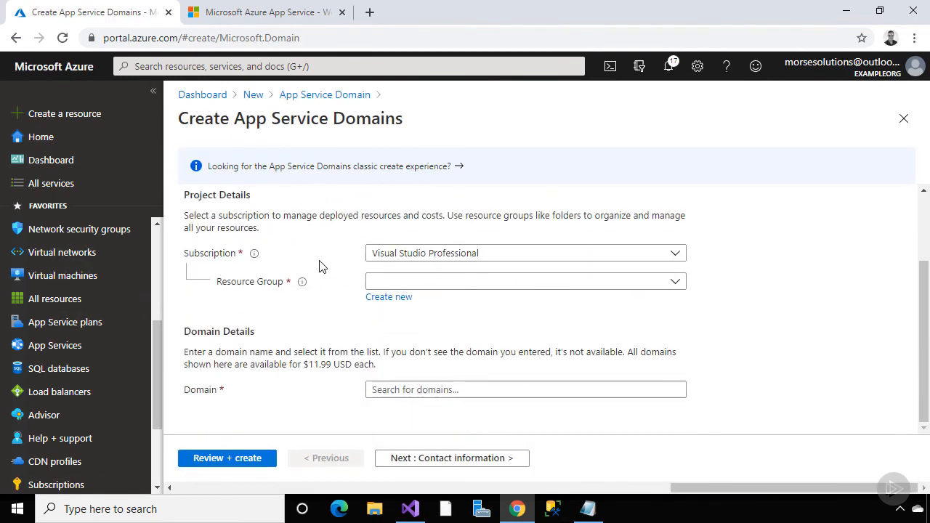
{"action": "left_click", "coordinate": [523, 283]}
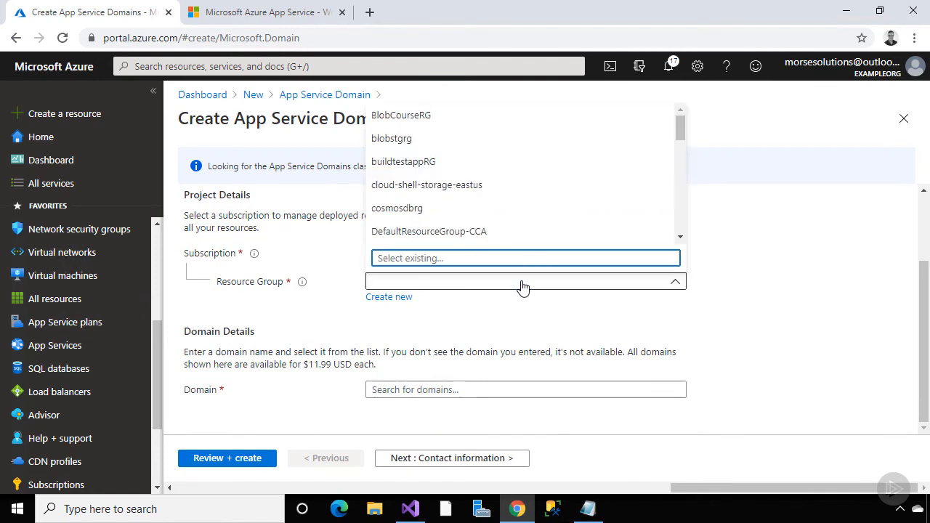
{"action": "scroll", "coordinate": [542, 219], "scroll_direction": "down", "scroll_amount": 2}
{"action": "scroll", "coordinate": [541, 219], "scroll_direction": "down", "scroll_amount": 1}
{"action": "left_click", "coordinate": [540, 221]}
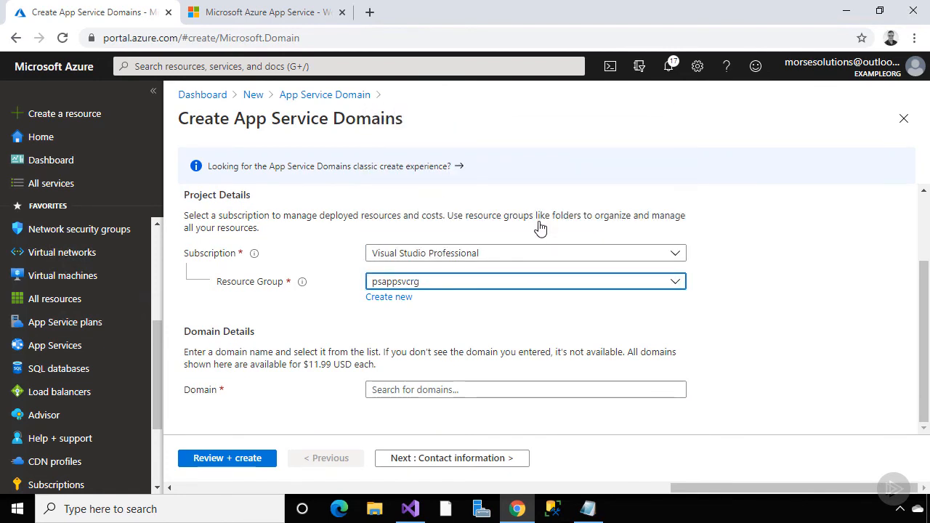
Search for the domain anotherorg.com and continue to contact information
{"action": "left_click", "coordinate": [648, 388]}
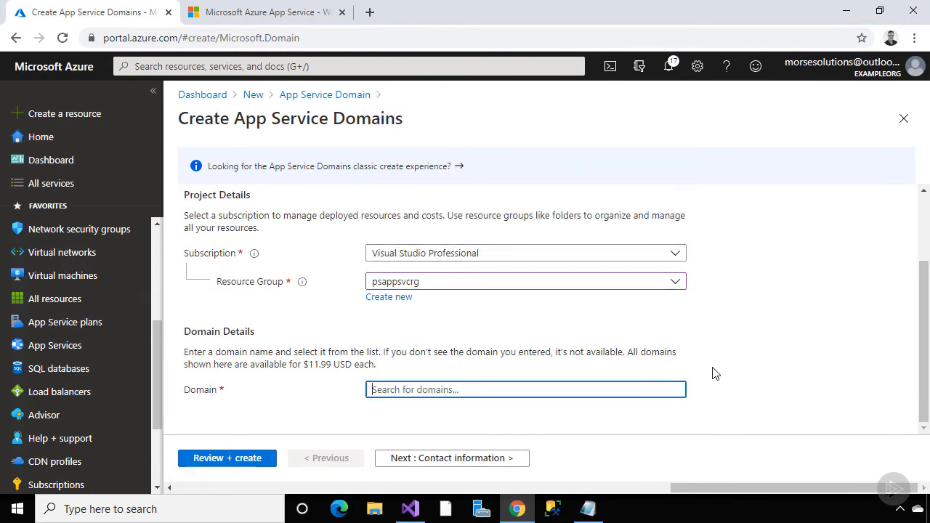
{"action": "type", "text": "anotherorg.com"}
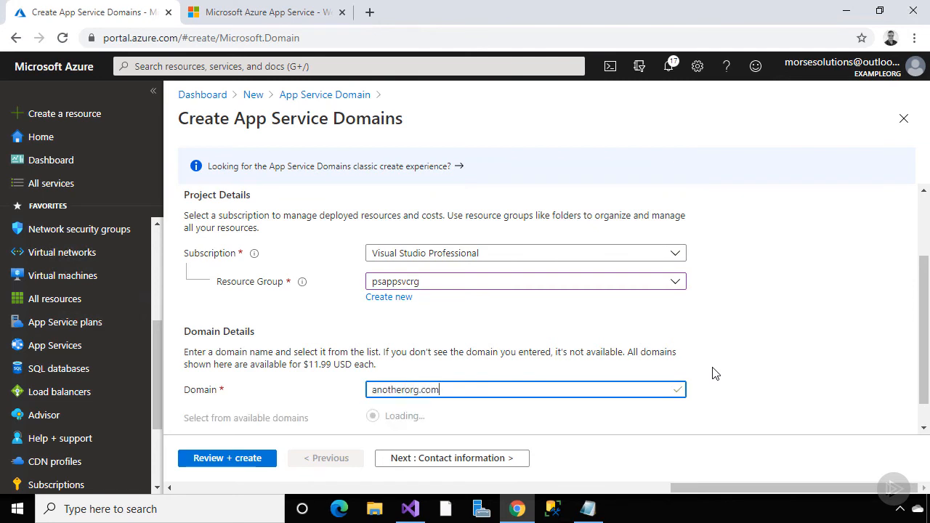
{"action": "scroll", "coordinate": [715, 373], "scroll_direction": "down", "scroll_amount": 1}
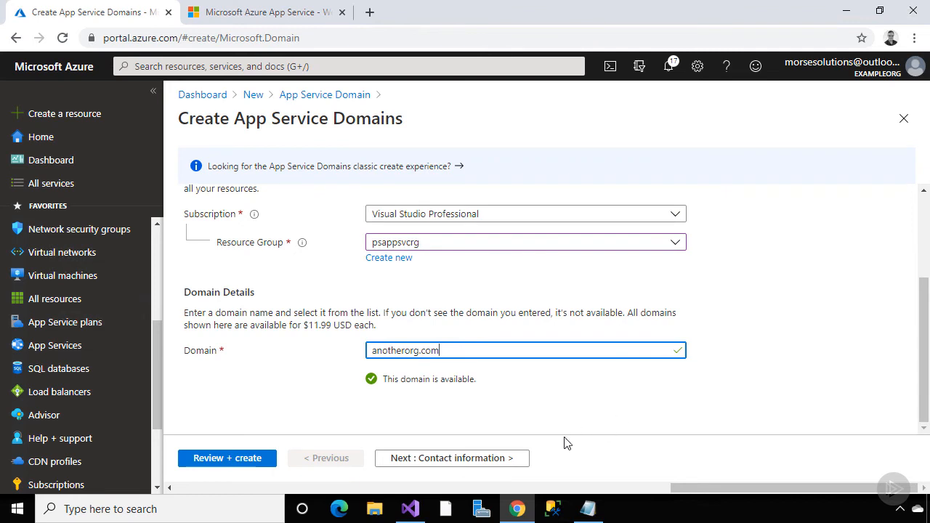
{"action": "left_click", "coordinate": [496, 461]}
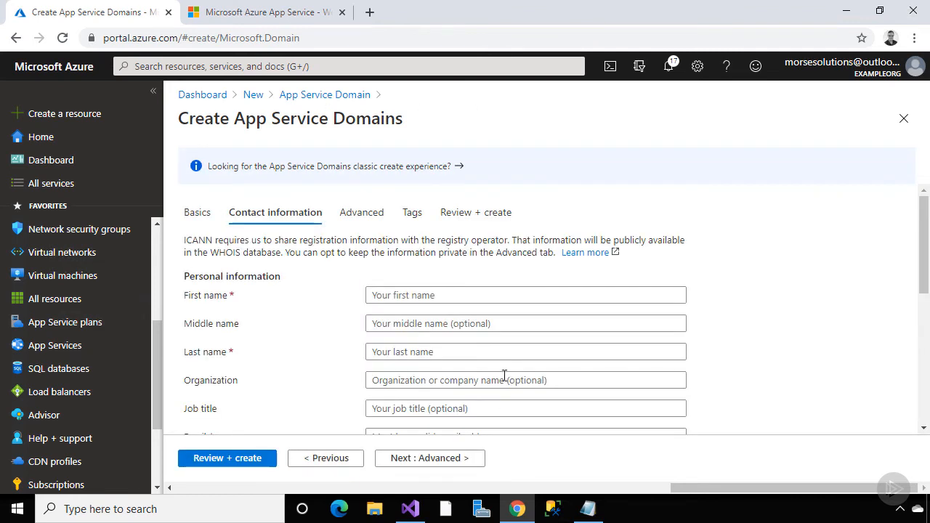
Fill in the registrant's first and last name and paste the contact e-mail
{"action": "left_click", "coordinate": [527, 299]}
{"action": "key", "text": "Tab"}
{"action": "key", "text": "Tab"}
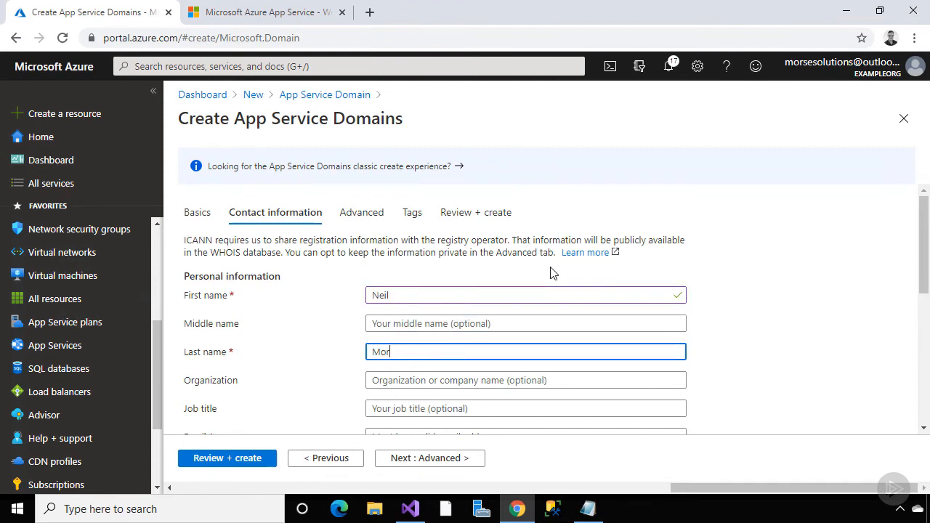
{"action": "key", "text": "Tab"}
{"action": "key", "text": "Tab"}
{"action": "key", "text": "Tab"}
{"action": "key", "text": "ctrl+v"}
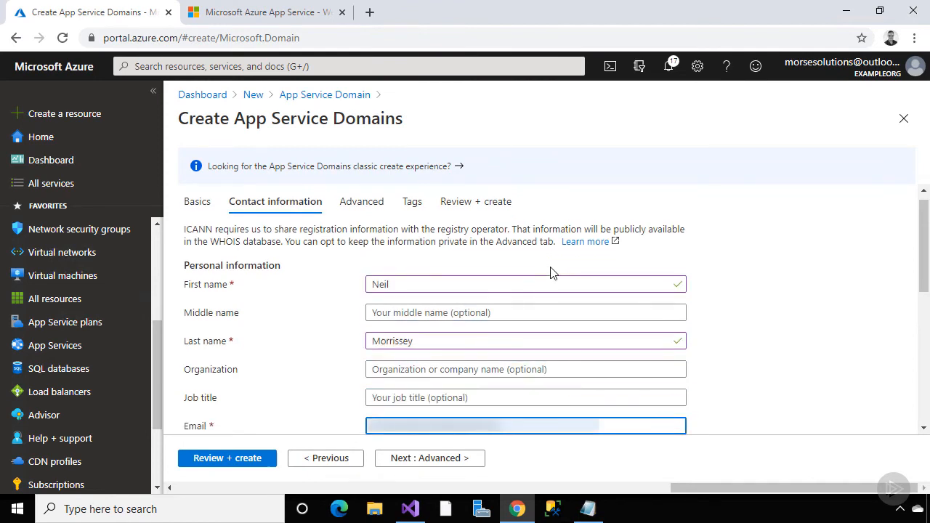
{"action": "key", "text": "Tab"}
{"action": "key", "text": "ctrl+v"}
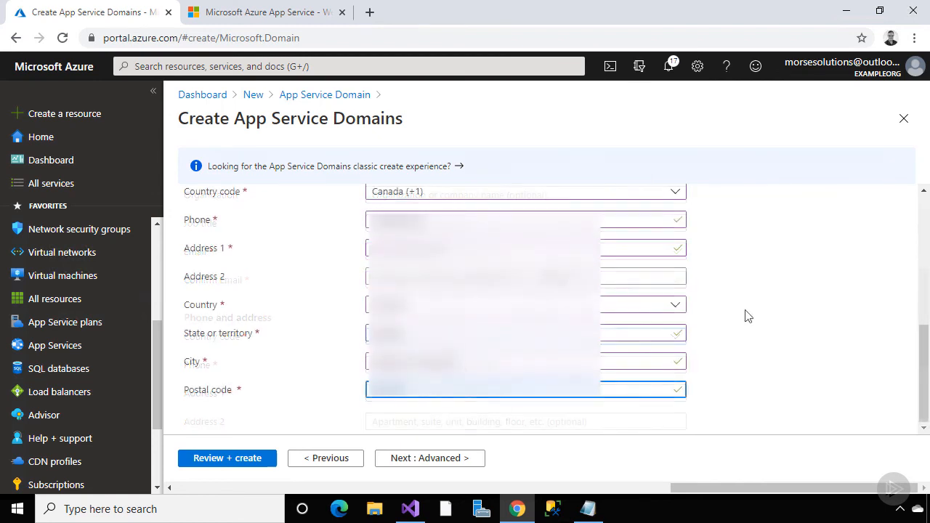
Turn off auto renewal in advanced settings and proceed to the review
{"action": "left_click", "coordinate": [455, 460]}
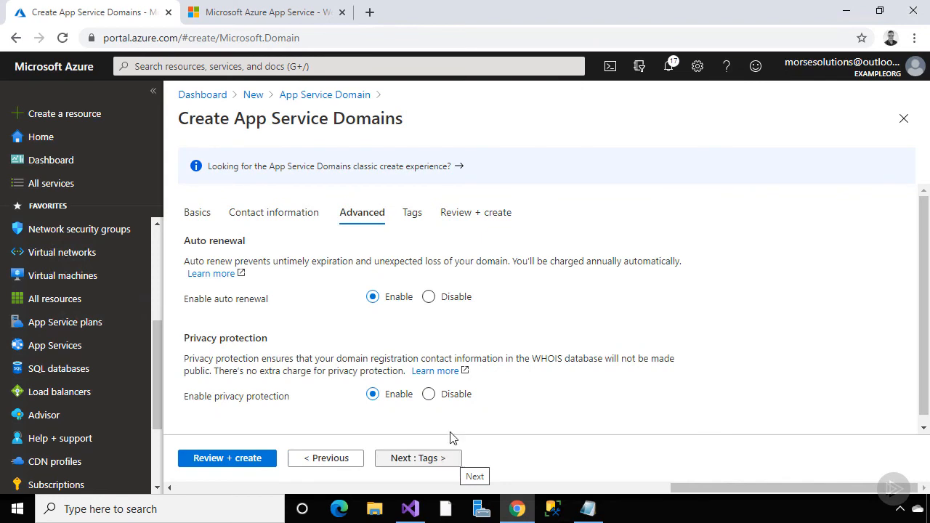
{"action": "left_click", "coordinate": [428, 297]}
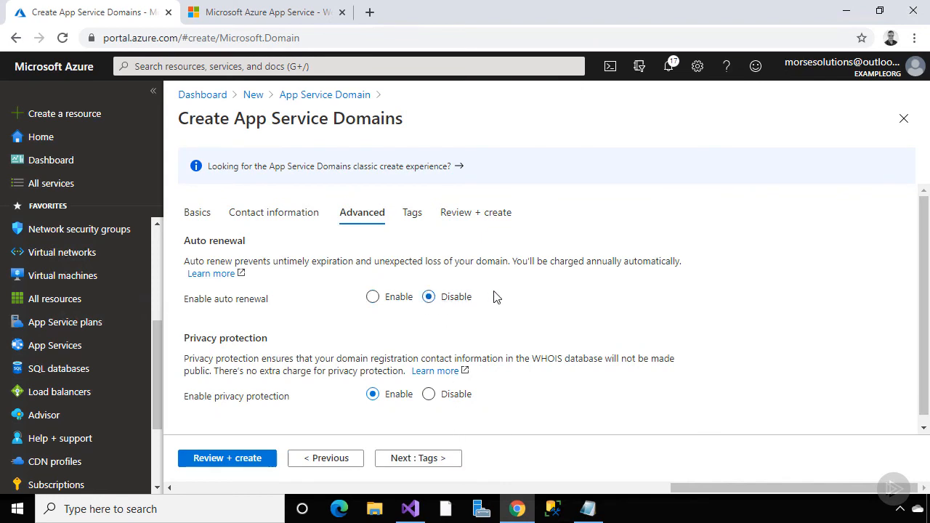
{"action": "scroll", "coordinate": [496, 298], "scroll_direction": "down", "scroll_amount": 1}
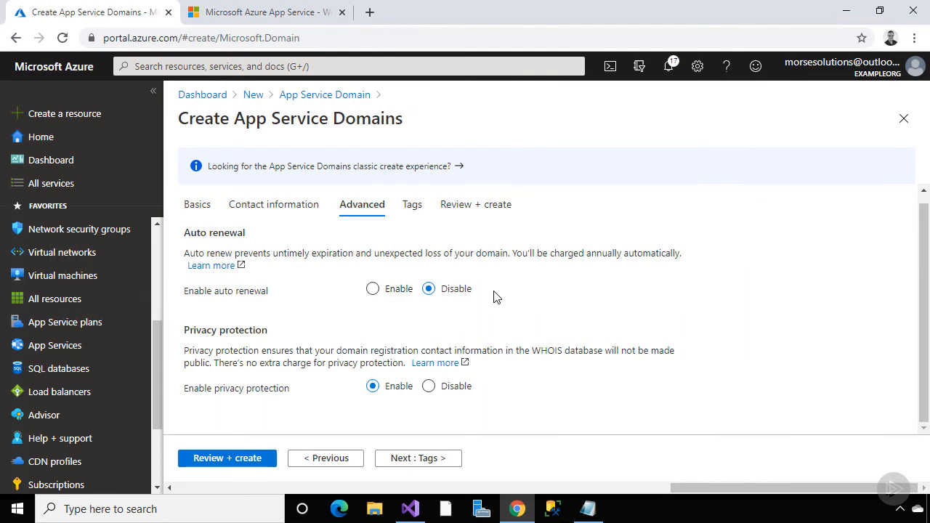
{"action": "left_click", "coordinate": [429, 457]}
{"action": "left_click", "coordinate": [429, 463]}
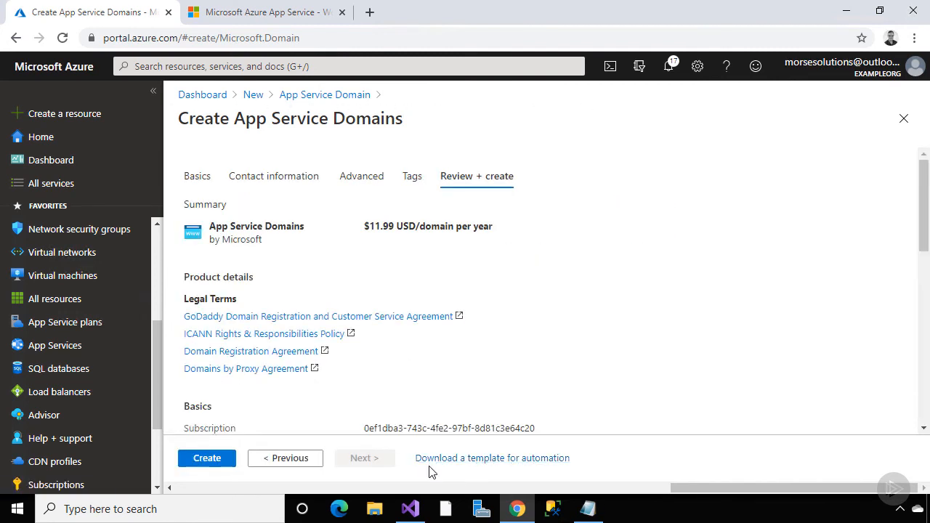
Create the anotherorg.com domain and go to the resource after deployment completes
{"action": "left_click", "coordinate": [216, 459]}
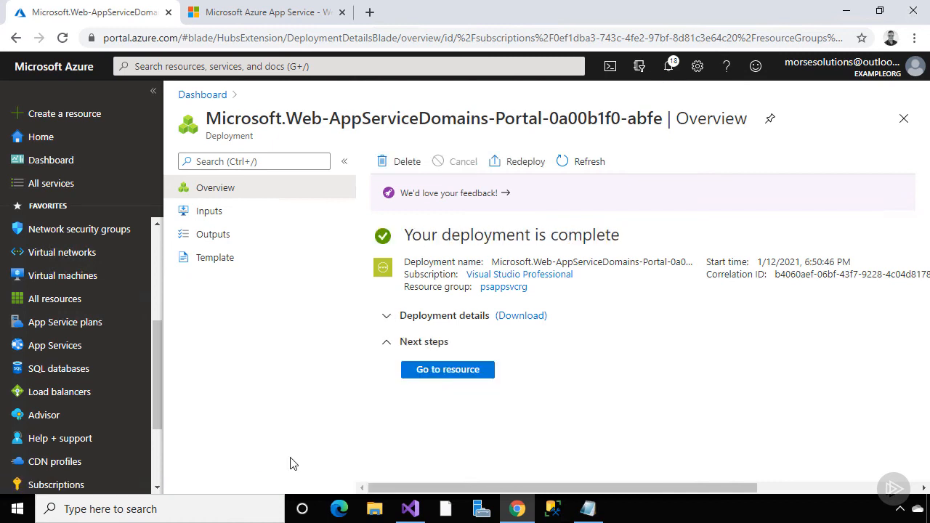
{"action": "left_click", "coordinate": [448, 370]}
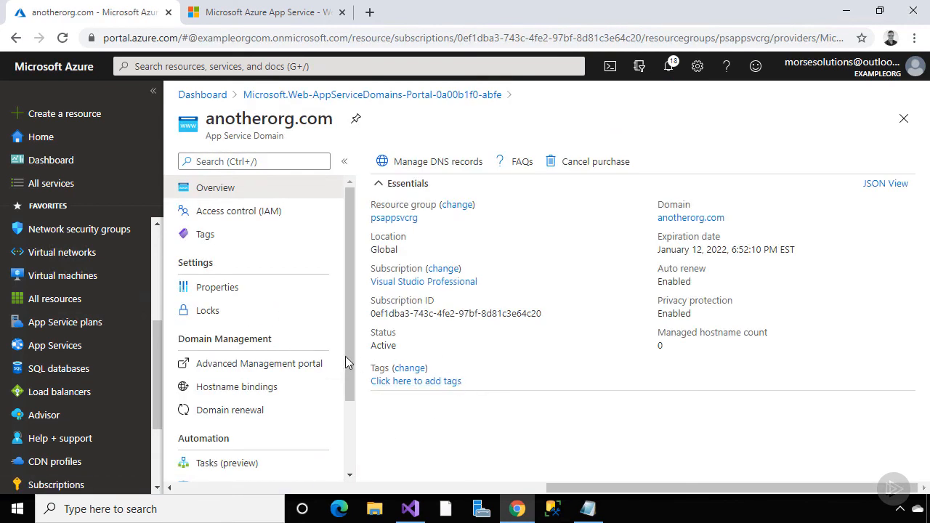
Open psotherapp's custom domains and review the anotherorg.com domain details
{"action": "left_click", "coordinate": [93, 348]}
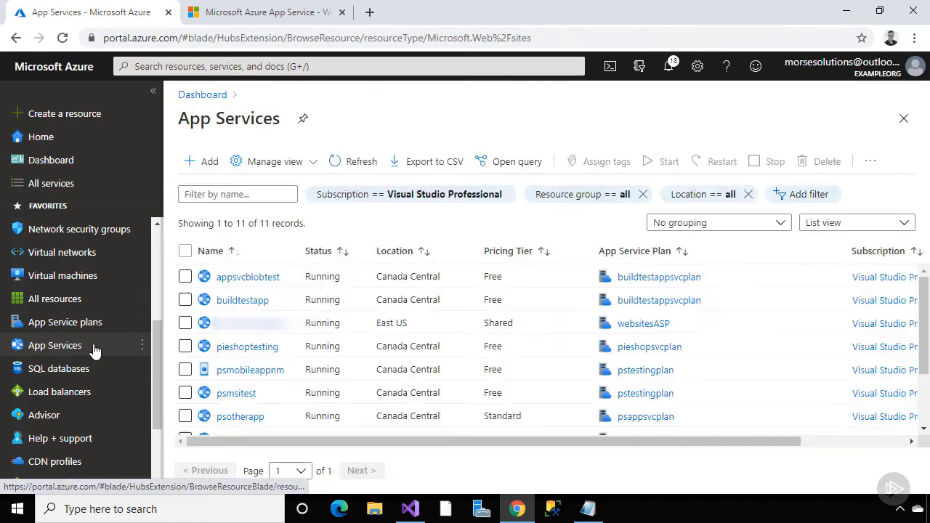
{"action": "left_click", "coordinate": [234, 416]}
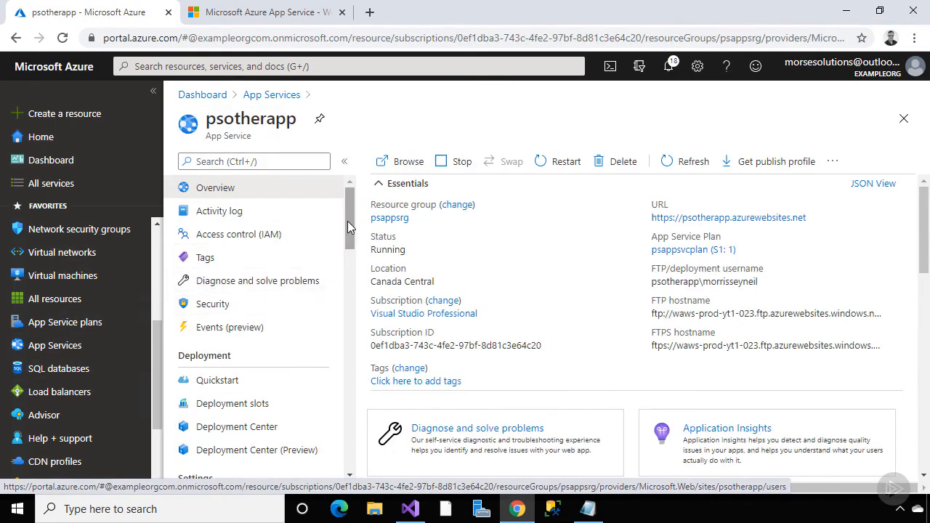
{"action": "left_click_drag", "start_coordinate": [347, 221], "coordinate": [350, 295]}
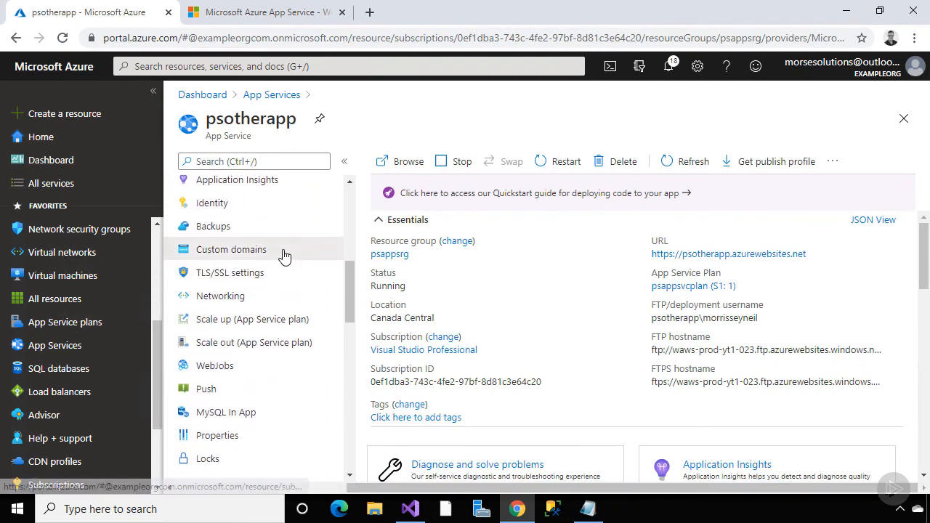
{"action": "left_click", "coordinate": [283, 254]}
{"action": "scroll", "coordinate": [467, 343], "scroll_direction": "down", "scroll_amount": 3}
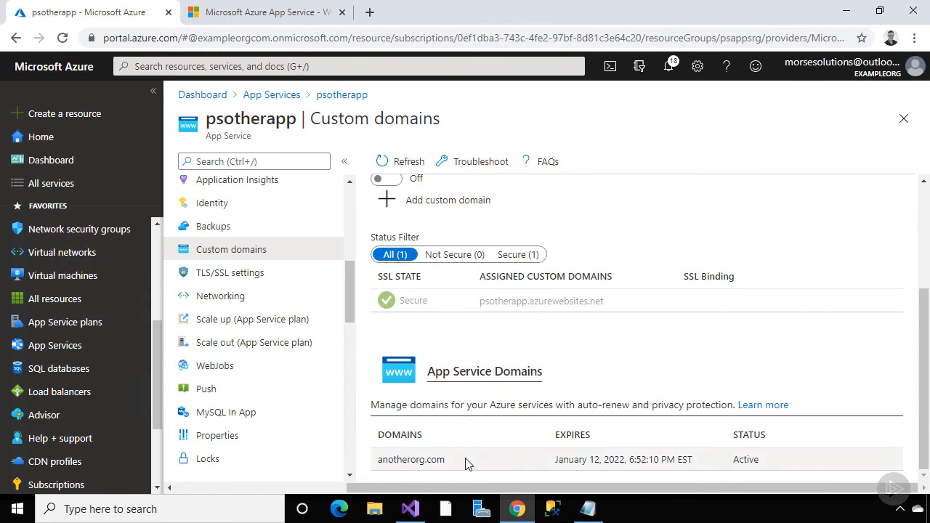
{"action": "left_click", "coordinate": [468, 460]}
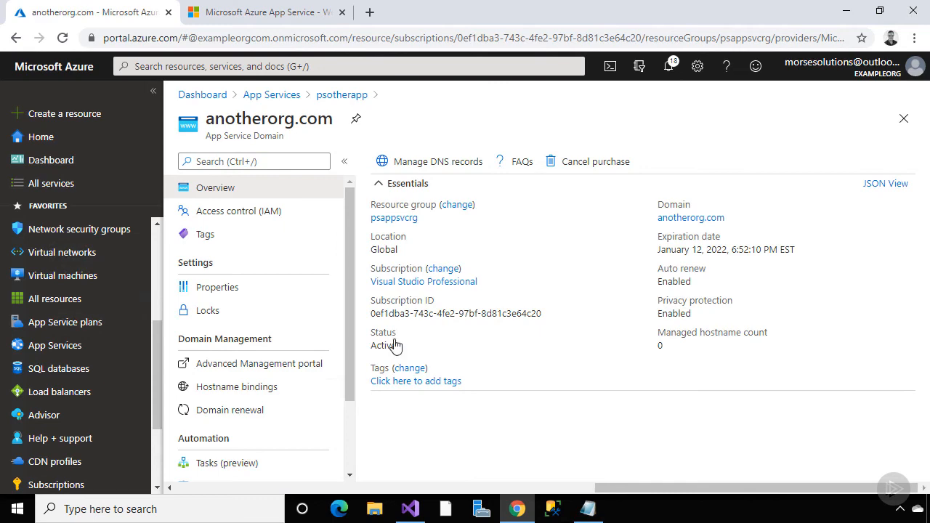
{"action": "left_click", "coordinate": [328, 97]}
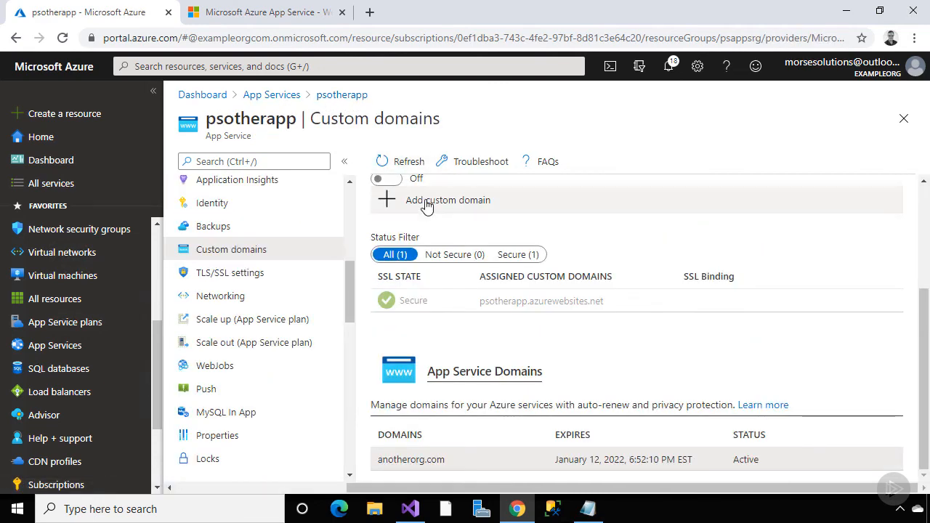
{"action": "scroll", "coordinate": [425, 204], "scroll_direction": "up", "scroll_amount": 3}
Validate anotherorg.com with CNAME record type and assign it to psotherapp
{"action": "left_click", "coordinate": [439, 372]}
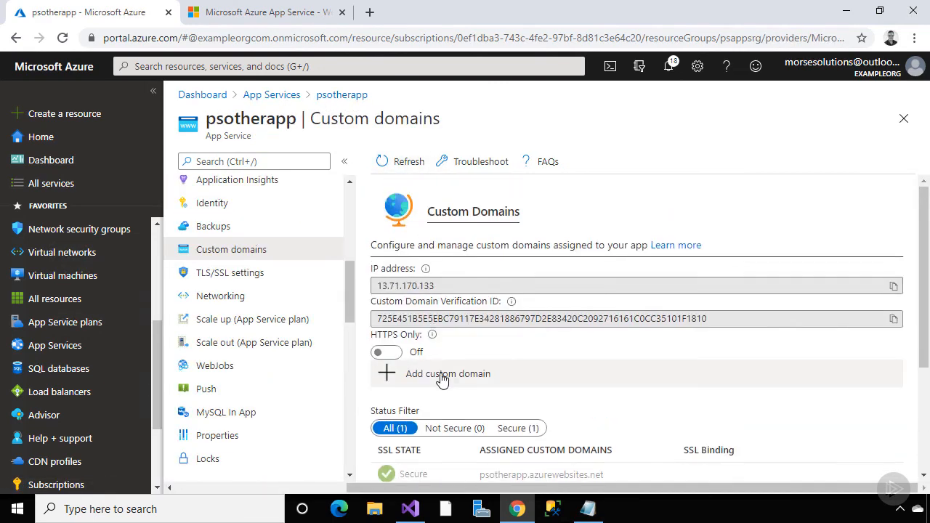
{"action": "type", "text": "anotherorg.com"}
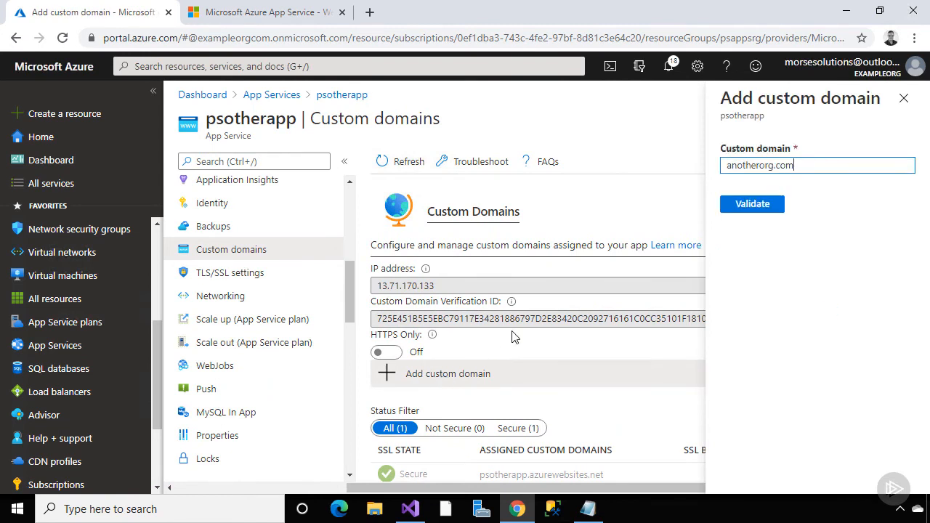
{"action": "left_click", "coordinate": [738, 206]}
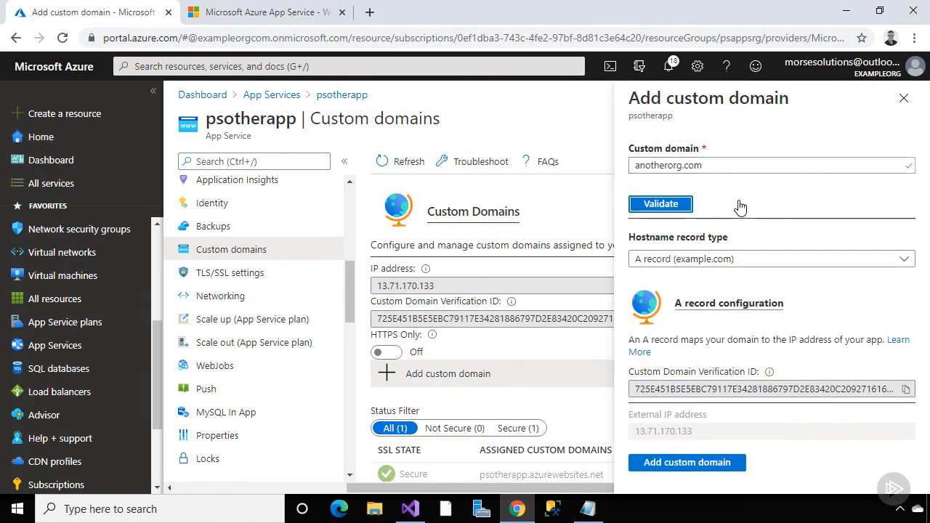
{"action": "left_click", "coordinate": [716, 260]}
{"action": "left_click", "coordinate": [713, 305]}
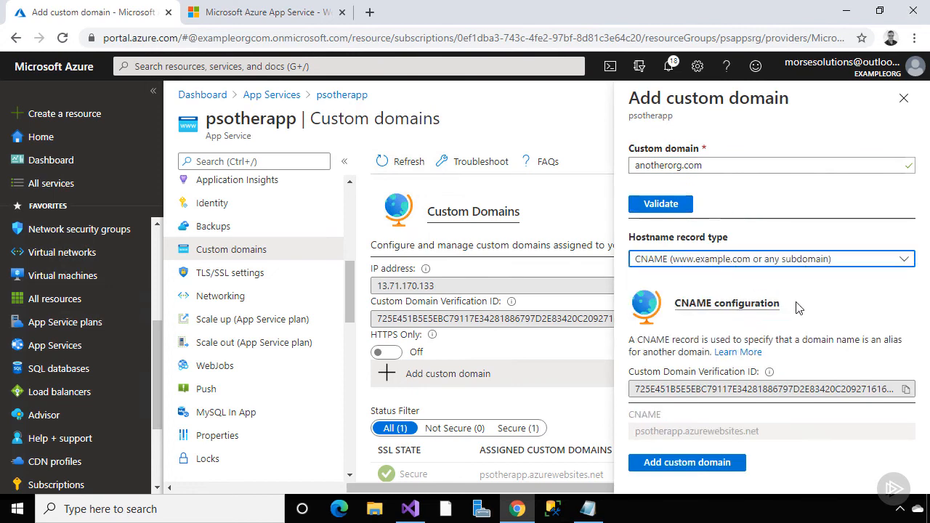
{"action": "left_click", "coordinate": [690, 464]}
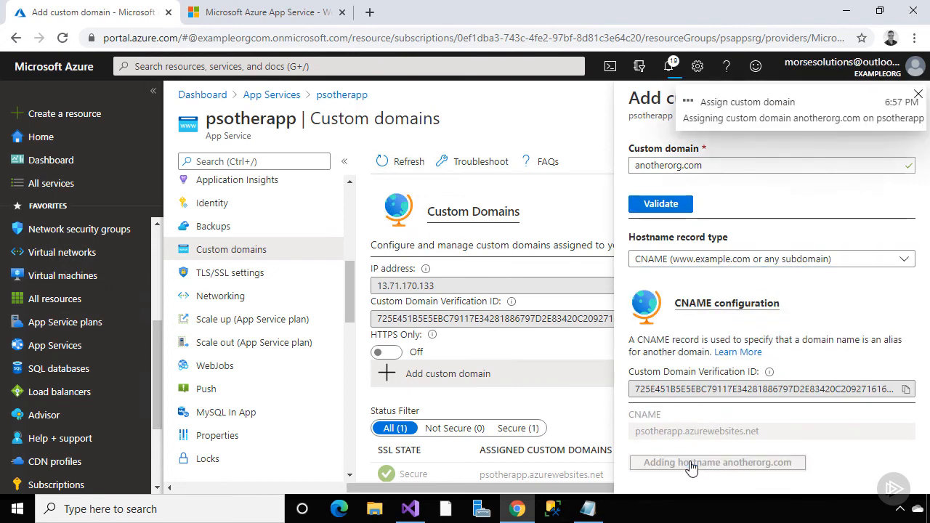
{"action": "scroll", "coordinate": [469, 317], "scroll_direction": "down", "scroll_amount": 2}
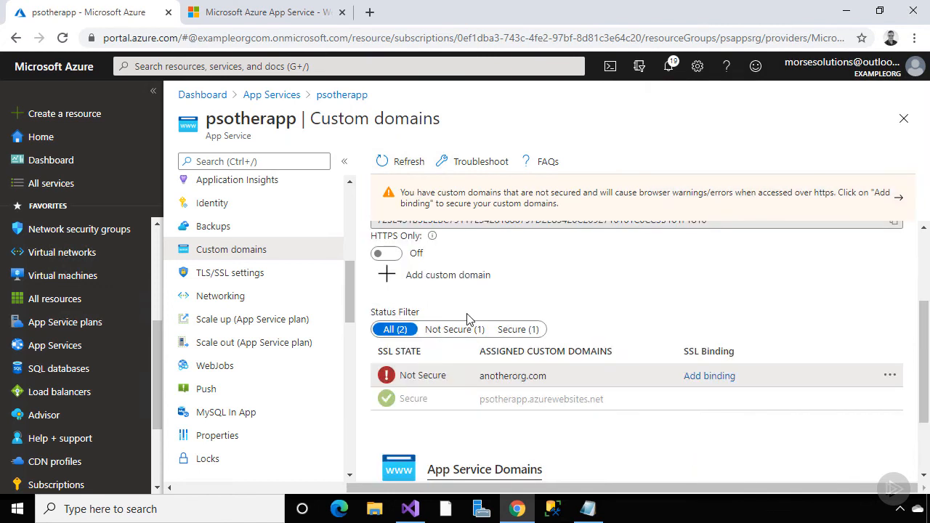
{"action": "left_click", "coordinate": [441, 277]}
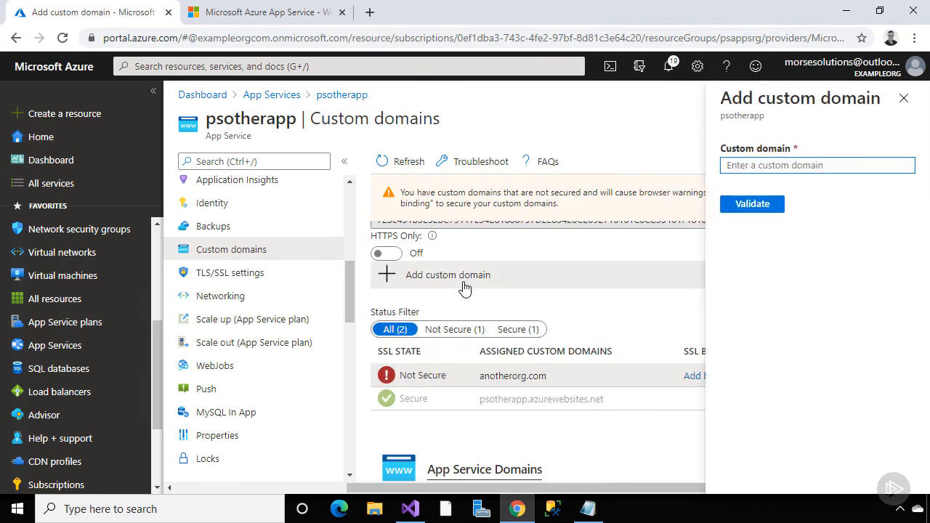
{"action": "type", "text": "www.anotherorg.com"}
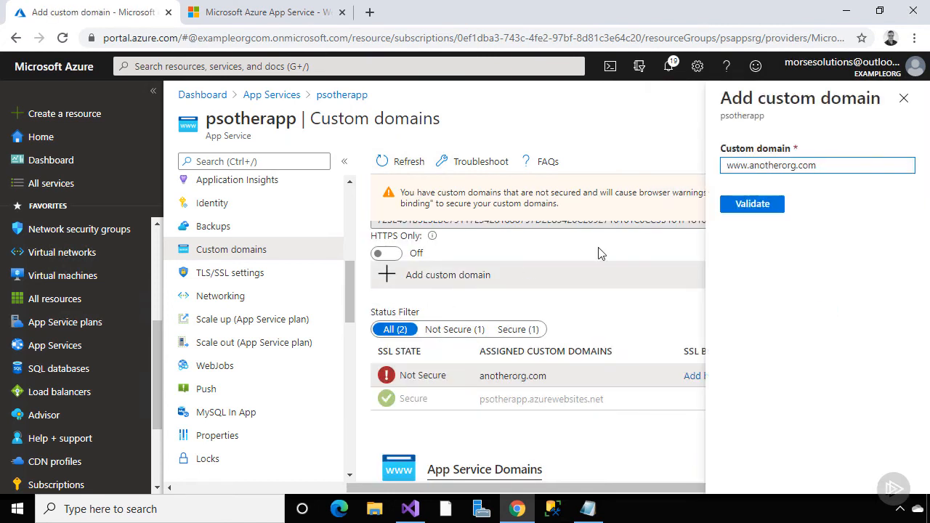
{"action": "left_click", "coordinate": [752, 206]}
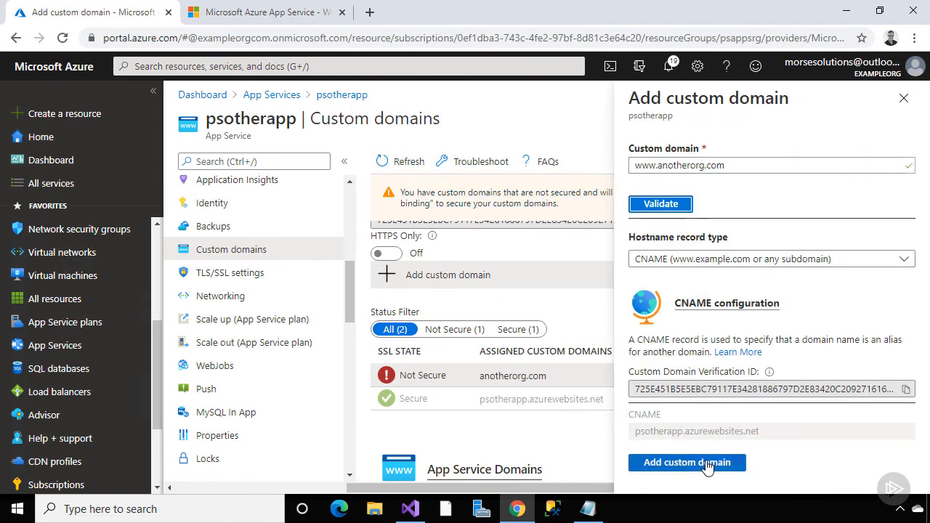
{"action": "left_click", "coordinate": [706, 463]}
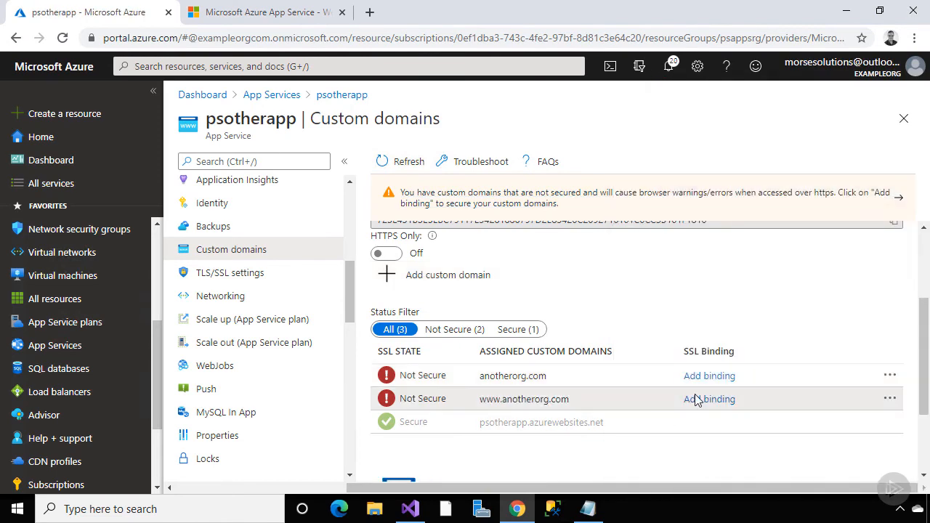
{"action": "left_click", "coordinate": [311, 13]}
{"action": "left_click", "coordinate": [313, 34]}
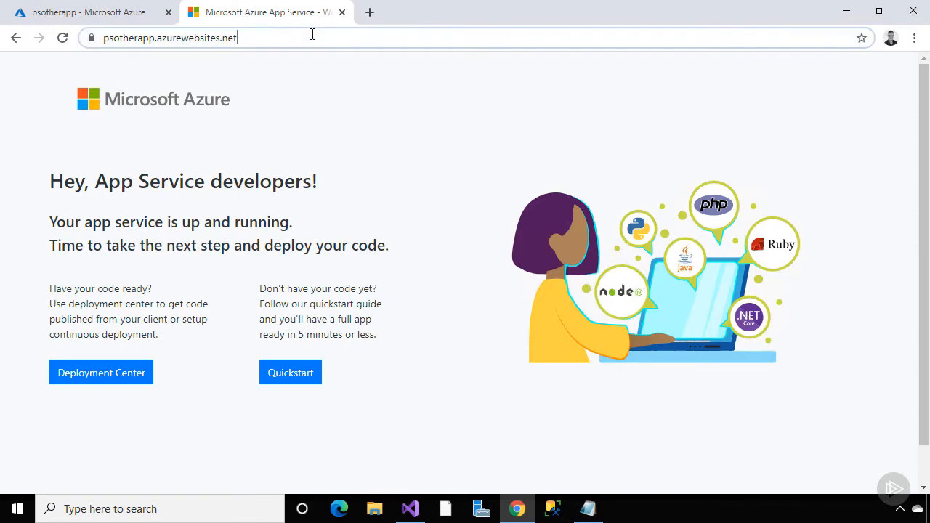
{"action": "key", "text": "ctrl+a"}
{"action": "type", "text": "http://"}
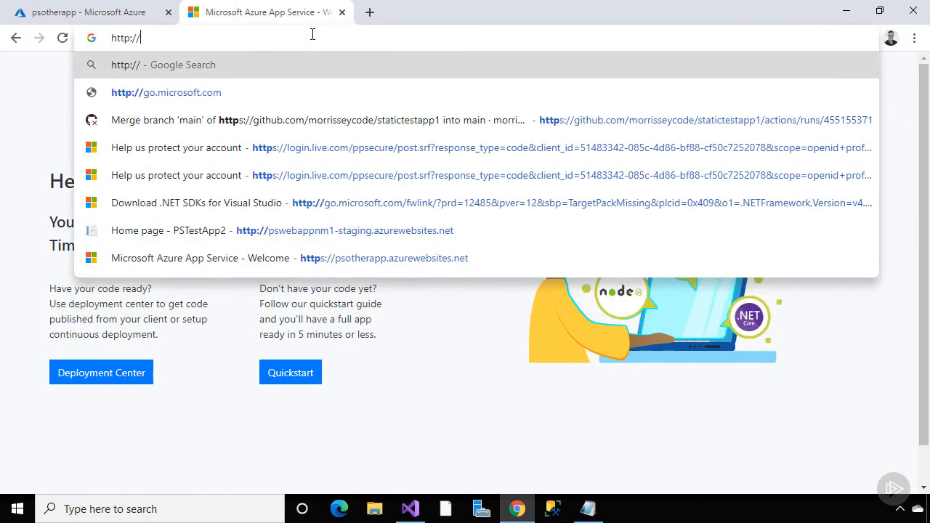
{"action": "type", "text": "anotherorg.com"}
{"action": "key", "text": "Return"}
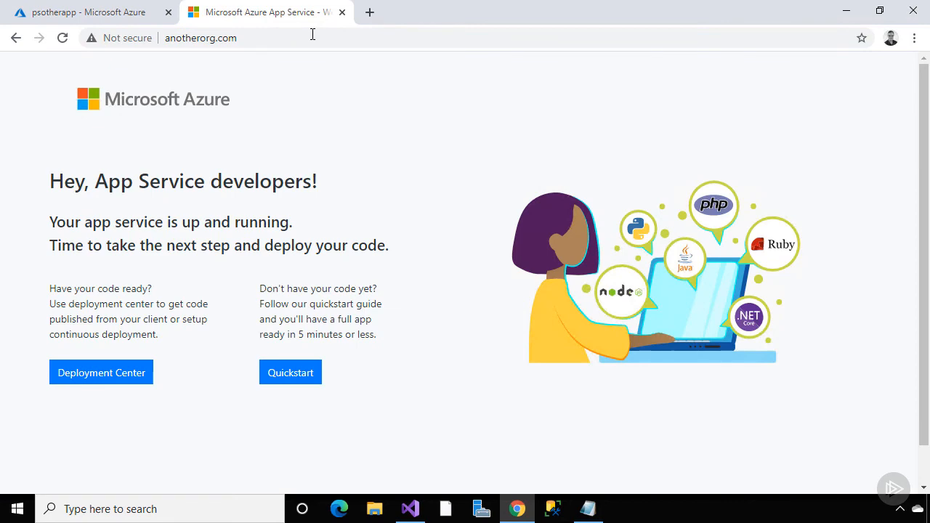
{"action": "left_click", "coordinate": [122, 17]}
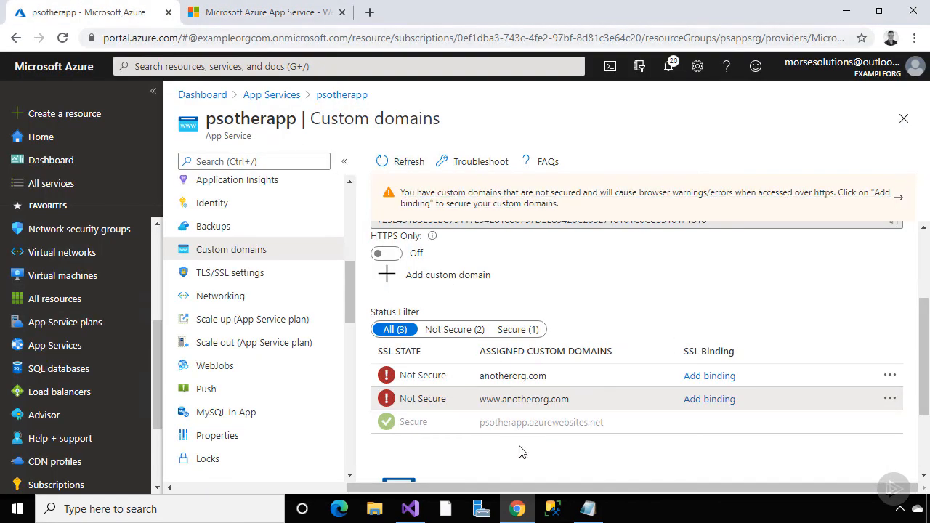
Open the anotherorg.com DNS records and review its record sets, including the A record 13.71.170.133
{"action": "scroll", "coordinate": [519, 450], "scroll_direction": "down", "scroll_amount": 2}
{"action": "left_click", "coordinate": [479, 460]}
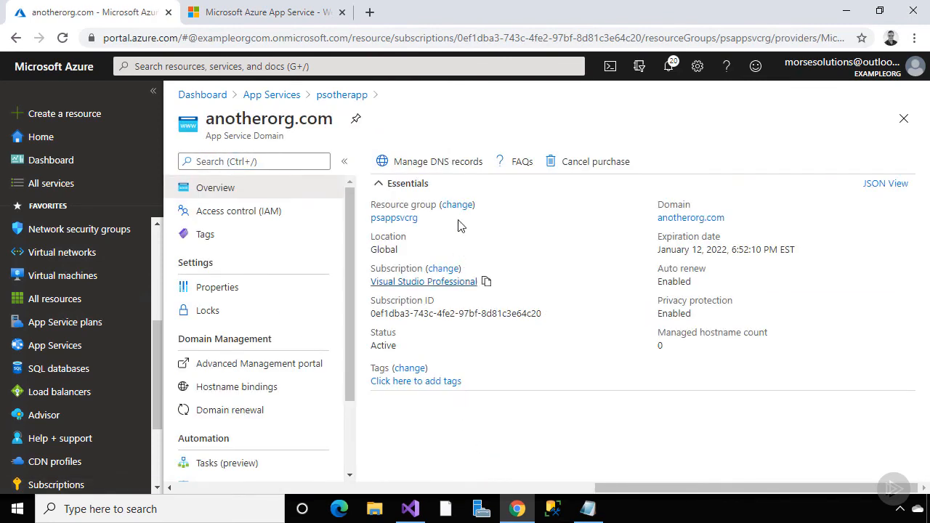
{"action": "left_click", "coordinate": [458, 166]}
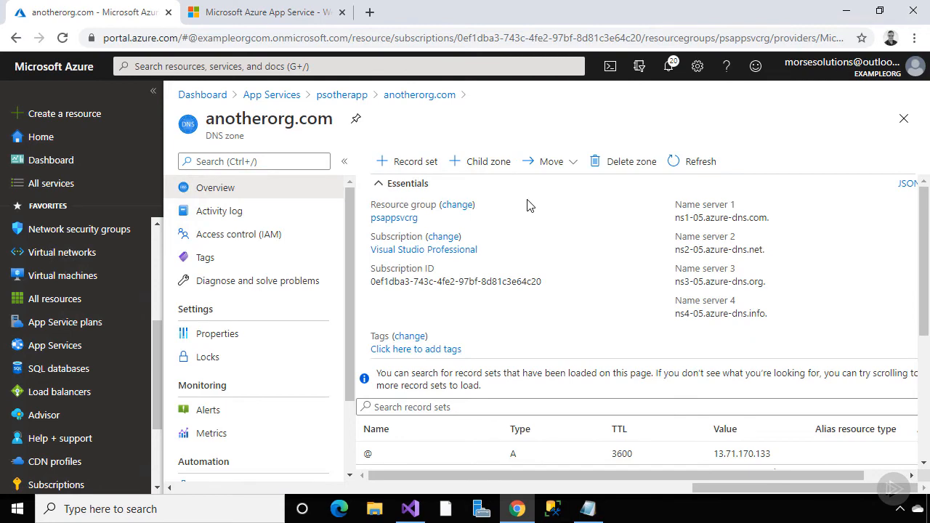
{"action": "scroll", "coordinate": [528, 206], "scroll_direction": "down", "scroll_amount": 3}
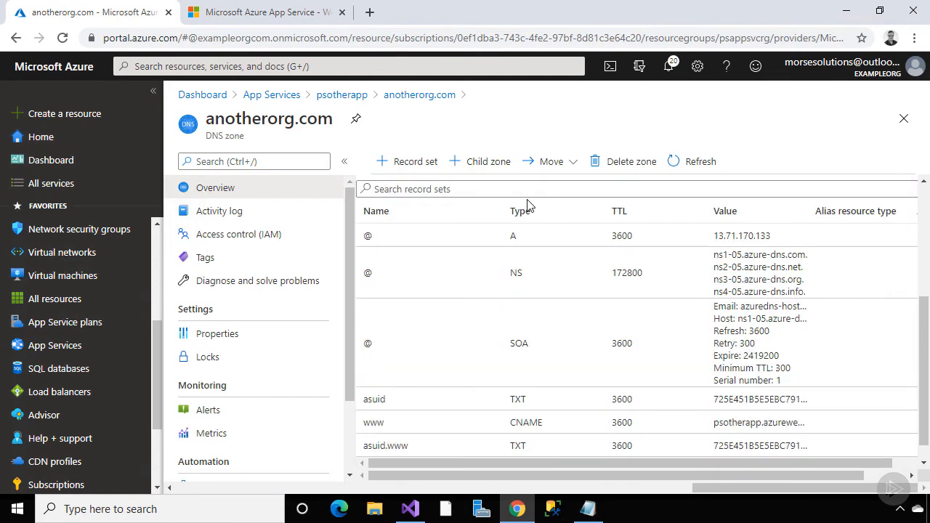
{"action": "scroll", "coordinate": [528, 206], "scroll_direction": "up", "scroll_amount": 1}
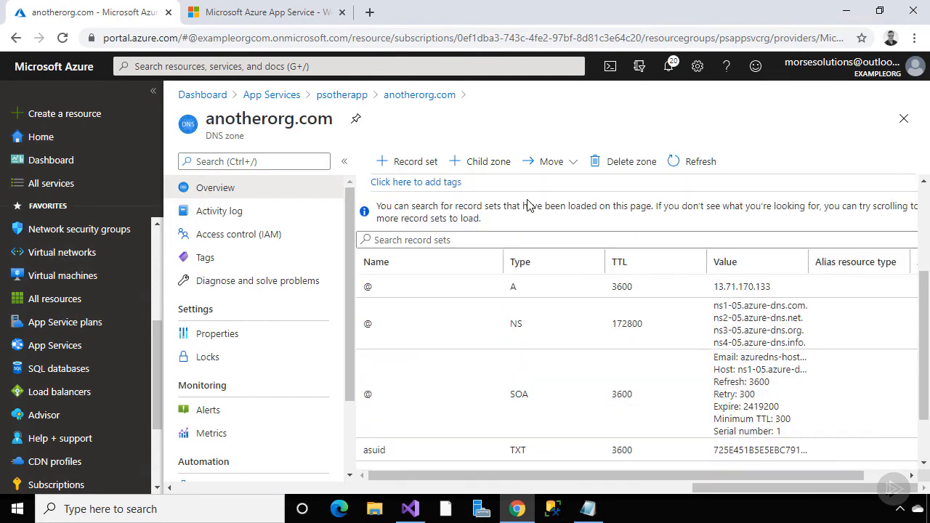
{"action": "scroll", "coordinate": [527, 206], "scroll_direction": "up", "scroll_amount": 3}
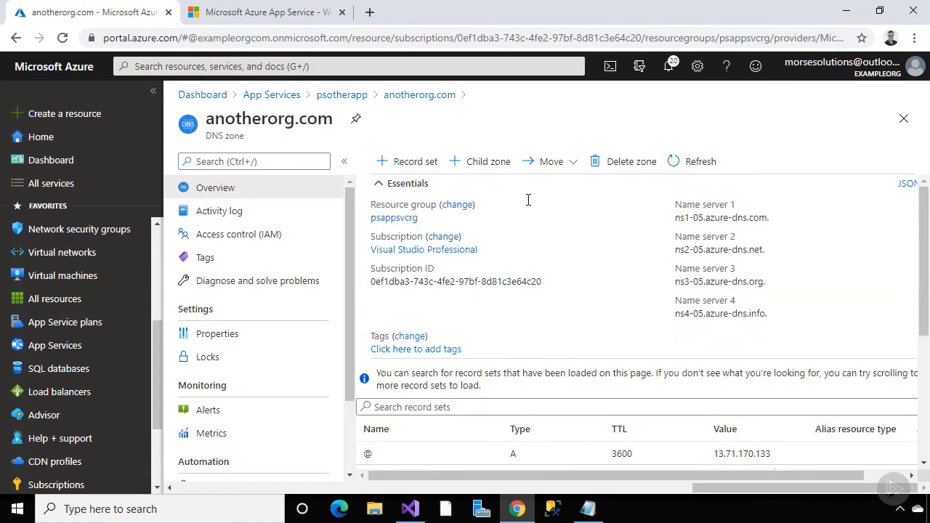
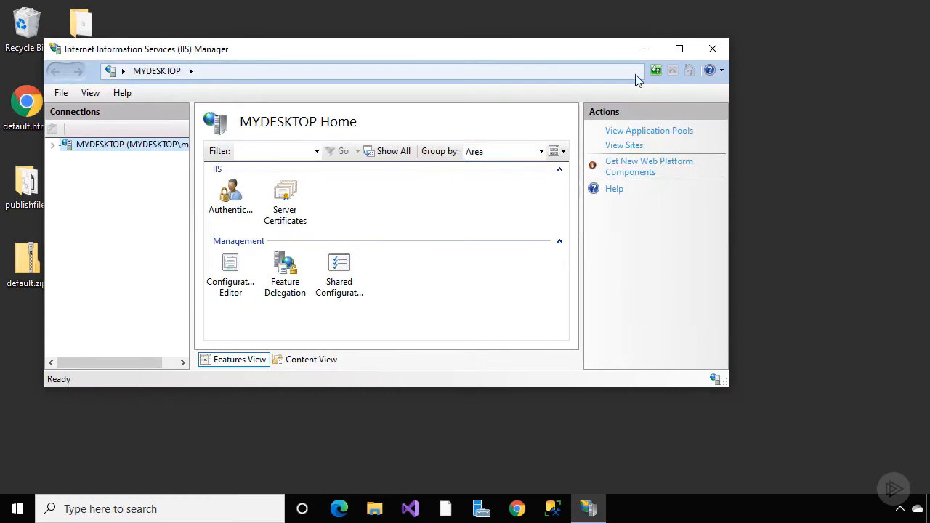
Maximize IIS Manager, open Server Certificates and start a new certificate request
{"action": "left_click", "coordinate": [679, 49]}
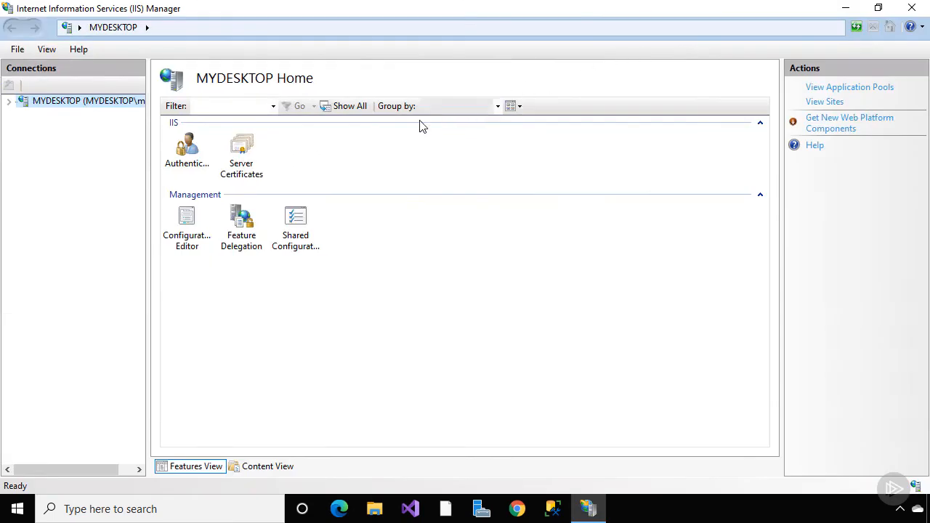
{"action": "double_click", "coordinate": [247, 161]}
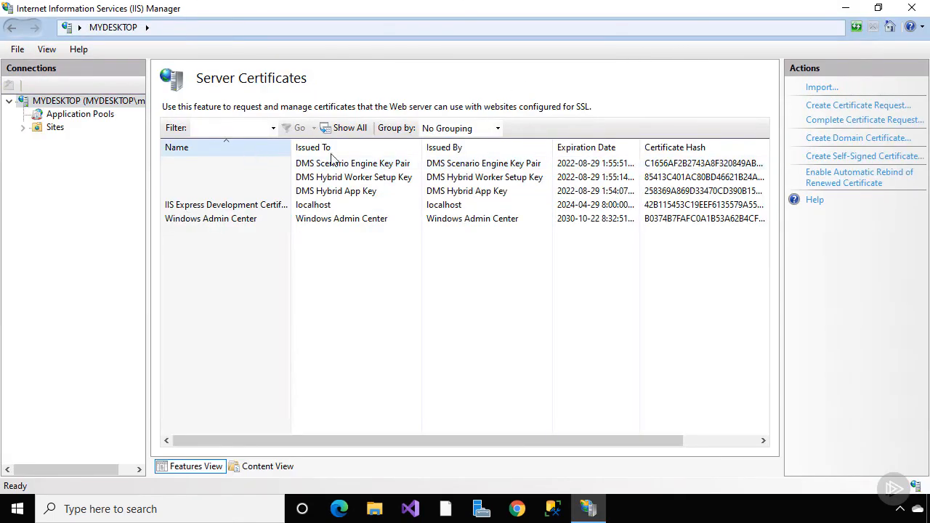
{"action": "left_click_drag", "start_coordinate": [779, 95], "coordinate": [721, 103]}
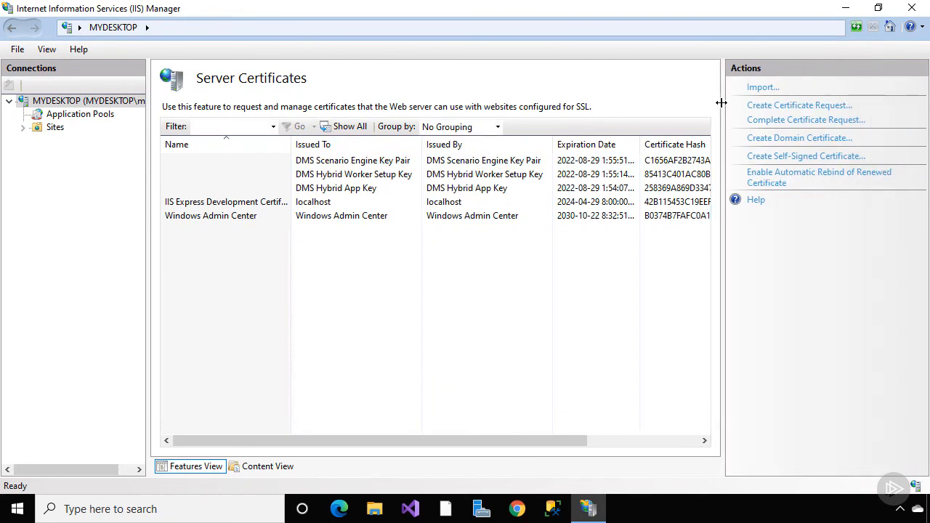
{"action": "left_click", "coordinate": [770, 110]}
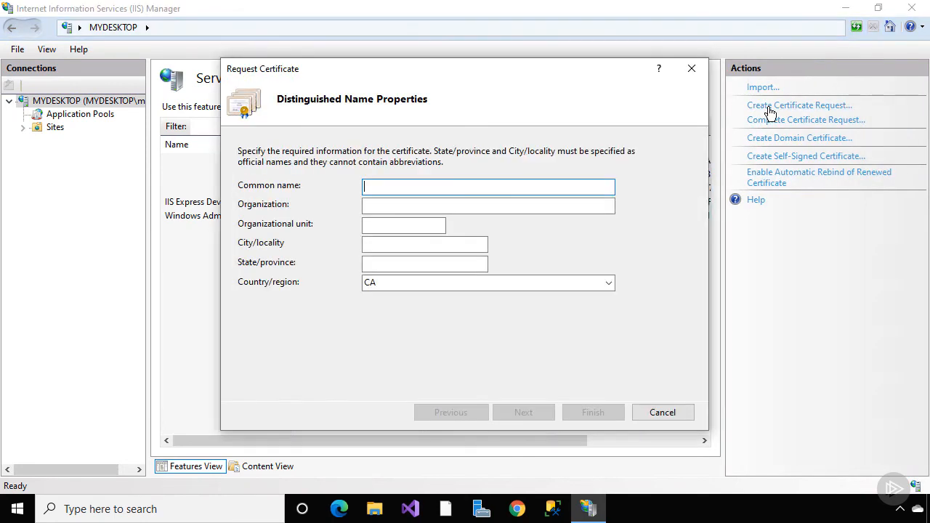
Enter common name exampleorg.com, organization Exampleorg, unit IT, city Toronto, state ON
{"action": "type", "text": "exampleorg.com"}
{"action": "key", "text": "Tab"}
{"action": "type", "text": "Exampleorg"}
{"action": "key", "text": "Tab"}
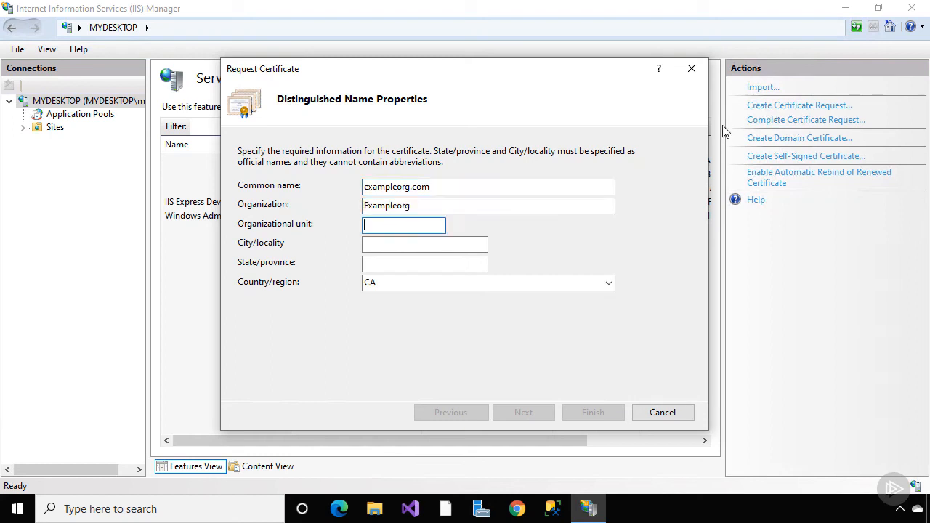
{"action": "type", "text": "IT"}
{"action": "key", "text": "Tab"}
{"action": "type", "text": "Toronto"}
{"action": "key", "text": "Tab"}
{"action": "type", "text": "ON"}
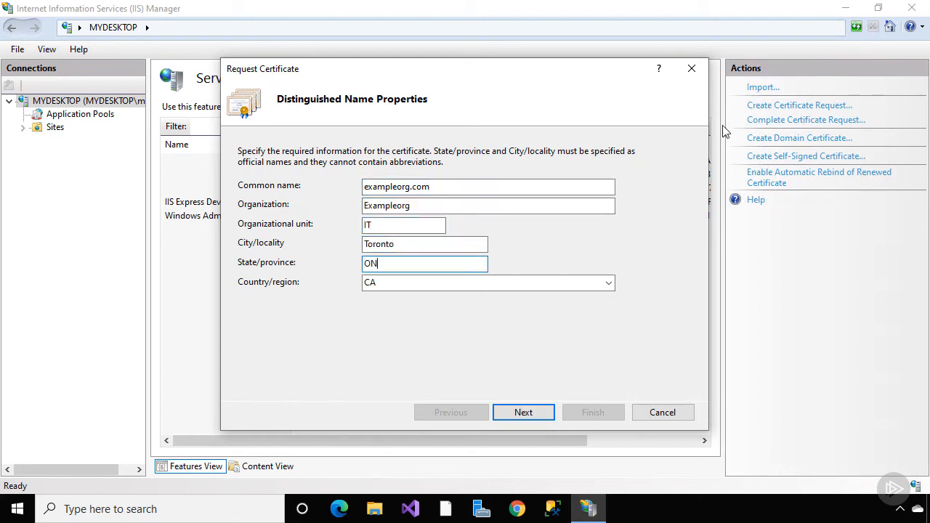
{"action": "key", "text": "Tab"}
Keep the RSA SChannel provider and choose a 2048-bit key length
{"action": "left_click", "coordinate": [526, 412]}
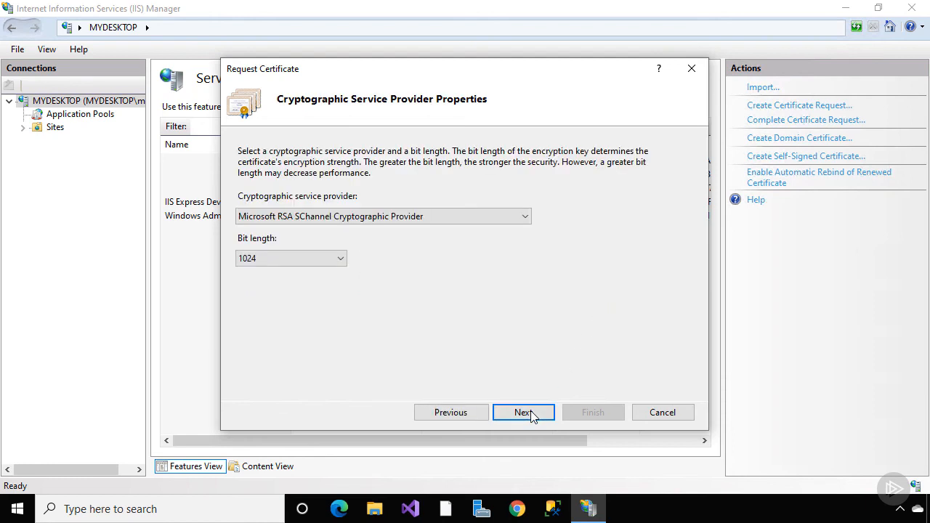
{"action": "left_click", "coordinate": [525, 216]}
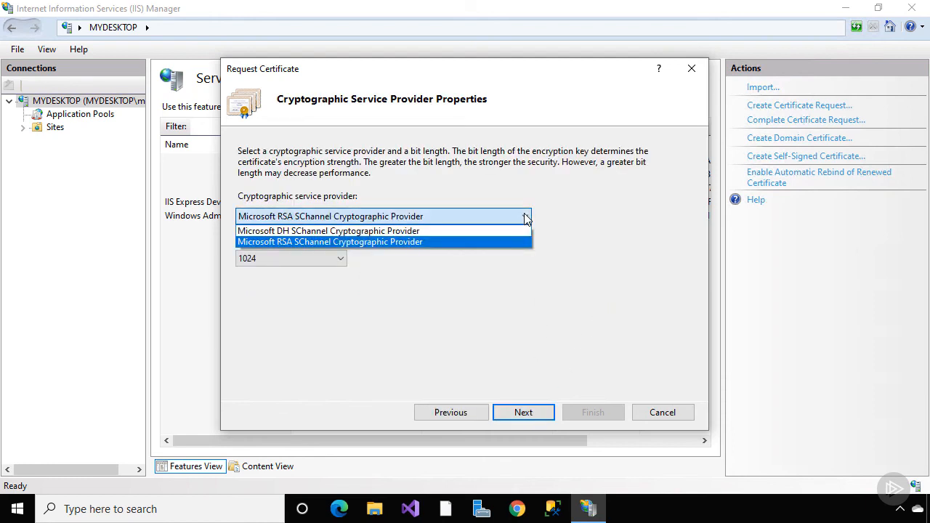
{"action": "left_click", "coordinate": [526, 218]}
{"action": "left_click", "coordinate": [326, 259]}
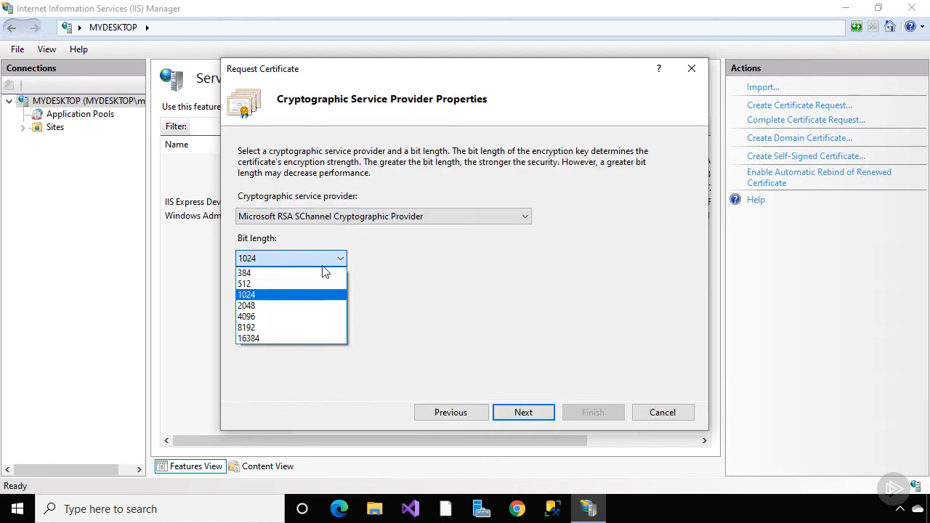
{"action": "left_click", "coordinate": [314, 306]}
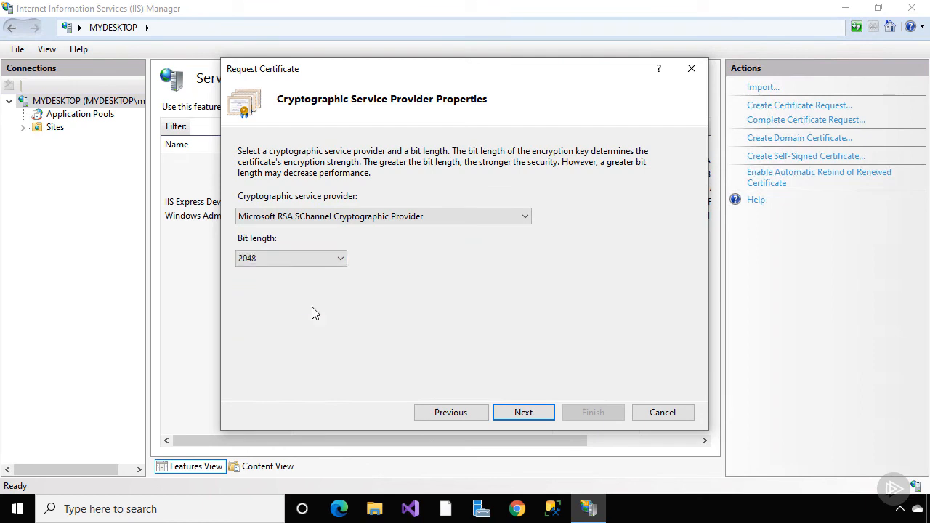
Save the request as exampleorgrequest.csr on the Desktop and finish
{"action": "left_click", "coordinate": [521, 412]}
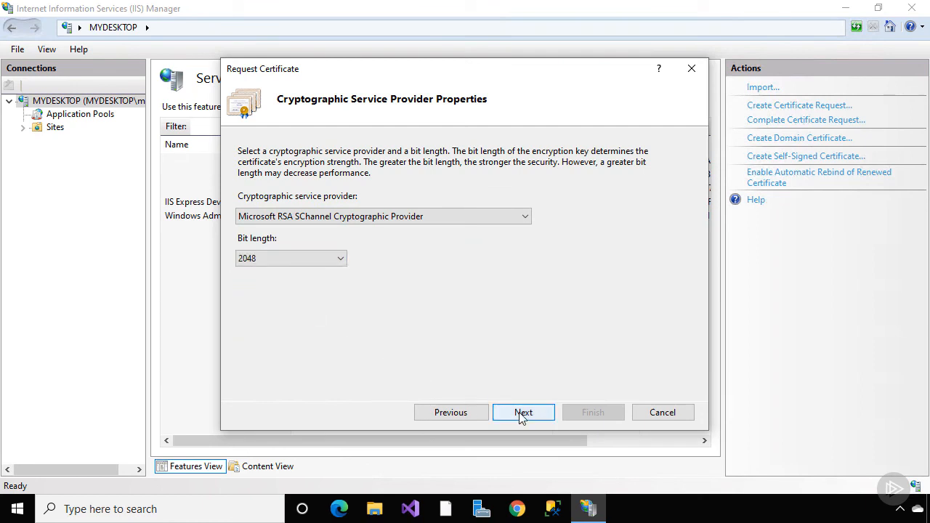
{"action": "left_click", "coordinate": [544, 208]}
{"action": "left_click", "coordinate": [313, 247]}
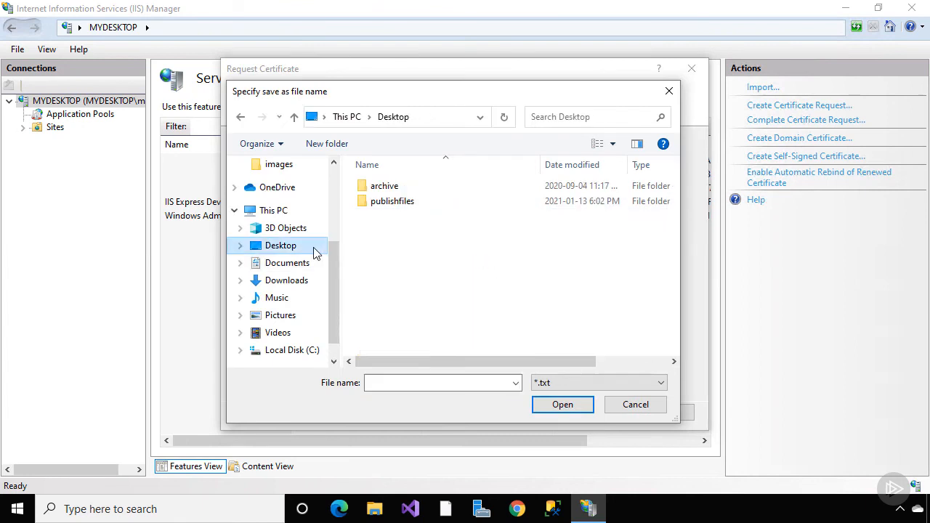
{"action": "type", "text": "examp"}
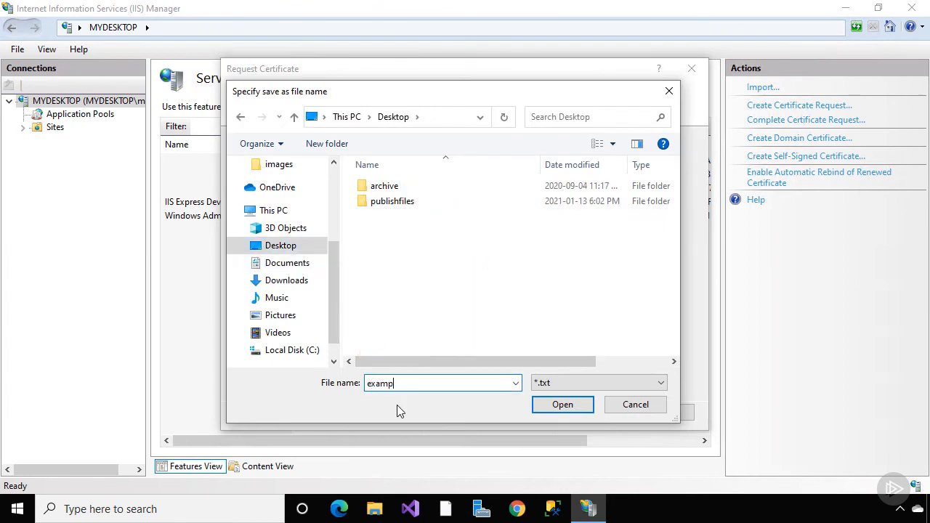
{"action": "type", "text": "leorgrequest"}
{"action": "left_click", "coordinate": [541, 383]}
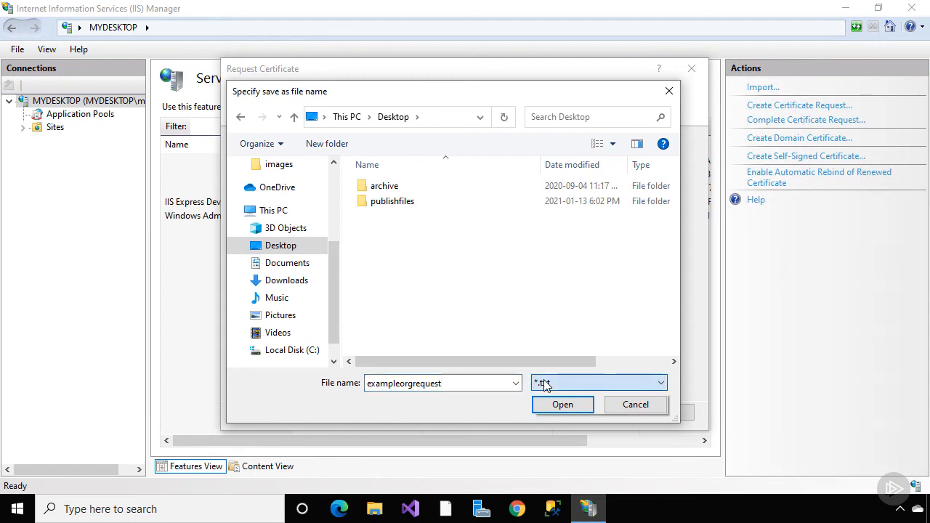
{"action": "left_click", "coordinate": [544, 405]}
{"action": "double_click", "coordinate": [486, 382]}
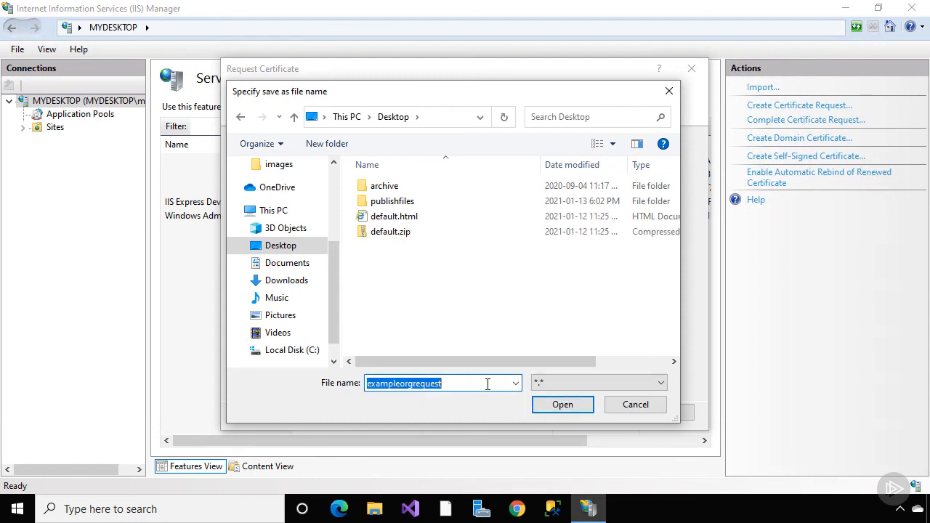
{"action": "left_click", "coordinate": [483, 383]}
{"action": "type", "text": ".csr"}
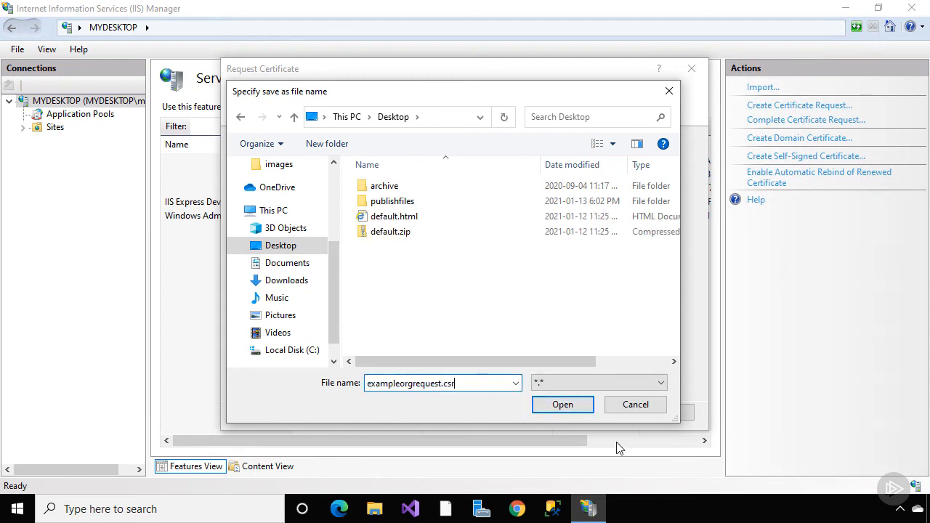
{"action": "left_click", "coordinate": [574, 407]}
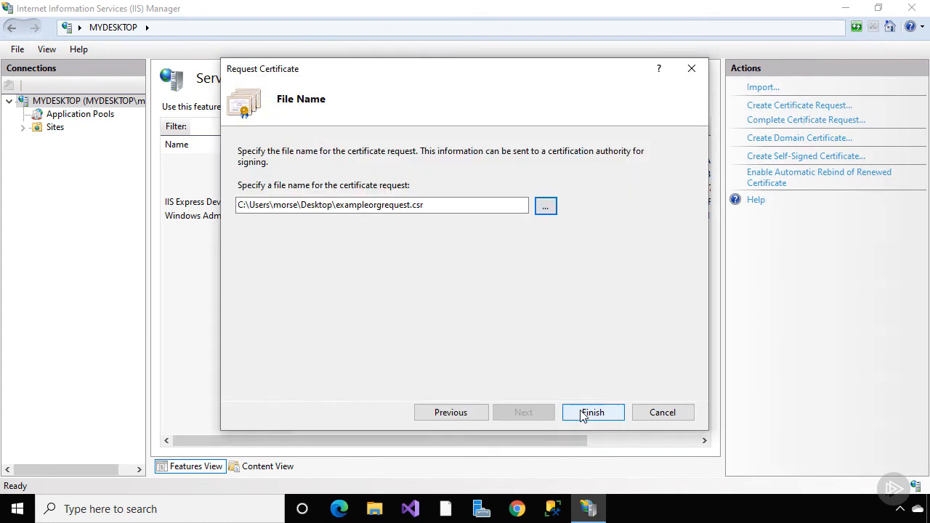
{"action": "left_click", "coordinate": [592, 412]}
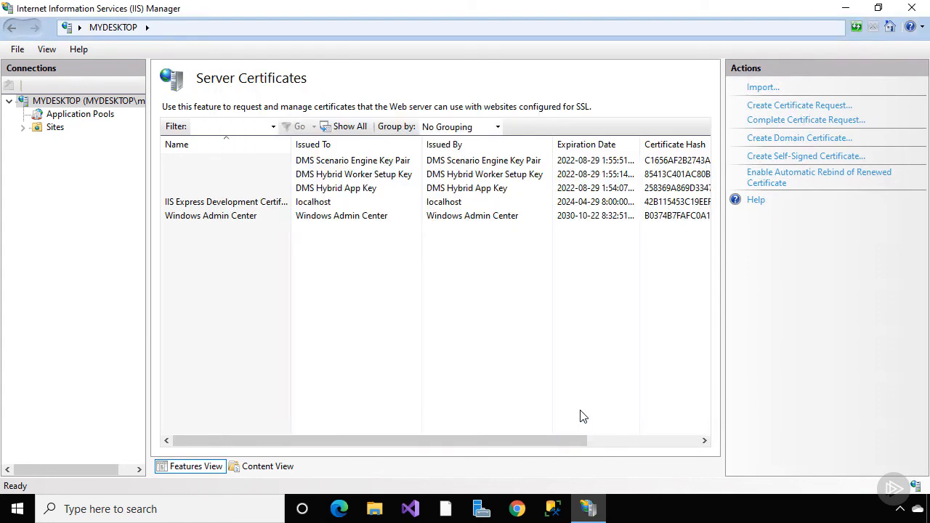
Open Desktop\exampleorgrequest.csr in a maximized Notepad window
{"action": "left_click", "coordinate": [374, 509]}
{"action": "left_click", "coordinate": [404, 175]}
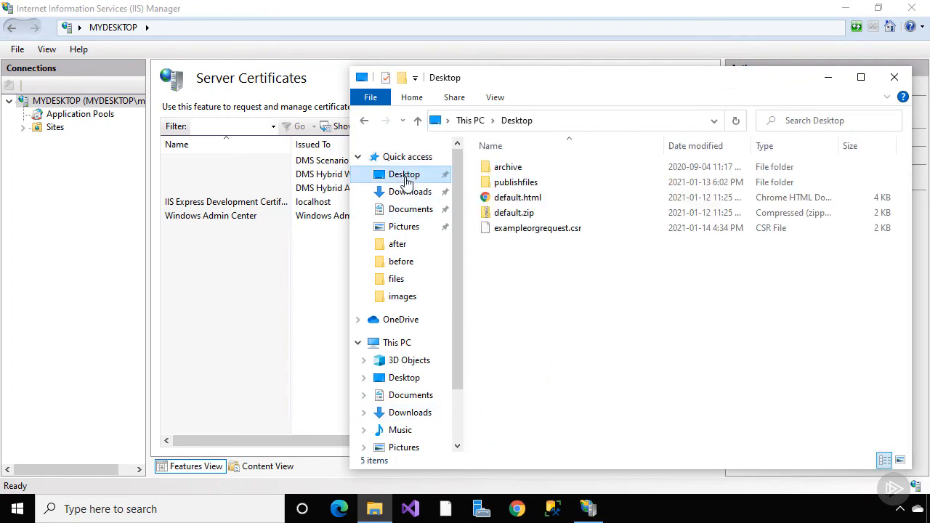
{"action": "left_click", "coordinate": [525, 231]}
{"action": "right_click", "coordinate": [525, 228]}
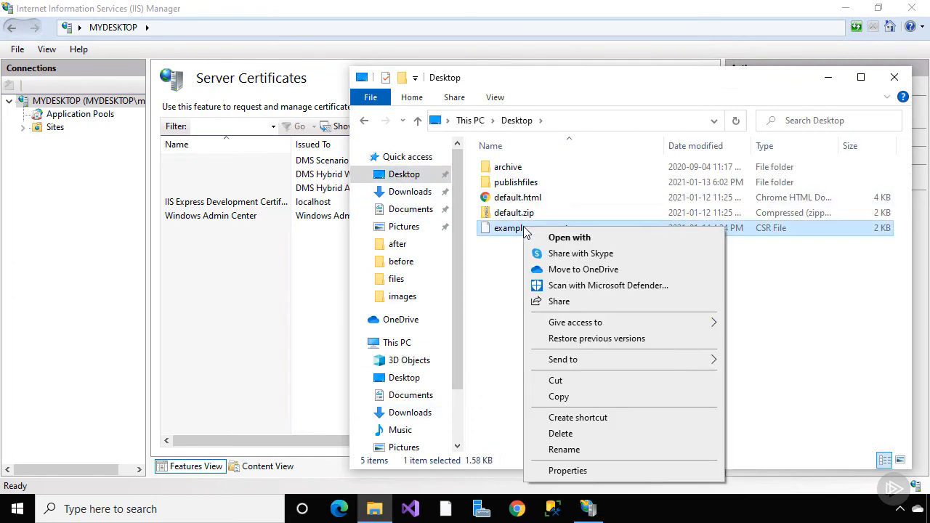
{"action": "left_click", "coordinate": [538, 244]}
{"action": "left_click", "coordinate": [381, 223]}
{"action": "double_click", "coordinate": [385, 303]}
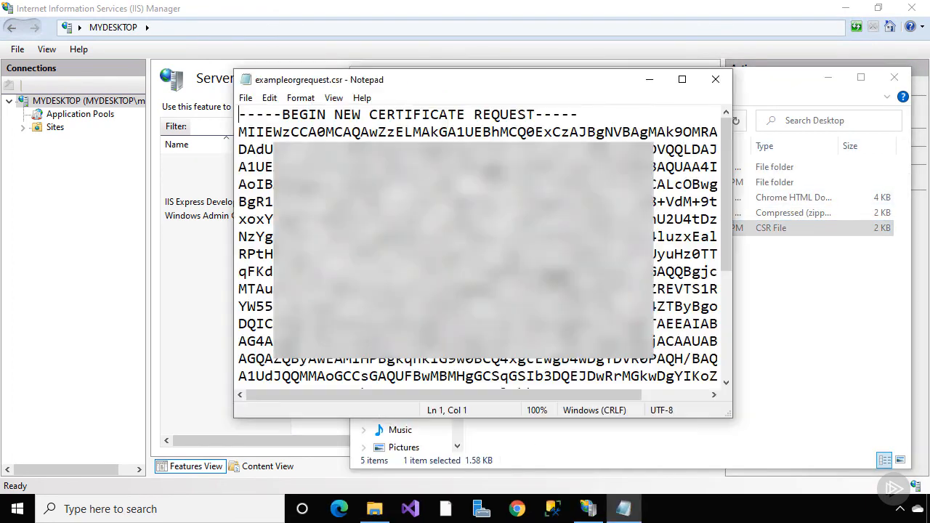
{"action": "left_click", "coordinate": [681, 78]}
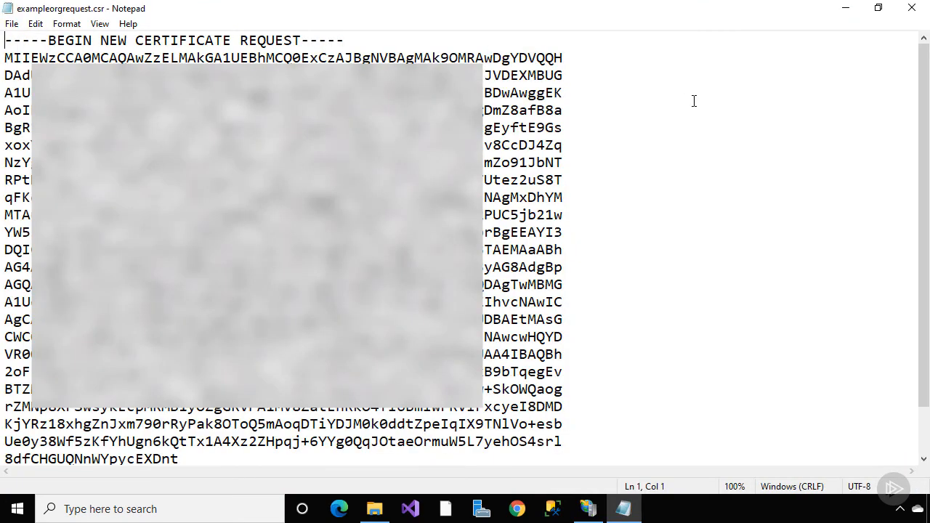
Select all of the certificate request text, then move to the browser
{"action": "scroll", "coordinate": [694, 101], "scroll_direction": "down", "scroll_amount": 1}
{"action": "scroll", "coordinate": [694, 101], "scroll_direction": "up", "scroll_amount": 1}
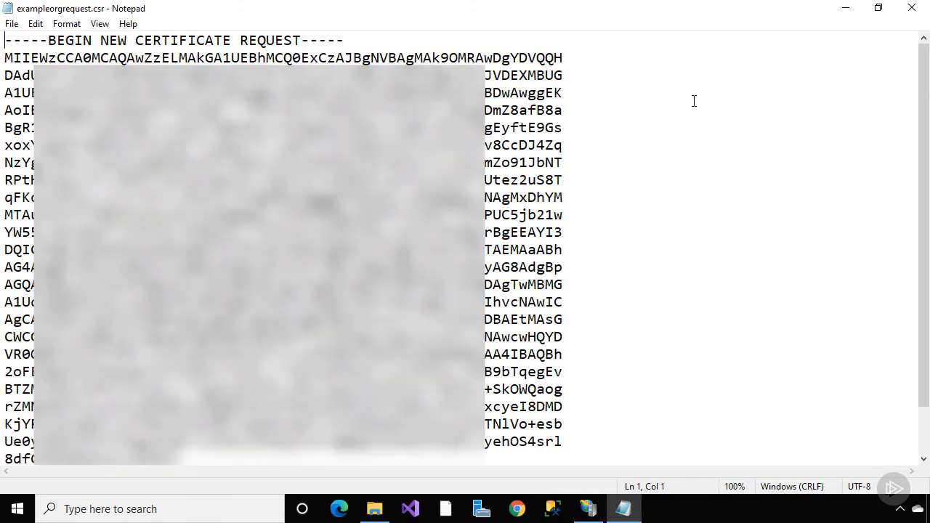
{"action": "key", "text": "ctrl+a"}
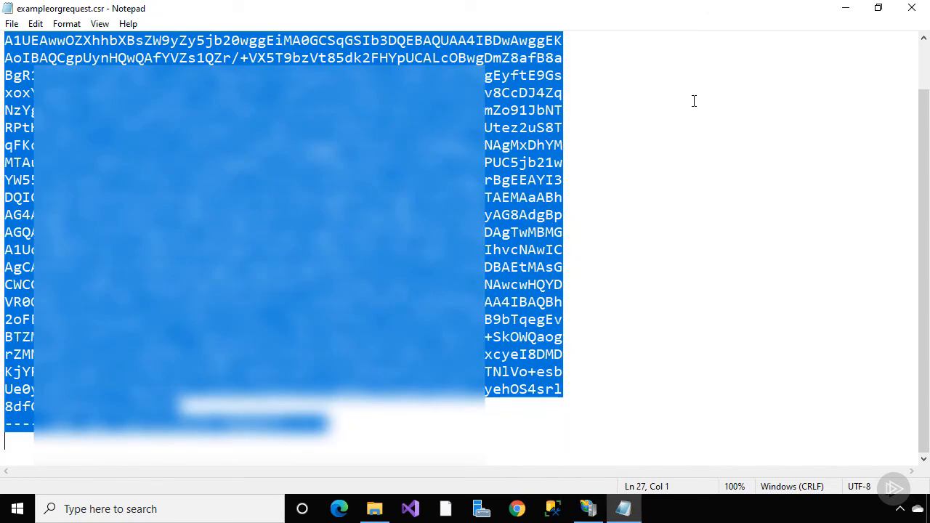
{"action": "left_click", "coordinate": [519, 509]}
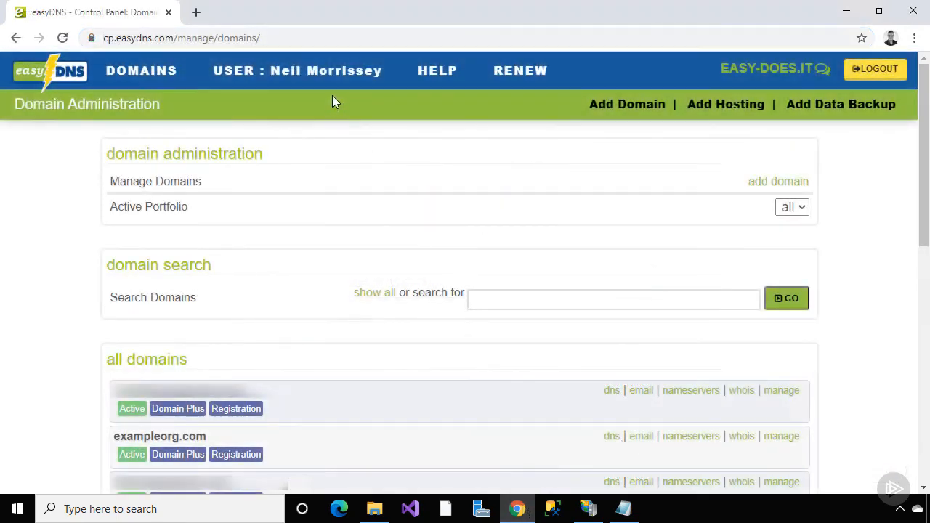
Start a new SSL certificate purchase for exampleorg.com
{"action": "mouse_move", "coordinate": [302, 69]}
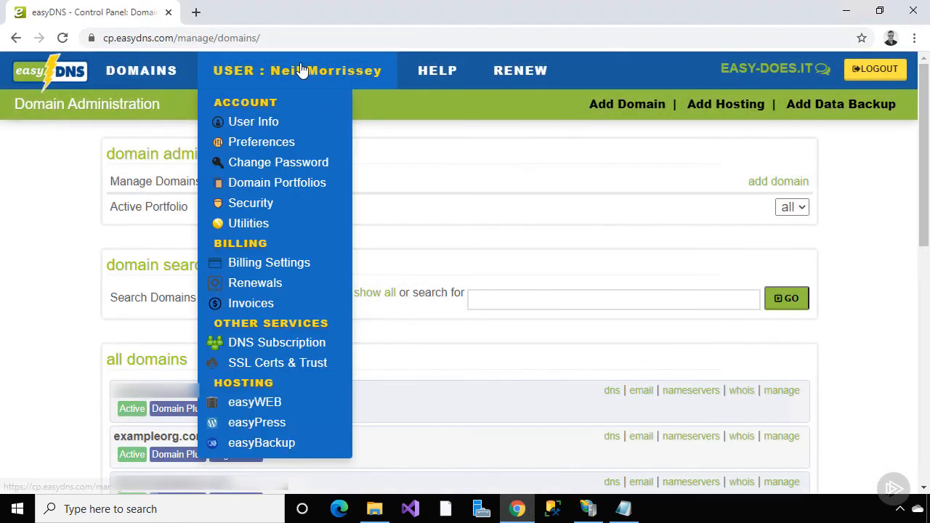
{"action": "left_click", "coordinate": [309, 370]}
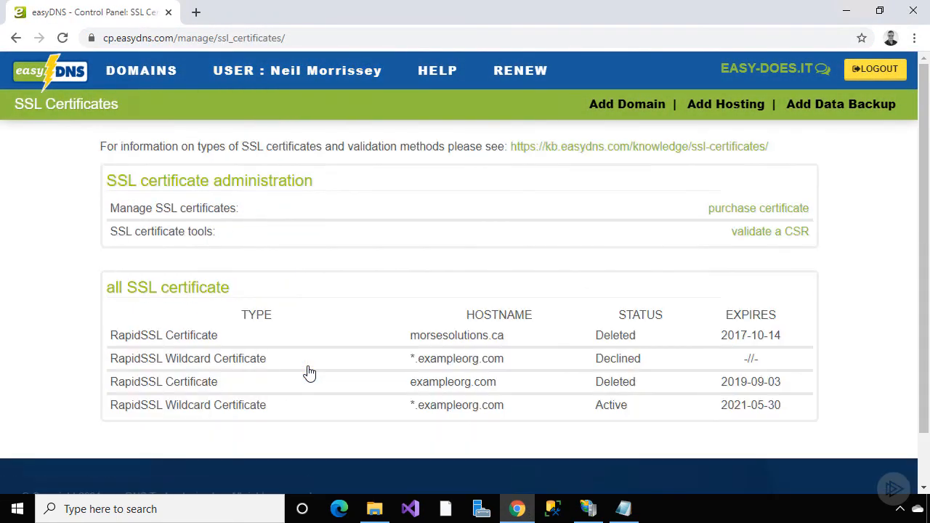
{"action": "left_click", "coordinate": [730, 211]}
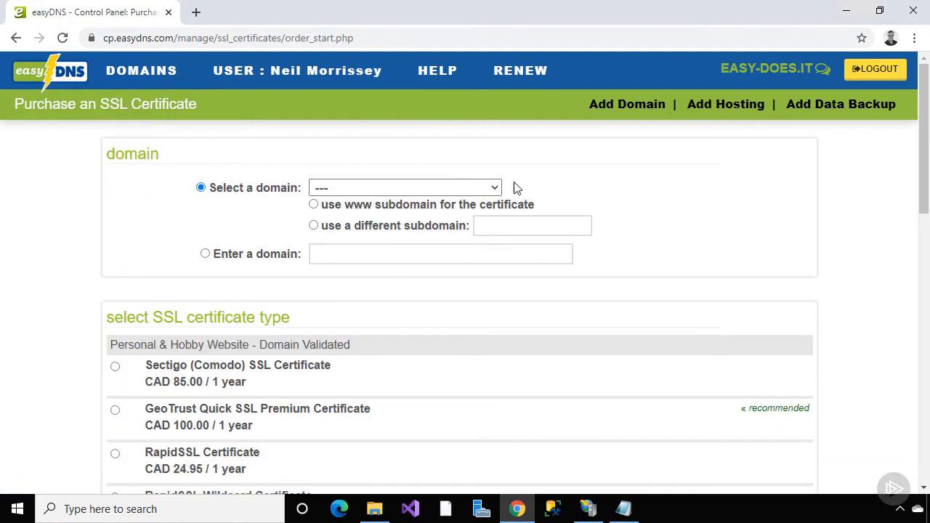
{"action": "left_click", "coordinate": [496, 187]}
{"action": "left_click", "coordinate": [484, 237]}
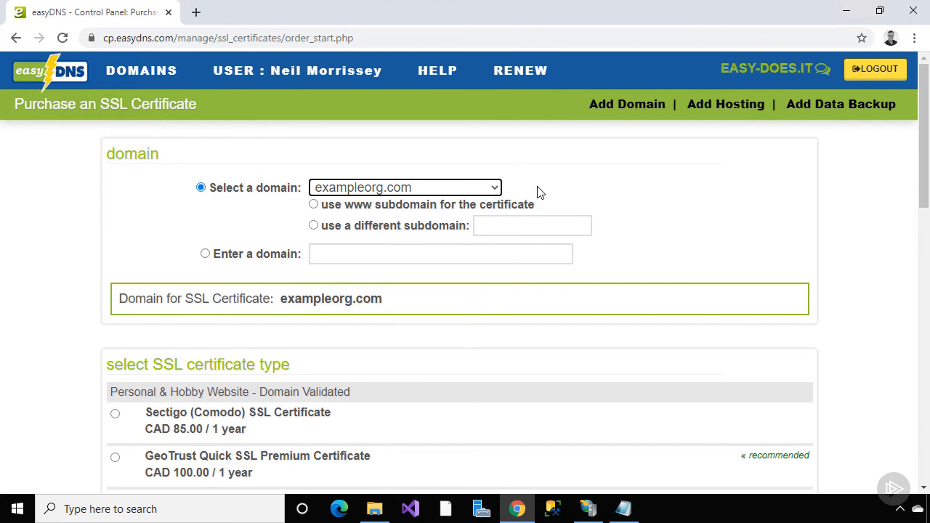
Choose RapidSSL Certificate and copy contact info from My easyDNS member info
{"action": "scroll", "coordinate": [537, 191], "scroll_direction": "down", "scroll_amount": 3}
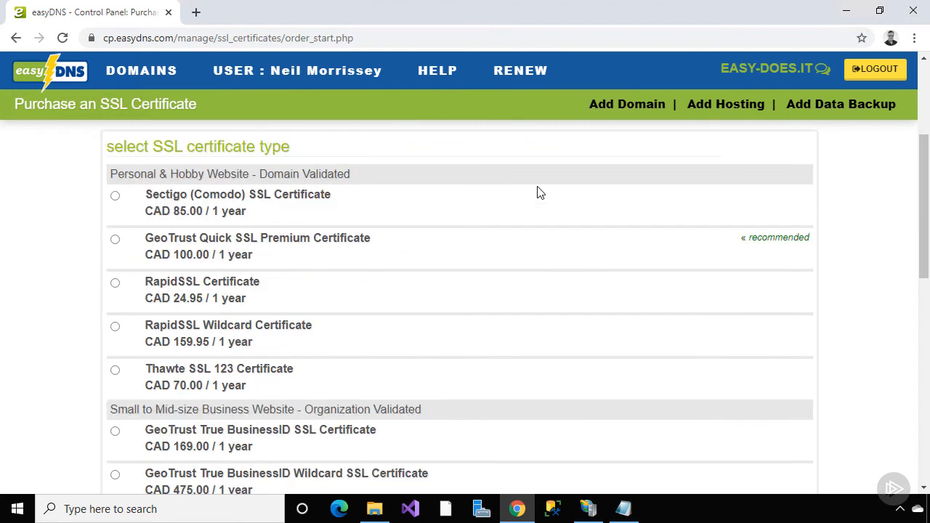
{"action": "left_click", "coordinate": [115, 284]}
{"action": "scroll", "coordinate": [95, 287], "scroll_direction": "down", "scroll_amount": 8}
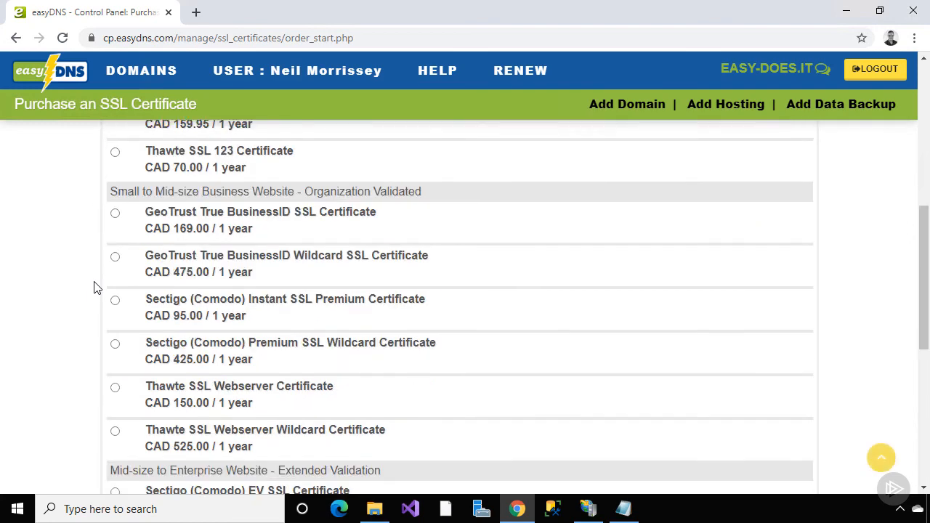
{"action": "left_click", "coordinate": [589, 334]}
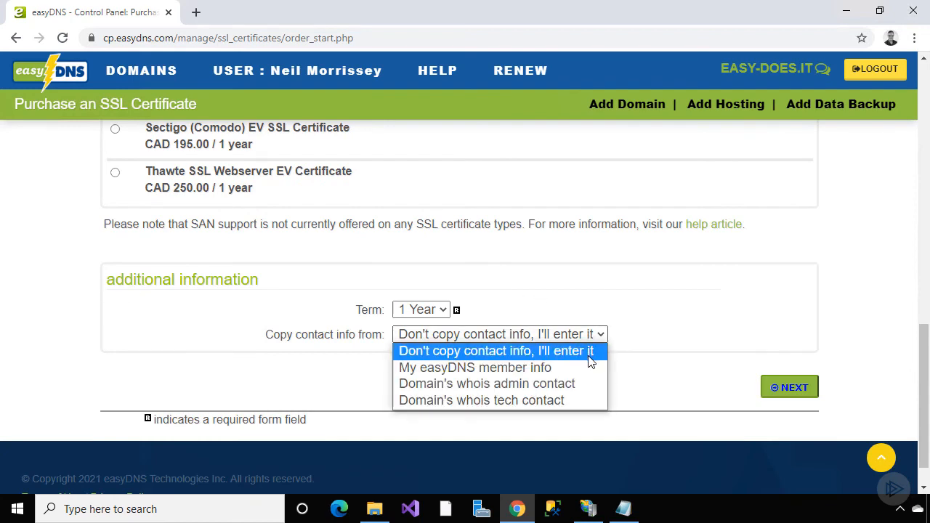
{"action": "left_click", "coordinate": [475, 368]}
Send the approval request to the domain's administrator address
{"action": "left_click", "coordinate": [784, 392]}
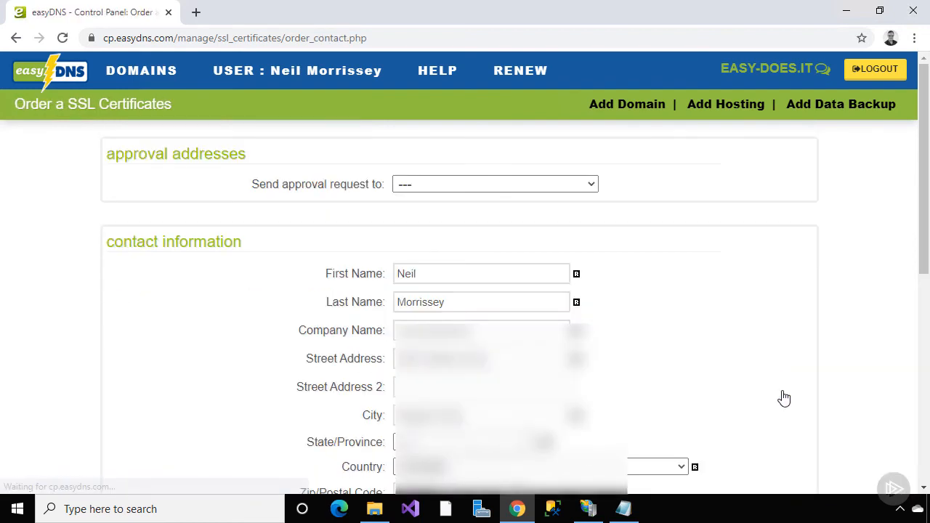
{"action": "left_click", "coordinate": [590, 186]}
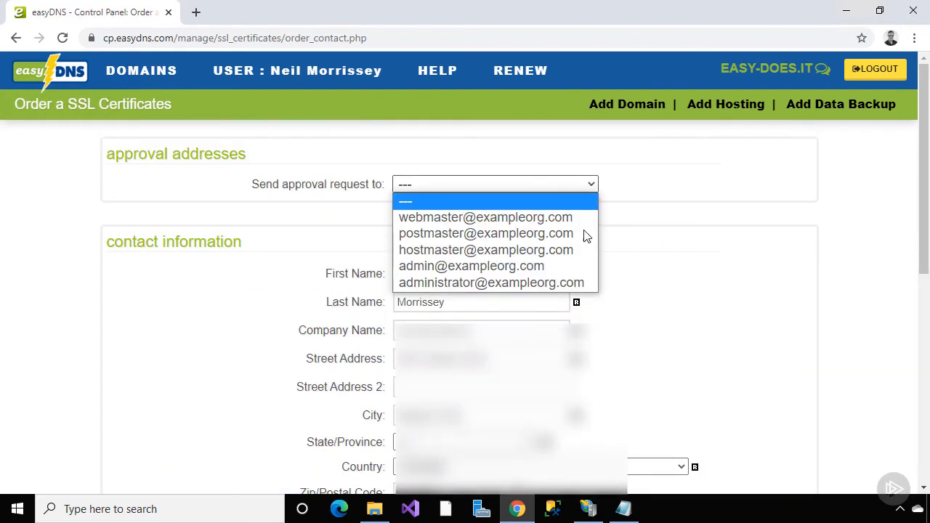
{"action": "left_click", "coordinate": [579, 281]}
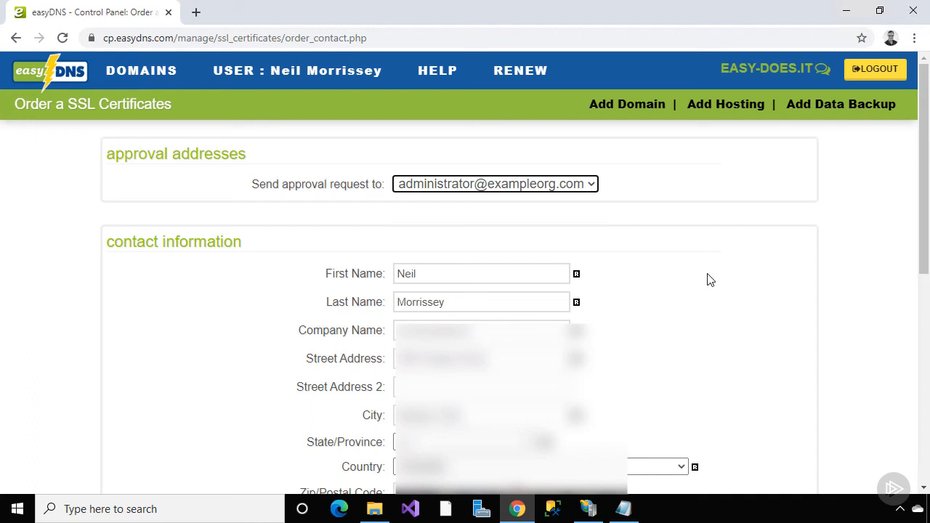
Paste the CSR into the CSR field, remove the trailing blank line, and submit
{"action": "scroll", "coordinate": [709, 281], "scroll_direction": "down", "scroll_amount": 6}
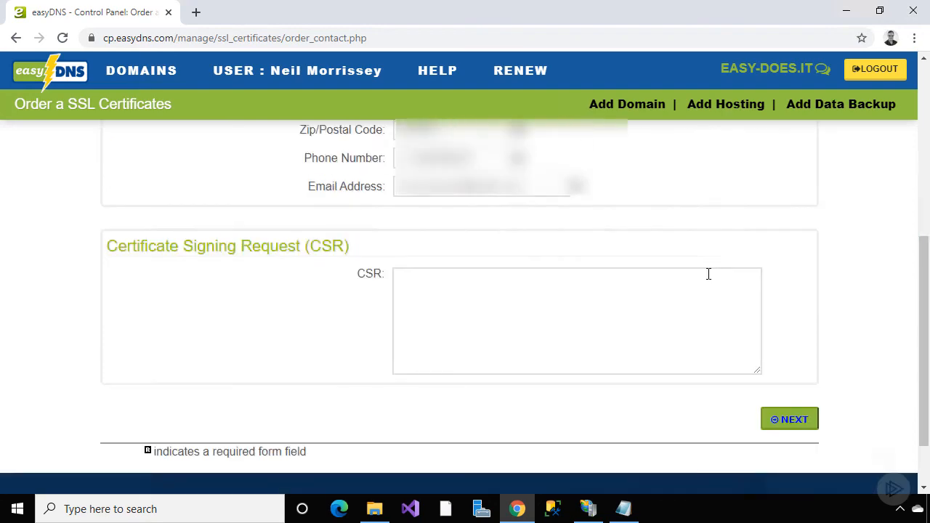
{"action": "left_click", "coordinate": [699, 223]}
{"action": "key", "text": "ctrl+v"}
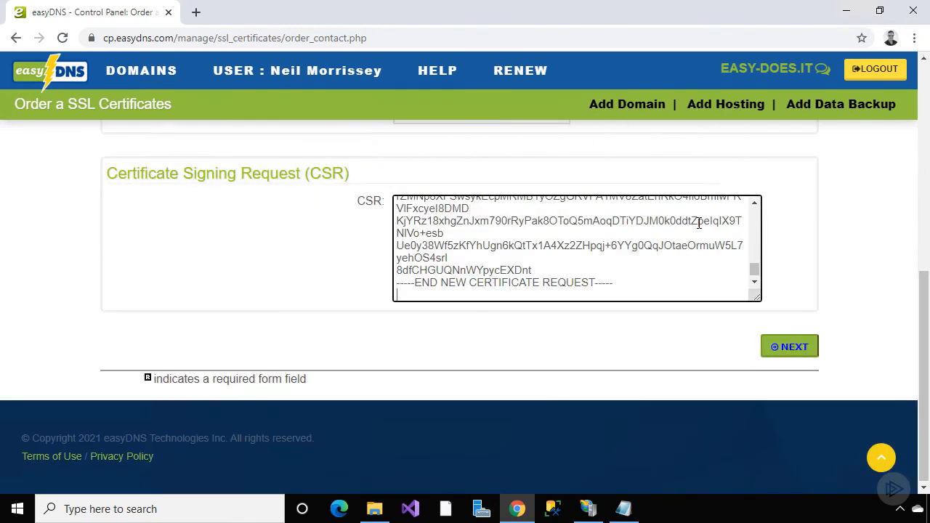
{"action": "key", "text": "BackSpace"}
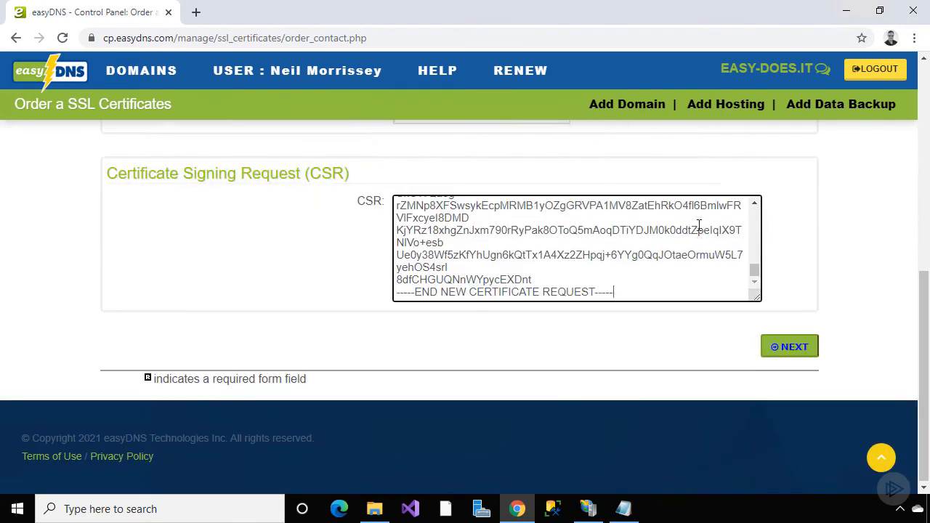
{"action": "left_click", "coordinate": [786, 348]}
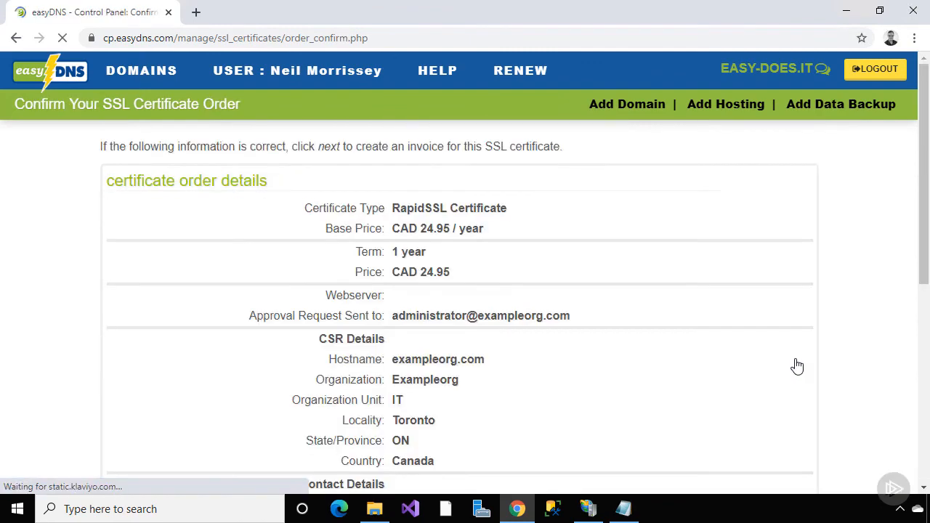
Confirm the RapidSSL order, accept the Terms And Conditions, and pay the CAD 28.20 invoice via PayPal
{"action": "left_click_drag", "start_coordinate": [923, 266], "coordinate": [923, 447]}
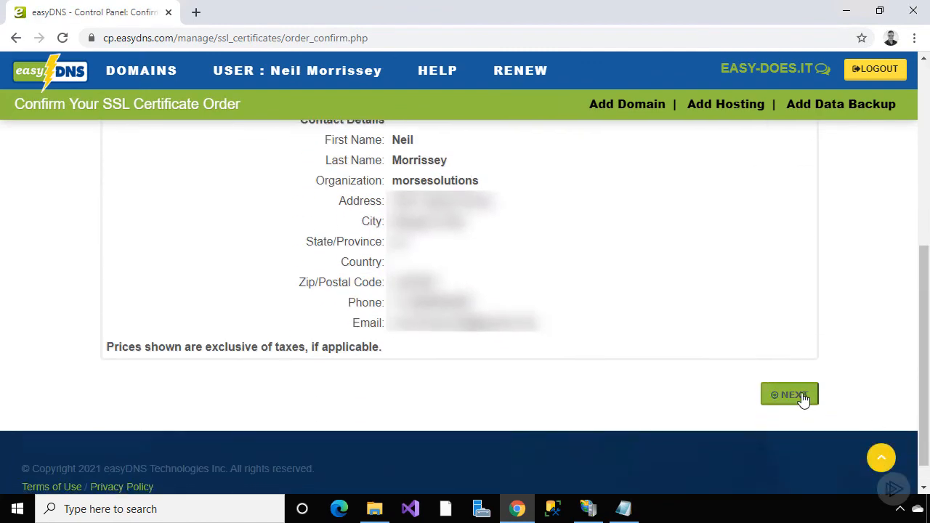
{"action": "left_click", "coordinate": [803, 400]}
{"action": "scroll", "coordinate": [802, 399], "scroll_direction": "down", "scroll_amount": 3}
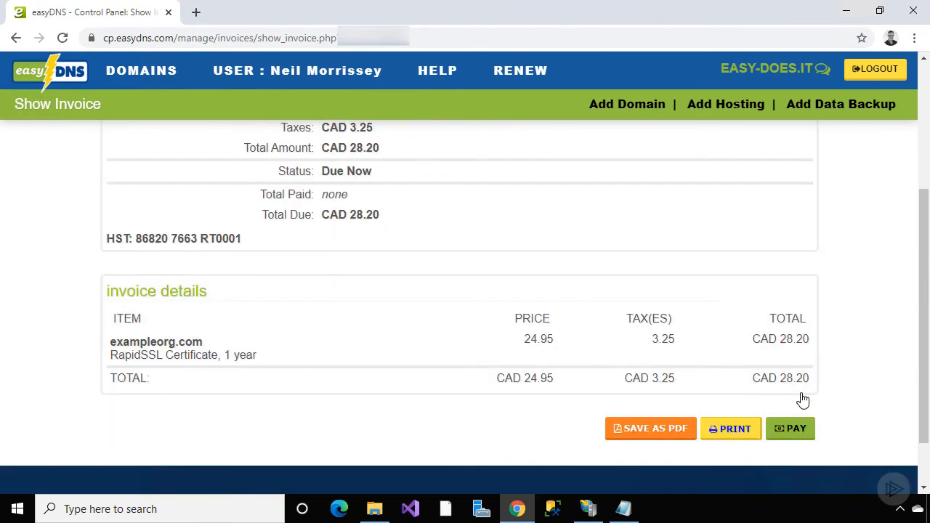
{"action": "left_click", "coordinate": [790, 433]}
{"action": "scroll", "coordinate": [790, 434], "scroll_direction": "down", "scroll_amount": 5}
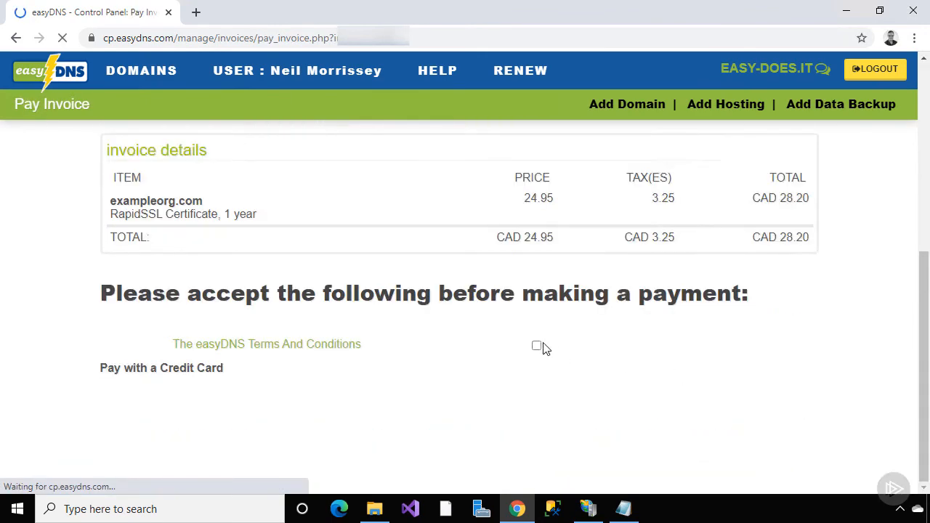
{"action": "left_click", "coordinate": [536, 347]}
{"action": "scroll", "coordinate": [588, 353], "scroll_direction": "down", "scroll_amount": 2}
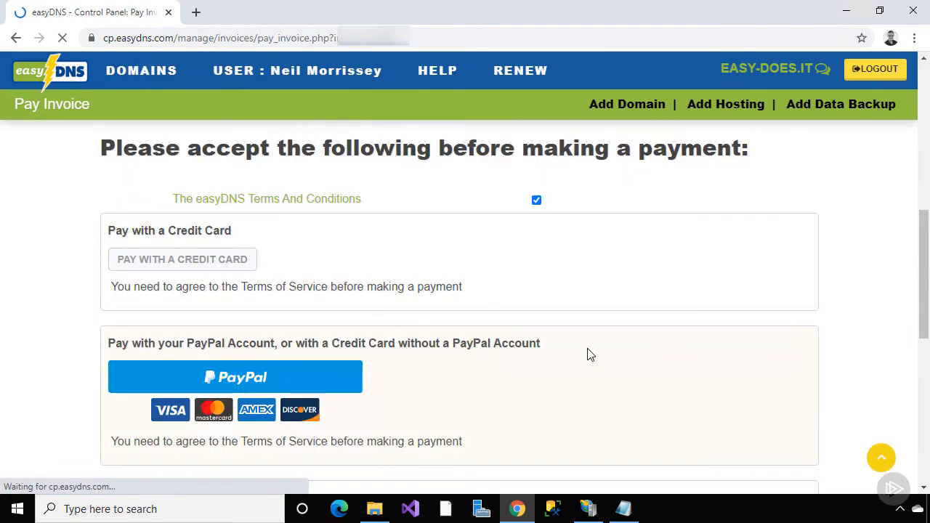
{"action": "left_click", "coordinate": [343, 386]}
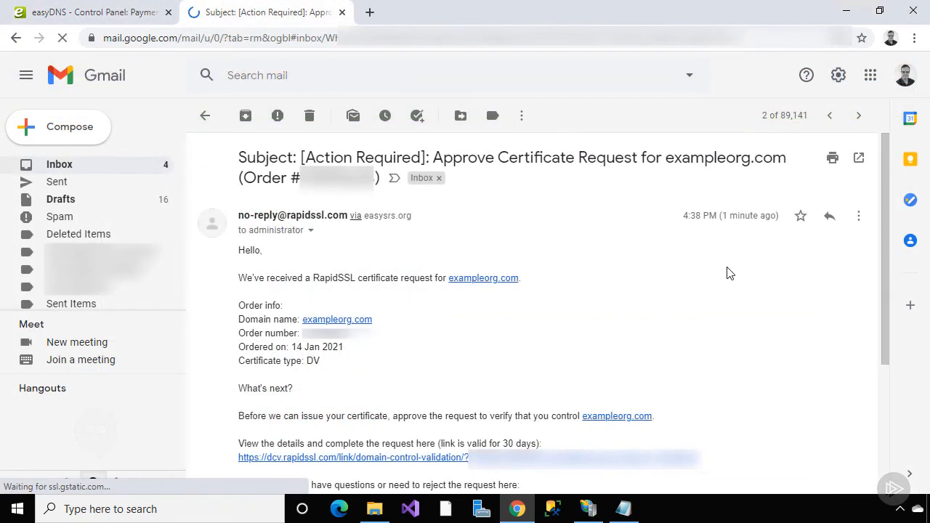
Approve the exampleorg.com request on RapidSSL's domain control validation page
{"action": "scroll", "coordinate": [729, 272], "scroll_direction": "down", "scroll_amount": 1}
{"action": "left_click", "coordinate": [694, 324]}
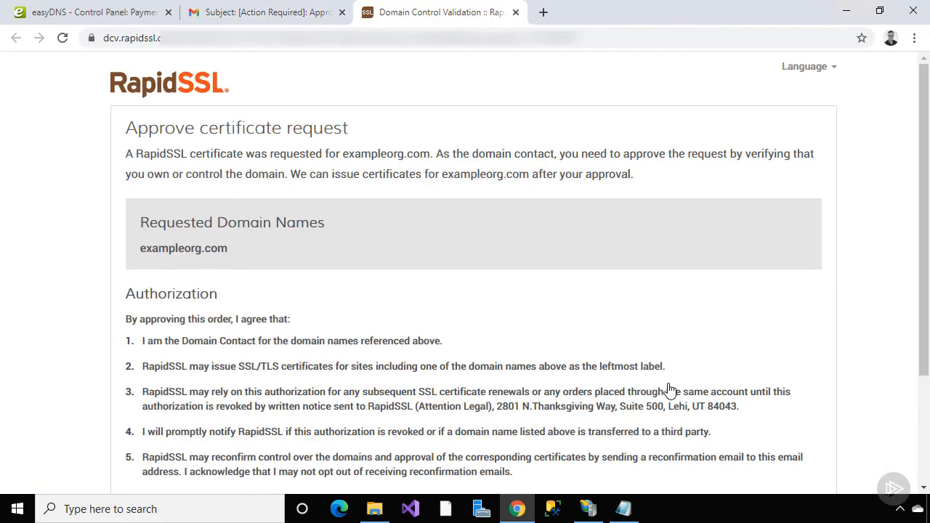
{"action": "scroll", "coordinate": [812, 373], "scroll_direction": "down", "scroll_amount": 2}
{"action": "left_click", "coordinate": [200, 381]}
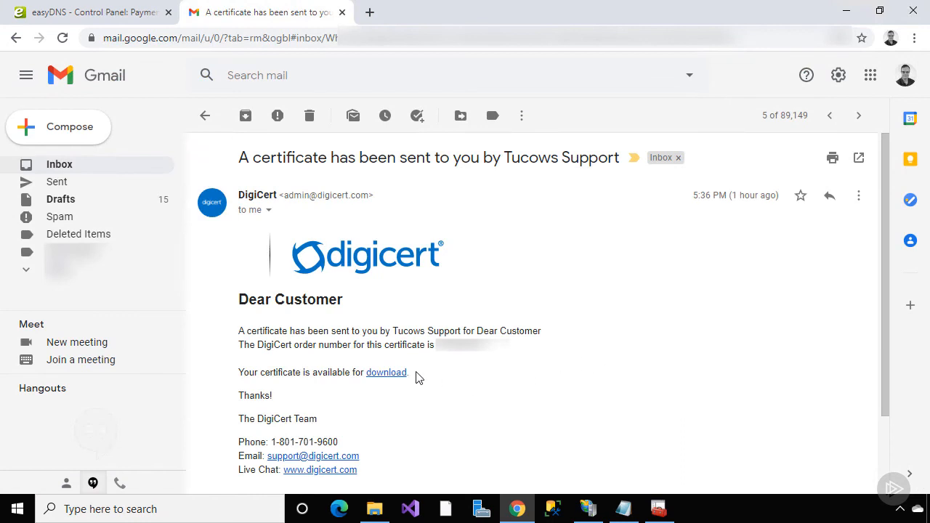
Download the certificate as a P7B bundle with .cer extension and keep exampleorg_com.cer
{"action": "left_click", "coordinate": [393, 374]}
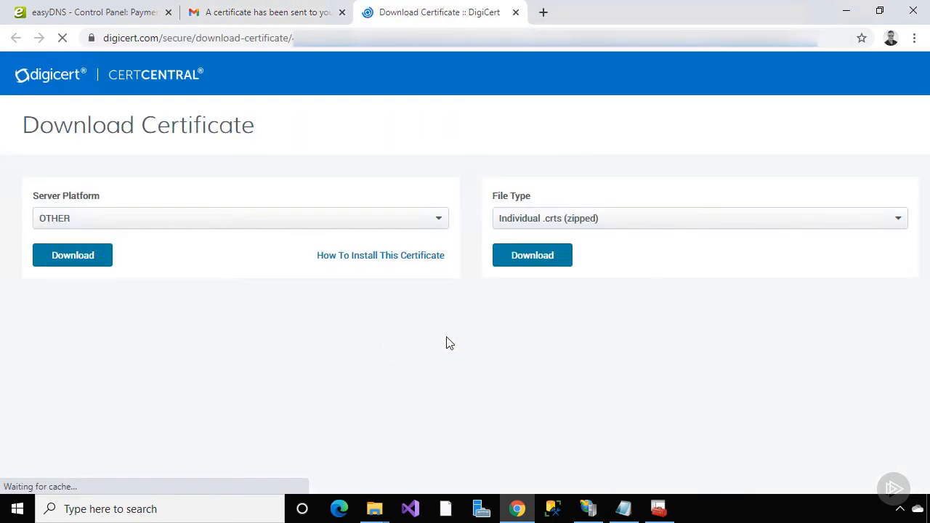
{"action": "left_click", "coordinate": [656, 224]}
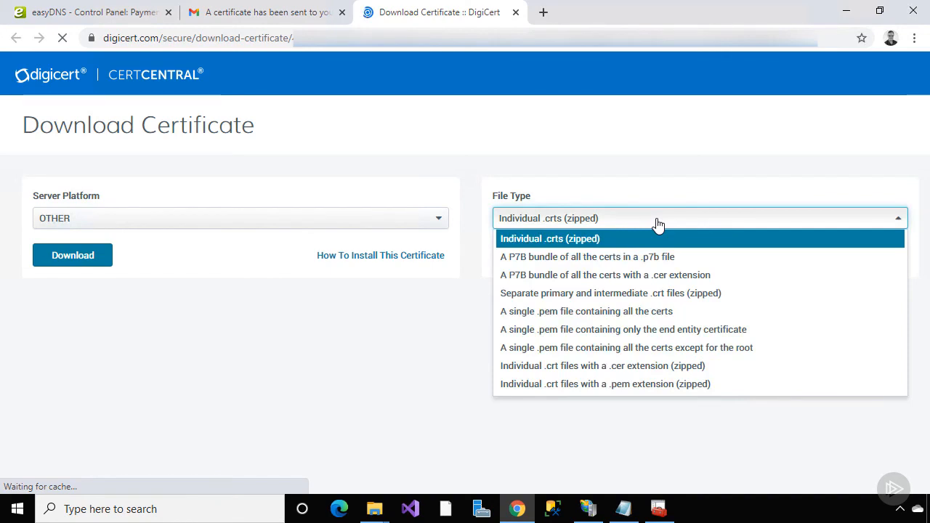
{"action": "left_click", "coordinate": [662, 276]}
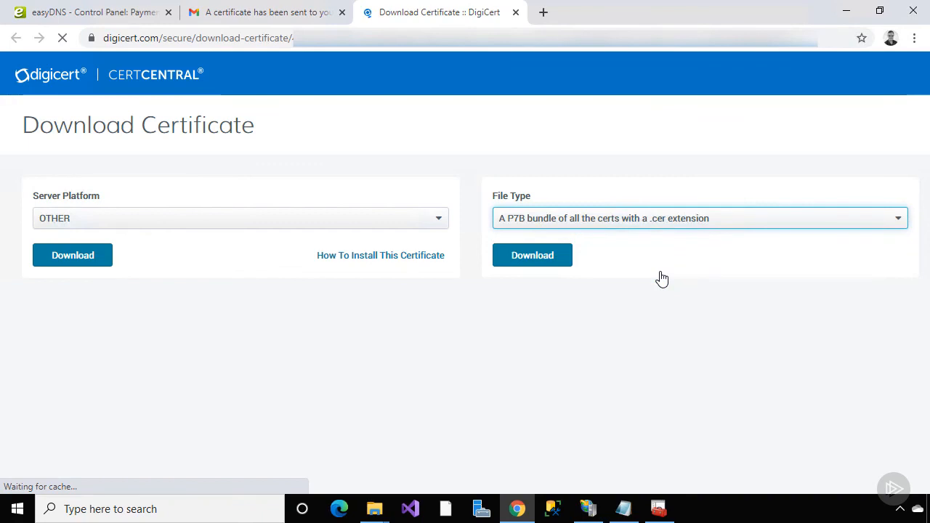
{"action": "left_click", "coordinate": [538, 260]}
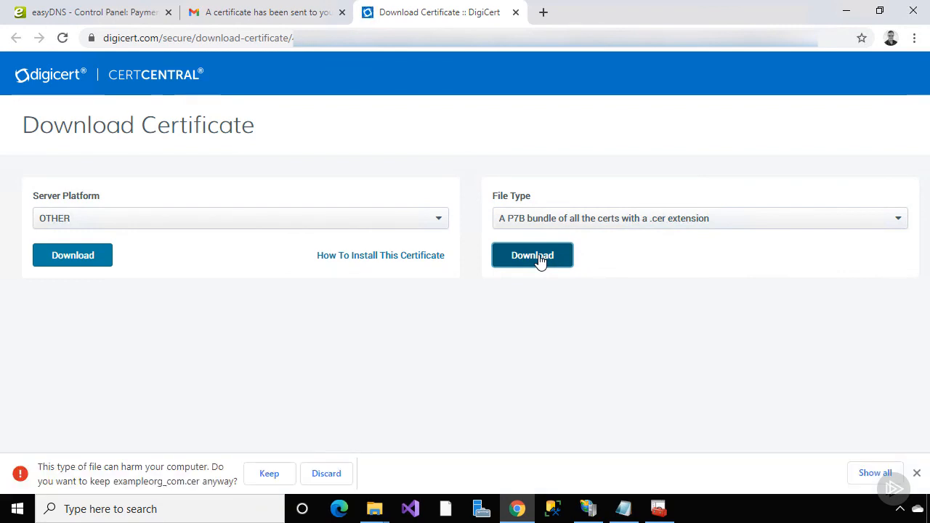
{"action": "left_click", "coordinate": [277, 473]}
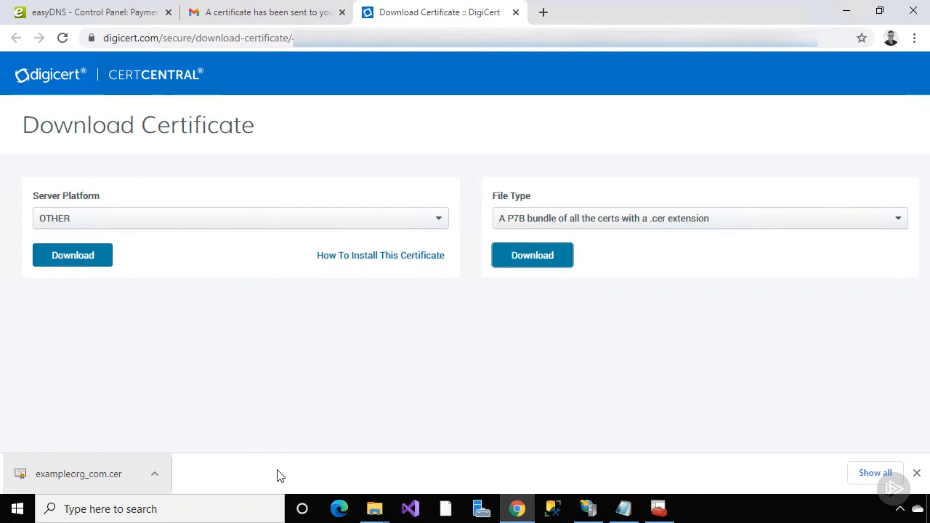
{"action": "left_click", "coordinate": [589, 508]}
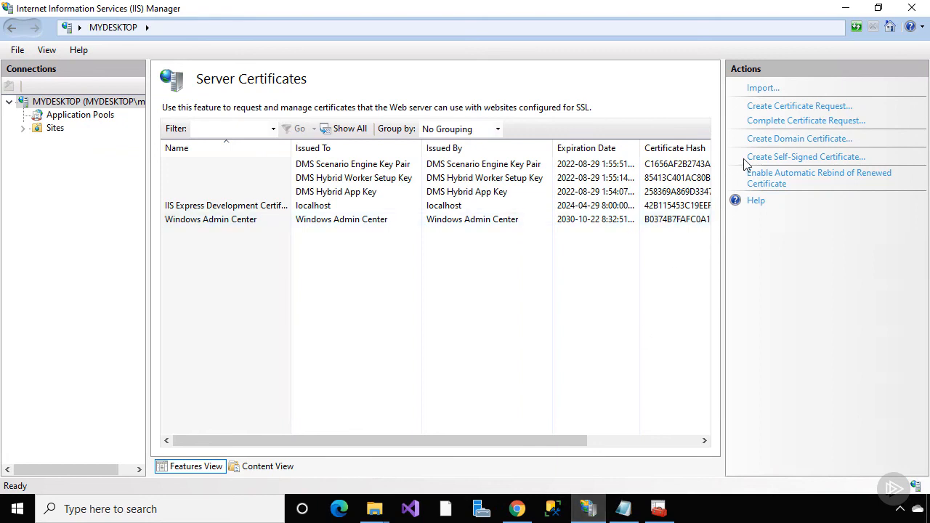
Complete the request with Downloads\exampleorg_com.cer, using friendly name exampleorg.com
{"action": "left_click", "coordinate": [768, 121]}
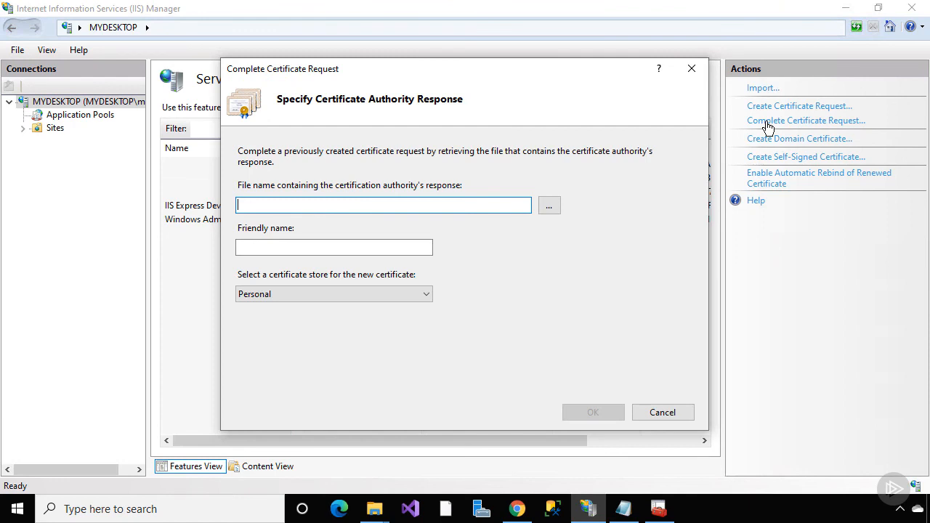
{"action": "left_click", "coordinate": [549, 206]}
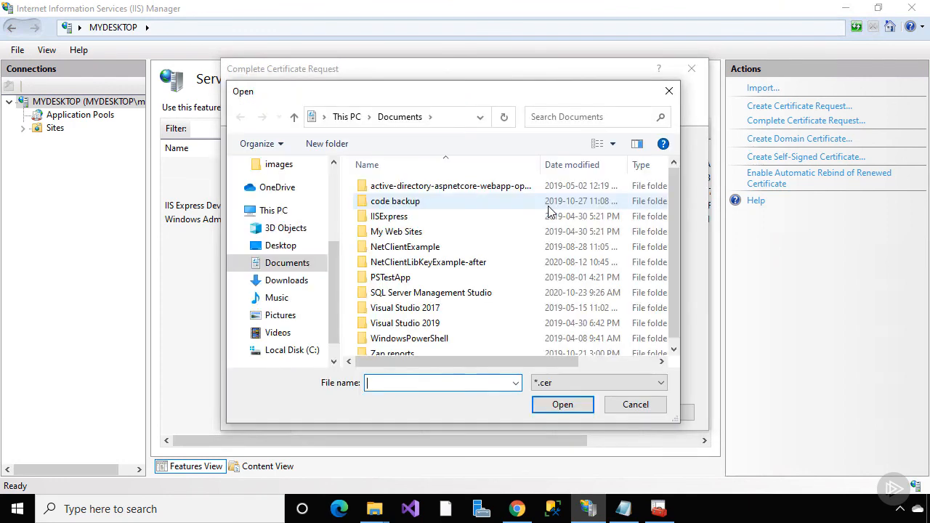
{"action": "left_click", "coordinate": [320, 281]}
{"action": "left_click", "coordinate": [377, 202]}
{"action": "left_click", "coordinate": [556, 404]}
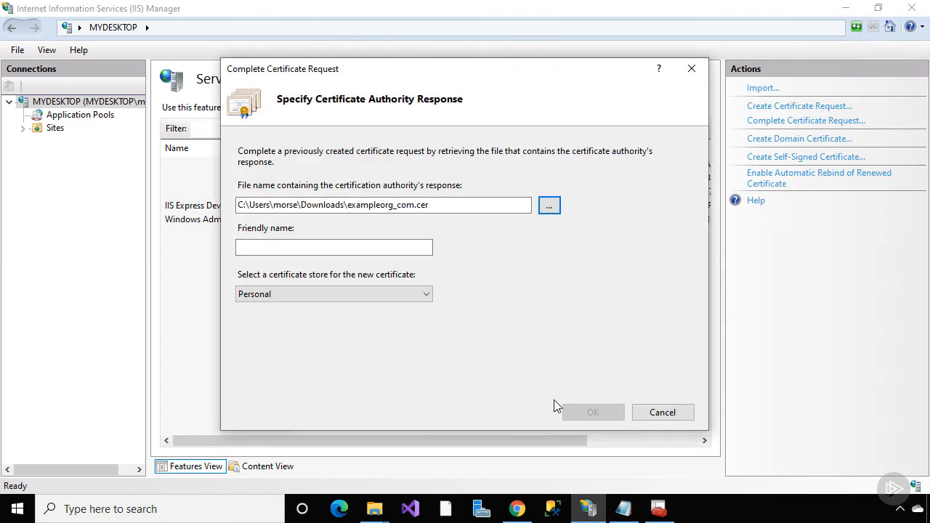
{"action": "left_click", "coordinate": [422, 247]}
{"action": "type", "text": "exampleorg.com"}
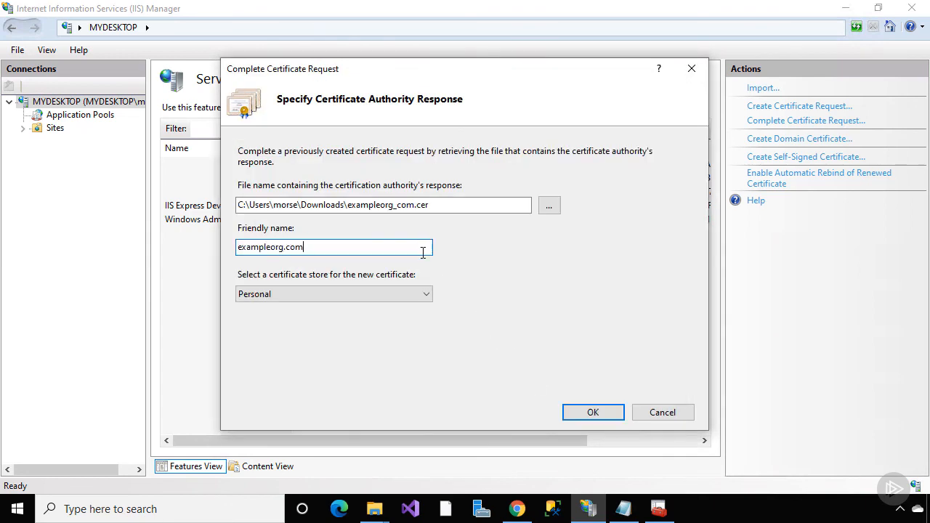
{"action": "left_click", "coordinate": [585, 412]}
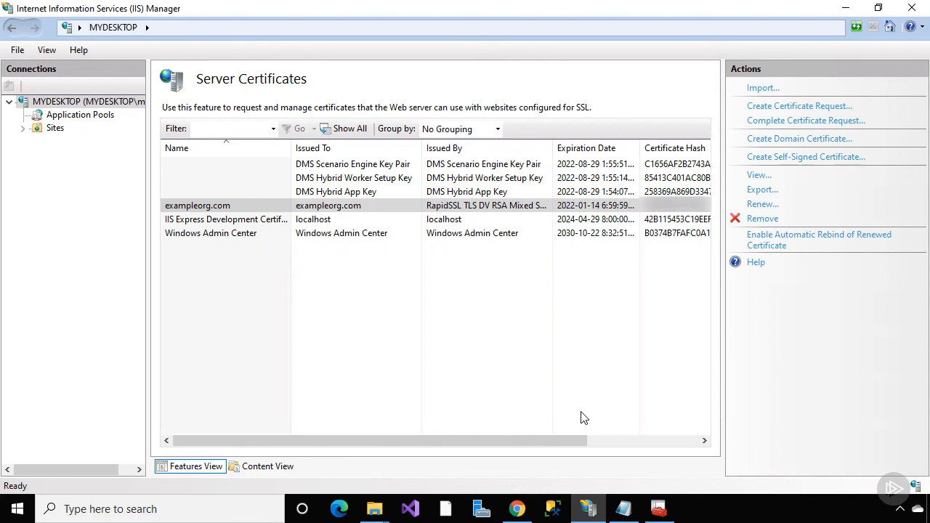
{"action": "left_click", "coordinate": [654, 506]}
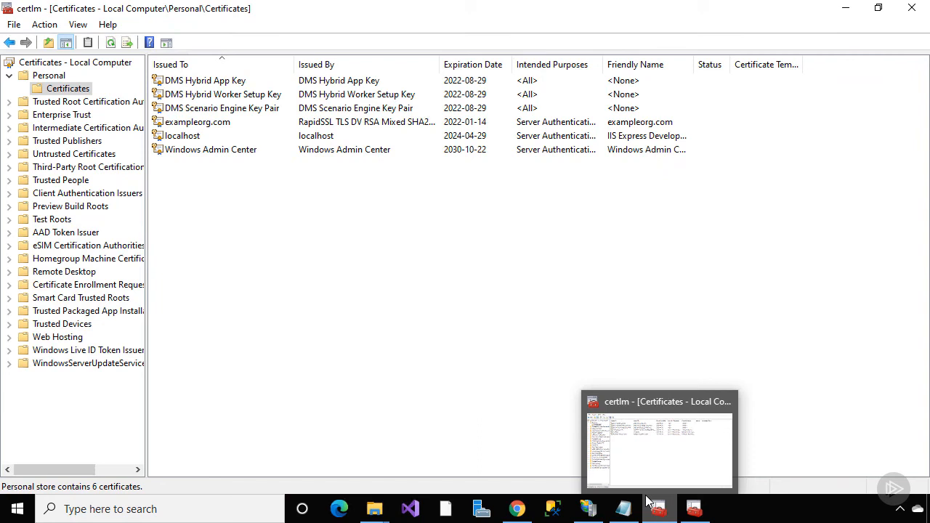
{"action": "left_click", "coordinate": [268, 126]}
{"action": "double_click", "coordinate": [268, 127]}
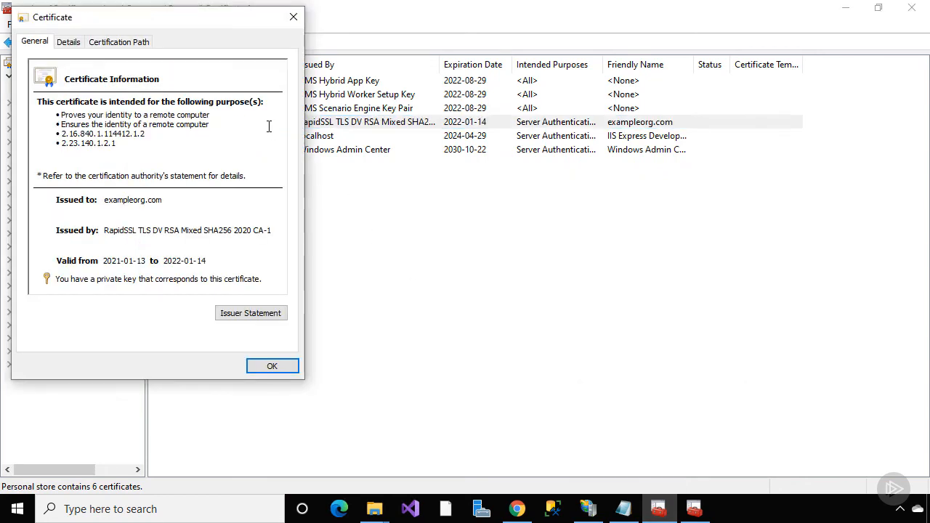
{"action": "left_click", "coordinate": [72, 42]}
{"action": "left_click_drag", "start_coordinate": [282, 108], "coordinate": [284, 141]}
{"action": "left_click", "coordinate": [87, 170]}
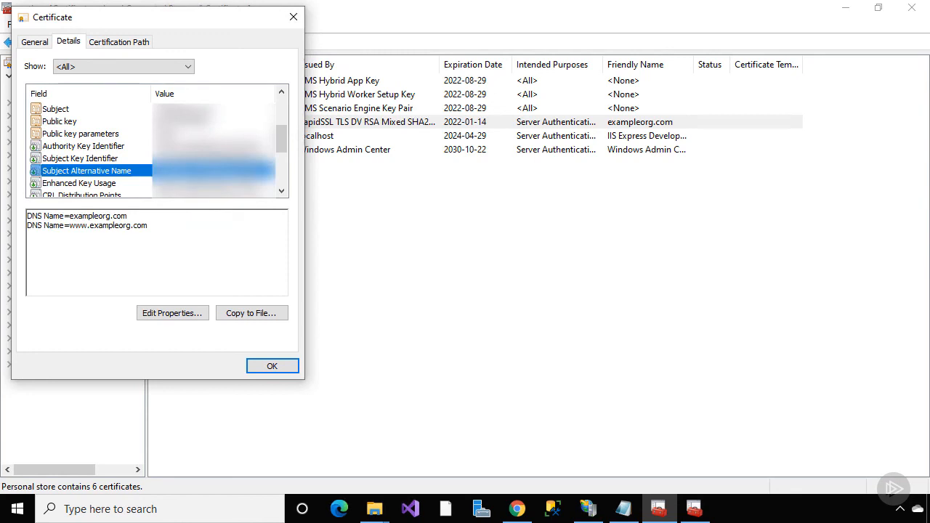
{"action": "left_click", "coordinate": [131, 42]}
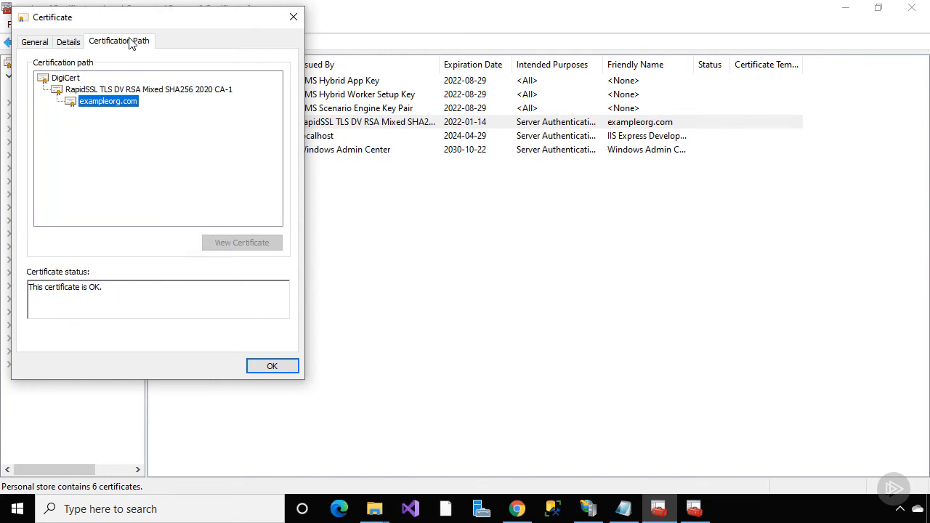
{"action": "left_click", "coordinate": [255, 368]}
{"action": "right_click", "coordinate": [270, 122]}
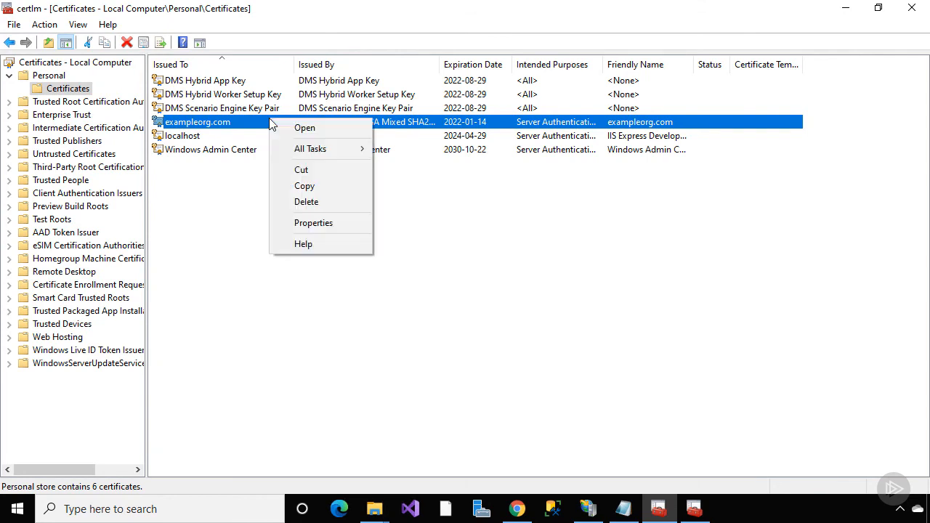
Export the certificate with its private key as PFX, including all extended properties
{"action": "mouse_move", "coordinate": [306, 151]}
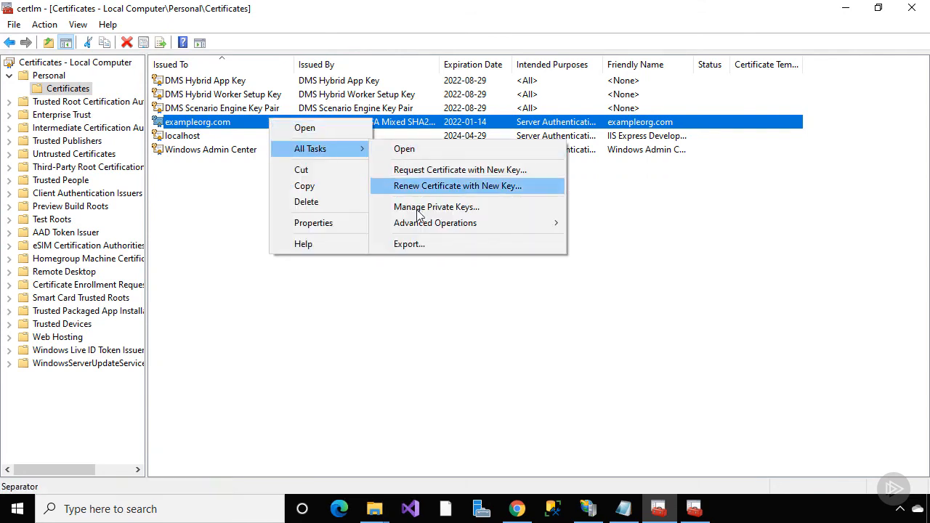
{"action": "left_click", "coordinate": [416, 246]}
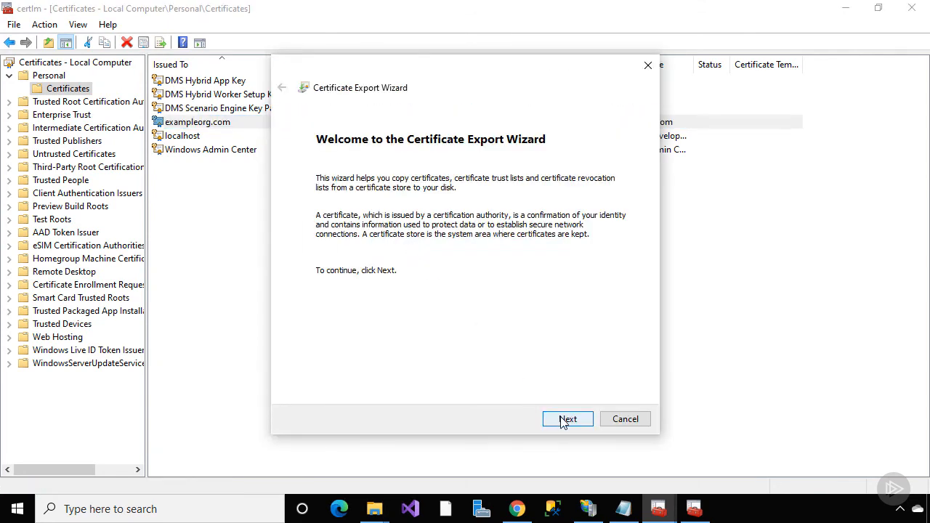
{"action": "left_click", "coordinate": [567, 420]}
{"action": "left_click", "coordinate": [437, 236]}
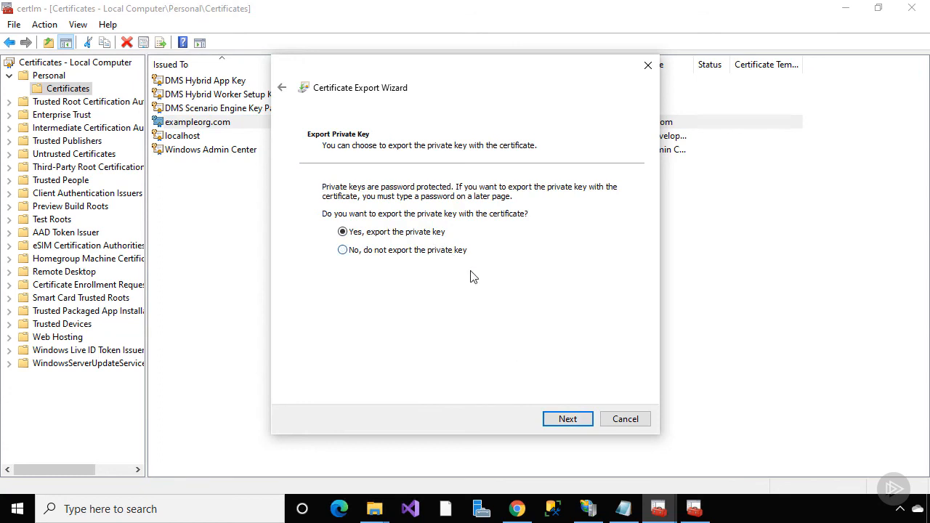
{"action": "left_click", "coordinate": [571, 421]}
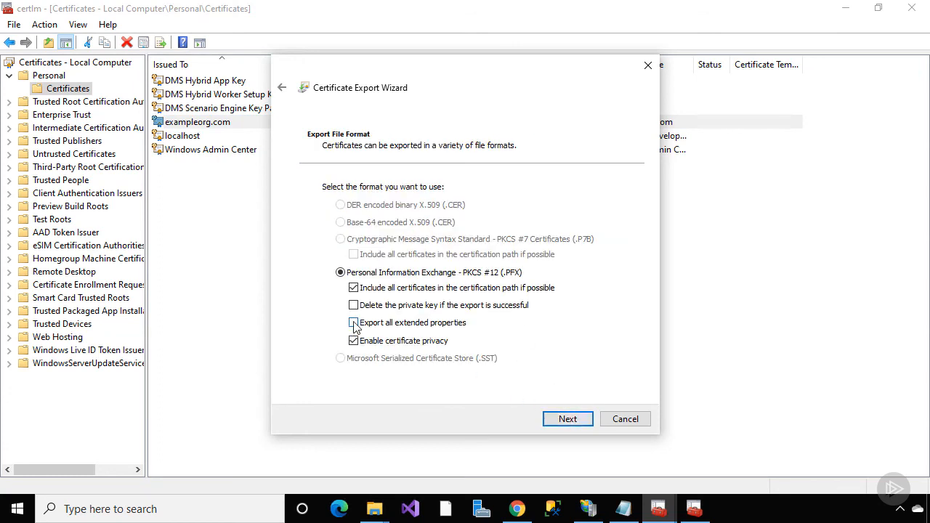
{"action": "left_click", "coordinate": [353, 322]}
{"action": "left_click", "coordinate": [573, 423]}
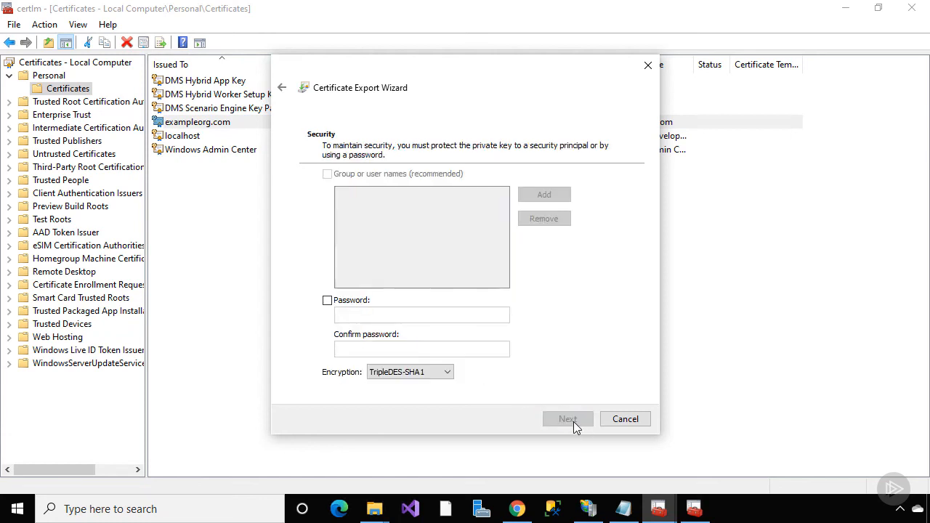
Protect the export with a password and TripleDES-SHA1 encryption
{"action": "left_click", "coordinate": [327, 300]}
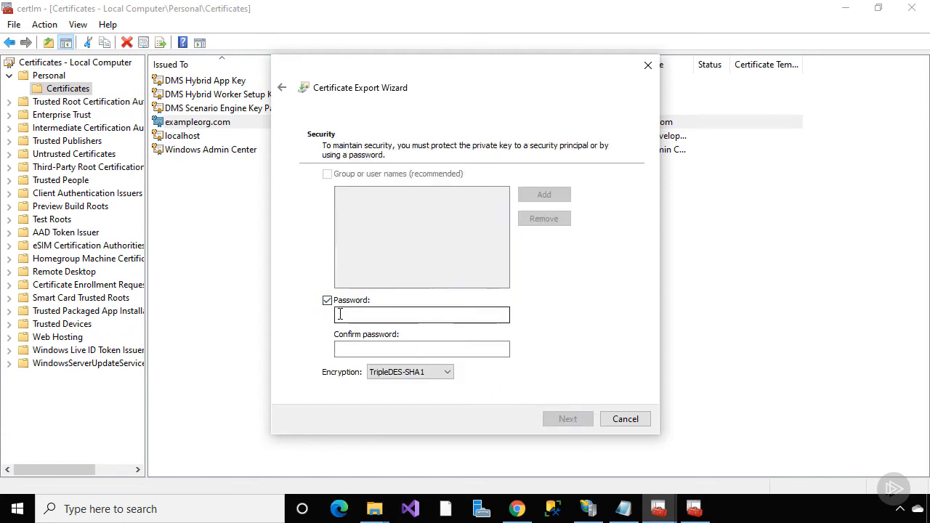
{"action": "type", "text": "••••"}
{"action": "key", "text": "Tab"}
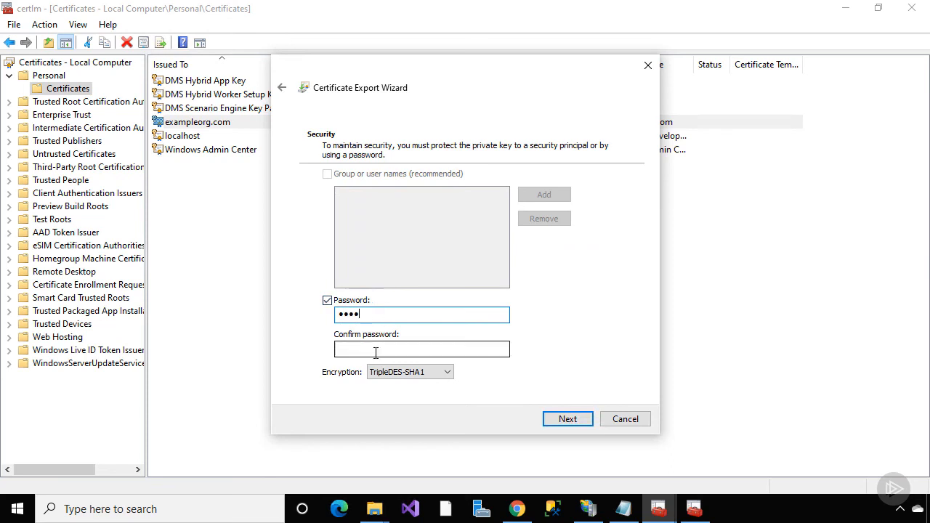
{"action": "type", "text": "••••"}
{"action": "left_click", "coordinate": [426, 372]}
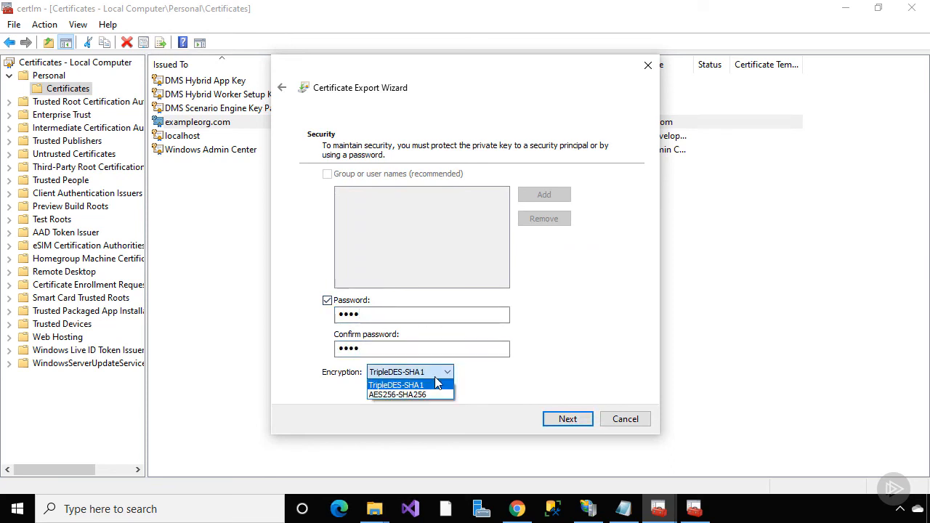
{"action": "left_click", "coordinate": [476, 378]}
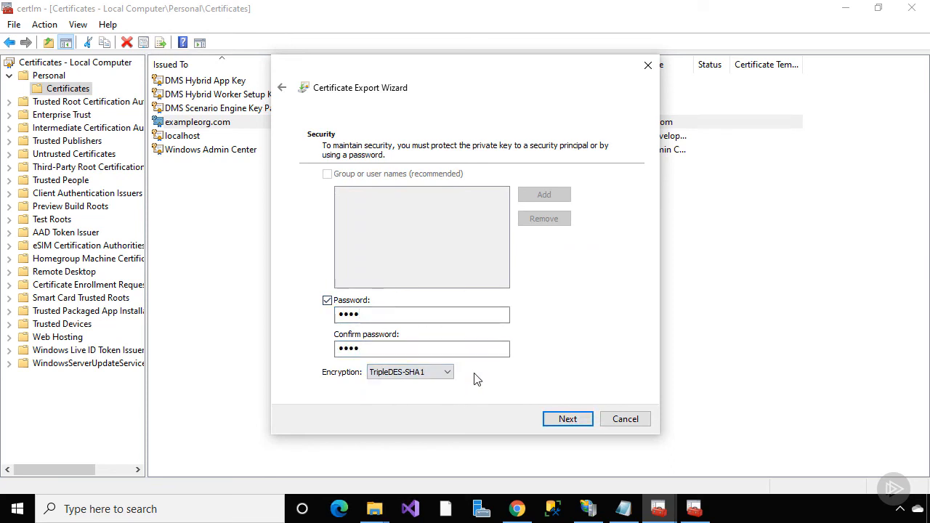
{"action": "left_click", "coordinate": [570, 419]}
Save the export to the Desktop as exampleorgcert.pfx and finish
{"action": "left_click", "coordinate": [587, 202]}
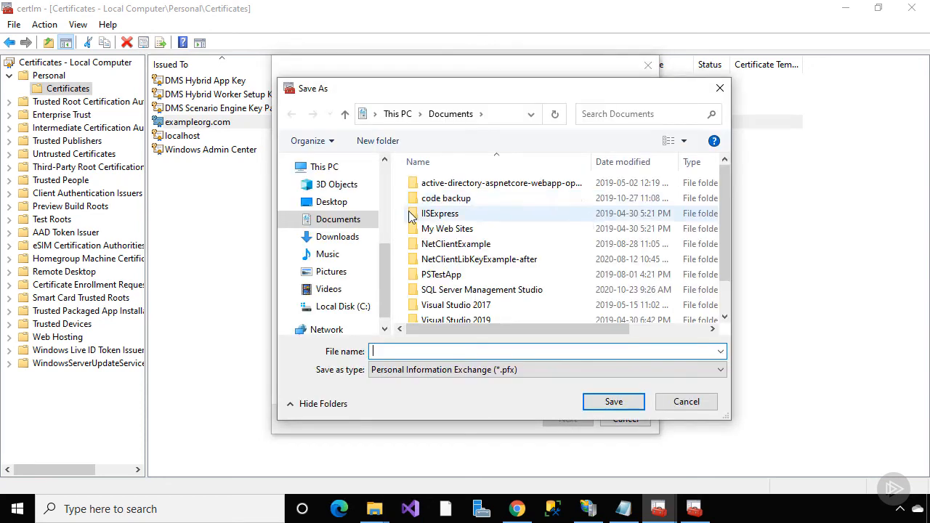
{"action": "left_click", "coordinate": [334, 203]}
{"action": "left_click", "coordinate": [394, 352]}
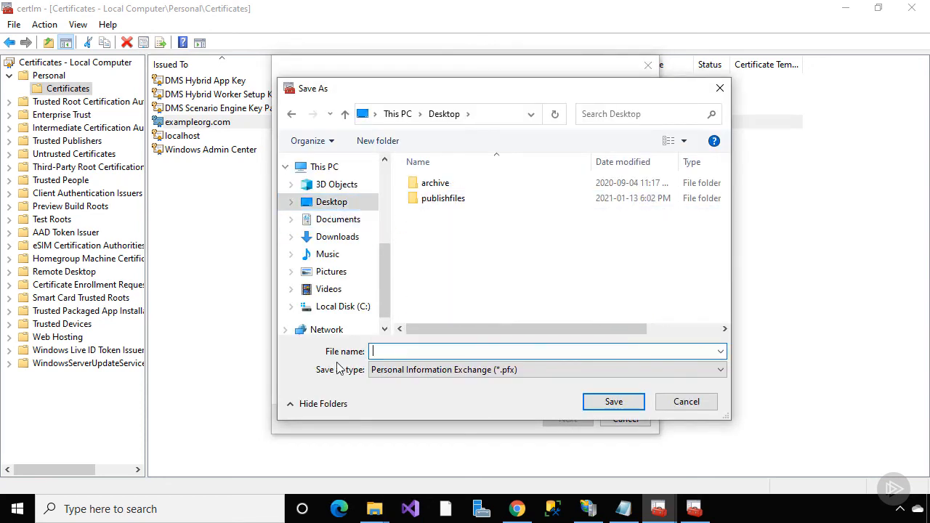
{"action": "type", "text": "exampleorgcert"}
{"action": "left_click", "coordinate": [600, 404]}
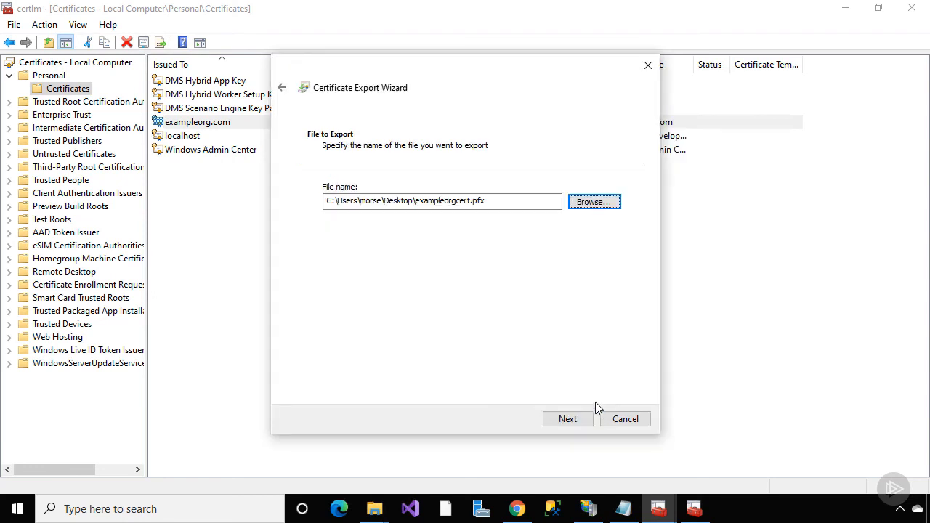
{"action": "left_click", "coordinate": [568, 419]}
{"action": "left_click", "coordinate": [571, 420]}
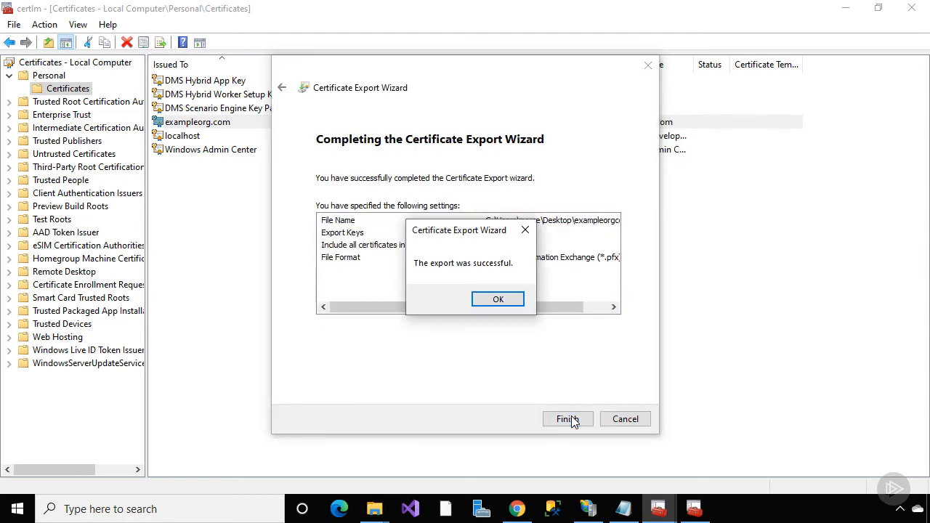
{"action": "left_click", "coordinate": [517, 301]}
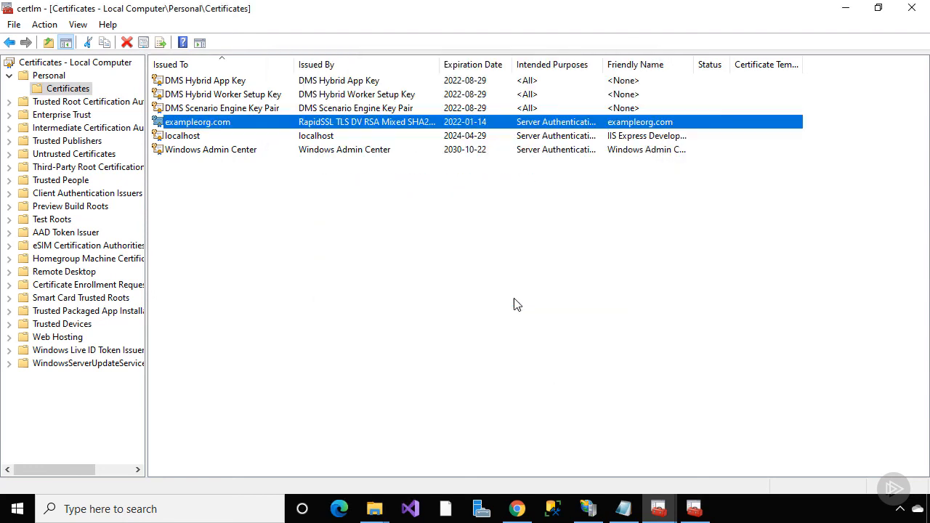
Show the Desktop folder with exampleorgcert.pfx selected in a maximized File Explorer
{"action": "left_click", "coordinate": [374, 512]}
{"action": "left_click", "coordinate": [266, 465]}
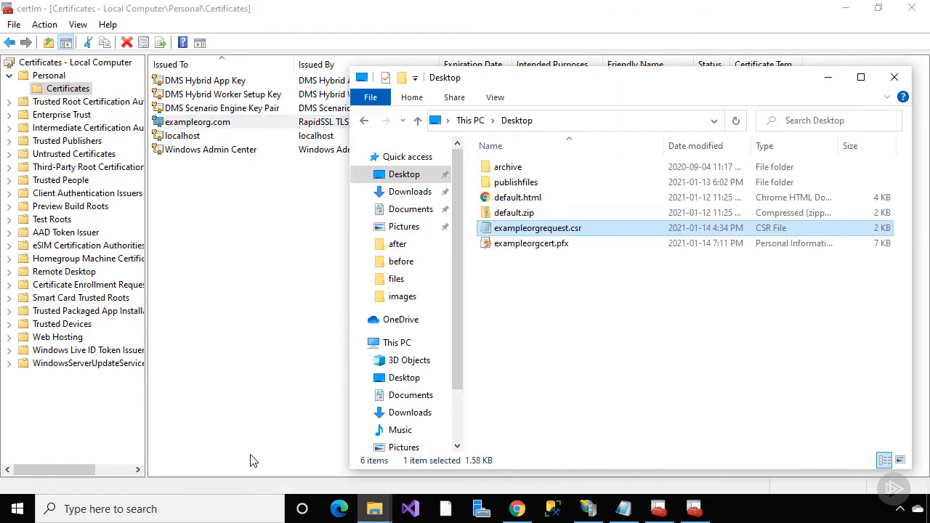
{"action": "left_click", "coordinate": [517, 245]}
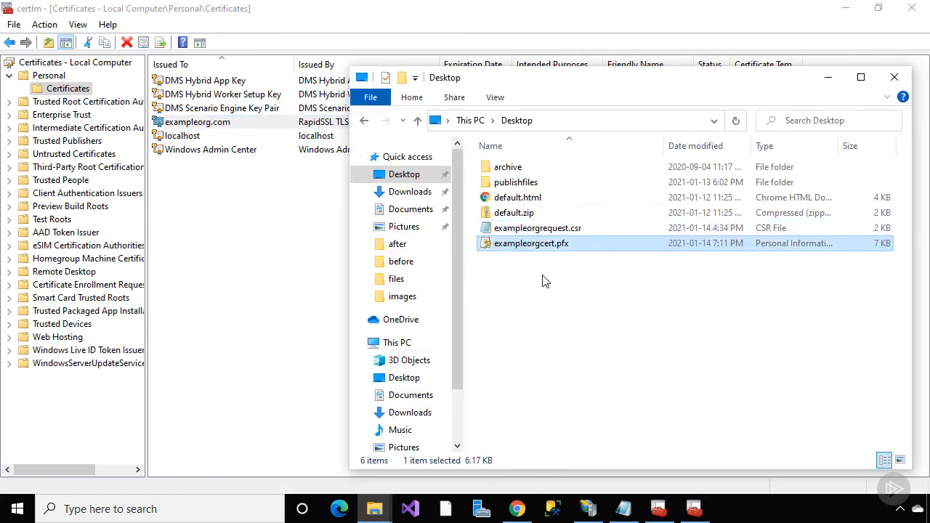
{"action": "left_click", "coordinate": [860, 77]}
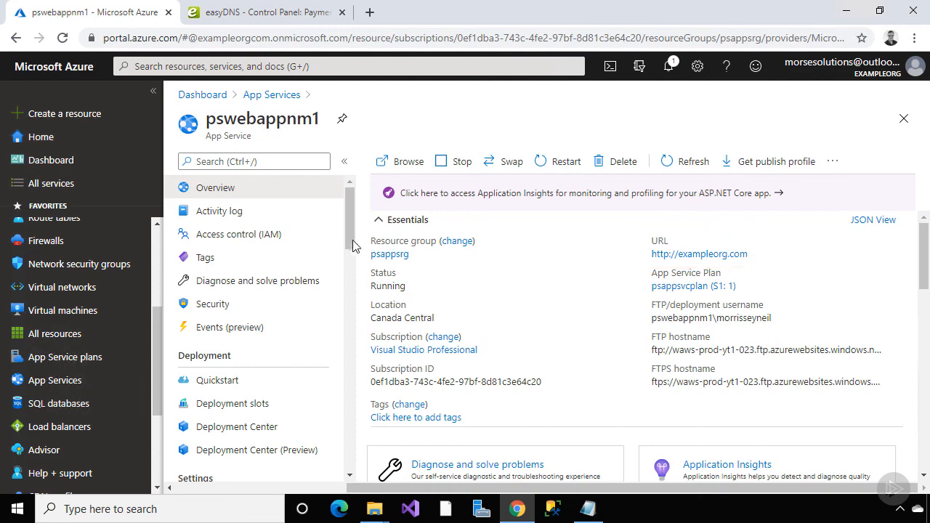
Upload Desktop\exampleorgcert.pfx with its password as a private key certificate in TLS/SSL settings
{"action": "scroll", "coordinate": [307, 333], "scroll_direction": "down", "scroll_amount": 4}
{"action": "left_click", "coordinate": [286, 341]}
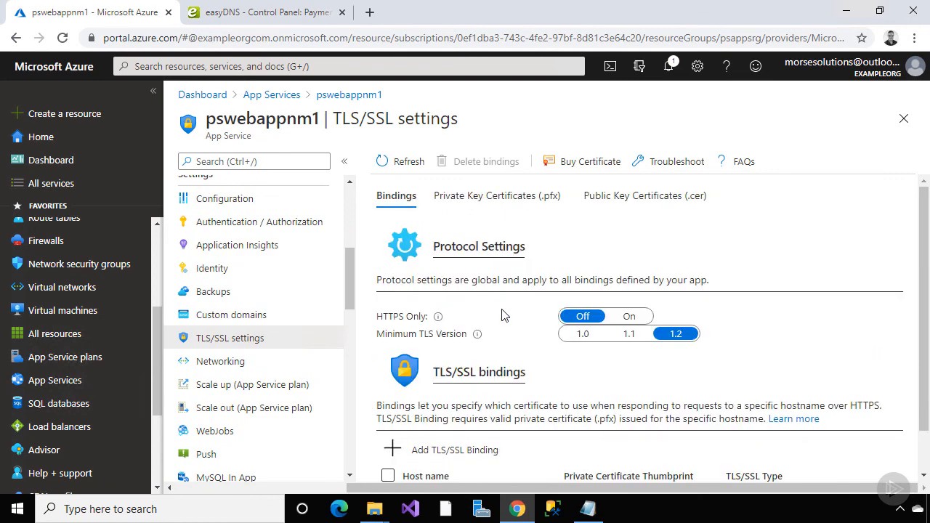
{"action": "left_click", "coordinate": [499, 201]}
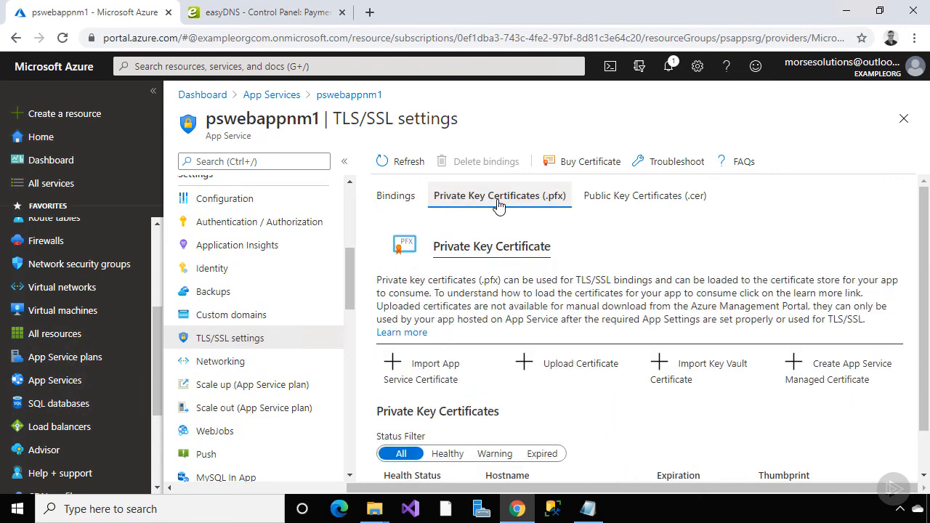
{"action": "left_click", "coordinate": [568, 320]}
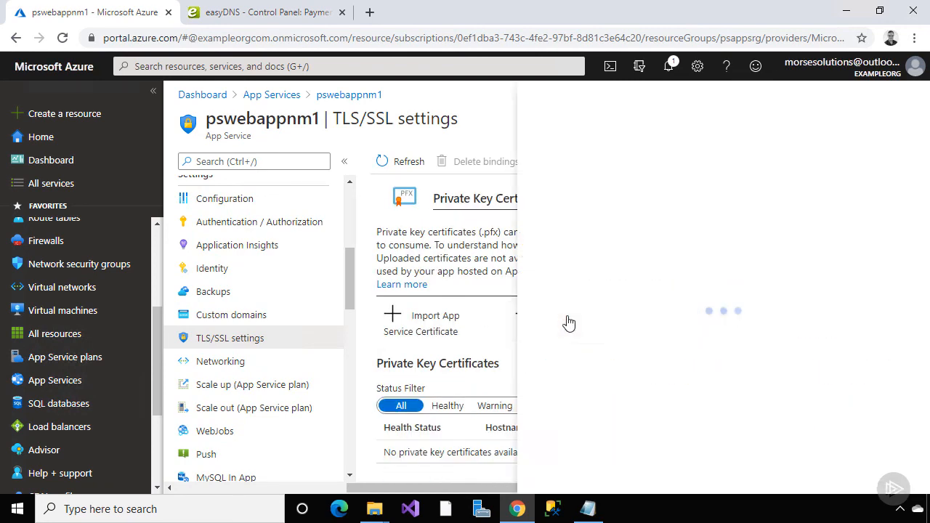
{"action": "left_click", "coordinate": [906, 266]}
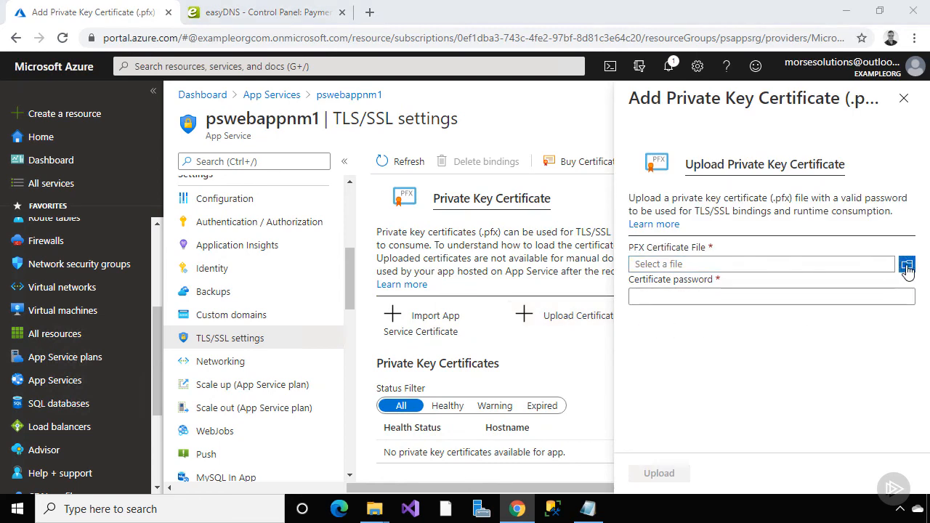
{"action": "left_click_drag", "start_coordinate": [413, 273], "coordinate": [417, 206]}
{"action": "left_click", "coordinate": [356, 214]}
{"action": "left_click", "coordinate": [468, 238]}
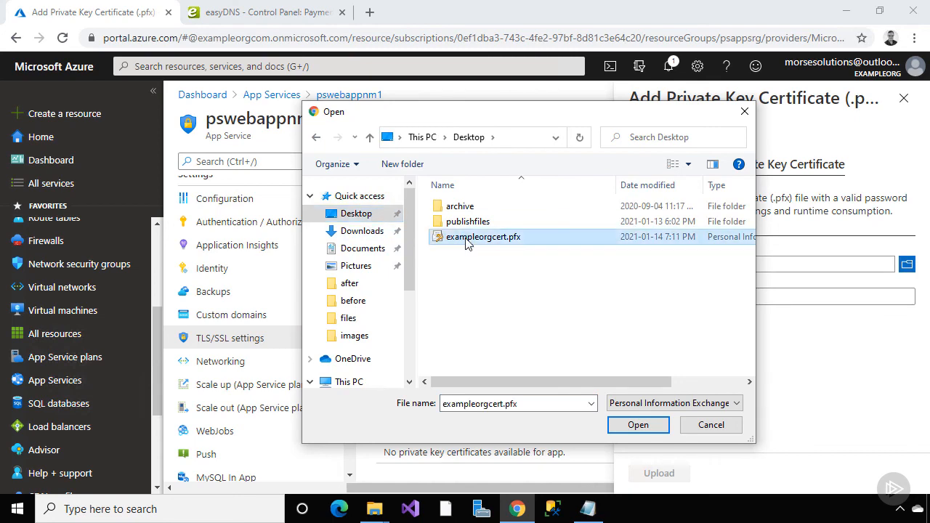
{"action": "double_click", "coordinate": [467, 238]}
{"action": "left_click", "coordinate": [677, 296]}
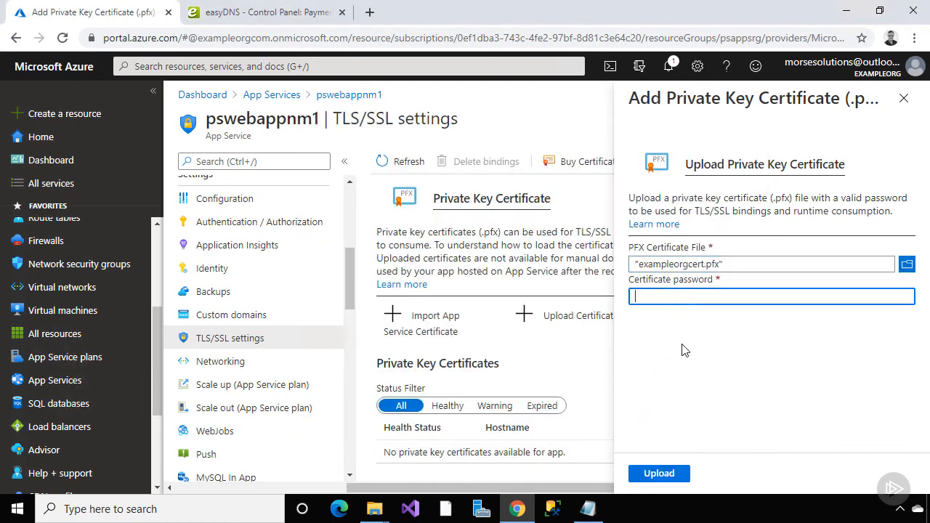
{"action": "type", "text": "••••"}
{"action": "left_click", "coordinate": [659, 474]}
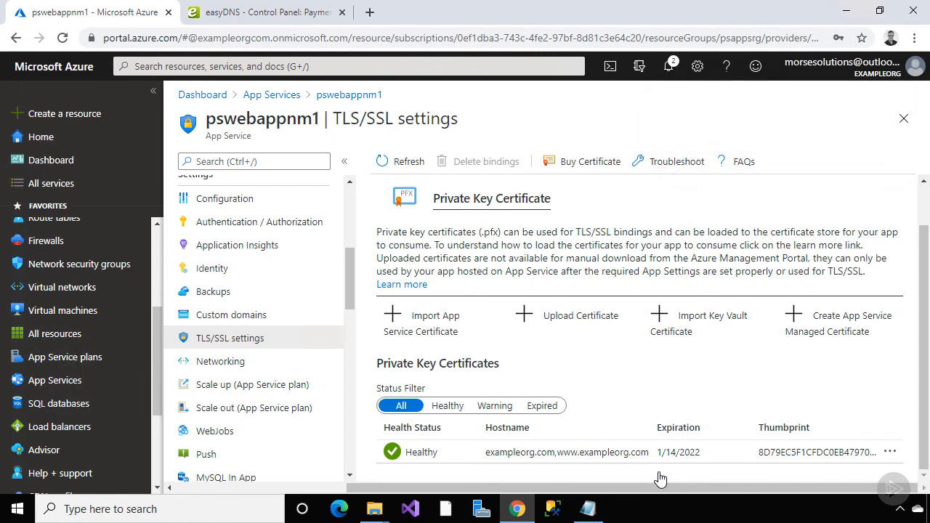
Open and close the new certificate's actions menu to check the uploaded certificate
{"action": "left_click", "coordinate": [896, 453]}
{"action": "left_click", "coordinate": [896, 453]}
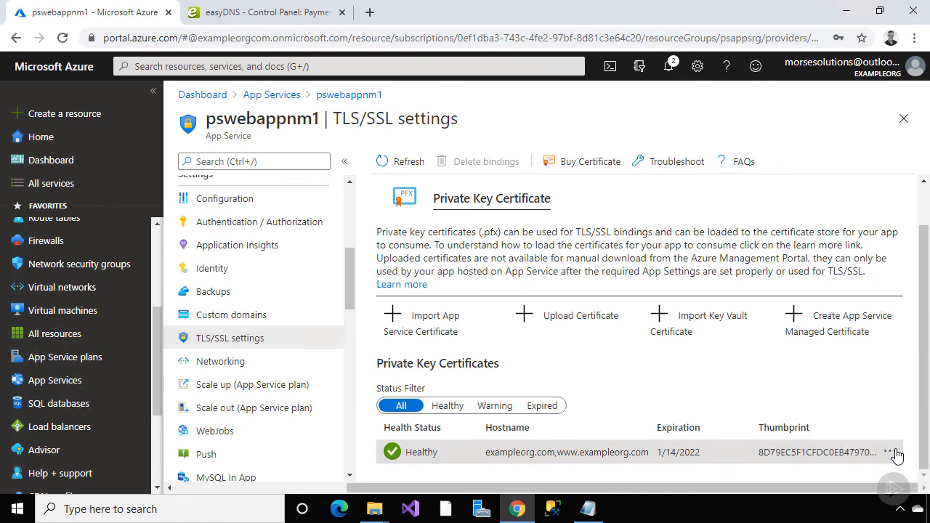
{"action": "left_click", "coordinate": [896, 454]}
{"action": "left_click", "coordinate": [654, 479]}
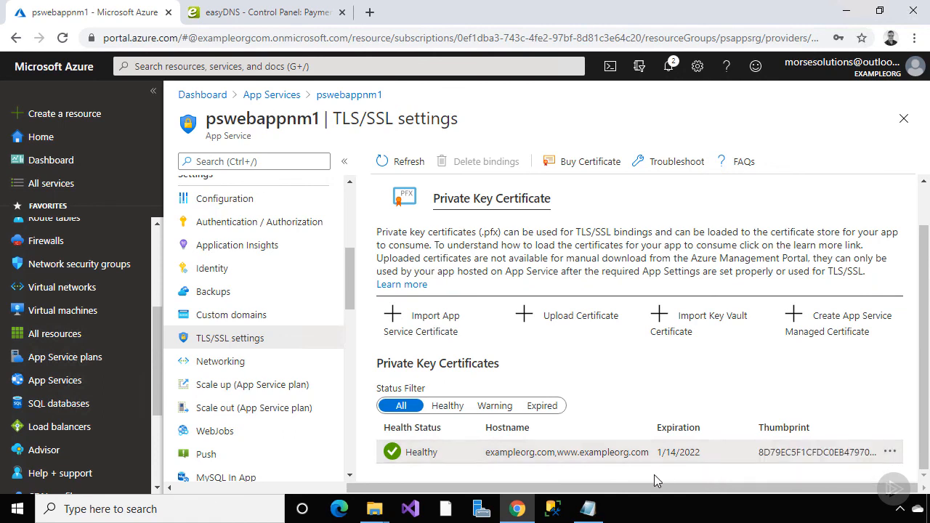
Bind exampleorg.com to the exampleorg.com certificate with TLS/SSL type SNI SSL in Custom domains
{"action": "left_click", "coordinate": [282, 322]}
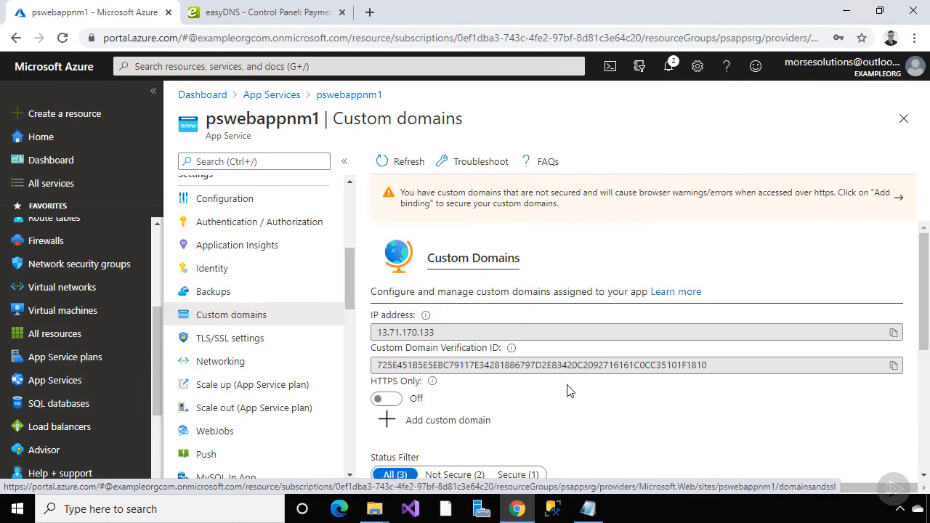
{"action": "scroll", "coordinate": [621, 409], "scroll_direction": "down", "scroll_amount": 2}
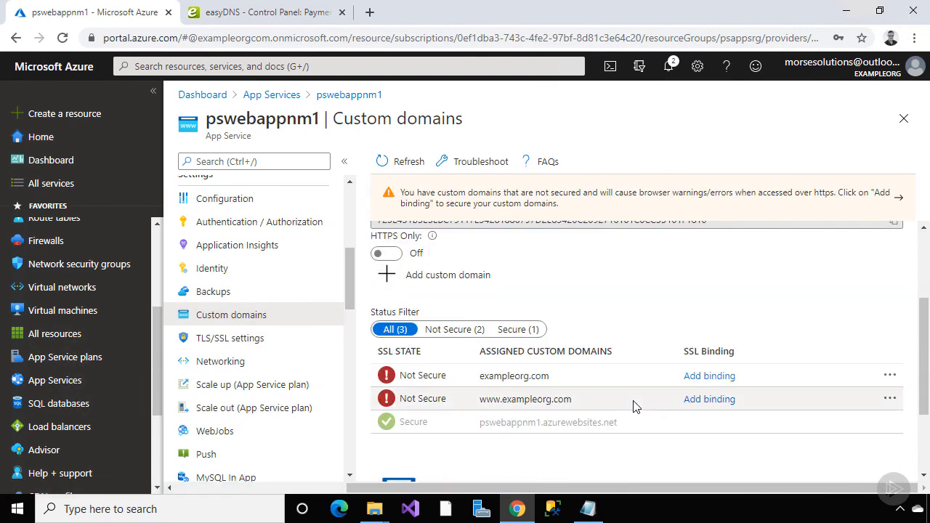
{"action": "left_click", "coordinate": [706, 378]}
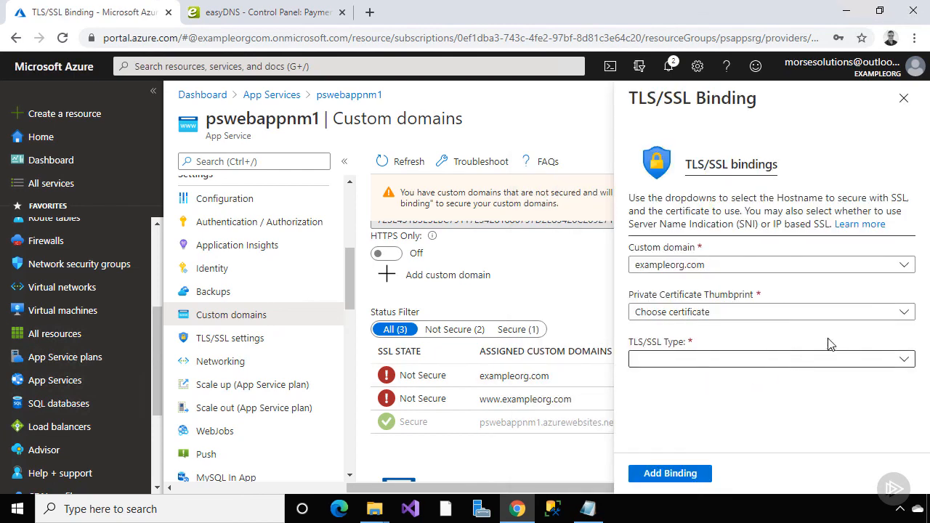
{"action": "left_click", "coordinate": [898, 313]}
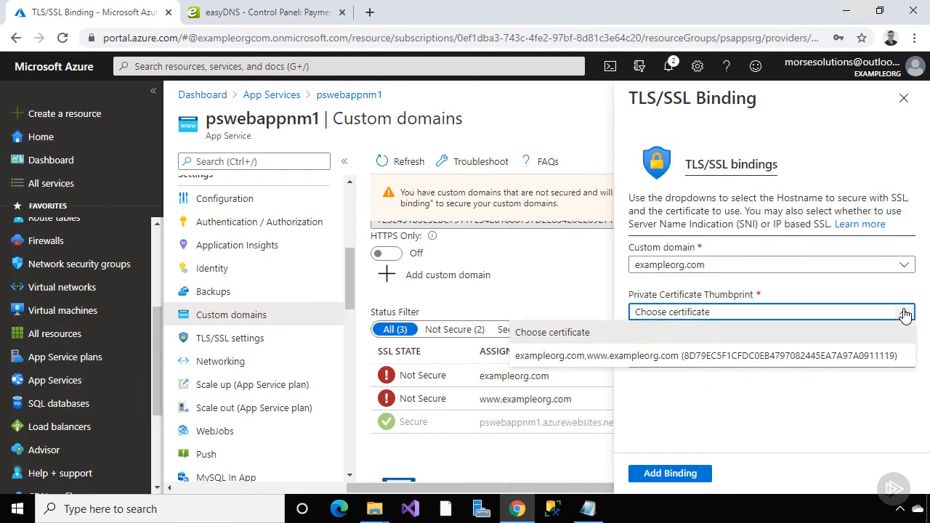
{"action": "left_click", "coordinate": [868, 356]}
{"action": "left_click", "coordinate": [868, 364]}
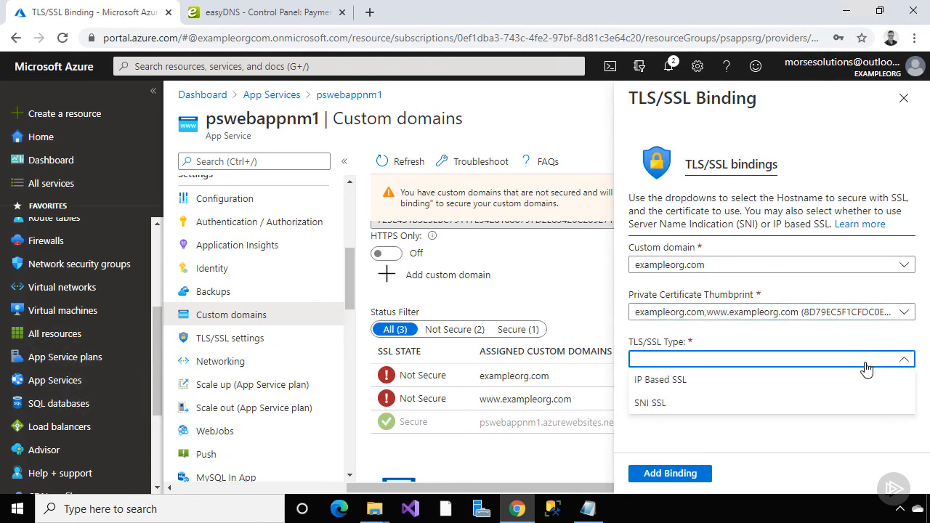
{"action": "left_click", "coordinate": [865, 383]}
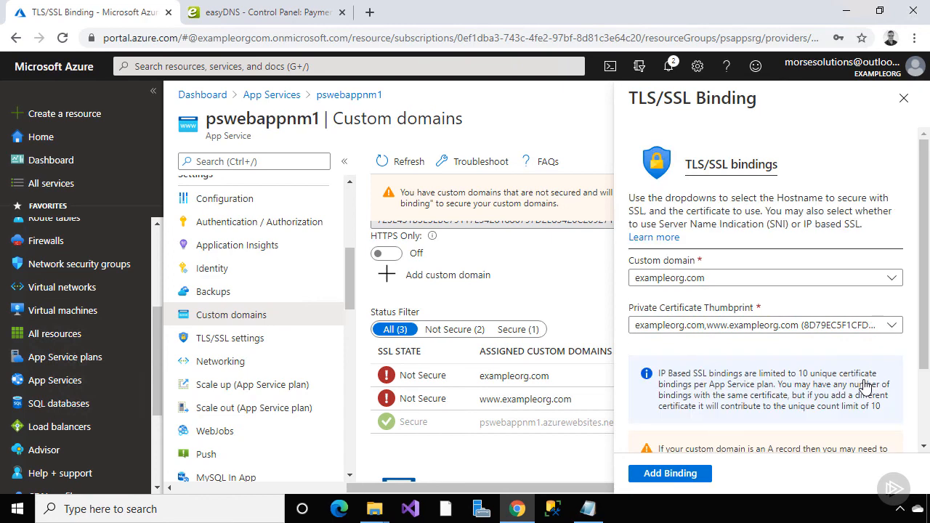
{"action": "scroll", "coordinate": [865, 385], "scroll_direction": "down", "scroll_amount": 2}
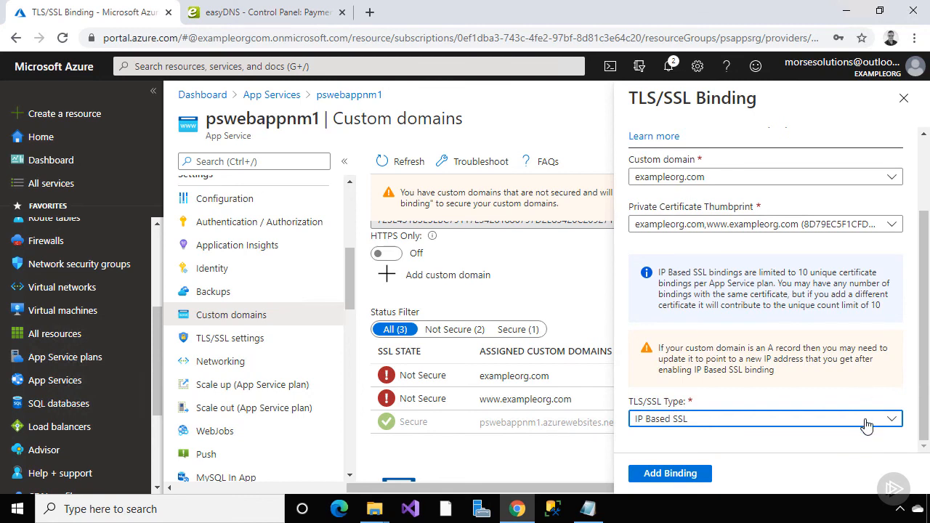
{"action": "left_click", "coordinate": [864, 425]}
{"action": "left_click", "coordinate": [866, 399]}
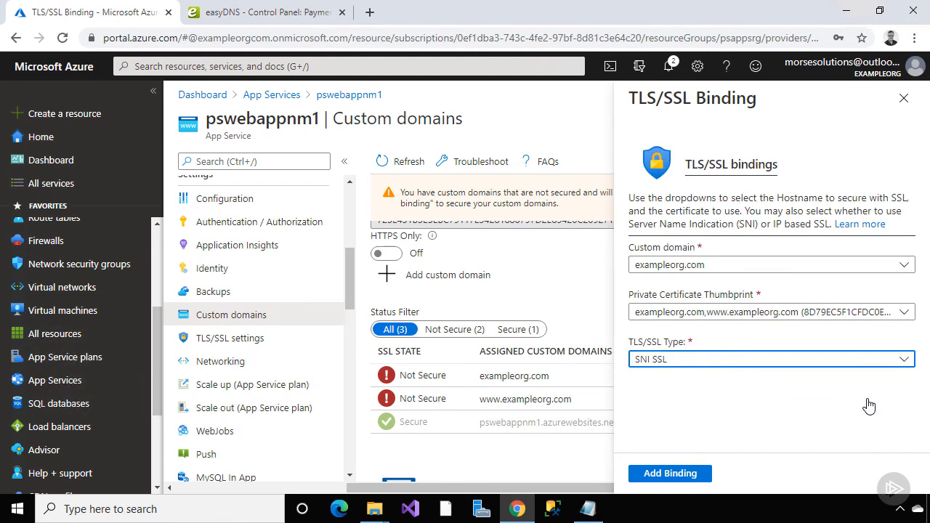
{"action": "left_click", "coordinate": [683, 474]}
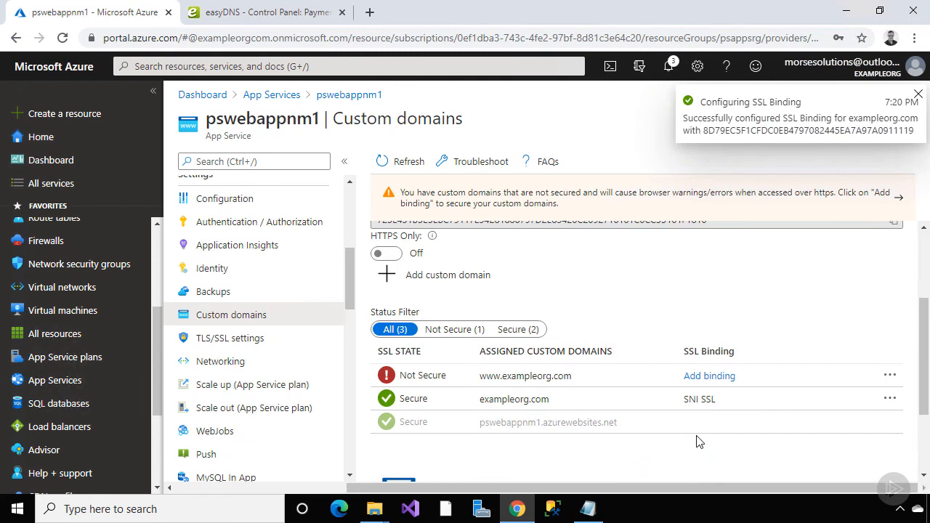
{"action": "left_click", "coordinate": [715, 377]}
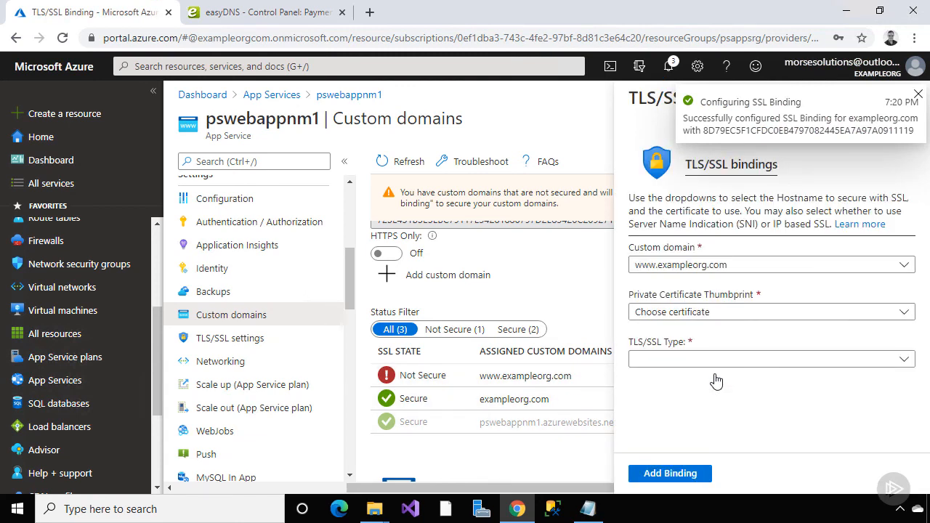
{"action": "left_click", "coordinate": [813, 314]}
{"action": "left_click", "coordinate": [799, 356]}
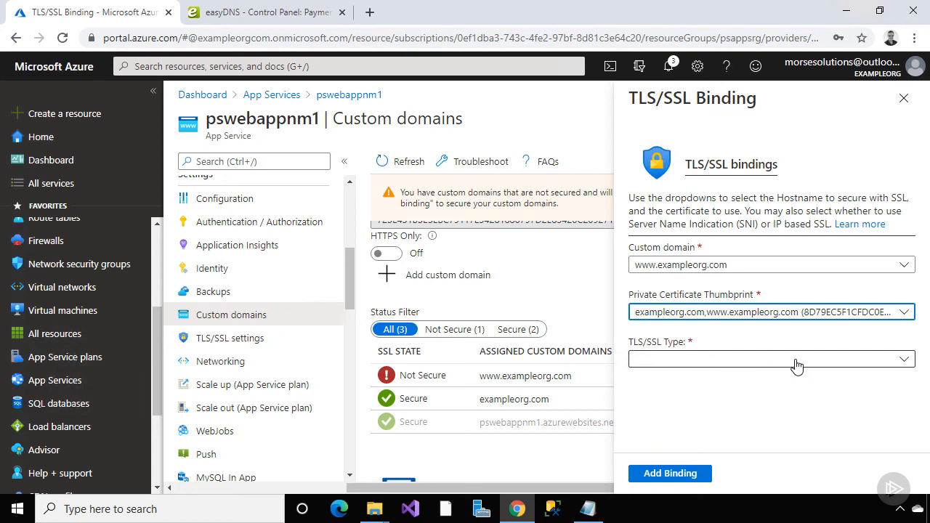
{"action": "left_click", "coordinate": [796, 365]}
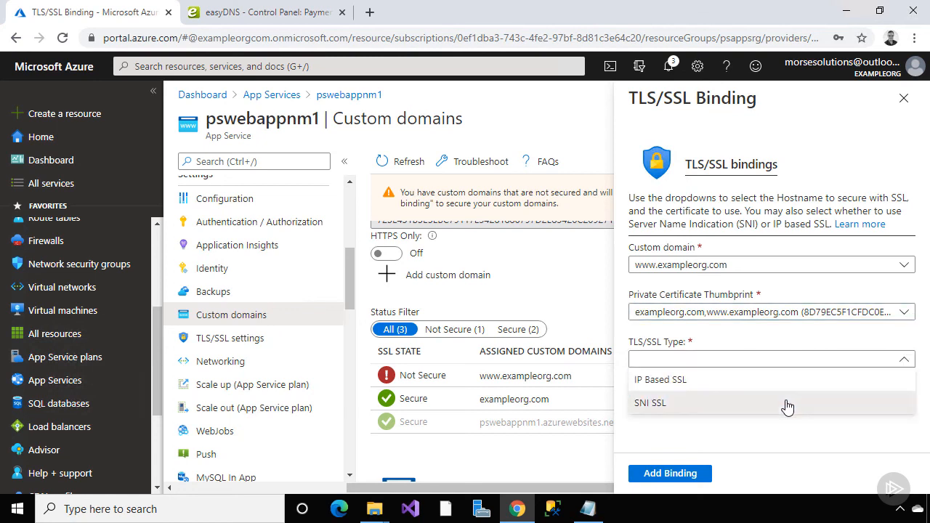
{"action": "left_click", "coordinate": [787, 405]}
{"action": "left_click", "coordinate": [680, 473]}
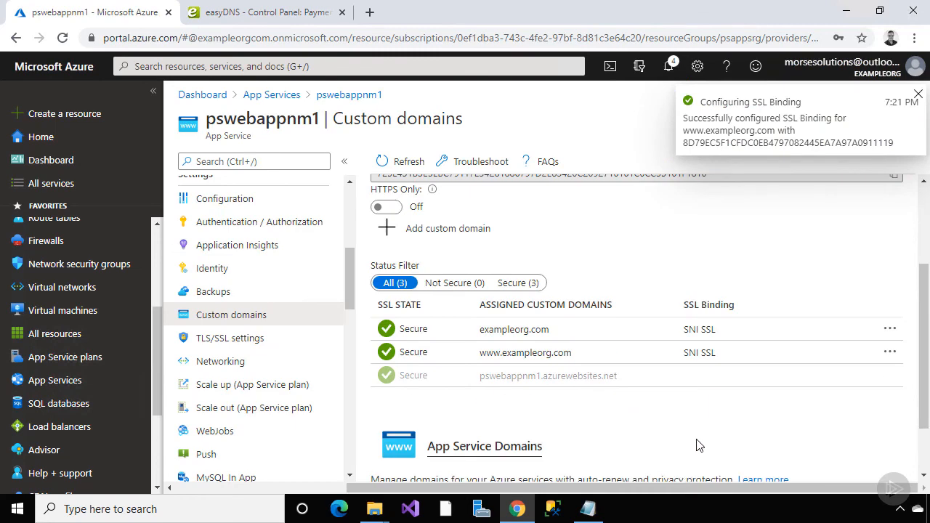
{"action": "left_click_drag", "start_coordinate": [349, 271], "coordinate": [349, 211]}
{"action": "left_click", "coordinate": [296, 194]}
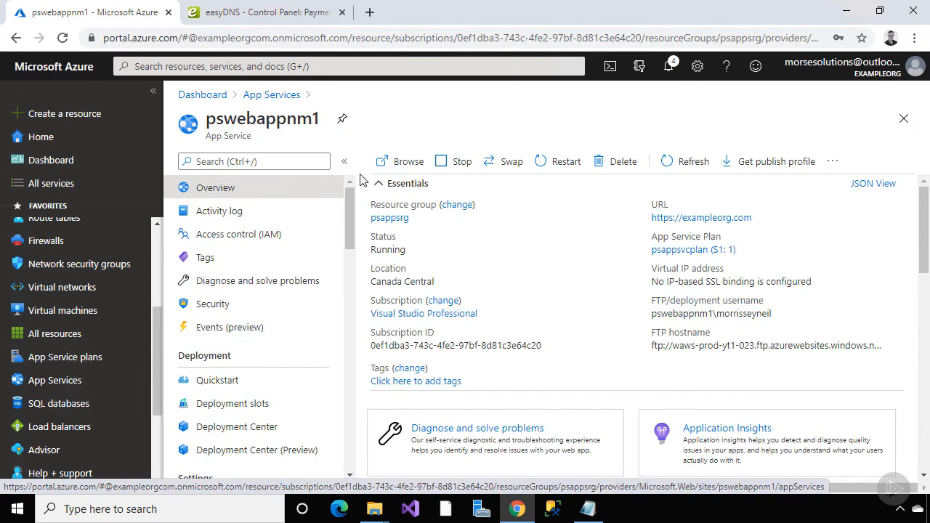
{"action": "left_click", "coordinate": [385, 161]}
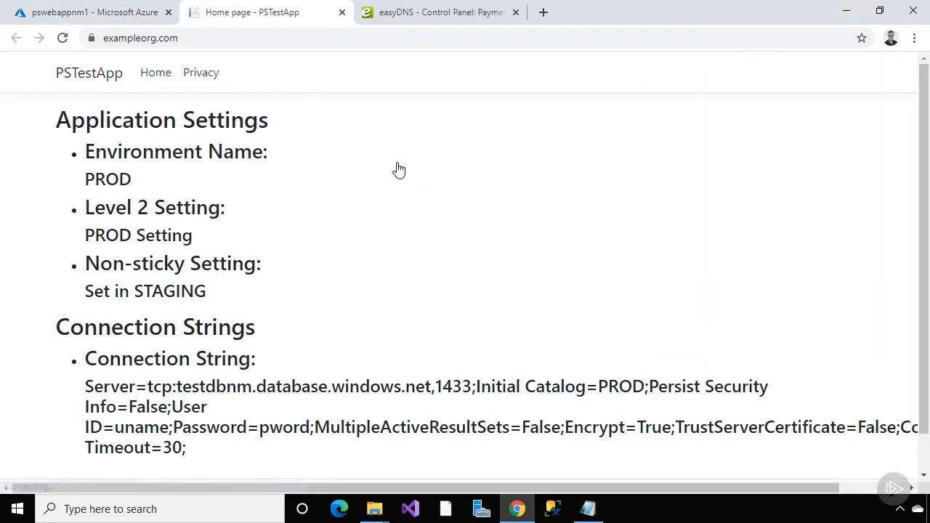
{"action": "left_click", "coordinate": [166, 41]}
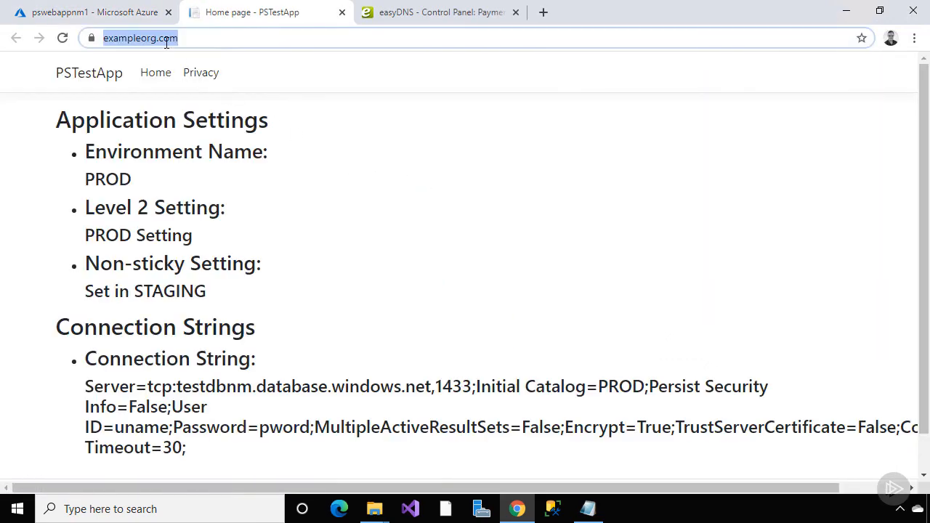
{"action": "left_click", "coordinate": [107, 41]}
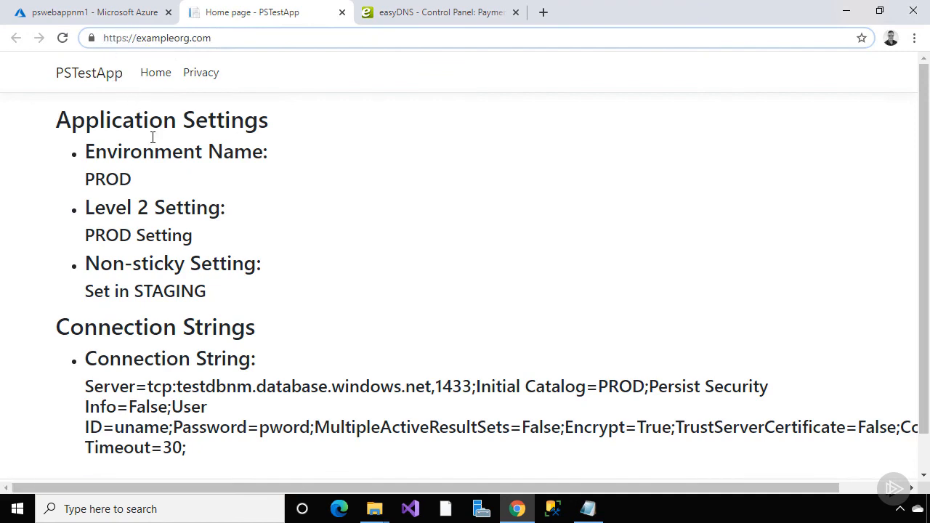
{"action": "left_click", "coordinate": [111, 39]}
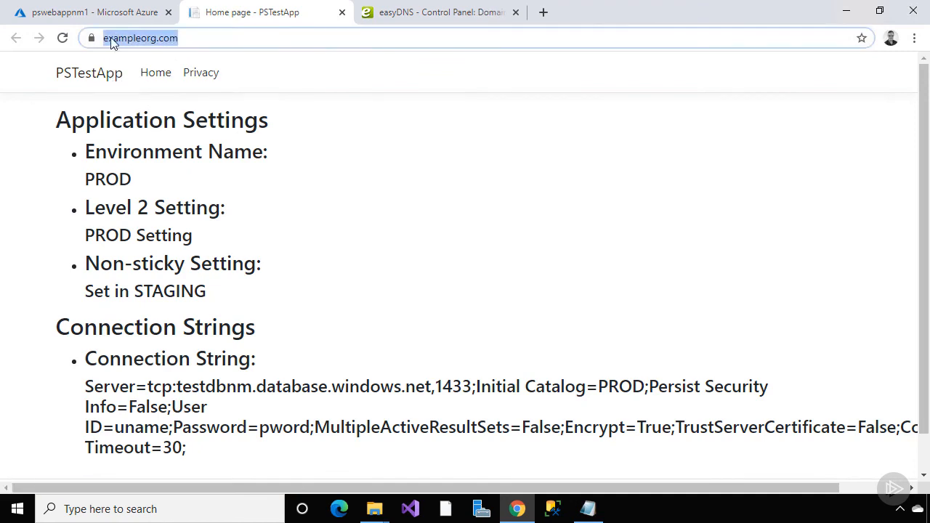
{"action": "left_click", "coordinate": [111, 39]}
{"action": "type", "text": "www"}
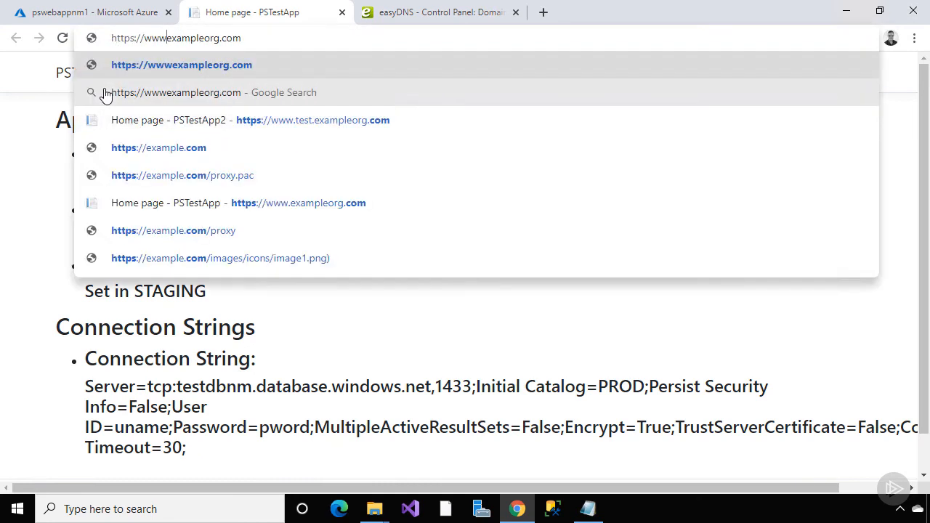
{"action": "type", "text": "."}
{"action": "key", "text": "Return"}
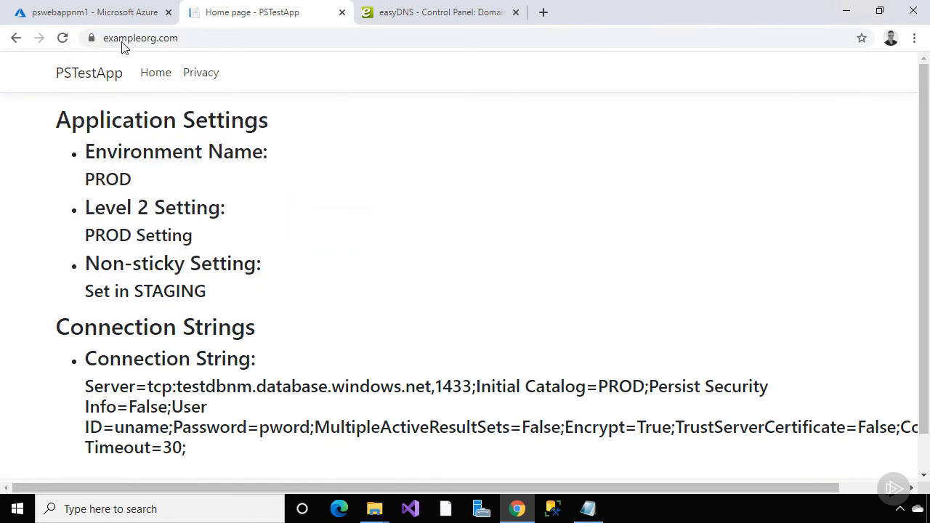
{"action": "left_click", "coordinate": [125, 38]}
{"action": "left_click", "coordinate": [107, 38]}
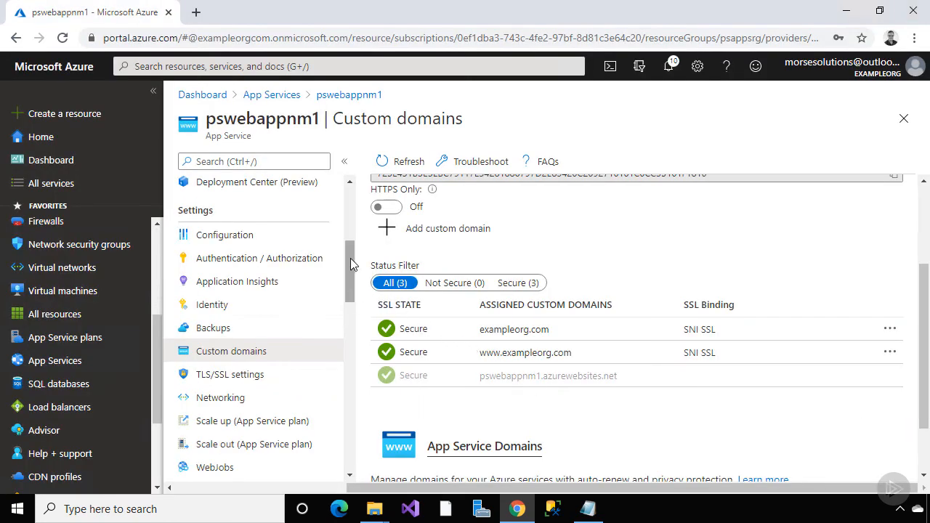
Pin the pswebappnm1 app service to My Dashboard (2) from its overview
{"action": "left_click_drag", "start_coordinate": [345, 265], "coordinate": [349, 189]}
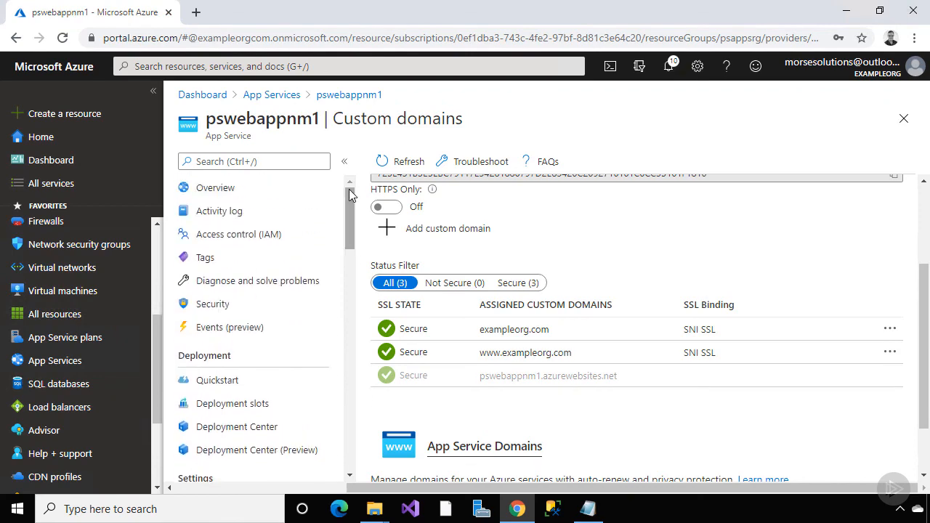
{"action": "left_click", "coordinate": [312, 188]}
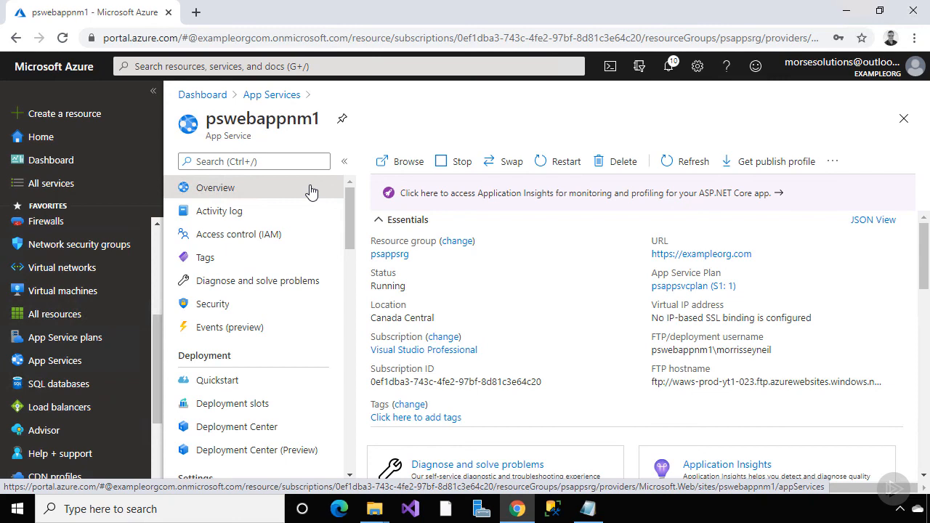
{"action": "left_click", "coordinate": [342, 119]}
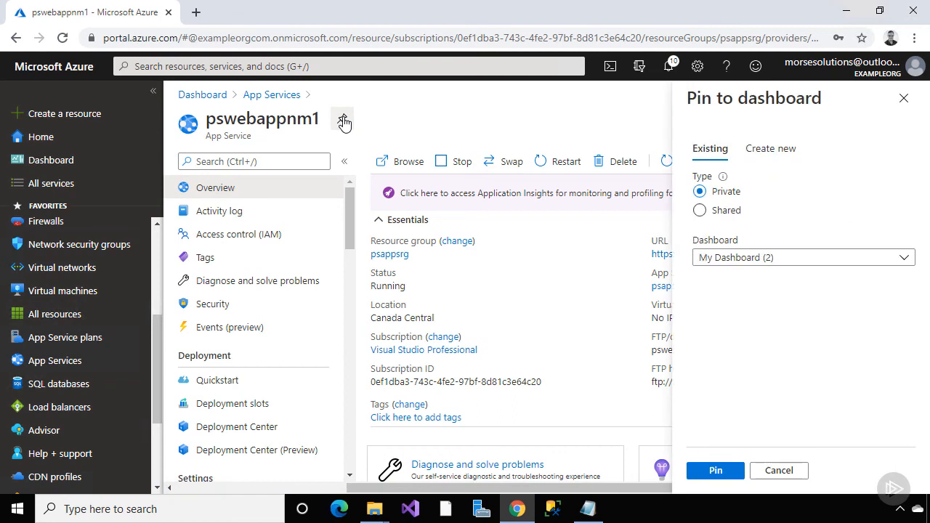
{"action": "left_click", "coordinate": [723, 471]}
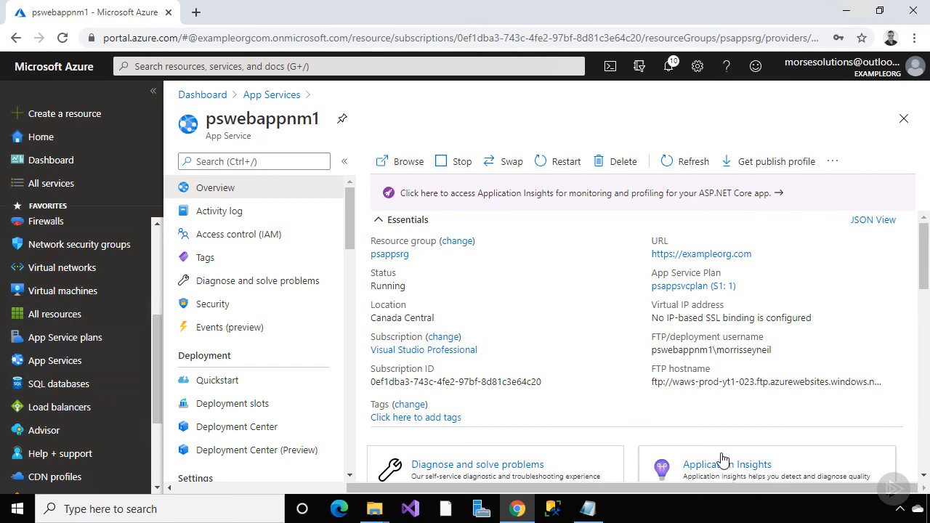
Copy the app's site URL and open the Azure Active Directory overview
{"action": "left_click", "coordinate": [761, 255]}
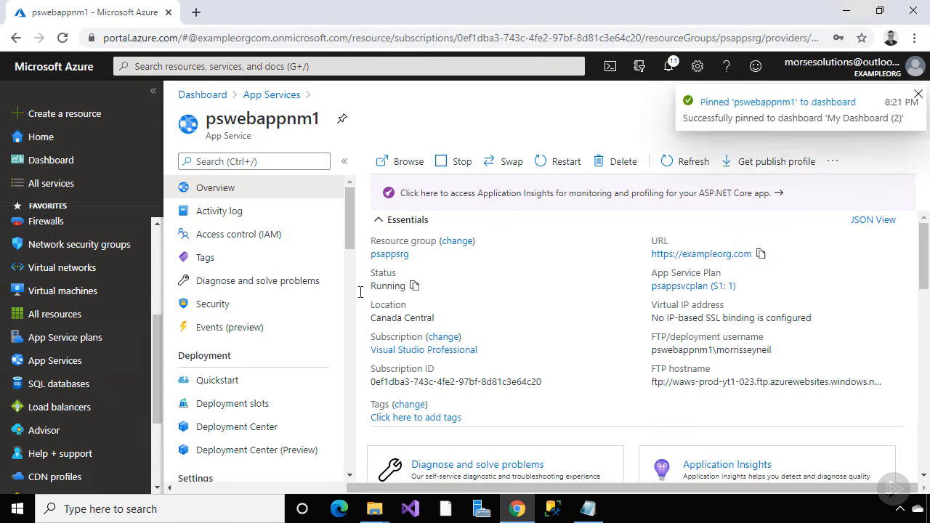
{"action": "left_click_drag", "start_coordinate": [161, 363], "coordinate": [155, 278]}
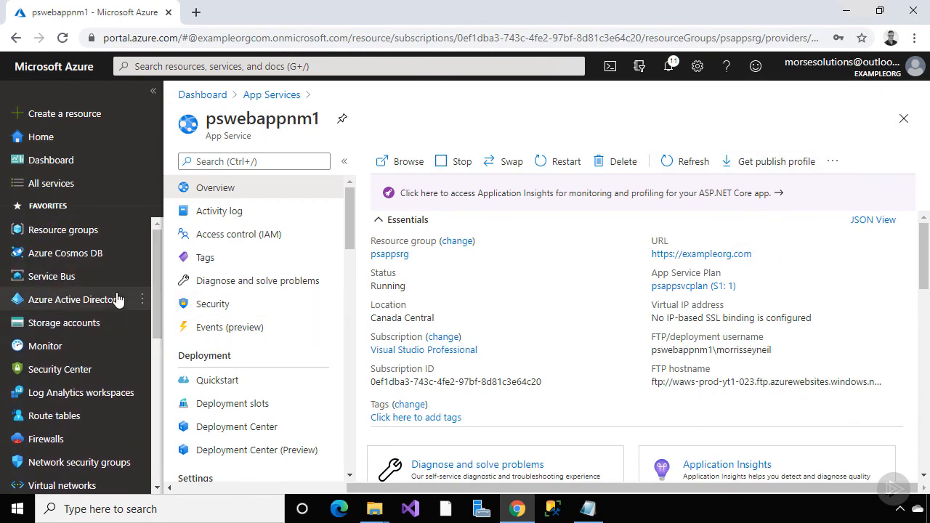
{"action": "left_click", "coordinate": [117, 298]}
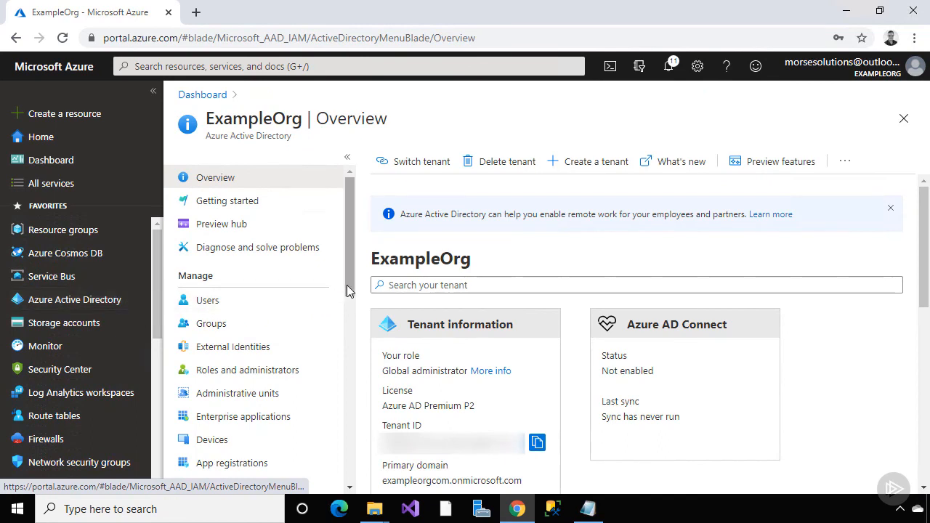
{"action": "left_click_drag", "start_coordinate": [346, 290], "coordinate": [346, 347]}
{"action": "left_click", "coordinate": [271, 315]}
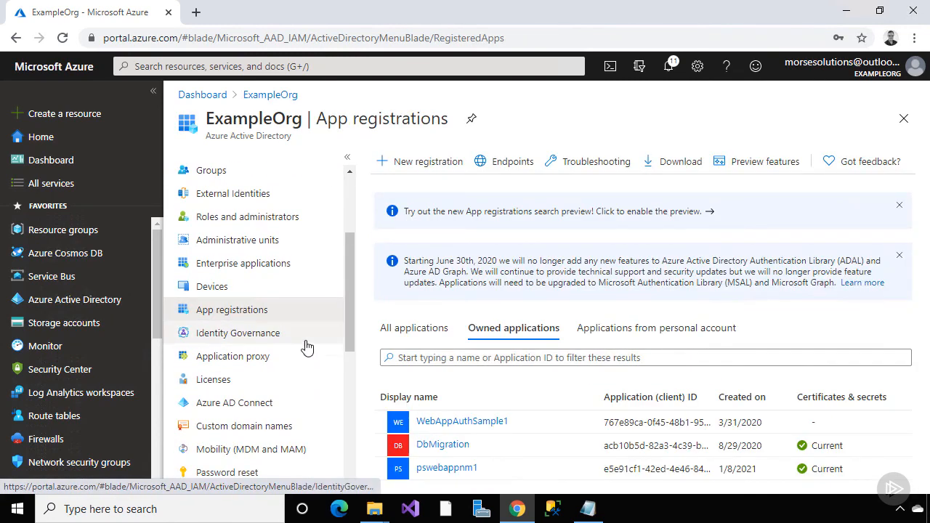
{"action": "left_click", "coordinate": [434, 469]}
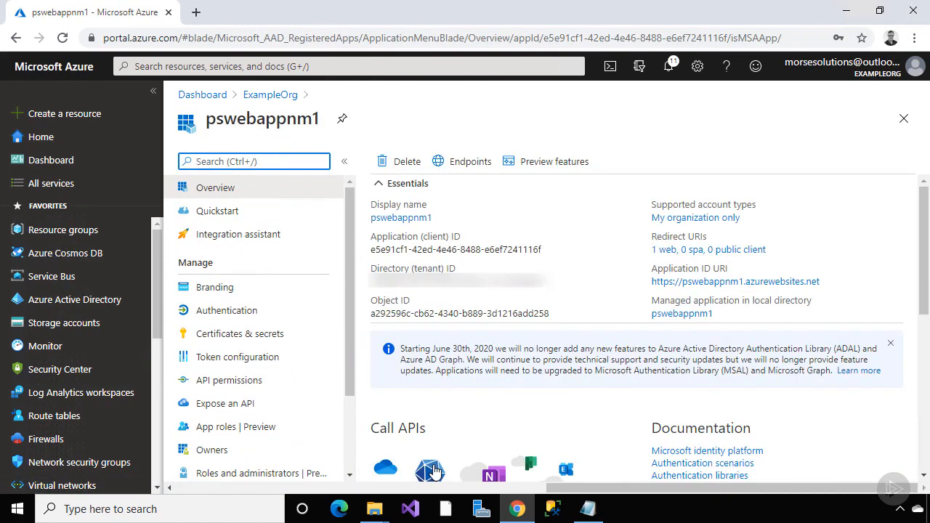
{"action": "left_click", "coordinate": [271, 296]}
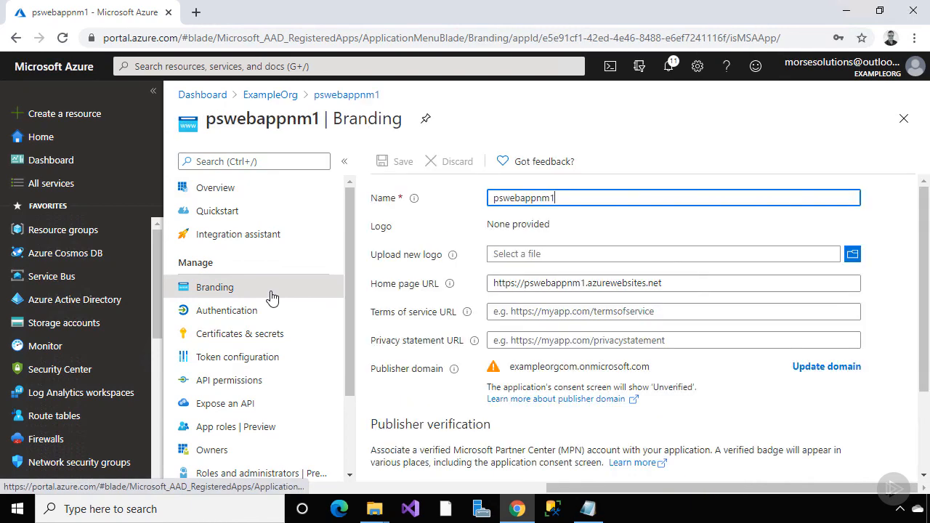
{"action": "left_click_drag", "start_coordinate": [667, 283], "coordinate": [481, 289]}
{"action": "key", "text": "ctrl+v"}
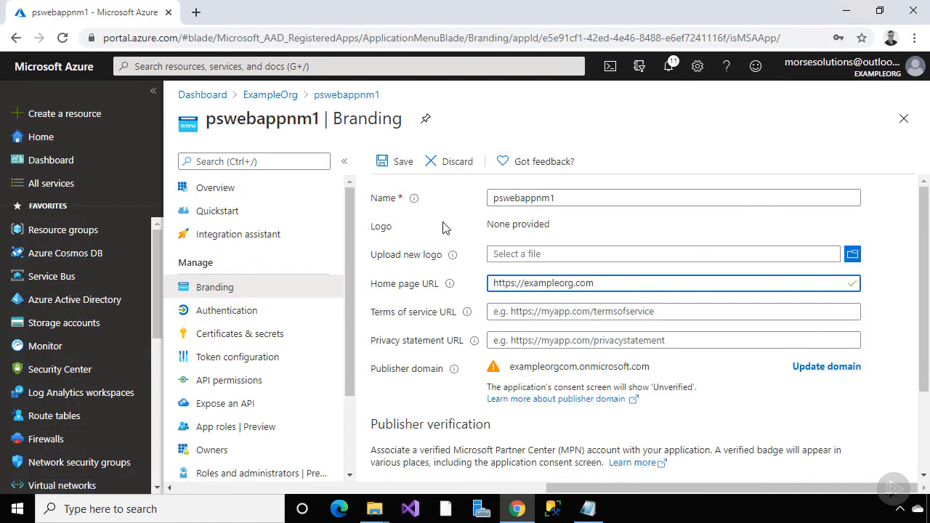
{"action": "left_click", "coordinate": [396, 163]}
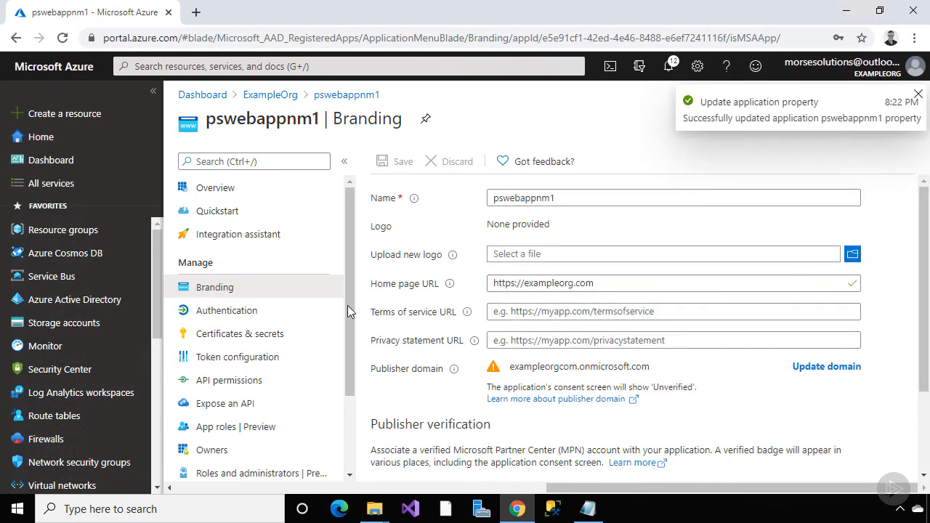
{"action": "left_click", "coordinate": [299, 403]}
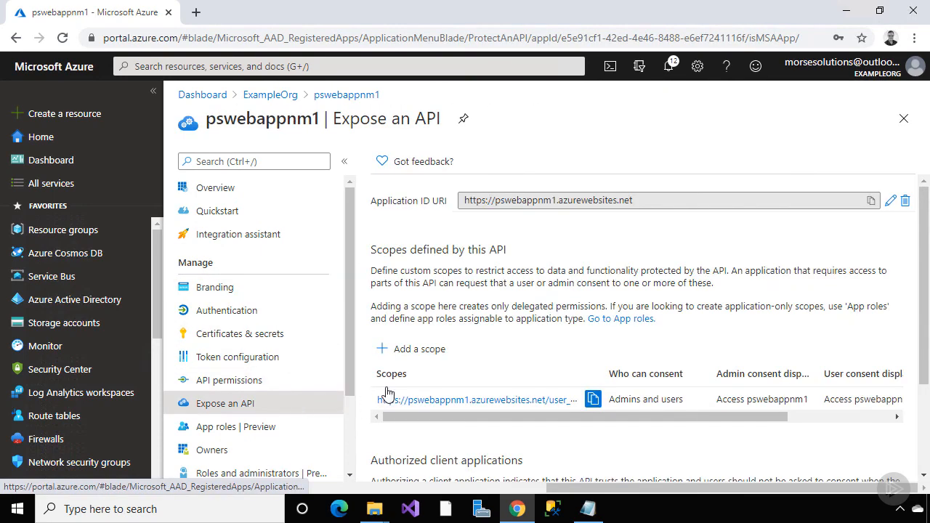
{"action": "left_click", "coordinate": [891, 204]}
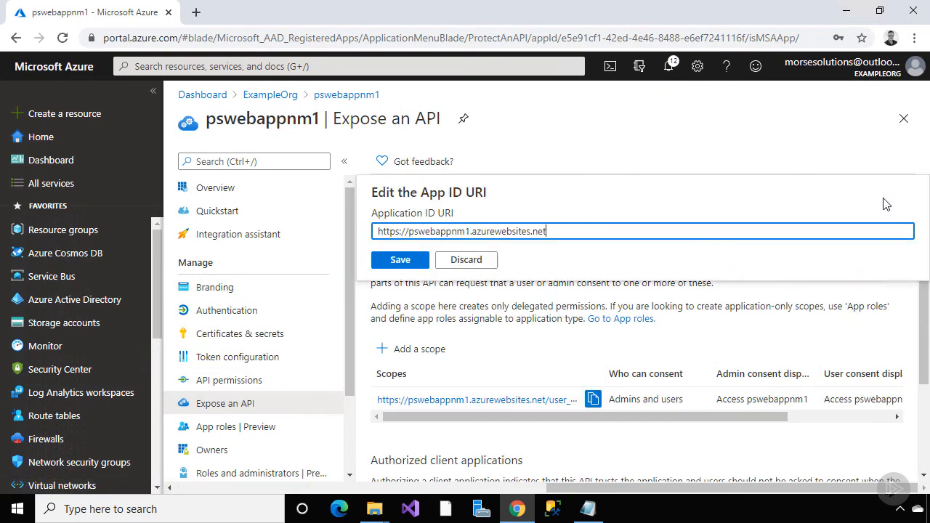
{"action": "left_click_drag", "start_coordinate": [586, 233], "coordinate": [360, 233]}
{"action": "key", "text": "ctrl+v"}
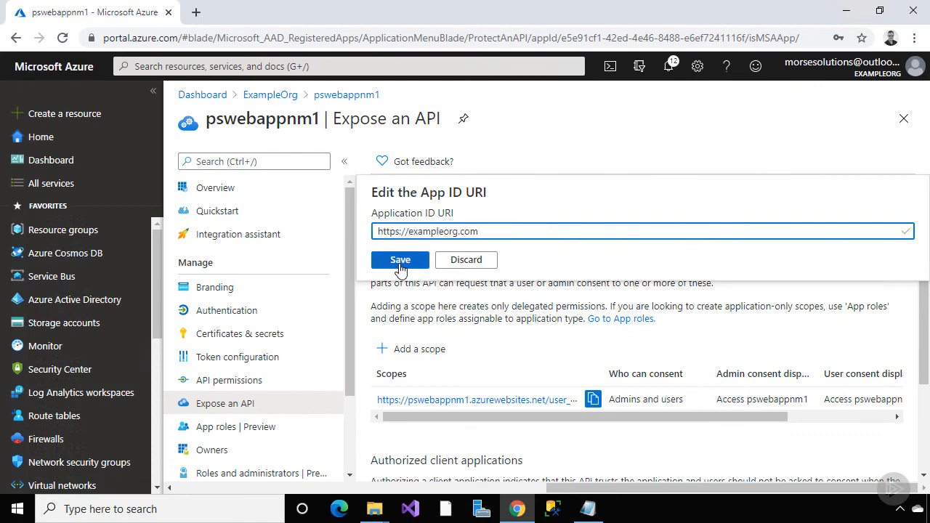
{"action": "left_click", "coordinate": [399, 260]}
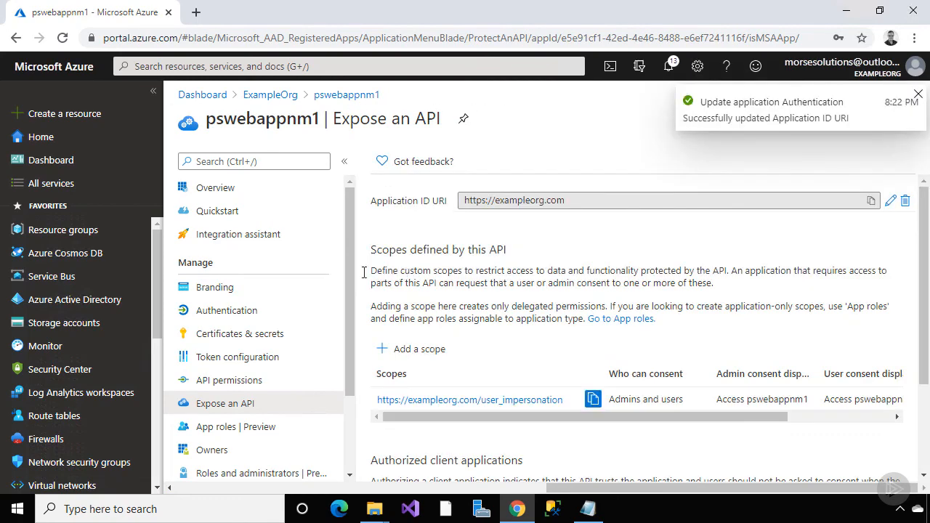
{"action": "left_click", "coordinate": [290, 311]}
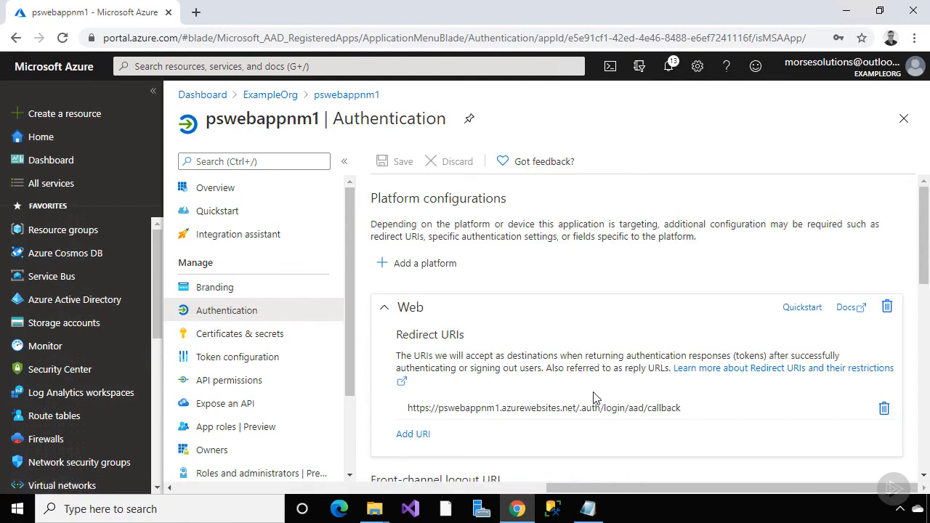
{"action": "left_click", "coordinate": [706, 407]}
{"action": "left_click_drag", "start_coordinate": [579, 407], "coordinate": [394, 407]}
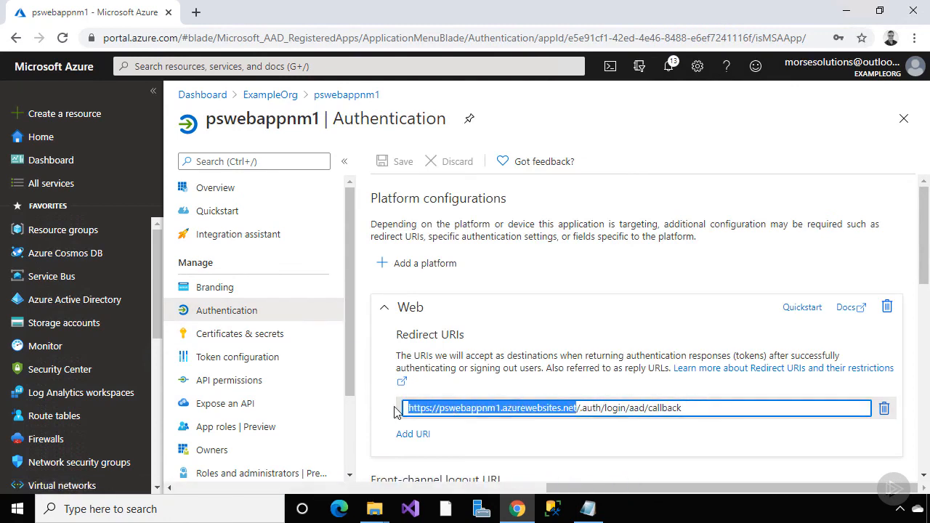
{"action": "key", "text": "ctrl+v"}
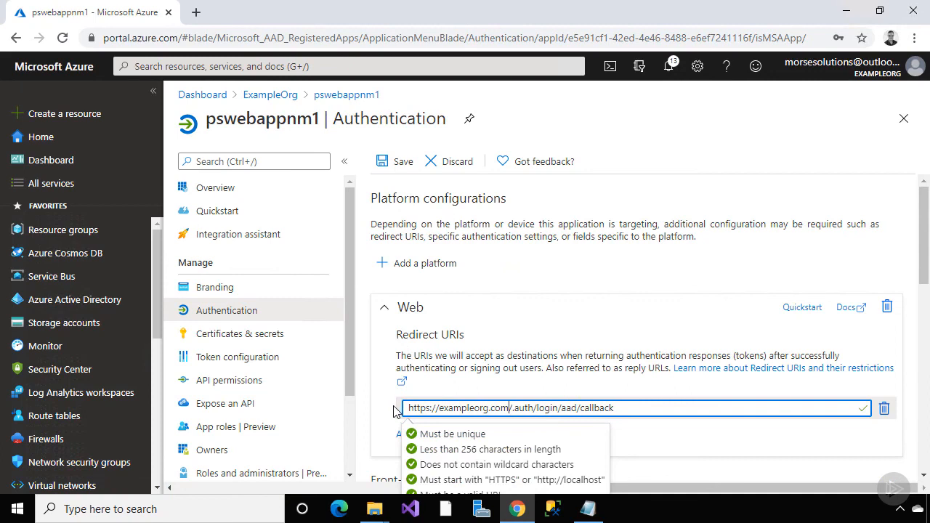
{"action": "left_click_drag", "start_coordinate": [616, 407], "coordinate": [392, 409]}
{"action": "key", "text": "ctrl+c"}
{"action": "left_click", "coordinate": [413, 433]}
{"action": "key", "text": "ctrl+v"}
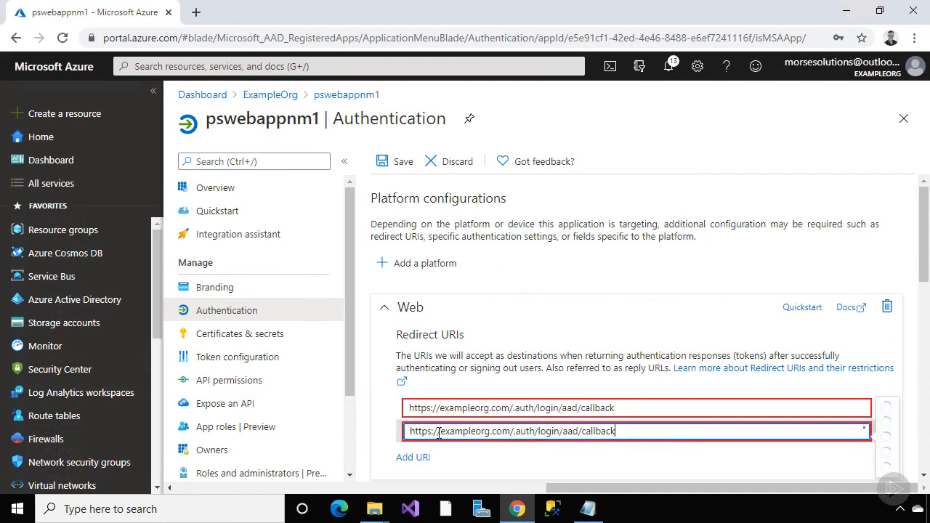
{"action": "left_click", "coordinate": [441, 432]}
{"action": "type", "text": "www."}
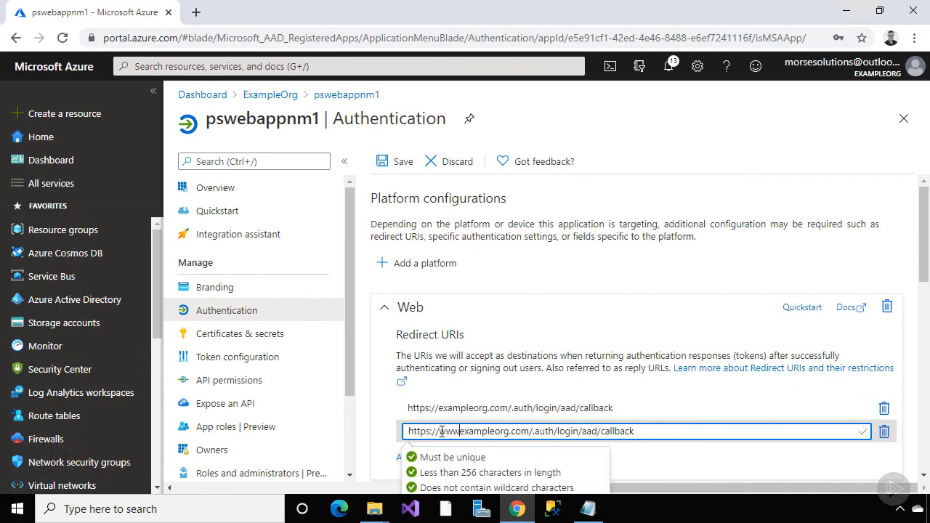
{"action": "left_click", "coordinate": [600, 386]}
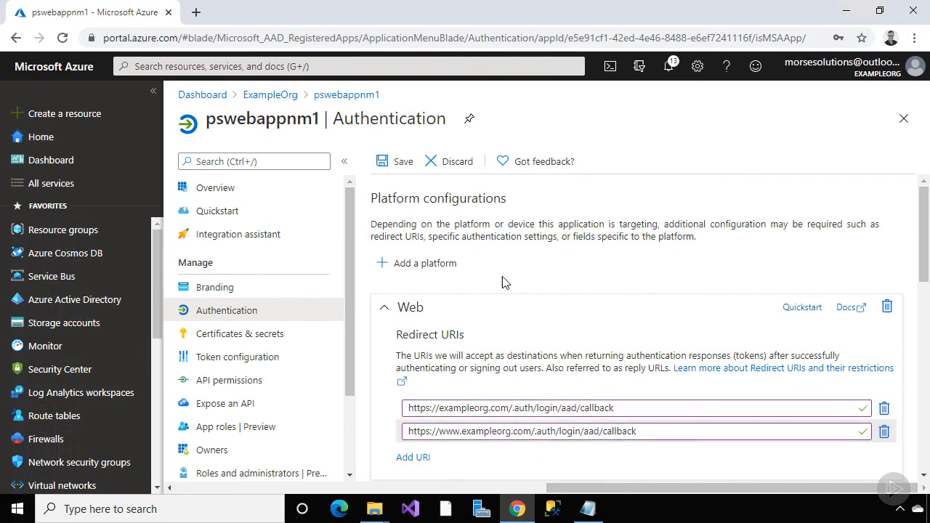
{"action": "left_click", "coordinate": [401, 164]}
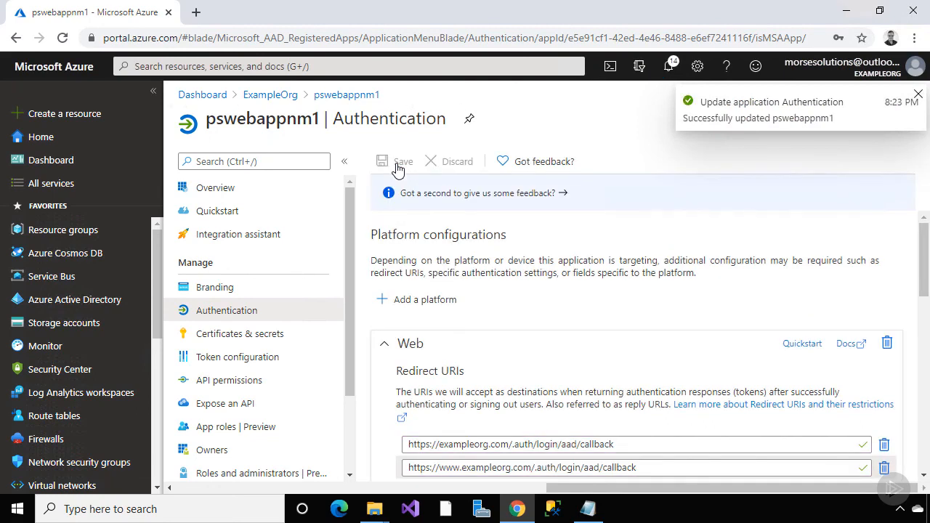
{"action": "left_click", "coordinate": [111, 167]}
Turn on App Service Authentication for pswebappnm1 and add the callback URL as an allowed token audience
{"action": "left_click", "coordinate": [243, 240]}
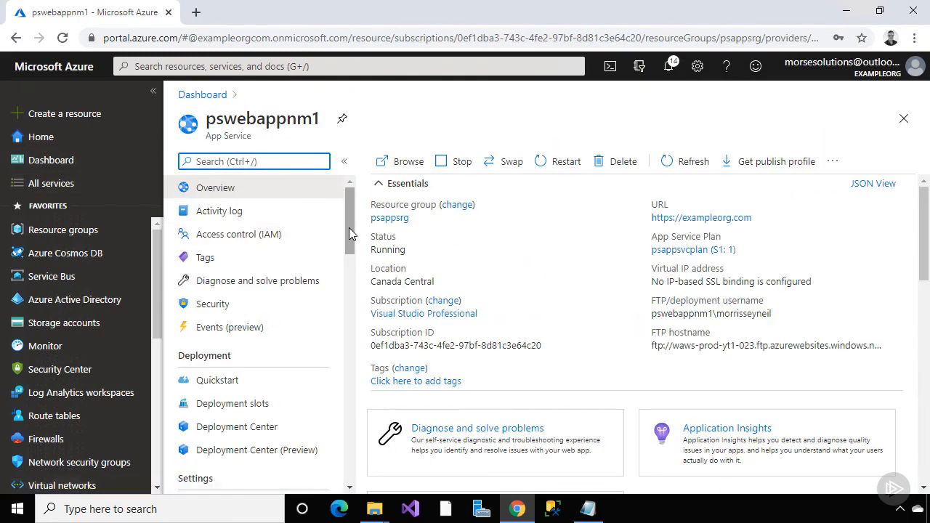
{"action": "left_click_drag", "start_coordinate": [349, 227], "coordinate": [354, 290]}
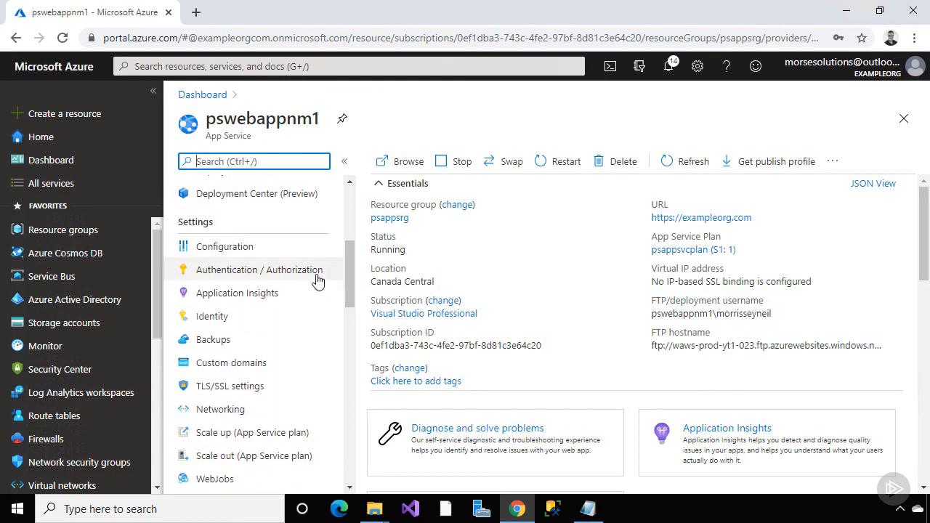
{"action": "left_click", "coordinate": [317, 280]}
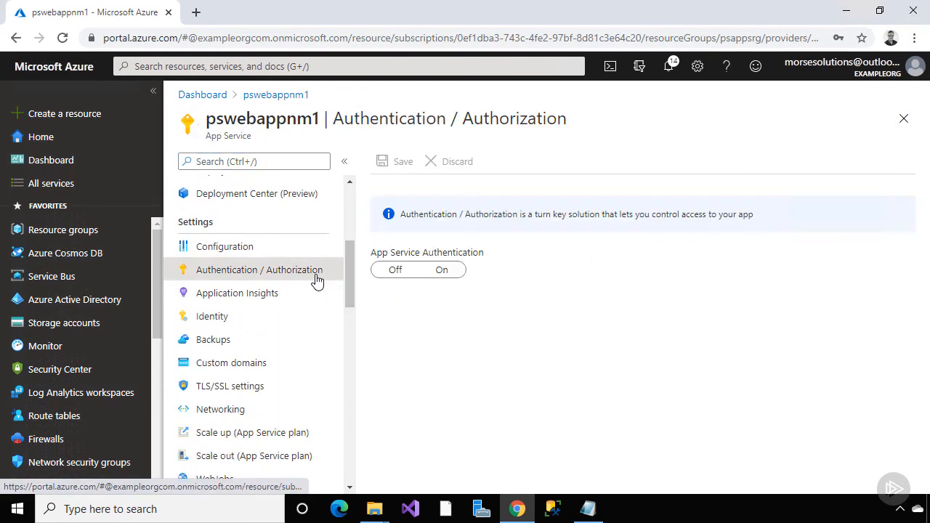
{"action": "left_click", "coordinate": [437, 274]}
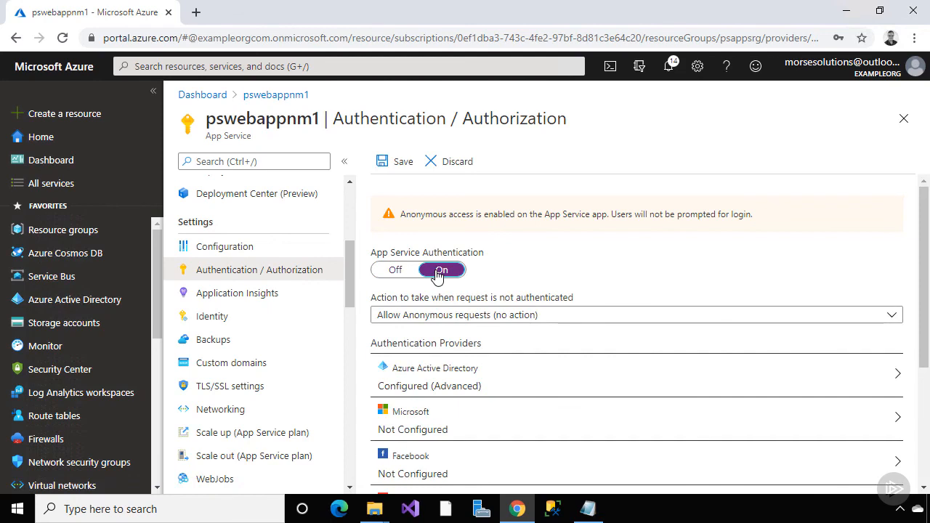
{"action": "left_click", "coordinate": [457, 372]}
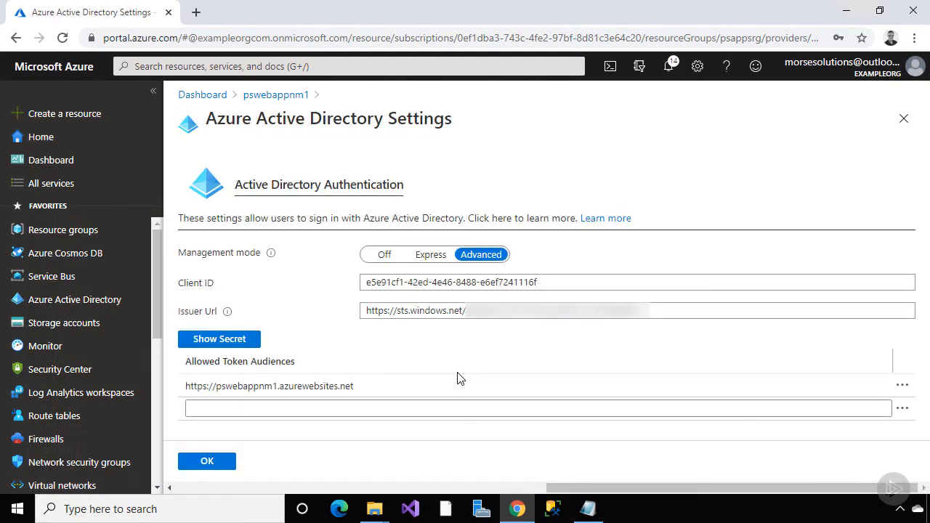
{"action": "left_click", "coordinate": [444, 408]}
{"action": "key", "text": "ctrl+v"}
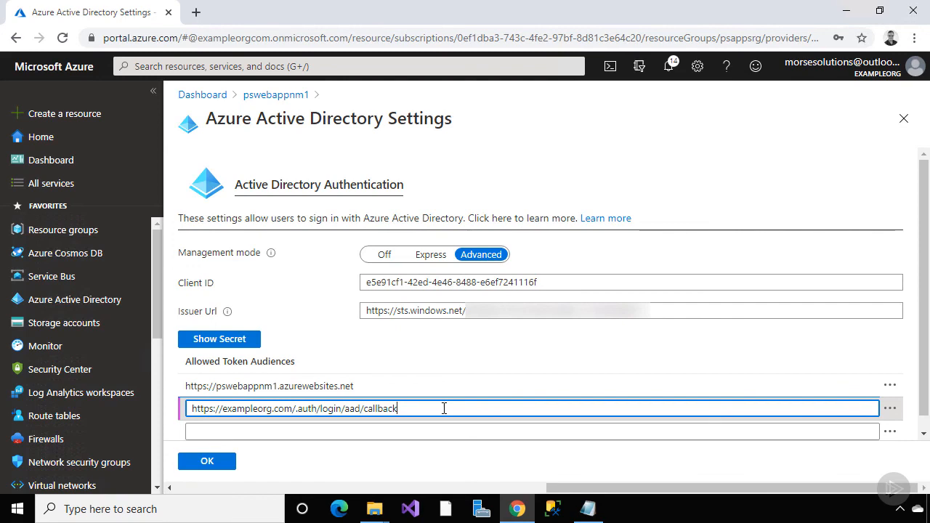
Change the first allowed token audience to the www callback URL and confirm the Azure AD settings
{"action": "left_click", "coordinate": [421, 386]}
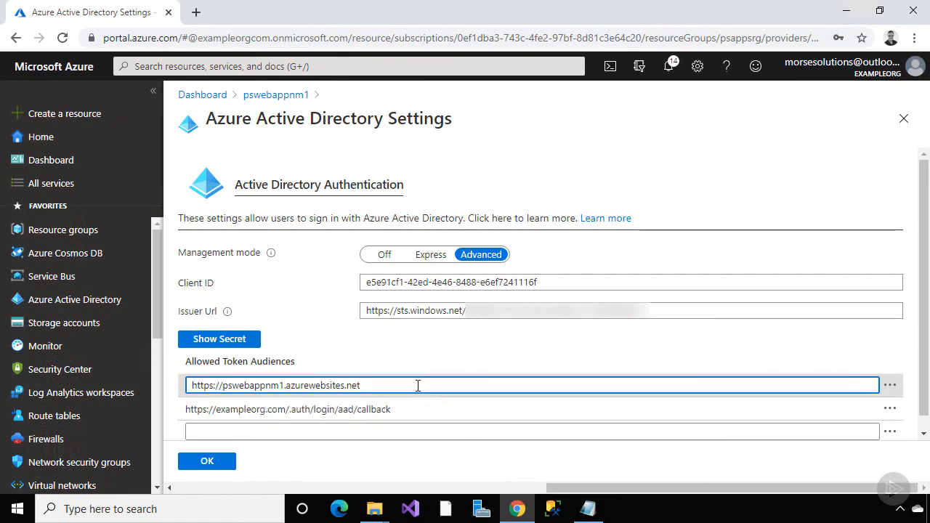
{"action": "left_click_drag", "start_coordinate": [417, 386], "coordinate": [187, 385]}
{"action": "key", "text": "ctrl+v"}
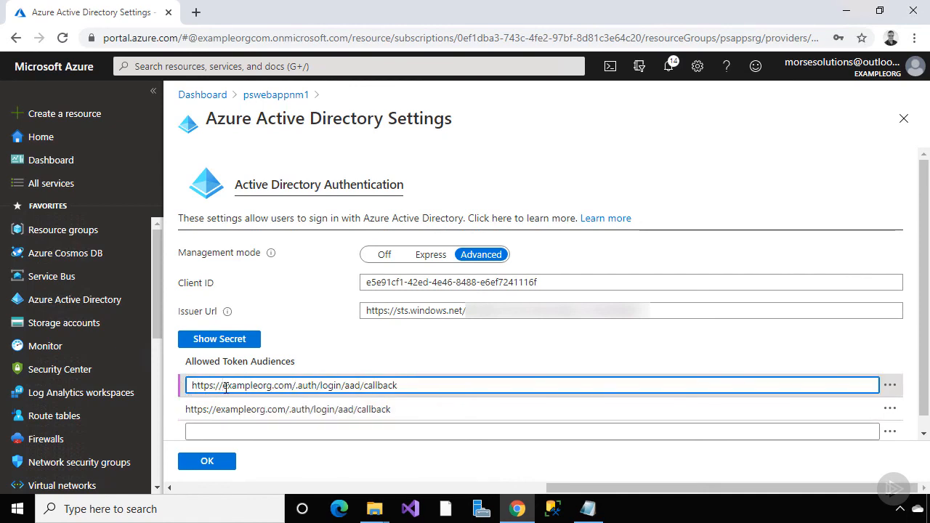
{"action": "left_click", "coordinate": [223, 387]}
{"action": "type", "text": "www."}
{"action": "left_click", "coordinate": [332, 347]}
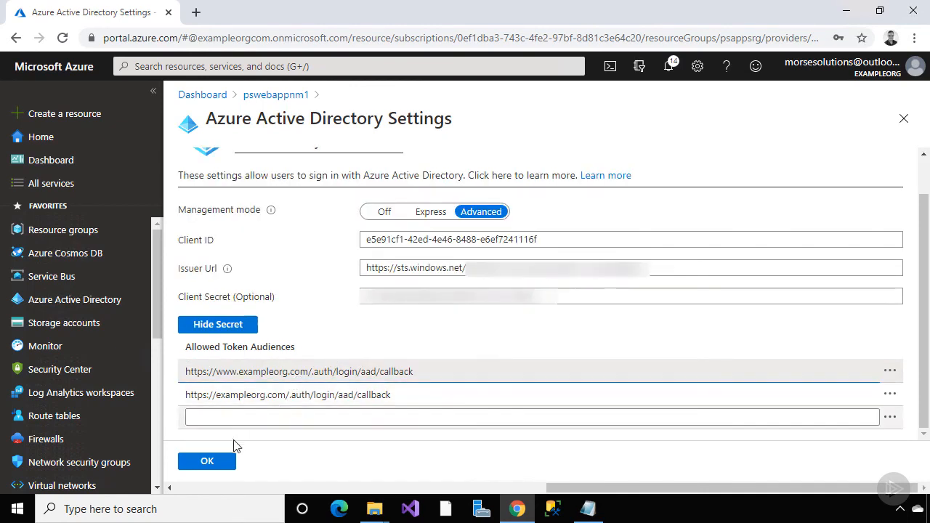
{"action": "left_click", "coordinate": [208, 463]}
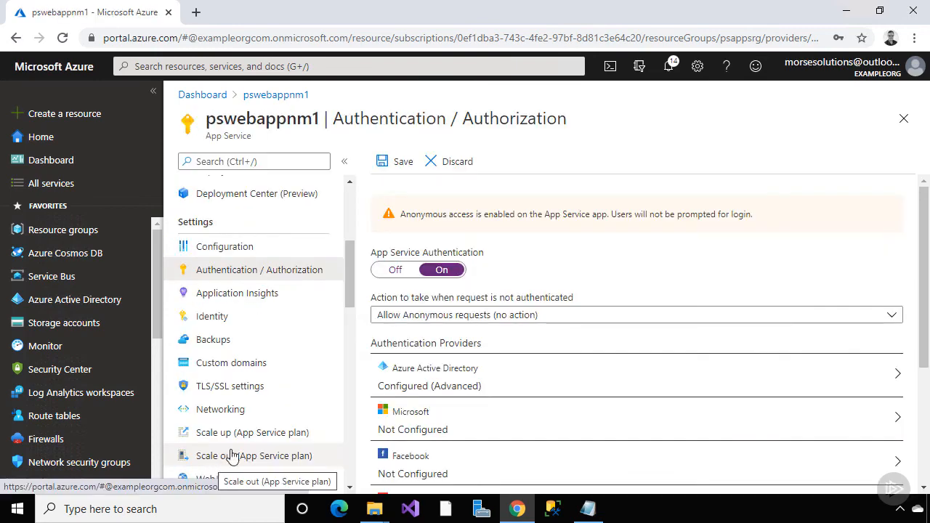
Require 'Log in with Azure Active Directory' for unauthenticated requests and save the settings
{"action": "left_click", "coordinate": [422, 320]}
{"action": "left_click", "coordinate": [514, 204]}
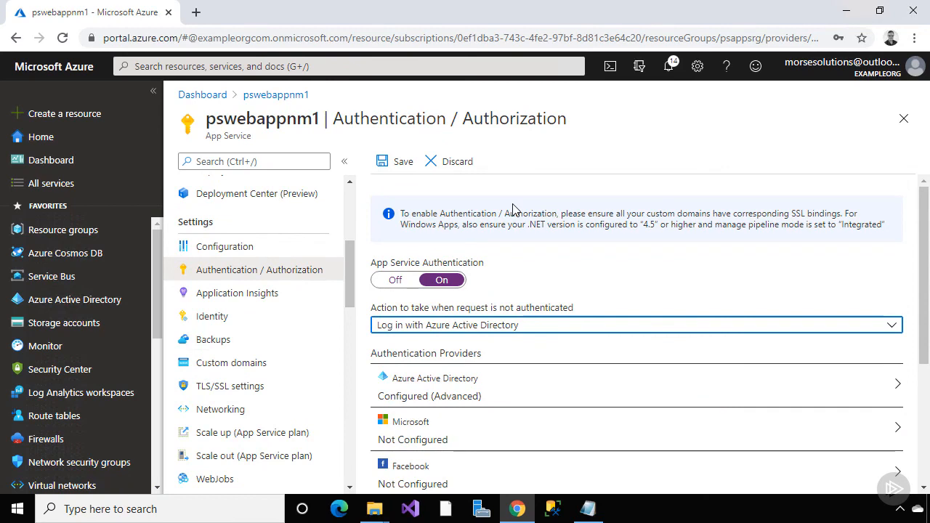
{"action": "left_click", "coordinate": [402, 164]}
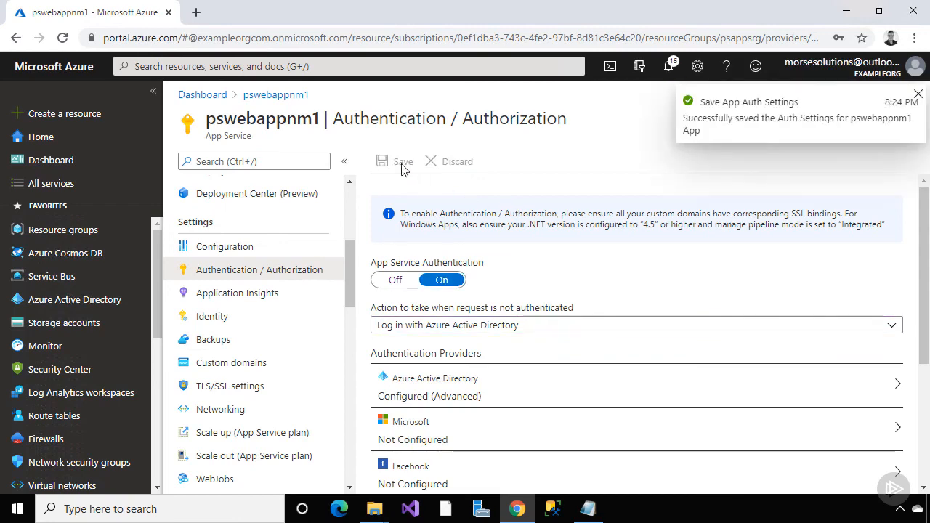
{"action": "scroll", "coordinate": [342, 189], "scroll_direction": "up", "scroll_amount": 5}
{"action": "left_click", "coordinate": [319, 195]}
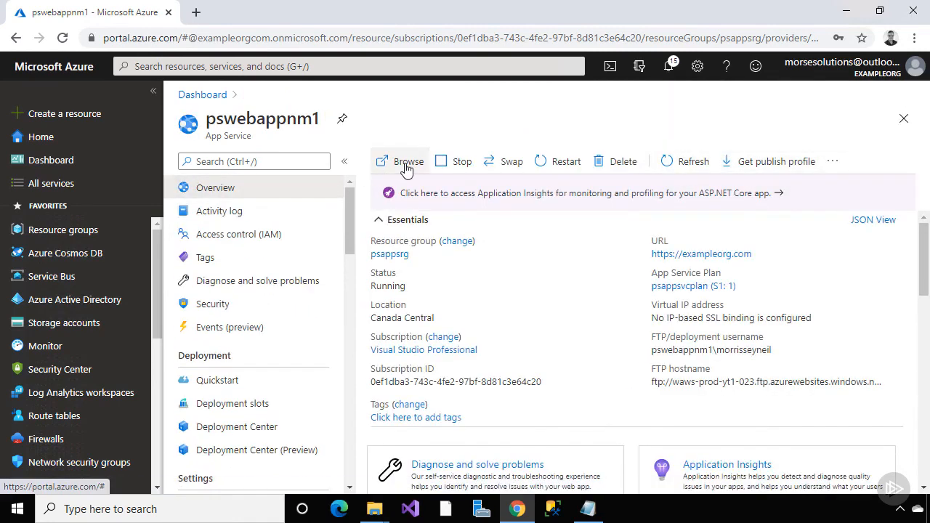
{"action": "left_click", "coordinate": [914, 38]}
{"action": "left_click", "coordinate": [844, 94]}
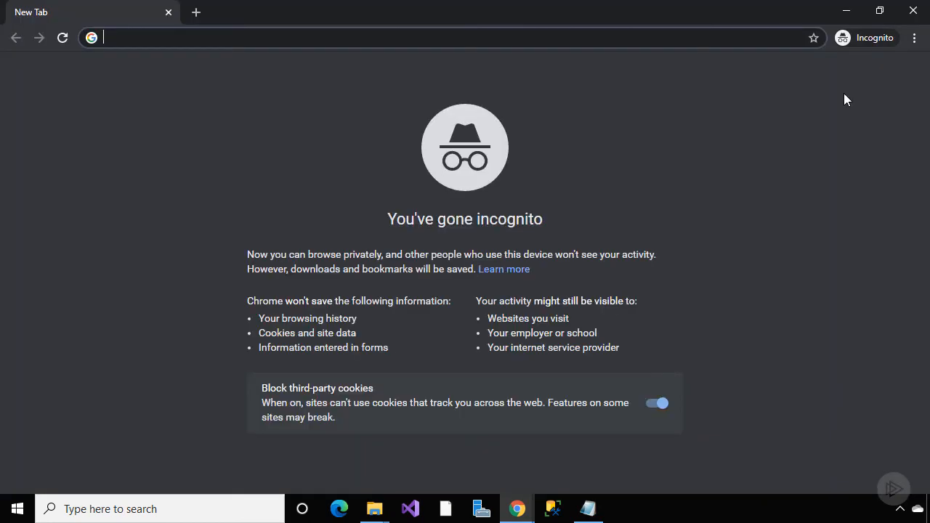
{"action": "type", "text": "http://exampleorg.com"}
{"action": "key", "text": "Return"}
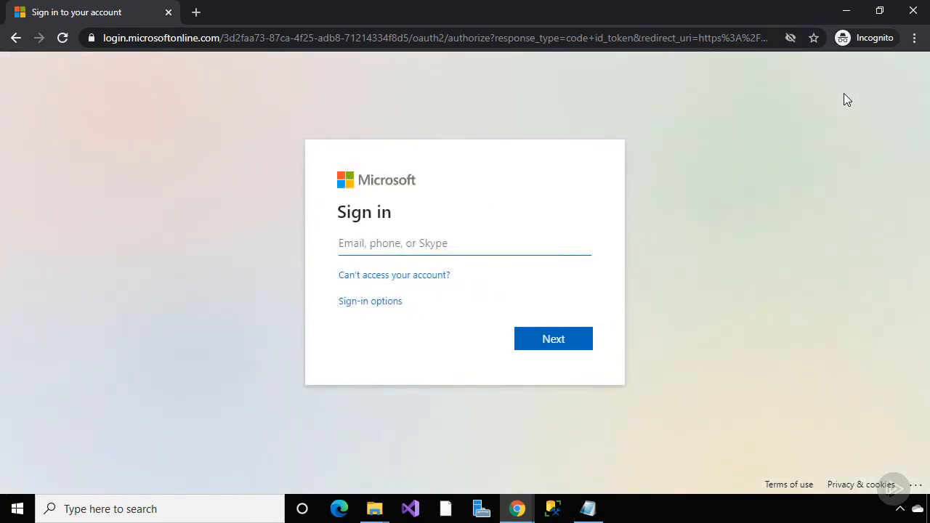
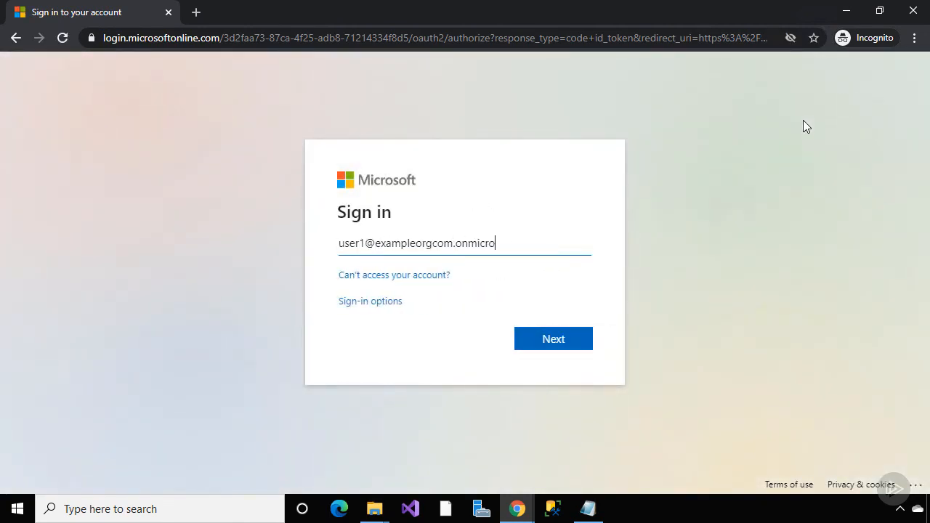
Sign in with the test user's e-mail and password, declining to stay signed in
{"action": "key", "text": "Return"}
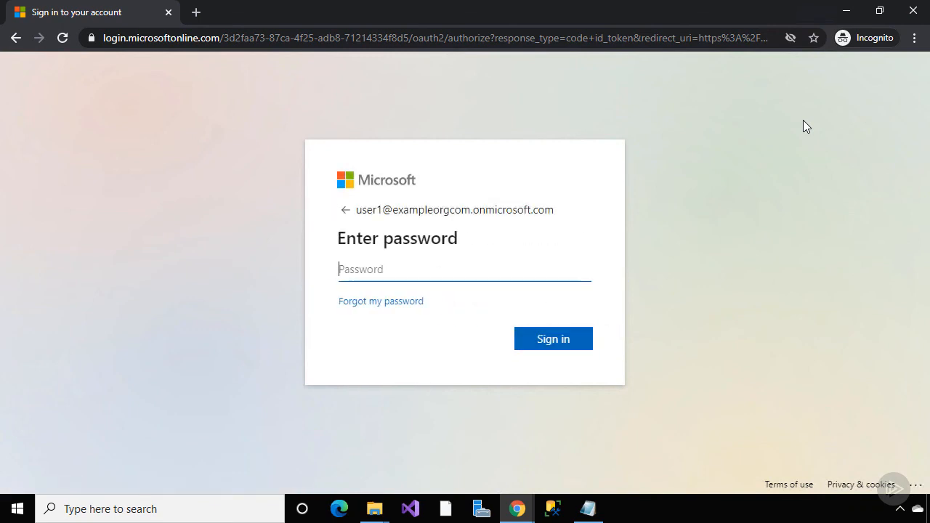
{"action": "type", "text": "•••••"}
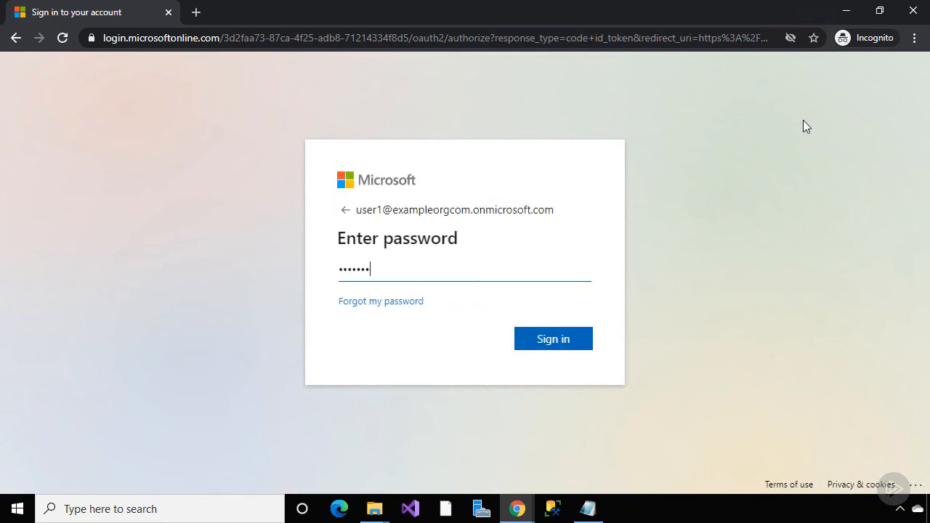
{"action": "key", "text": "Return"}
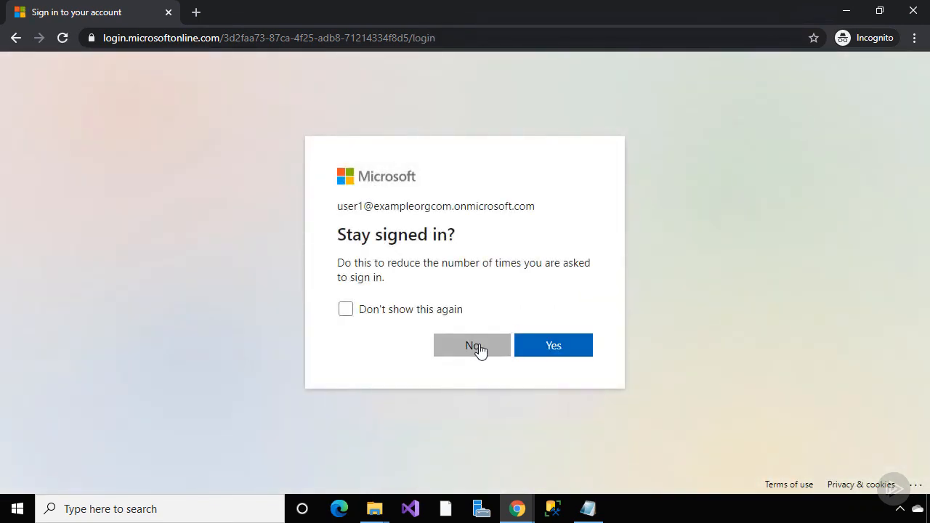
{"action": "left_click", "coordinate": [479, 347]}
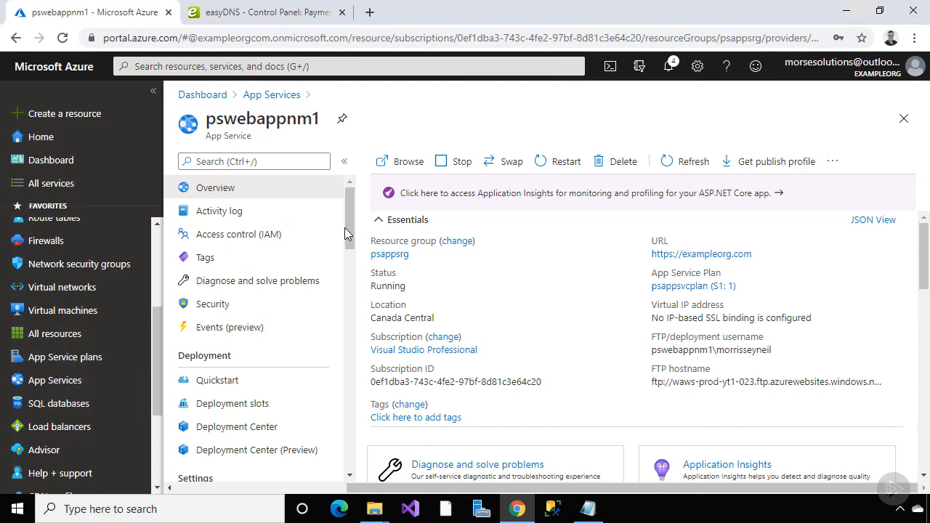
Open pswebappnm1-Staging from the Deployment slots list
{"action": "left_click", "coordinate": [280, 404]}
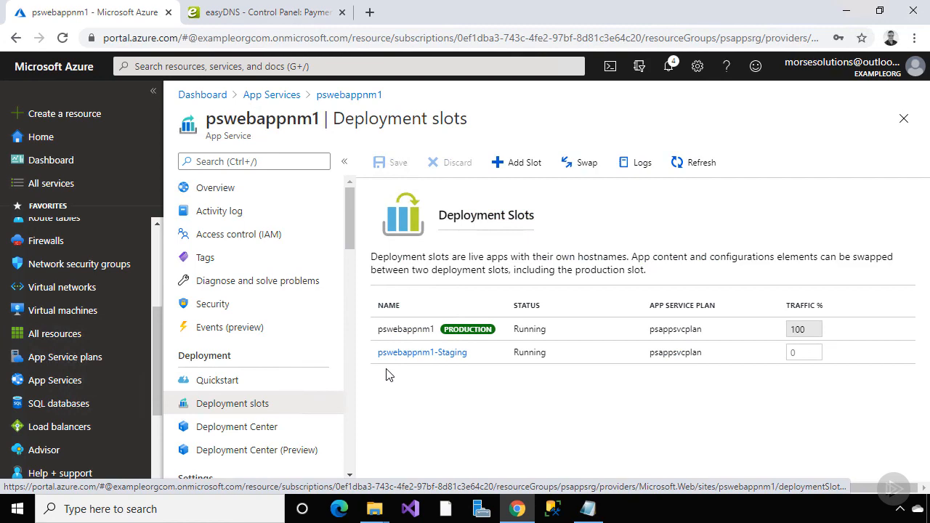
{"action": "left_click", "coordinate": [409, 354]}
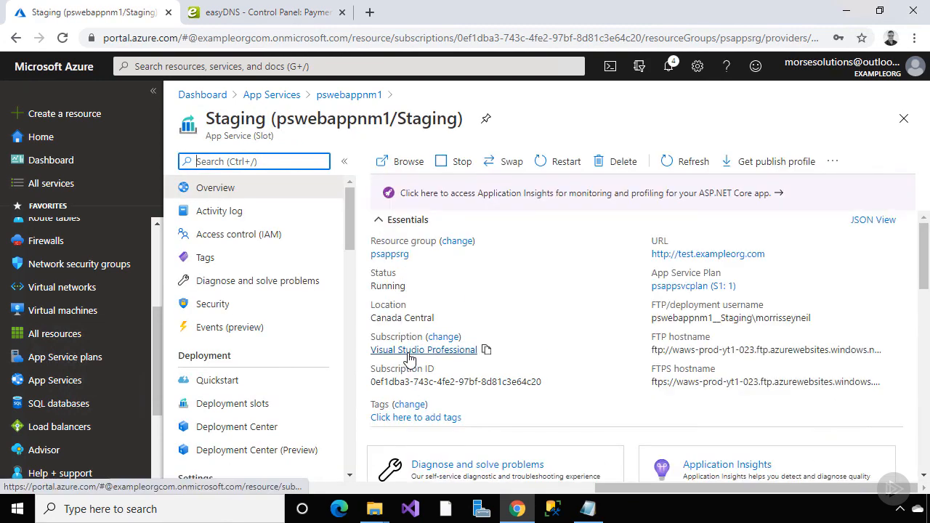
{"action": "left_click", "coordinate": [407, 160]}
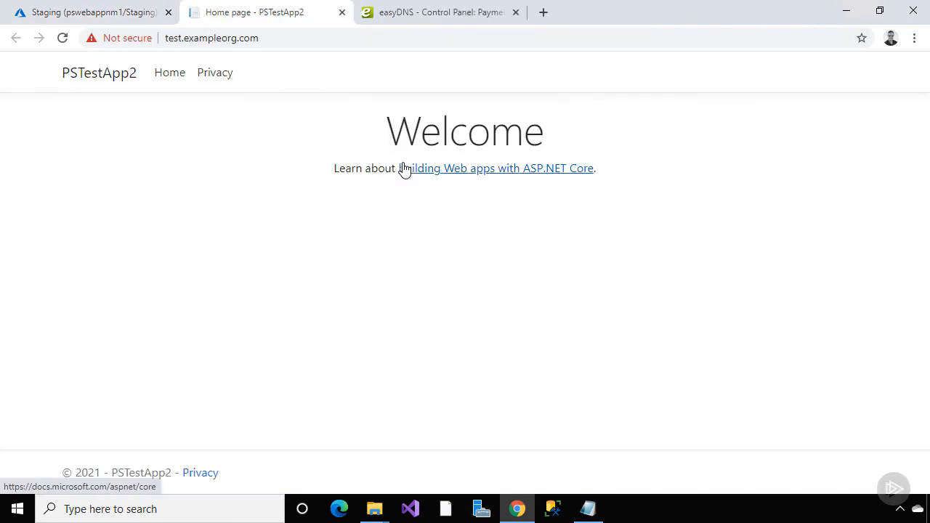
{"action": "left_click", "coordinate": [168, 37]}
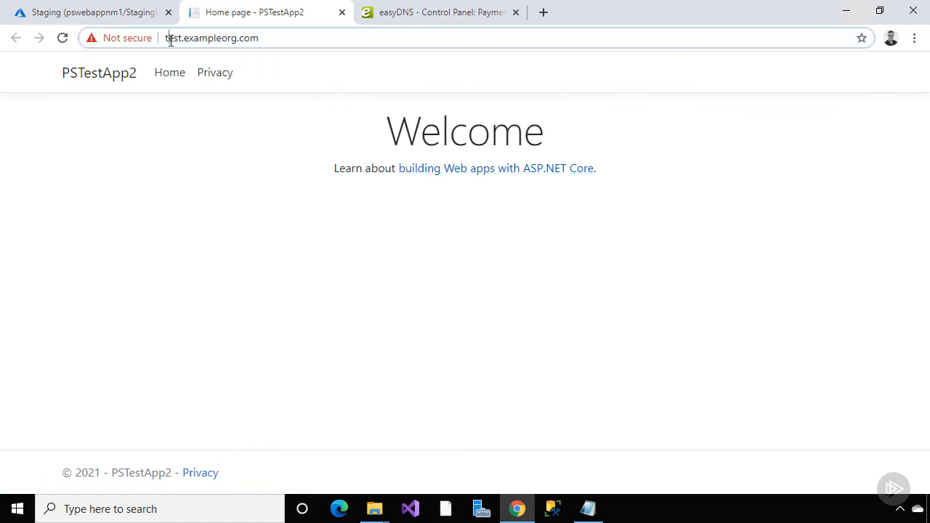
{"action": "left_click", "coordinate": [168, 40]}
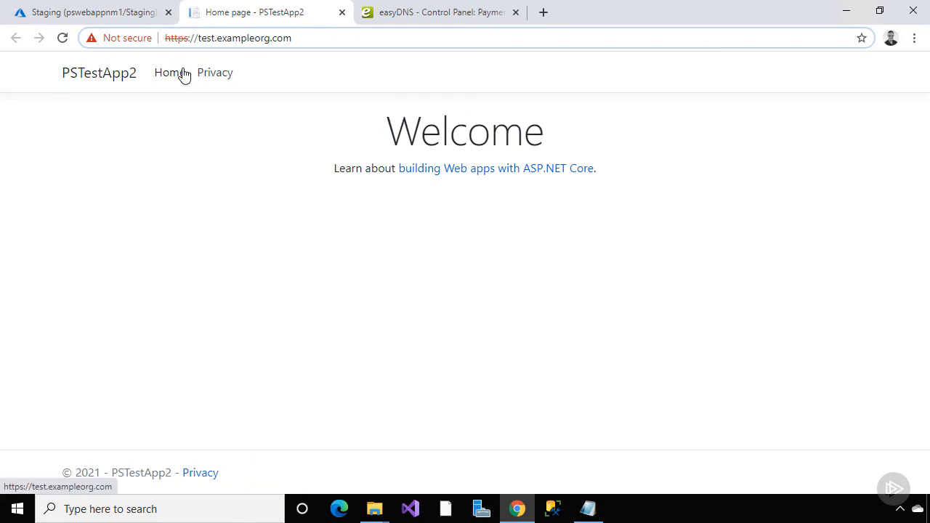
{"action": "left_click", "coordinate": [341, 12]}
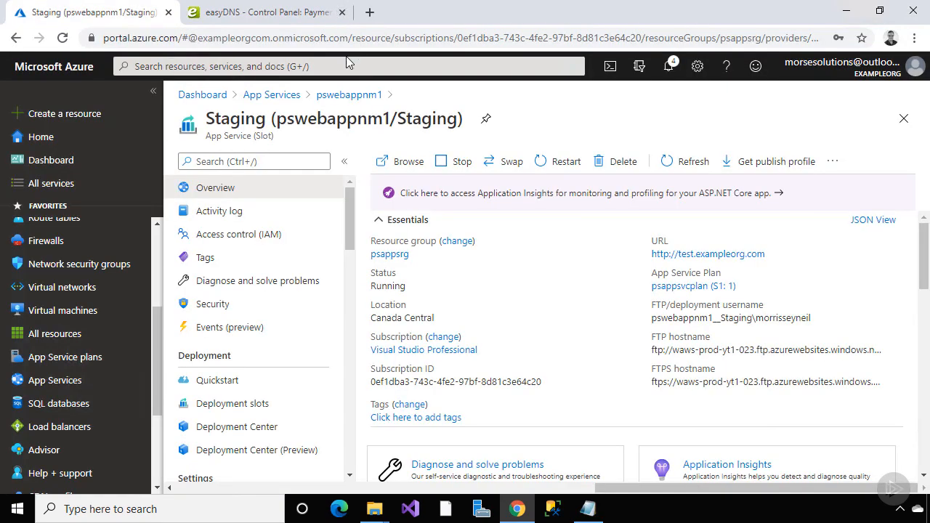
{"action": "scroll", "coordinate": [352, 195], "scroll_direction": "down", "scroll_amount": 5}
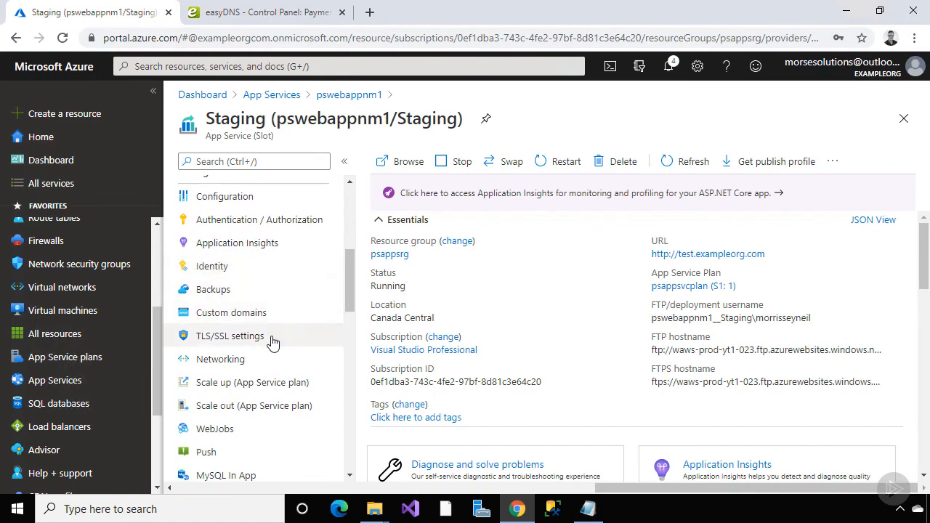
{"action": "left_click", "coordinate": [272, 338]}
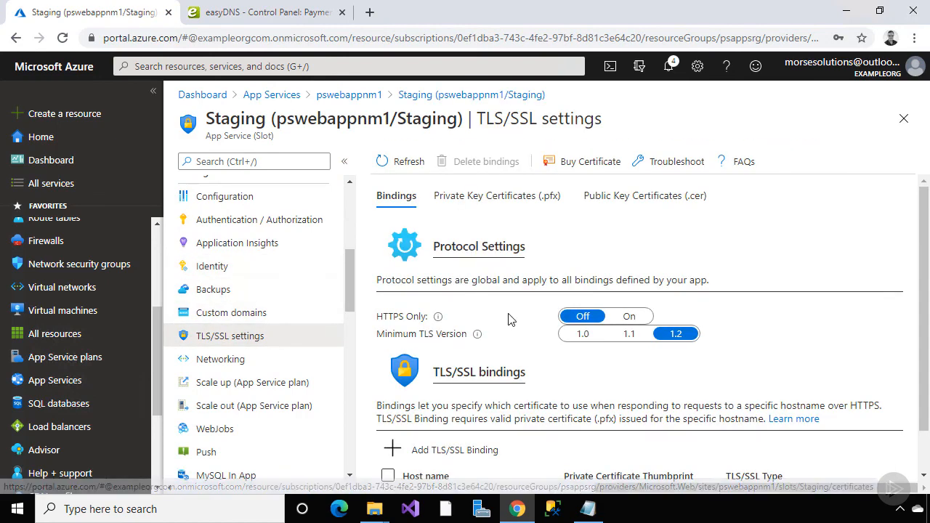
{"action": "scroll", "coordinate": [509, 317], "scroll_direction": "down", "scroll_amount": 1}
{"action": "scroll", "coordinate": [501, 318], "scroll_direction": "up", "scroll_amount": 1}
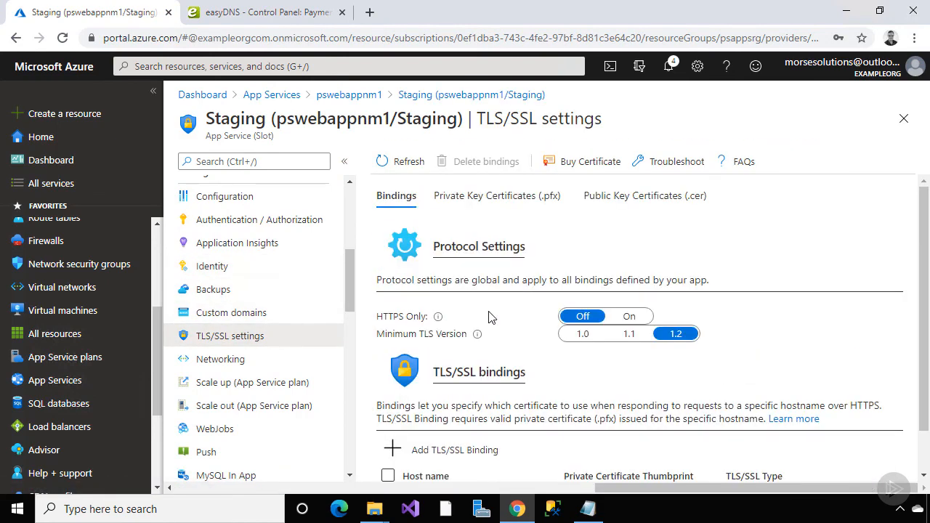
{"action": "left_click", "coordinate": [292, 323]}
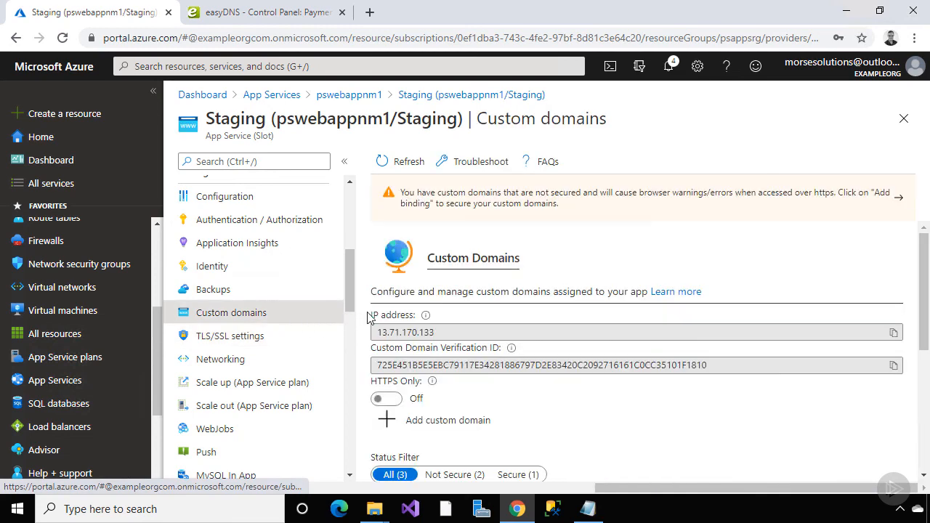
{"action": "scroll", "coordinate": [415, 314], "scroll_direction": "down", "scroll_amount": 3}
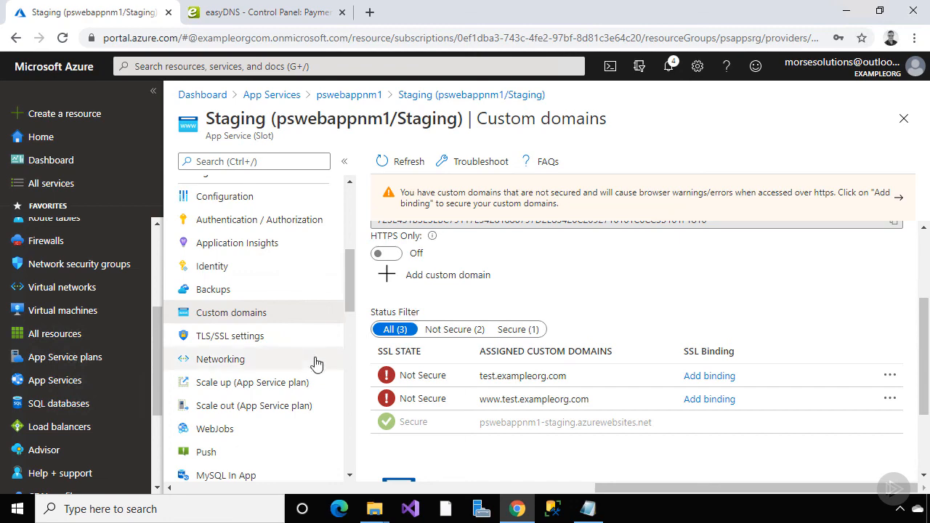
{"action": "left_click", "coordinate": [296, 337]}
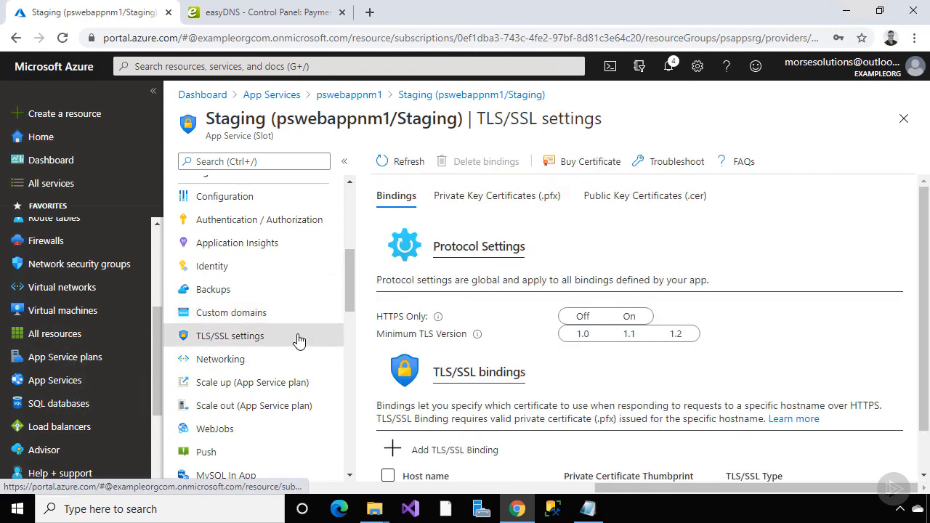
Create a free App Service Managed Certificate for test.exampleorg.com, listed Healthy and expiring 7/14/2021
{"action": "left_click", "coordinate": [497, 197]}
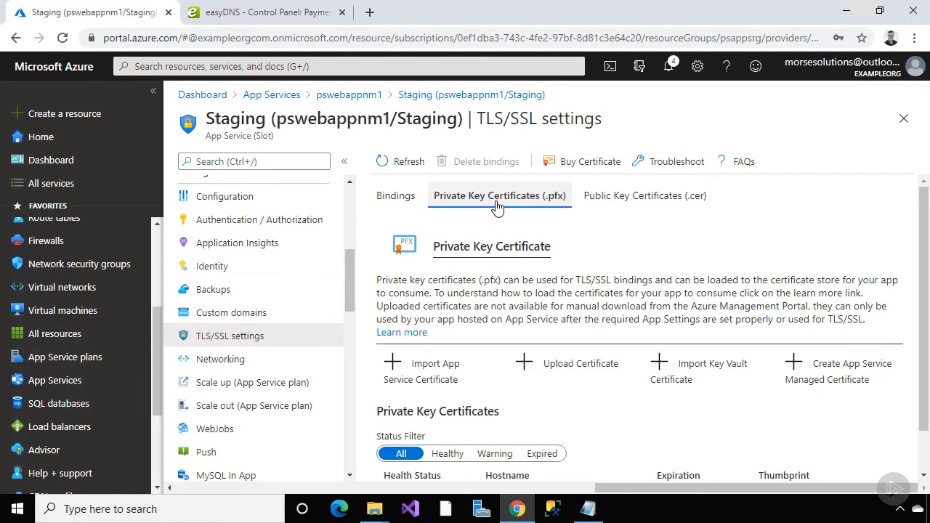
{"action": "left_click", "coordinate": [799, 371]}
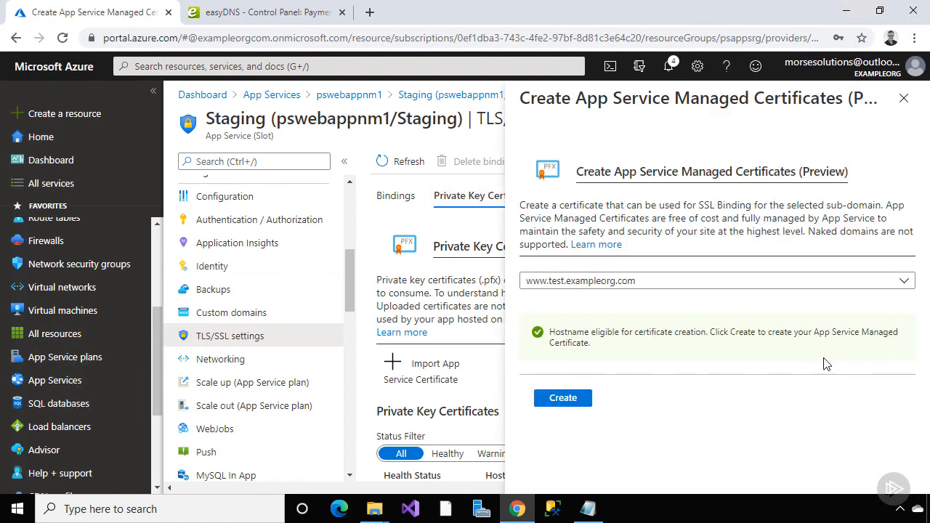
{"action": "left_click", "coordinate": [896, 283]}
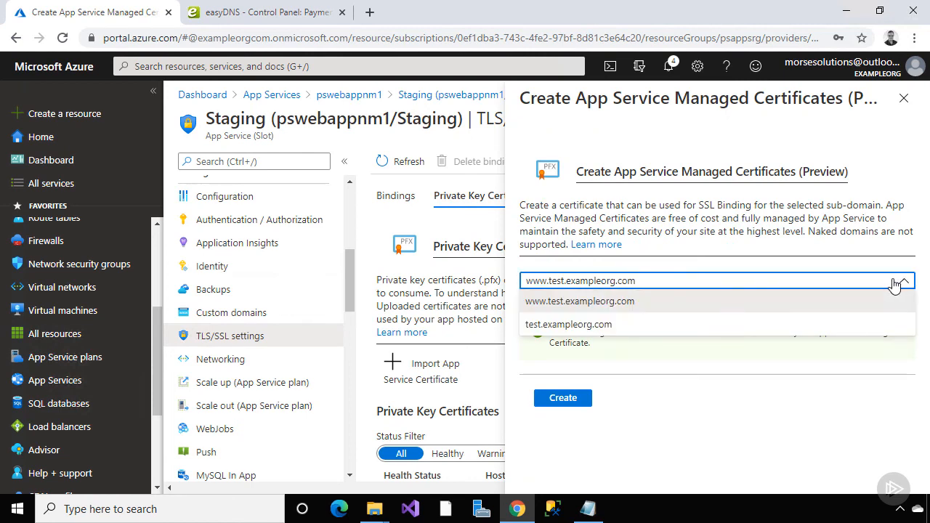
{"action": "left_click", "coordinate": [877, 326]}
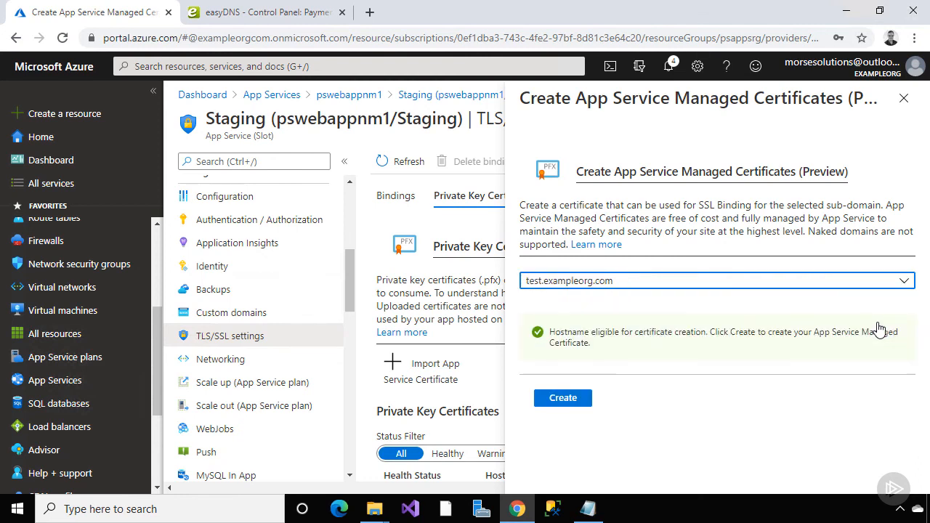
{"action": "left_click", "coordinate": [565, 399]}
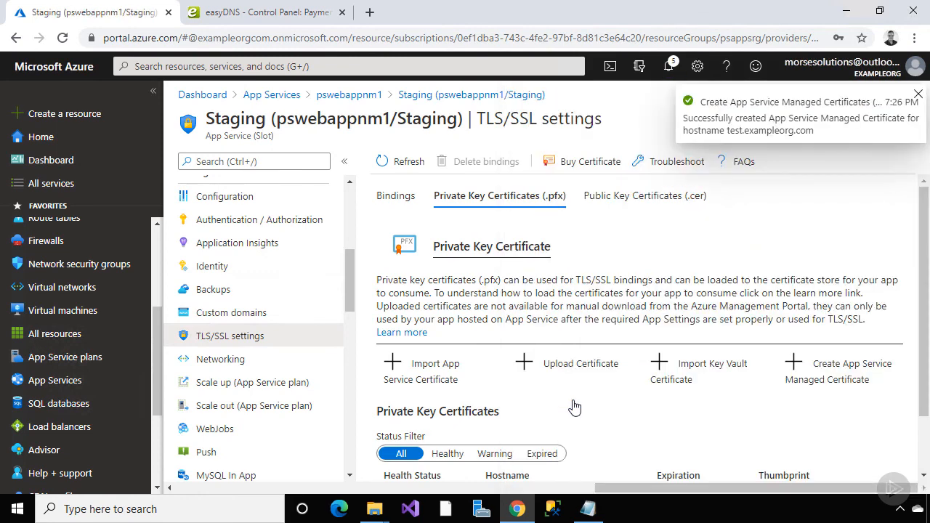
{"action": "scroll", "coordinate": [572, 405], "scroll_direction": "down", "scroll_amount": 1}
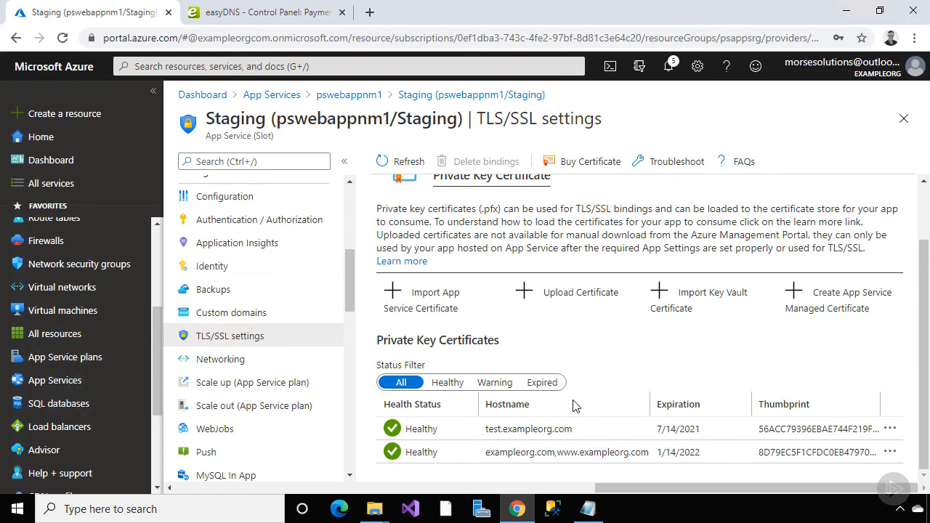
{"action": "scroll", "coordinate": [574, 405], "scroll_direction": "up", "scroll_amount": 1}
Bind test.exampleorg.com to its managed certificate thumbprint using SNI SSL, making it Secure
{"action": "left_click", "coordinate": [309, 319]}
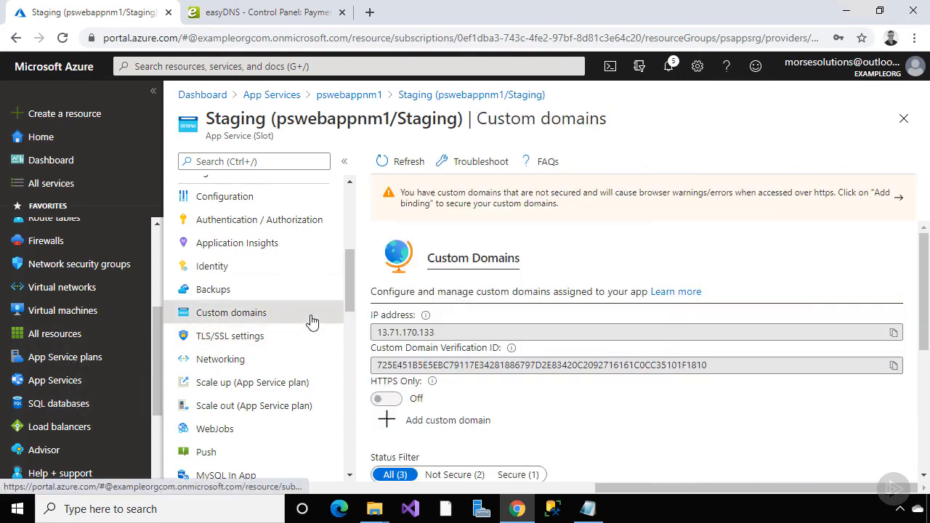
{"action": "scroll", "coordinate": [588, 396], "scroll_direction": "down", "scroll_amount": 2}
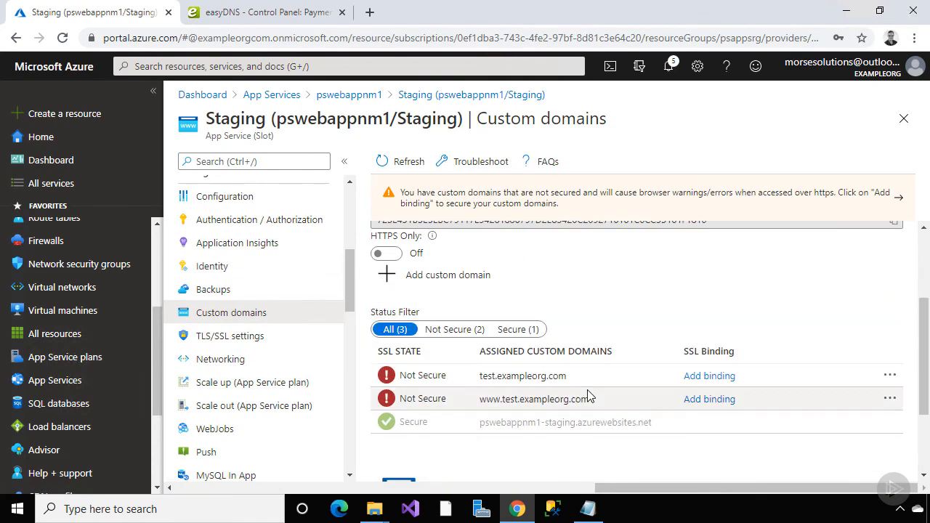
{"action": "left_click", "coordinate": [695, 377]}
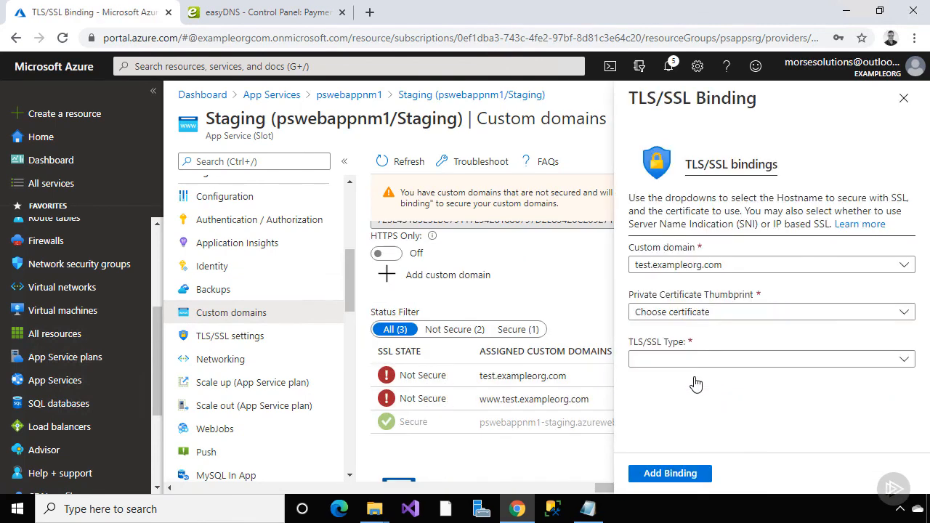
{"action": "left_click", "coordinate": [901, 312]}
{"action": "left_click", "coordinate": [878, 354]}
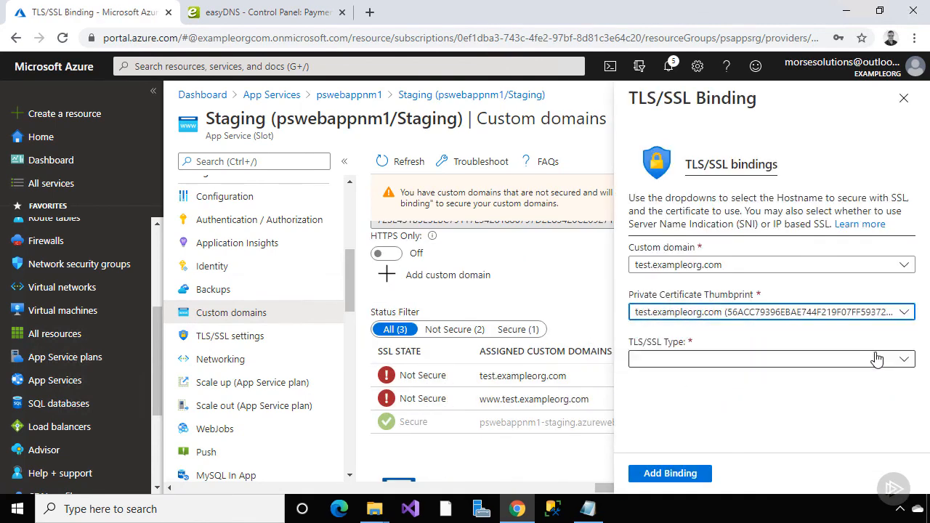
{"action": "left_click", "coordinate": [877, 361]}
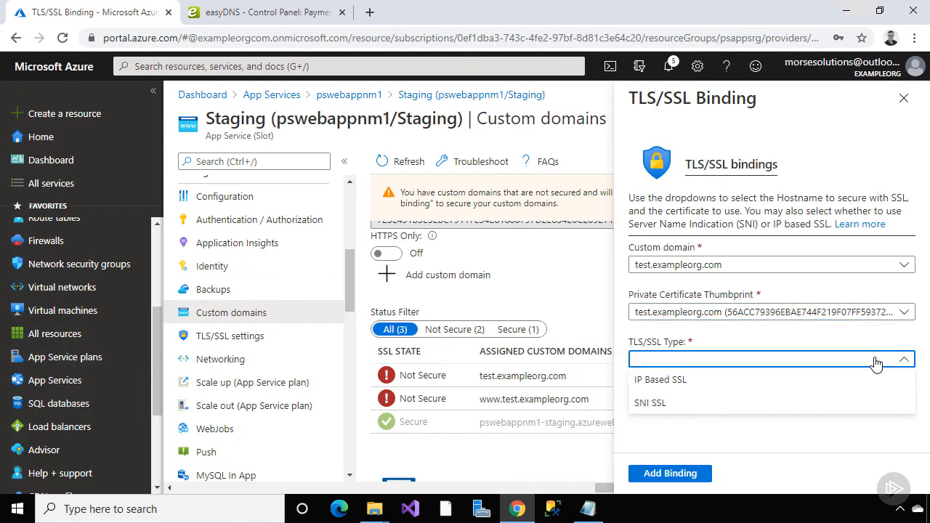
{"action": "left_click", "coordinate": [866, 404]}
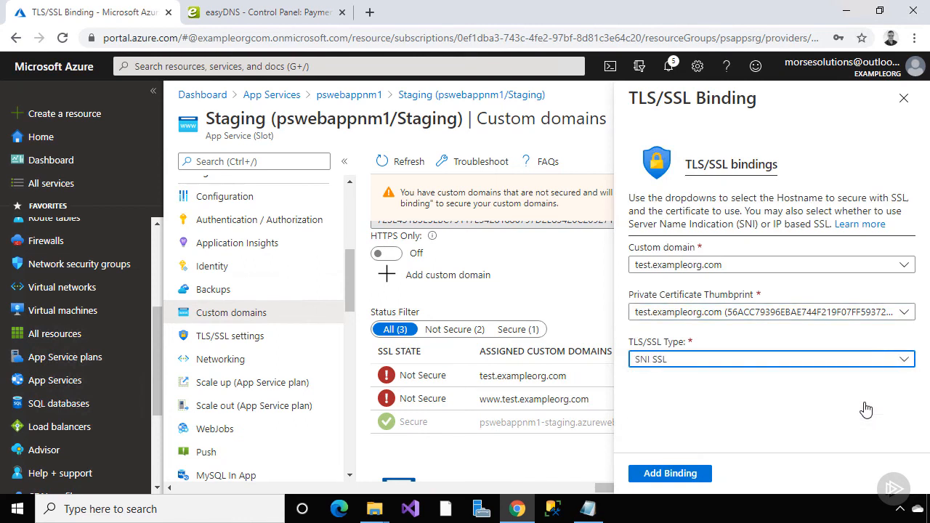
{"action": "left_click", "coordinate": [677, 474]}
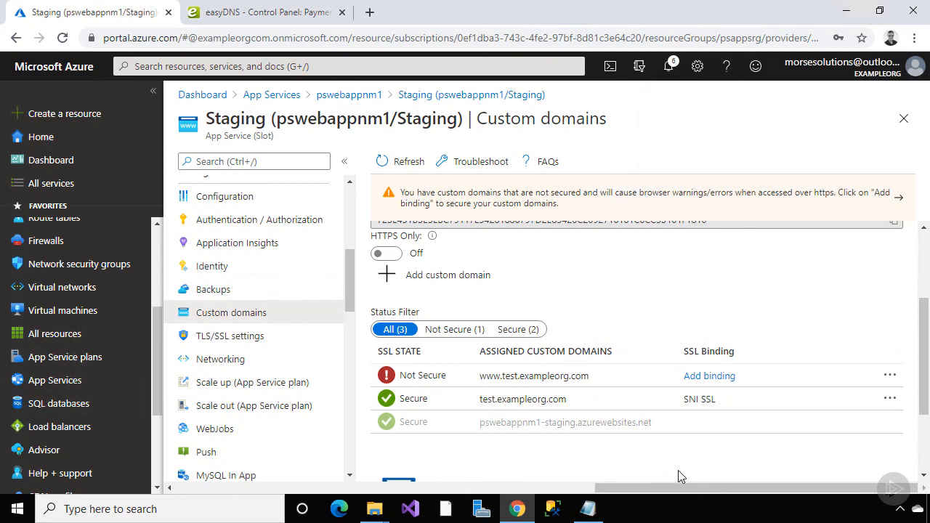
{"action": "left_click", "coordinate": [315, 347]}
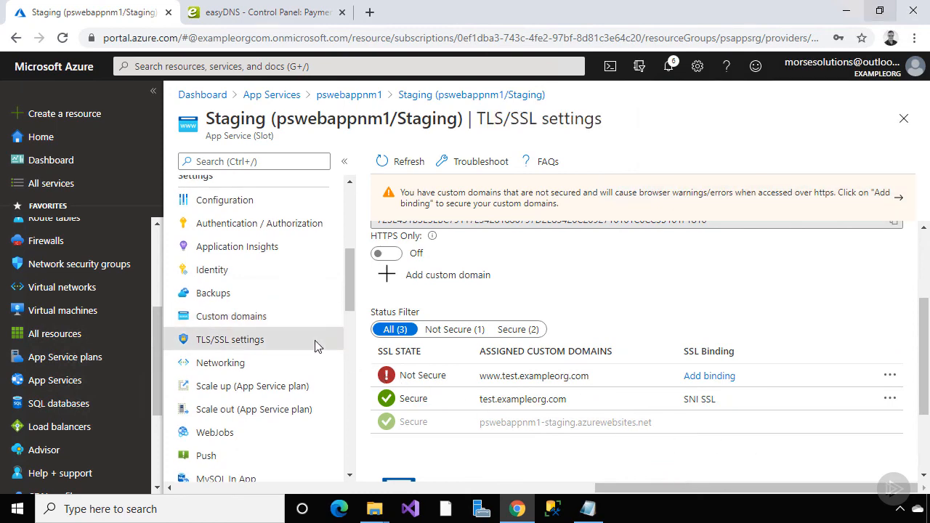
{"action": "left_click", "coordinate": [480, 197]}
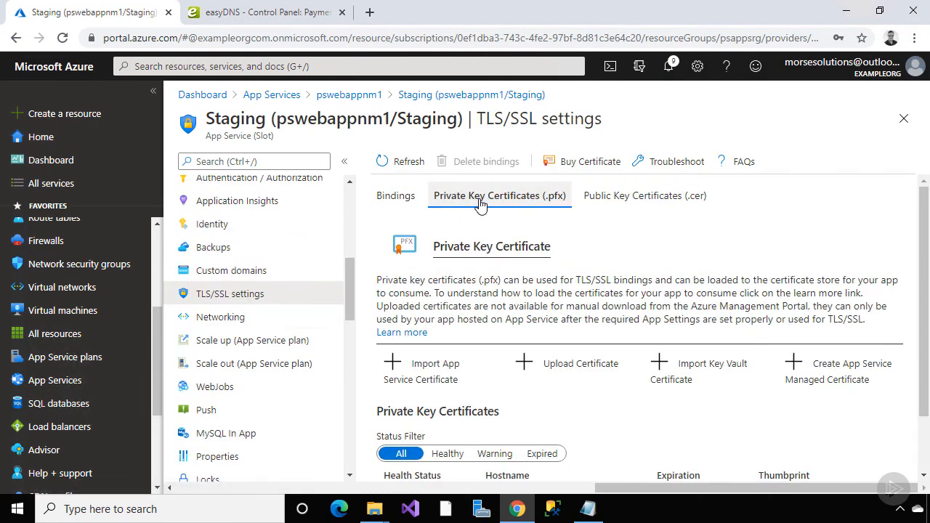
{"action": "left_click", "coordinate": [814, 366]}
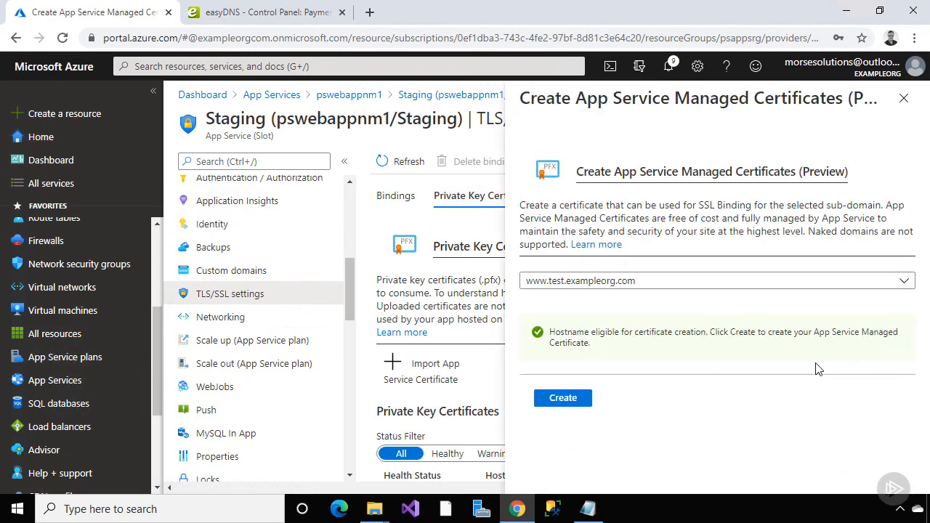
{"action": "left_click", "coordinate": [563, 398]}
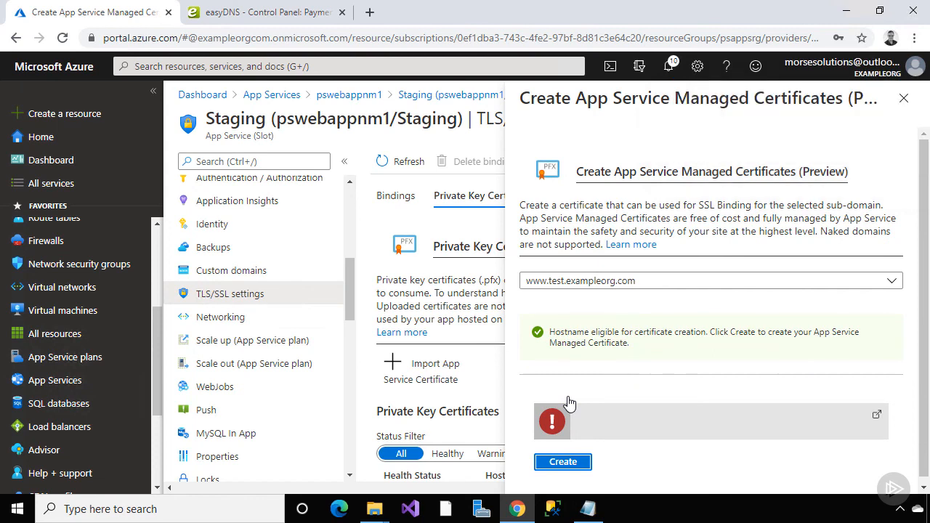
{"action": "left_click", "coordinate": [903, 99]}
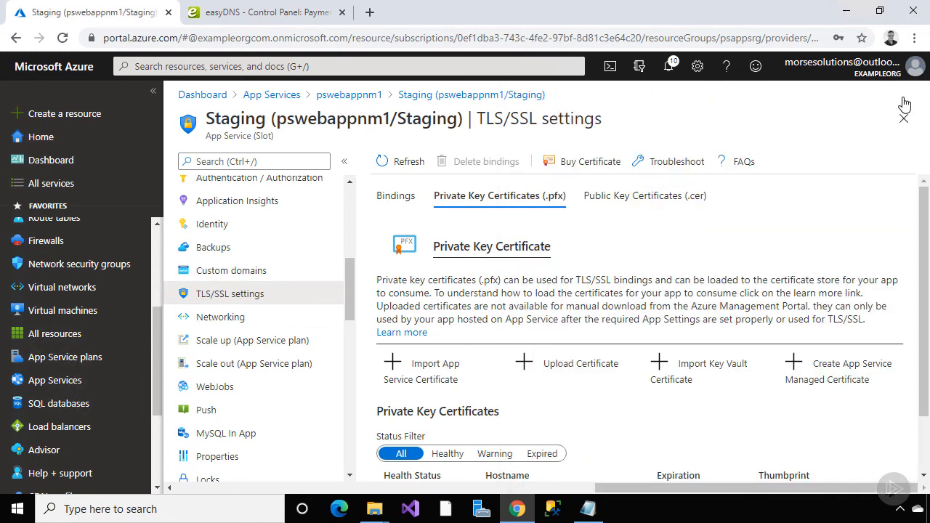
Review the Staging slot's custom domains, then go to its Overview page
{"action": "left_click", "coordinate": [297, 271]}
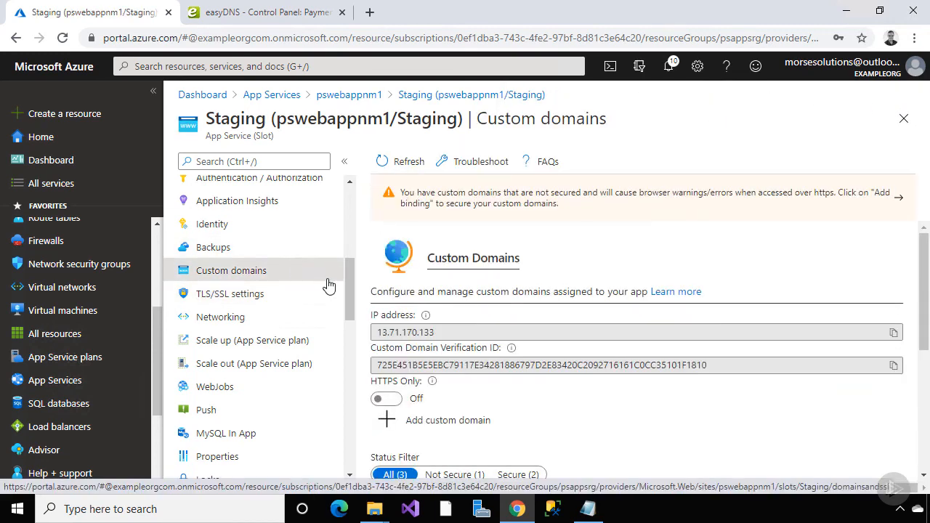
{"action": "scroll", "coordinate": [361, 305], "scroll_direction": "down", "scroll_amount": 1}
{"action": "scroll", "coordinate": [361, 305], "scroll_direction": "down", "scroll_amount": 2}
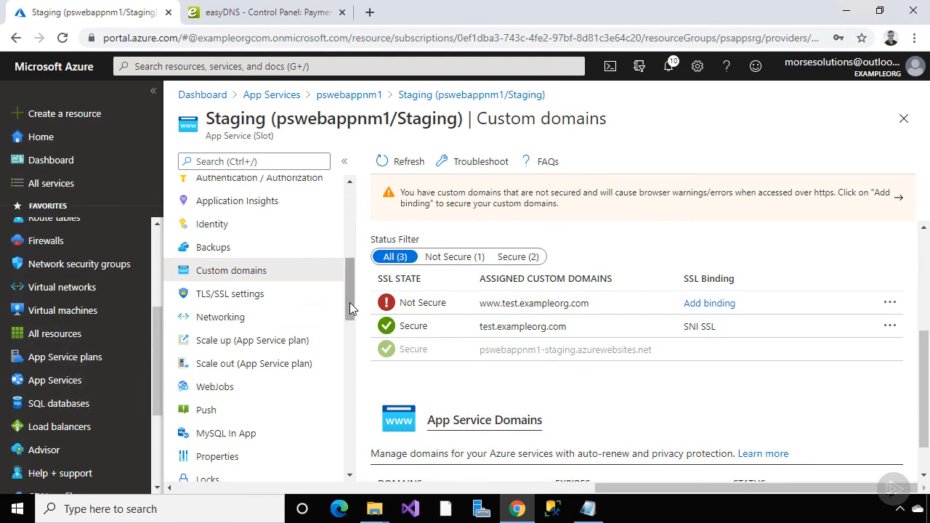
{"action": "left_click_drag", "start_coordinate": [349, 302], "coordinate": [306, 197]}
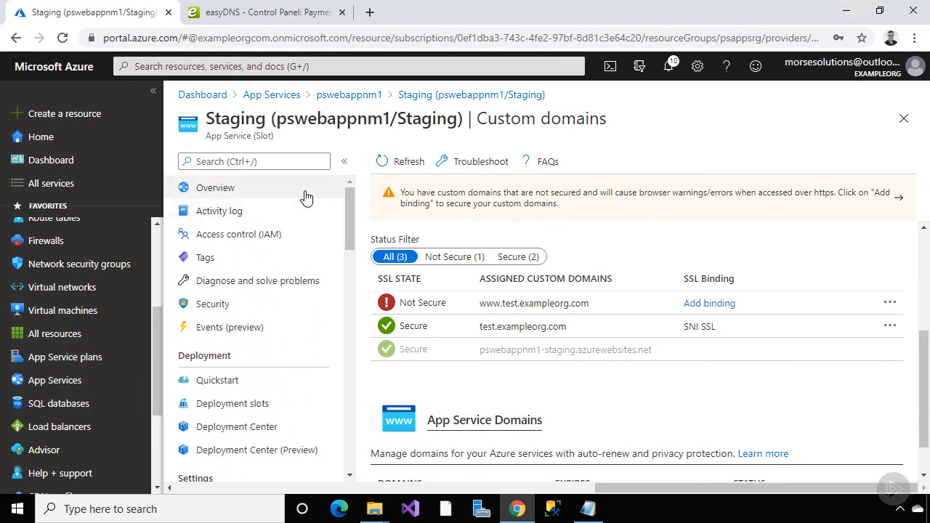
{"action": "left_click", "coordinate": [306, 194]}
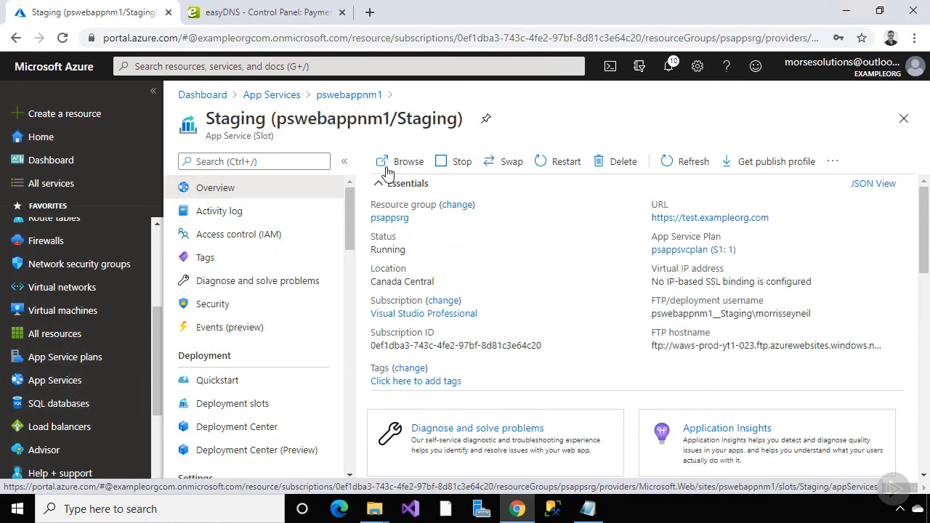
{"action": "left_click", "coordinate": [390, 166]}
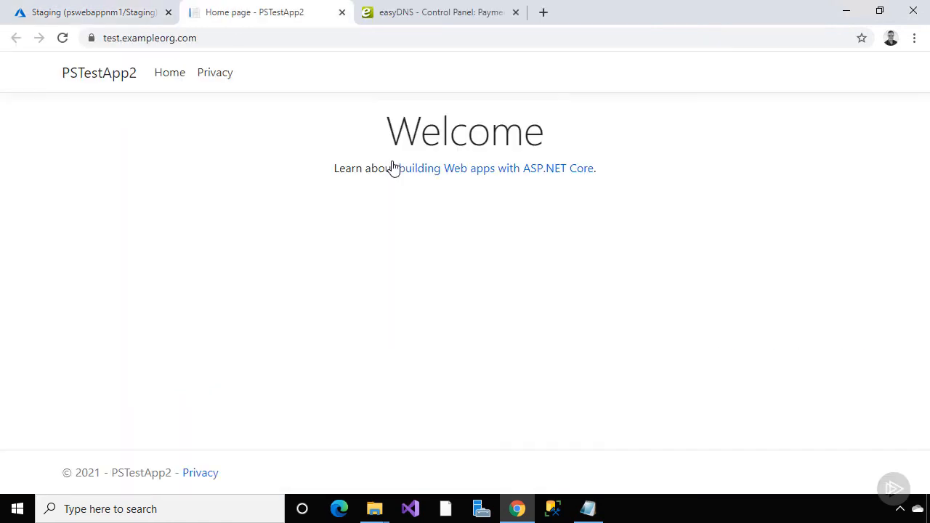
{"action": "left_click", "coordinate": [121, 38]}
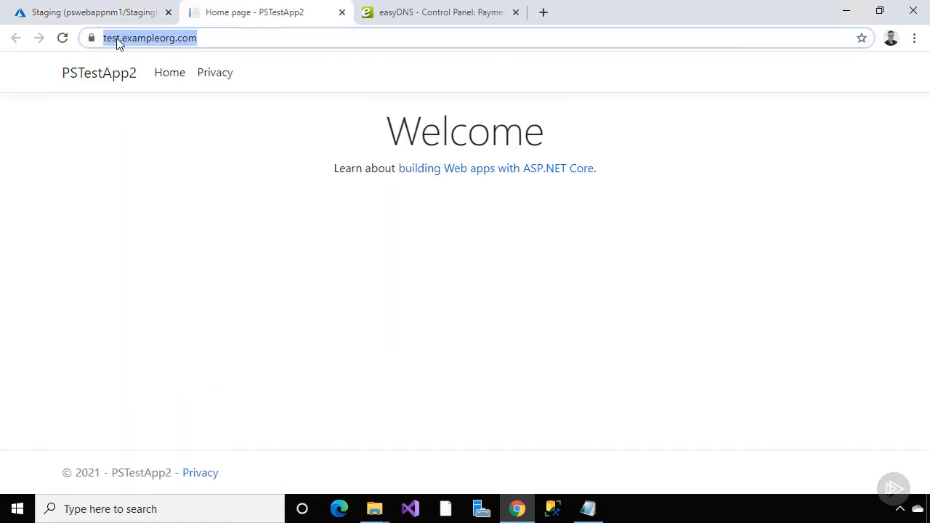
{"action": "left_click", "coordinate": [106, 41]}
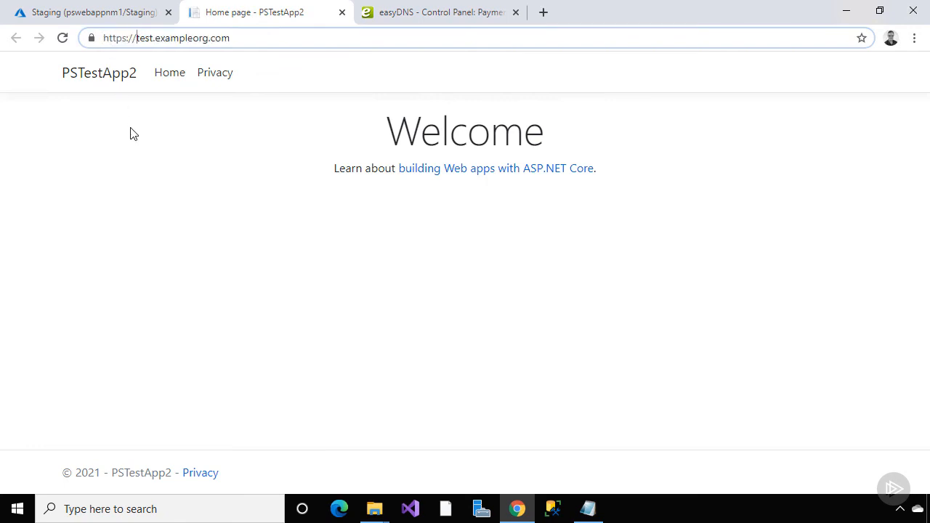
{"action": "type", "text": "www."}
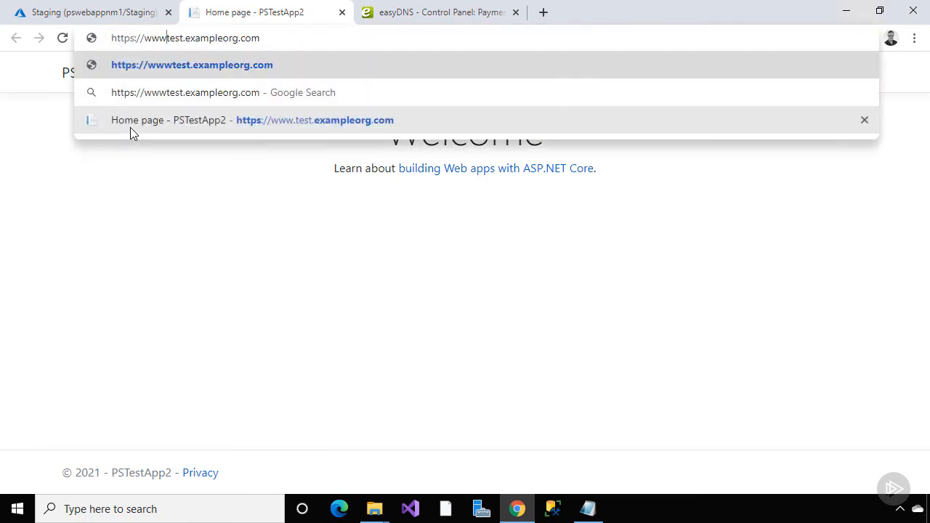
{"action": "key", "text": "Return"}
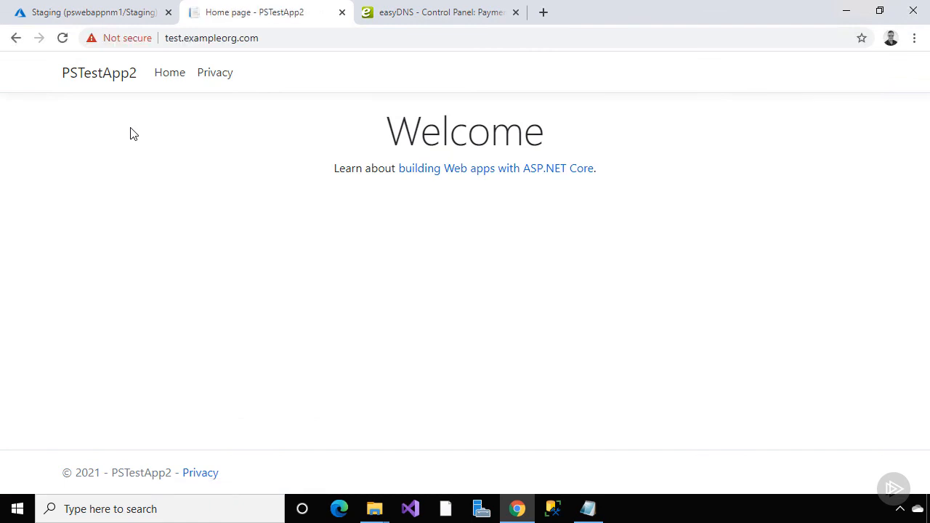
{"action": "left_click", "coordinate": [168, 40]}
{"action": "left_click", "coordinate": [167, 40]}
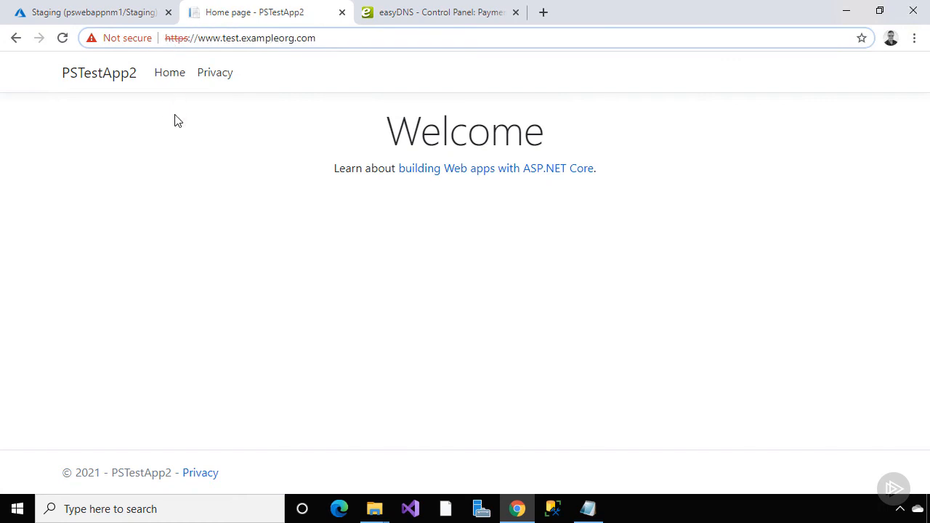